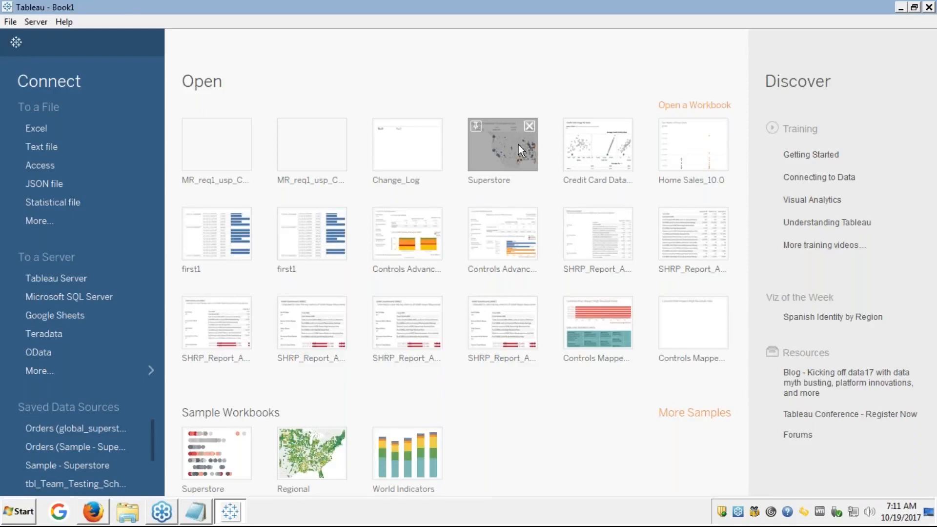
Step: Open the recent Superstore workbook and inspect the California marks on the Overview dashboard's map
left_click(518, 145)
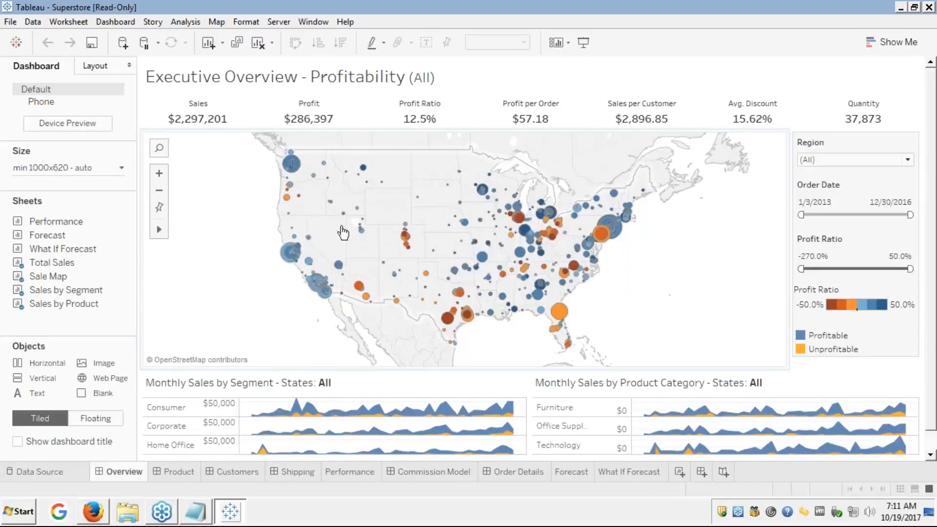
mouse_move(292, 251)
mouse_move(358, 285)
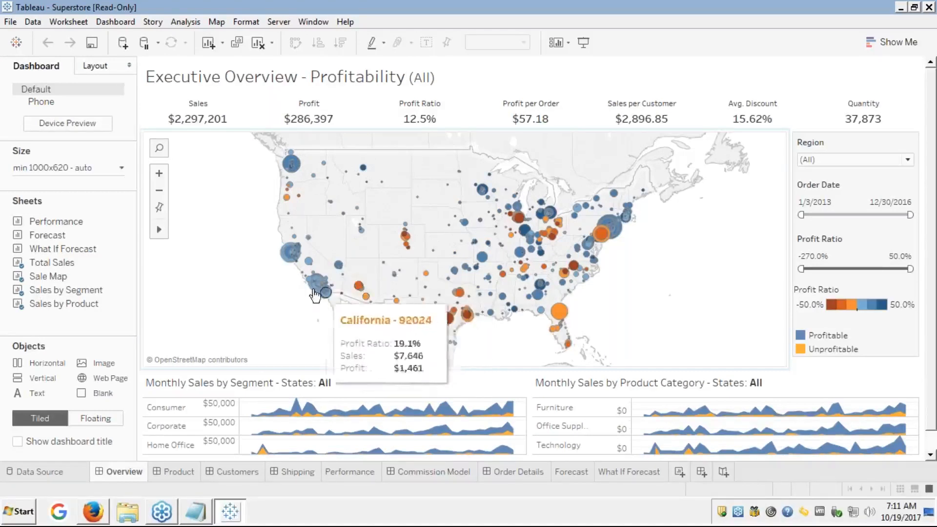
Step: Go to the Sale Map worksheet behind the map on the Overview dashboard
left_click(765, 175)
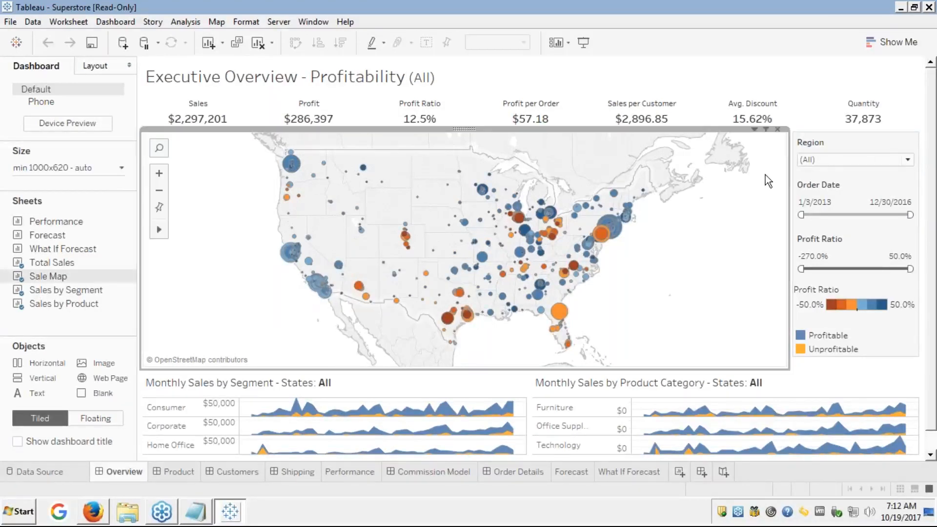
left_click(754, 130)
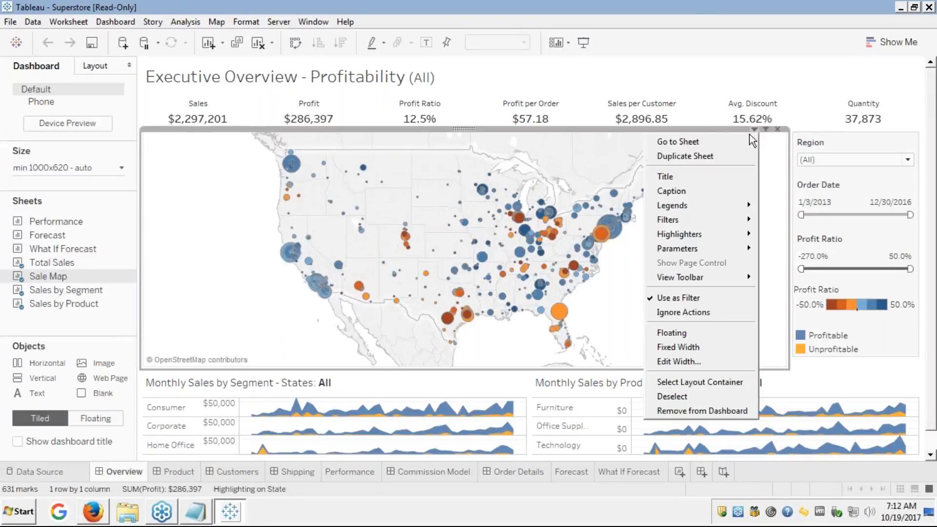
left_click(696, 141)
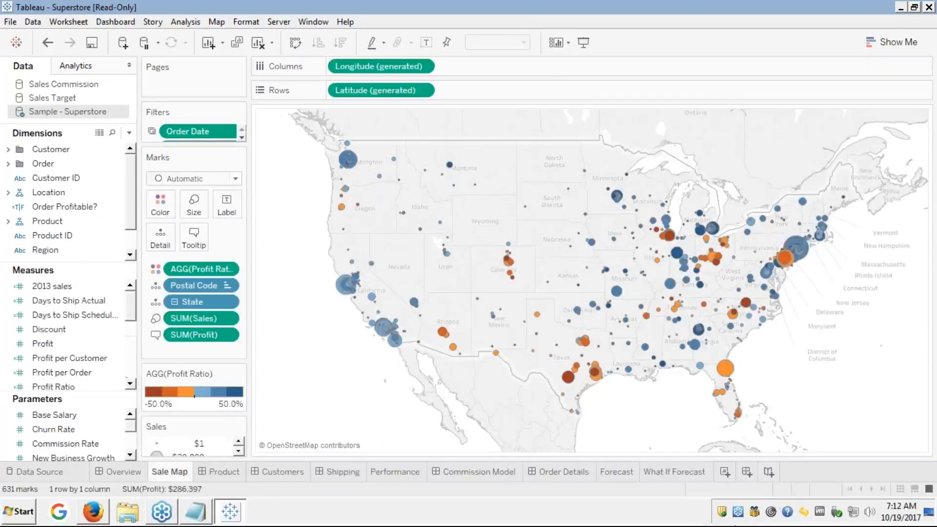
Step: Add a new worksheet and expand the Customer and Order folders among the Sample - Superstore dimensions
left_click(725, 471)
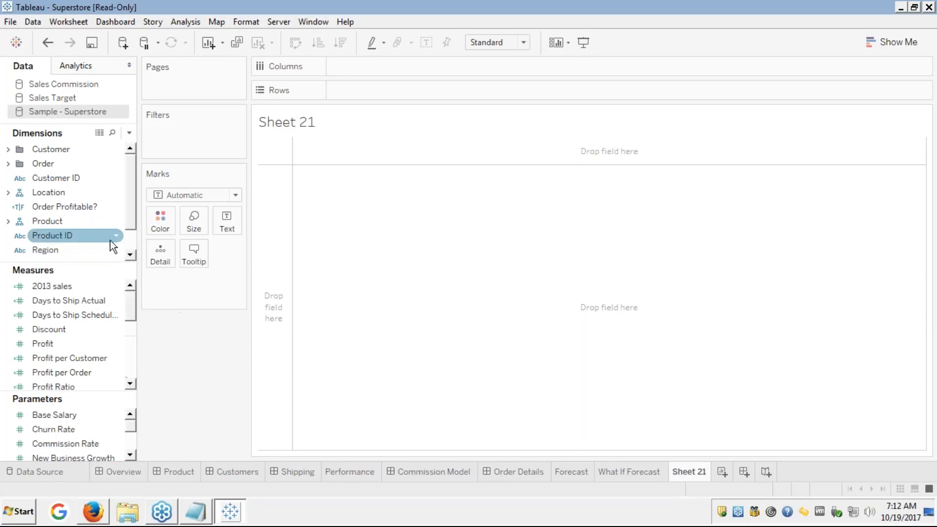
scroll(128, 250, "down", 1)
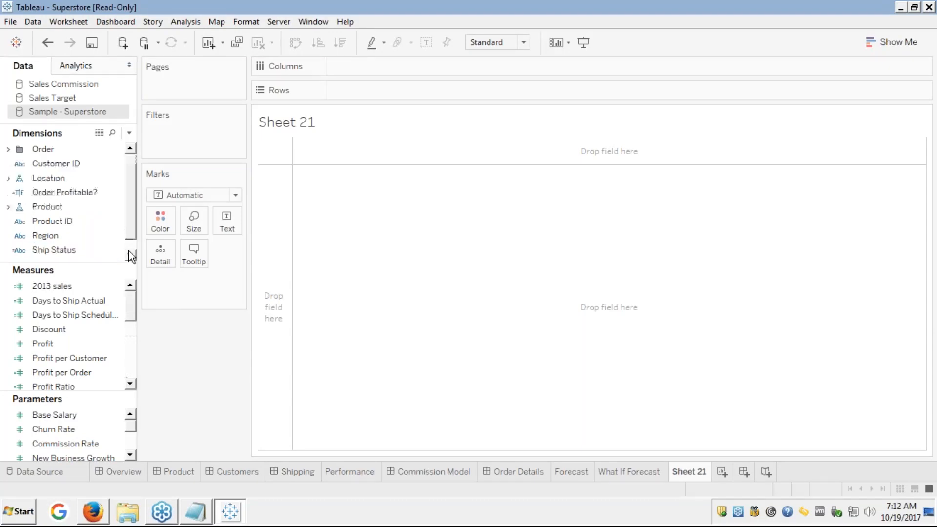
left_click(130, 252)
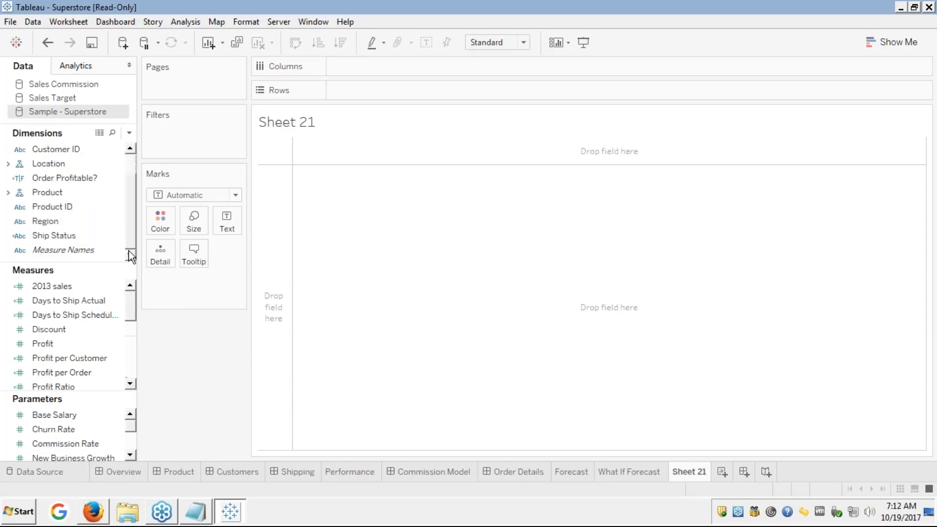
double_click(131, 151)
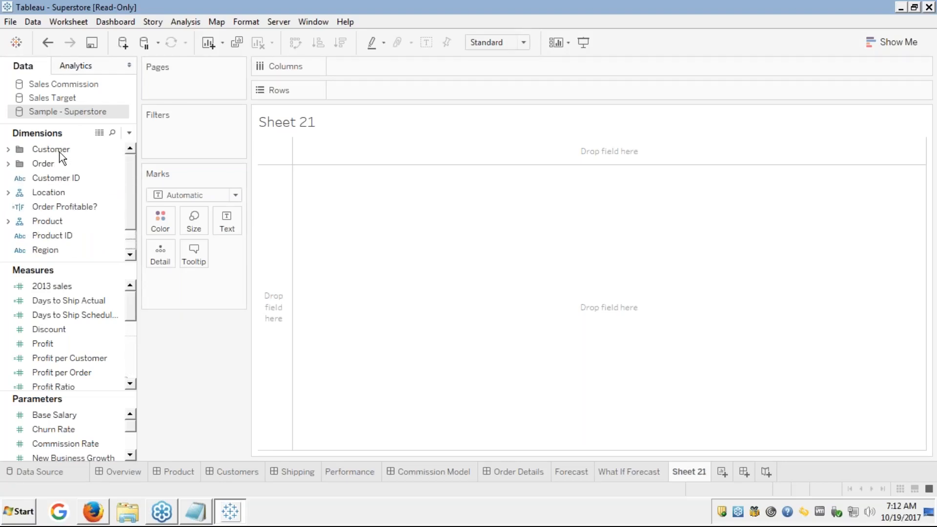
left_click(8, 151)
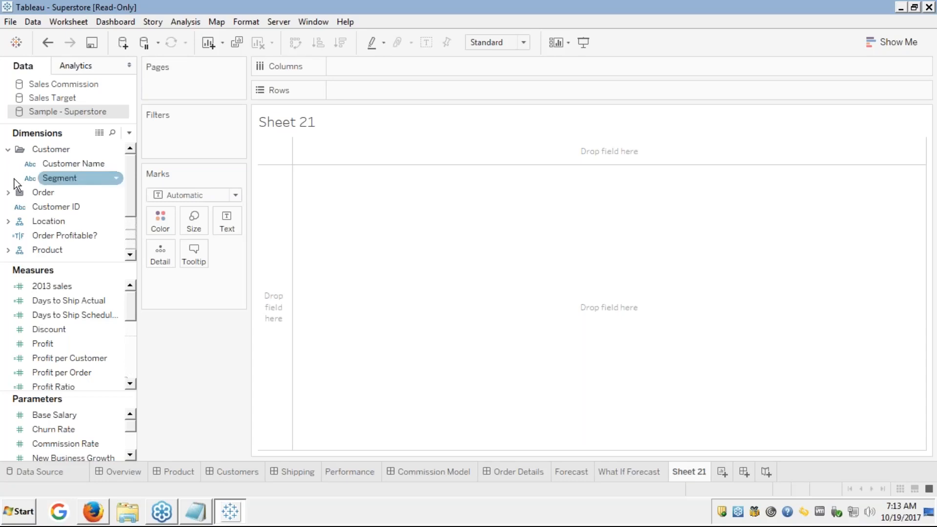
left_click(9, 193)
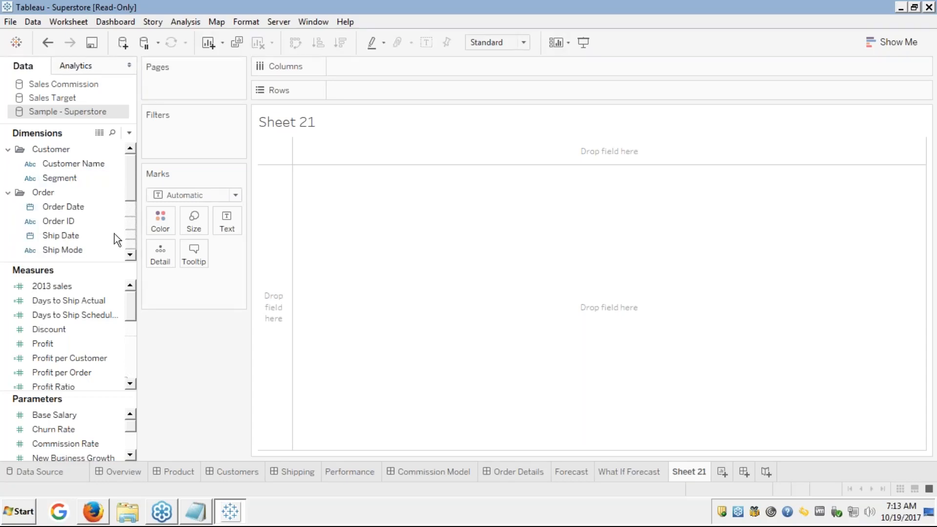
Step: Expand the Location hierarchy in the dimensions and go through its Country, State, City and Postal Code fields
left_click(130, 256)
left_click(130, 256)
left_click(129, 256)
left_click(130, 256)
left_click(130, 256)
left_click(130, 256)
left_click(130, 256)
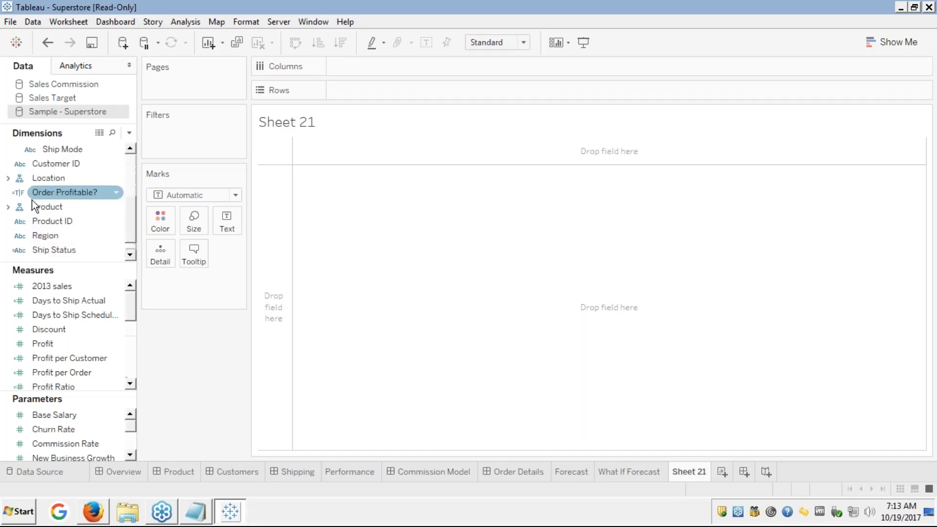
left_click(8, 178)
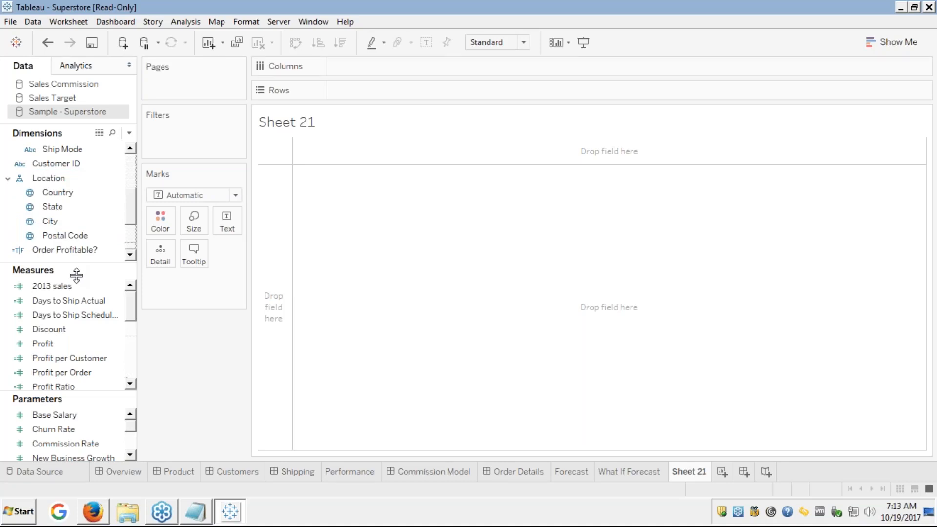
left_click(42, 195)
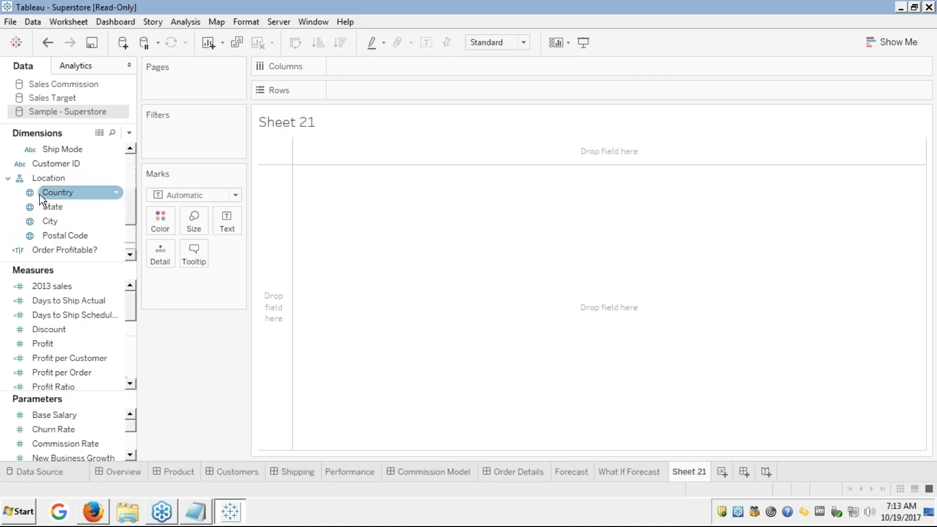
left_click(44, 204)
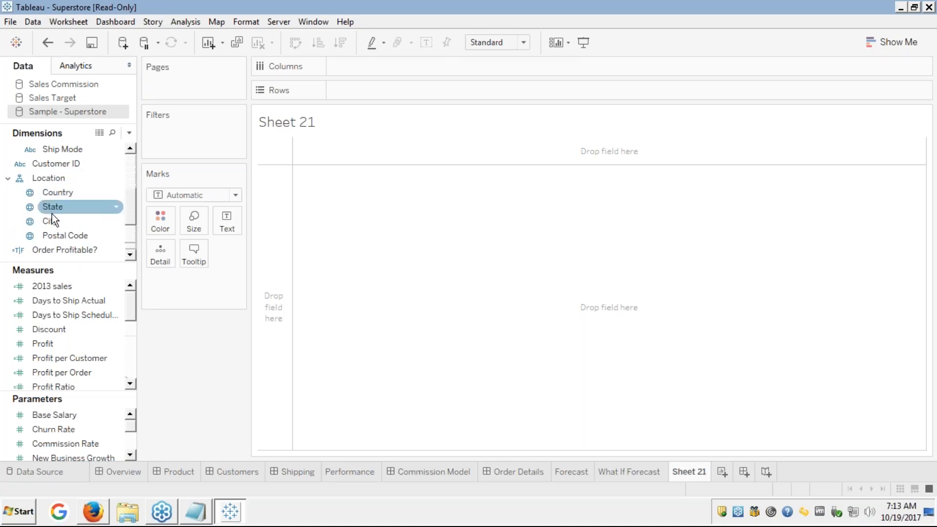
left_click(55, 220)
left_click(60, 233)
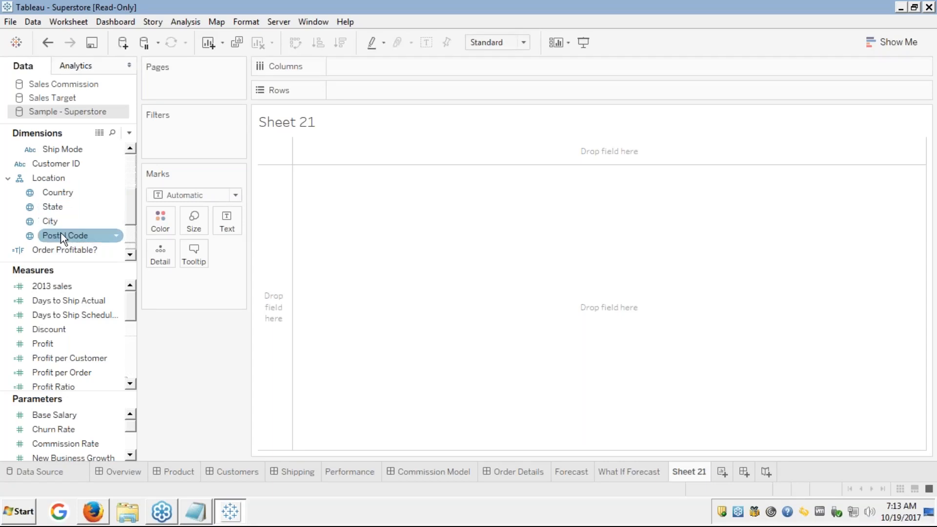
Step: Check the data type and geographic role assigned to the Postal Code and City fields
left_click(30, 237)
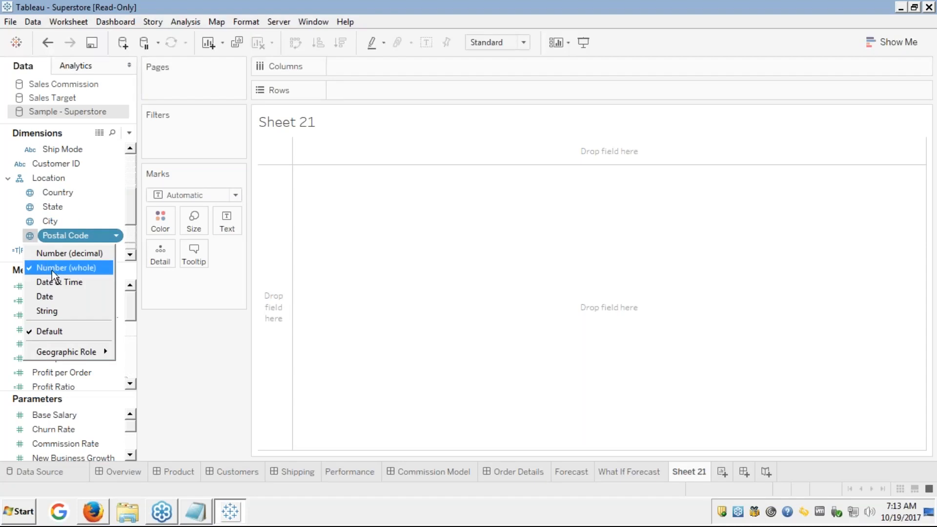
mouse_move(55, 353)
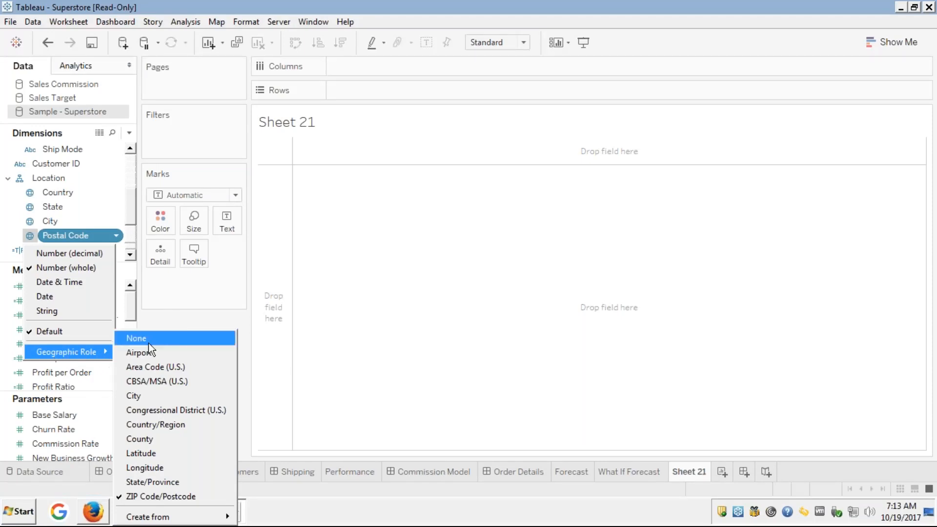
left_click(304, 256)
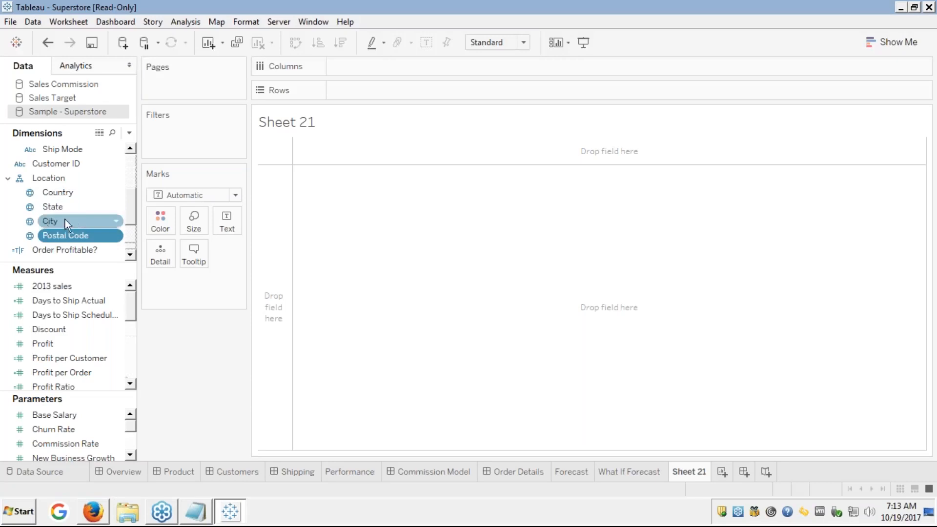
left_click(29, 222)
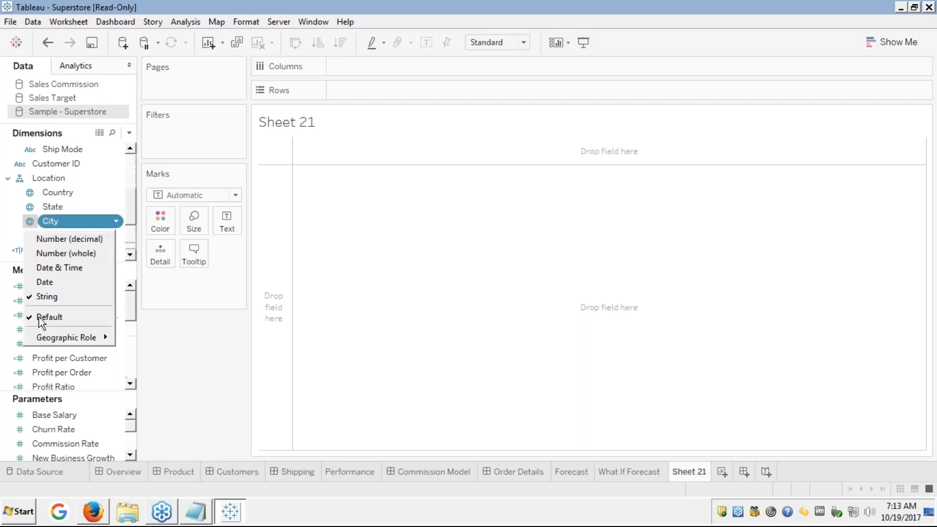
mouse_move(46, 337)
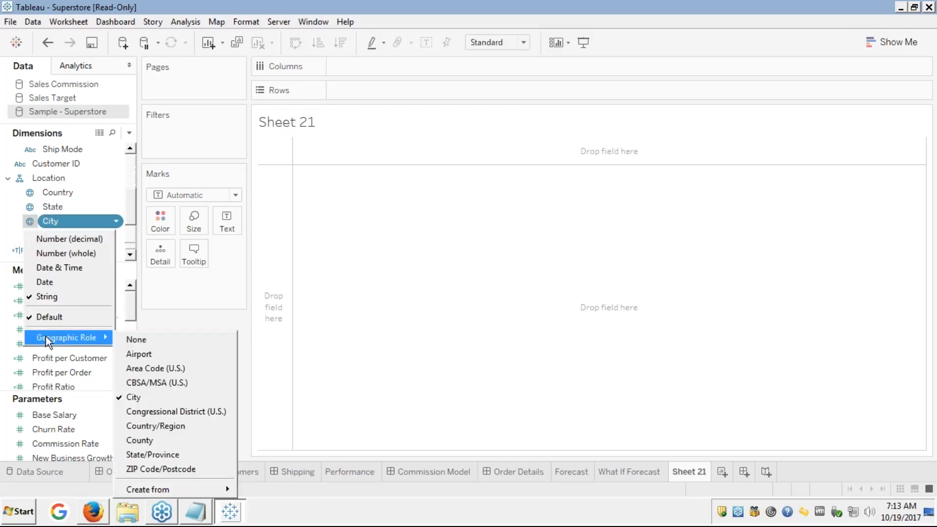
left_click(285, 248)
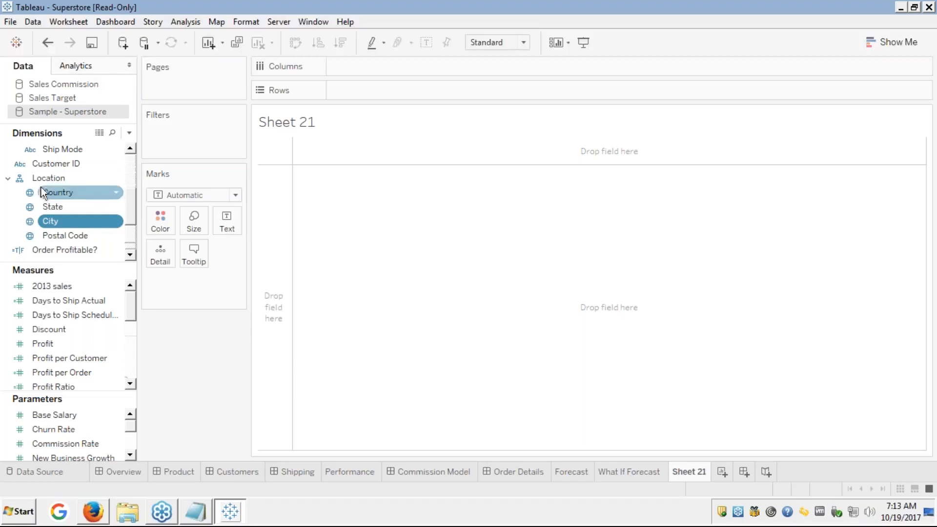
Step: Check the data type and geographic role assigned to the State and Country fields
left_click(29, 207)
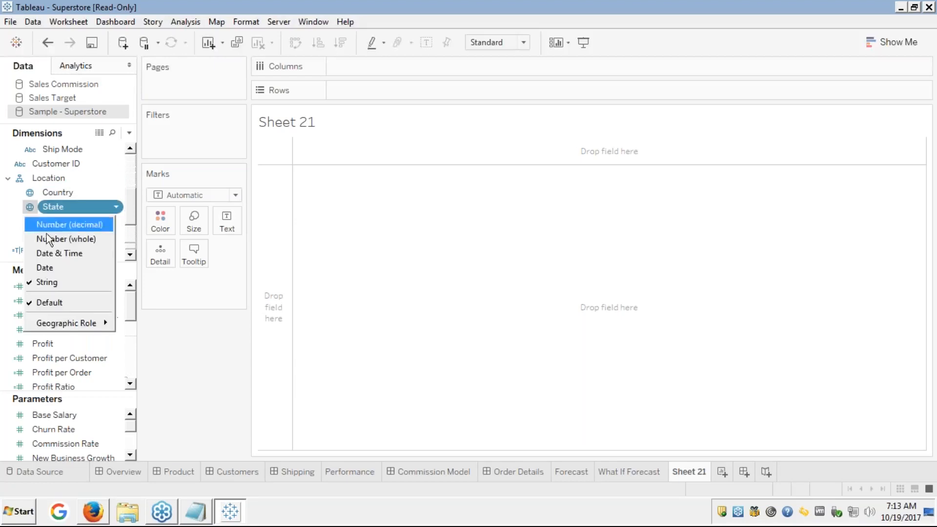
mouse_move(64, 326)
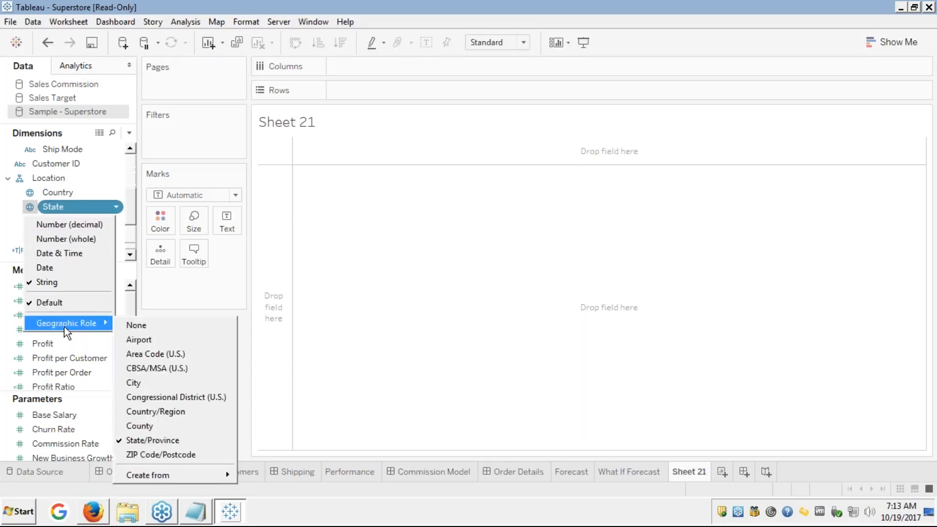
left_click(316, 203)
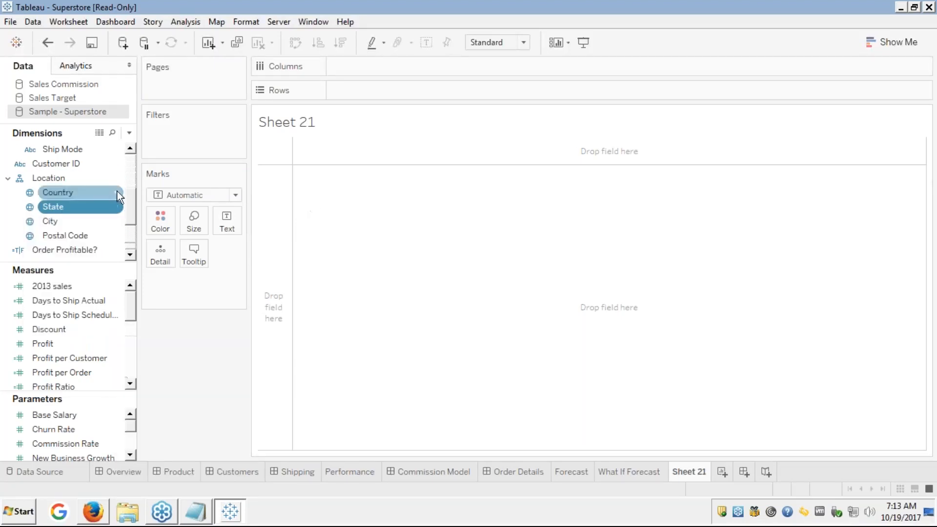
left_click(29, 193)
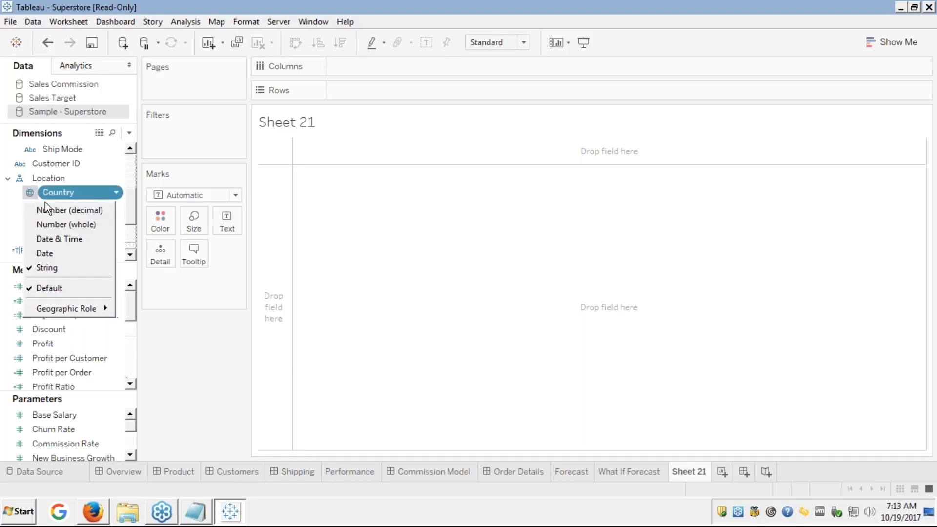
mouse_move(68, 318)
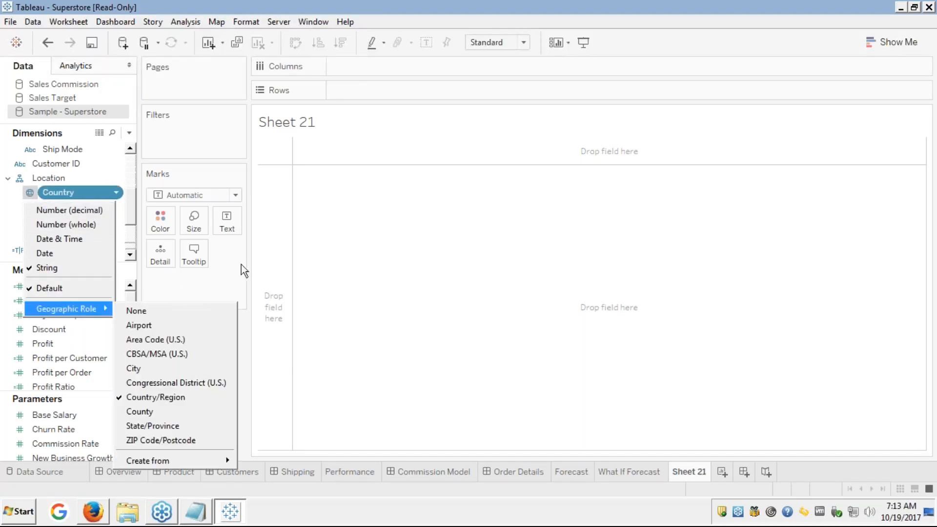
left_click(275, 236)
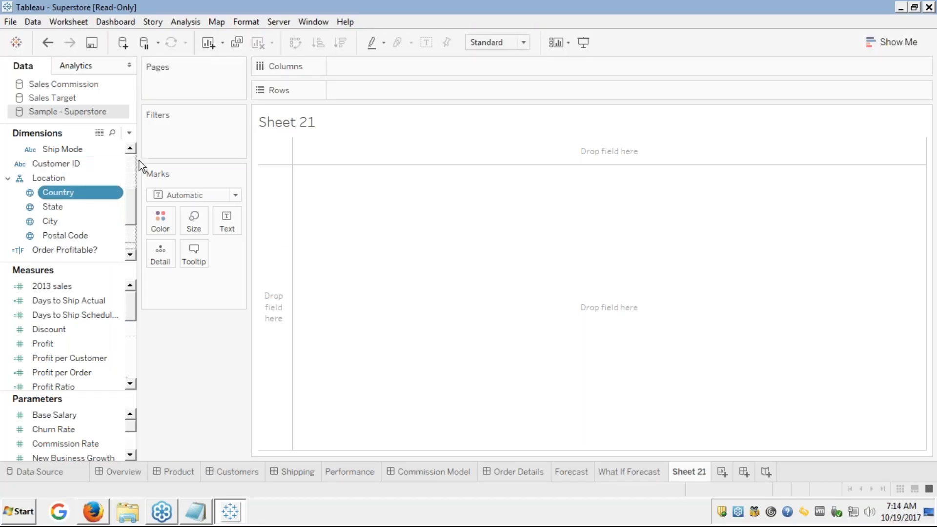
Step: Close the Superstore workbook without saving the changes and relaunch Tableau 10.1
scroll(130, 161, "up", 3)
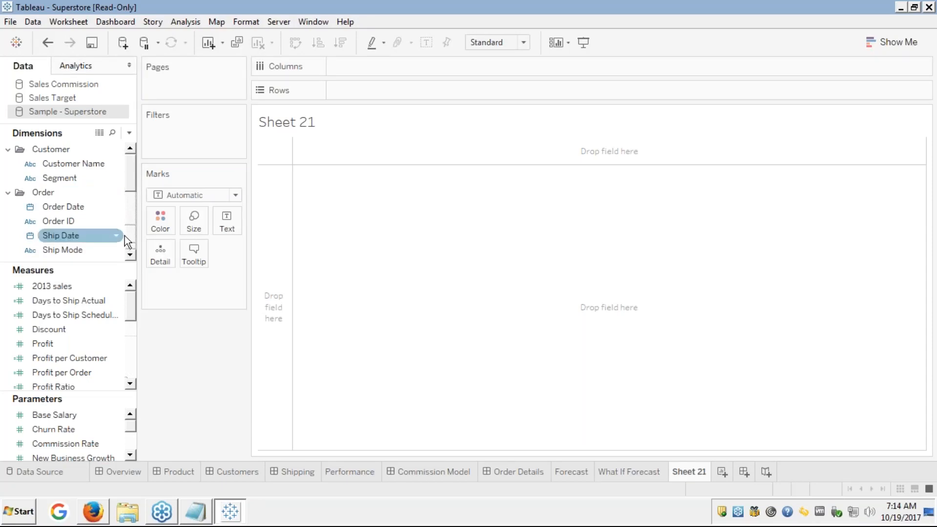
scroll(125, 237, "down", 4)
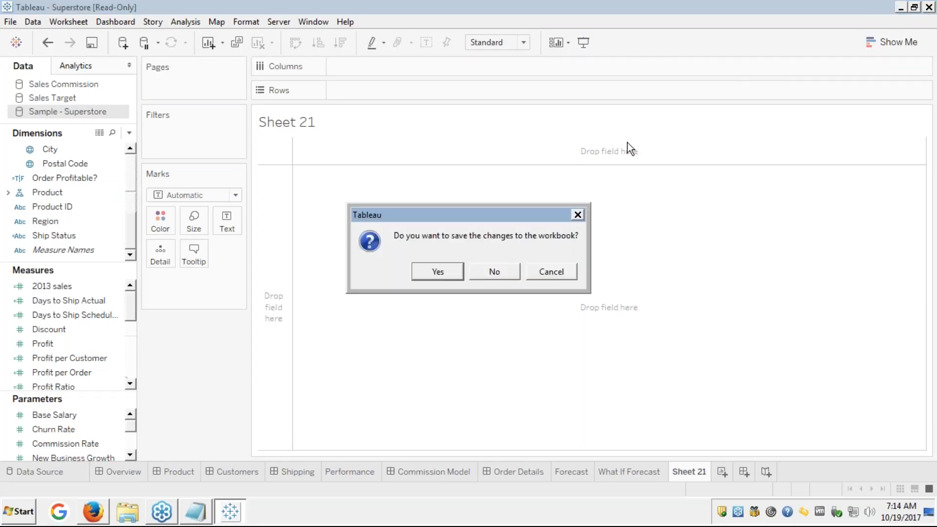
left_click(495, 275)
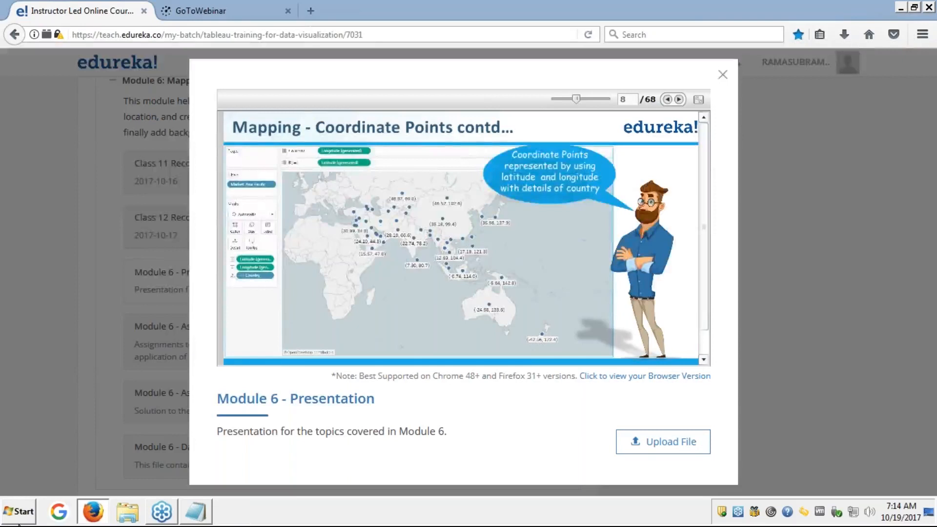
left_click(12, 522)
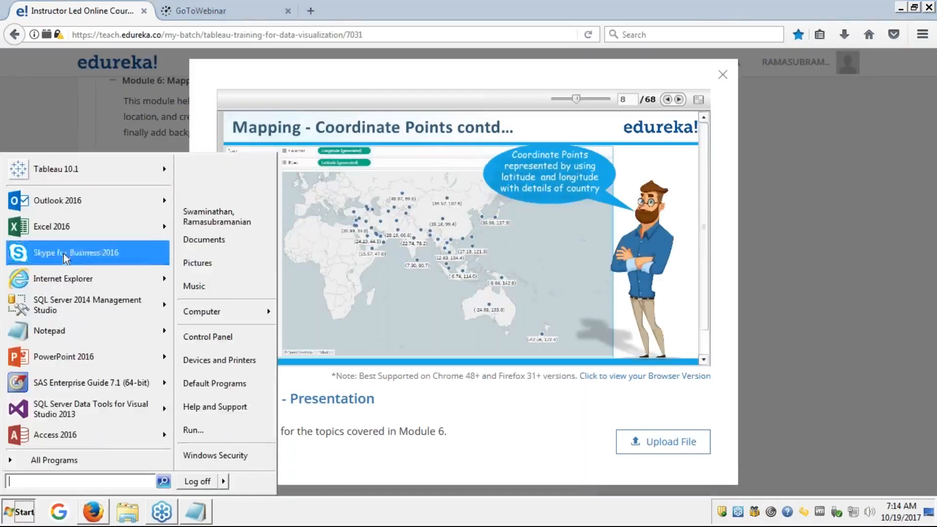
left_click(58, 171)
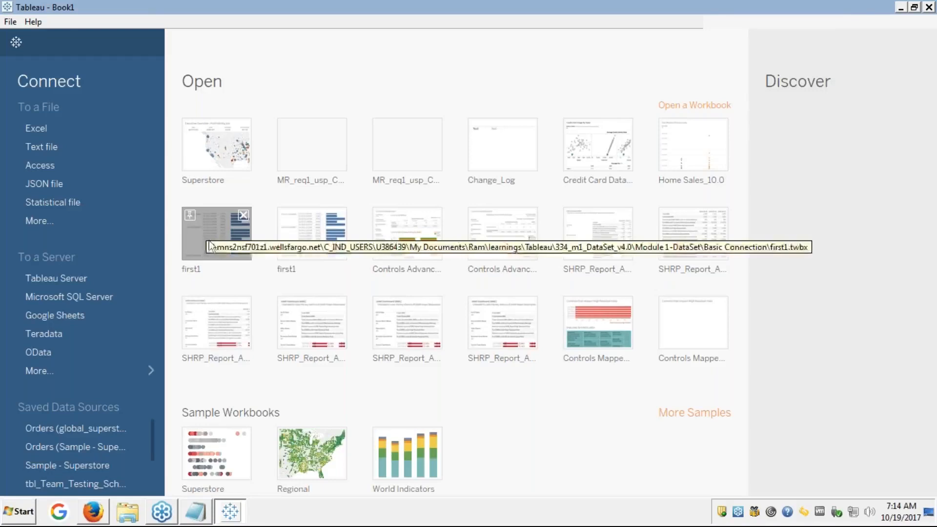
Step: Start a connection to an Excel file and browse from the Documents library to the Tableau folder inside the learnings folder
left_click(38, 129)
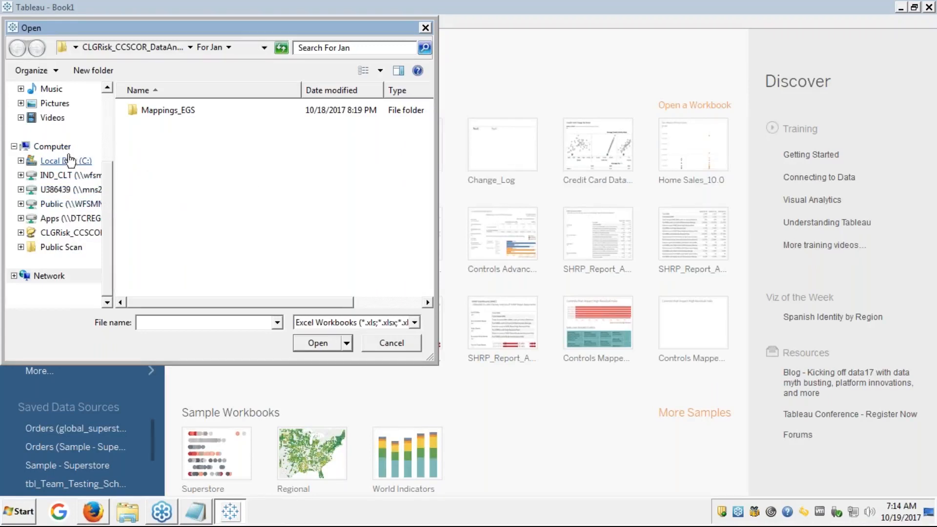
scroll(109, 109, "up", 3)
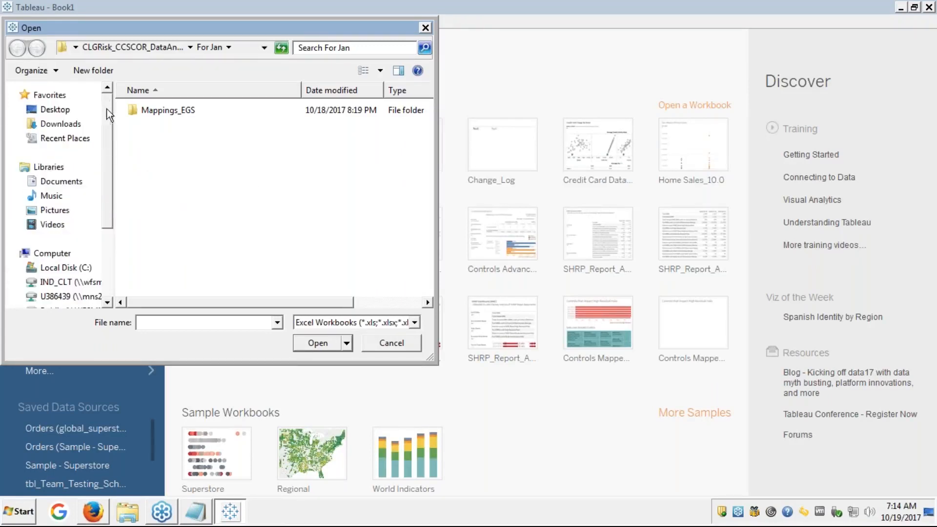
left_click(59, 127)
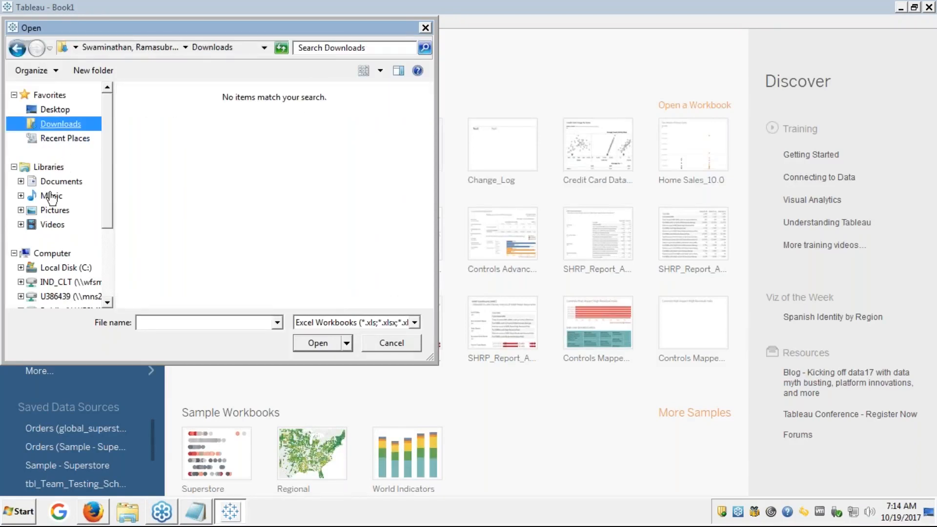
left_click(48, 182)
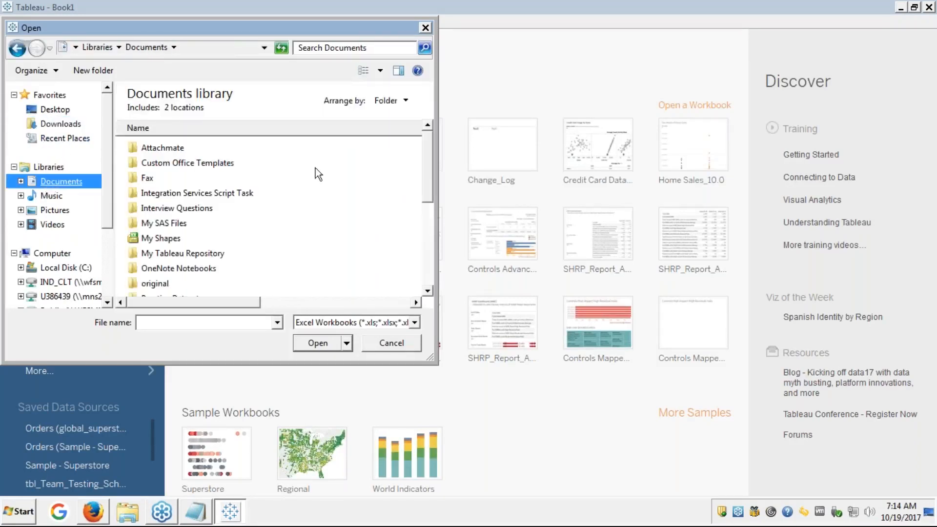
left_click(144, 254)
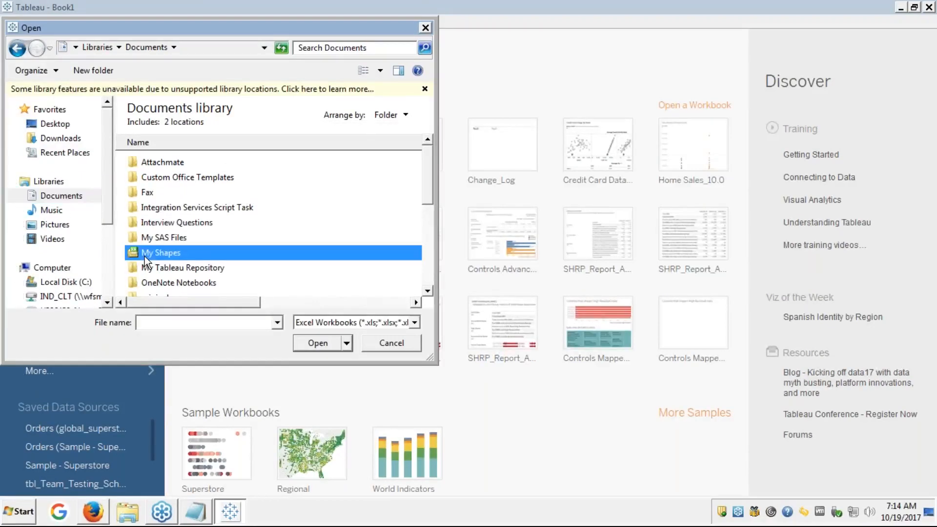
key("r")
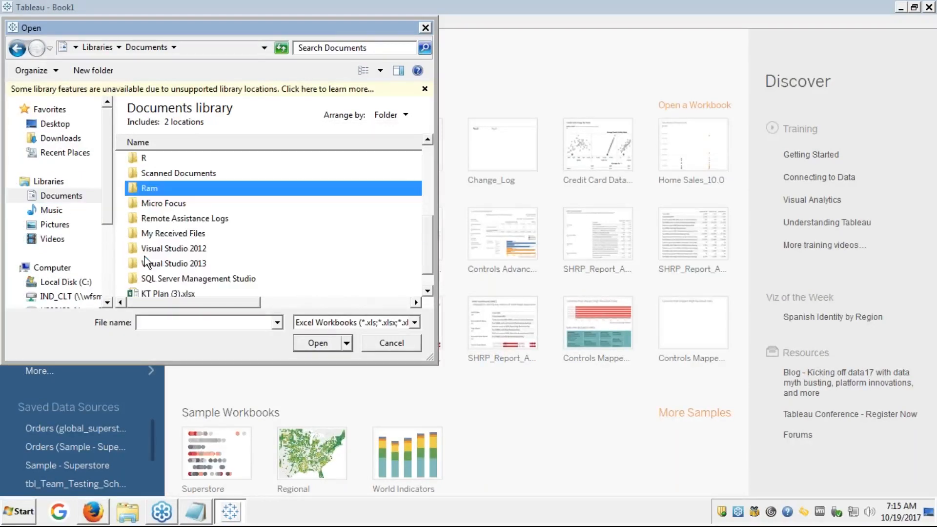
key("Return")
key("l")
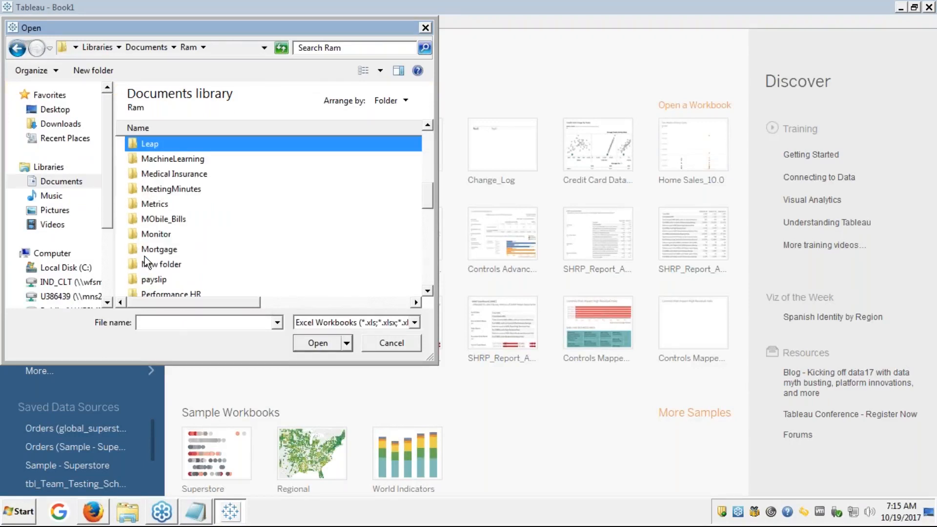
key("l")
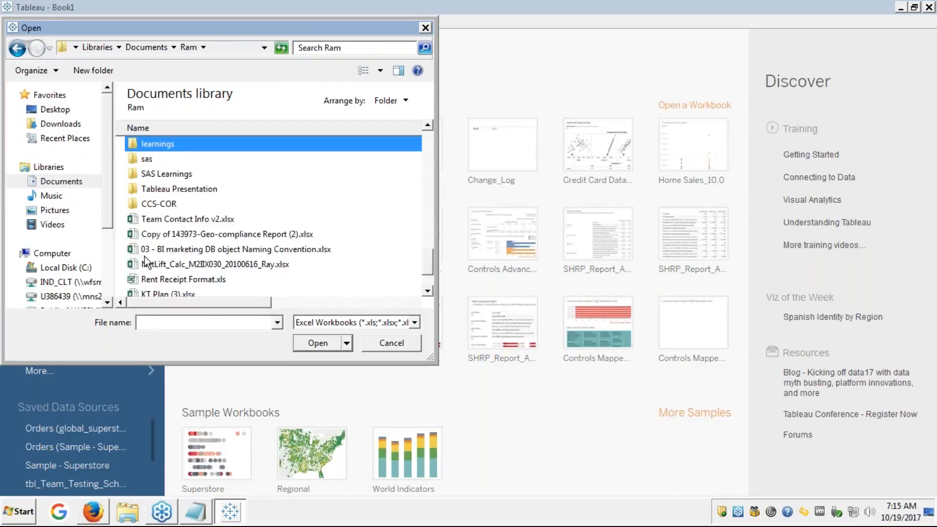
key("Return")
left_click(144, 256)
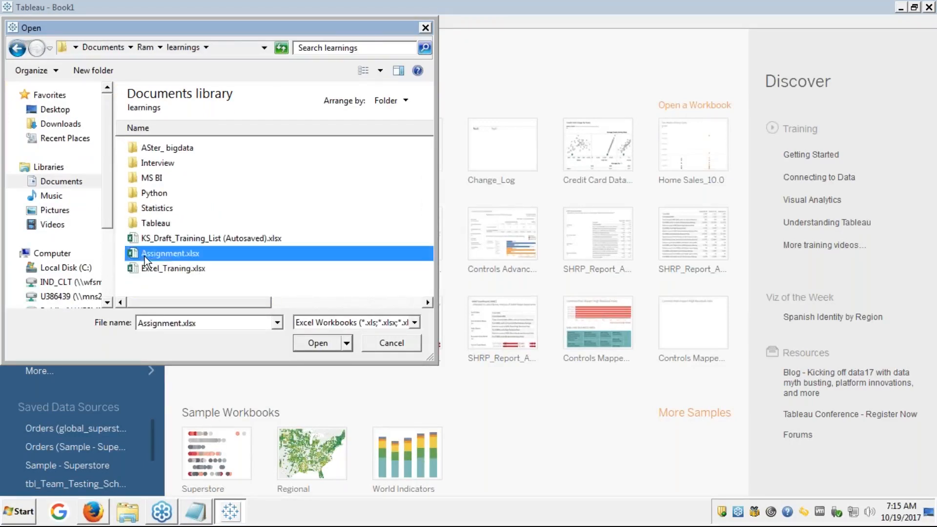
key("t")
key("Return")
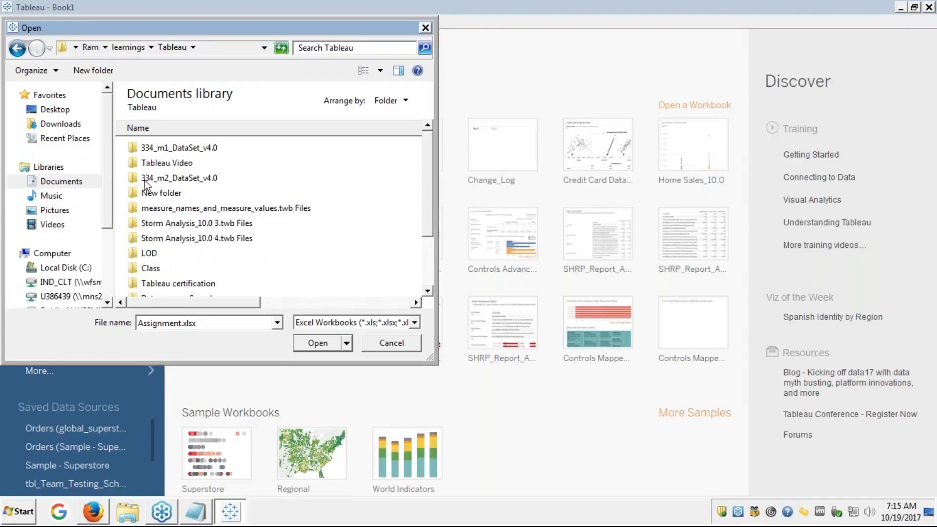
Step: Connect to Sample - Superstore.xls from the Basic Connection folder of Module 1-DataSet in 334_m1_DataSet_v4.0
double_click(188, 148)
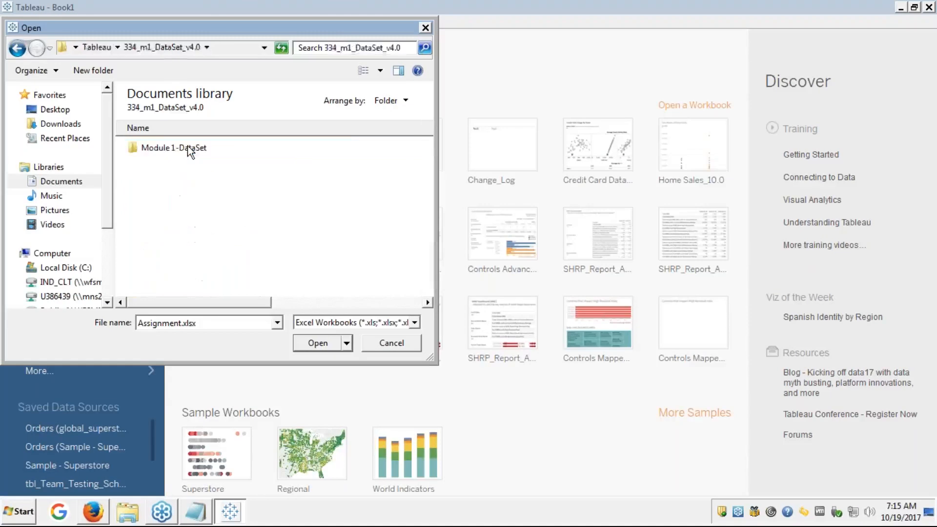
double_click(188, 146)
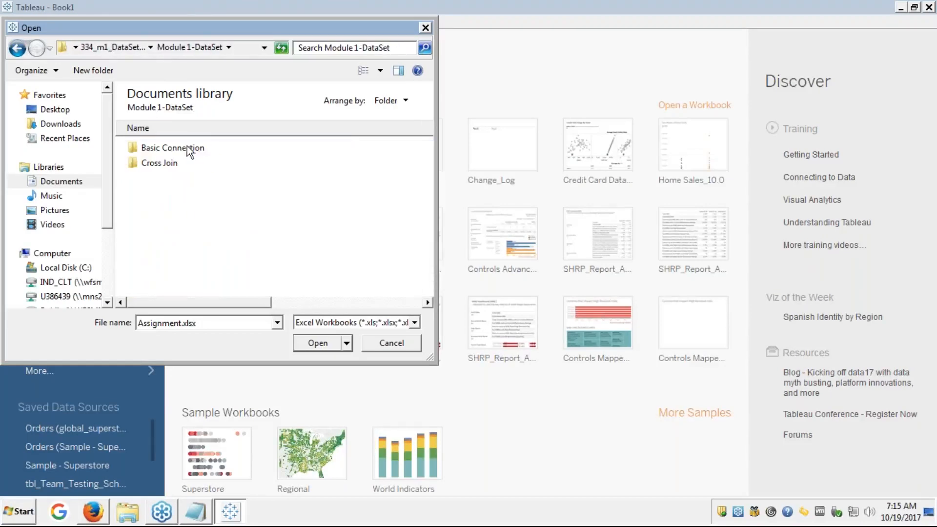
double_click(157, 163)
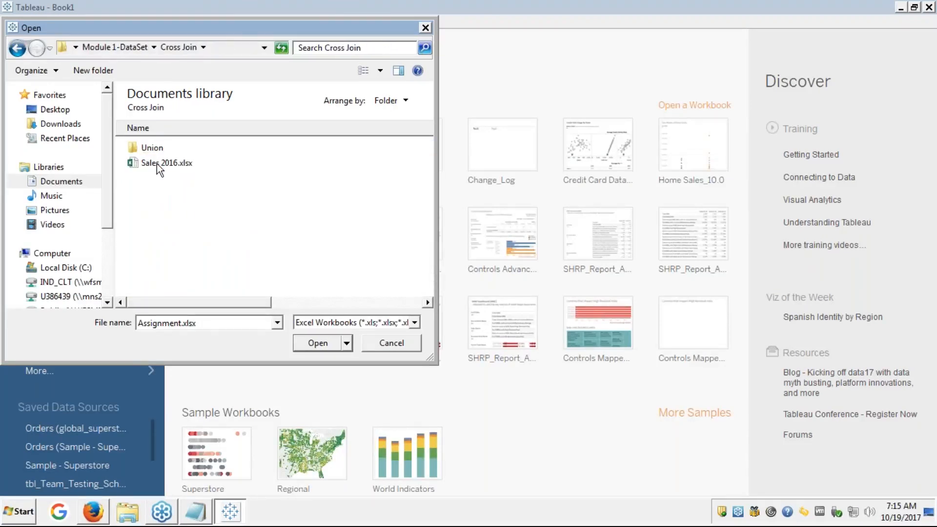
key("BackSpace")
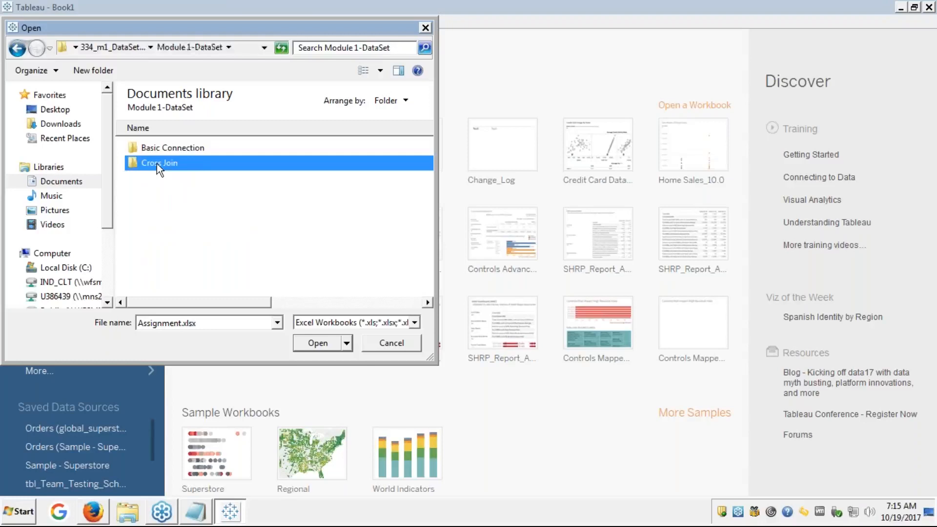
key("BackSpace")
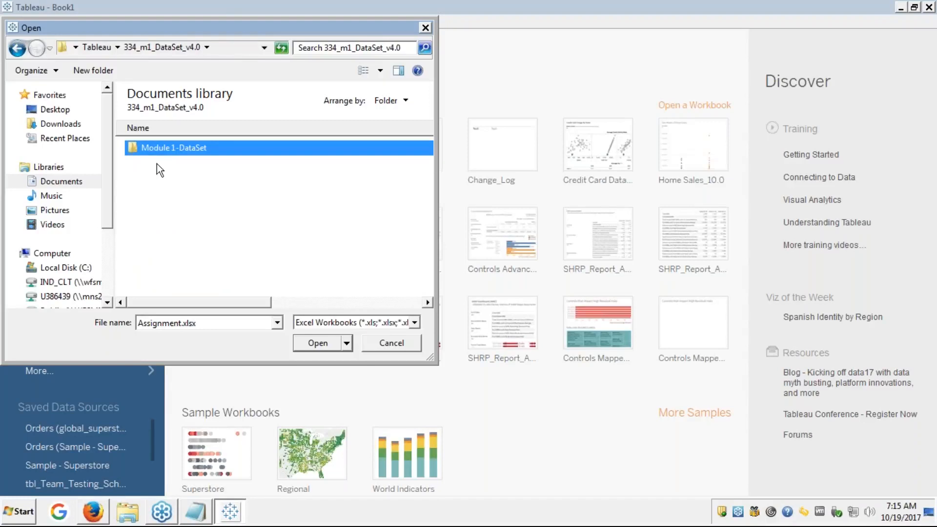
double_click(167, 147)
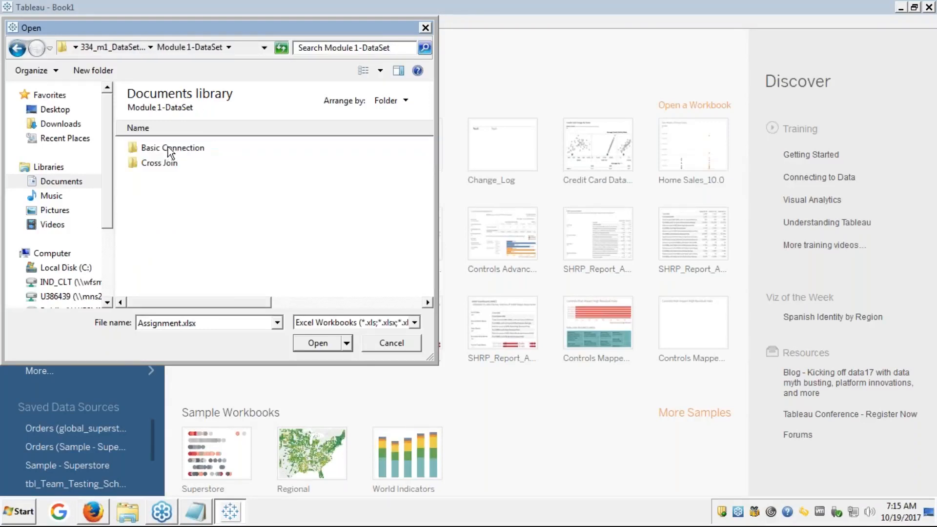
double_click(171, 149)
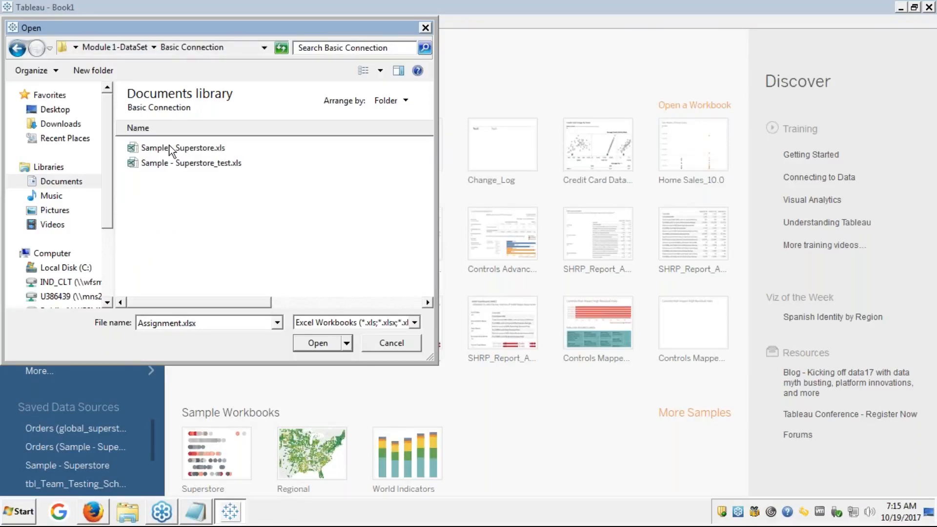
left_click(170, 147)
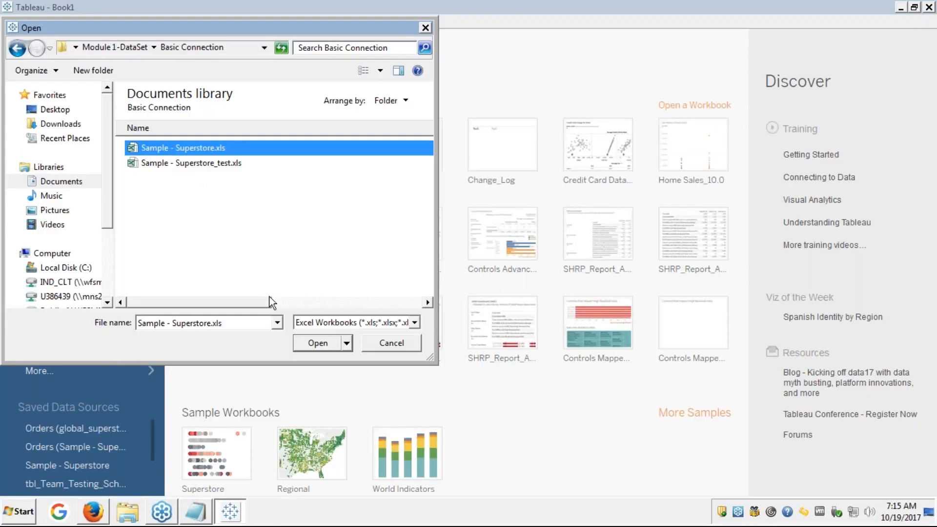
left_click(310, 343)
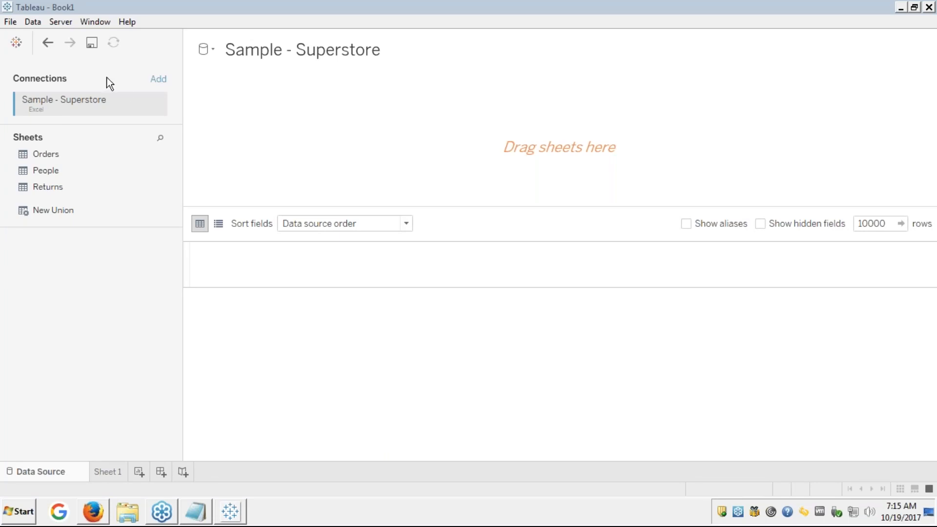
Step: Close the Sample - Superstore data source
right_click(55, 105)
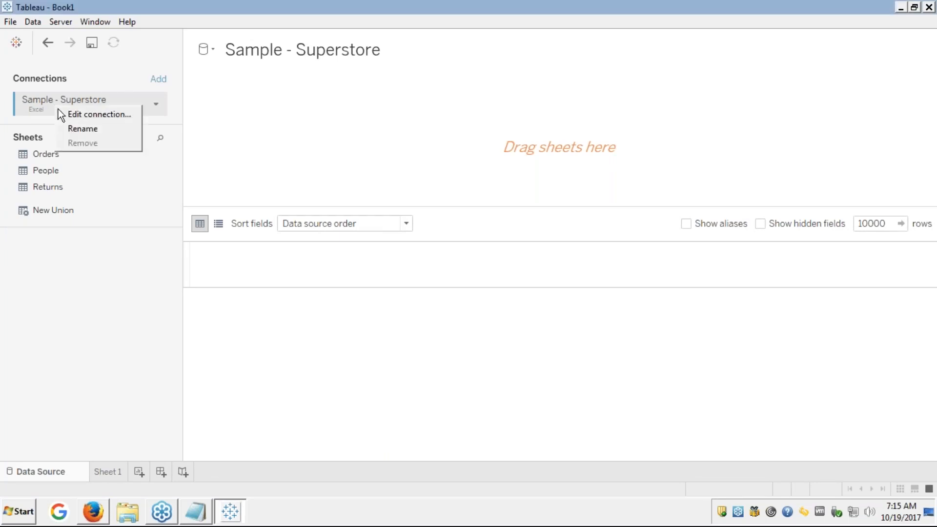
left_click(113, 209)
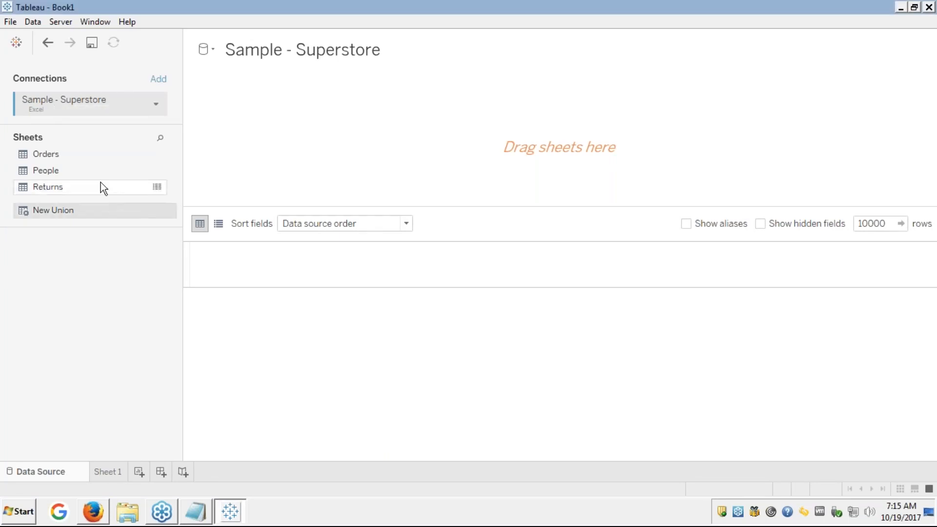
left_click(33, 22)
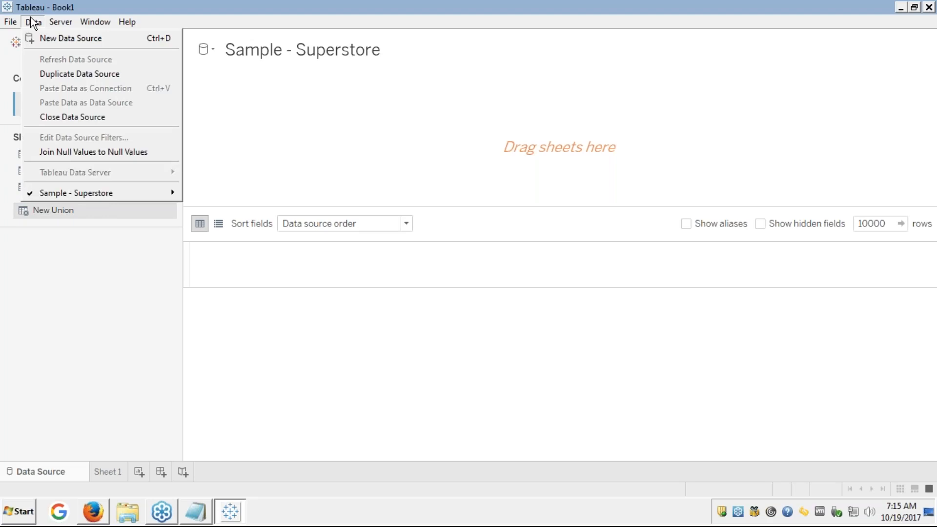
left_click(61, 116)
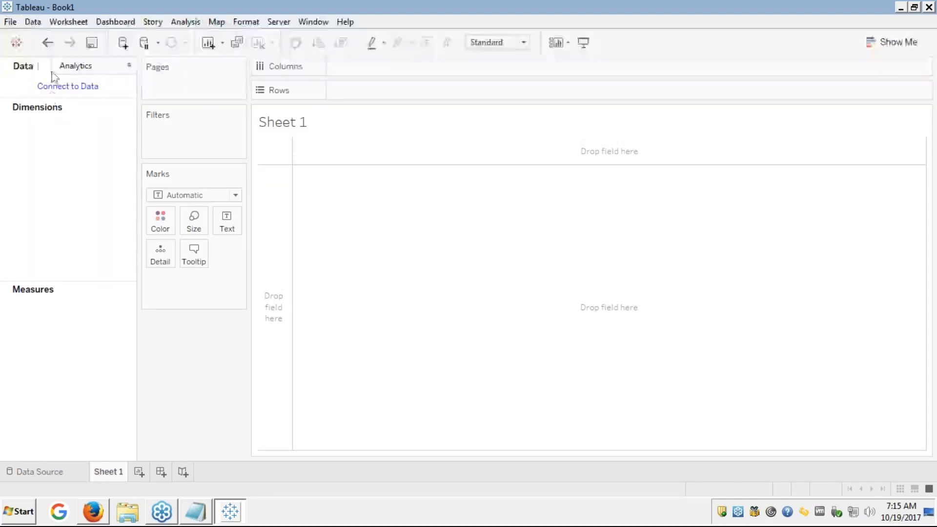
Step: Start a new data source connection to an Excel file and go back up to the Tableau folder
left_click(29, 22)
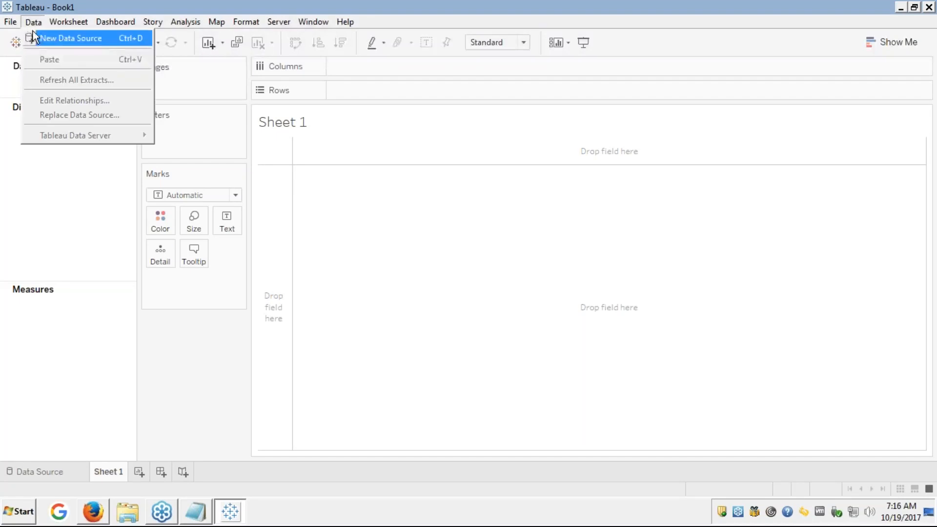
left_click(34, 37)
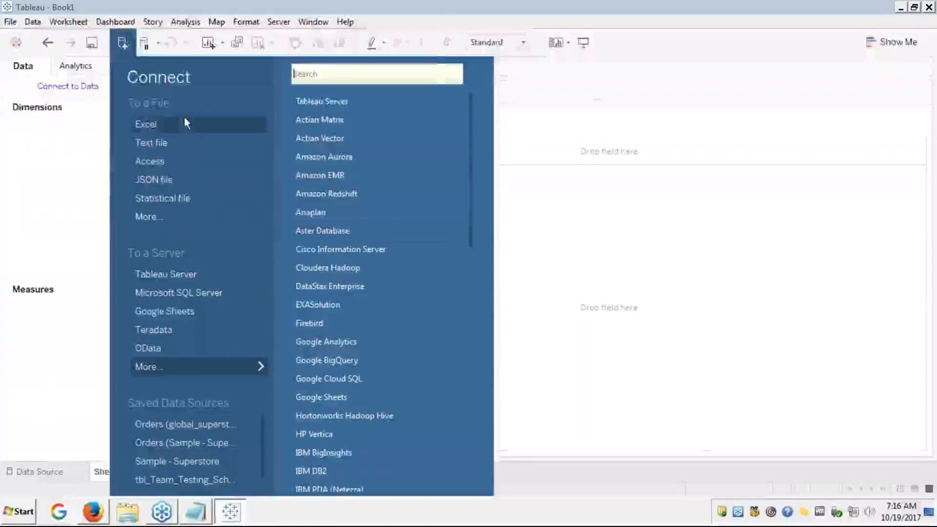
left_click(169, 123)
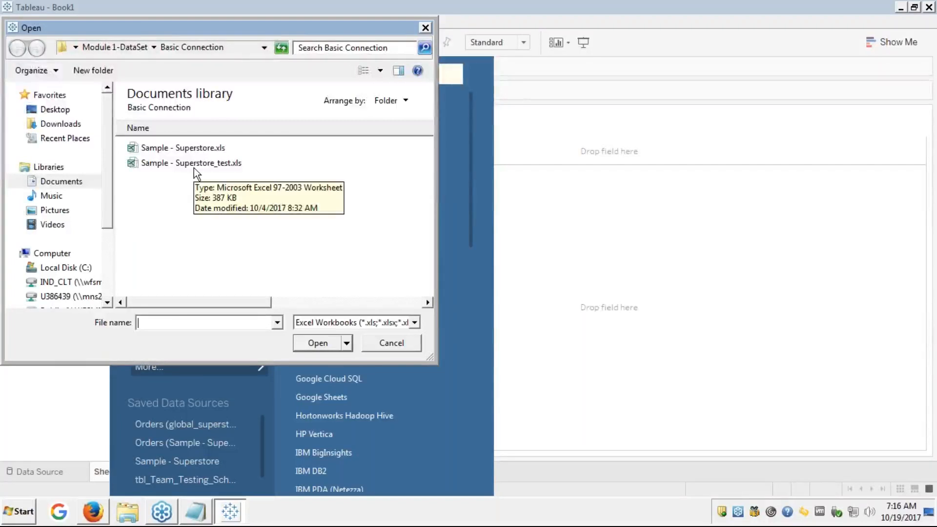
left_click(109, 46)
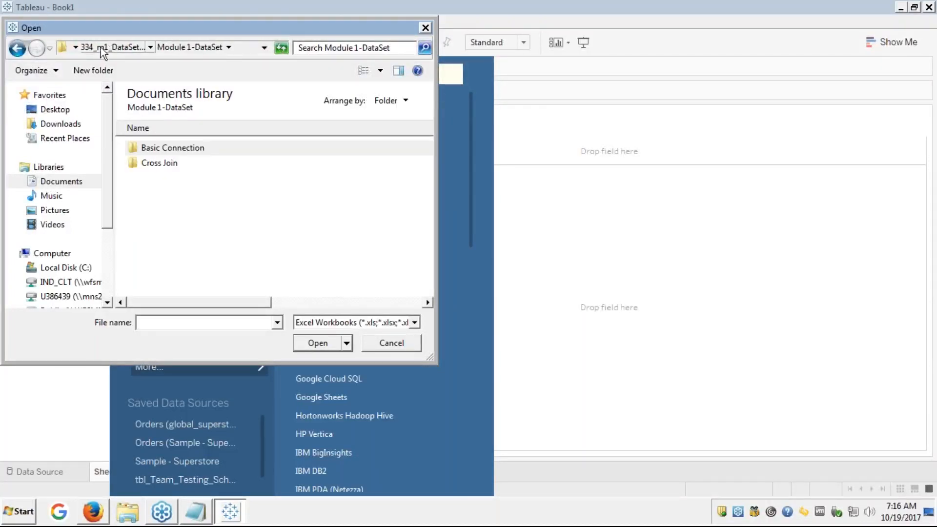
left_click(89, 46)
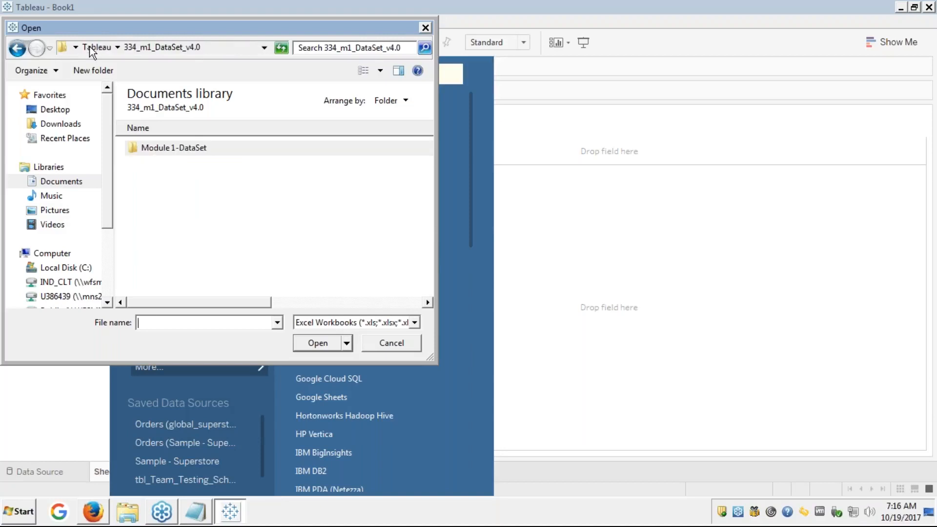
left_click(166, 148)
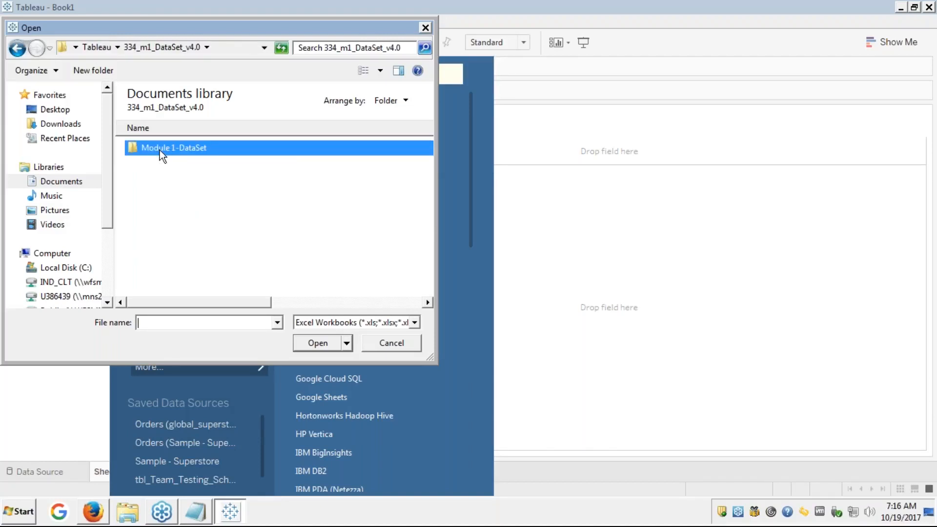
left_click(97, 47)
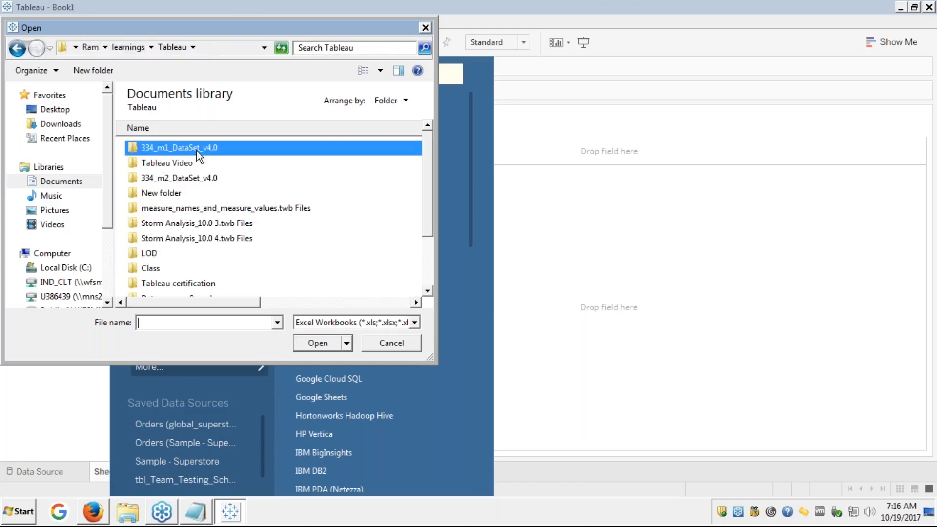
Step: Connect to global_superstore_2016.xlsx from the Module 2-DataSet folder in 334_m2_DataSet_v4.0
double_click(166, 178)
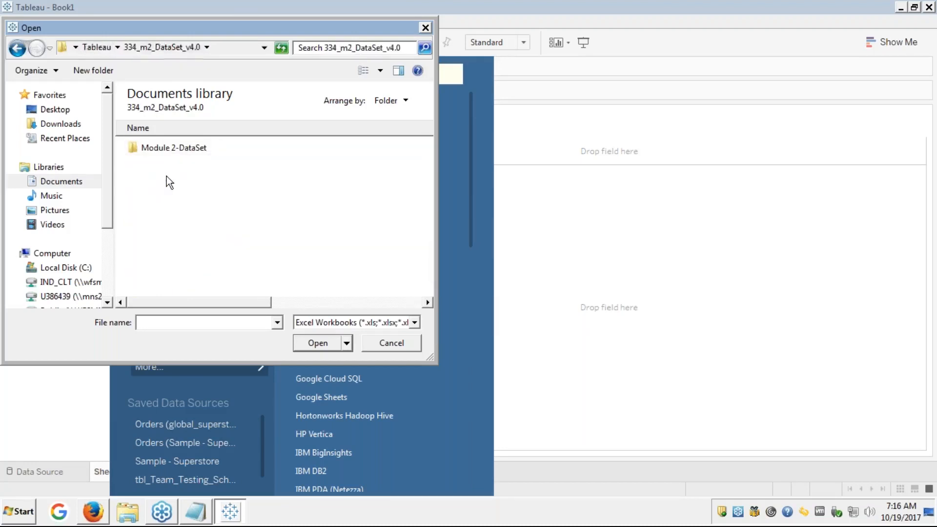
double_click(162, 148)
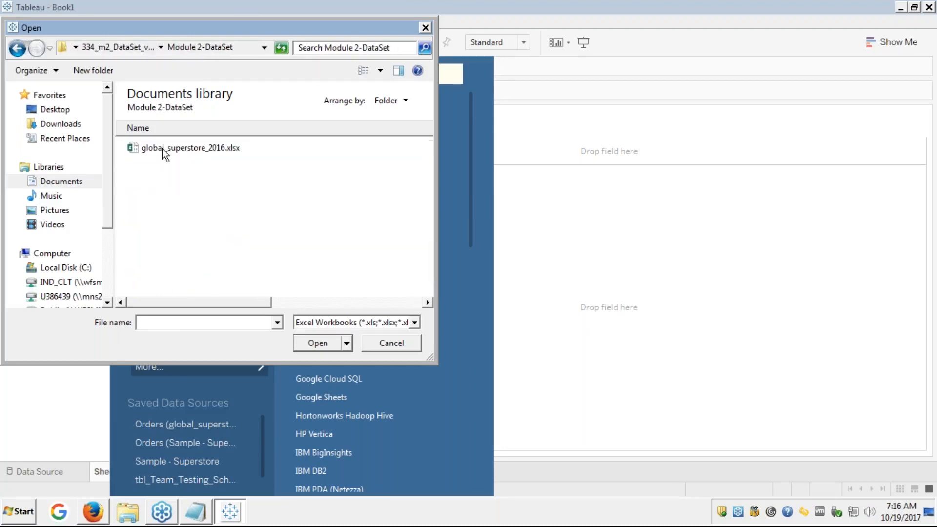
left_click(162, 149)
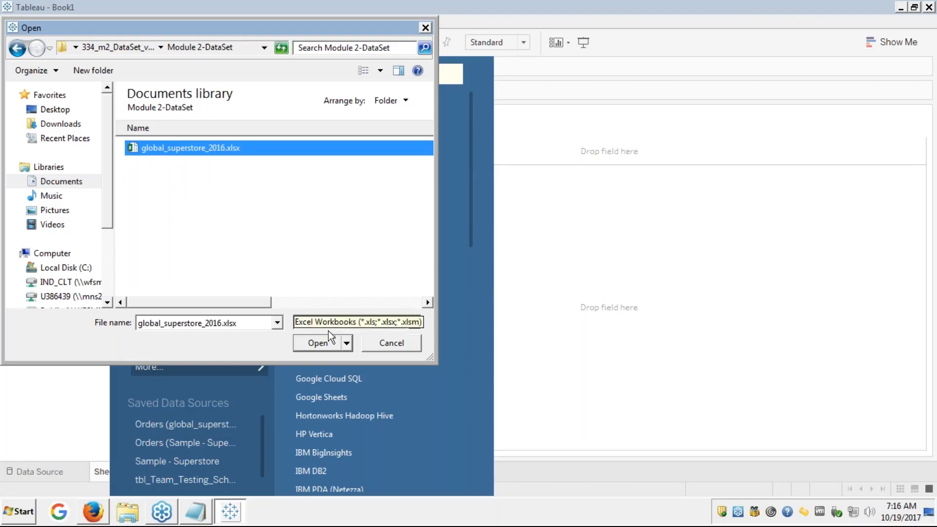
left_click(318, 344)
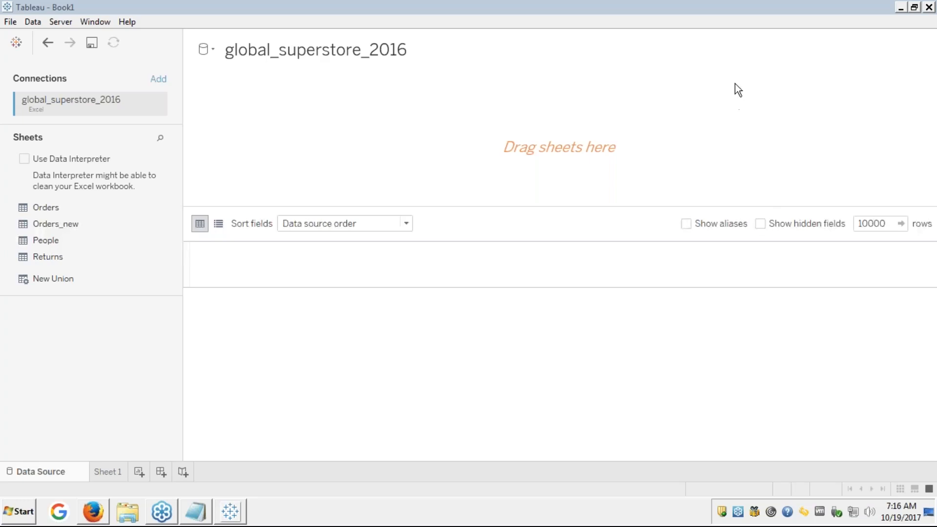
left_click(730, 28)
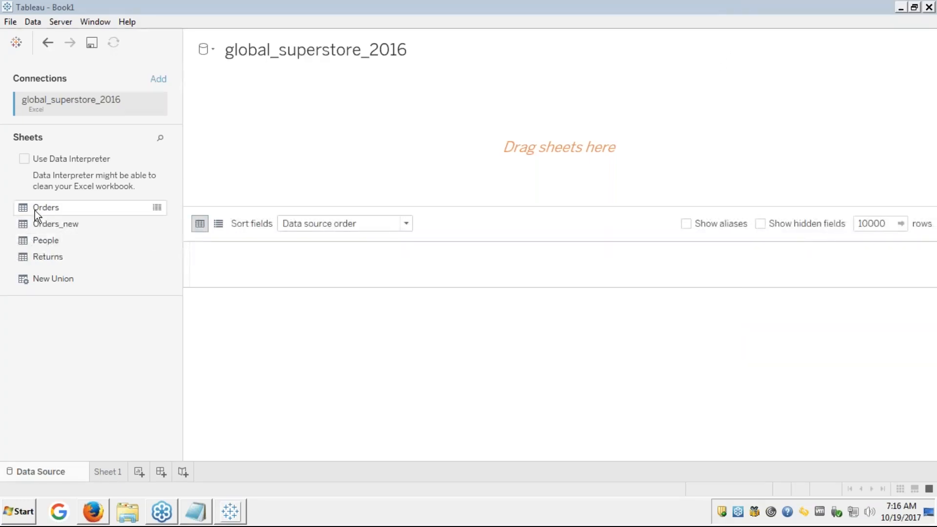
Step: Add the Orders sheet to the data source and review its columns in the data preview
left_click_drag(42, 207, 289, 126)
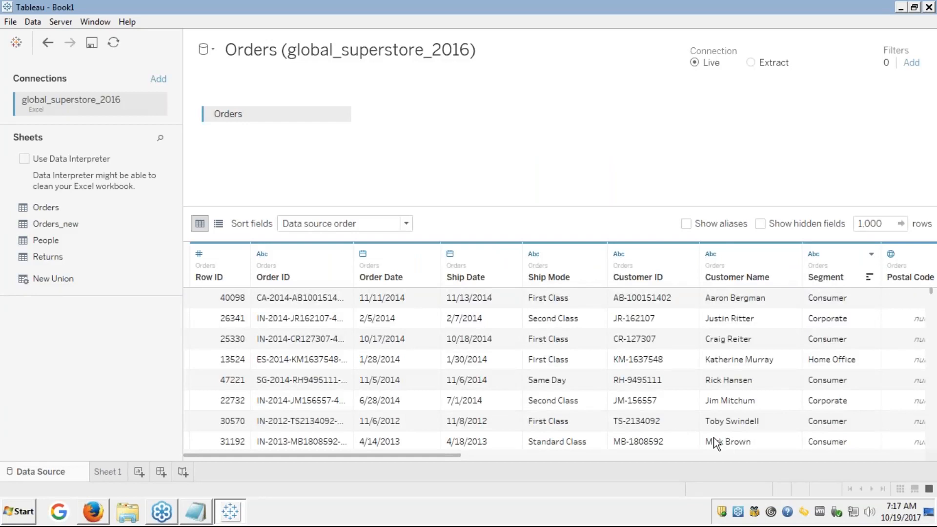
left_click(683, 454)
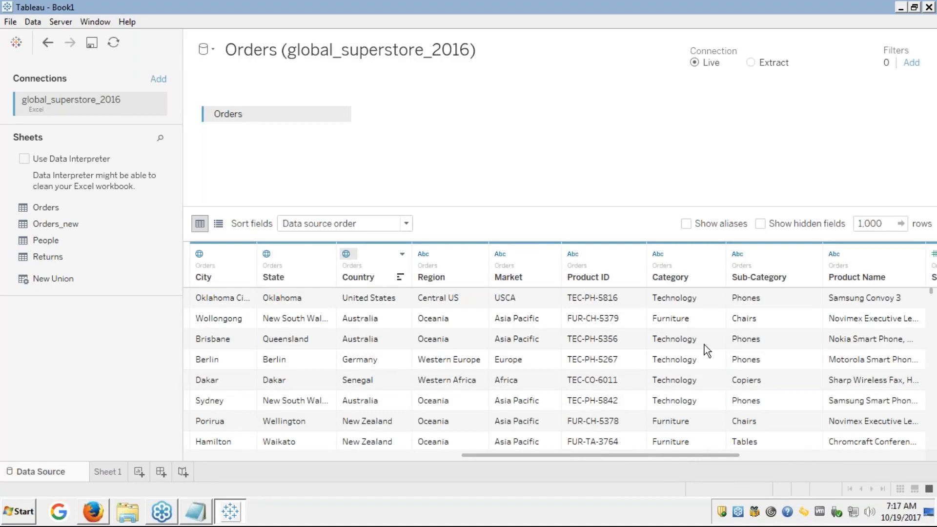
left_click(796, 455)
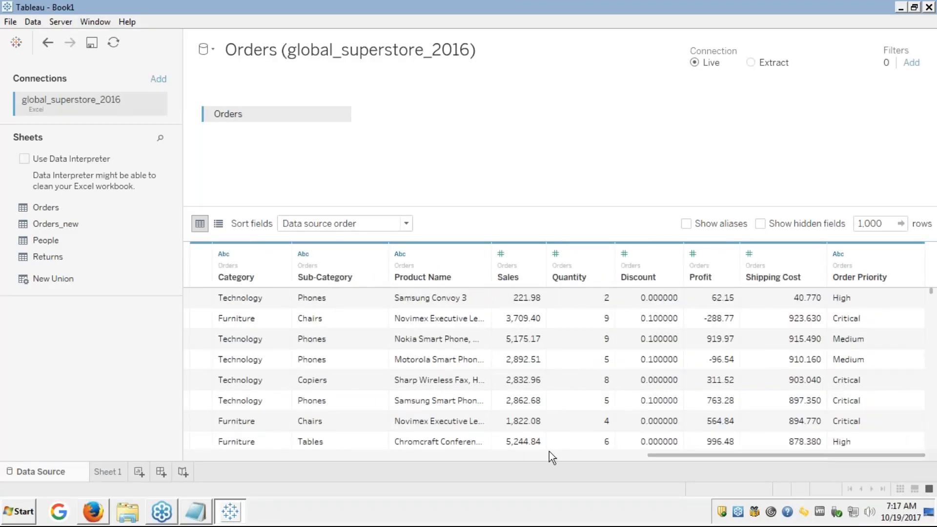
left_click(212, 454)
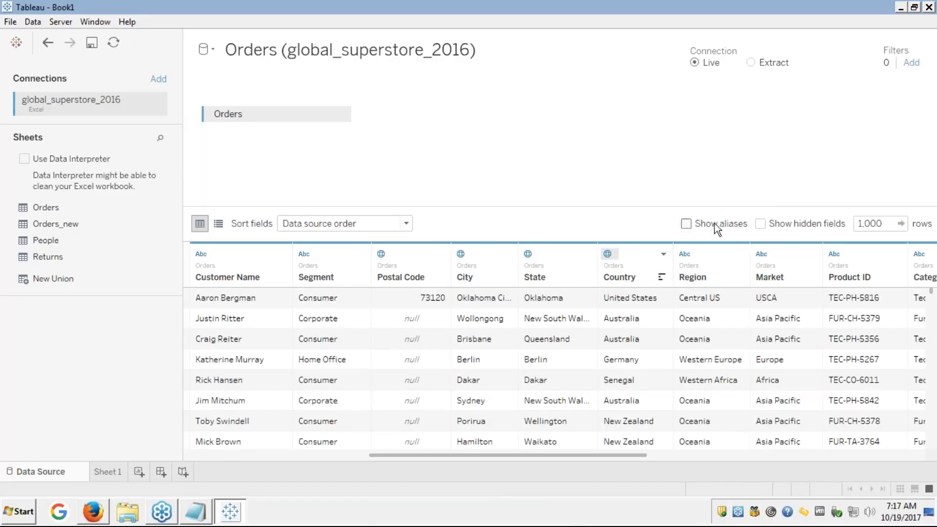
left_click(924, 192)
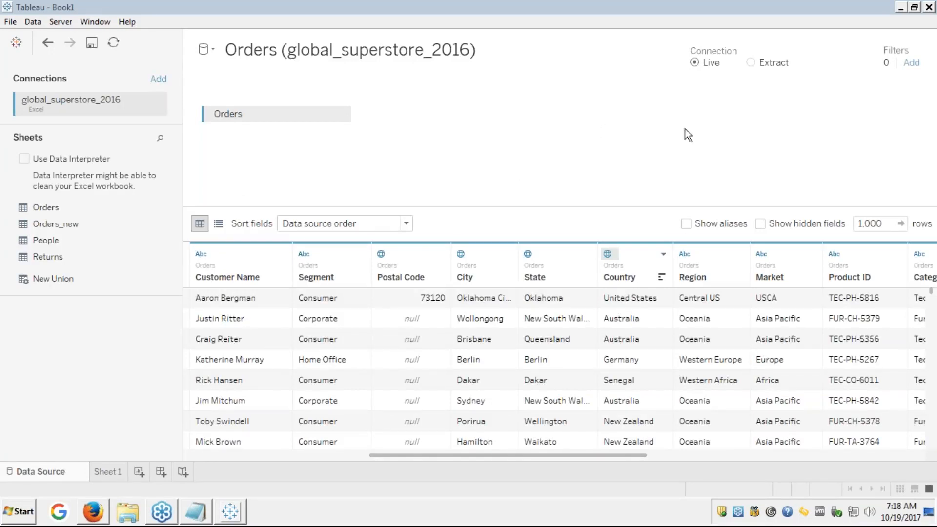
Step: Switch to Firefox and open the Module 6 presentation in full-screen view
left_click(93, 512)
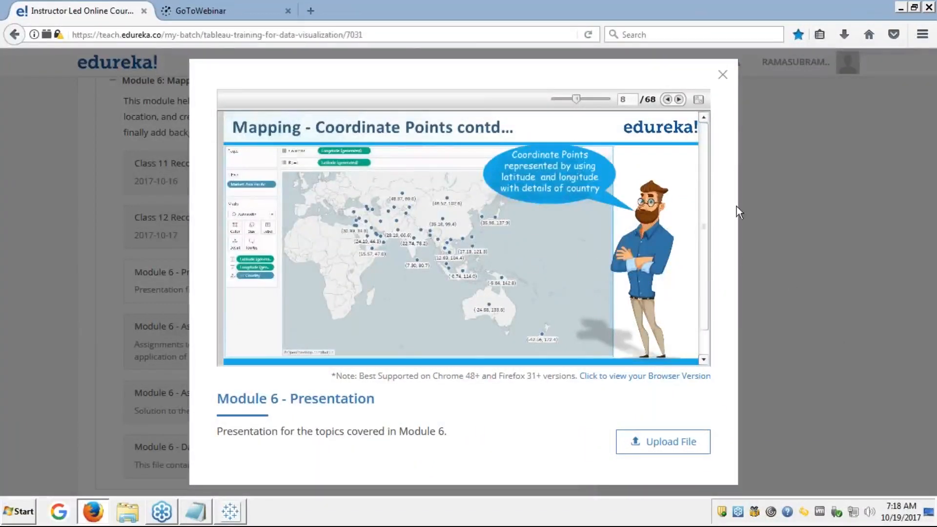
left_click(700, 100)
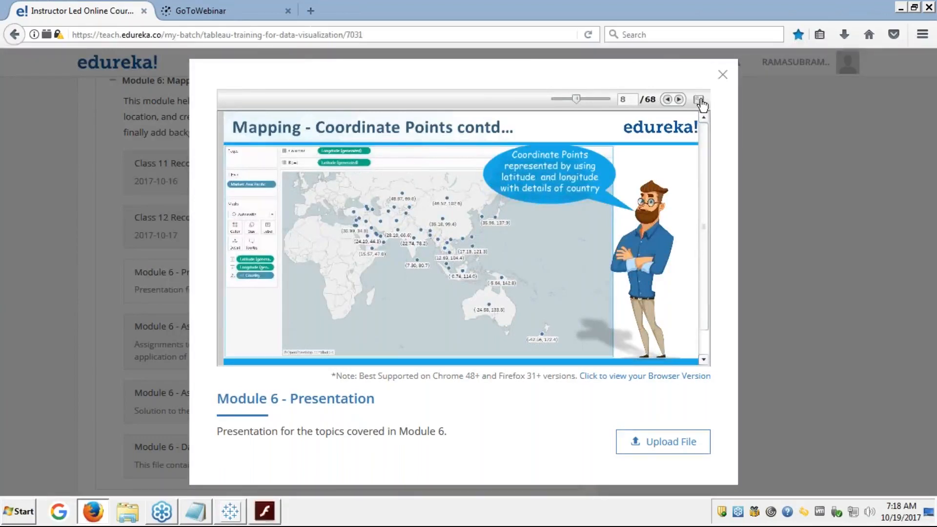
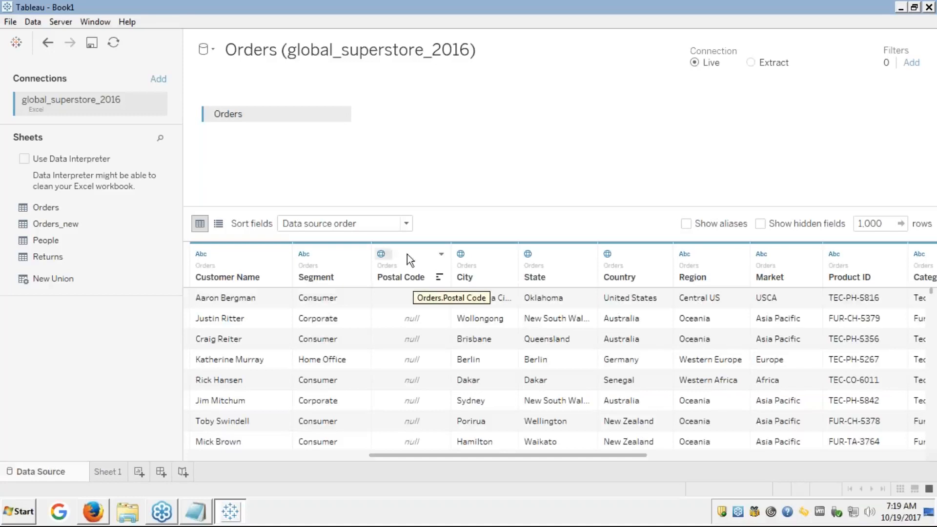
Step: Inspect the Postal Code field's data type and geographic role options in the Orders preview
left_click(441, 255)
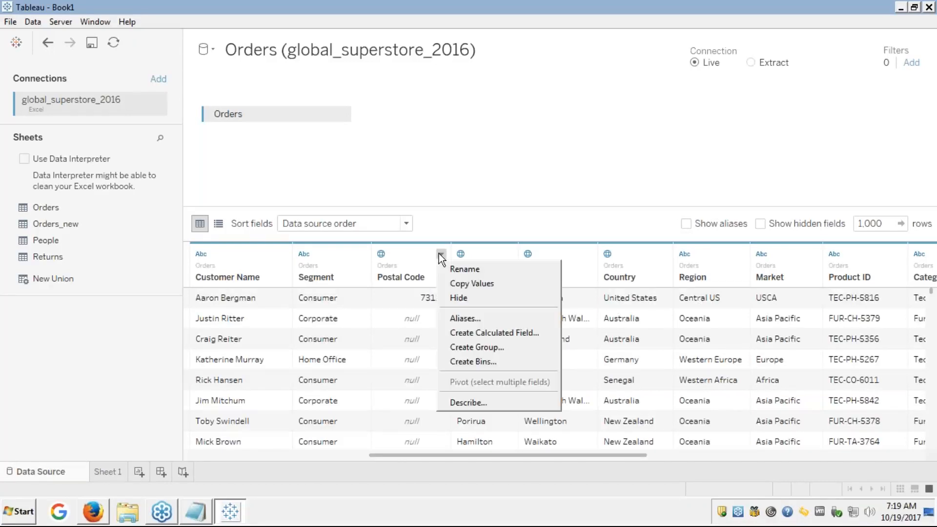
left_click(382, 254)
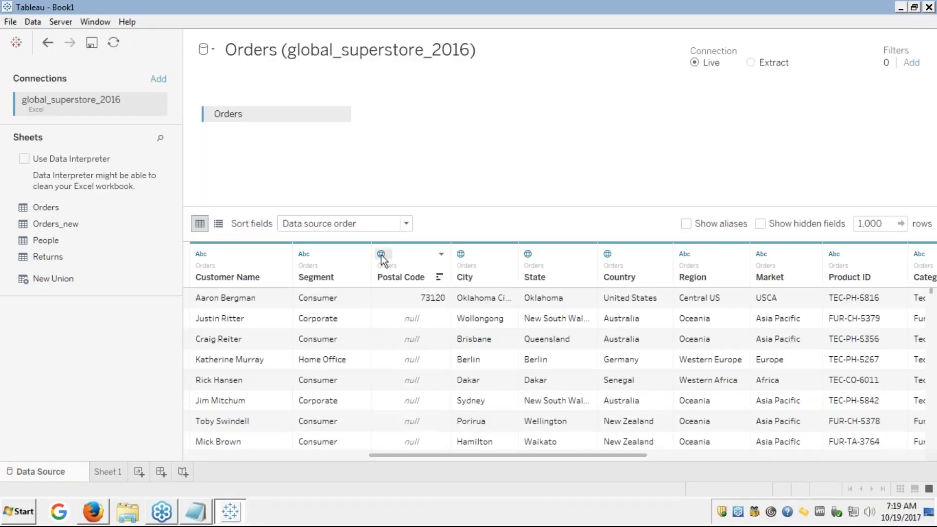
left_click(382, 255)
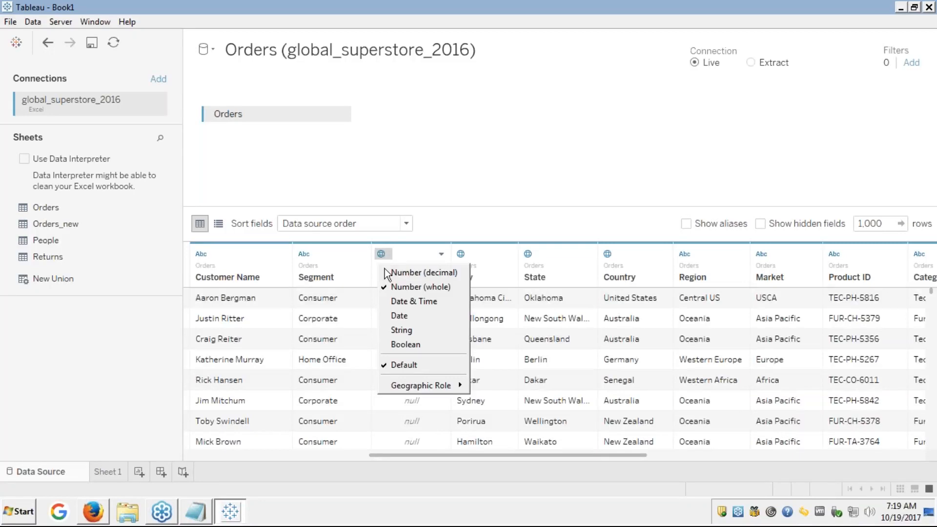
mouse_move(420, 386)
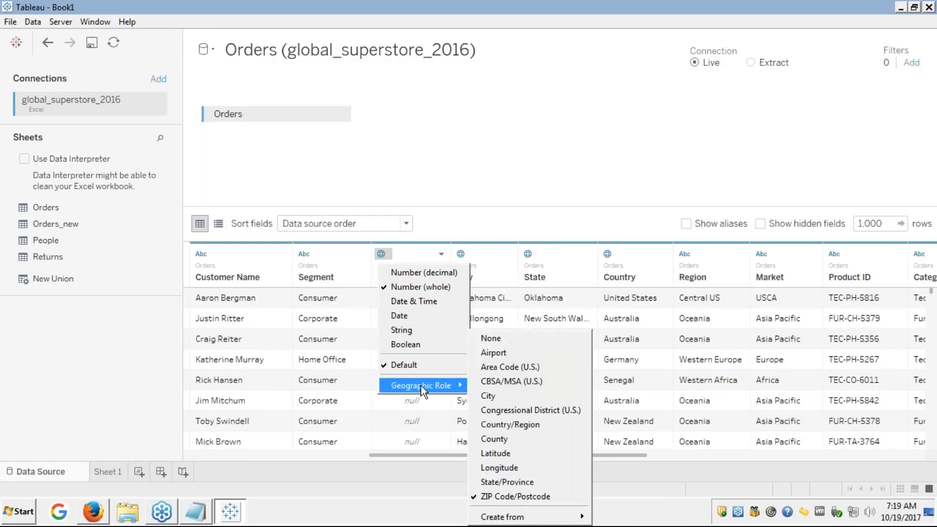
left_click(496, 176)
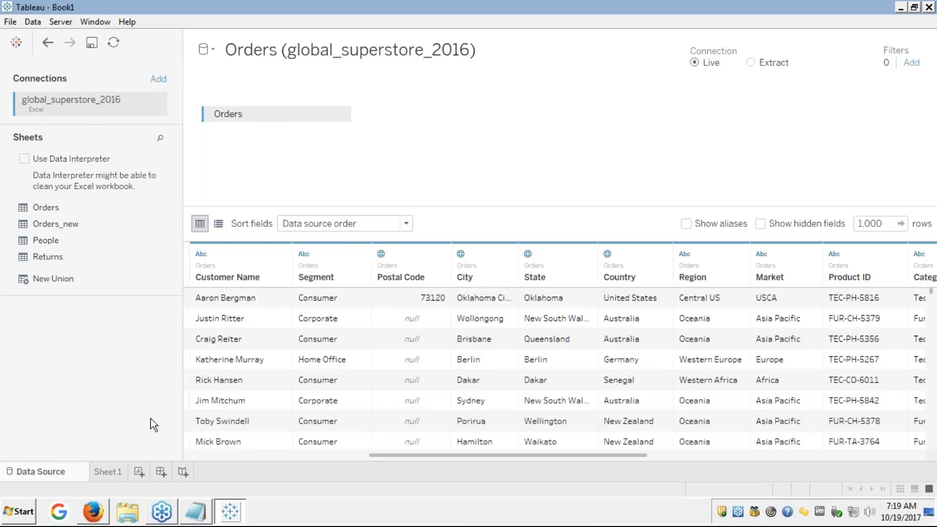
Step: Open Sheet 1, then switch to Notepad and clear the existing note
left_click(107, 471)
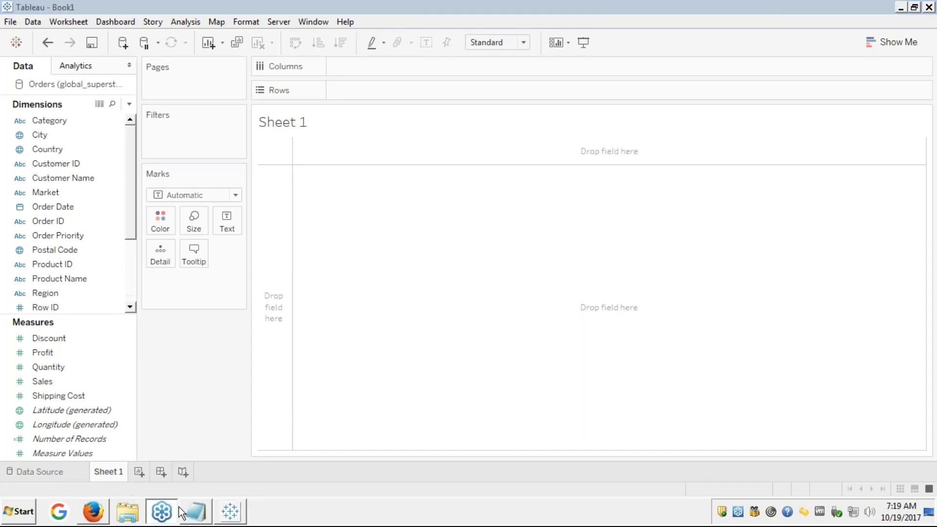
left_click(193, 515)
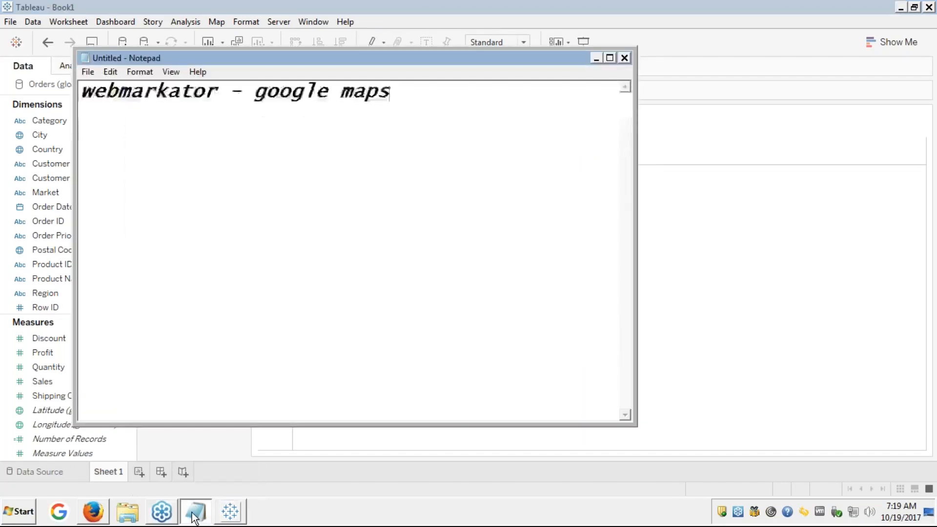
left_click(145, 90)
key("BackSpace")
type("e")
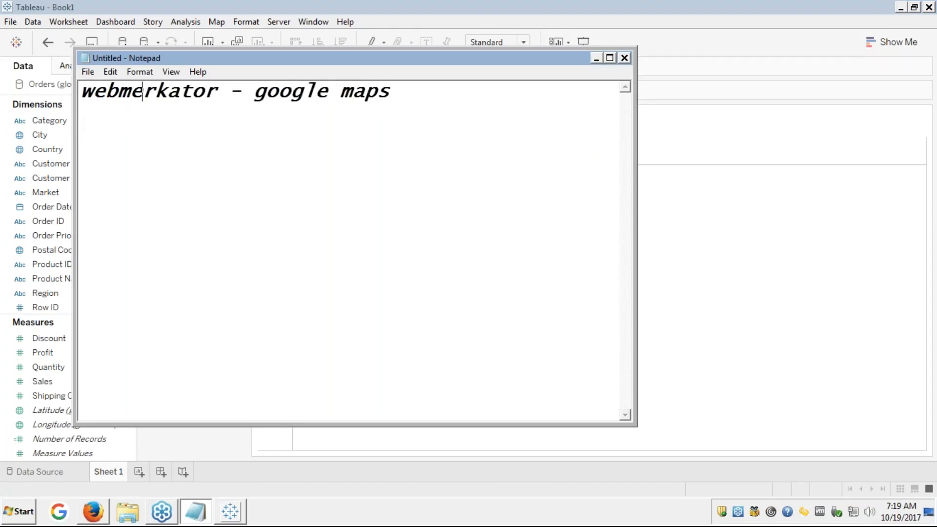
key("ctrl+a")
key("Delete")
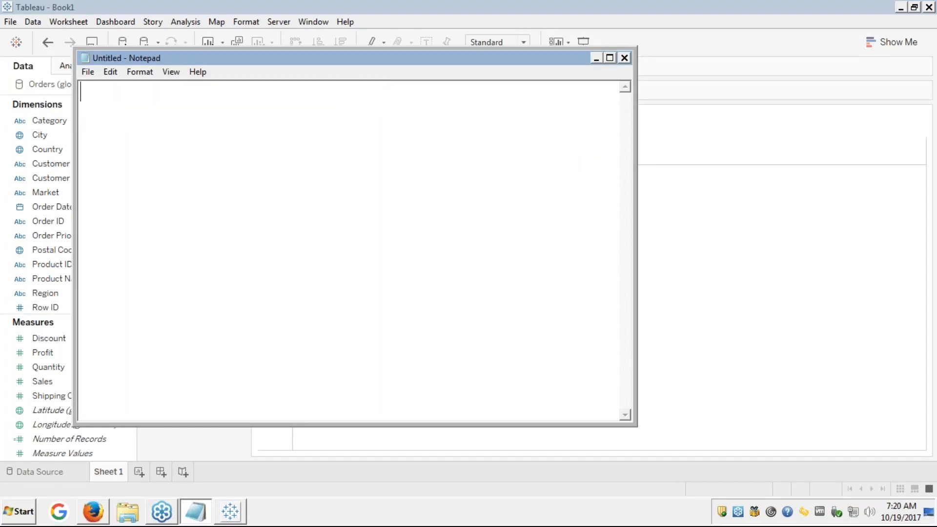
Step: Write the note "coordiantes, country names and state, city, street, area, zip code"
type("coor")
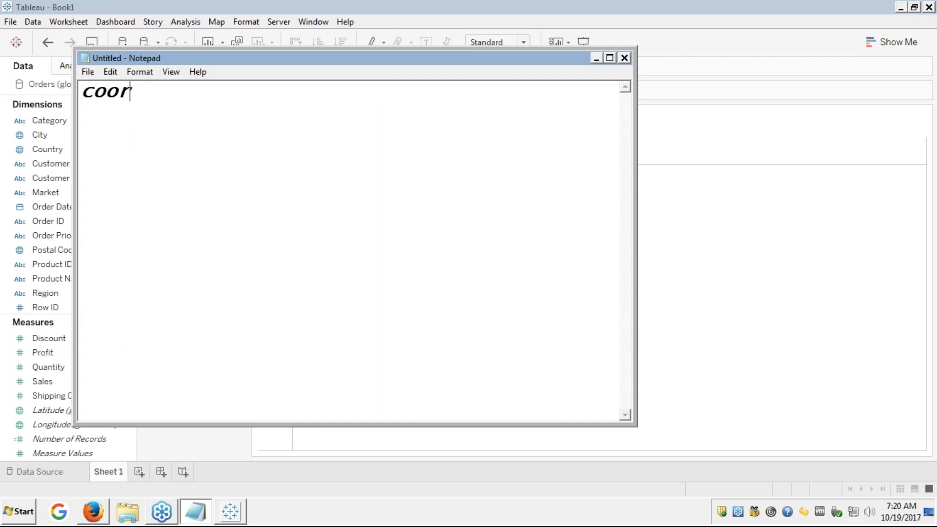
type("diantes, ")
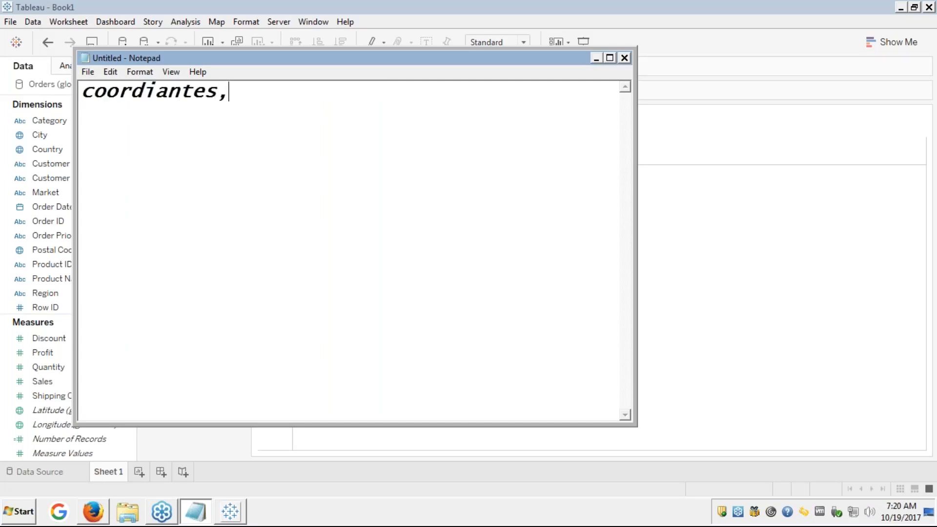
type("country ")
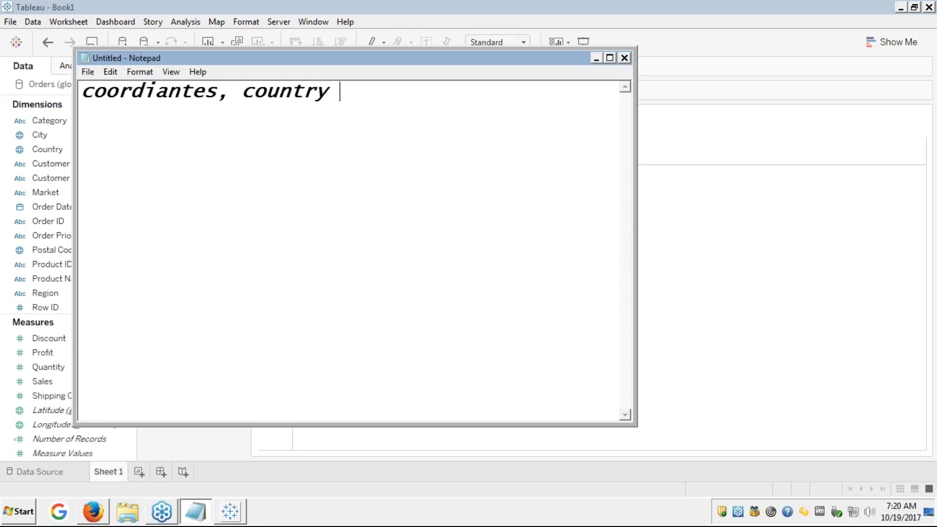
type("names and s")
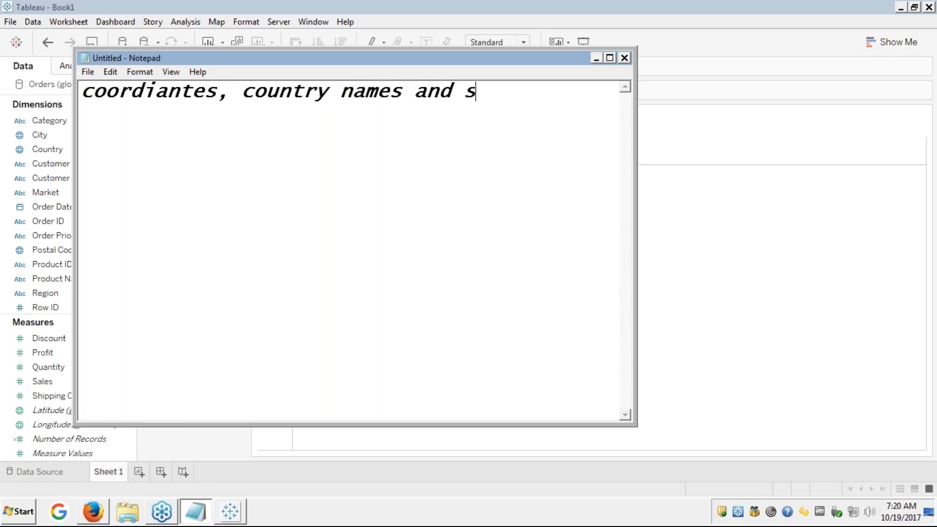
type("tate, c")
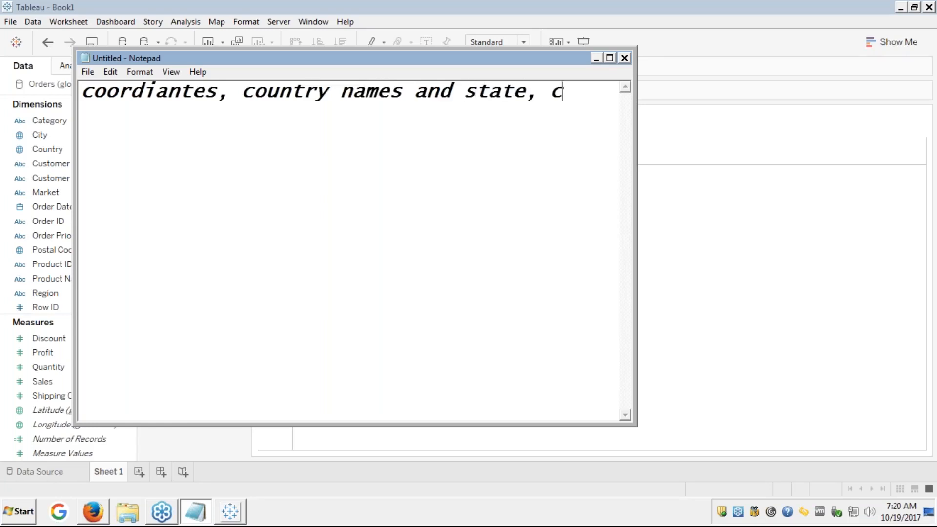
type("ity, str")
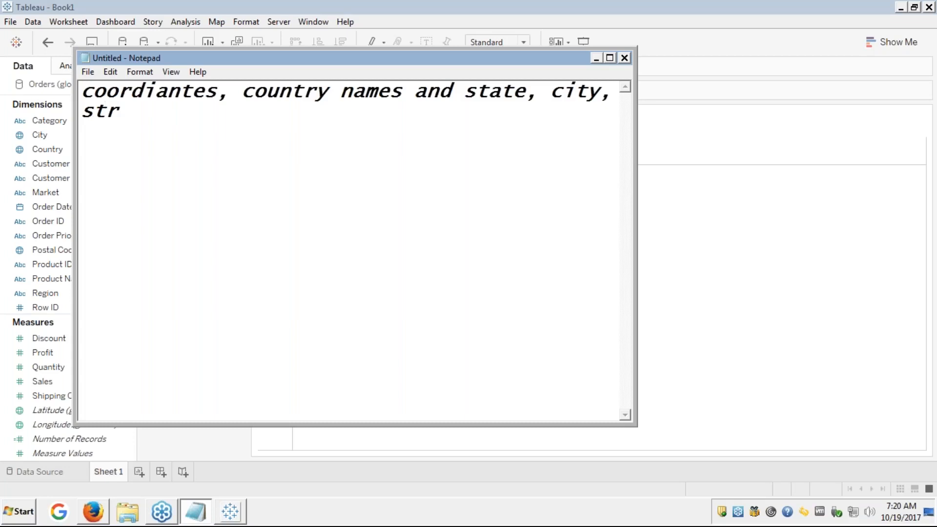
type("eet, area")
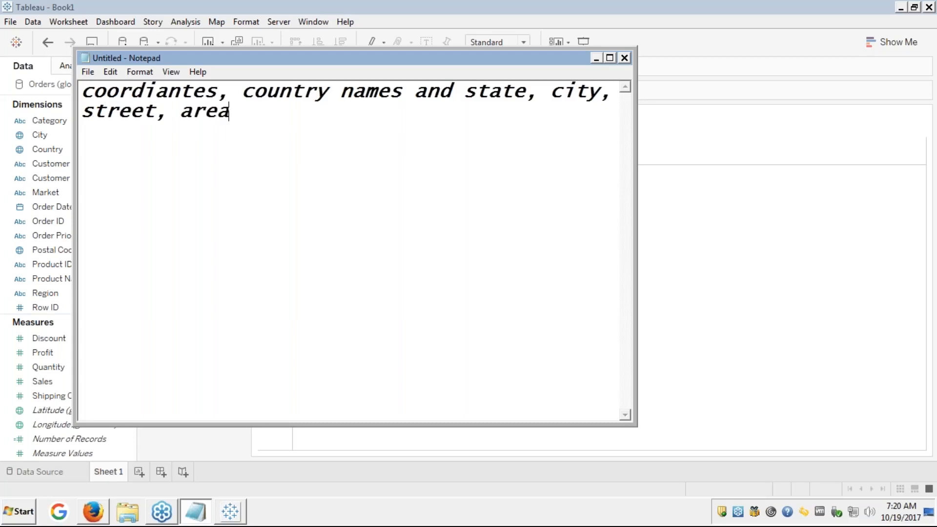
type(", zip code")
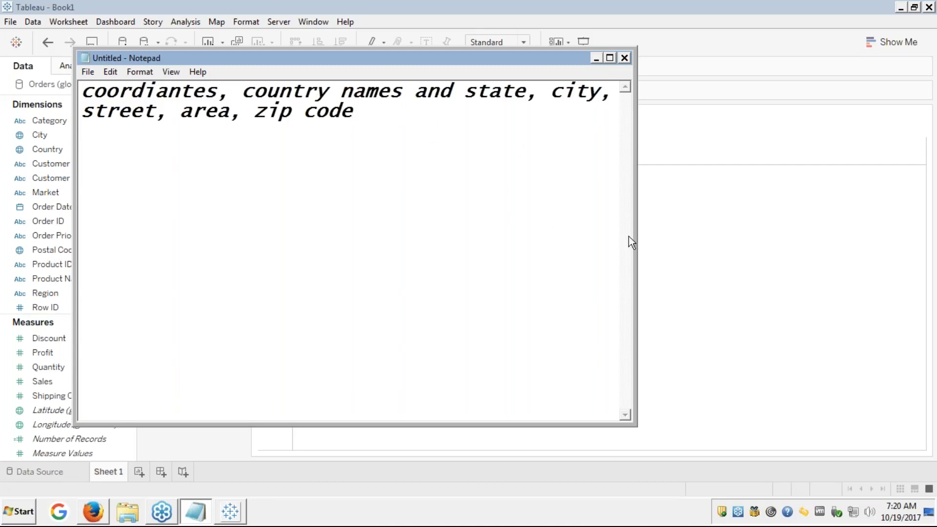
Step: Switch back to Tableau and examine Sheet 1's geographic dimensions and generated coordinate measures, comparing them with the location types in the Notepad note
left_click(661, 278)
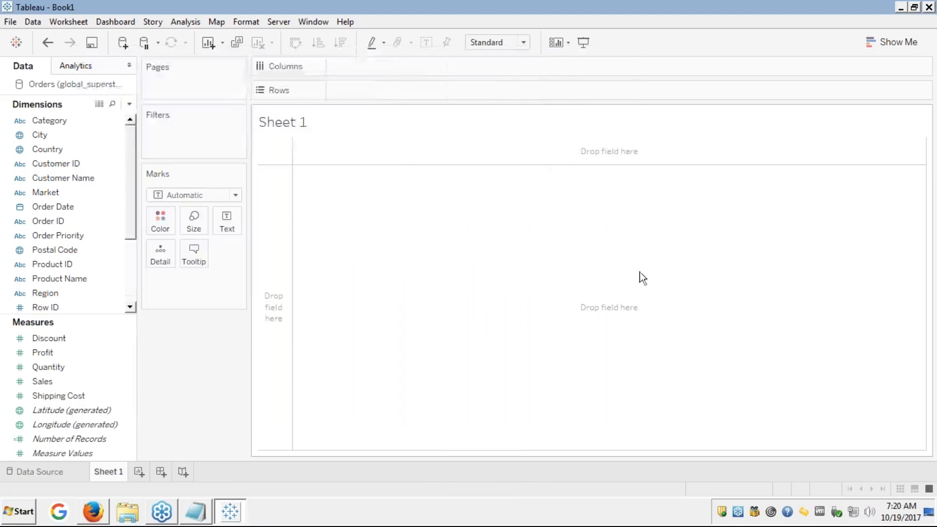
left_click(81, 208)
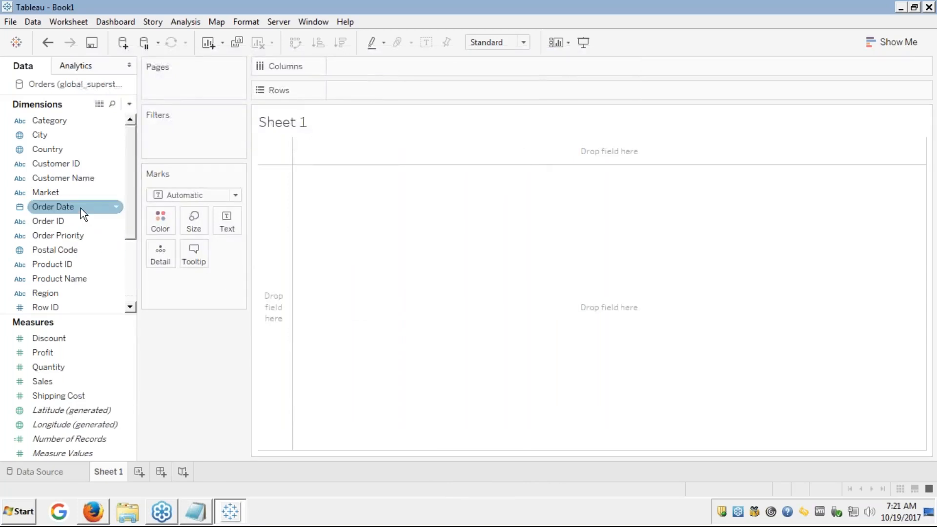
key("alt+Tab")
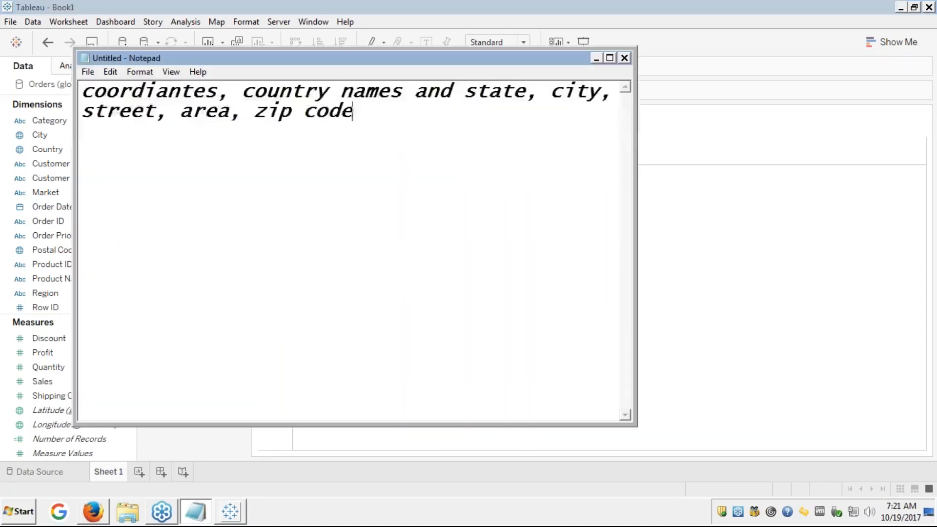
key("alt+Tab")
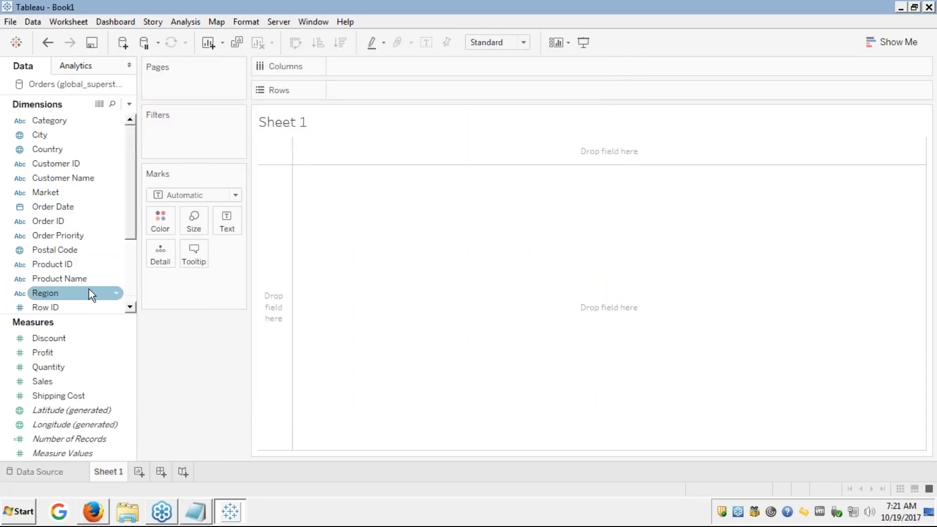
left_click(55, 251)
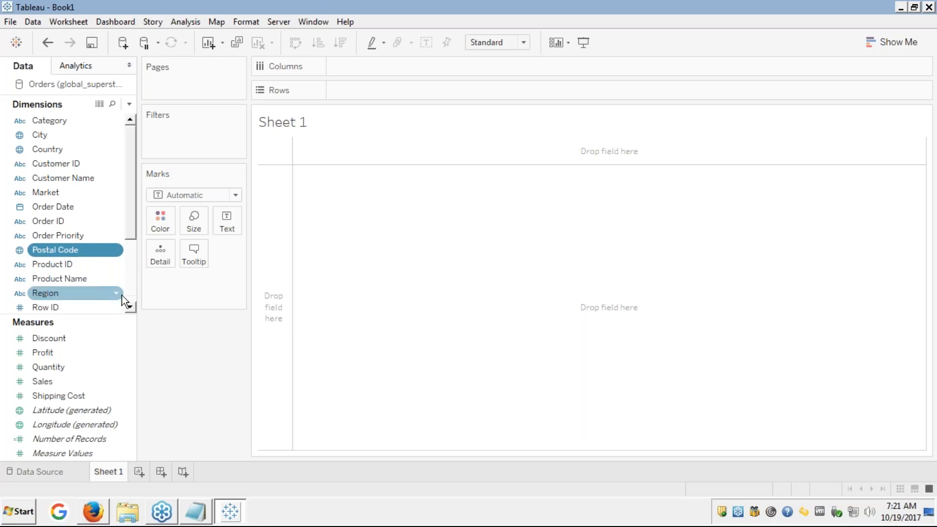
left_click(131, 305)
left_click(131, 306)
left_click(131, 306)
left_click(131, 306)
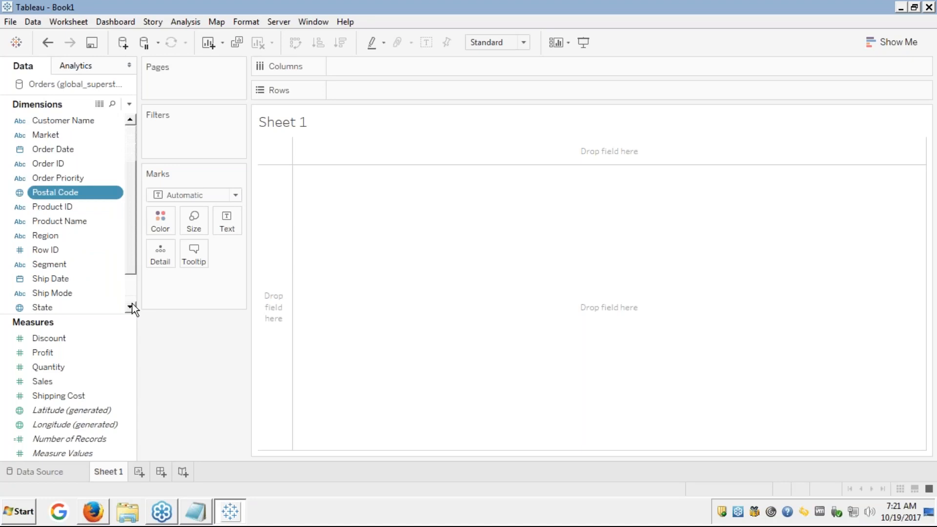
left_click(131, 306)
left_click(131, 306)
left_click(131, 306)
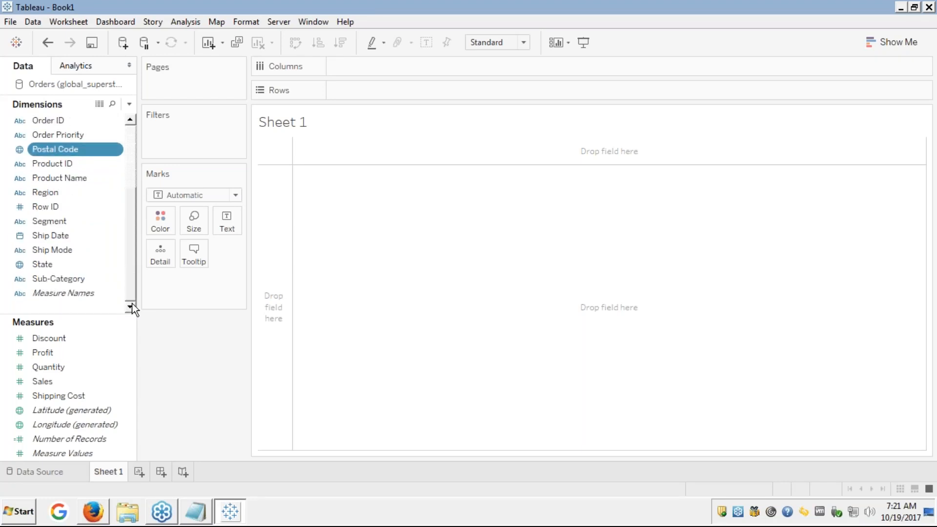
left_click(131, 142)
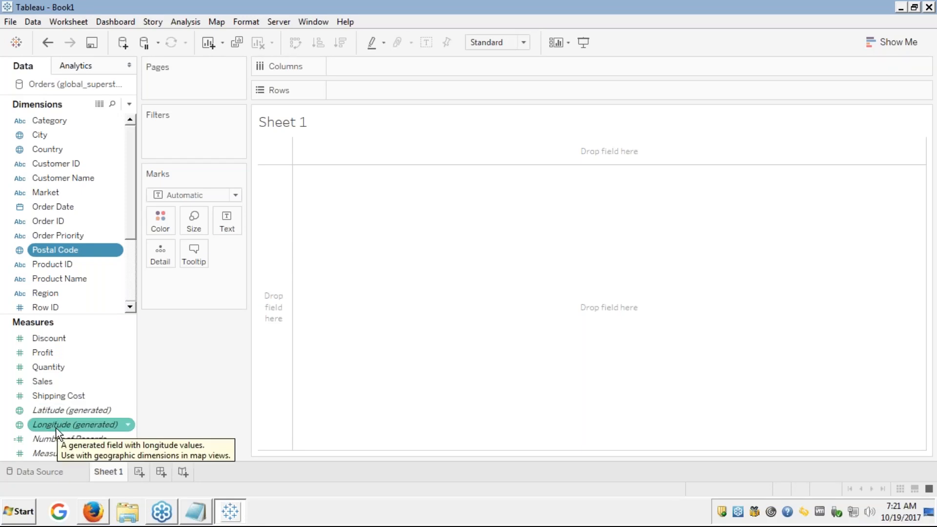
left_click(197, 516)
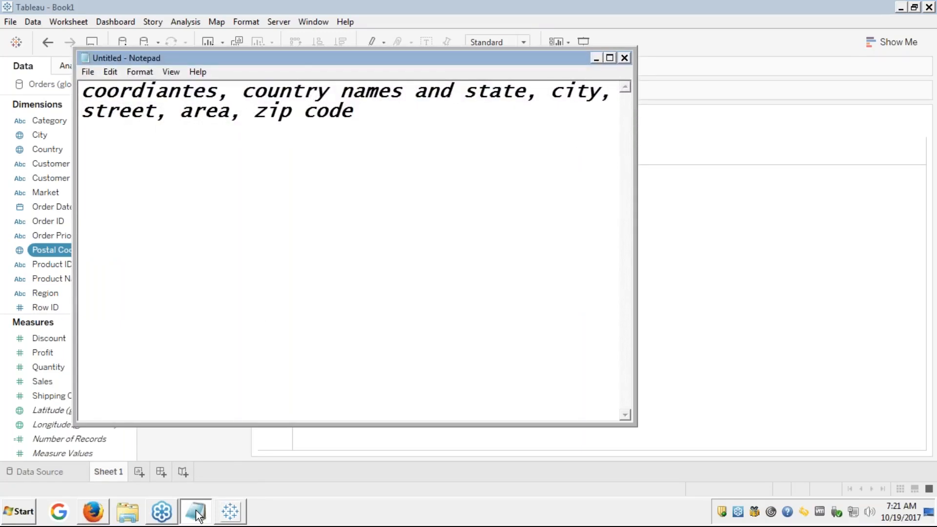
left_click(197, 516)
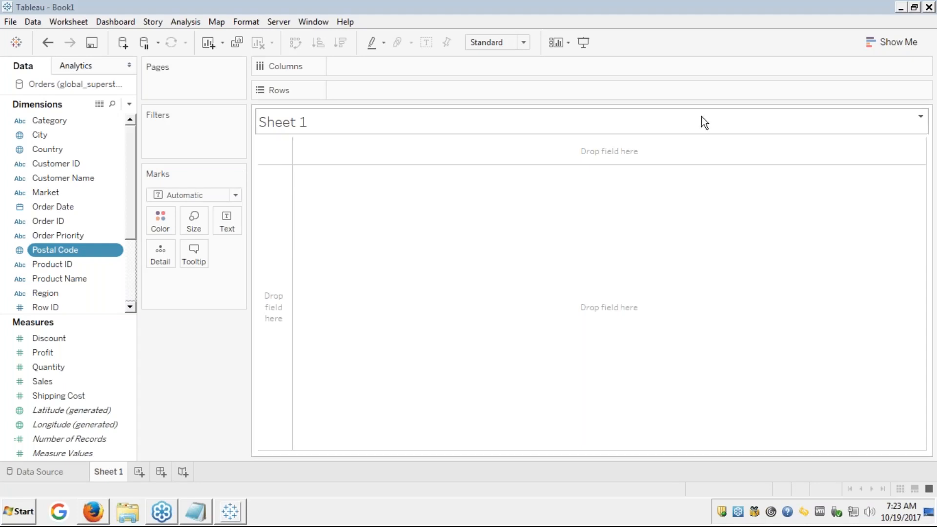
Step: Plot the State dimension as a map in Sheet 1 using the generated longitude and latitude
left_click(130, 307)
left_click(129, 308)
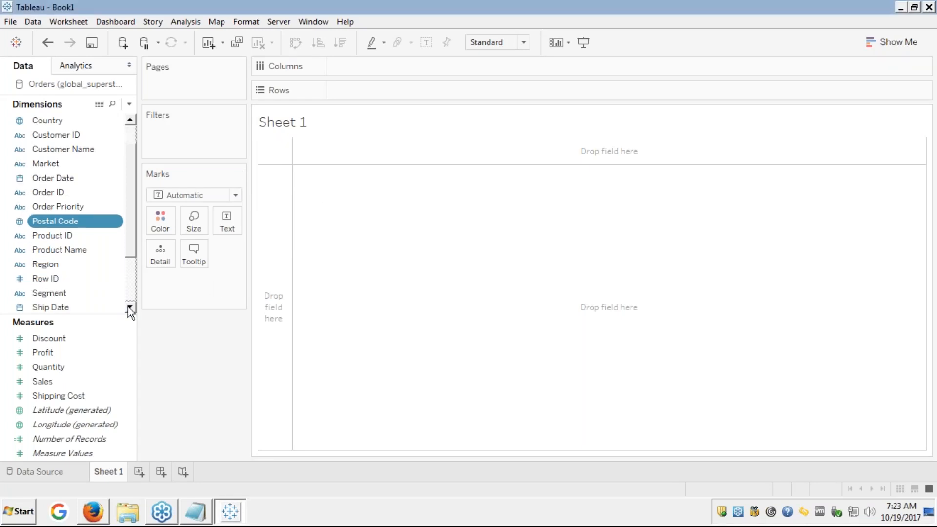
left_click(129, 307)
left_click(130, 307)
left_click(129, 307)
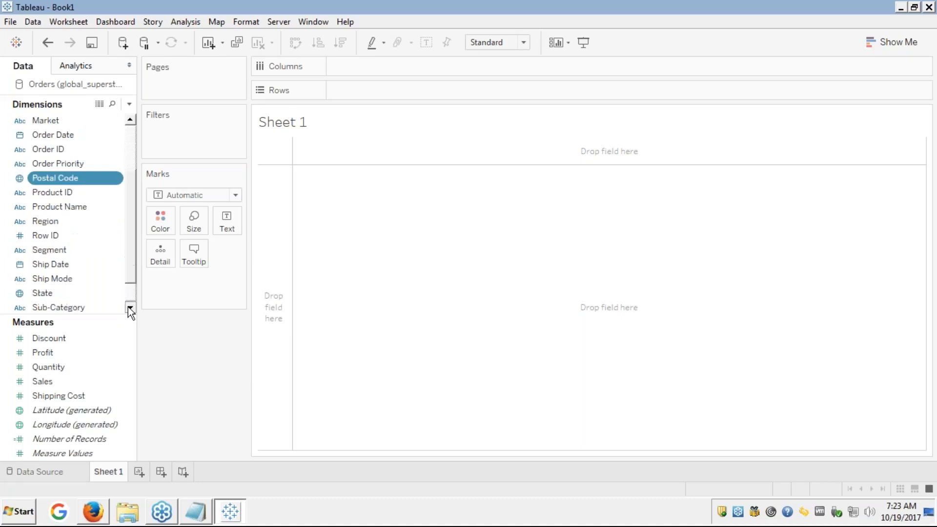
left_click(129, 307)
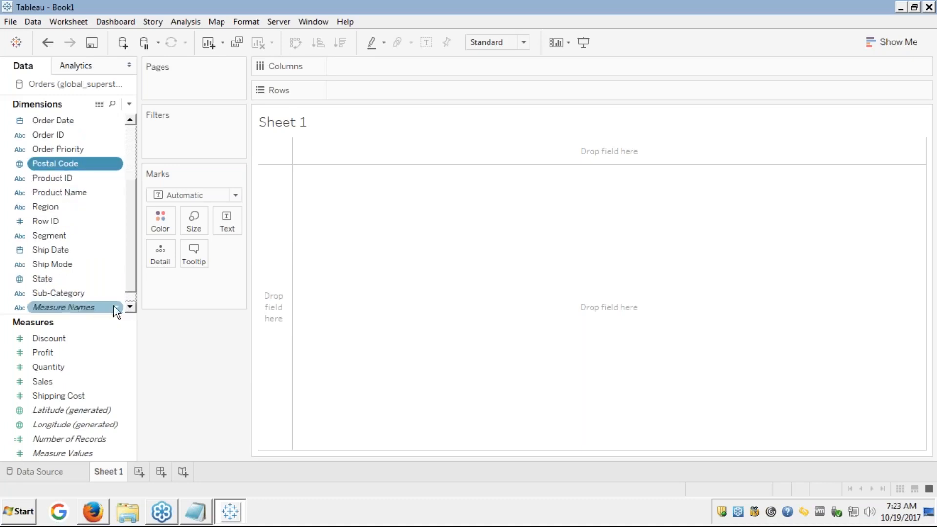
left_click(34, 277)
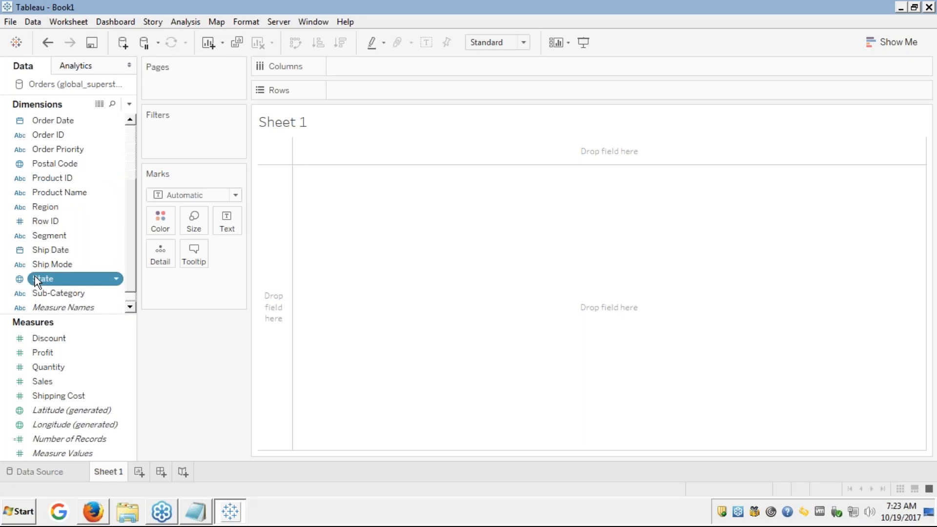
double_click(34, 276)
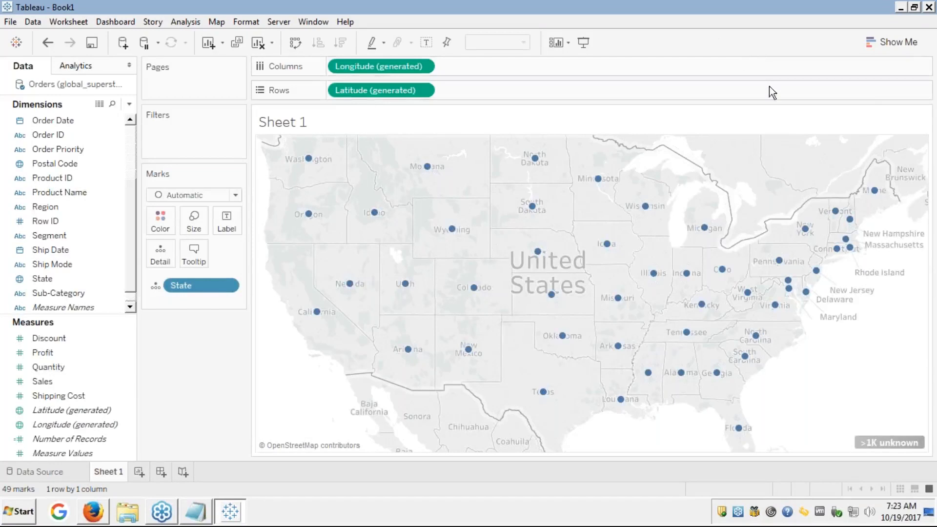
Step: Switch the state map to a filled map to compare it, and restore the symbol map
left_click(894, 42)
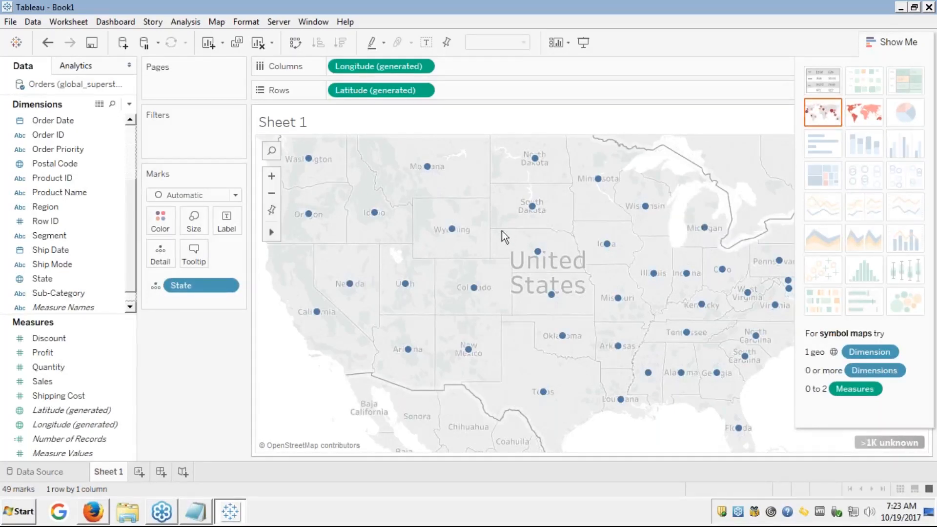
mouse_move(528, 215)
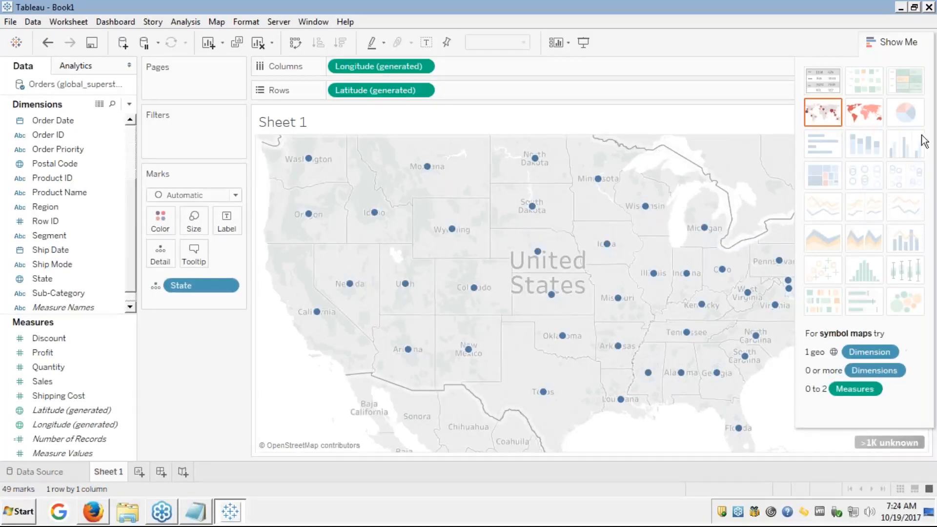
left_click(863, 117)
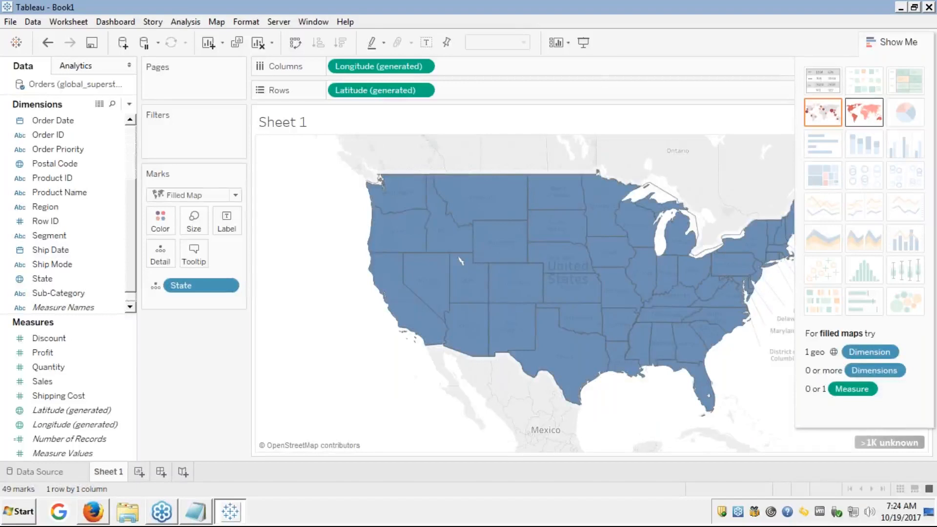
left_click(883, 43)
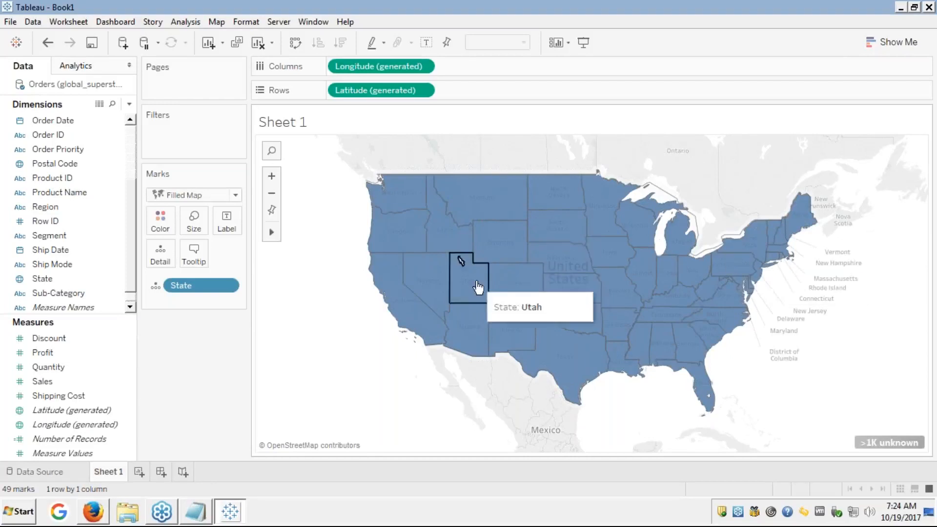
left_click(874, 46)
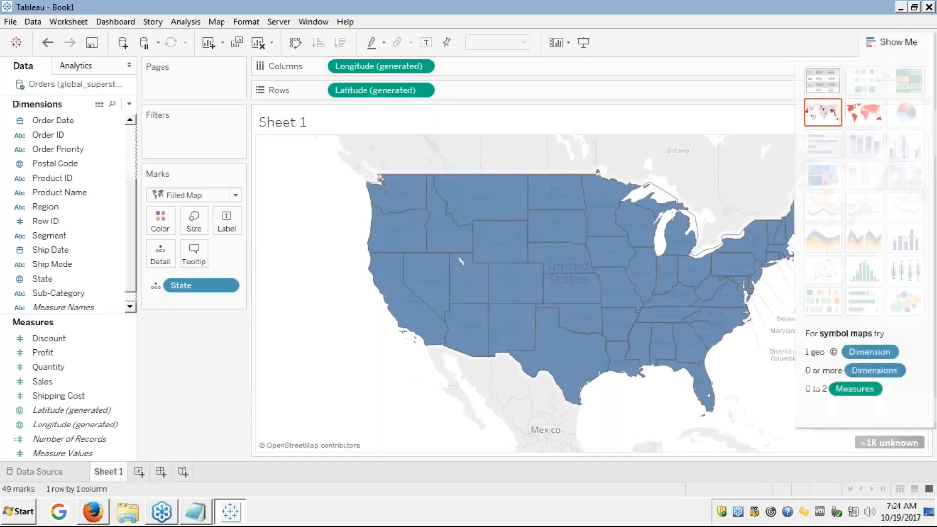
left_click(824, 115)
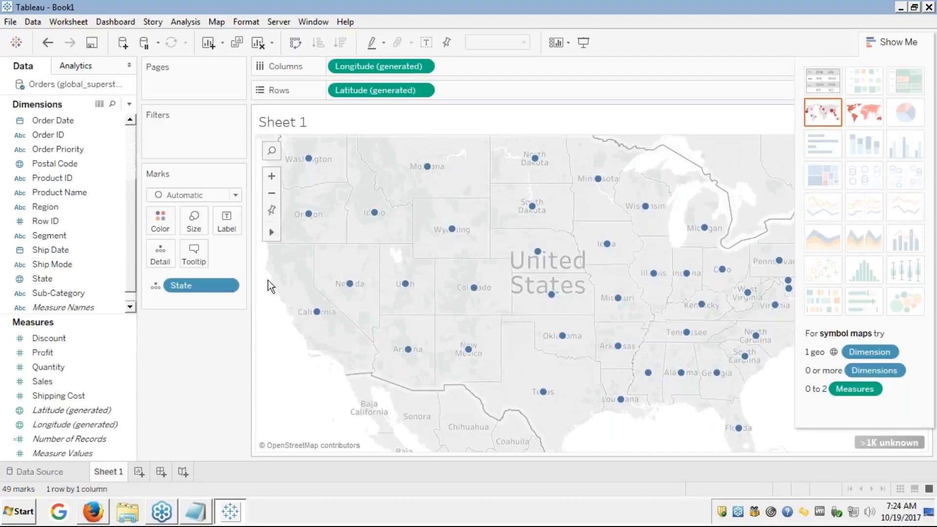
Step: Color the state map by Profit and check the profit of individual states such as New Mexico and Arizona
left_click_drag(58, 363, 159, 219)
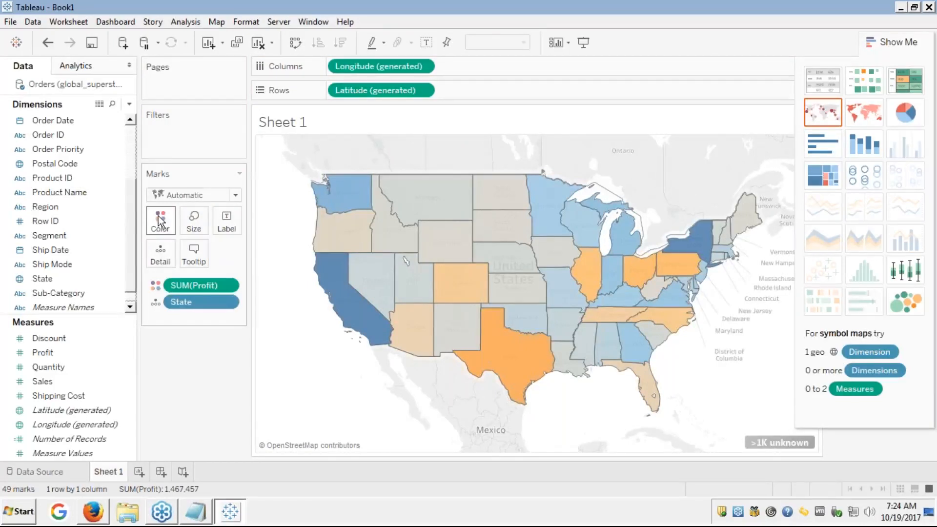
mouse_move(522, 367)
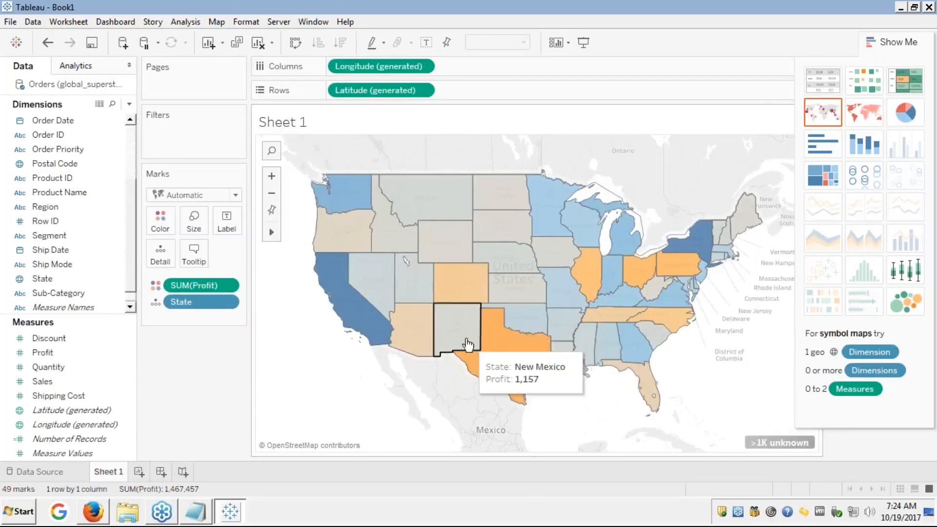
mouse_move(457, 294)
mouse_move(408, 336)
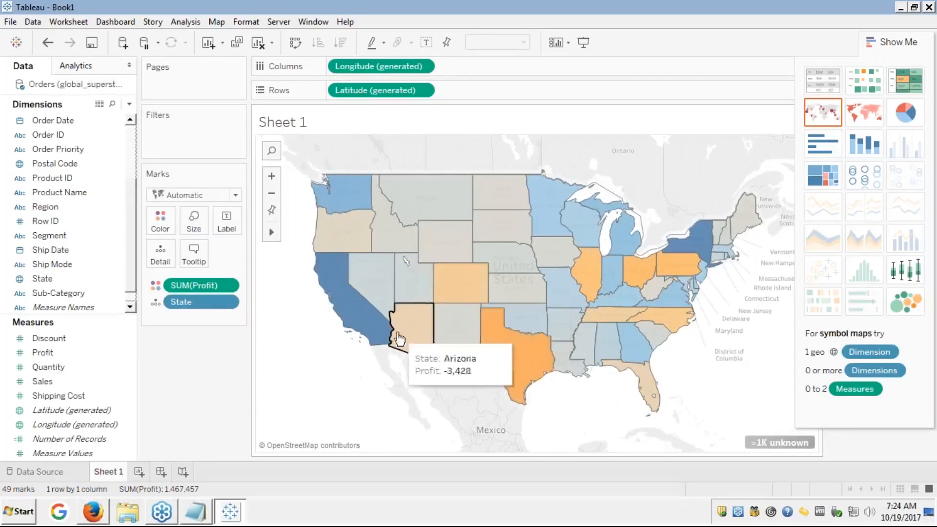
left_click(878, 41)
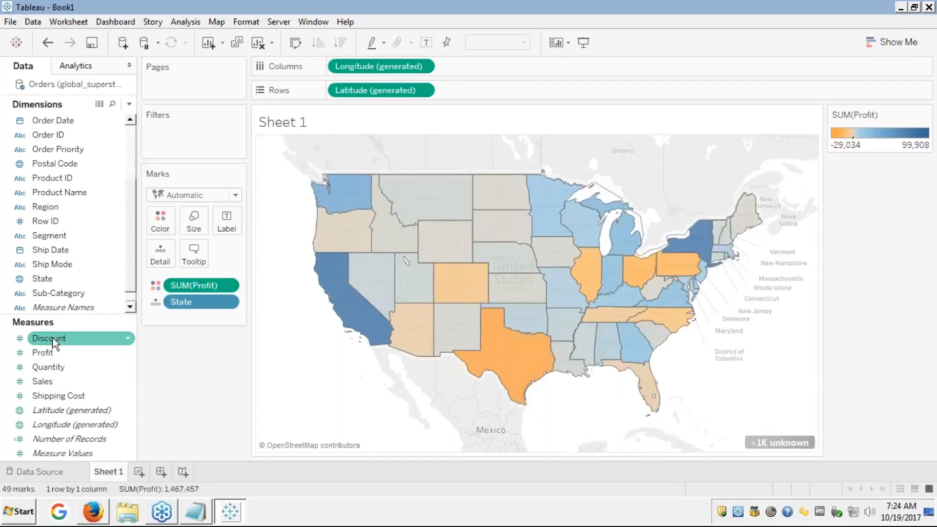
Step: Add Discount and Shipping Cost as detail on the state map and check a state's tooltip
left_click_drag(52, 340, 160, 257)
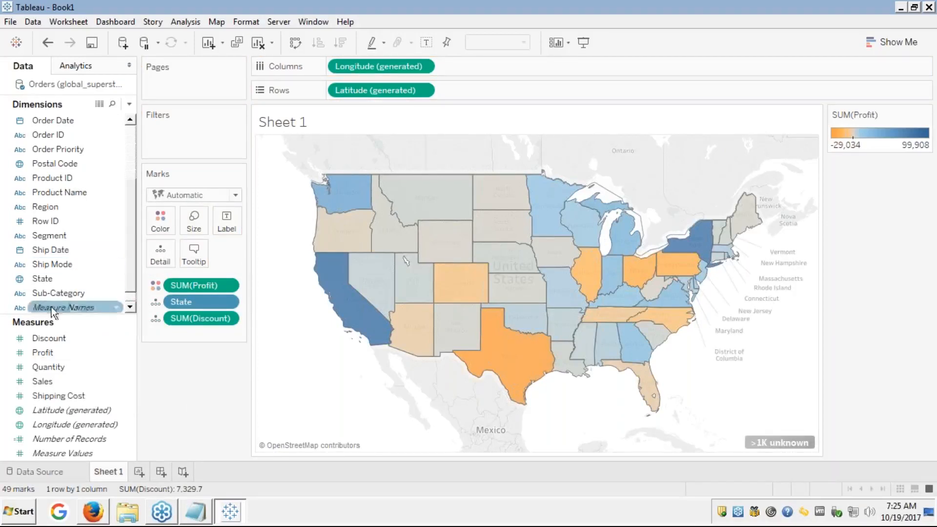
left_click_drag(54, 398, 160, 252)
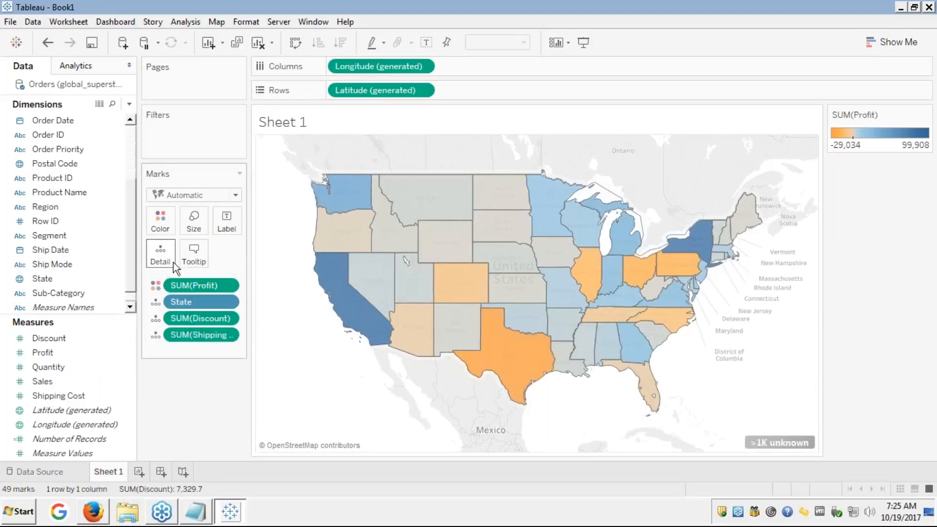
mouse_move(524, 332)
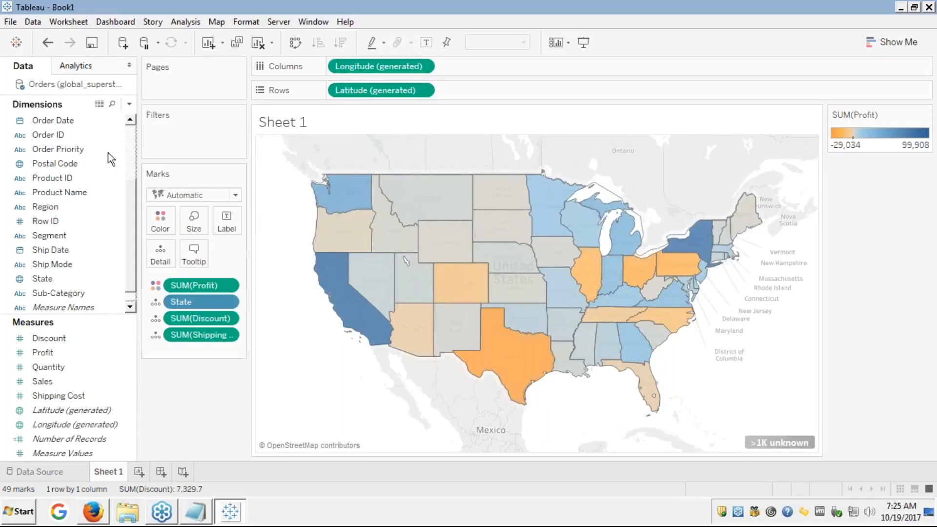
Step: Examine the underlying Orders rows across all columns through Shipping Cost, and close the data view
left_click(100, 105)
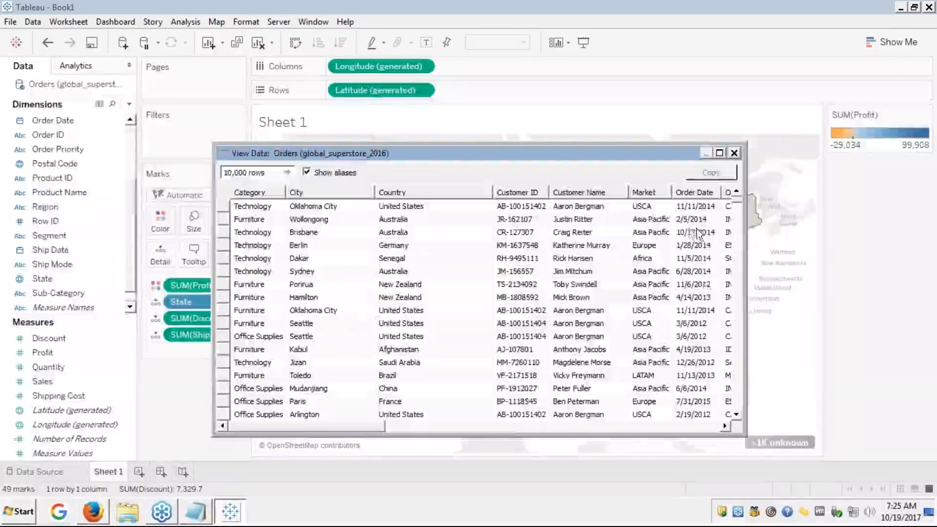
left_click(495, 429)
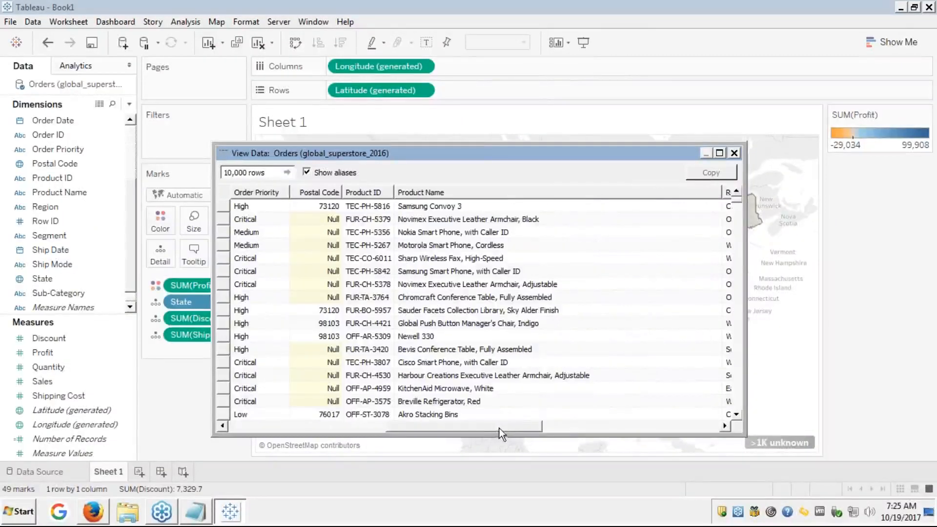
left_click(570, 423)
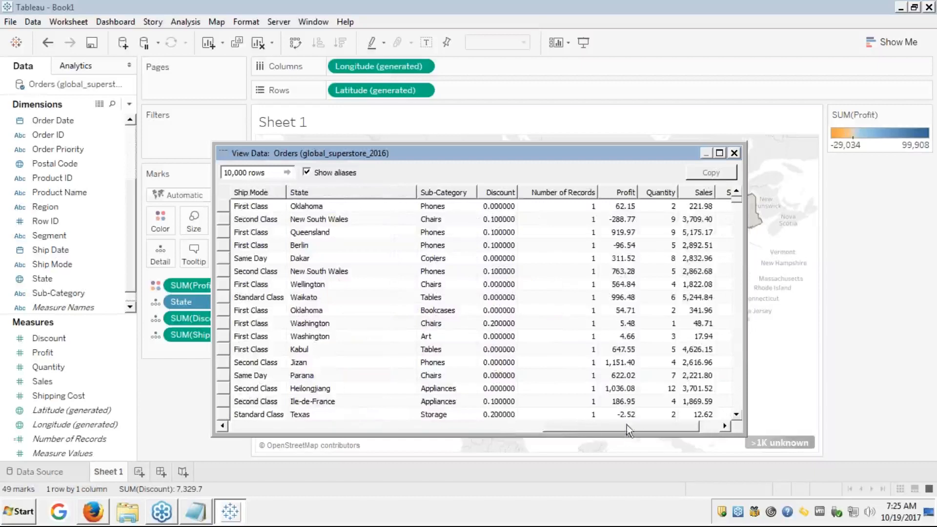
left_click(709, 424)
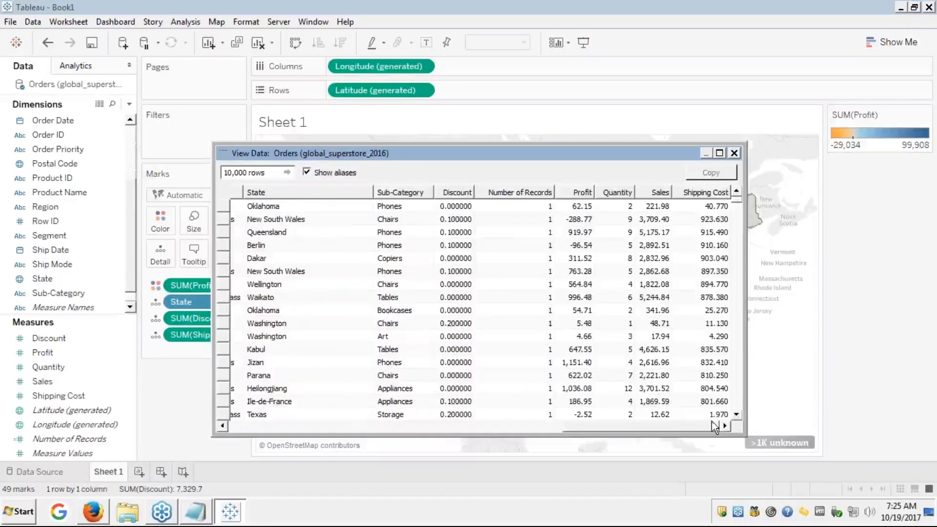
left_click(735, 153)
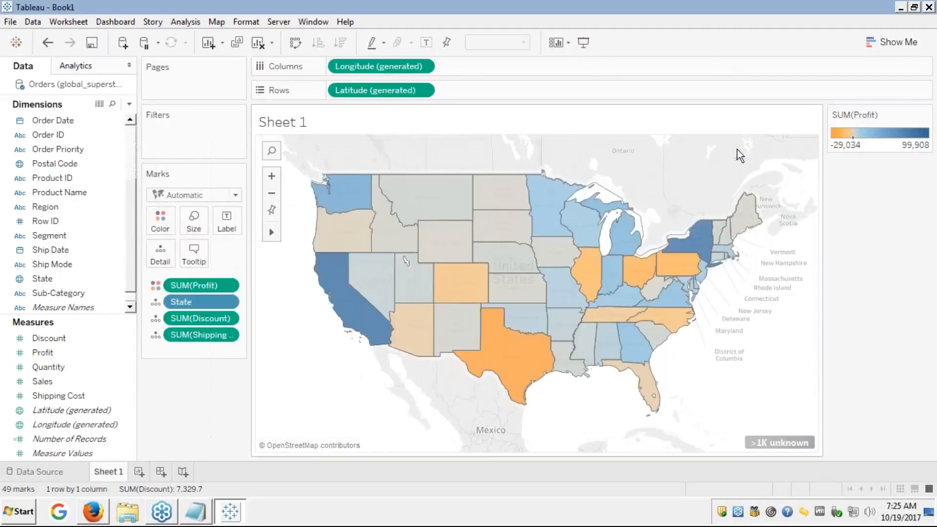
Step: View the summary data behind Nevada, examine its generated latitude and longitude, and clear the state's selection
left_click(379, 286)
right_click(378, 286)
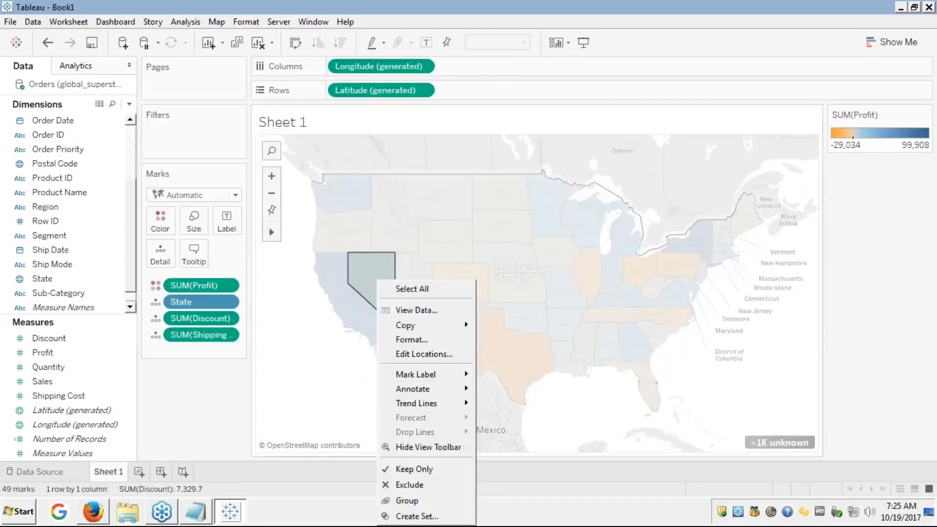
left_click(407, 312)
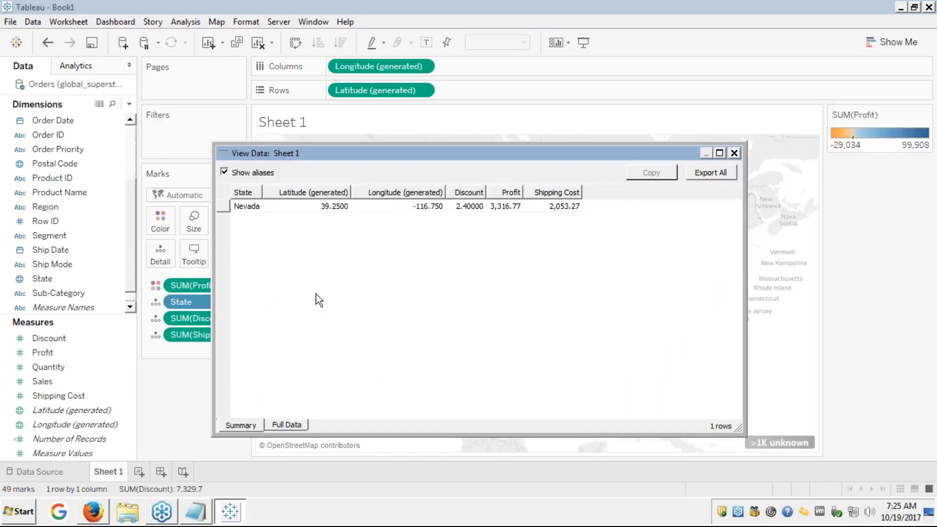
left_click(238, 207)
left_click(306, 206)
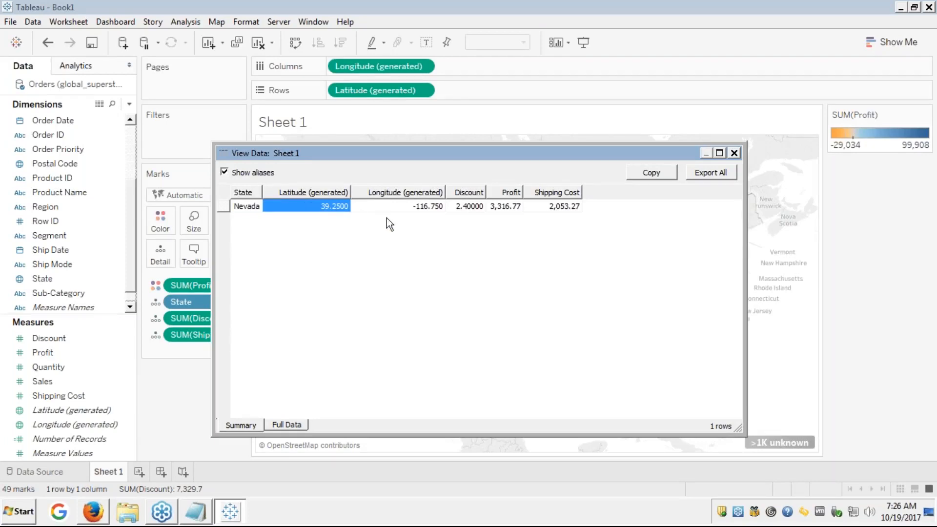
left_click(403, 209)
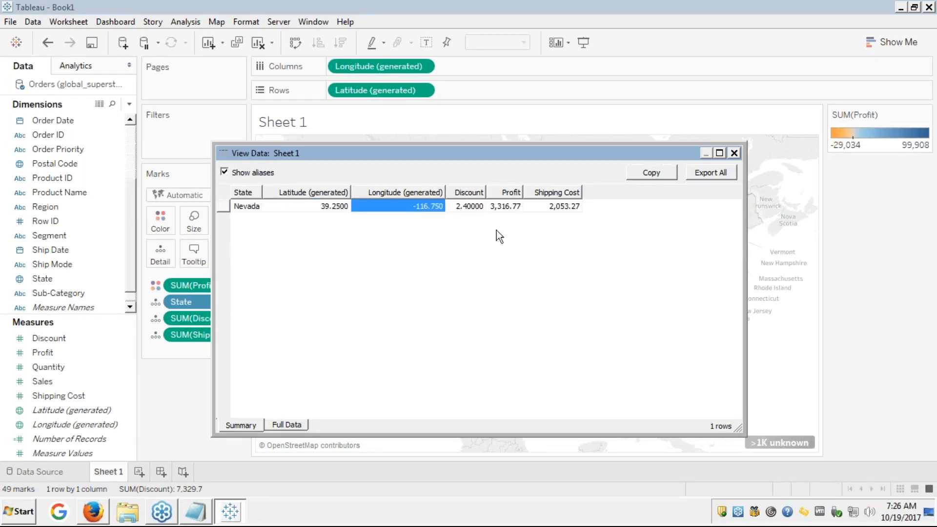
left_click(735, 153)
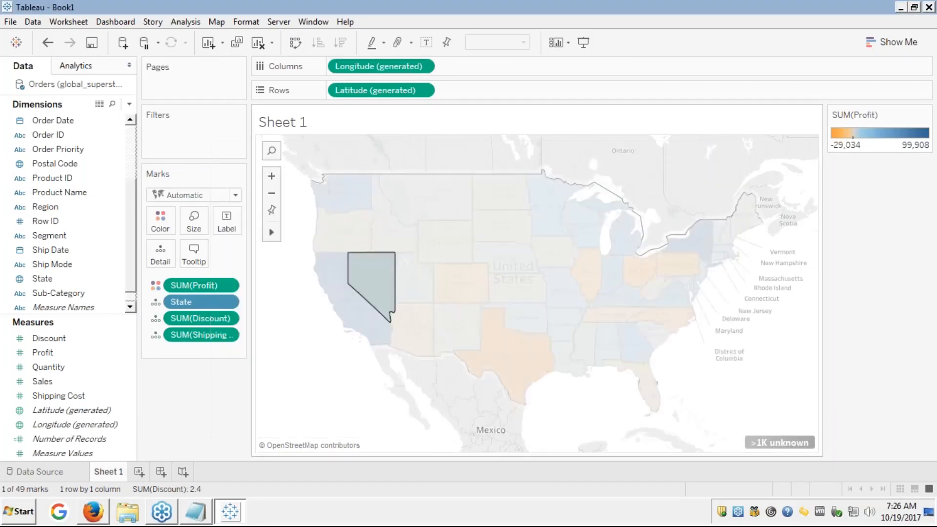
left_click(384, 282)
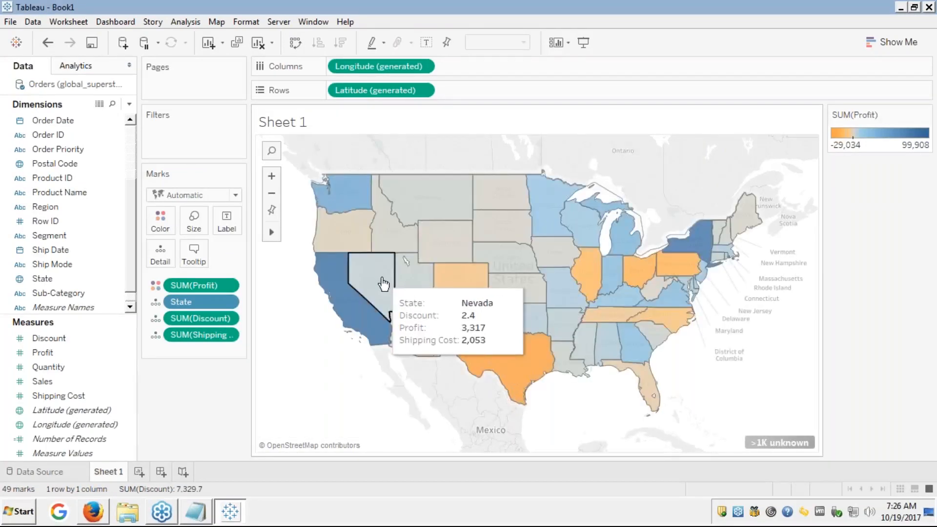
Step: Search the map for California, United States, and show that state
left_click(272, 175)
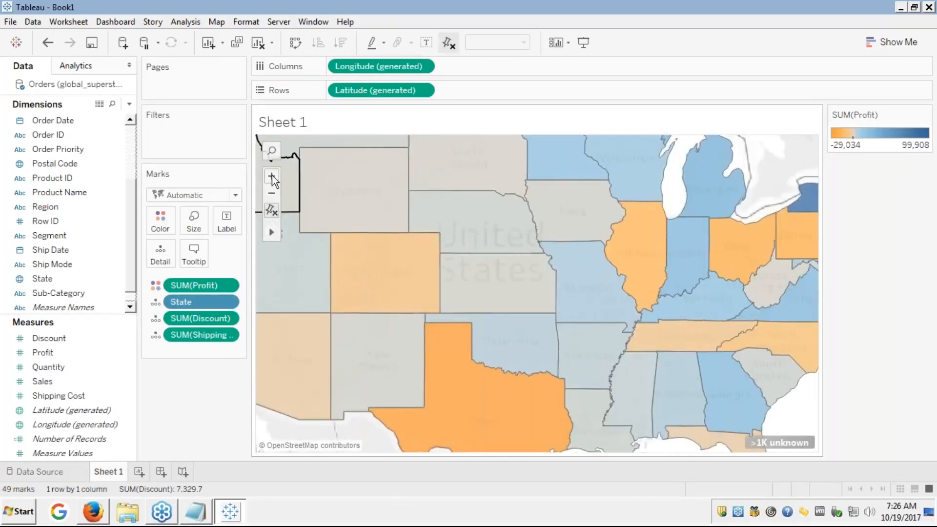
left_click(272, 177)
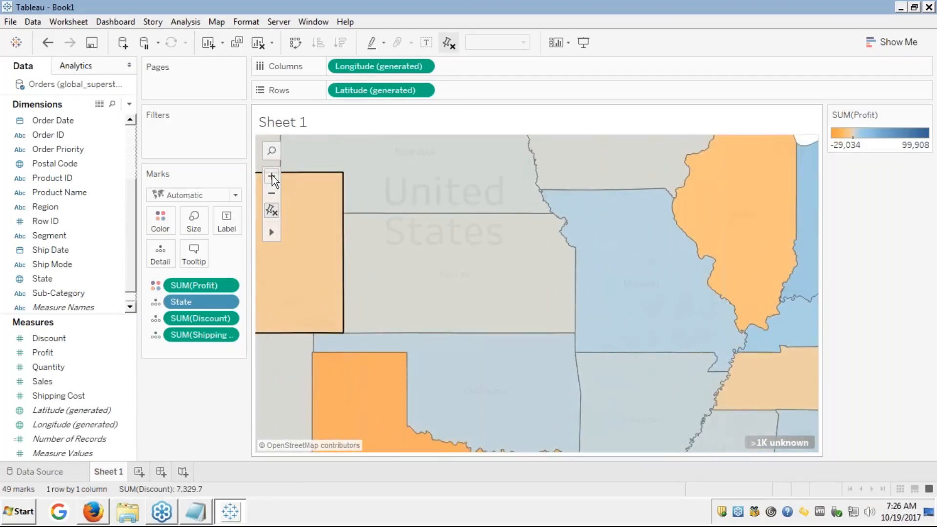
left_click(272, 192)
left_click(271, 192)
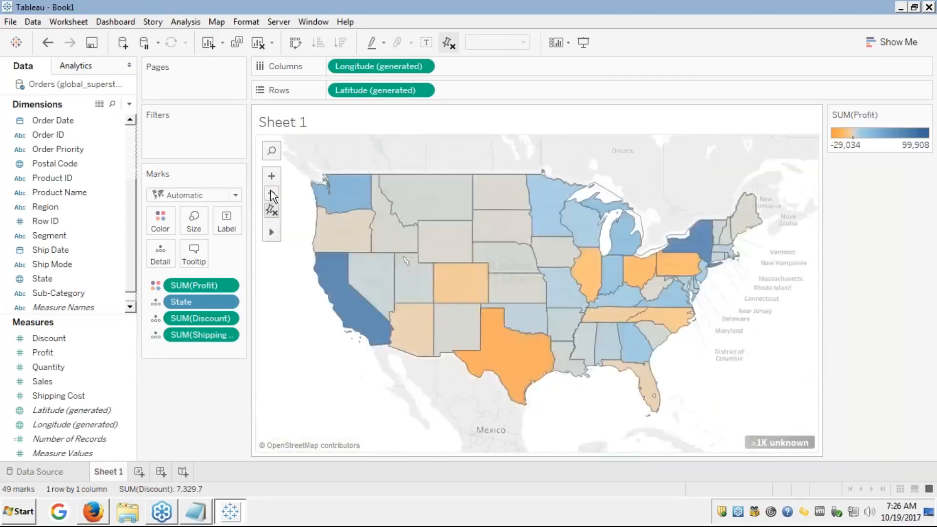
left_click(272, 153)
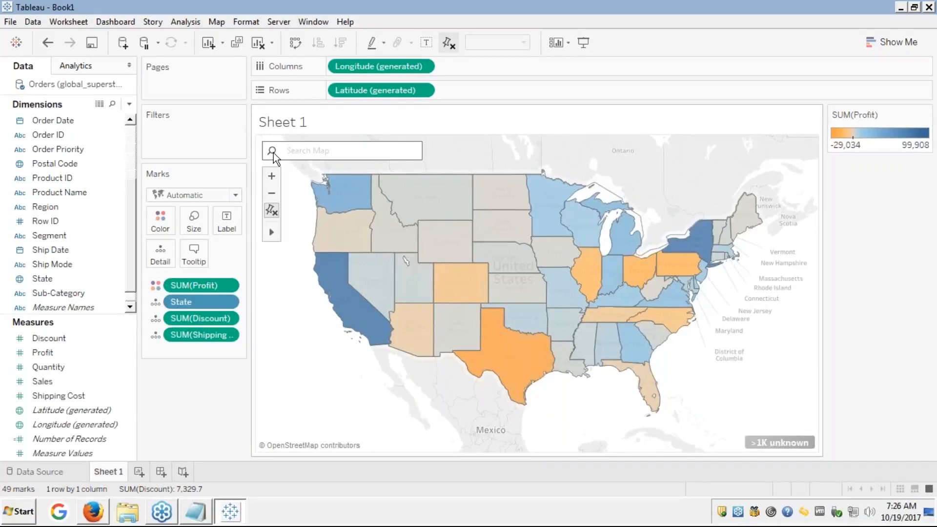
type("californi")
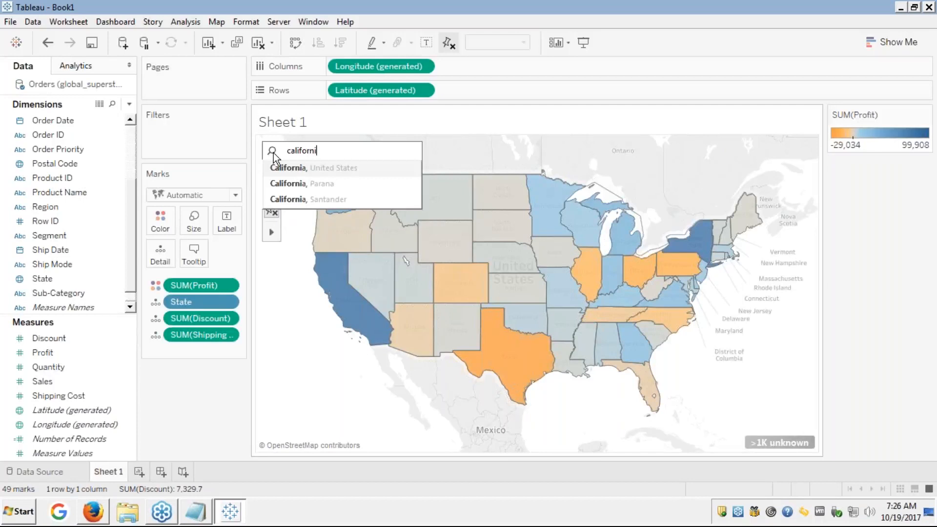
left_click(297, 169)
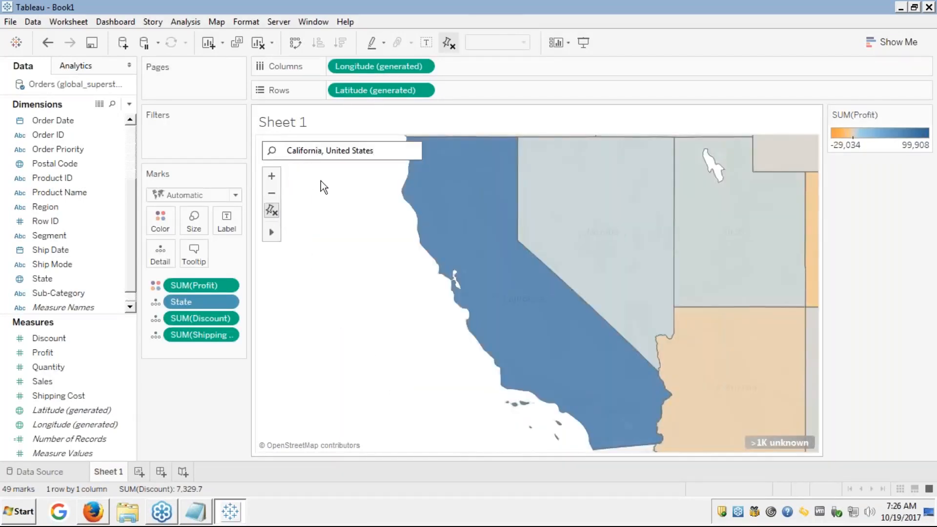
Step: Check California's tooltip on the map, take a closer look at the state, and return to the full state view
mouse_move(500, 351)
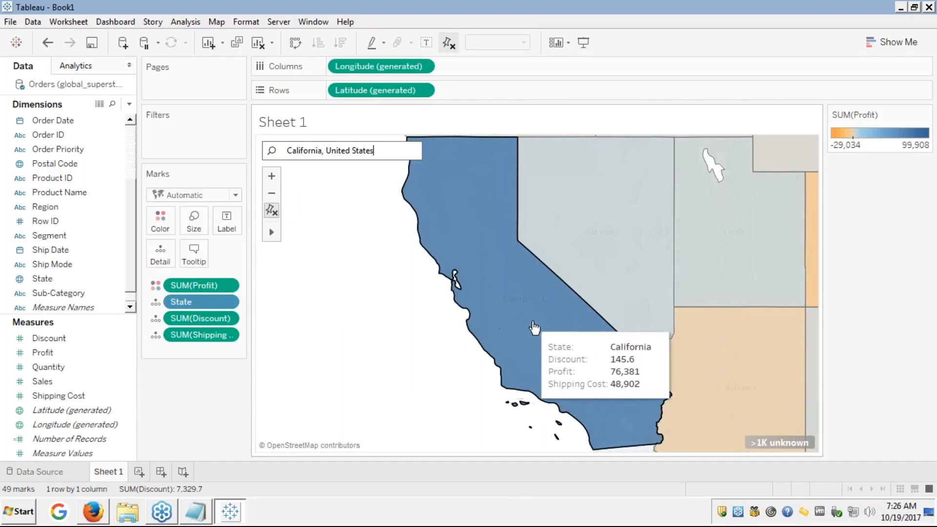
mouse_move(669, 229)
mouse_move(452, 279)
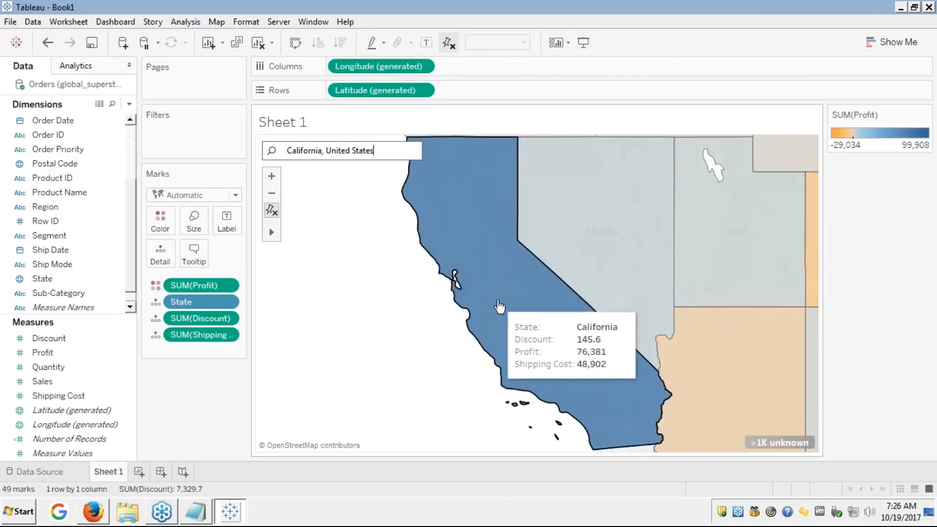
left_click(271, 176)
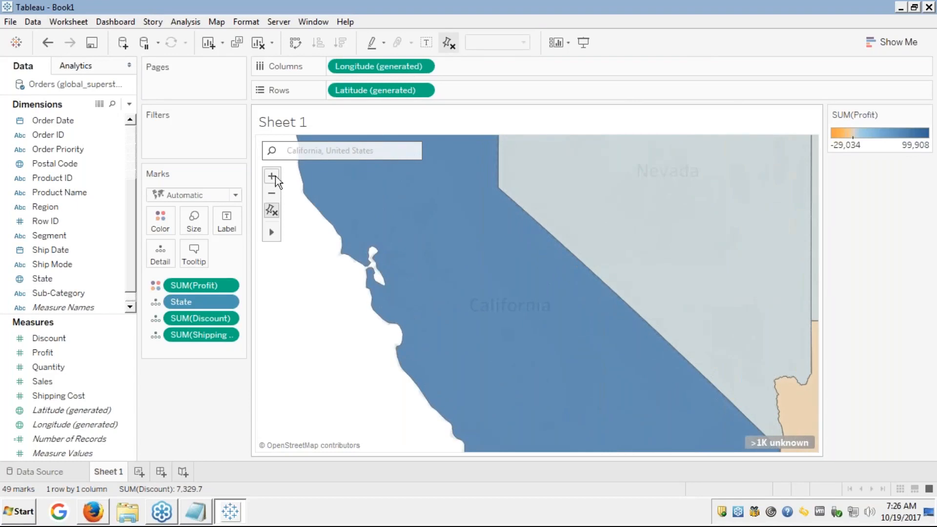
mouse_move(358, 230)
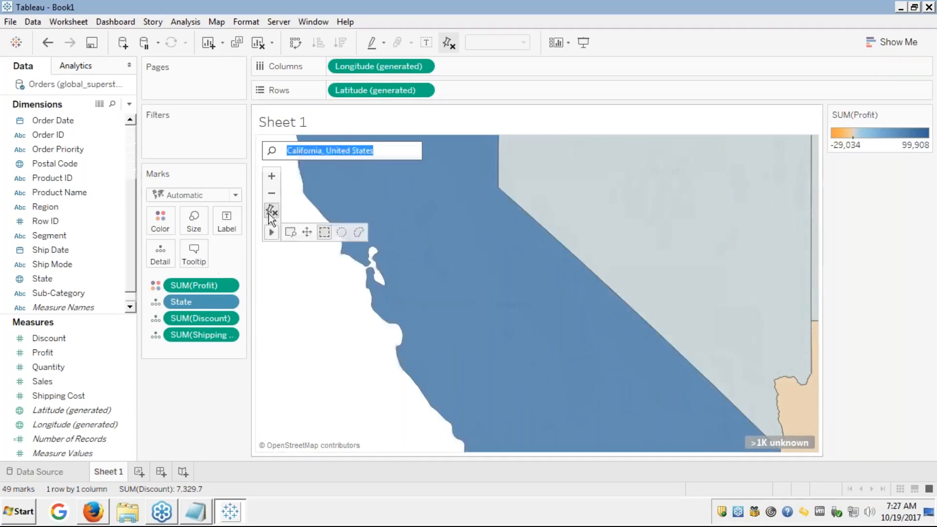
left_click(272, 196)
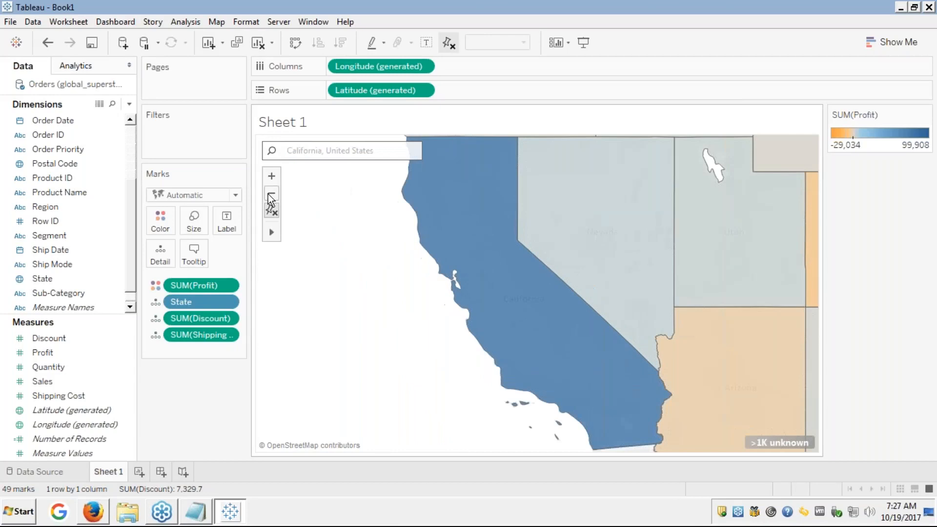
left_click(236, 196)
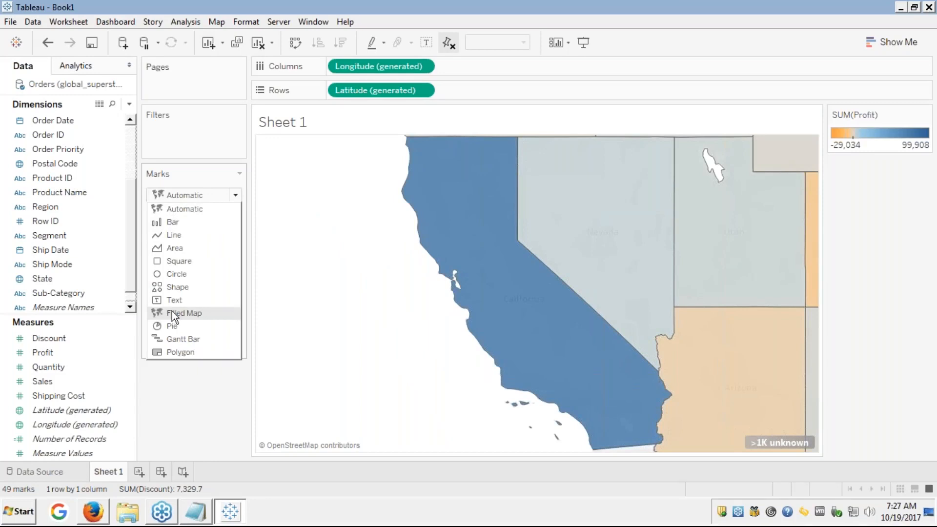
left_click(190, 208)
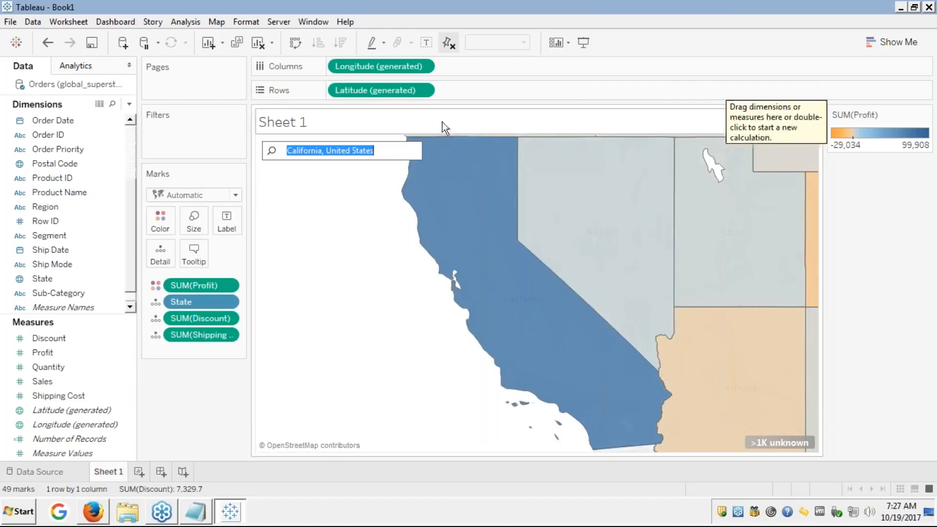
Step: Select the eight western states from Washington and California to Montana and Wyoming, check Washington's tooltip, and clear the selection
left_click(272, 193)
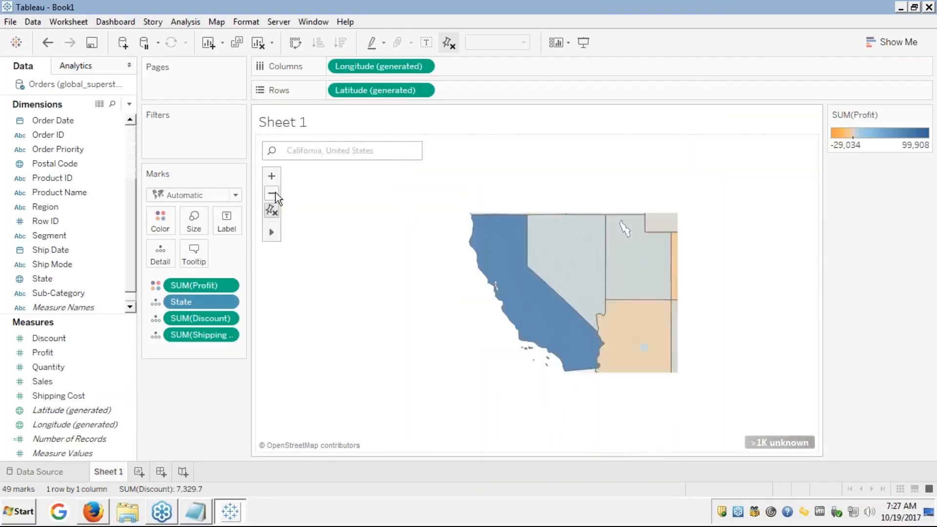
left_click(272, 194)
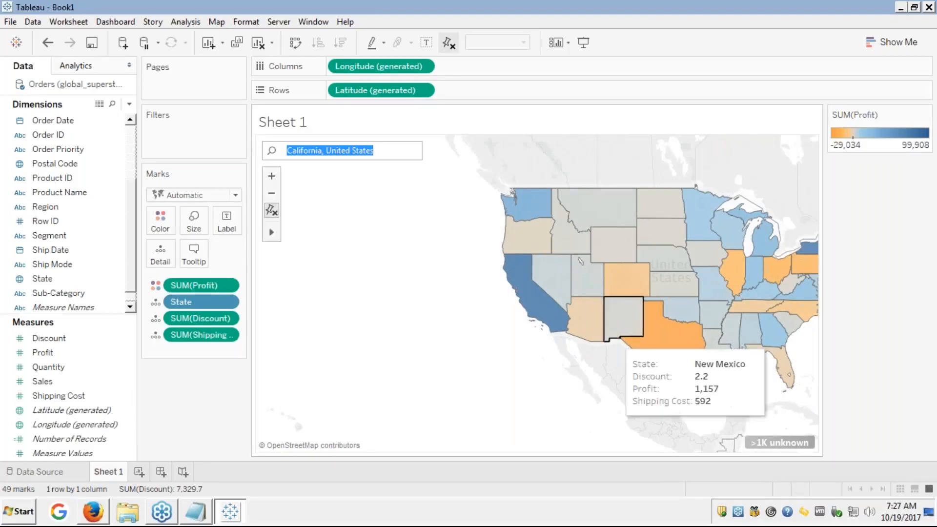
left_click_drag(440, 259, 326, 301)
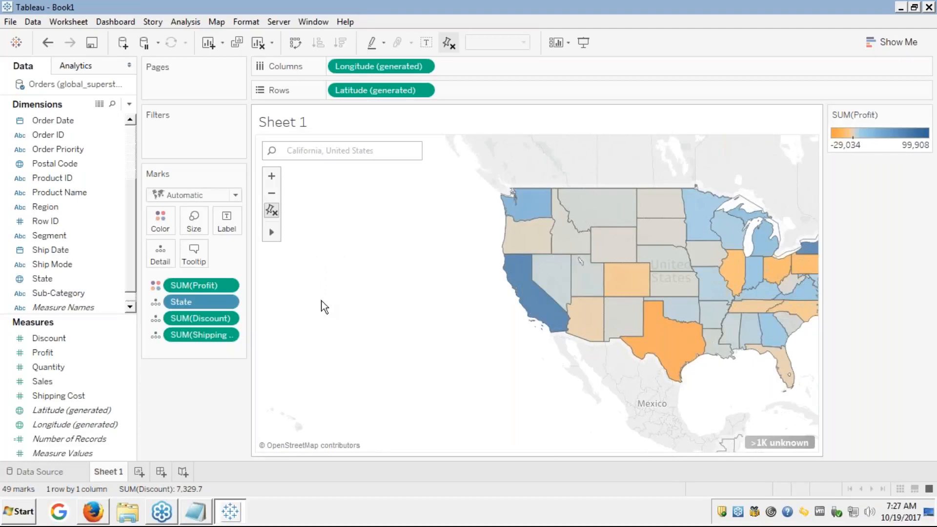
mouse_move(271, 232)
scroll(443, 281, "up", 1)
scroll(379, 299, "up", 3)
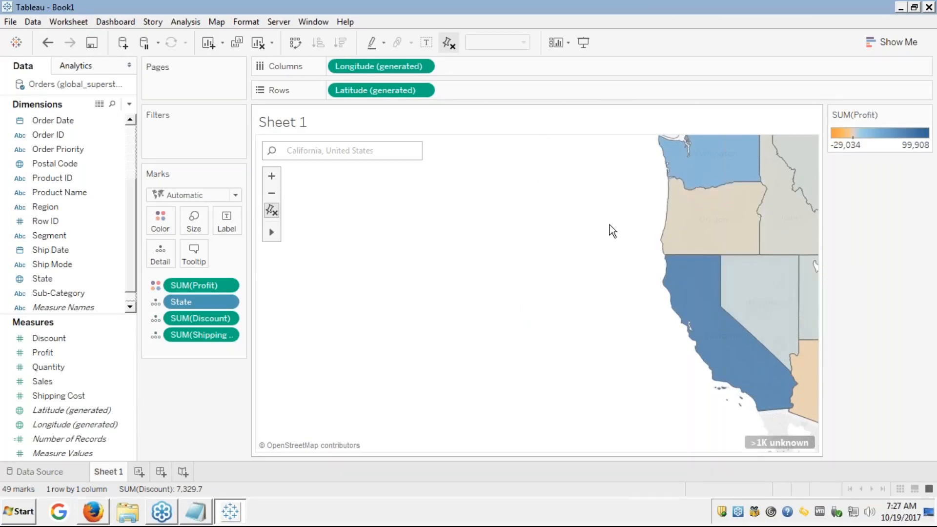
left_click_drag(612, 229, 277, 292)
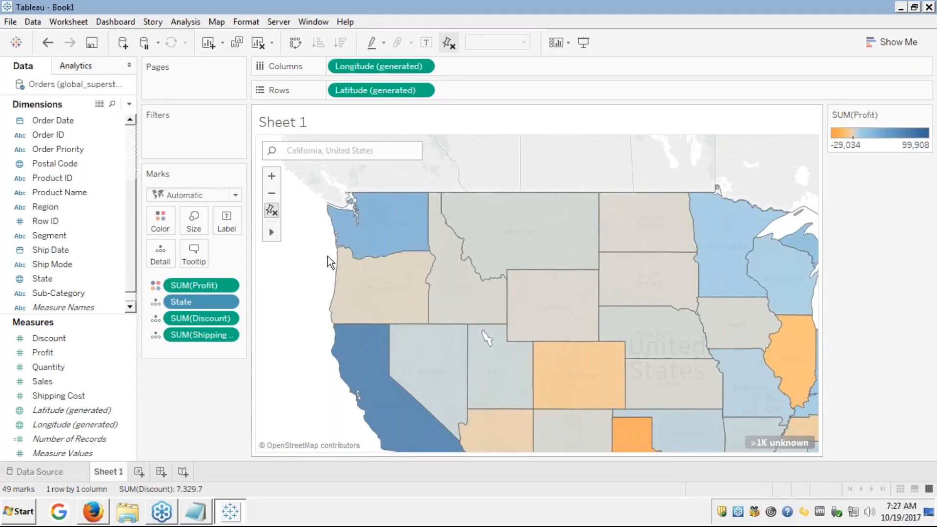
mouse_move(328, 256)
left_mouse_down()
mouse_move(403, 214)
mouse_move(513, 288)
mouse_move(513, 320)
mouse_move(479, 388)
mouse_move(439, 408)
mouse_move(378, 404)
left_mouse_up()
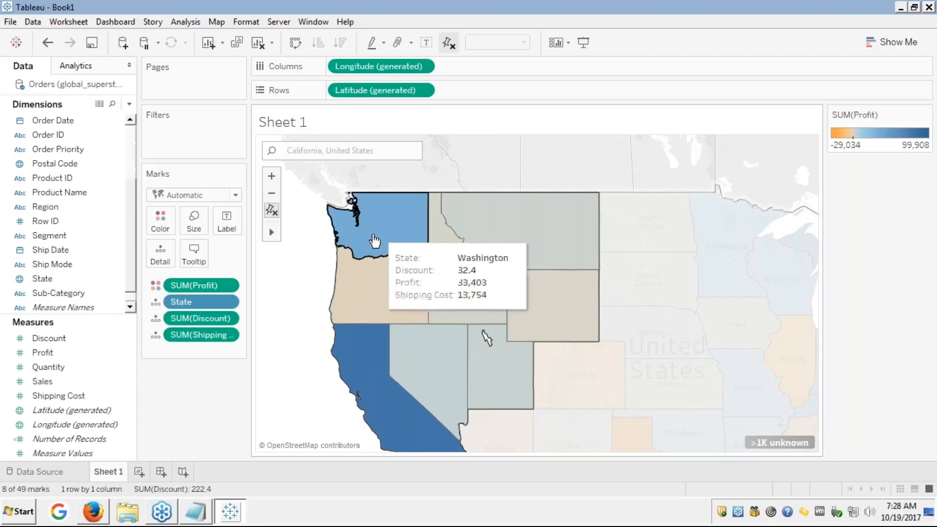
mouse_move(405, 221)
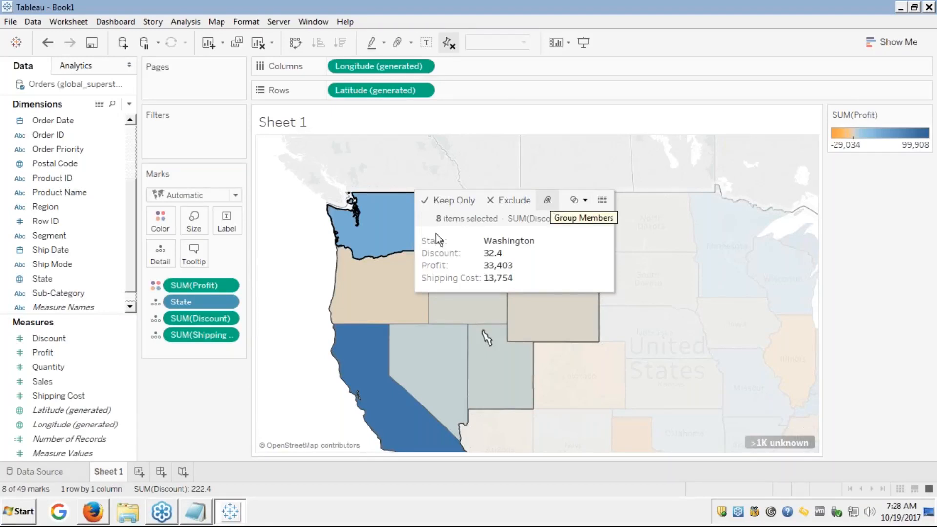
left_click(275, 298)
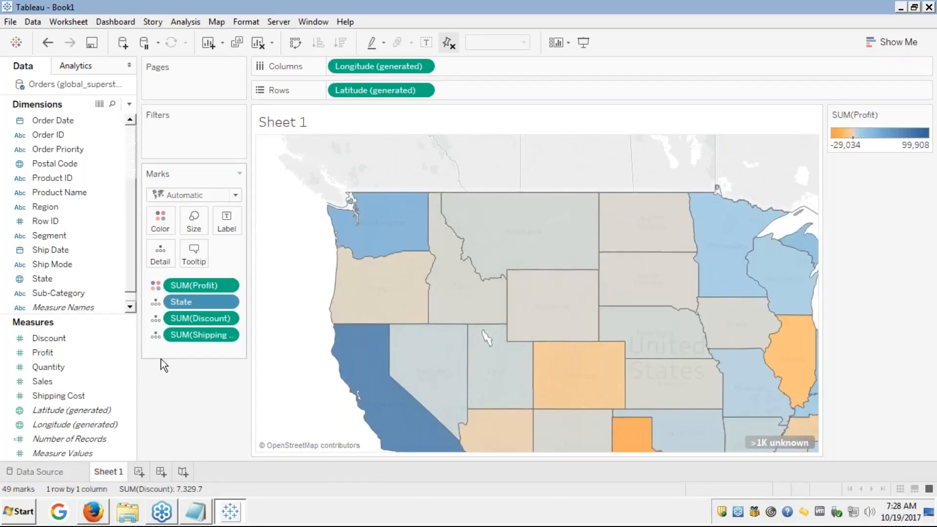
Step: Switch to Firefox and show the Module 6 presentation full screen at slide 9, Mapping - Plotting Geographic Data
left_click(93, 512)
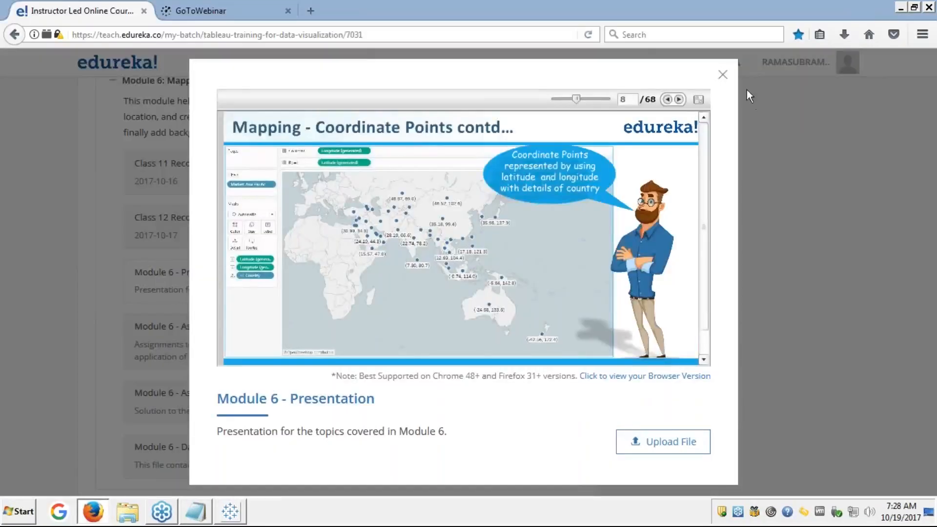
left_click(699, 100)
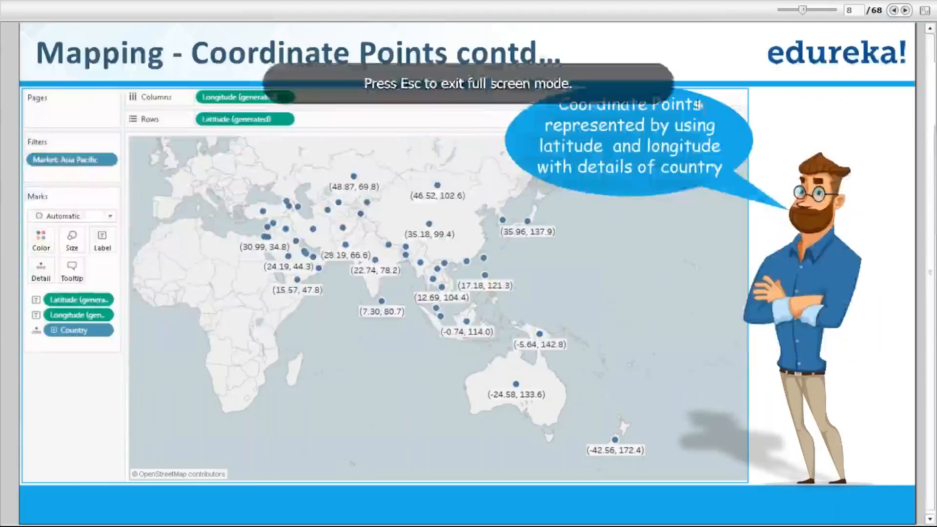
left_click(905, 11)
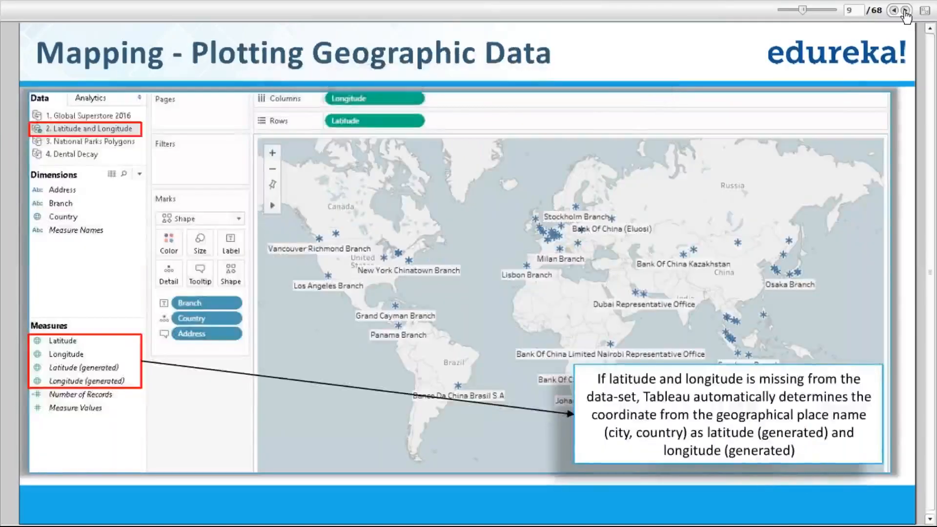
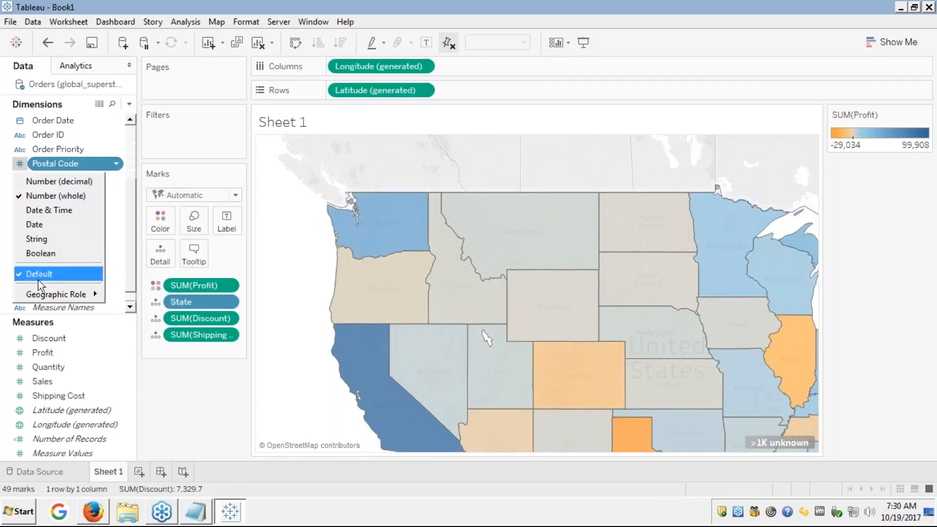
Step: Assign the ZIP Code/Postcode geographic role to Postal Code and add the field to the map as detail
mouse_move(42, 300)
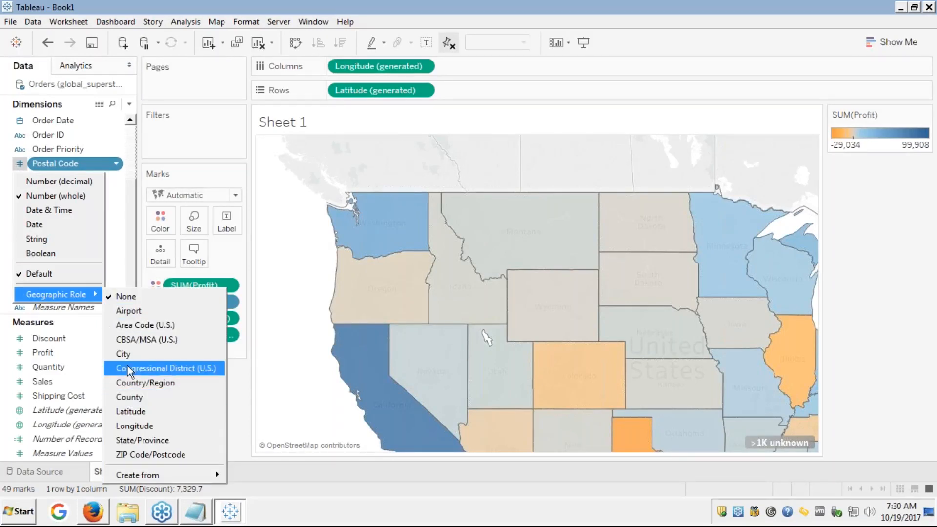
left_click(132, 456)
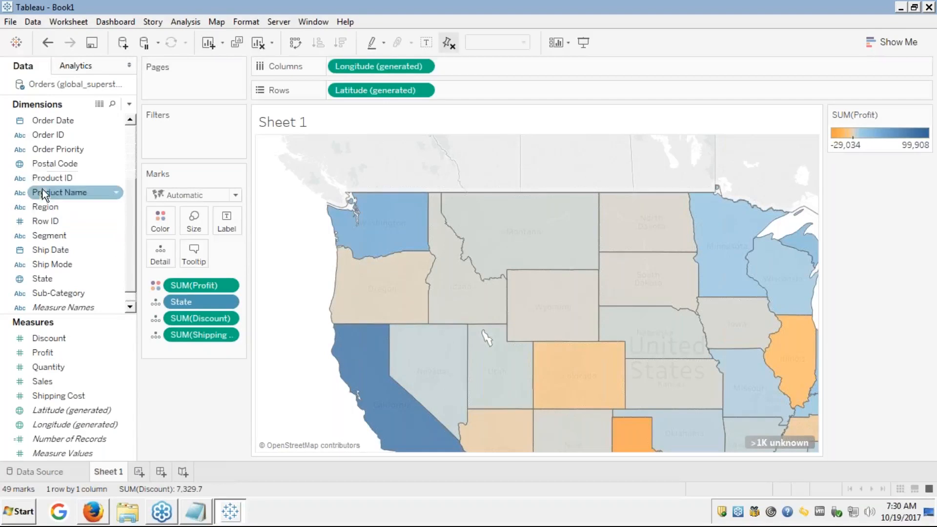
left_click_drag(49, 169, 155, 257)
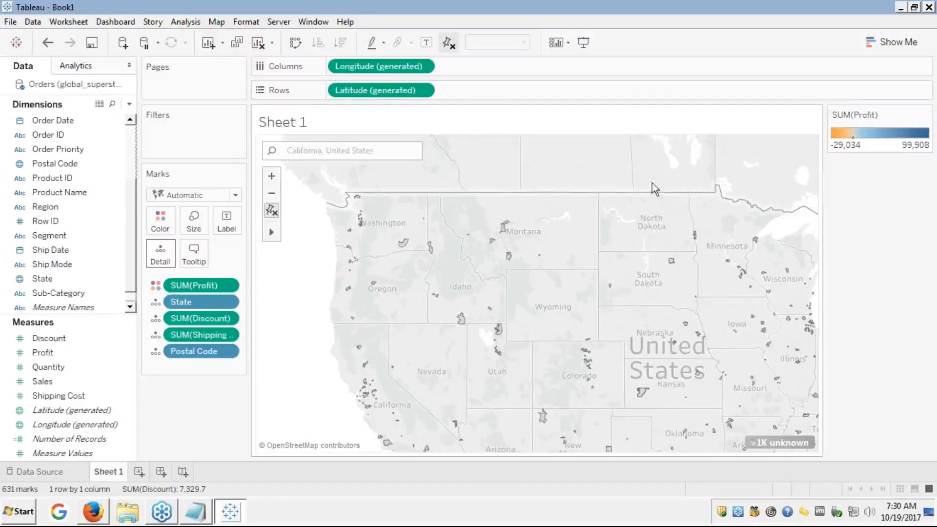
Step: Change the map's mark type to Circle and check the tooltips of postal code points in Oregon and Washington
left_click(235, 197)
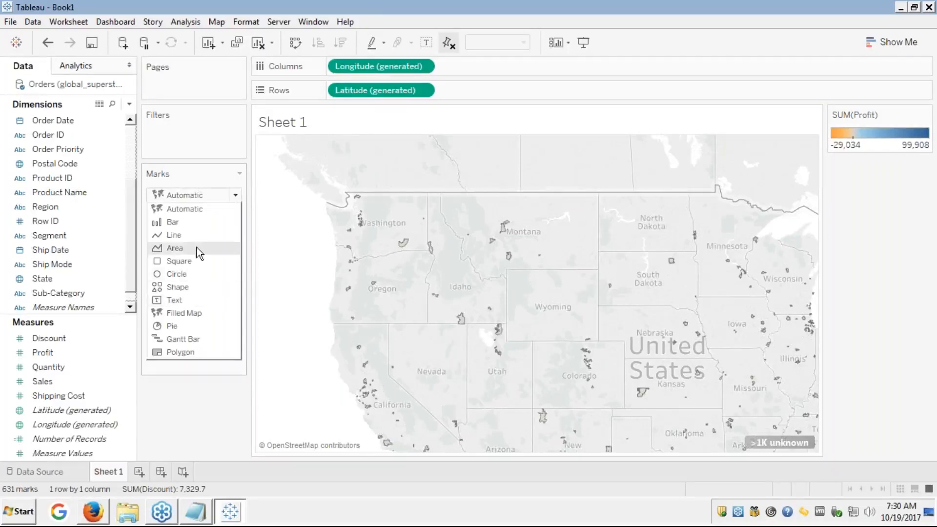
left_click(179, 276)
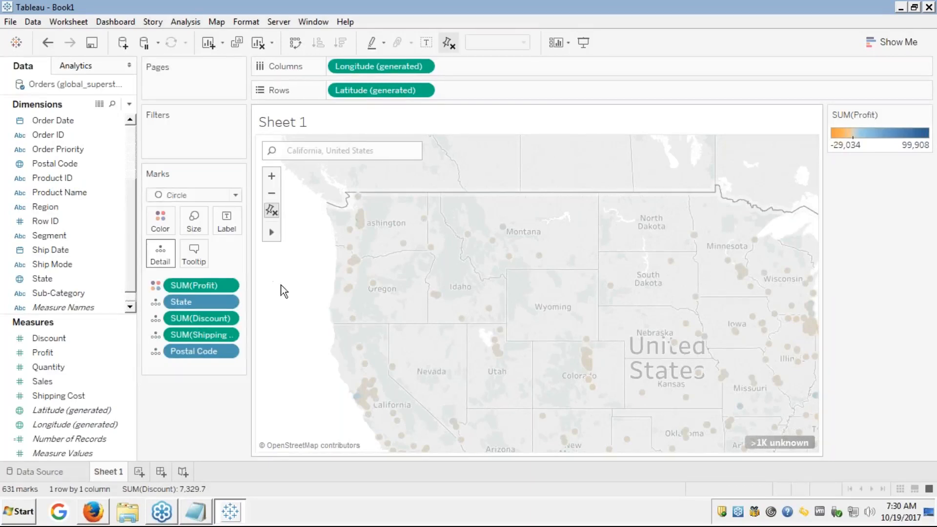
mouse_move(348, 291)
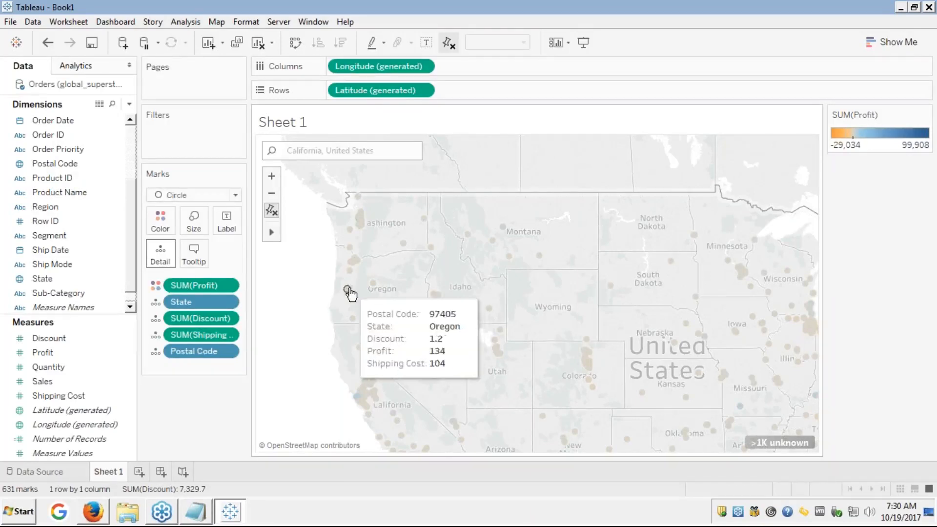
mouse_move(503, 256)
mouse_move(404, 247)
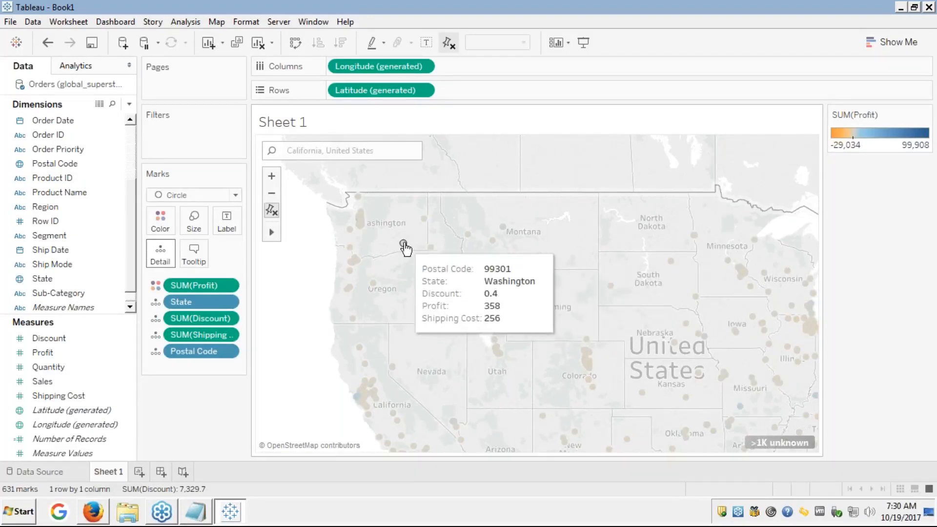
mouse_move(424, 218)
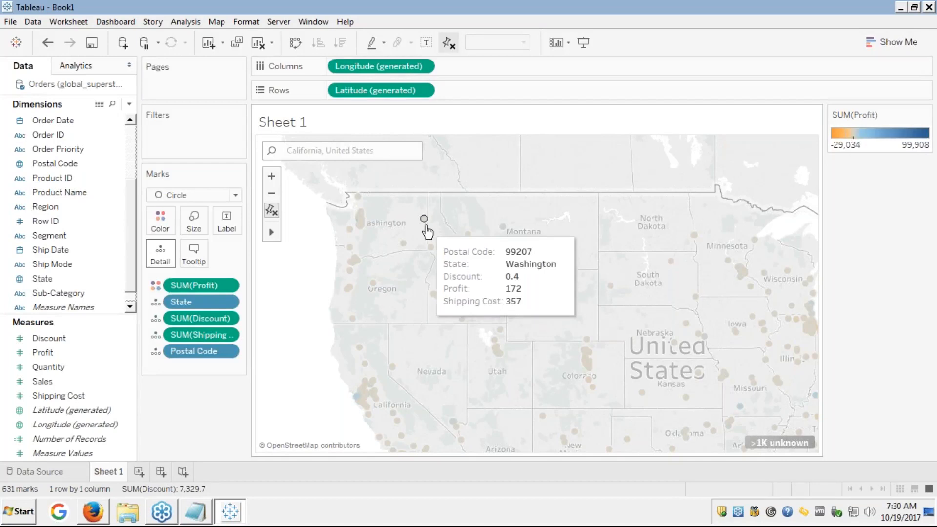
mouse_move(359, 226)
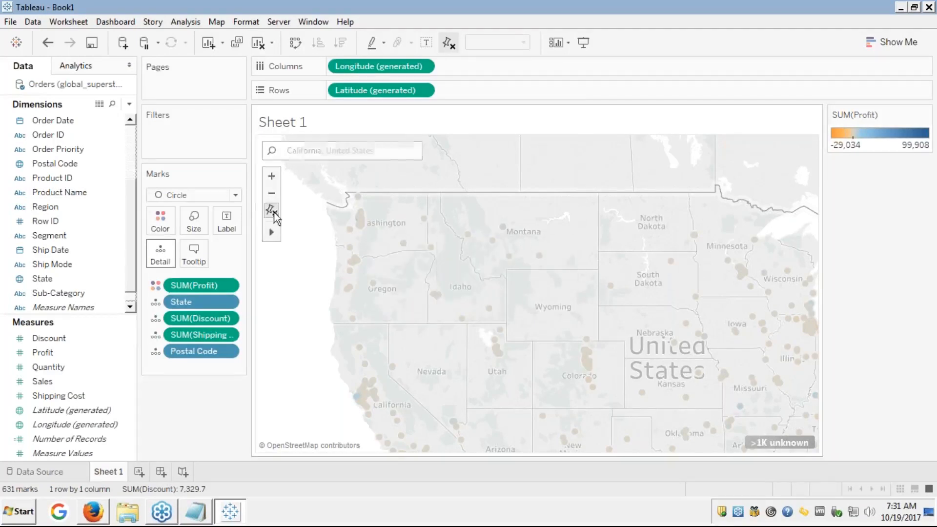
Step: Apply stepped color with 5 steps to the Profit color scale
left_click(158, 229)
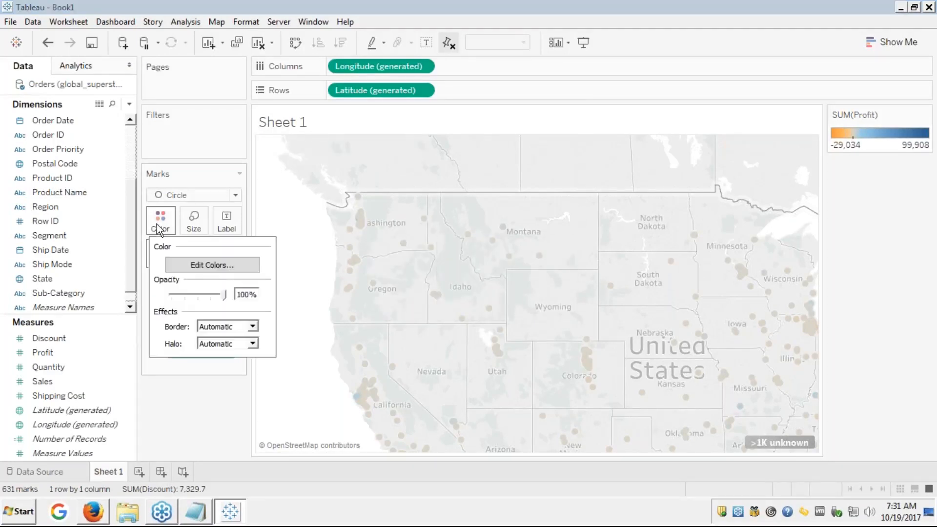
left_click(210, 264)
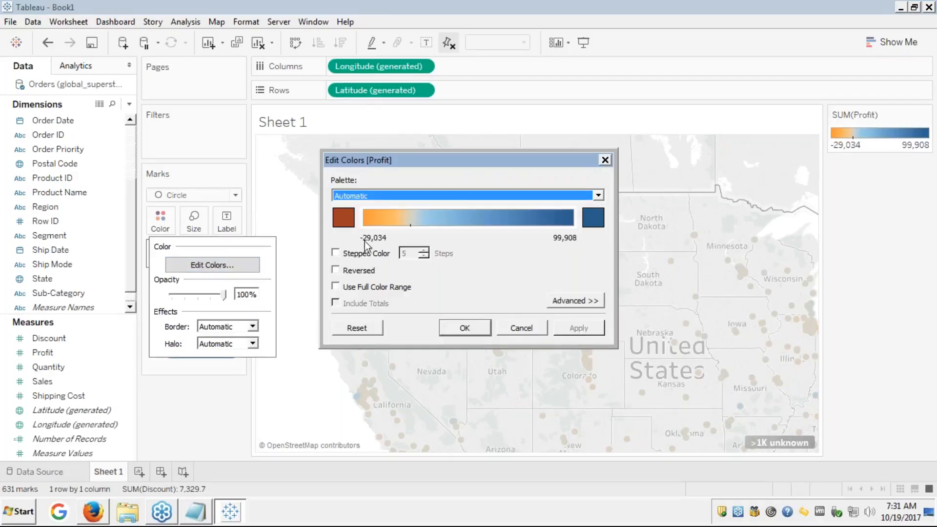
left_click(336, 253)
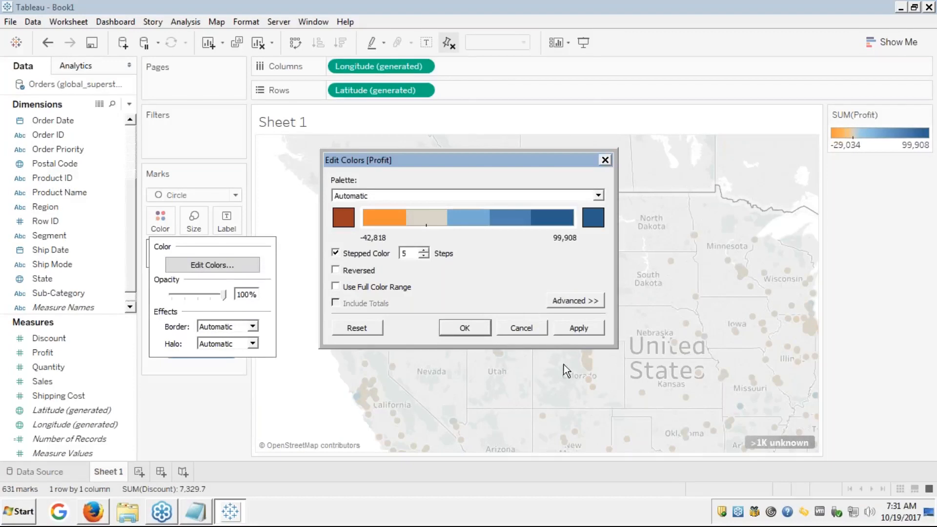
left_click(575, 331)
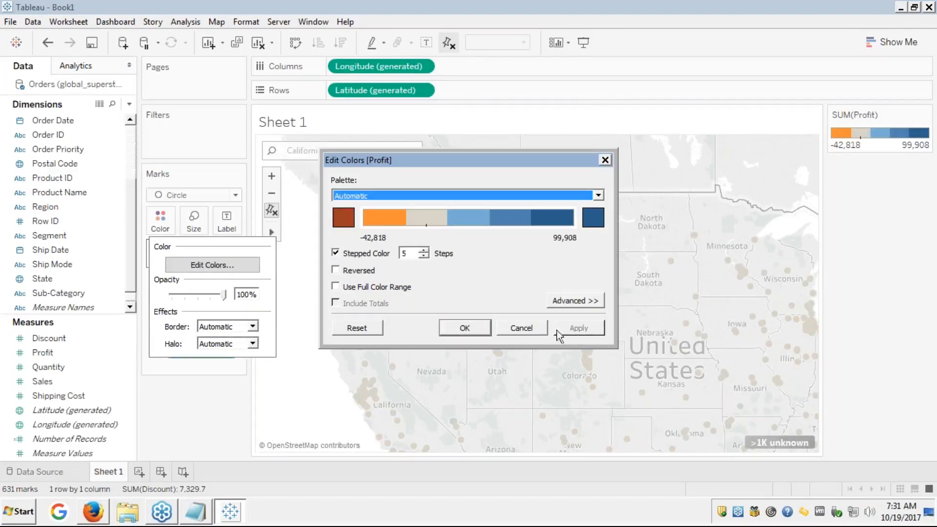
left_click(468, 329)
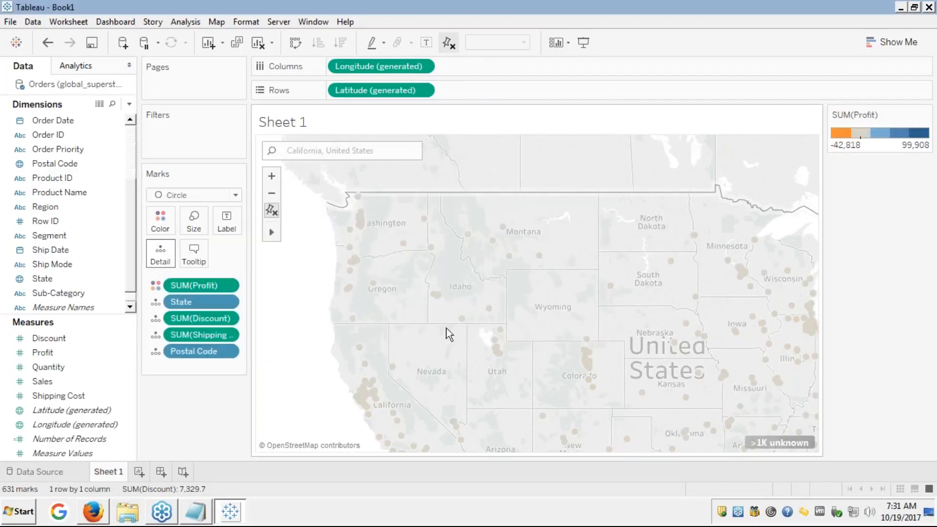
Step: Set the map's mark type back to Automatic and check the postal code areas around Idaho
left_click(164, 218)
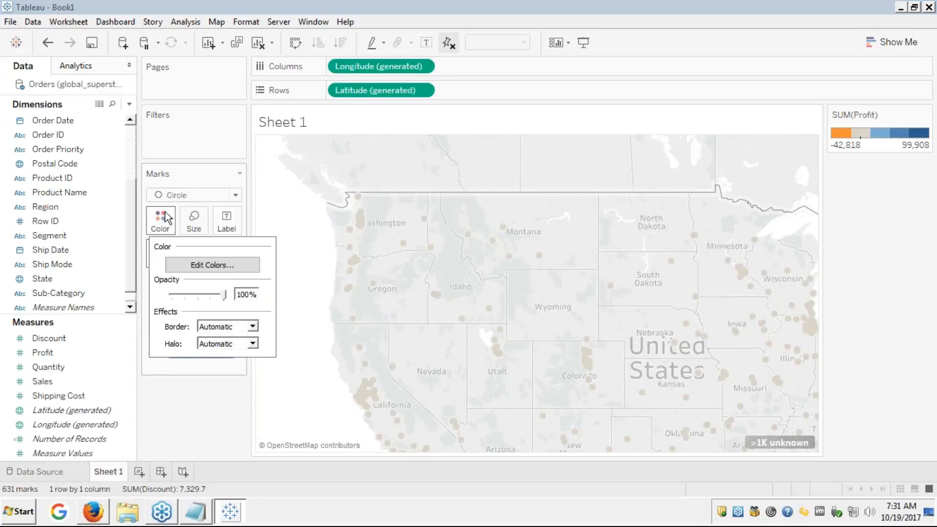
left_click(236, 197)
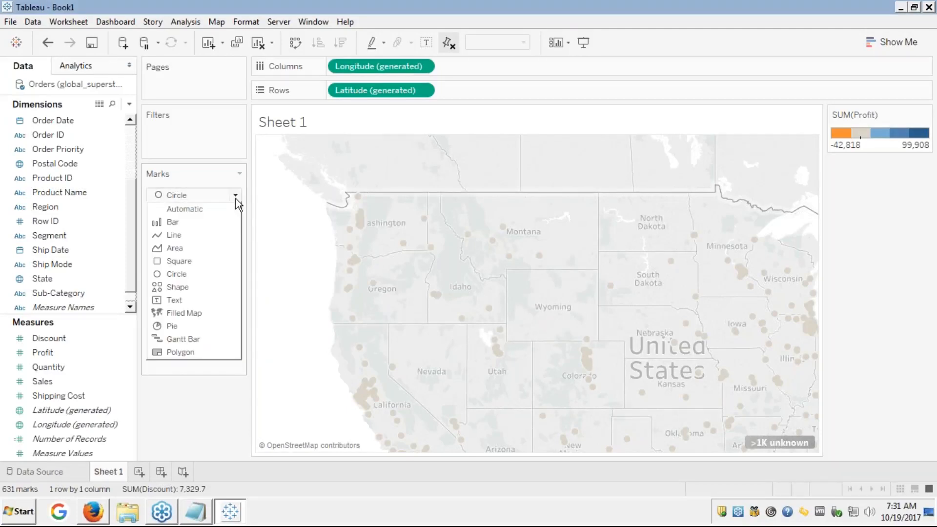
left_click(184, 209)
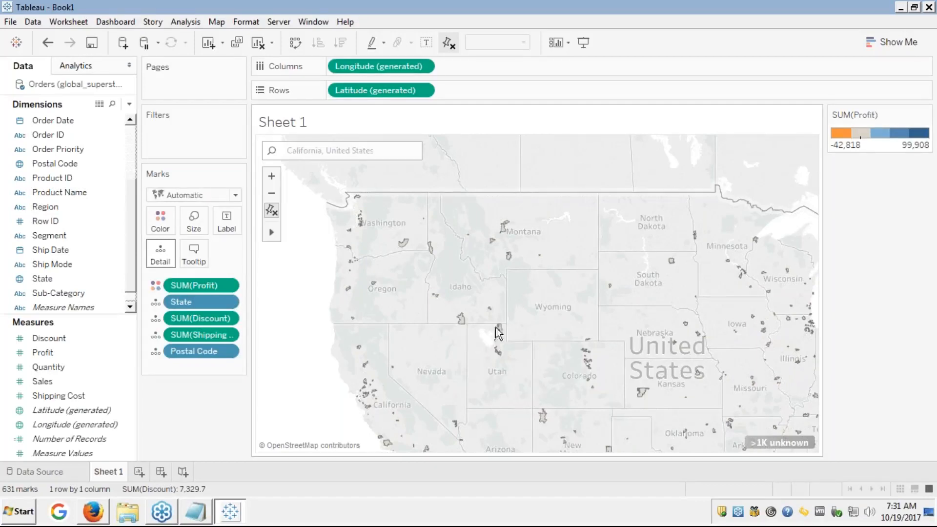
mouse_move(461, 322)
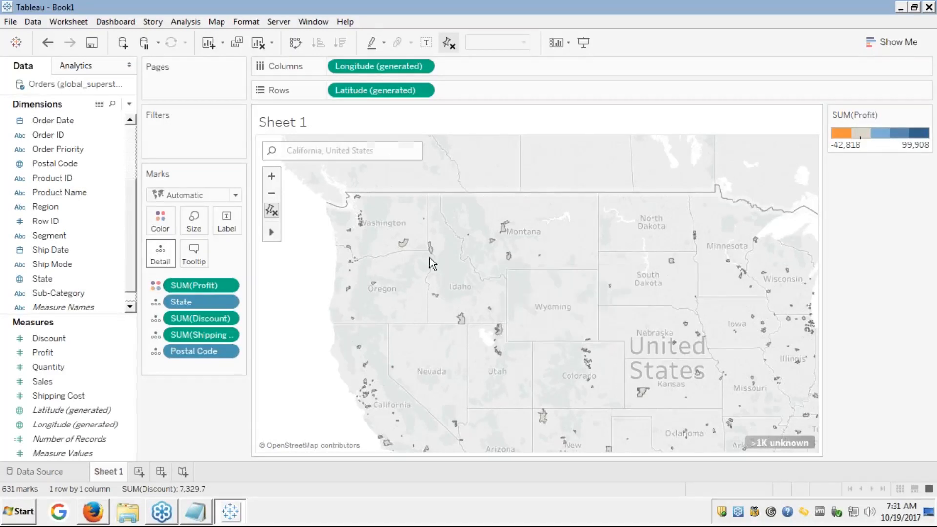
Step: Search the map for California, United States, and take a closer look at the postal code areas in central California
mouse_move(298, 170)
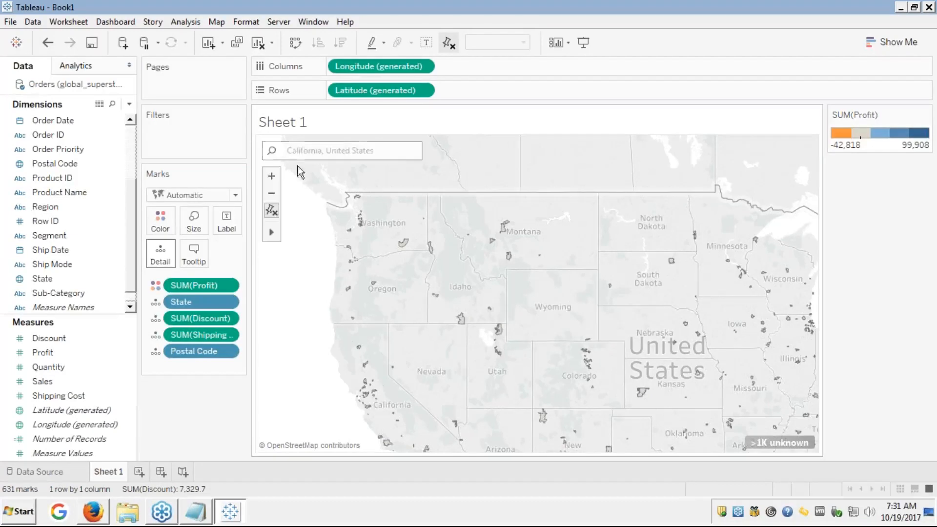
left_click(296, 148)
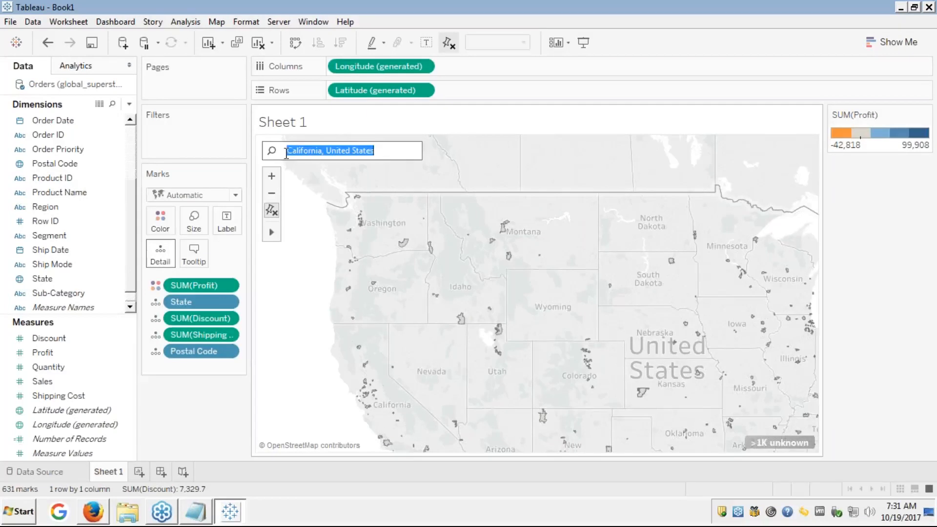
left_click(272, 151)
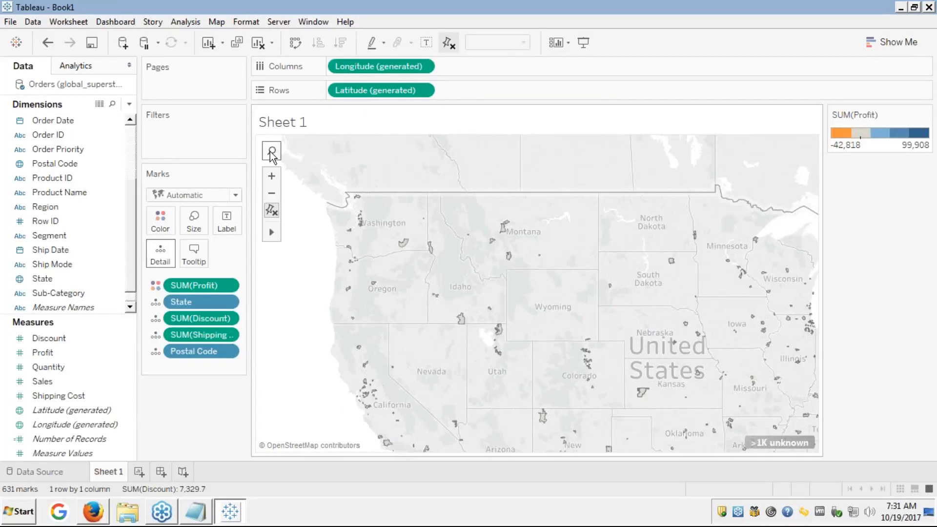
left_click(271, 151)
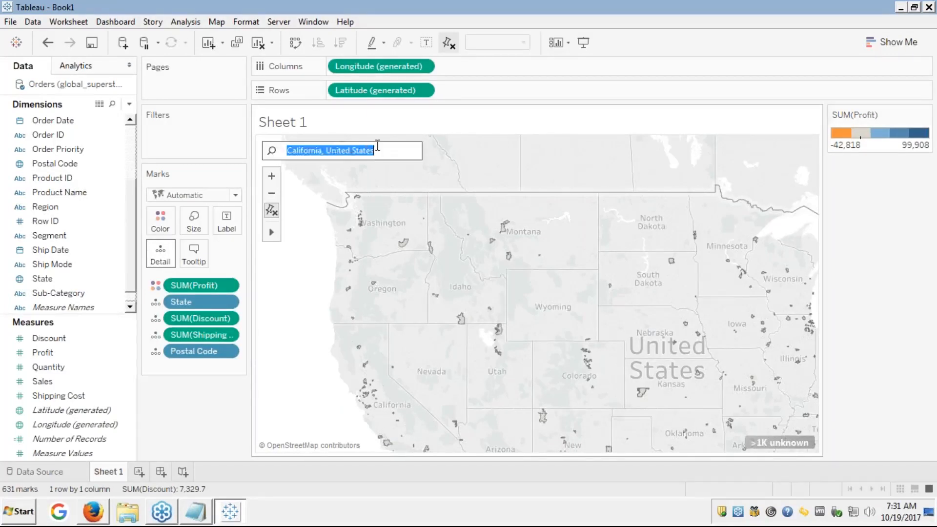
left_click(377, 147)
key("BackSpace")
key("BackSpace")
key("BackSpace")
key("BackSpace")
key("BackSpace")
key("BackSpace")
key("BackSpace")
key("BackSpace")
key("BackSpace")
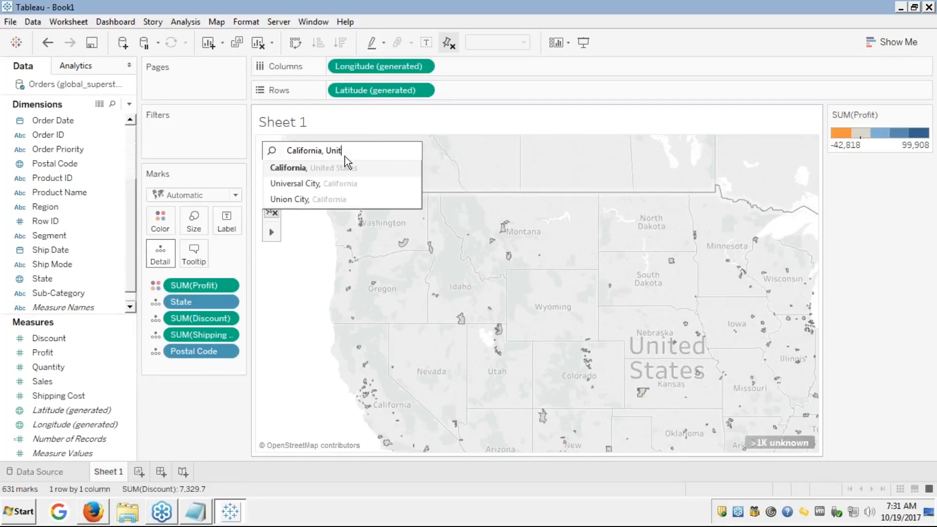
left_click(321, 168)
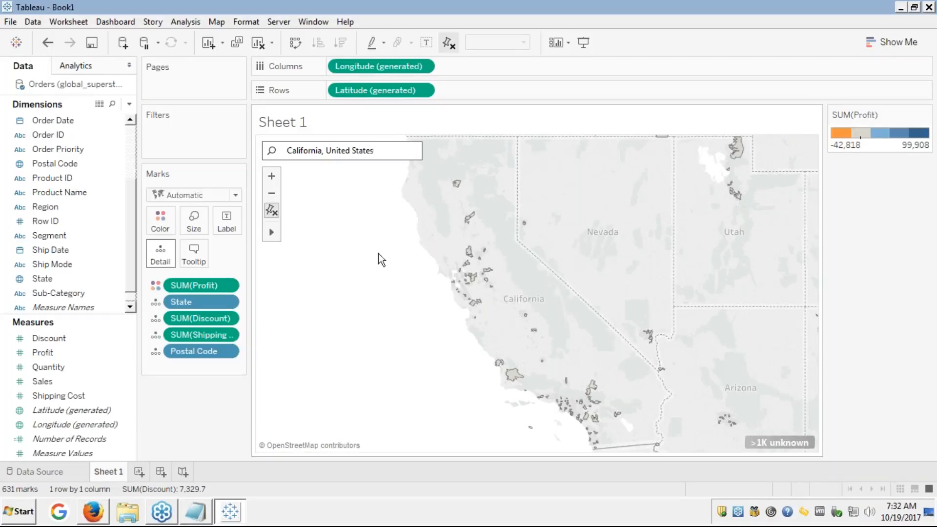
left_click(274, 177)
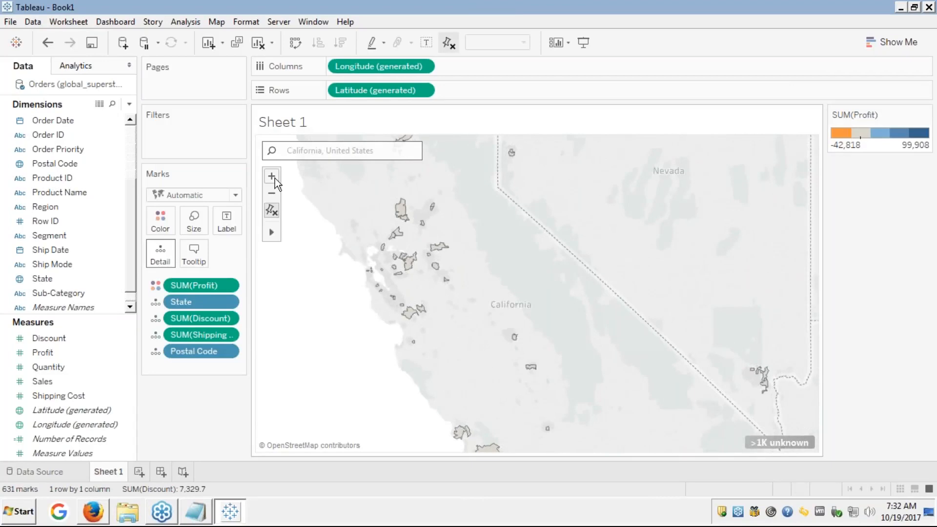
left_click(274, 178)
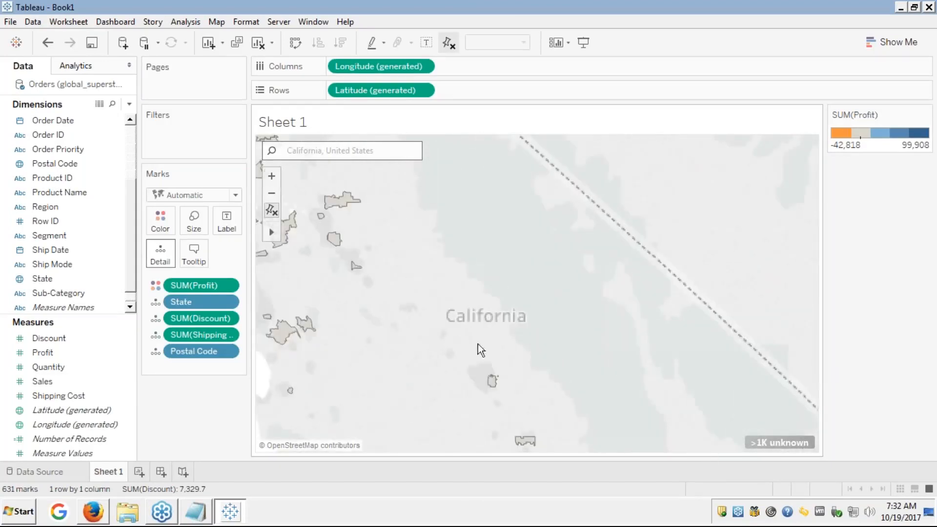
mouse_move(493, 382)
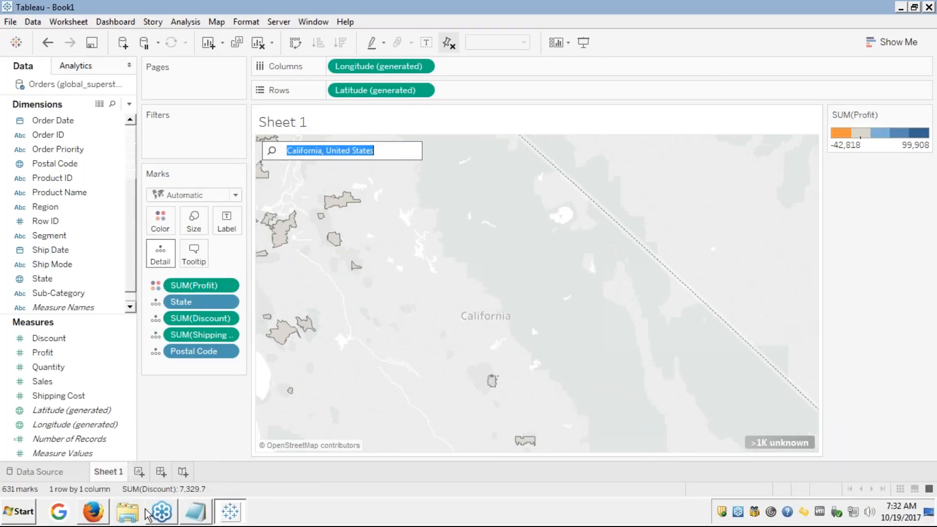
Step: Switch to Firefox and view slide 12 of the Module 6 presentation, Mapping - Symbol, in full screen
left_click(93, 512)
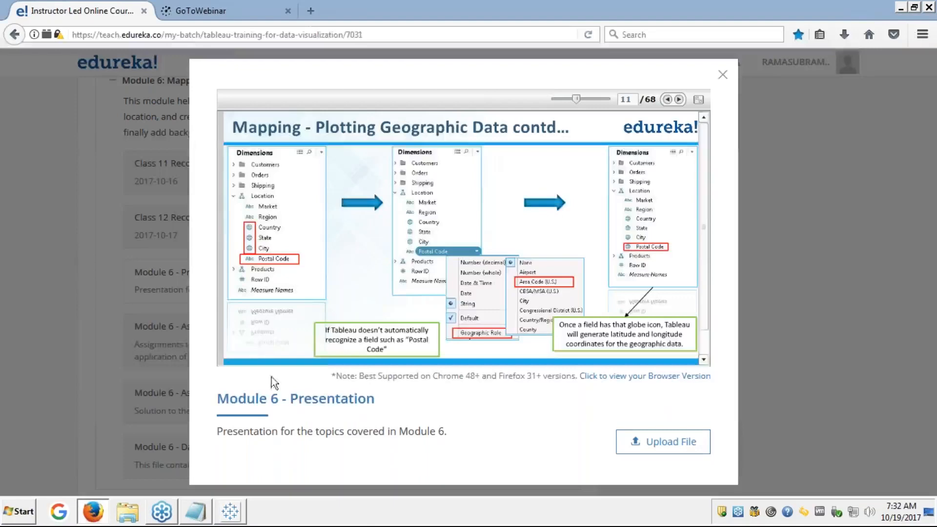
left_click(699, 100)
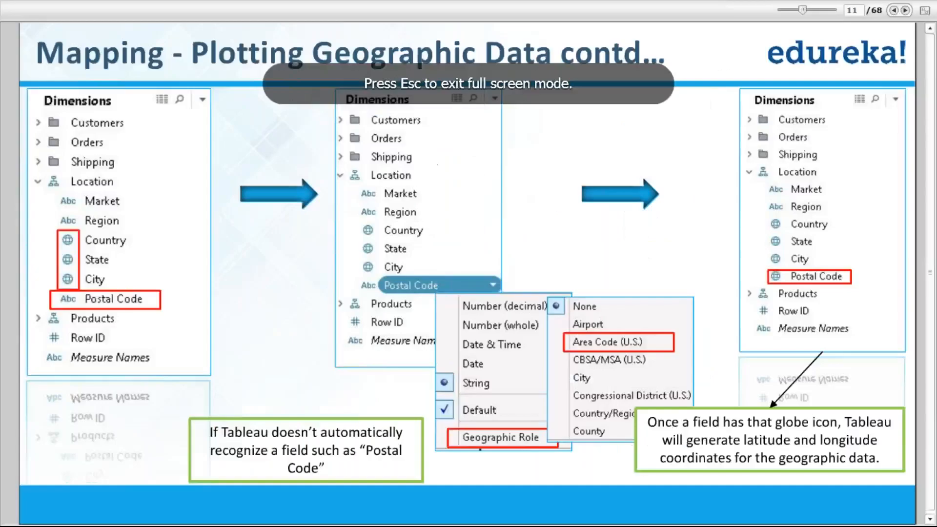
left_click(905, 11)
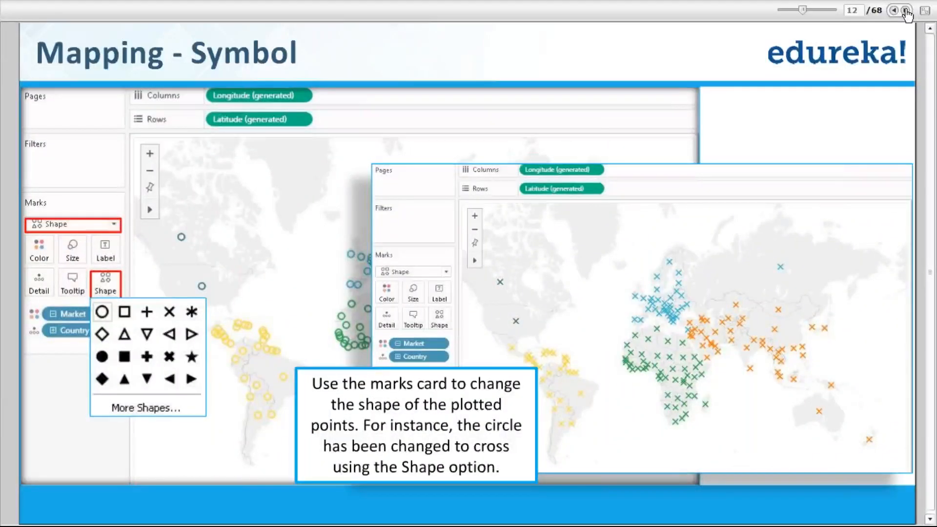
key("alt+Tab")
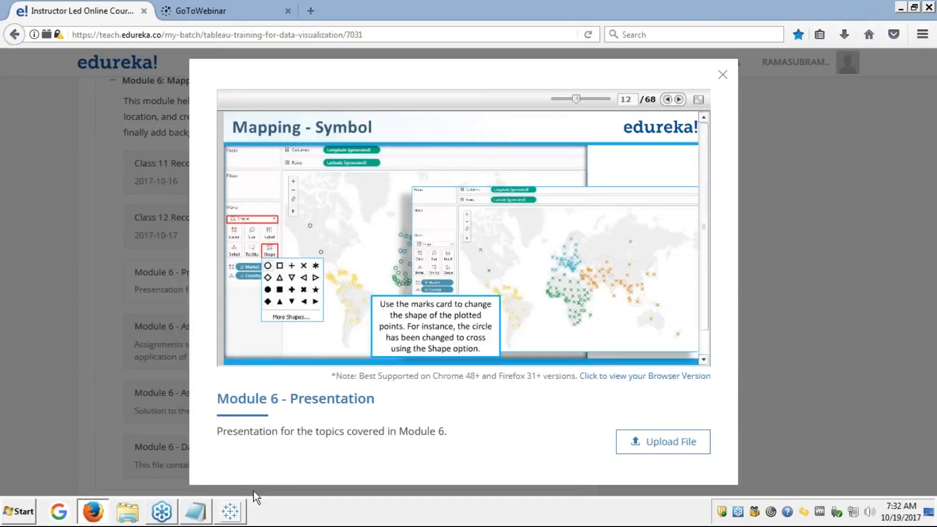
Step: Switch to Tableau, change the map's mark type to Shape and use the filled star for the postal code marks
left_click(230, 512)
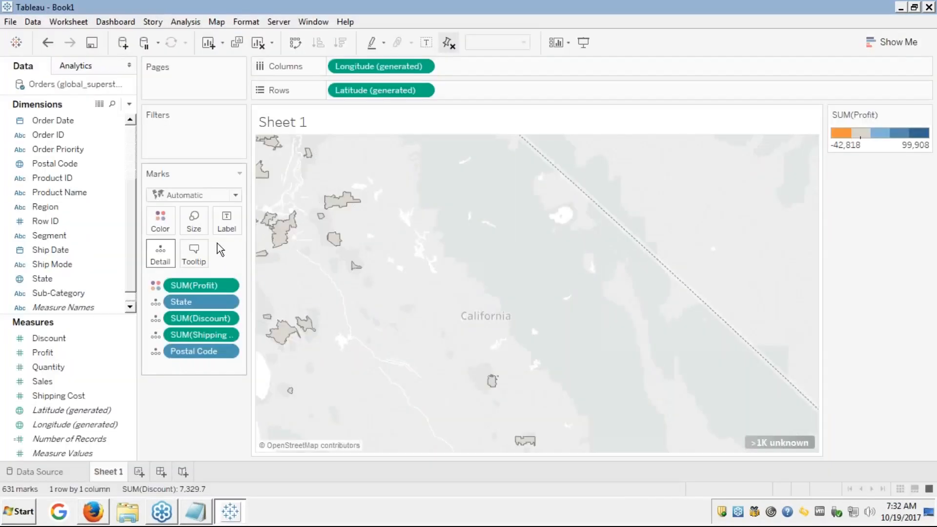
key("alt+Tab")
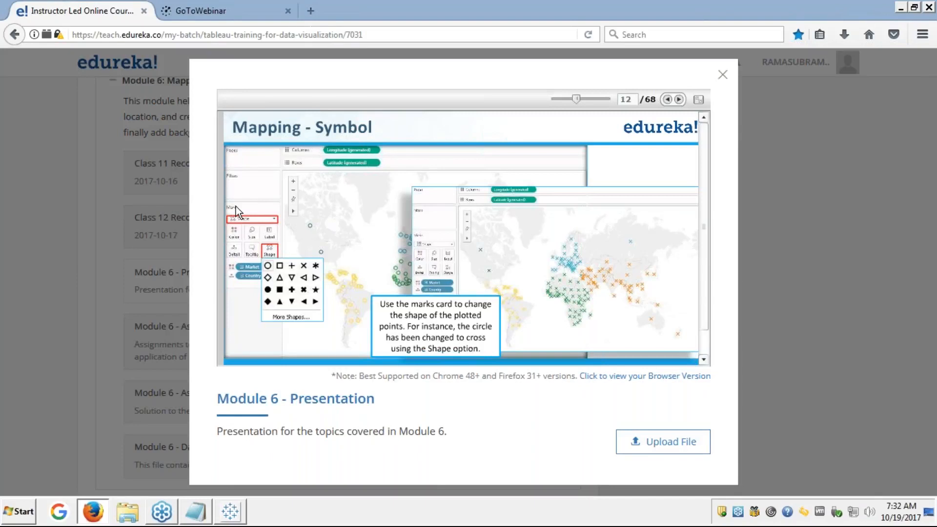
key("alt+Tab")
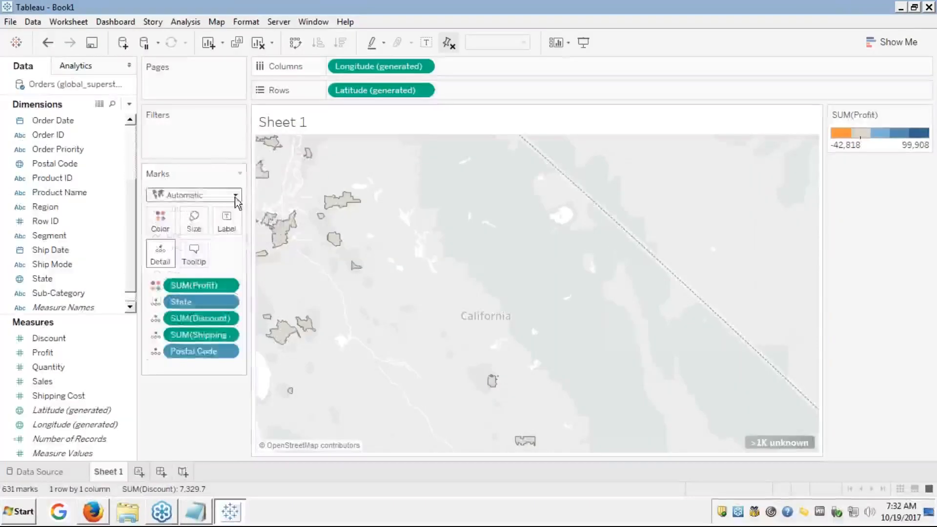
left_click(235, 195)
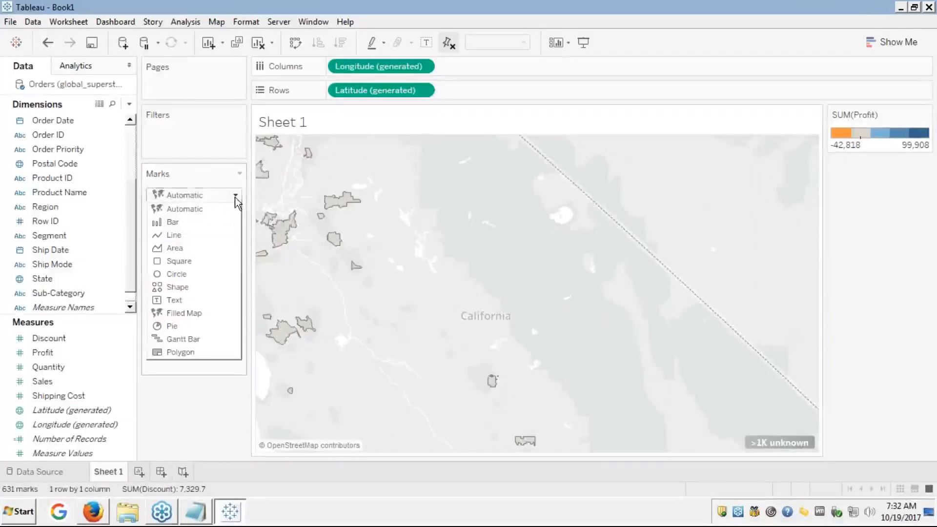
left_click(164, 290)
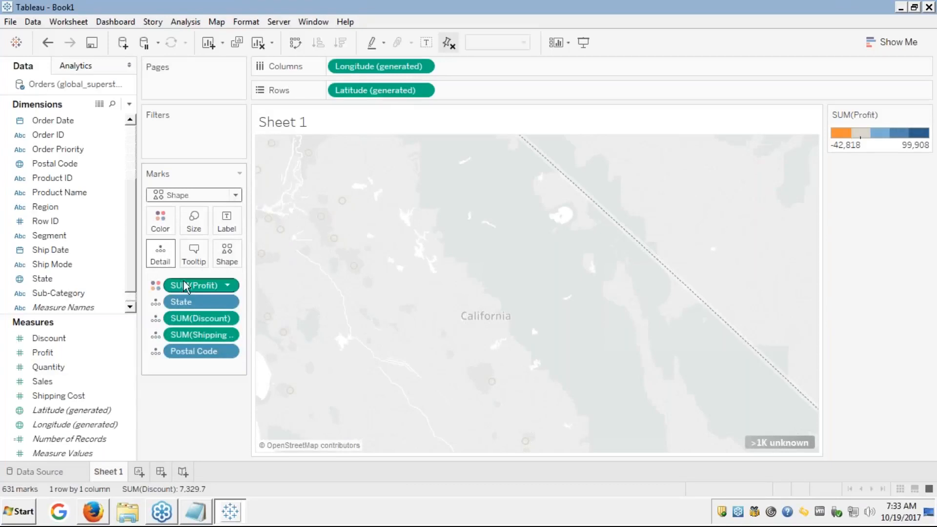
left_click(225, 258)
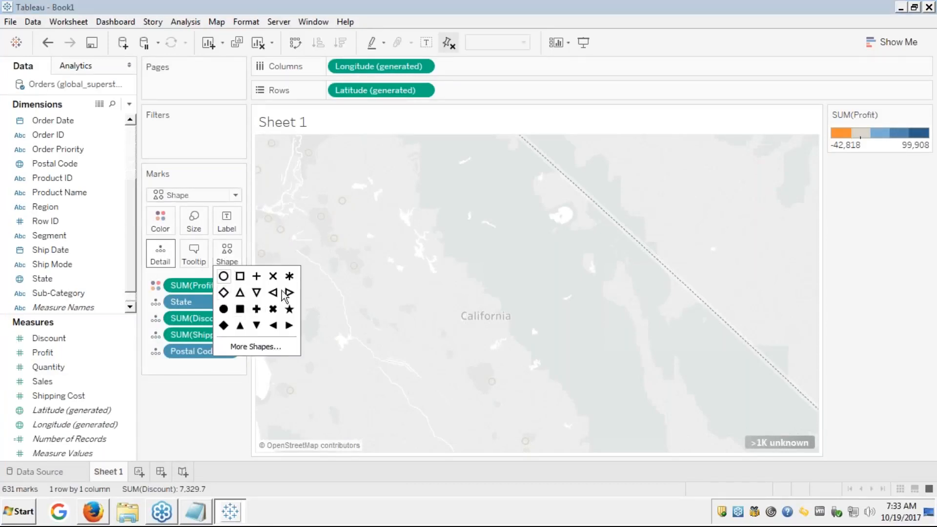
left_click(289, 277)
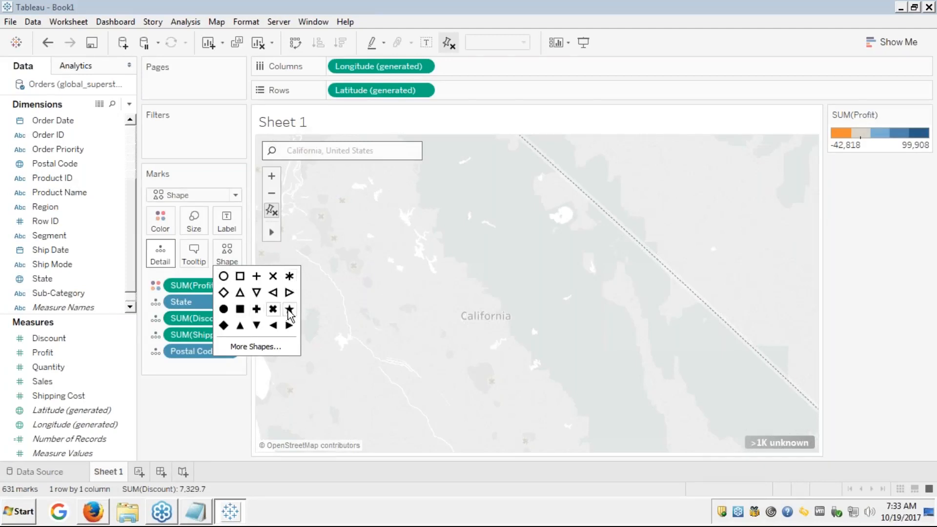
left_click(460, 210)
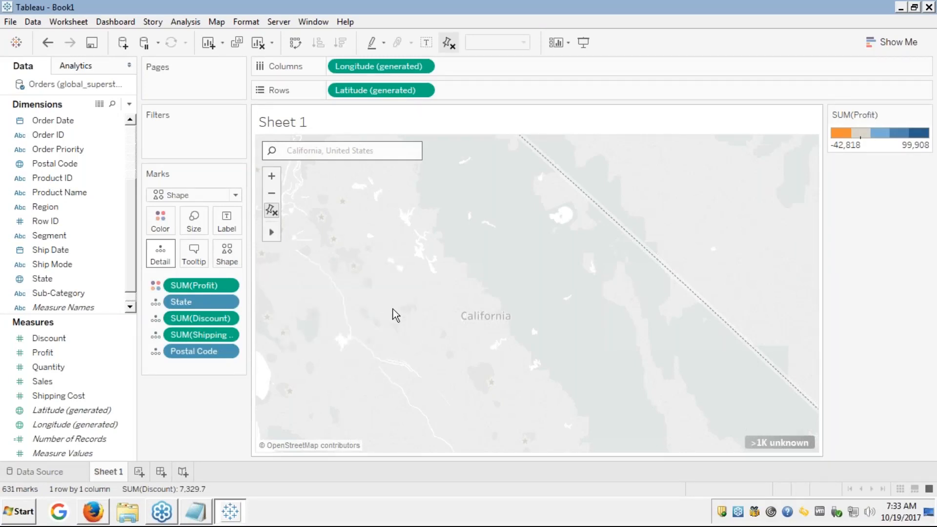
Step: Check the tooltips of star marks in central California and return to a view of the whole state
scroll(379, 299, "up", 2)
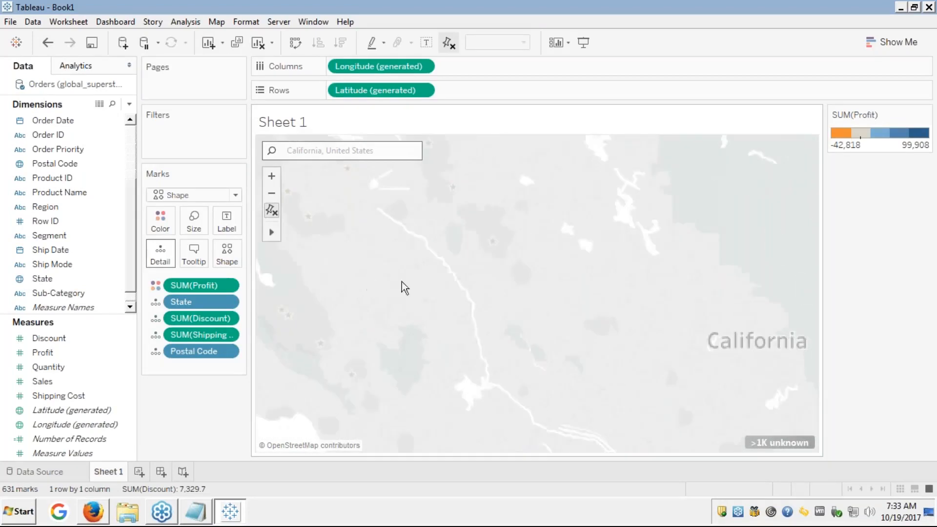
mouse_move(494, 244)
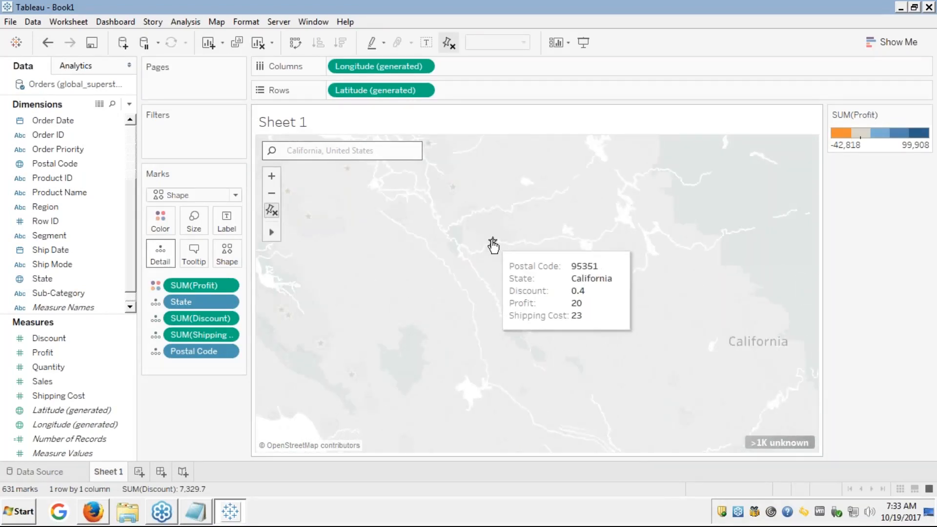
mouse_move(453, 189)
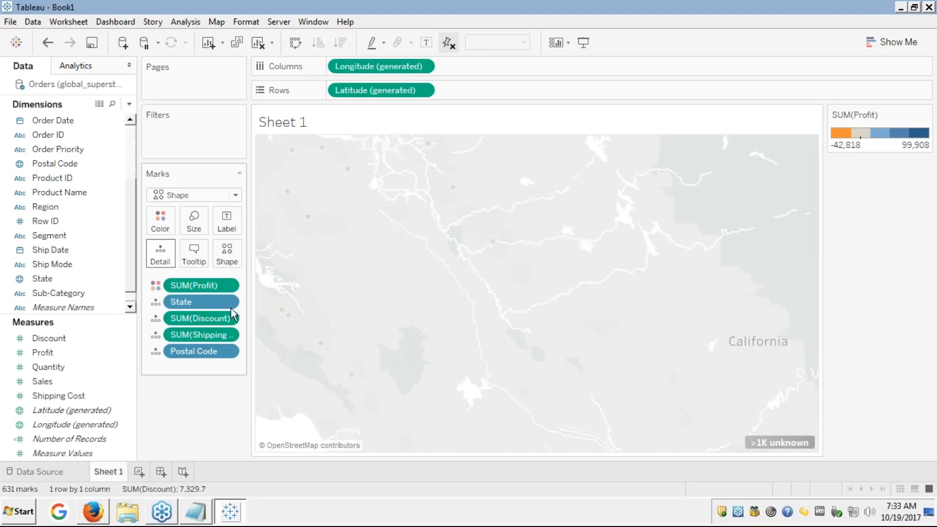
left_click(272, 194)
left_click(273, 194)
left_click(273, 195)
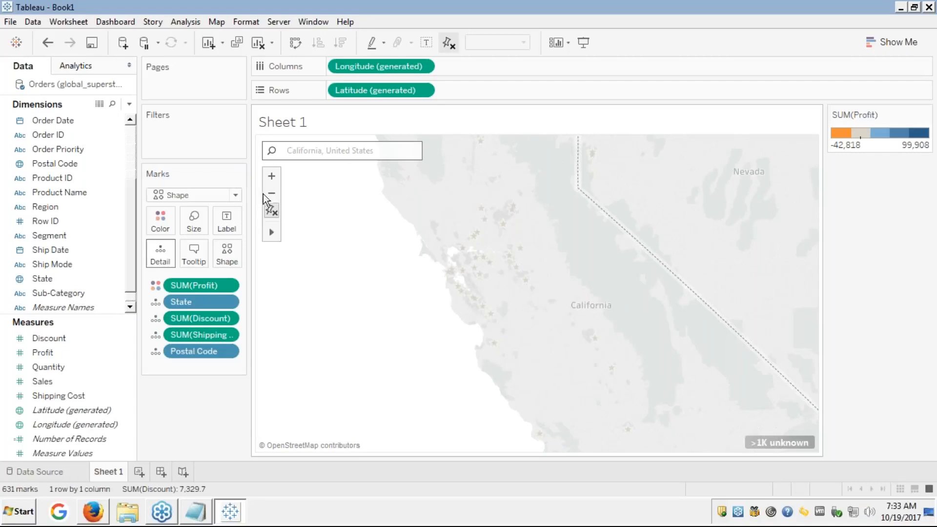
left_click(274, 194)
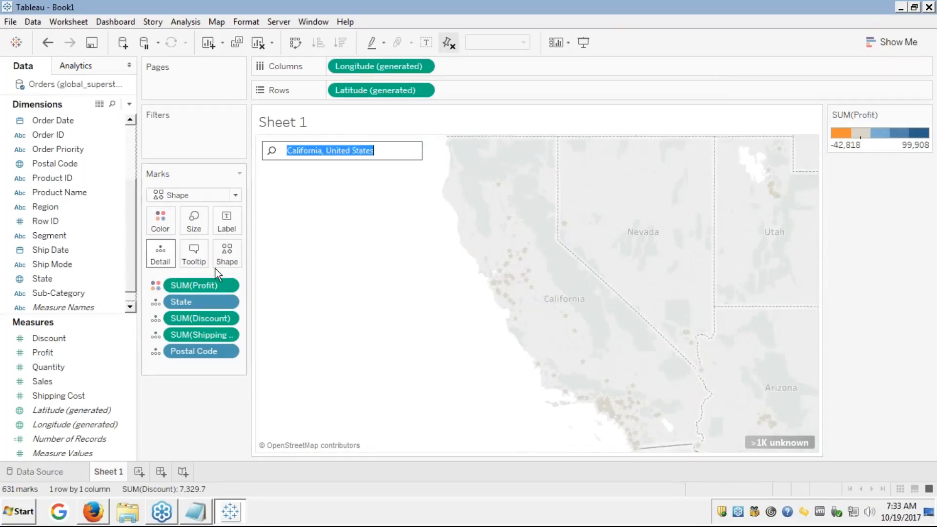
Step: Switch to Firefox to view slide 13, Mapping - Layered View, in full screen and return to the Tableau map
key("alt+Tab")
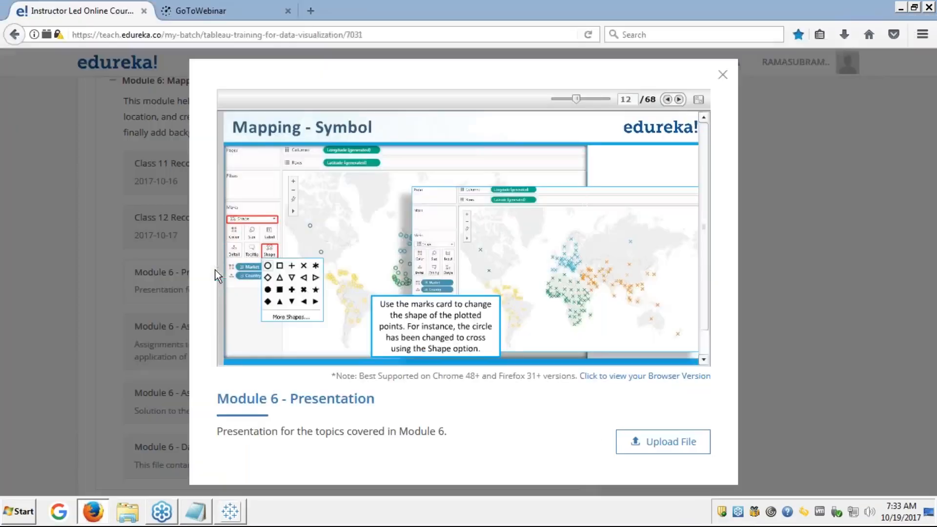
left_click(679, 100)
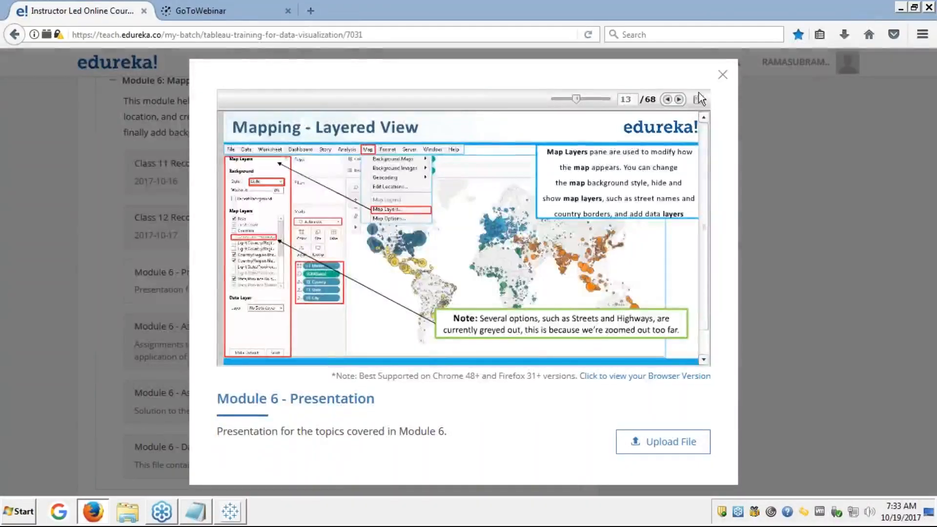
left_click(699, 100)
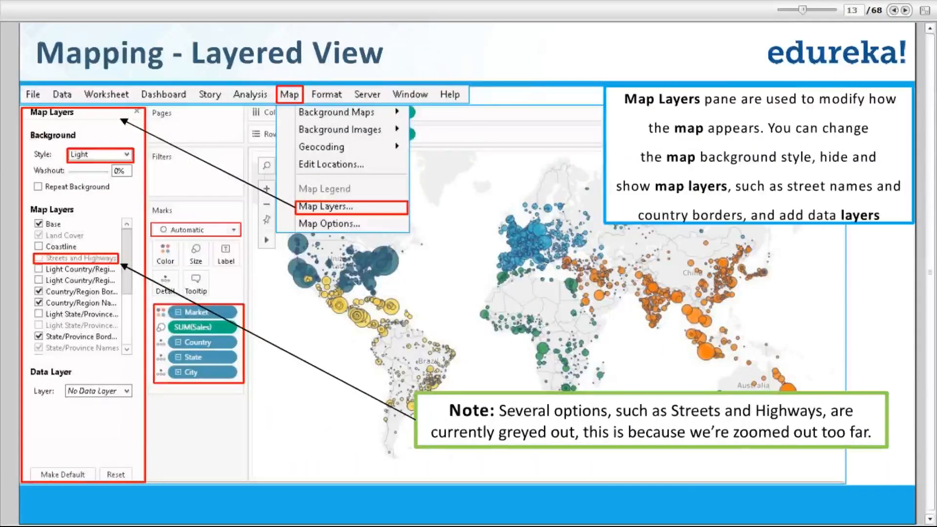
key("alt+Tab")
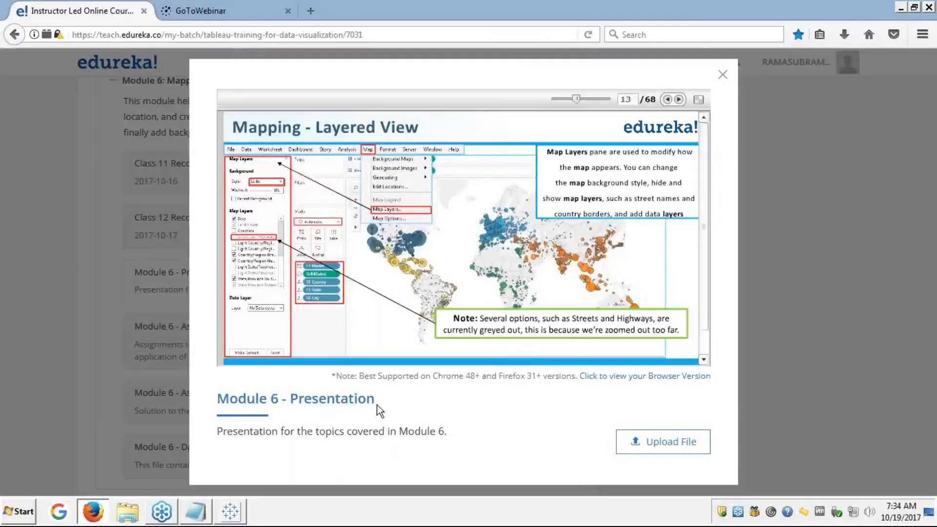
left_click(230, 510)
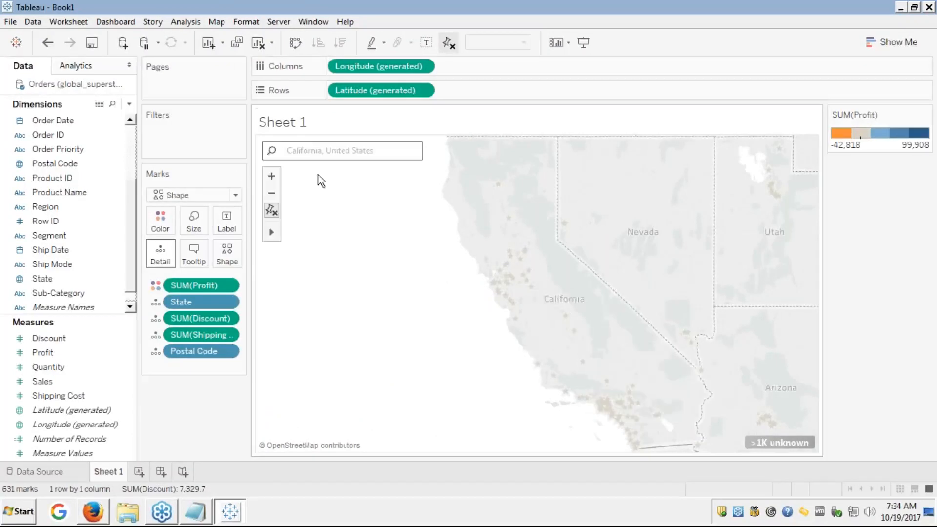
Step: Open the map layer settings and set the background style to Normal
left_click(217, 22)
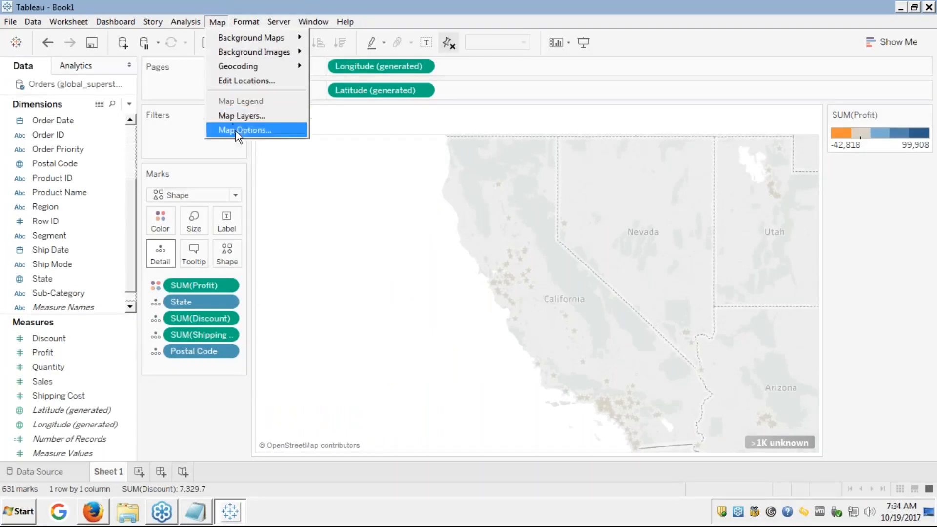
left_click(240, 116)
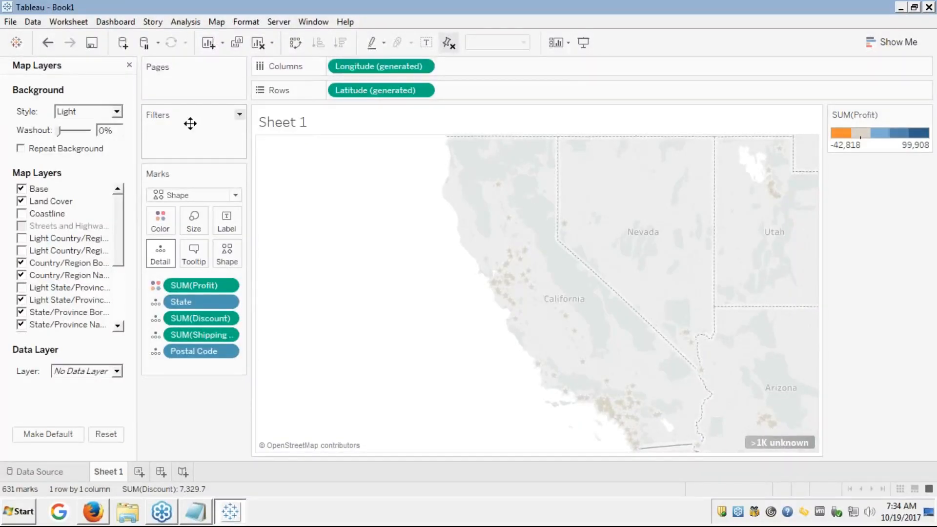
left_click(117, 113)
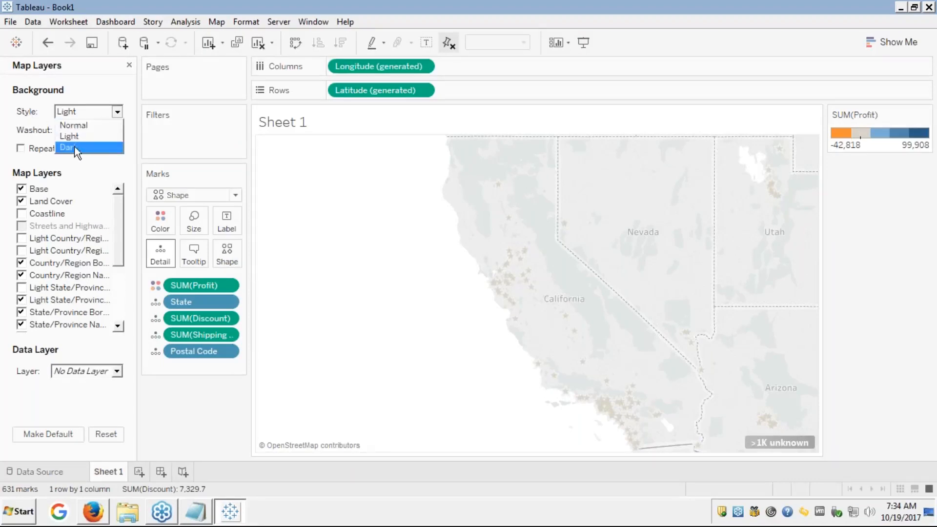
left_click(81, 126)
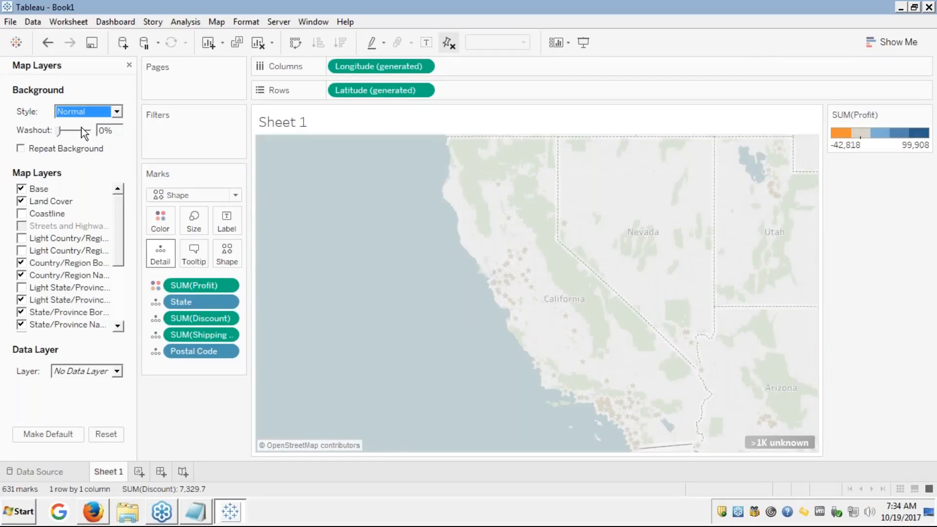
Step: Try the Dark background style on the map and return it to Normal
left_click(117, 111)
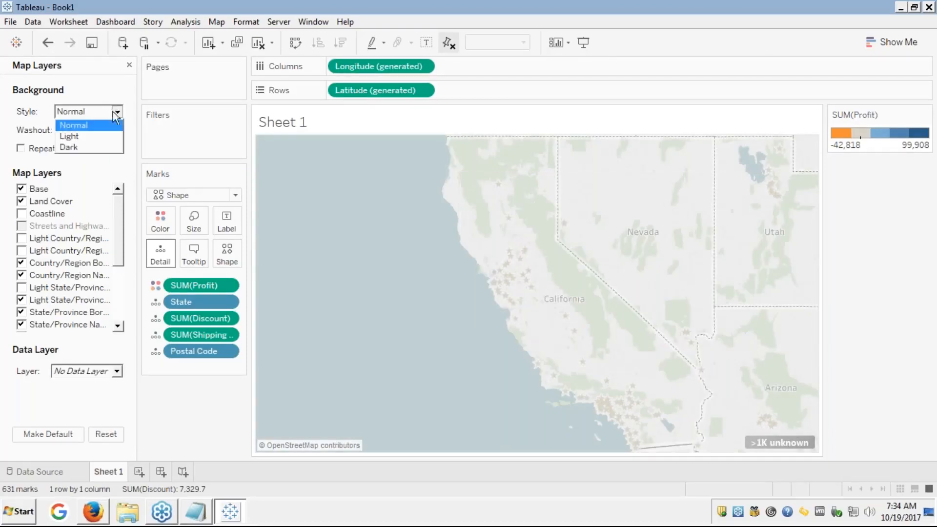
left_click(67, 148)
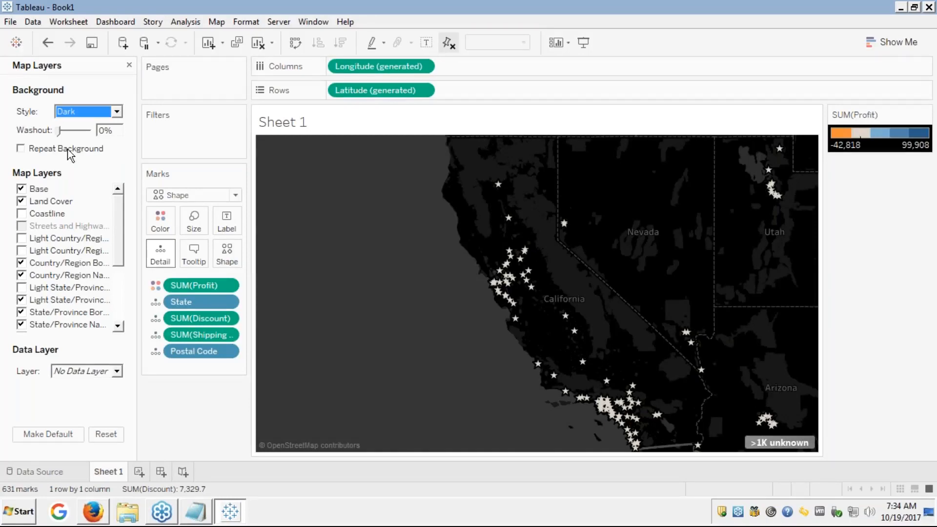
left_click(116, 112)
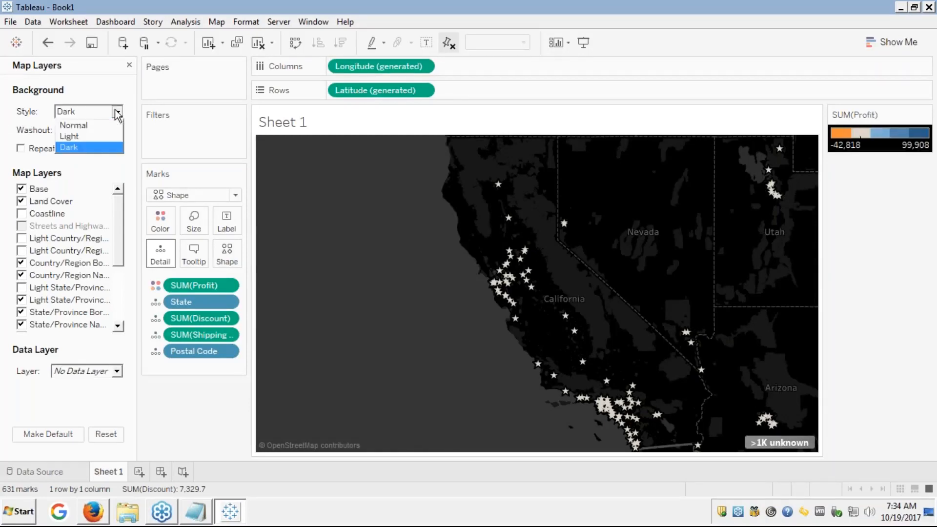
left_click(71, 126)
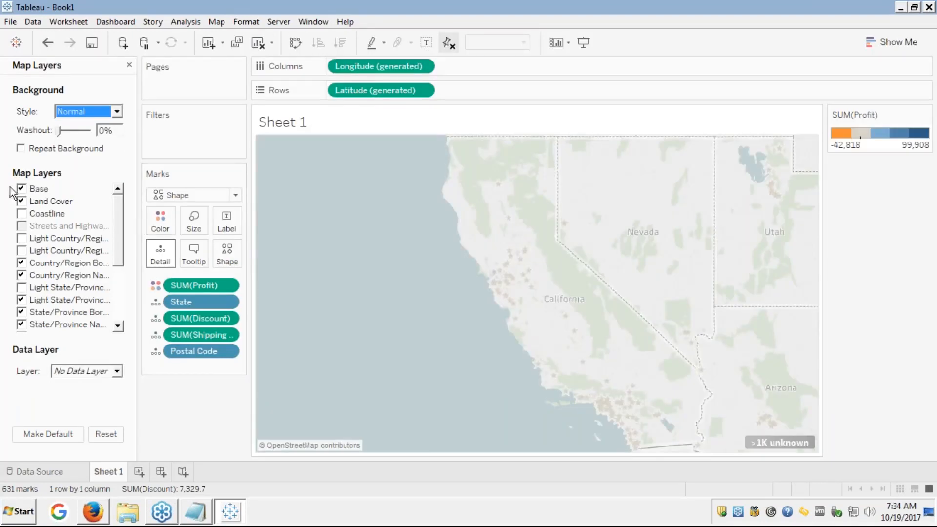
Step: Turn on the Coastline layer and inspect the outline along the California coast
left_click(22, 214)
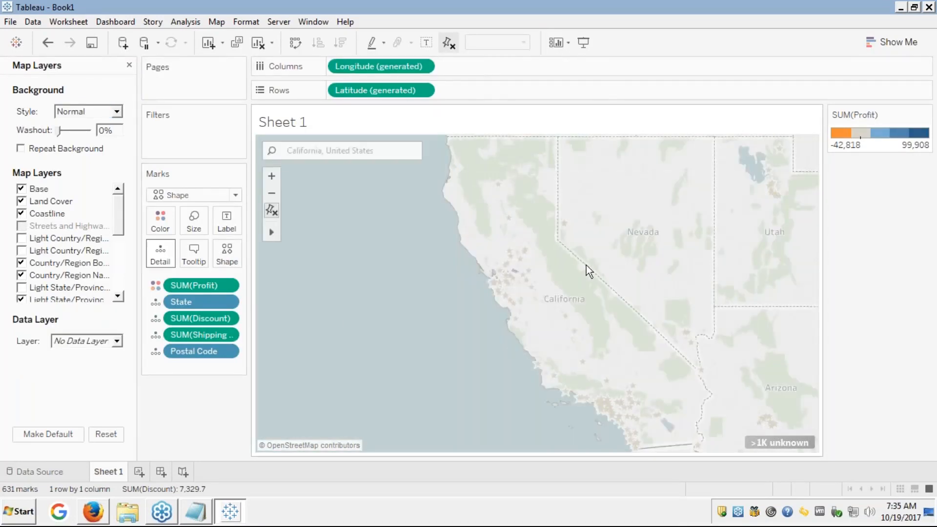
mouse_move(508, 198)
left_click(272, 176)
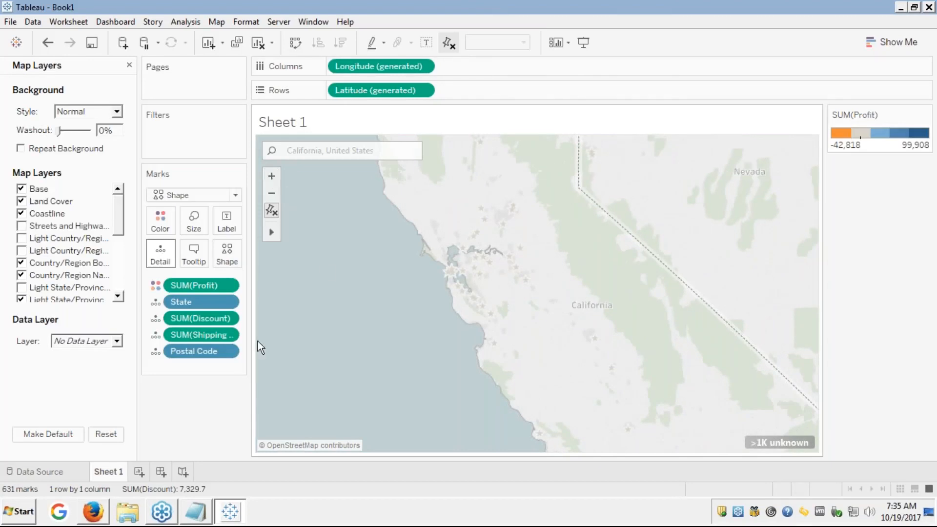
Step: Try the Streets and Highways layer on the California map and switch it off again
left_click(21, 226)
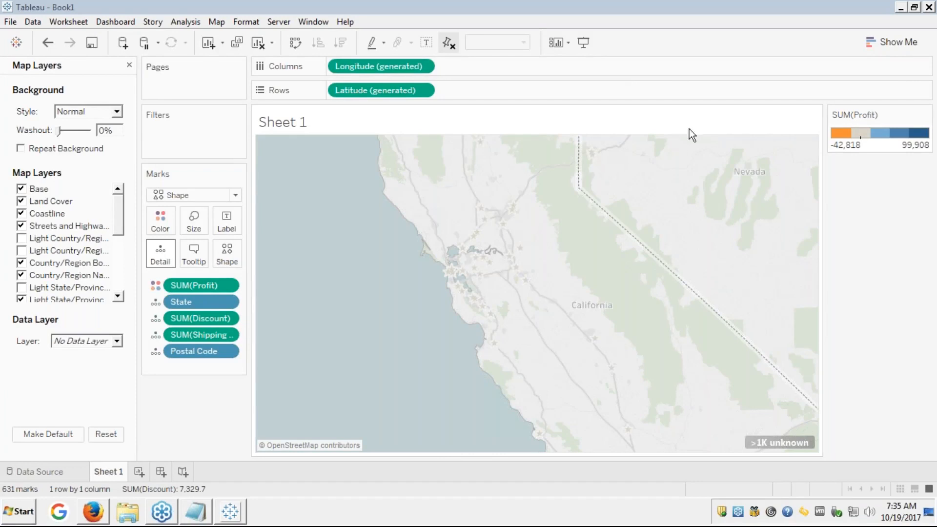
left_click(700, 118)
mouse_move(731, 190)
left_click(21, 225)
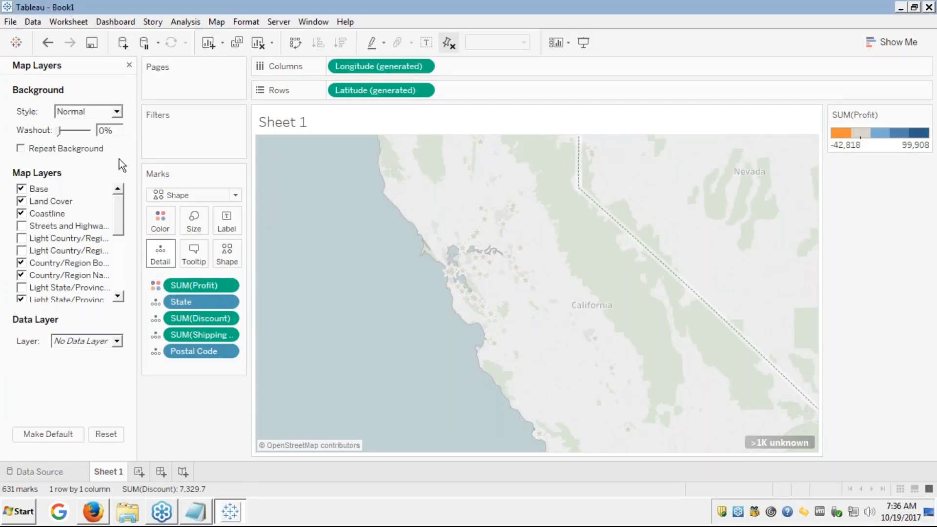
Step: Reset the map from the close-up of California and widen the view to North America
left_click(216, 22)
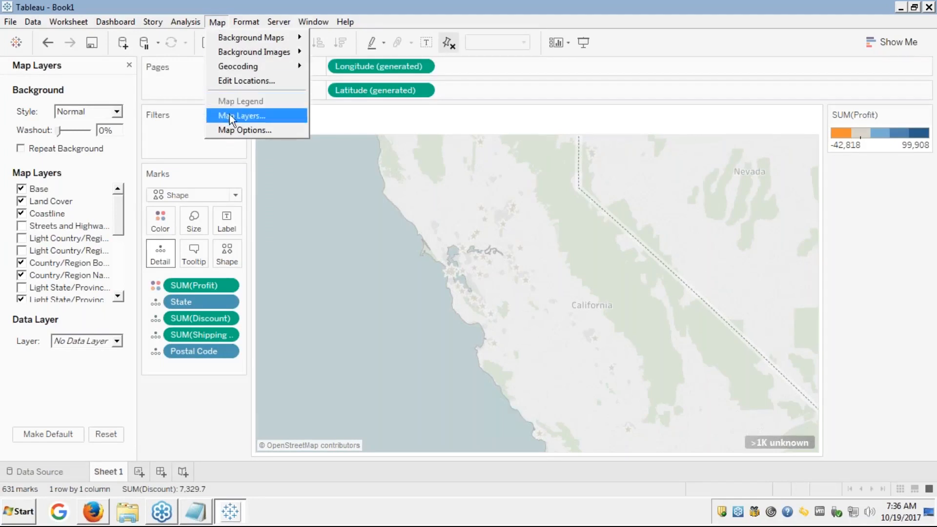
left_click(272, 175)
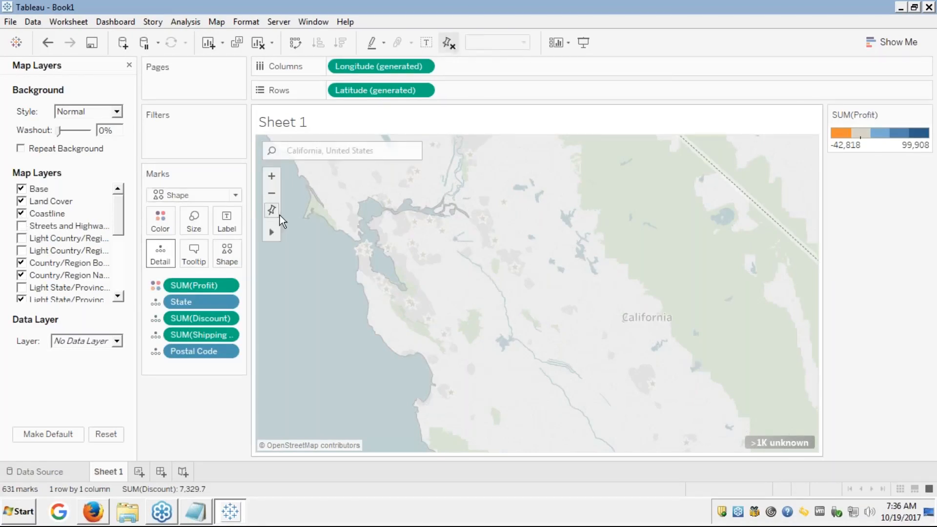
left_click(278, 215)
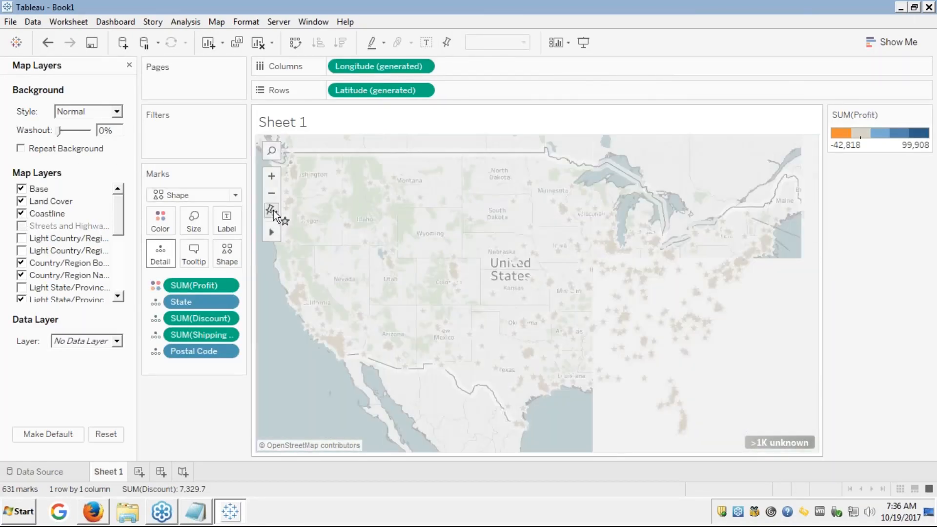
left_click(274, 211)
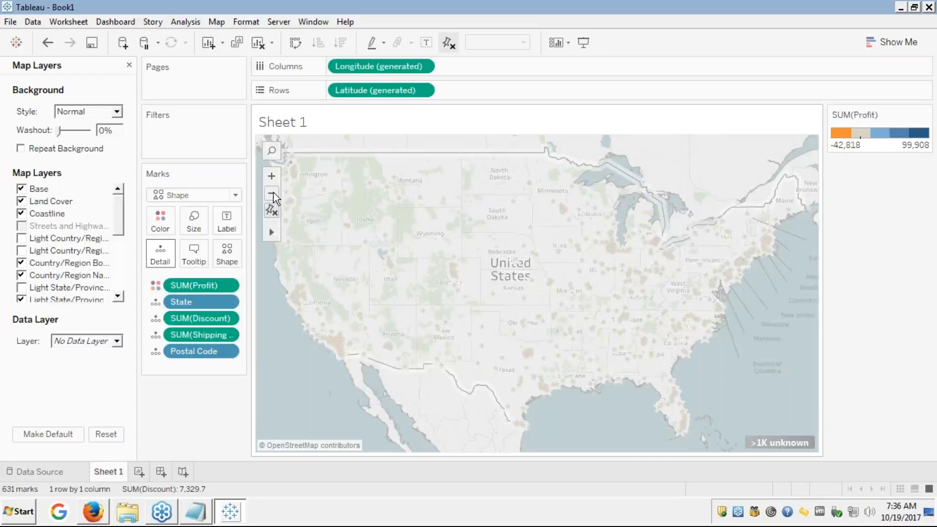
left_click(272, 193)
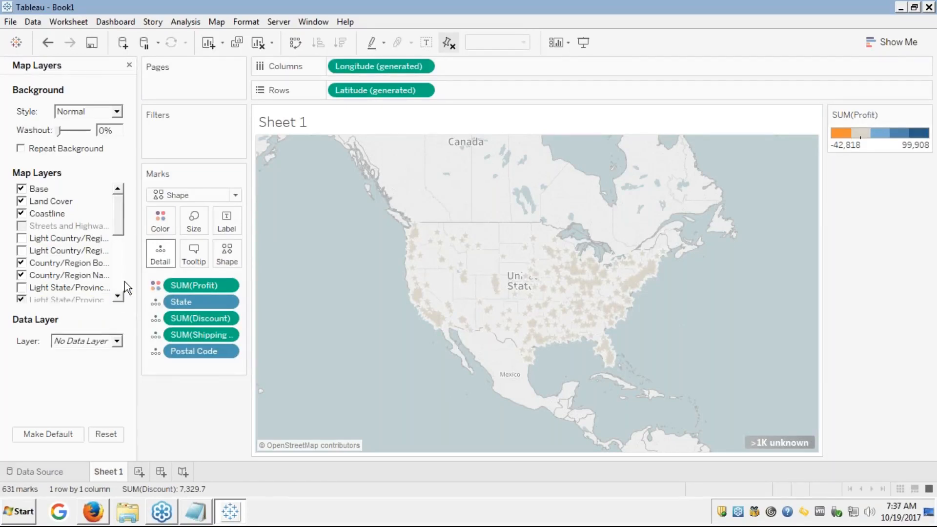
Step: Look through the full list of available map layers
left_click(118, 296)
left_click(118, 296)
left_click(118, 297)
left_click(118, 296)
left_click(119, 296)
left_click(118, 296)
left_click(119, 296)
left_click(118, 296)
left_click(119, 297)
left_click(119, 296)
left_click(119, 296)
scroll(119, 205, "up", 4)
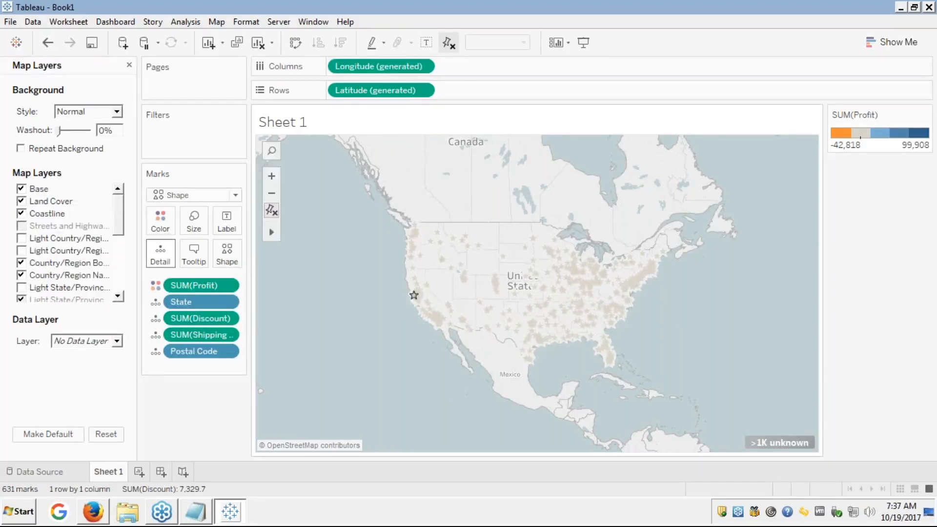
Step: Turn on the Streets and Highways and Light State/Province Borders layers with the map centered on Kansas and Missouri
left_click(271, 177)
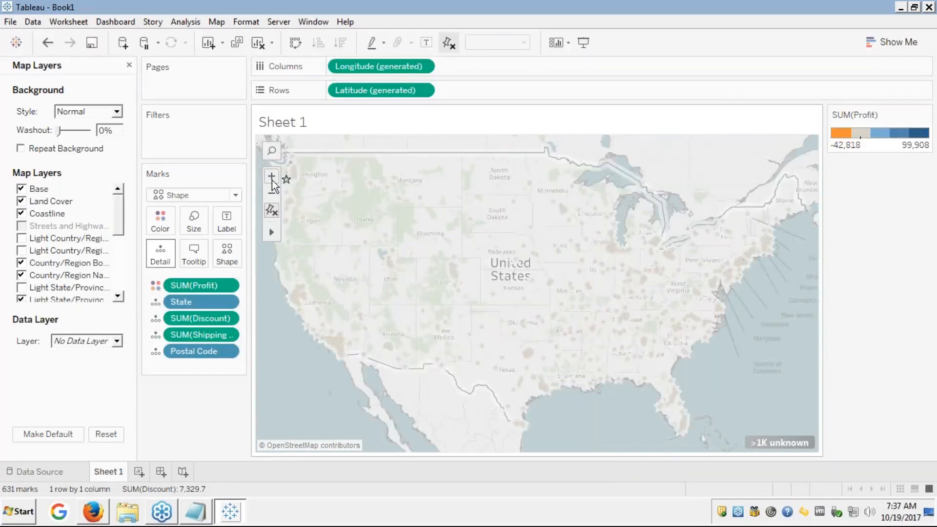
left_click(272, 177)
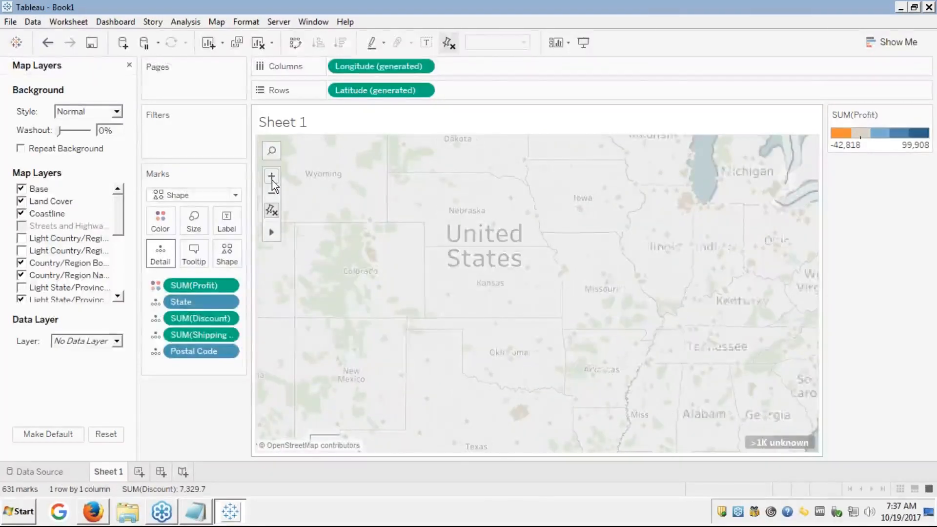
left_click(272, 176)
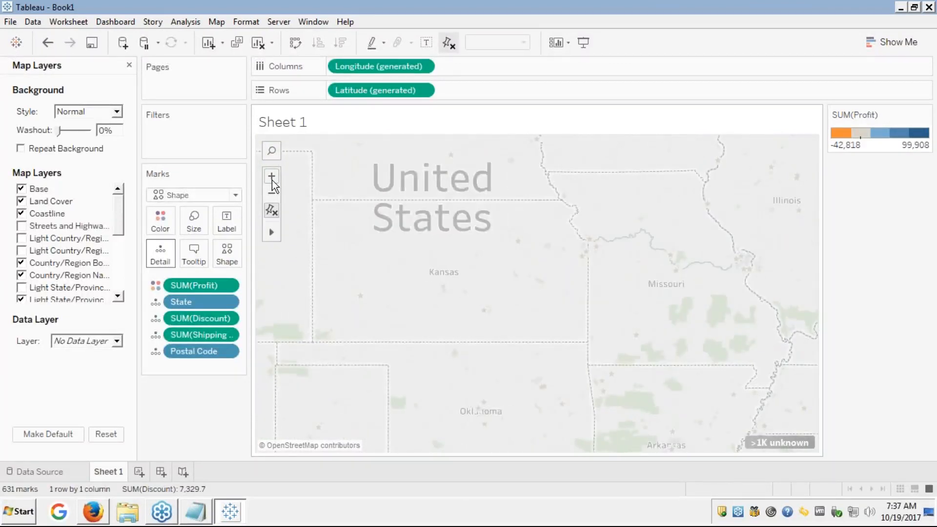
left_click(271, 177)
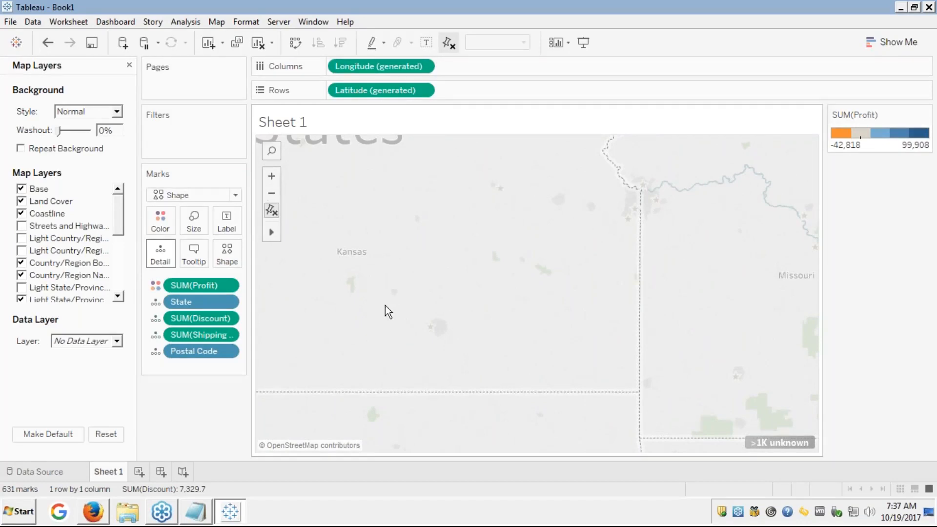
left_click(21, 226)
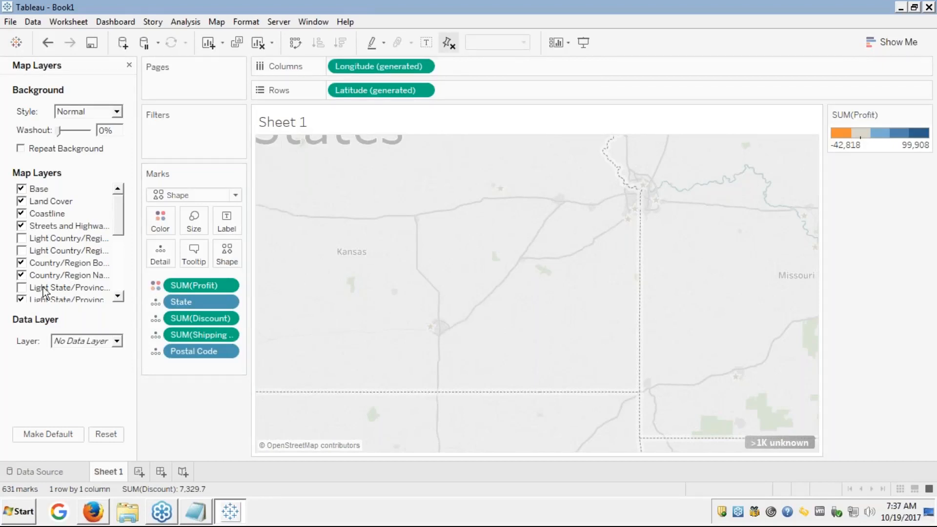
left_click(21, 288)
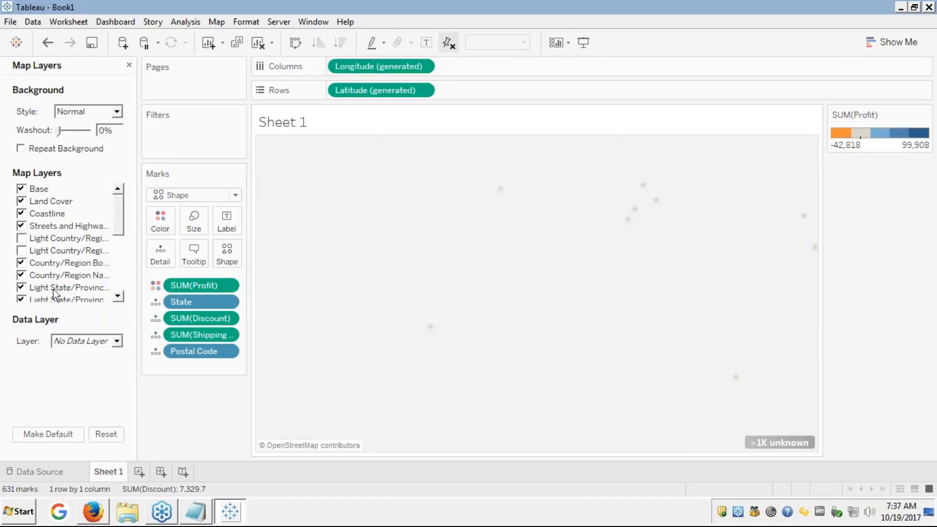
Step: Turn on the US Metro Boundaries layer on the Kansas and Missouri map
left_click(119, 296)
left_click(119, 296)
left_click(118, 297)
left_click(119, 297)
left_click(119, 296)
left_click(118, 296)
left_click(118, 297)
left_click(119, 296)
left_click(118, 297)
left_click(118, 296)
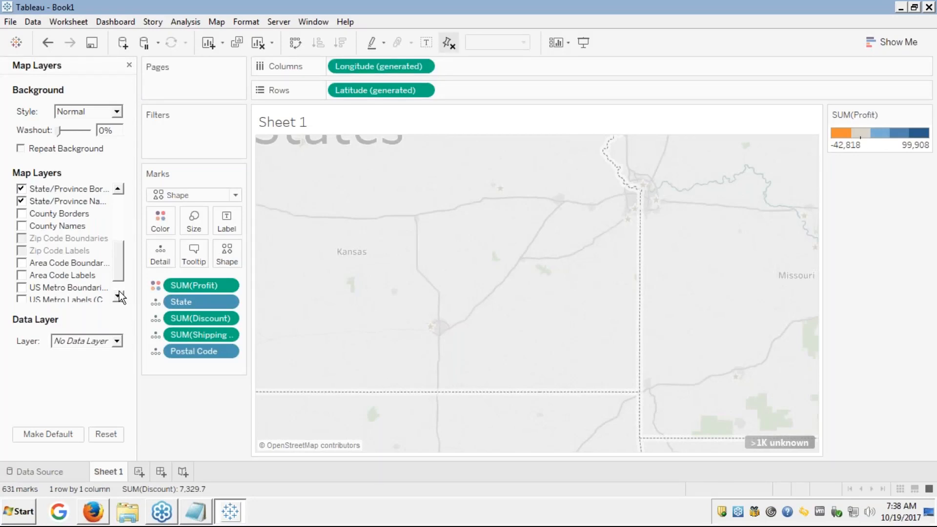
left_click(119, 296)
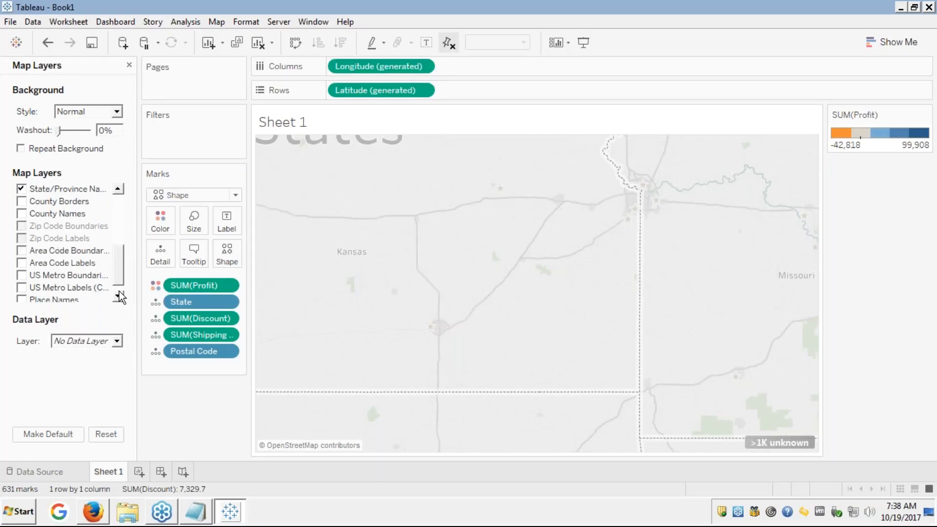
left_click(24, 276)
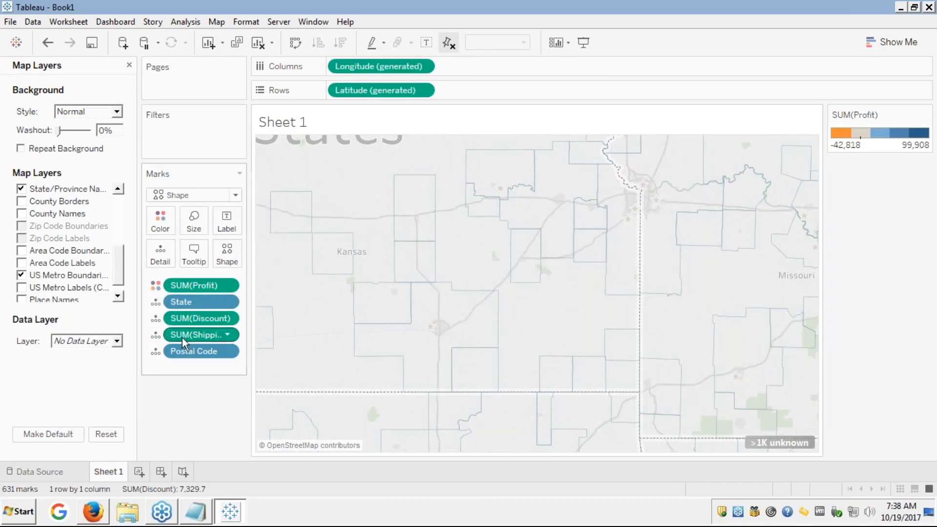
Step: Add the Place Names and US Metro Labels layers to the map
left_click(117, 296)
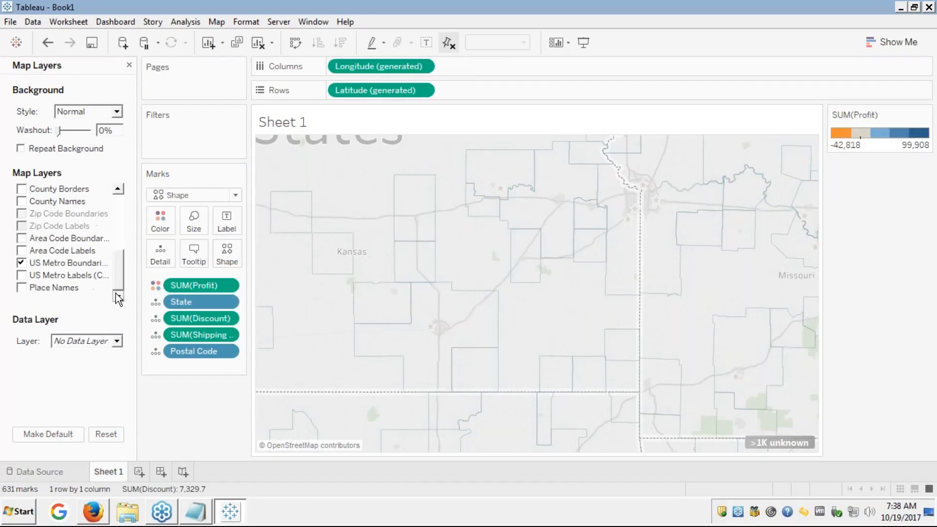
left_click(21, 288)
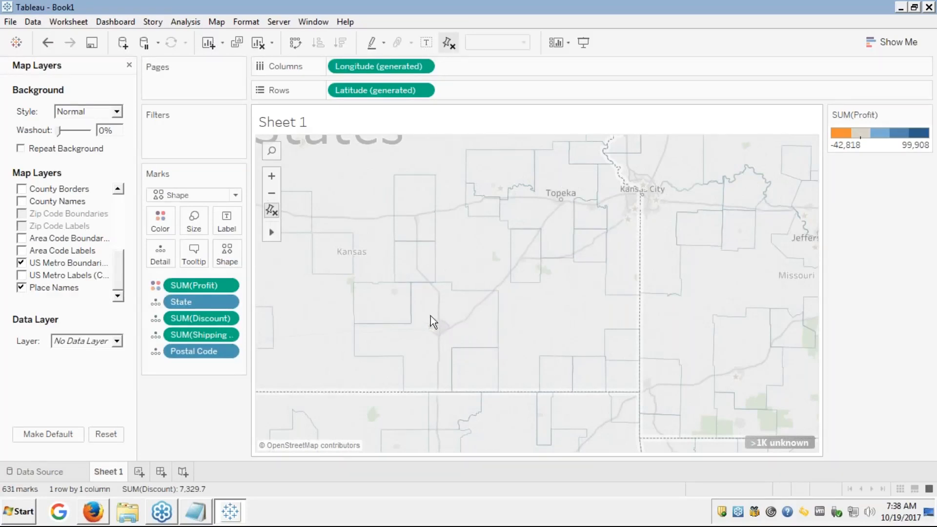
left_click(21, 276)
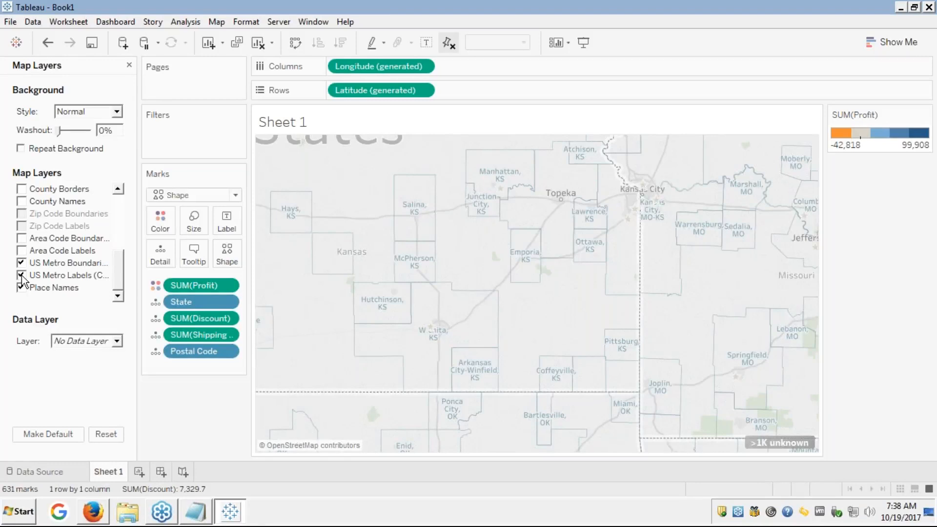
Step: Set the data layer to Population Growth % 2016-2021 and review the other data layer choices and the color legend
left_click(118, 342)
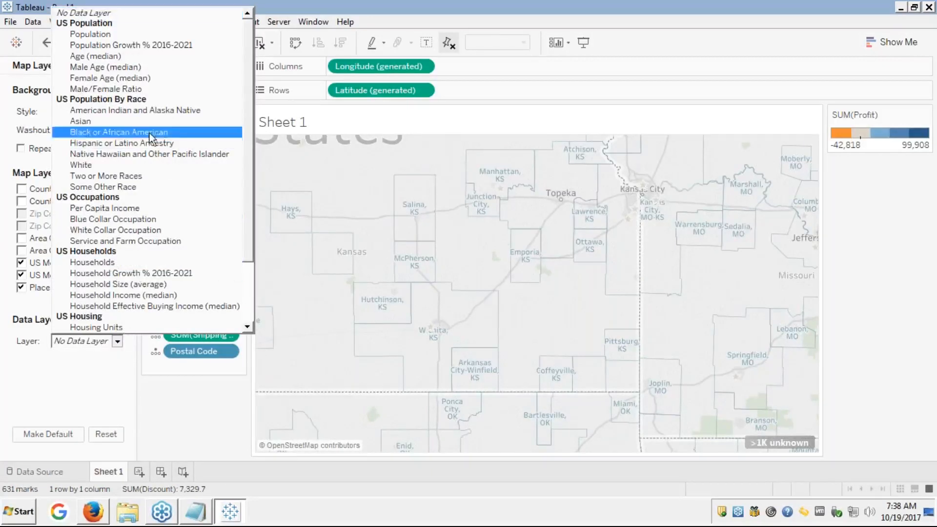
left_click(155, 42)
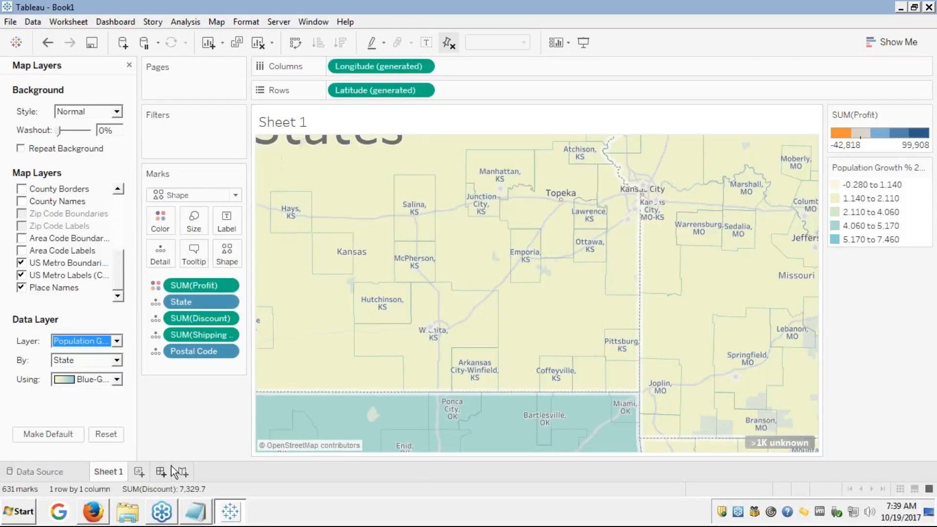
left_click(118, 341)
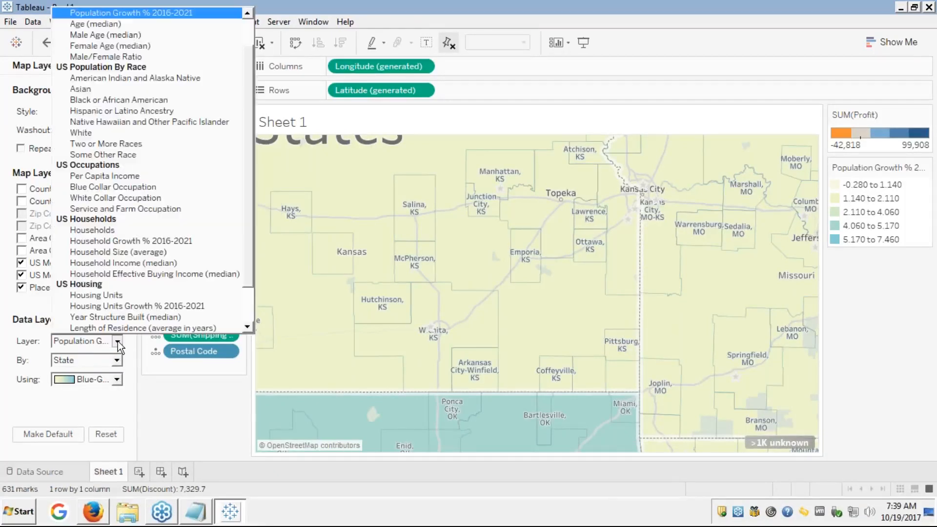
left_click(118, 341)
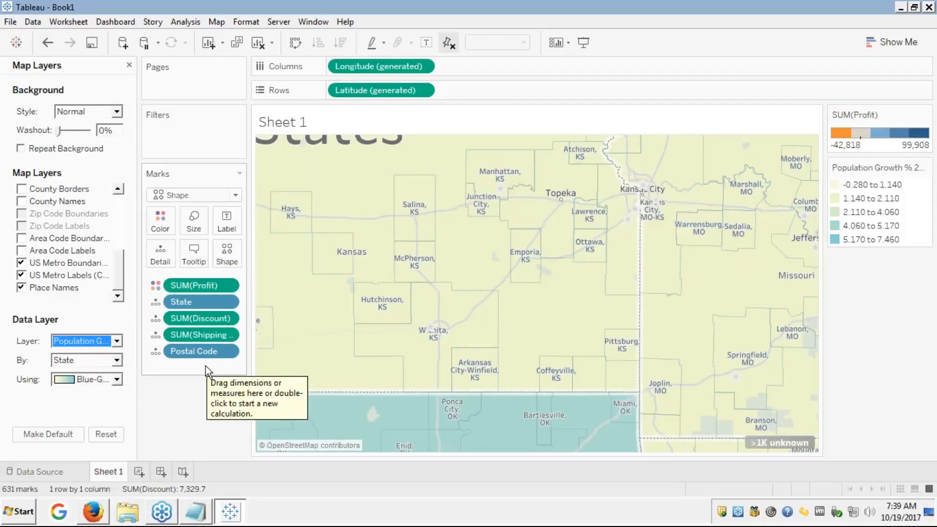
left_click(858, 187)
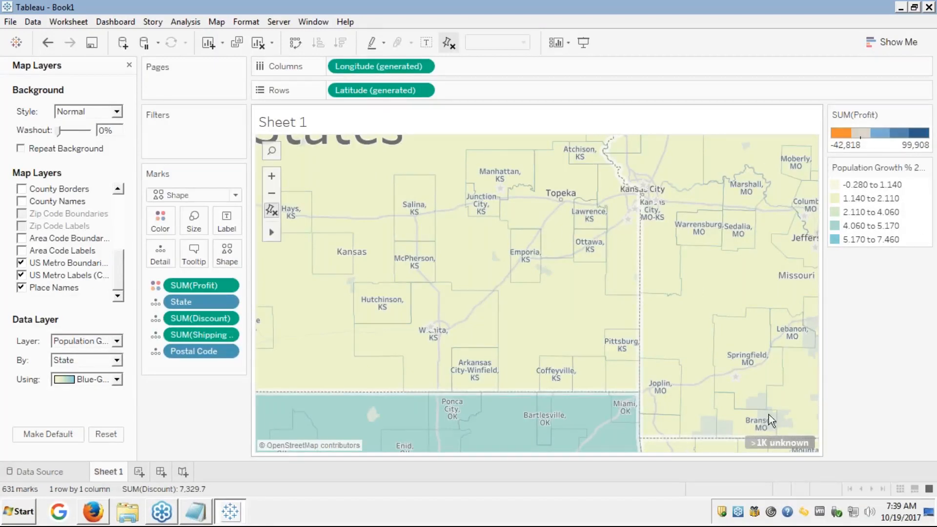
Step: Zoom the map out until the whole contiguous United States is in view
left_click(271, 195)
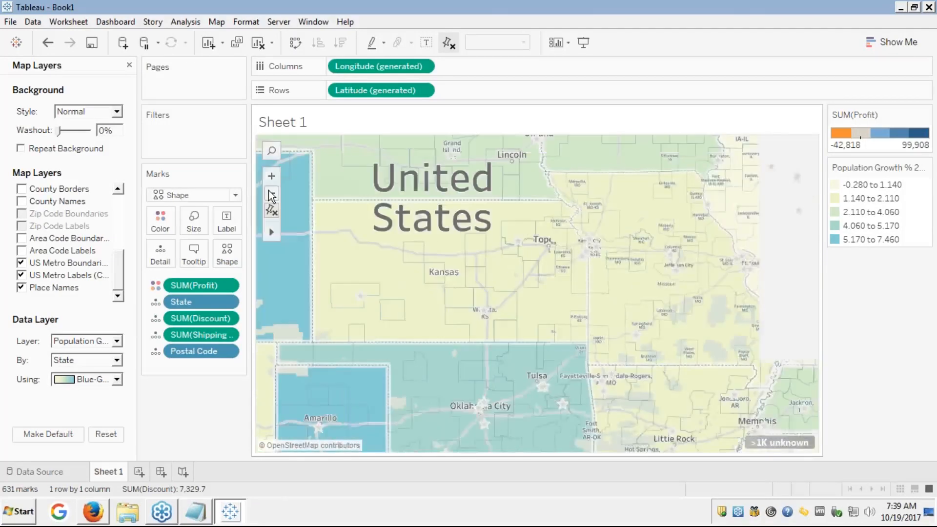
left_click(272, 196)
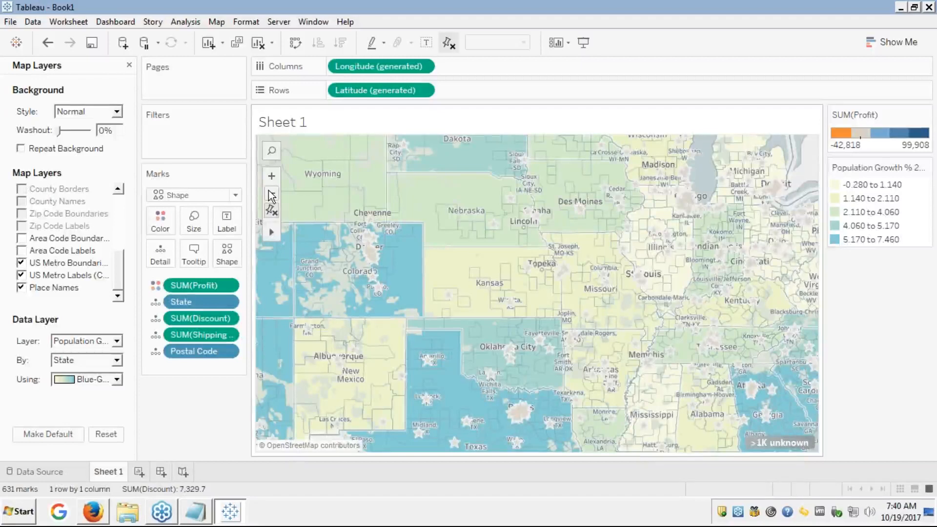
left_click(272, 195)
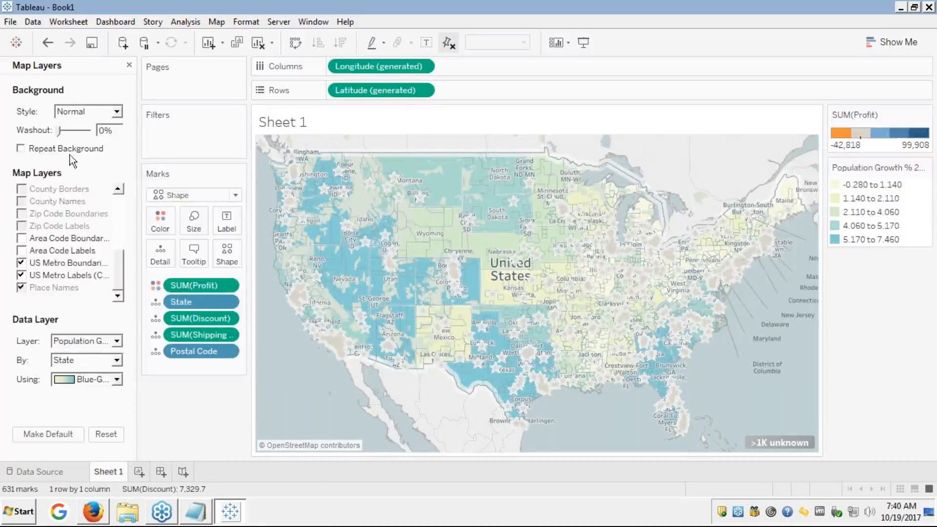
Step: Switch to Firefox and view the Module 6 slides full screen from slide 13, Mapping - Layered View, to slide 15, Editing Unrecognized Location
left_click(94, 513)
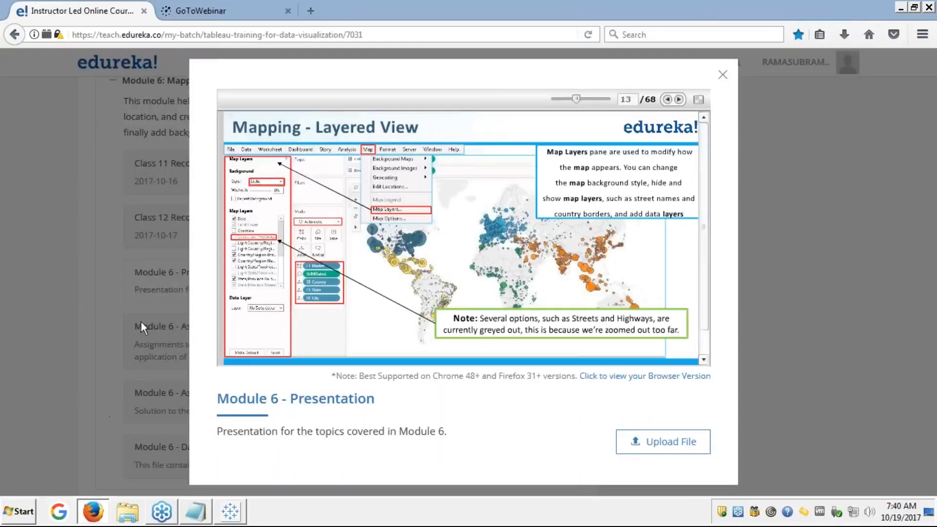
left_click(699, 101)
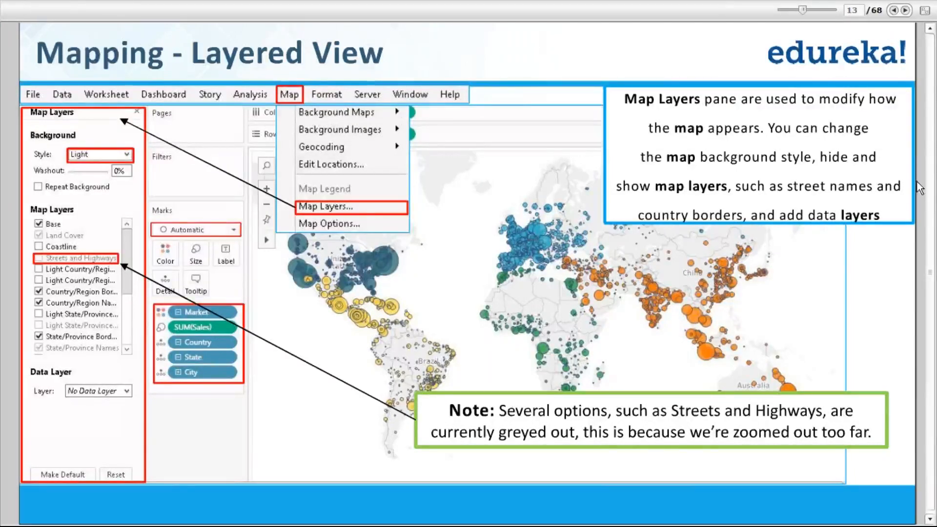
key("Escape")
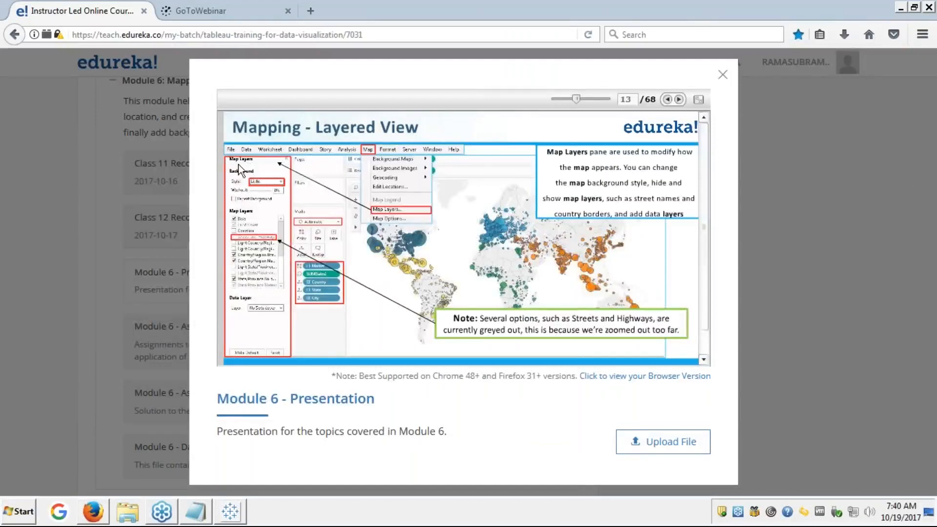
left_click(699, 99)
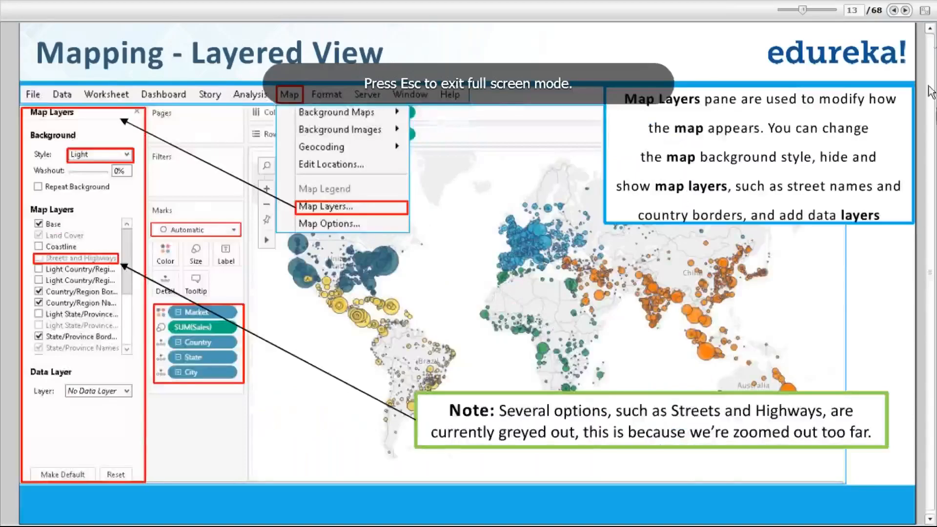
left_click(906, 11)
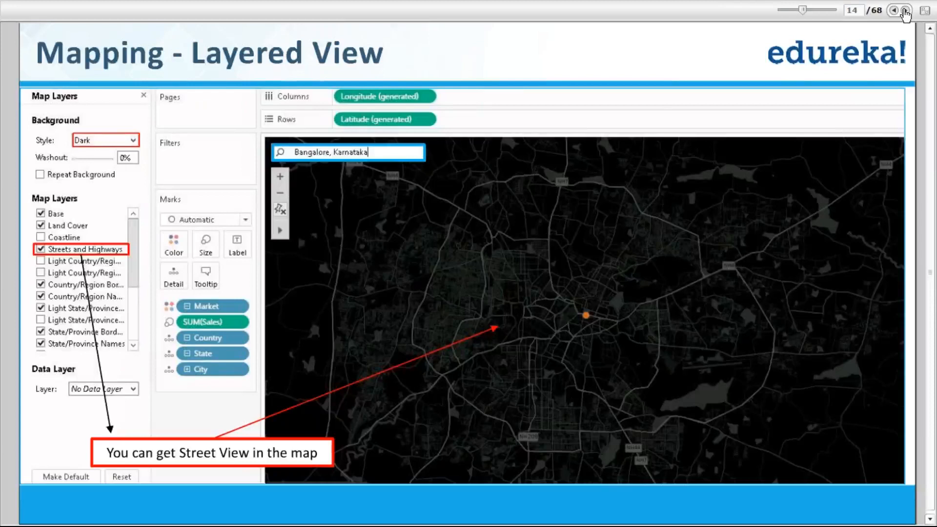
left_click(906, 11)
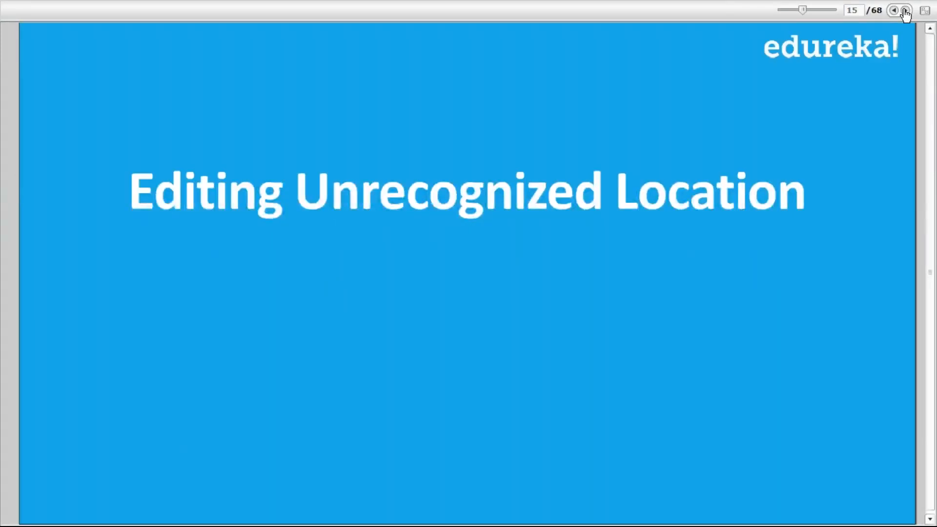
key("alt+Tab")
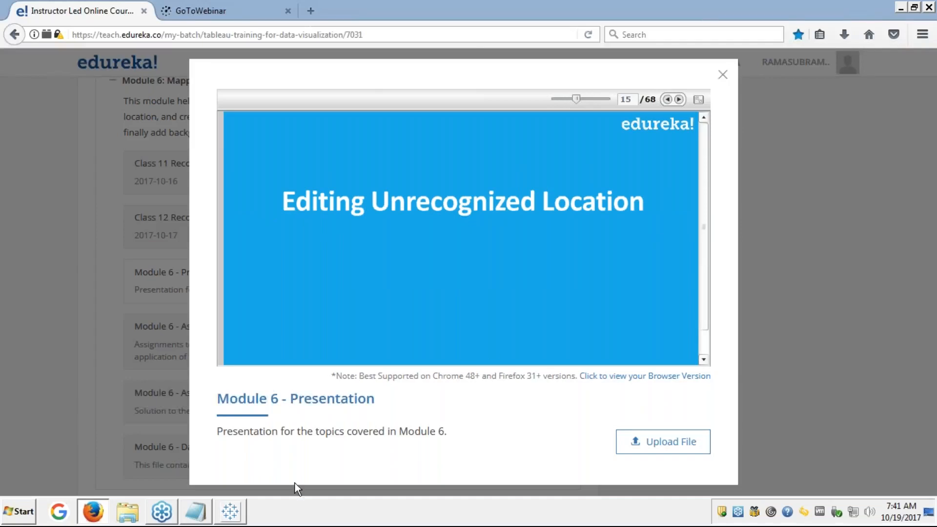
Step: Switch back to Tableau and review the choices for handling the unknown Postal Code locations, then dismiss them
left_click(231, 519)
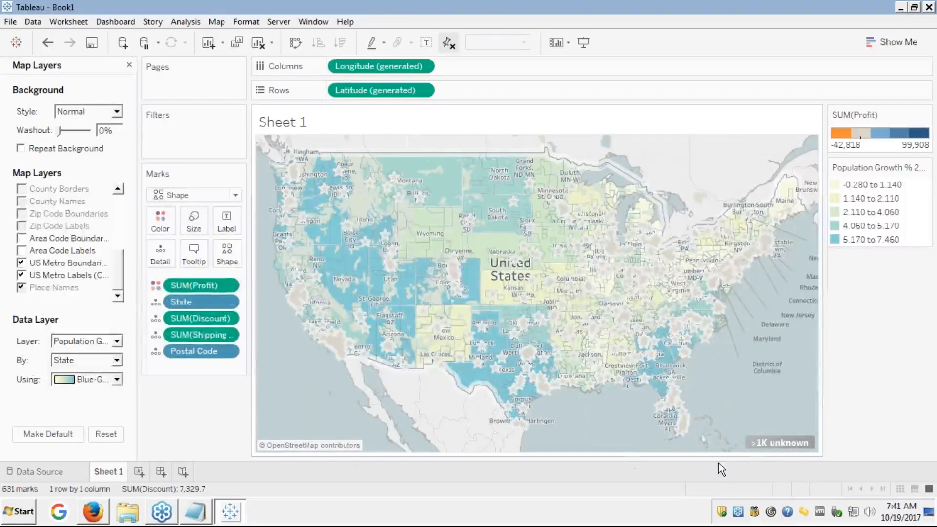
mouse_move(775, 441)
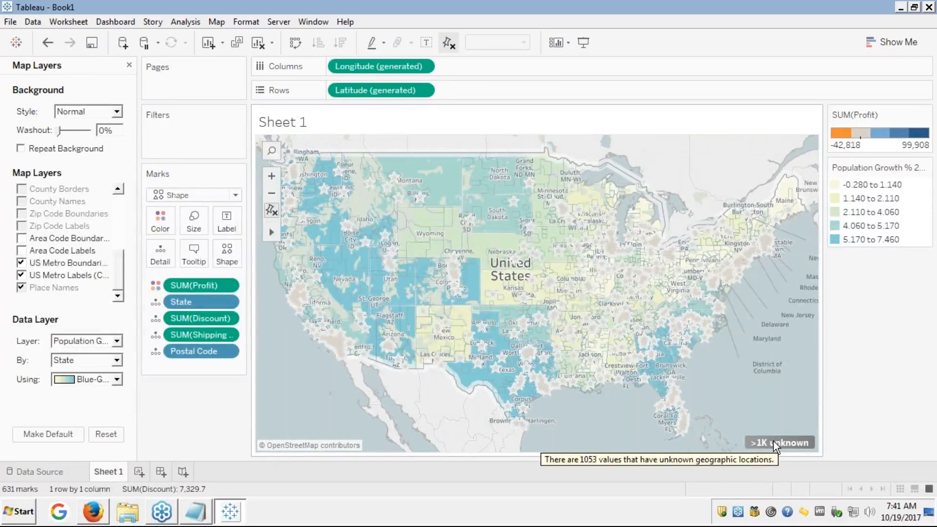
left_click(774, 442)
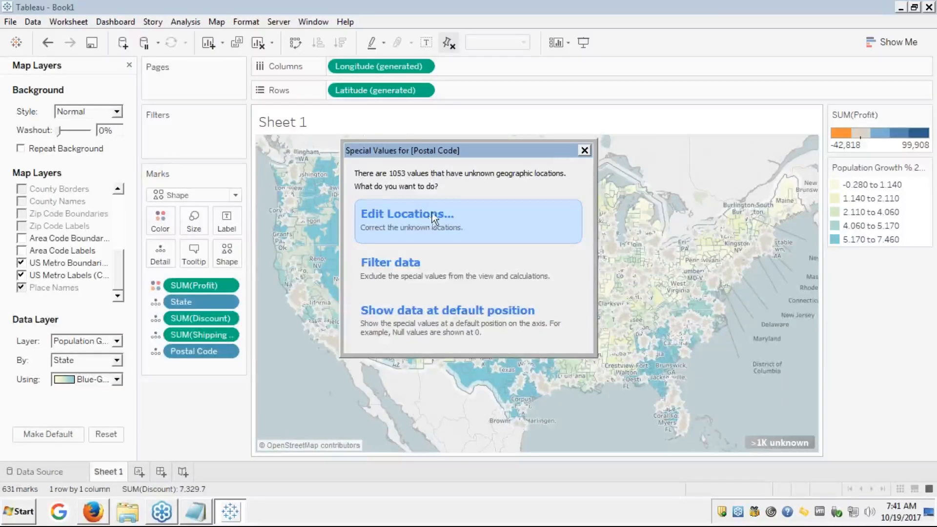
left_click(585, 148)
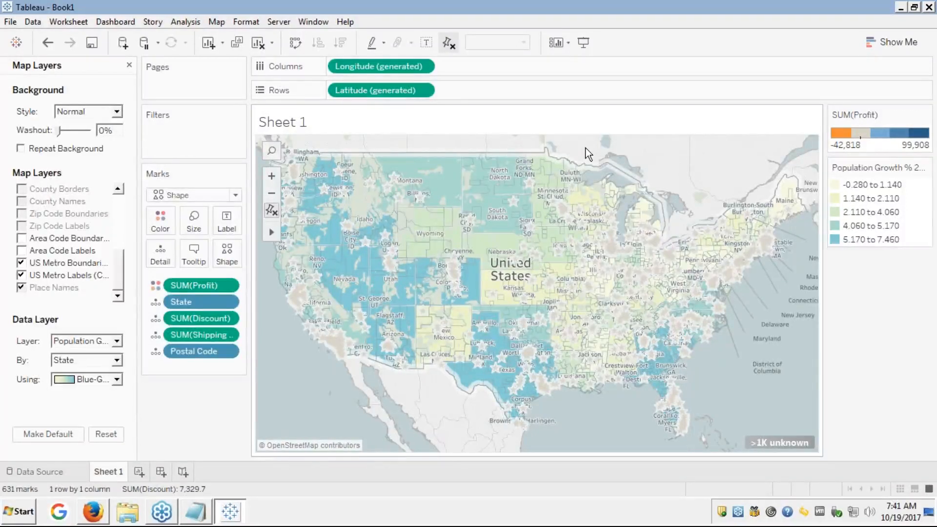
Step: Open Edit Locations for the unknown Postal Code values and examine the ZIP code matches through the end of the list
mouse_move(679, 270)
left_click(773, 441)
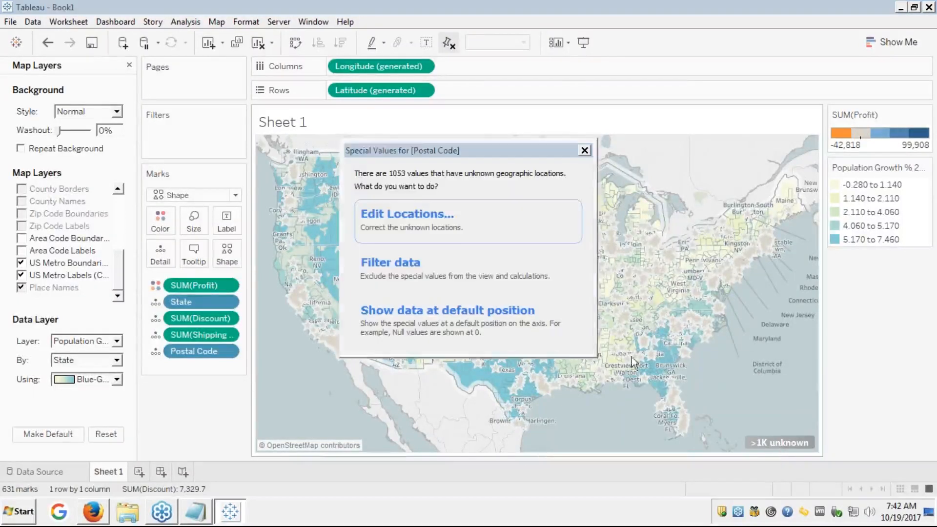
left_click(417, 216)
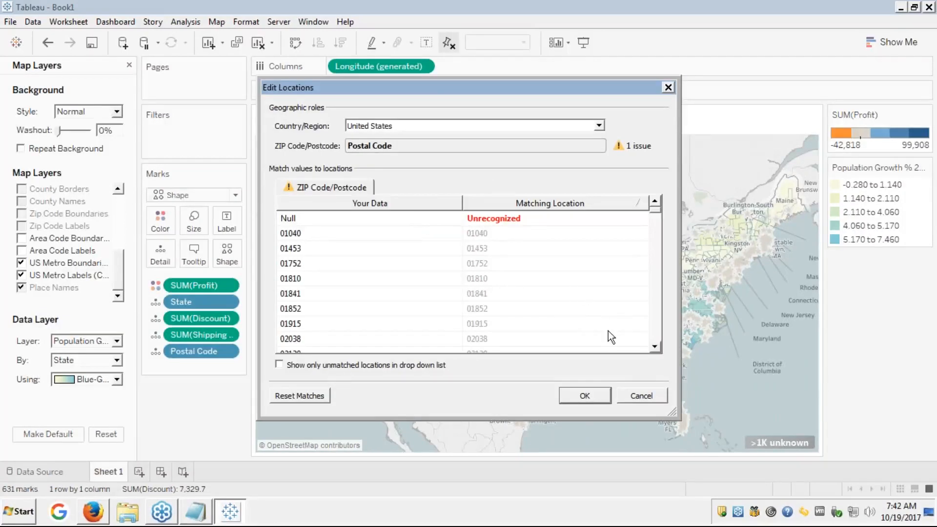
left_click(656, 334)
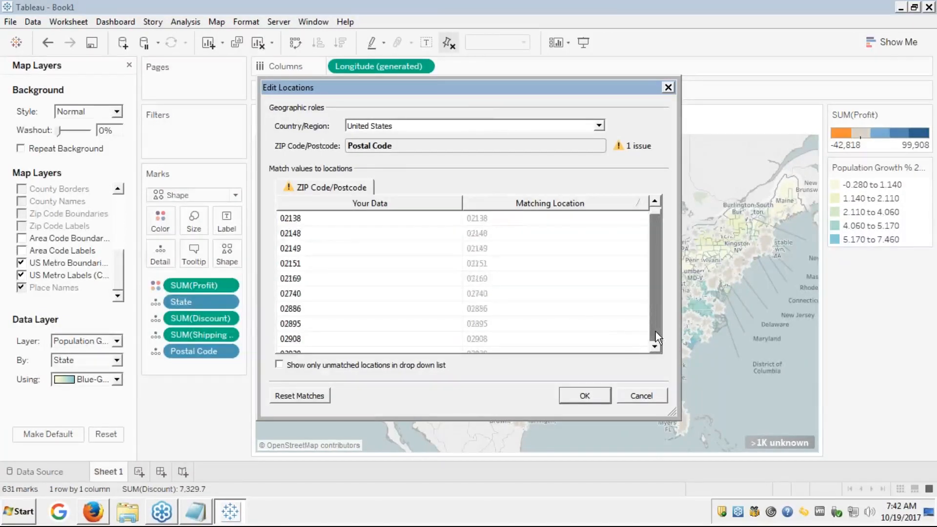
left_click(656, 332)
left_click(655, 332)
left_click(655, 332)
left_click(656, 332)
left_click(655, 332)
left_click(655, 332)
left_click(655, 332)
left_click(655, 332)
left_click(653, 289)
left_click(652, 289)
left_click(654, 306)
left_click(654, 315)
left_click(653, 322)
left_click(654, 335)
left_click(654, 335)
left_click(655, 335)
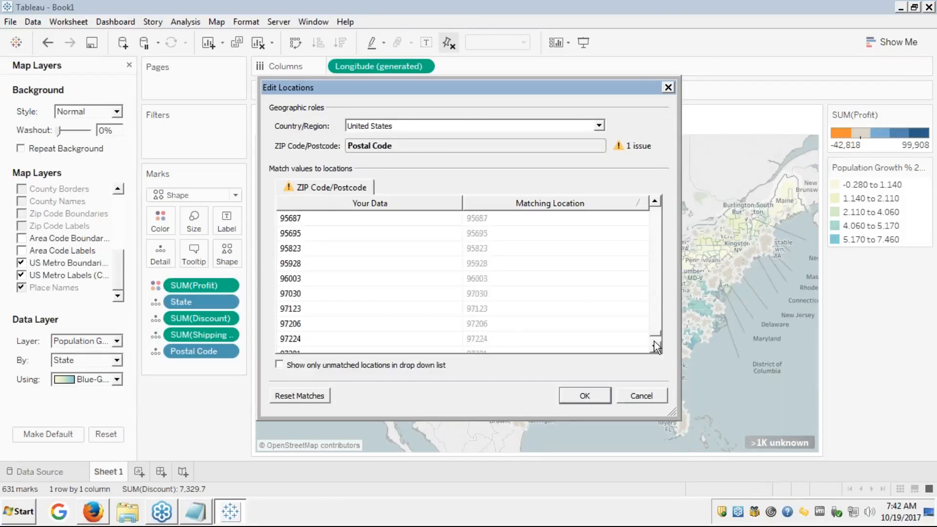
left_click(654, 345)
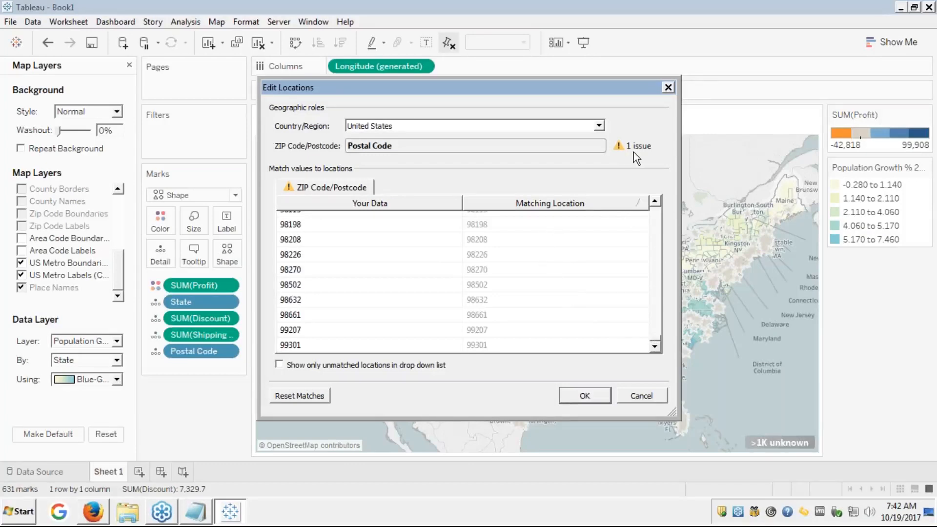
left_click(654, 209)
left_click_drag(655, 209, 655, 209)
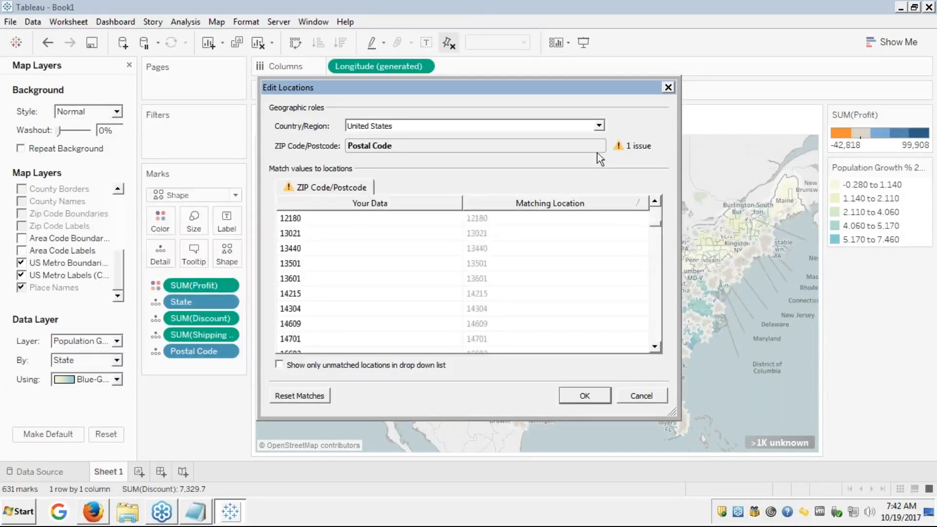
Step: Check the Country/Region options for the Postal Code locations and close Edit Locations without changing anything
left_click(600, 127)
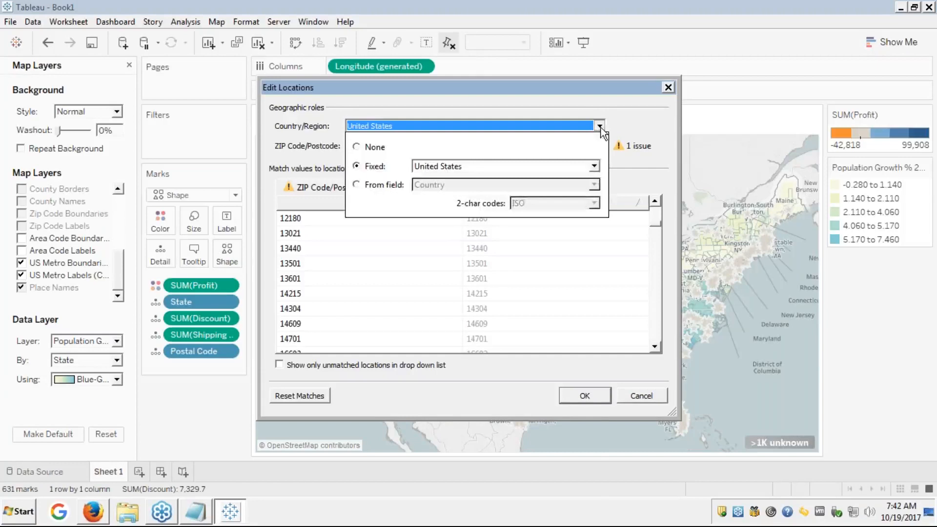
left_click(595, 167)
left_click(594, 168)
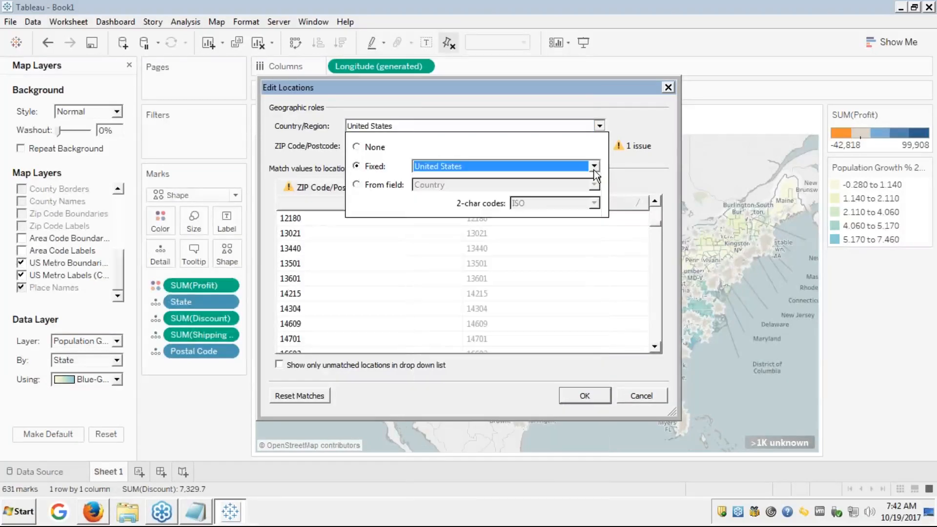
left_click(643, 119)
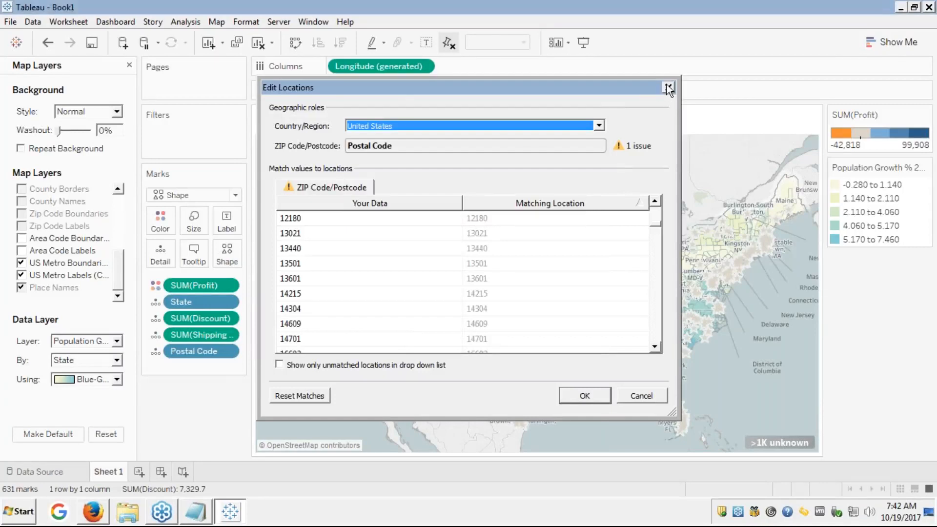
left_click(669, 87)
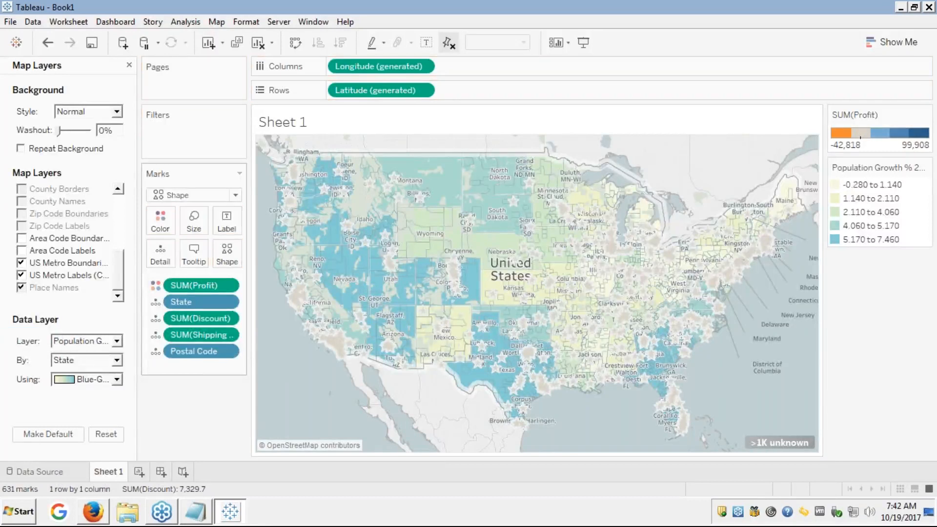
Step: Remove Postal Code from the Marks card and open Edit Locations for the unknown State values
left_click_drag(181, 350, 34, 336)
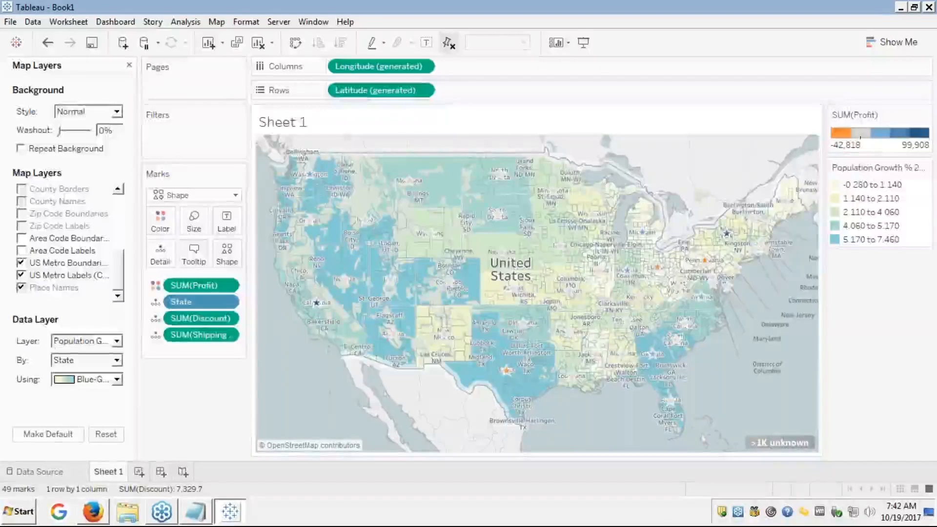
left_click(768, 439)
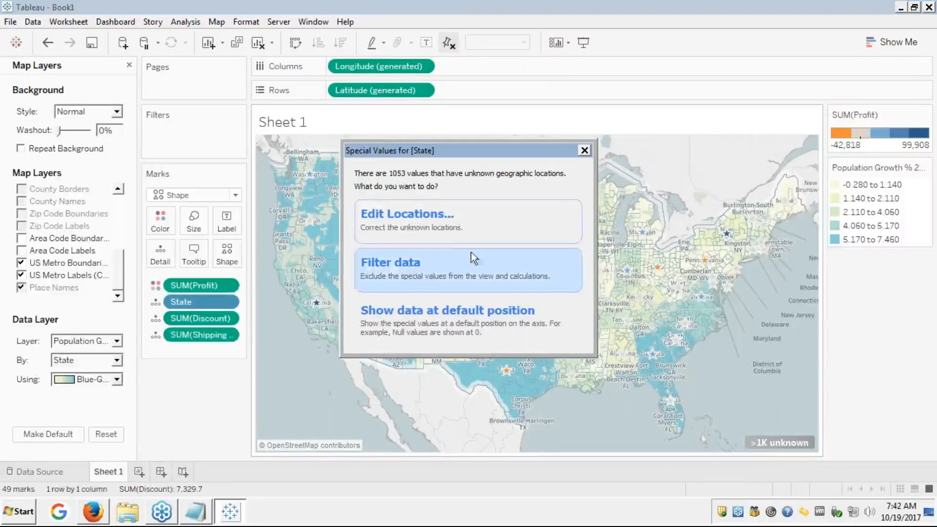
left_click(410, 218)
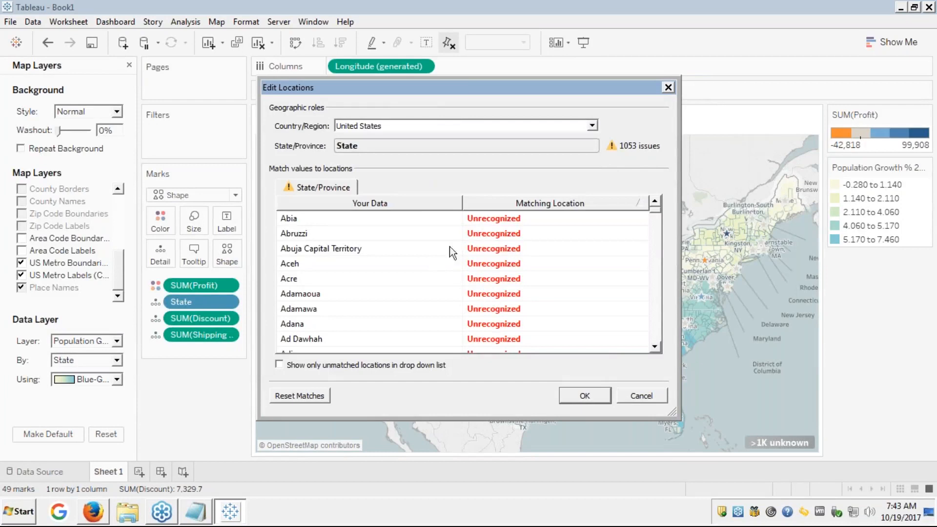
Step: Examine the matching location of each State value in the Edit Locations list, then close it without changes
left_click(654, 336)
left_click(654, 336)
left_click(654, 336)
left_click(654, 336)
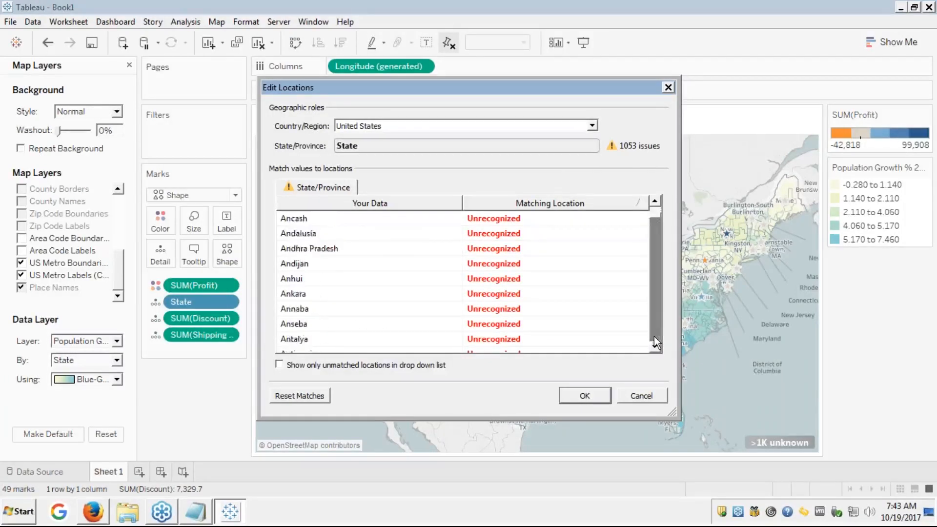
left_click(654, 336)
left_click(654, 336)
left_click(654, 336)
left_click(654, 336)
left_click(654, 336)
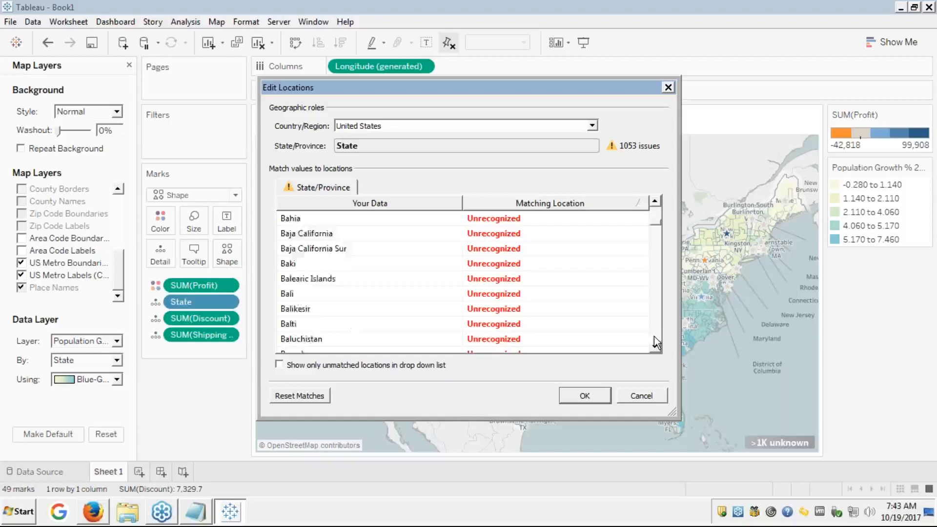
left_click(654, 336)
left_click(655, 336)
left_click(655, 336)
left_click(654, 336)
left_click(655, 336)
left_click(654, 336)
left_click(654, 336)
left_click(654, 336)
left_click(654, 336)
left_click(654, 335)
left_click(655, 336)
left_click(655, 336)
left_click(654, 336)
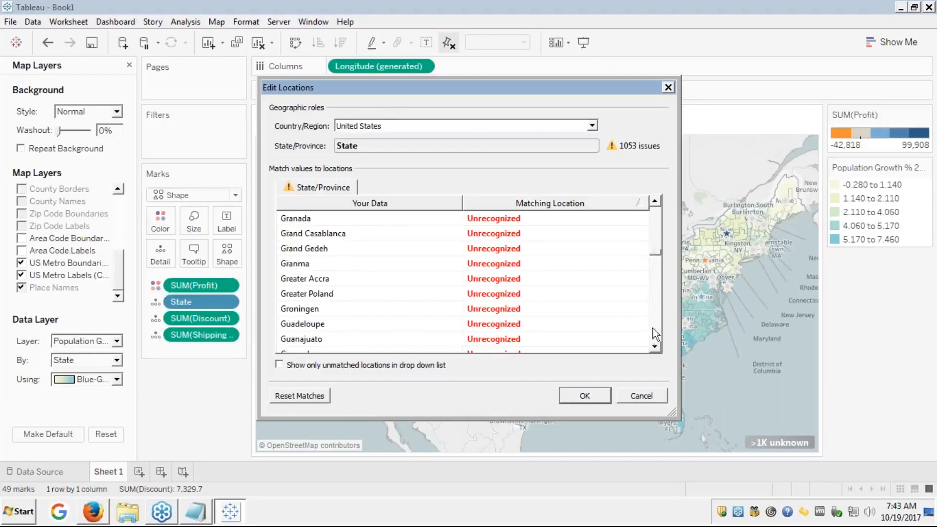
left_click(655, 218)
left_click(655, 217)
left_click(655, 218)
left_click(655, 217)
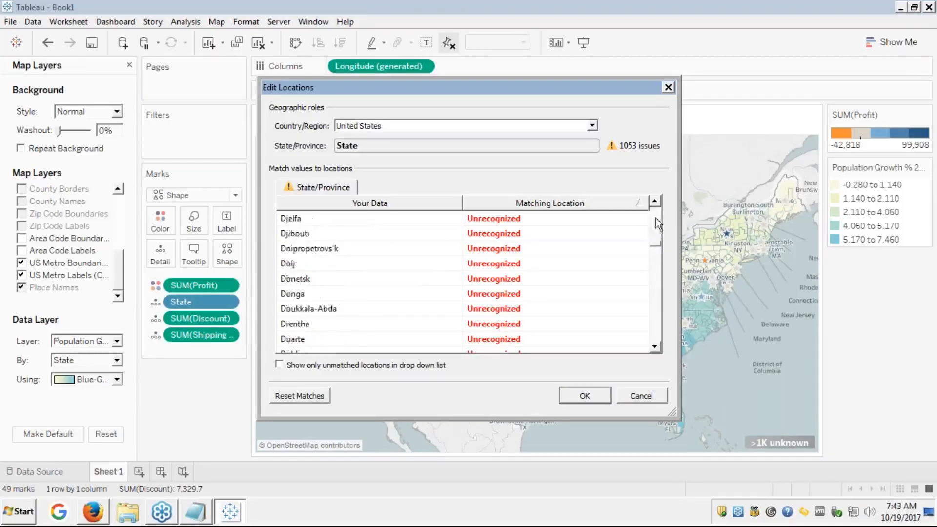
left_click(655, 218)
left_click(655, 217)
left_click(655, 217)
left_click(655, 217)
left_click(655, 217)
left_click(655, 218)
left_click(655, 209)
left_click(655, 209)
left_click(655, 209)
left_click(655, 209)
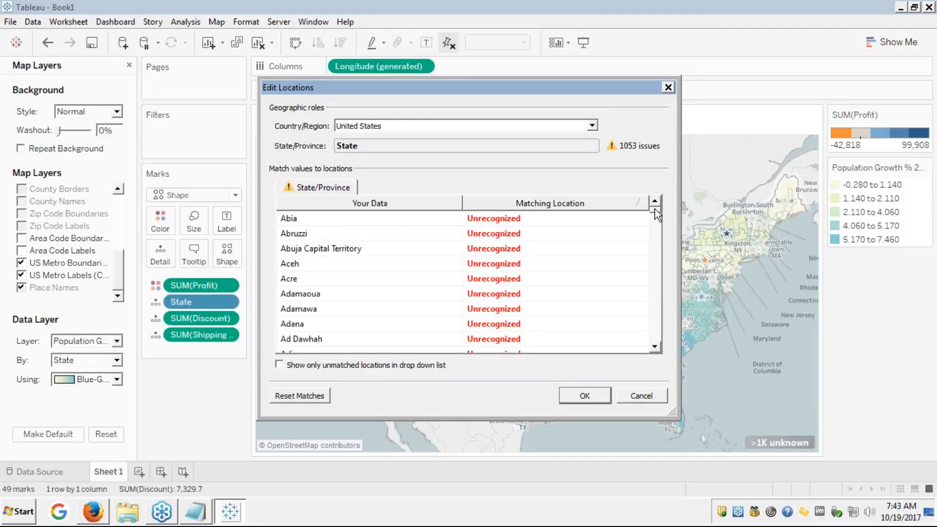
left_click(927, 188)
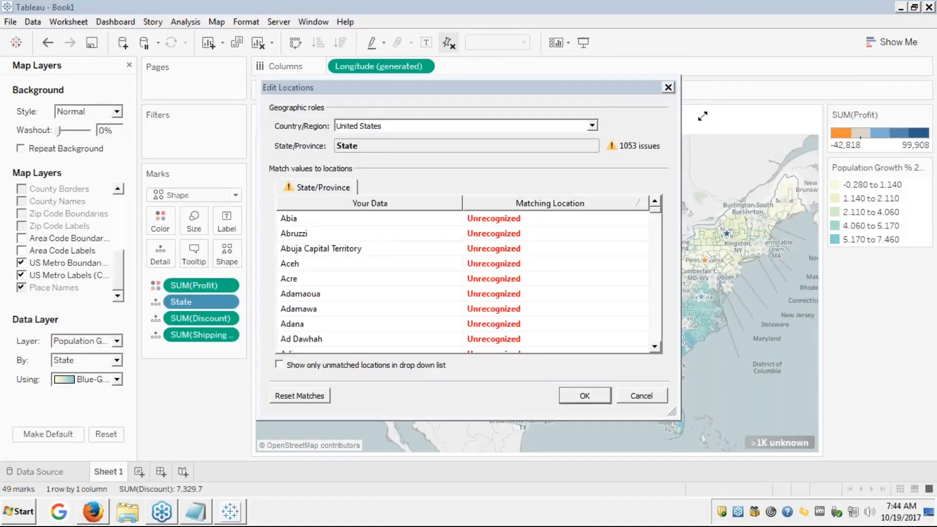
left_click(669, 88)
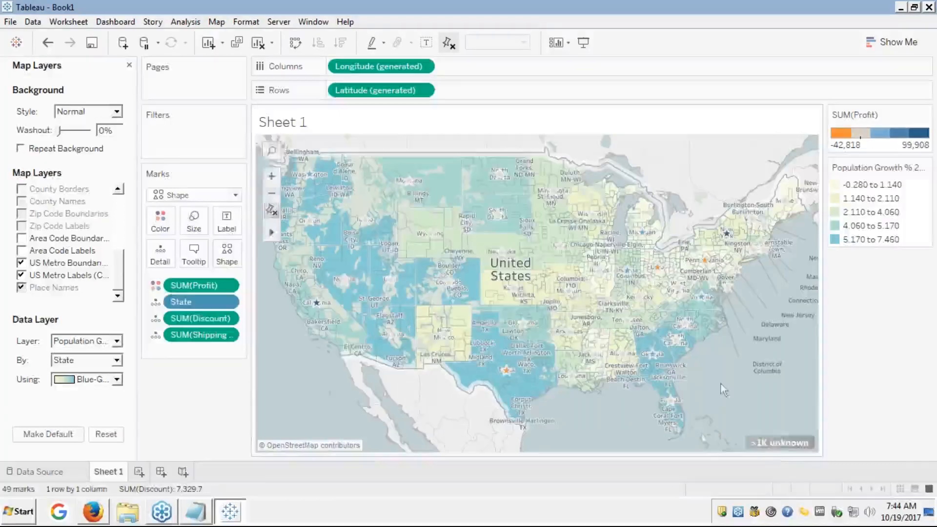
Step: Open Edit Locations for the unknown State values and search the possible matches for Abia with "ab"
left_click(776, 443)
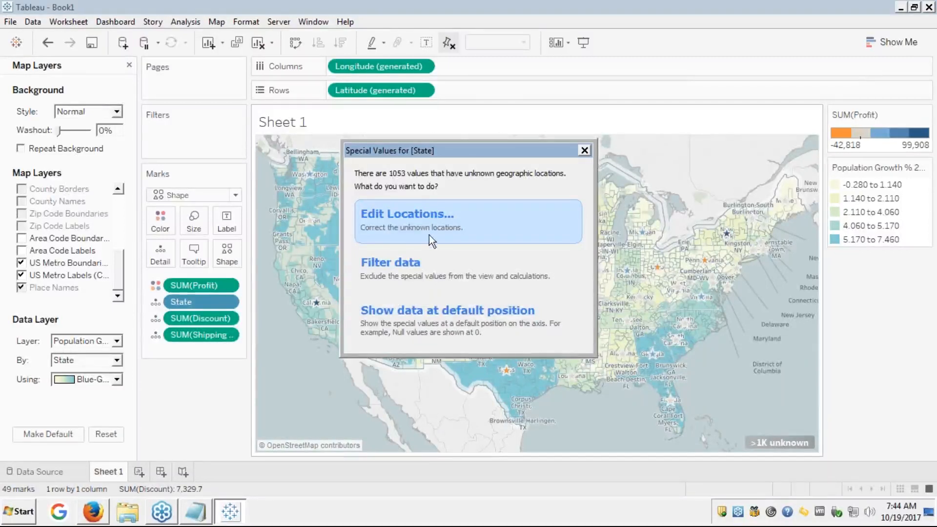
left_click(410, 217)
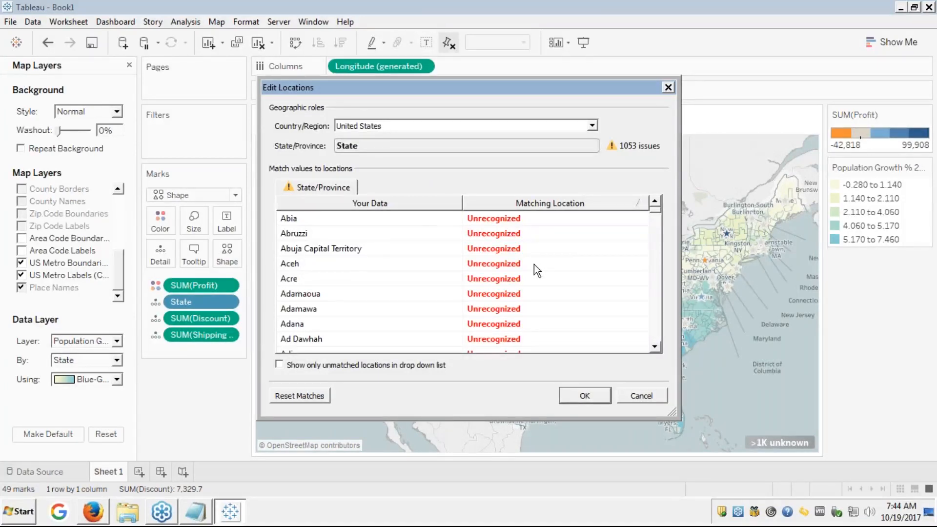
left_click(525, 218)
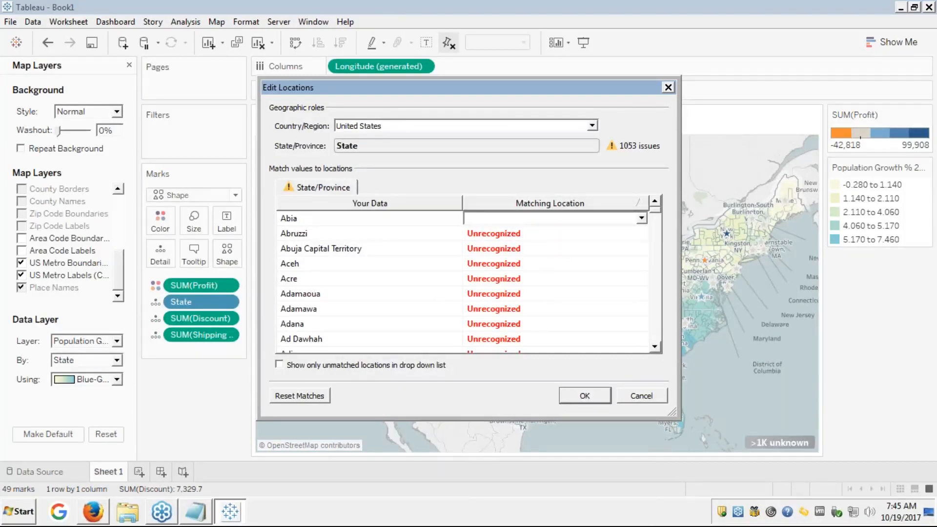
type("ab")
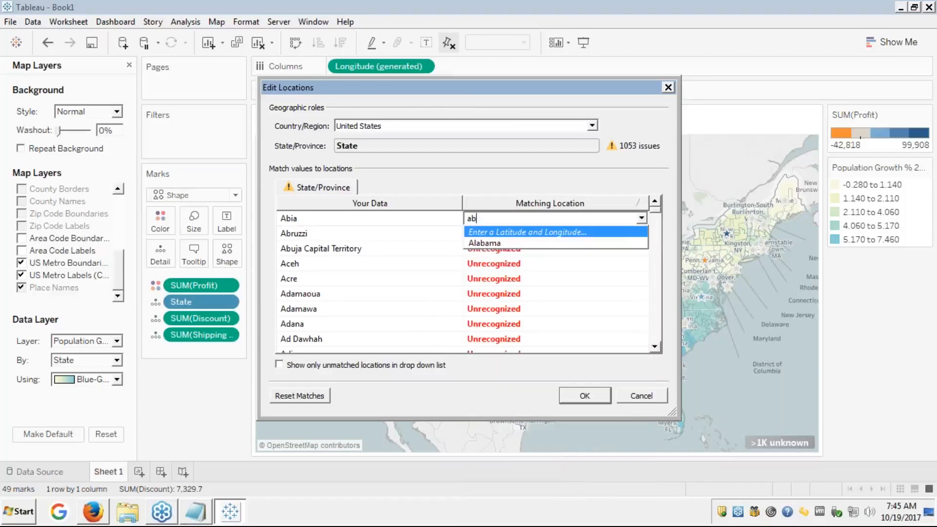
key("BackSpace")
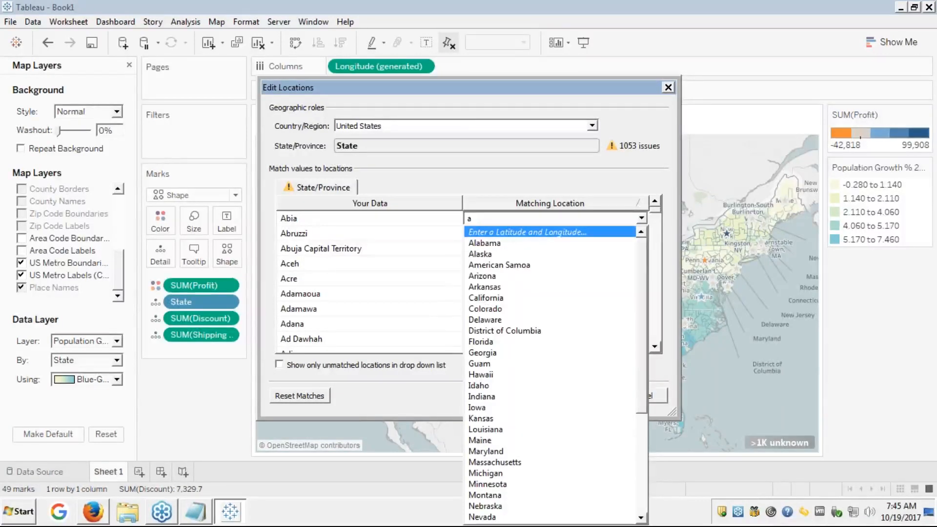
type("b")
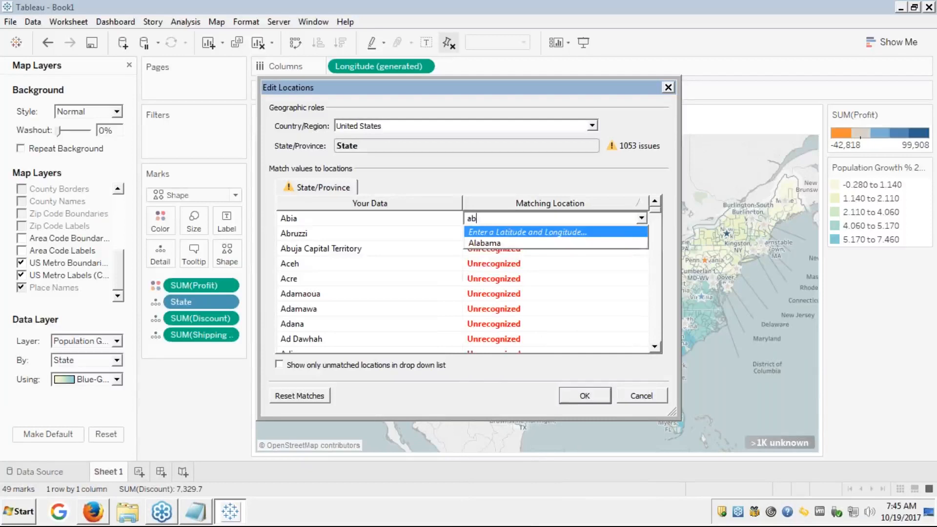
Step: View the latitude and longitude entry option for Abia, then cancel it and close Edit Locations without changes
left_click(529, 230)
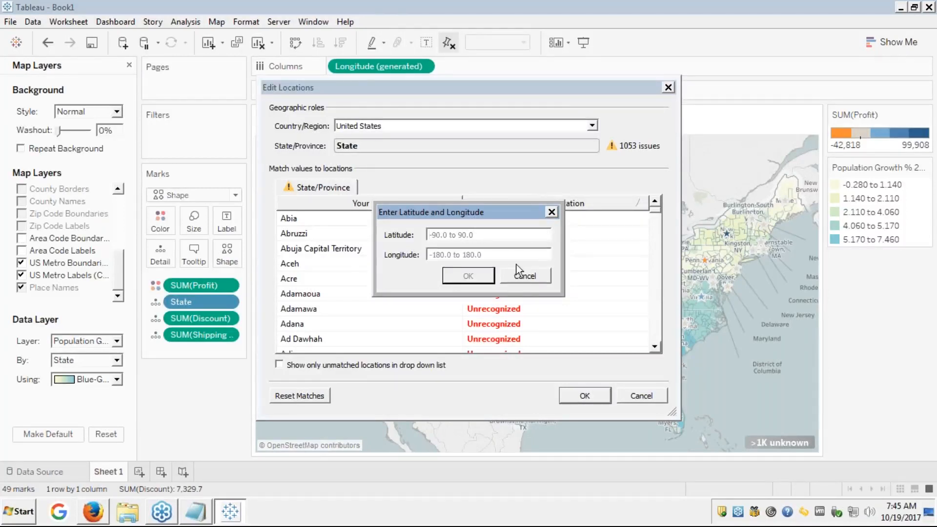
left_click(524, 276)
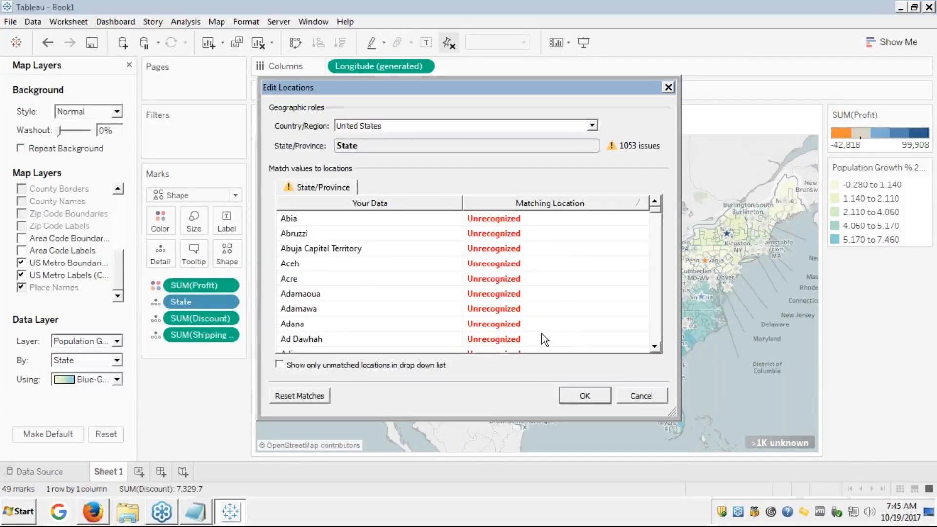
left_click(635, 395)
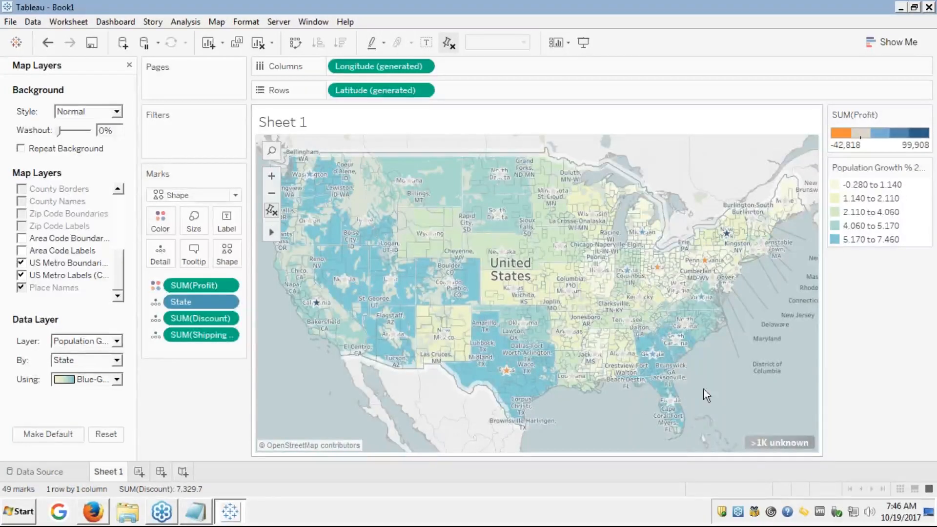
Step: Close the map layer settings and add the Country dimension to Detail on the Marks card
left_click(129, 66)
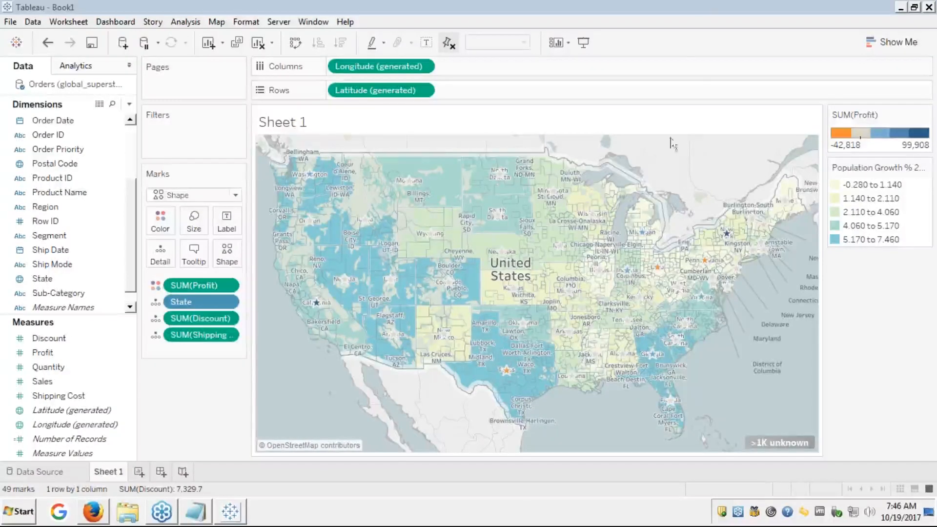
left_click(700, 122)
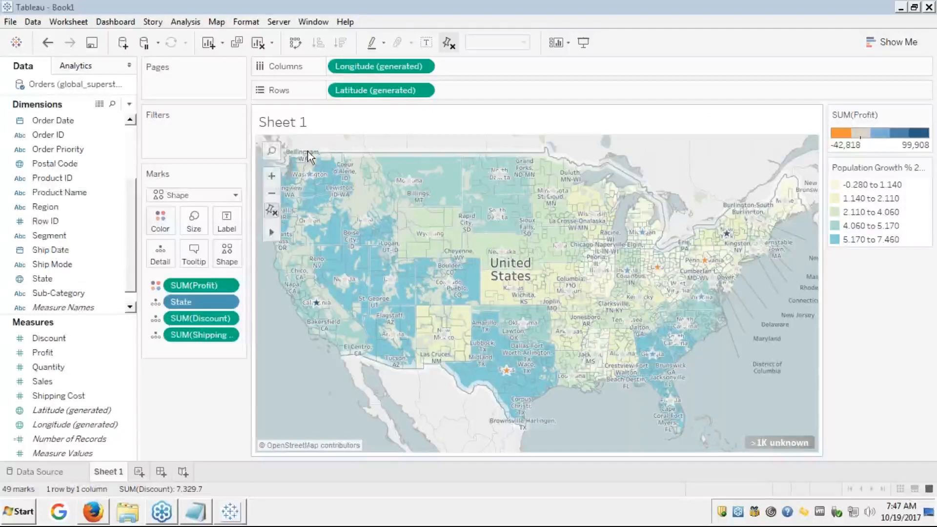
scroll(133, 141, "up", 2)
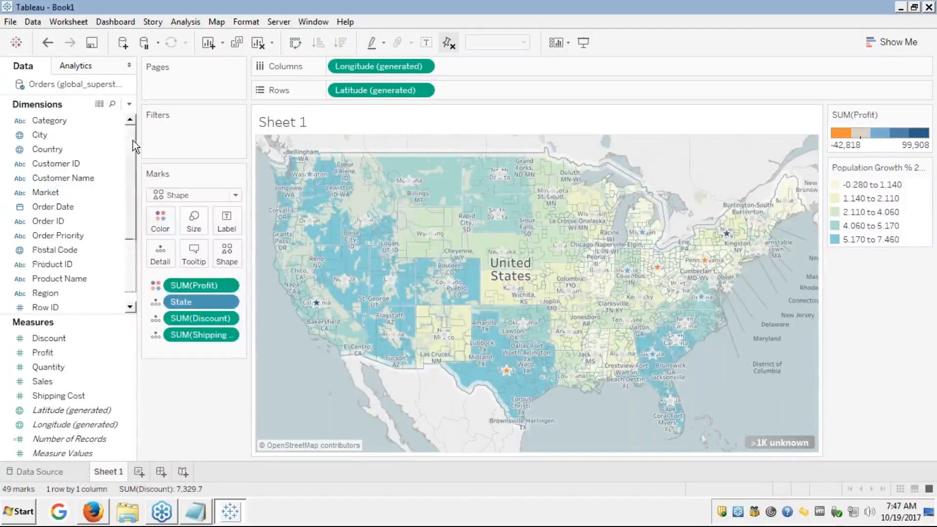
left_click(40, 180)
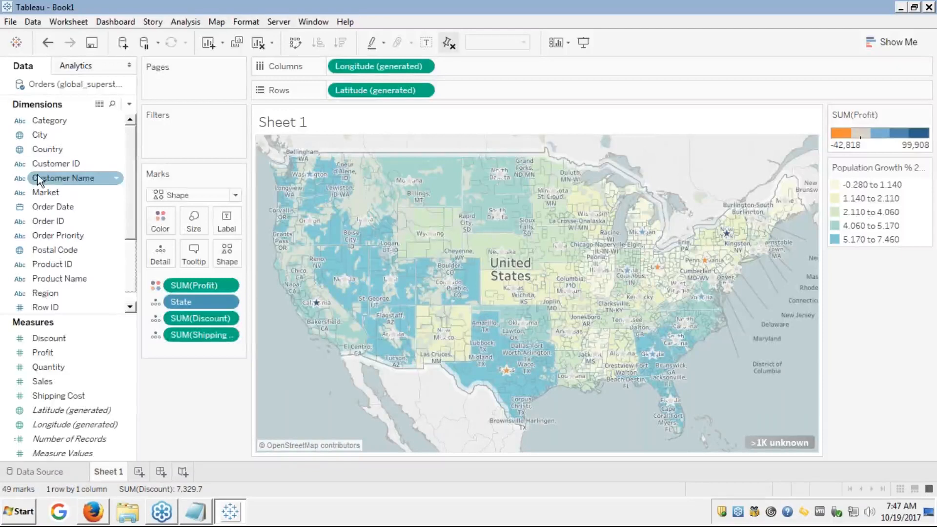
left_click(130, 307)
left_click(130, 307)
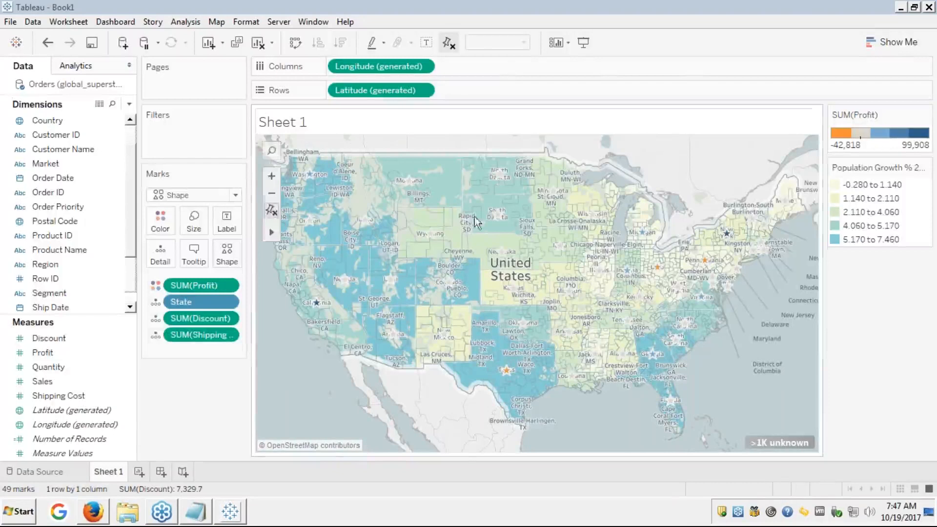
left_click(133, 289)
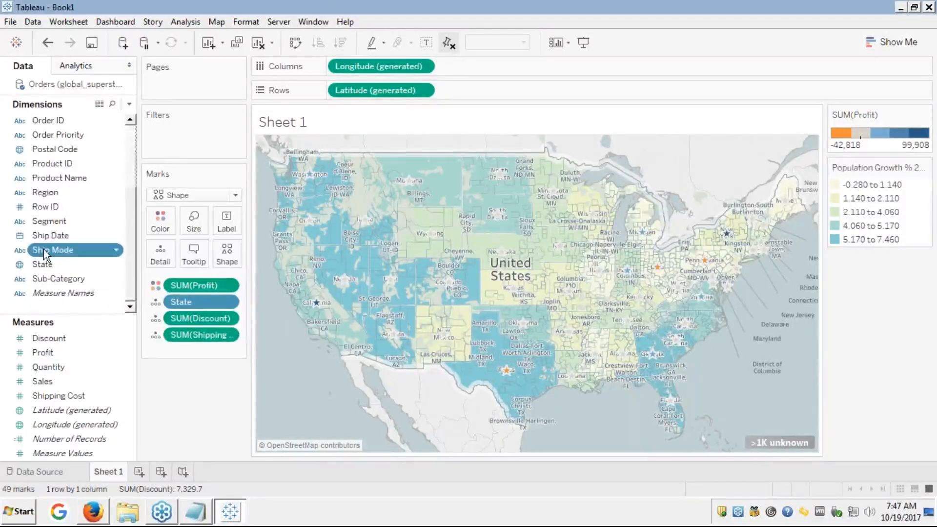
scroll(43, 249, "up", 3)
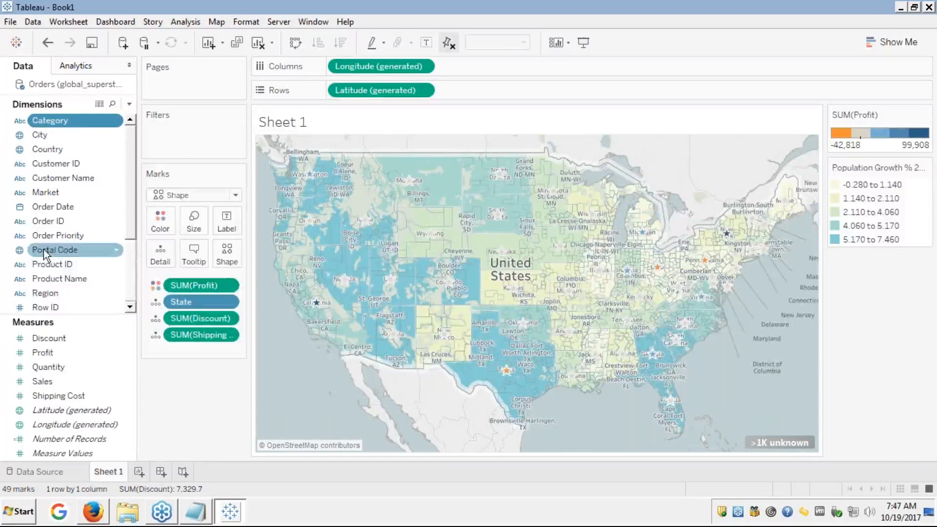
key("Down")
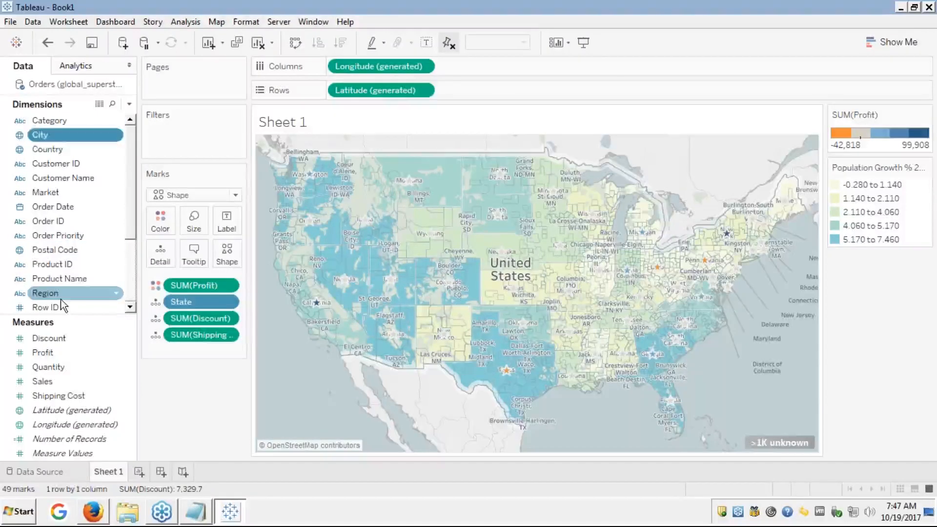
key("Down")
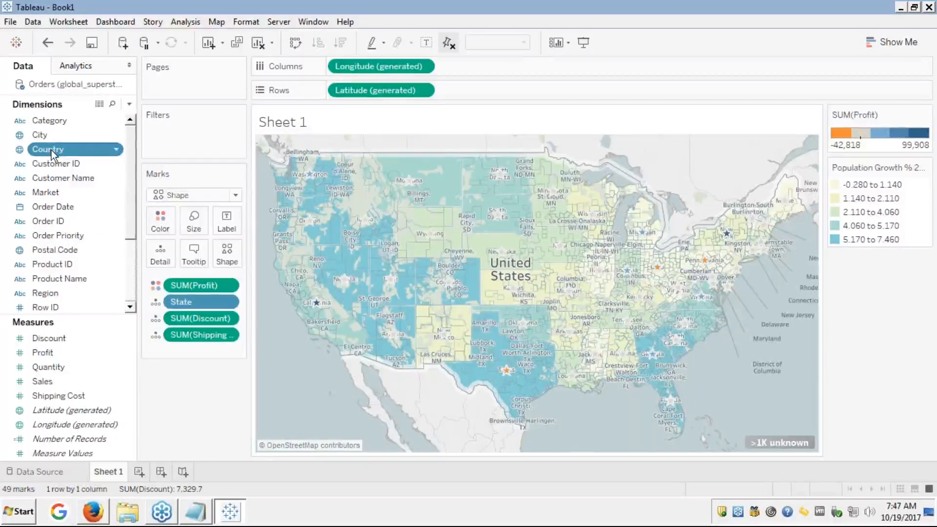
left_click_drag(57, 153, 160, 255)
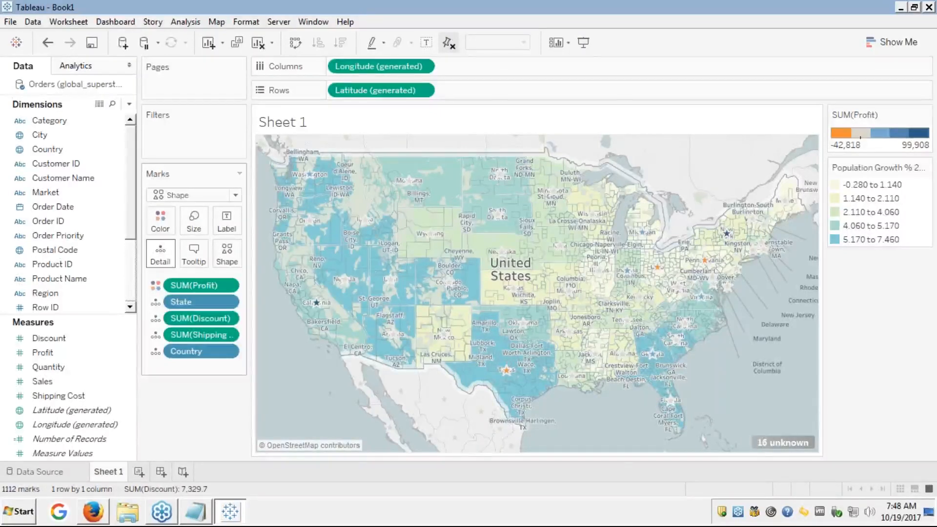
Step: Examine the unrecognized State values in Edit Locations with Country as the Country/Region field, then close it without changes
left_click(771, 442)
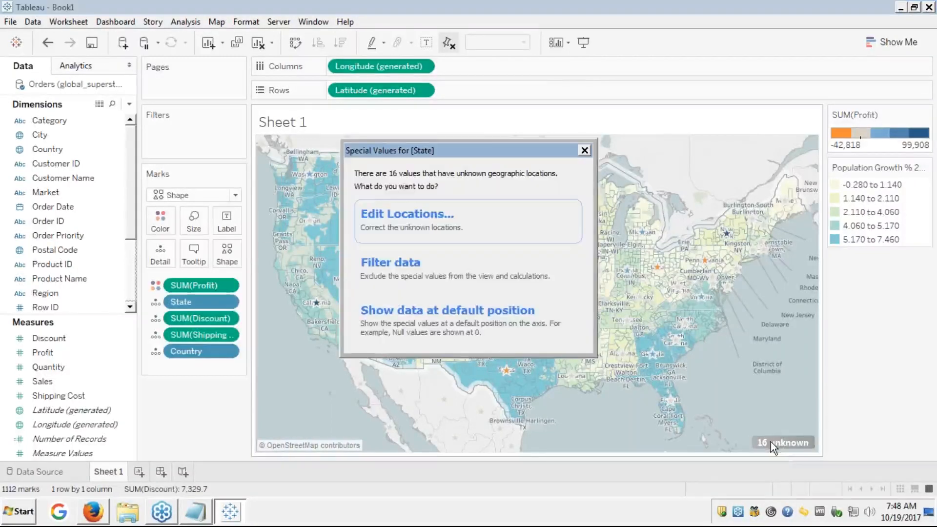
left_click(441, 215)
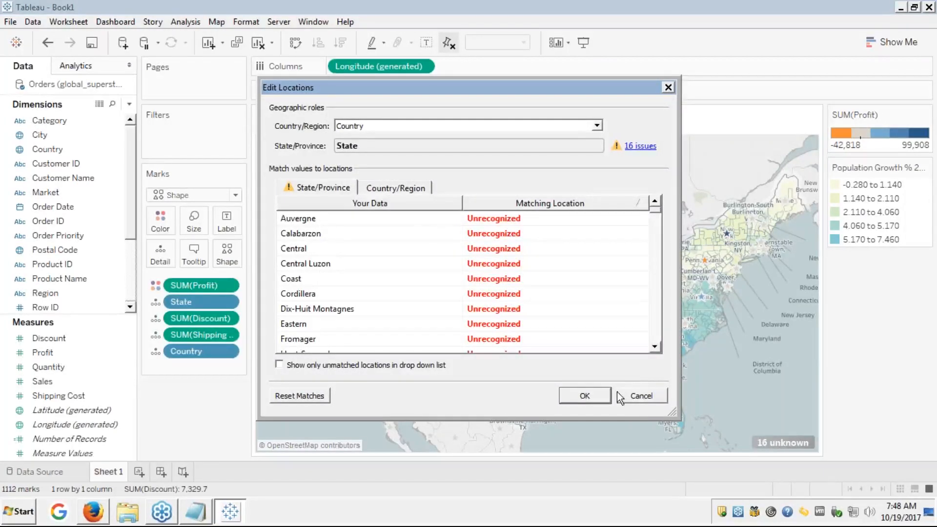
left_click(643, 396)
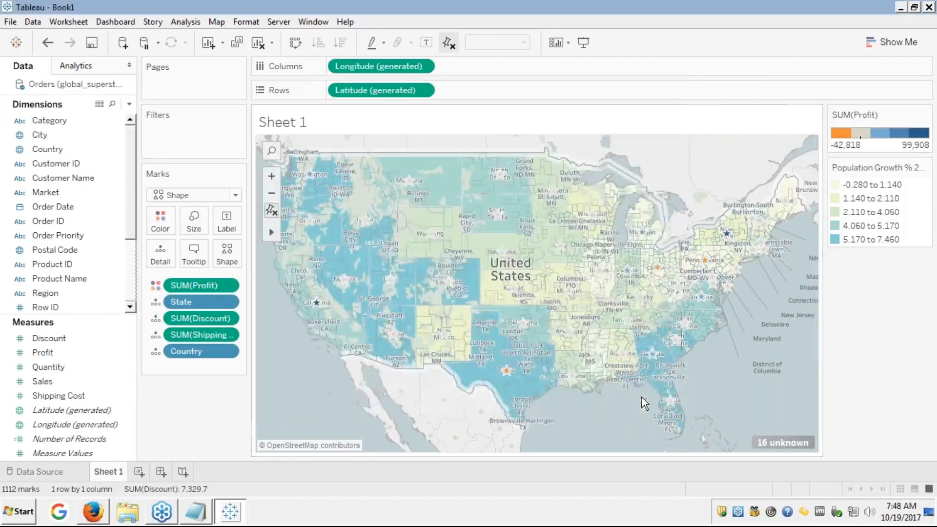
Step: Add the City dimension to the map marks as detail
mouse_move(400, 391)
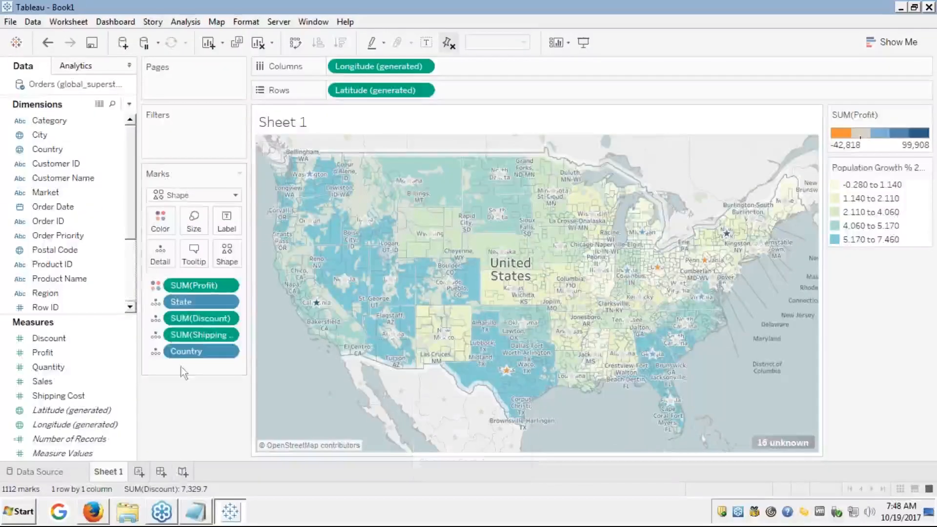
left_click(131, 309)
left_click(131, 309)
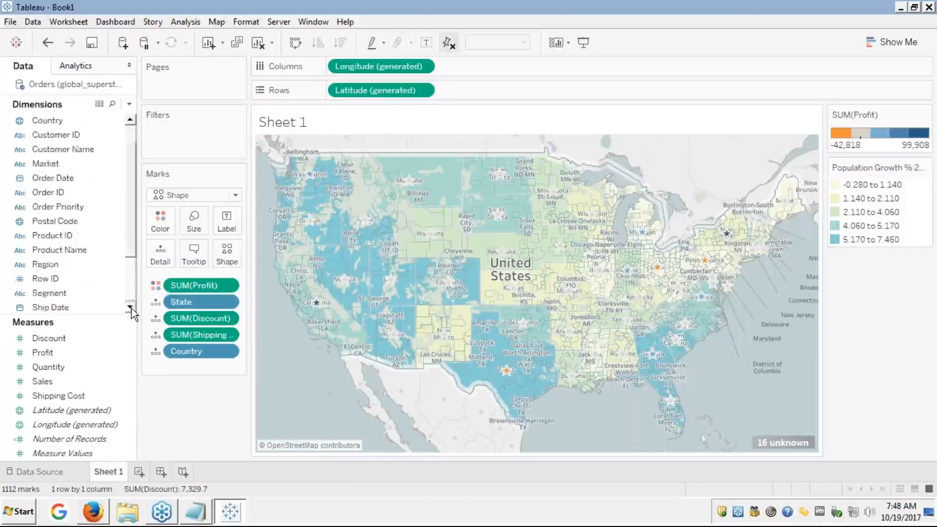
left_click(130, 309)
left_click(131, 308)
left_click(131, 309)
left_click(130, 309)
left_click(131, 309)
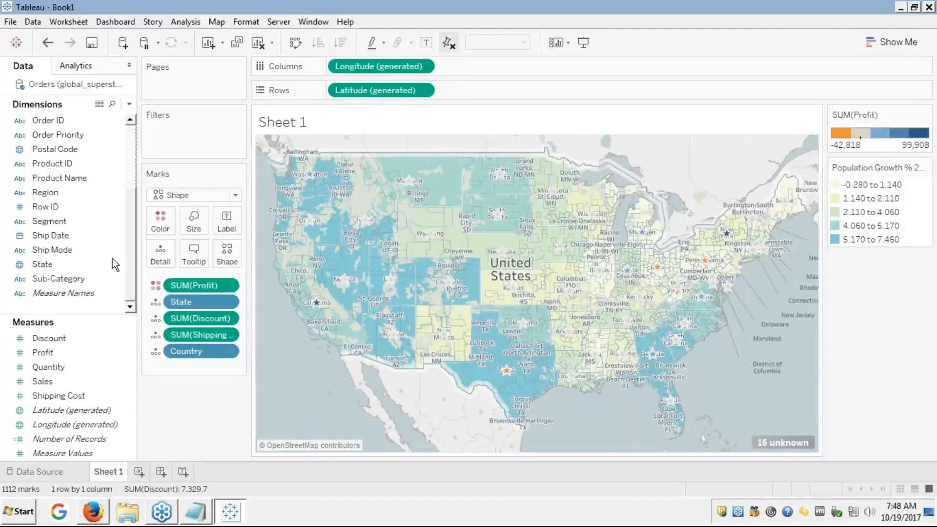
left_click(130, 122)
left_click(130, 121)
left_click(130, 121)
left_click(130, 121)
left_click(129, 122)
left_click(130, 121)
left_click(130, 122)
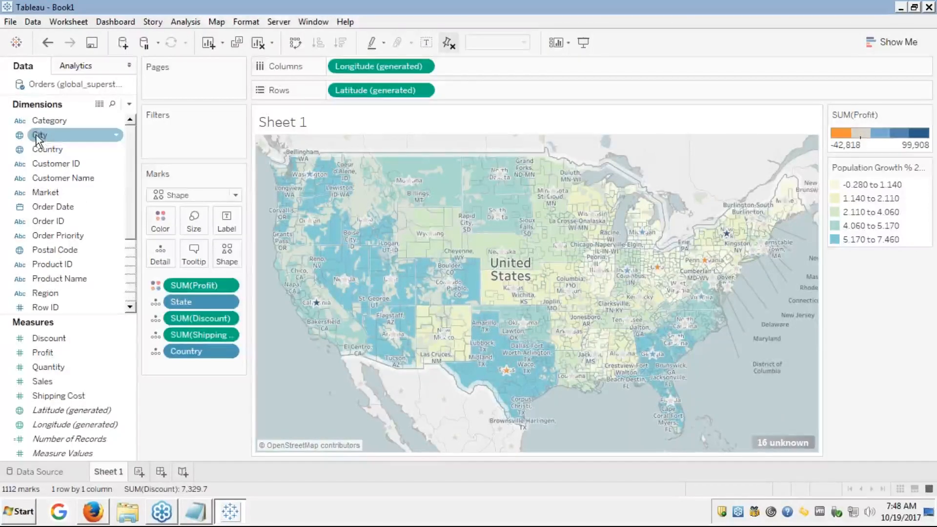
left_click_drag(36, 136, 158, 251)
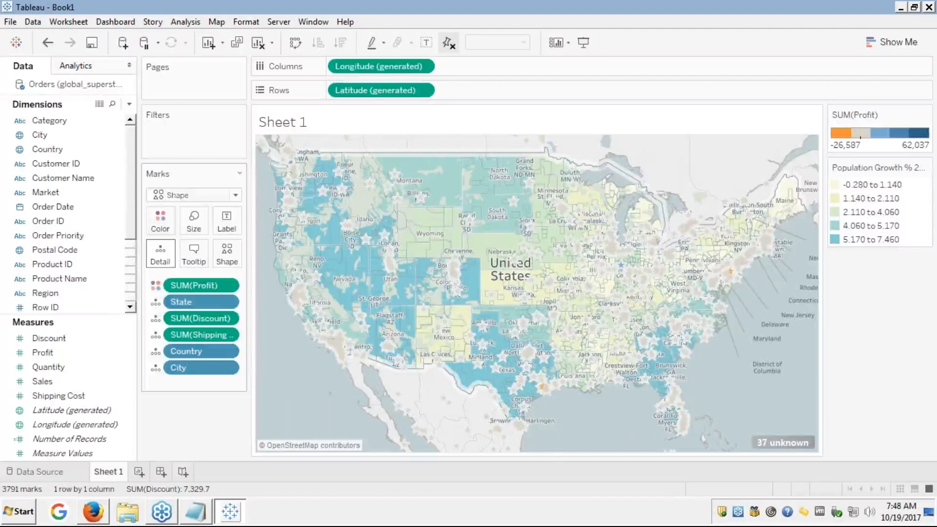
Step: Review the location matches for the unknown City values and leave the location settings without changes
left_click(783, 443)
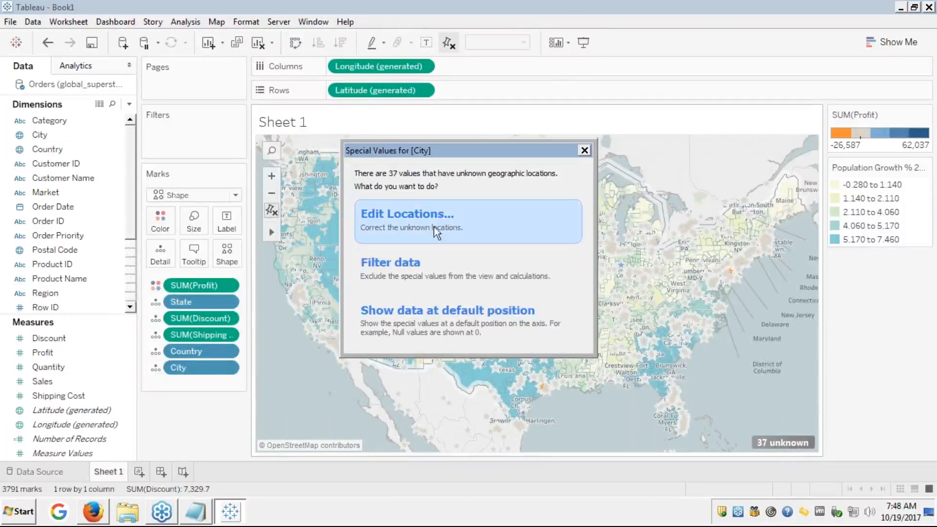
left_click(431, 224)
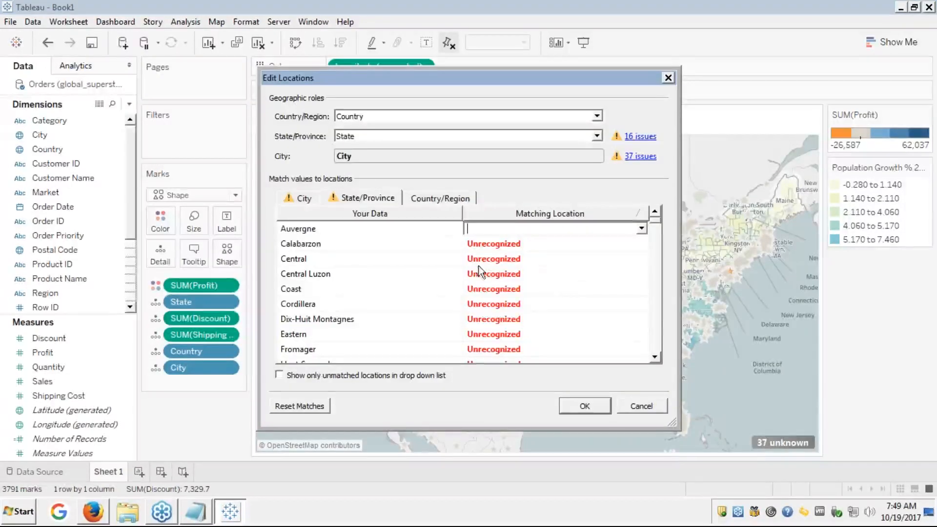
left_click(631, 409)
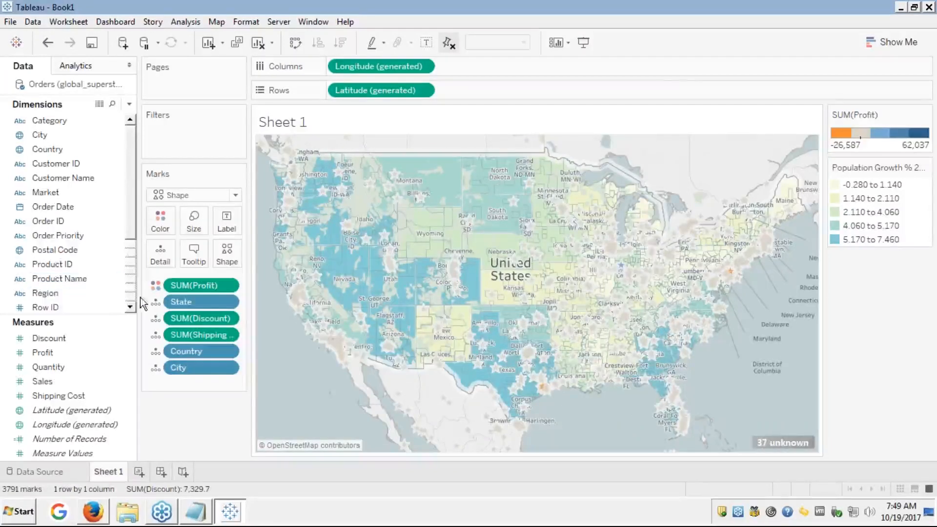
Step: Add the Postal Code dimension to the map marks as detail
scroll(128, 295, "down", 3)
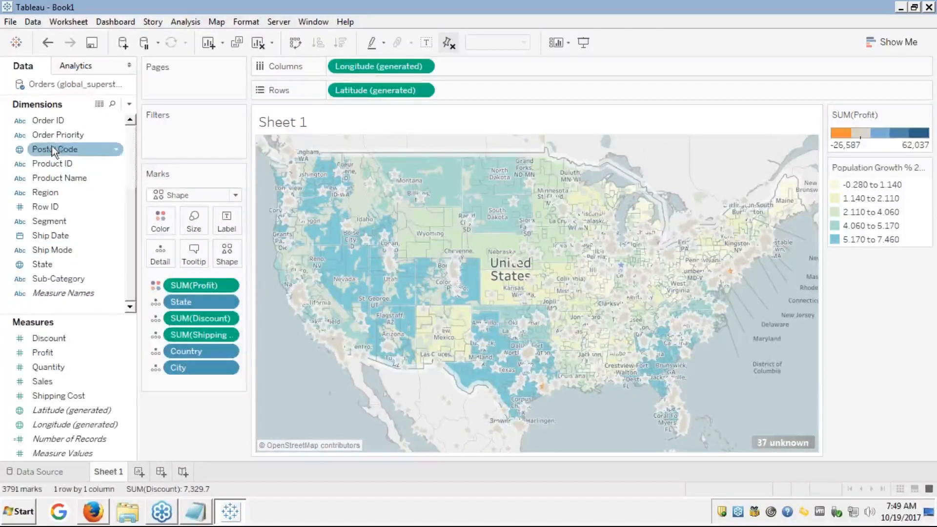
left_click_drag(51, 151, 160, 251)
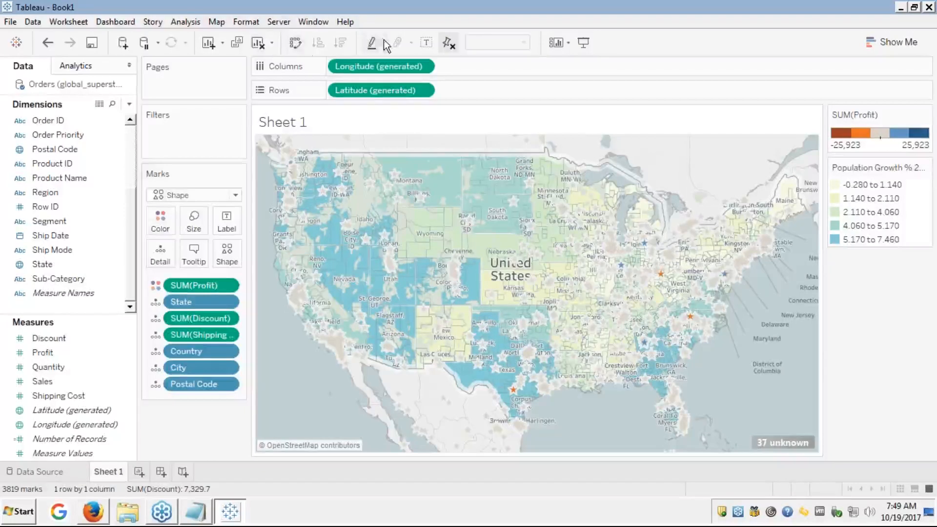
Step: Clear the worksheet and plot a new map from the State dimension
left_click(257, 44)
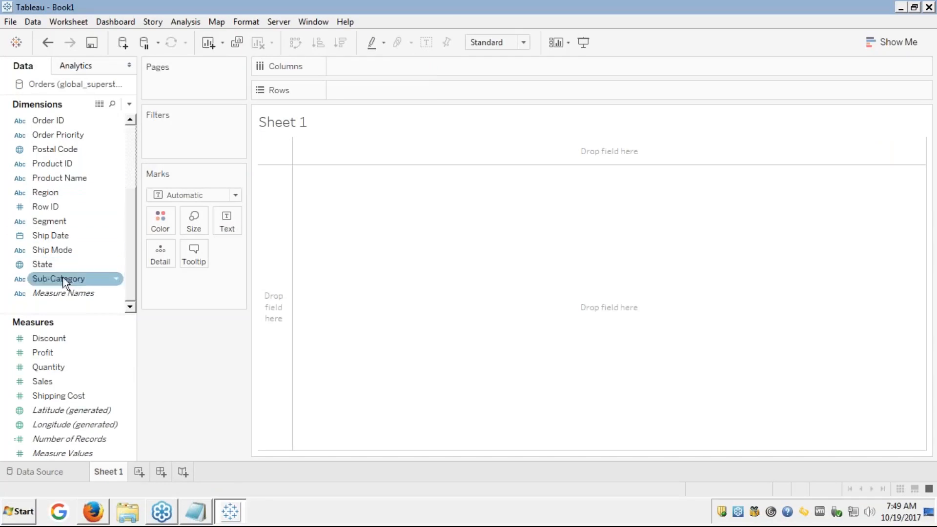
scroll(41, 256, "up", 3)
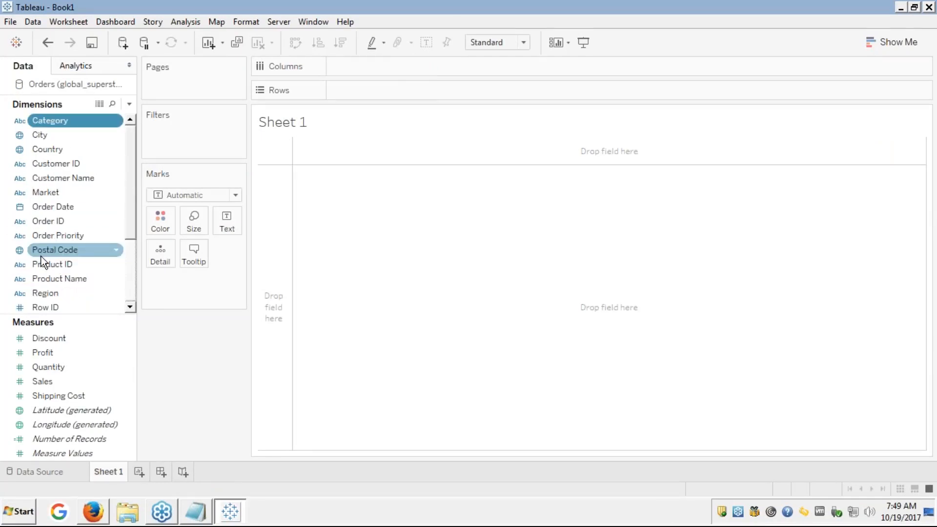
scroll(41, 256, "down", 1)
scroll(60, 278, "down", 3)
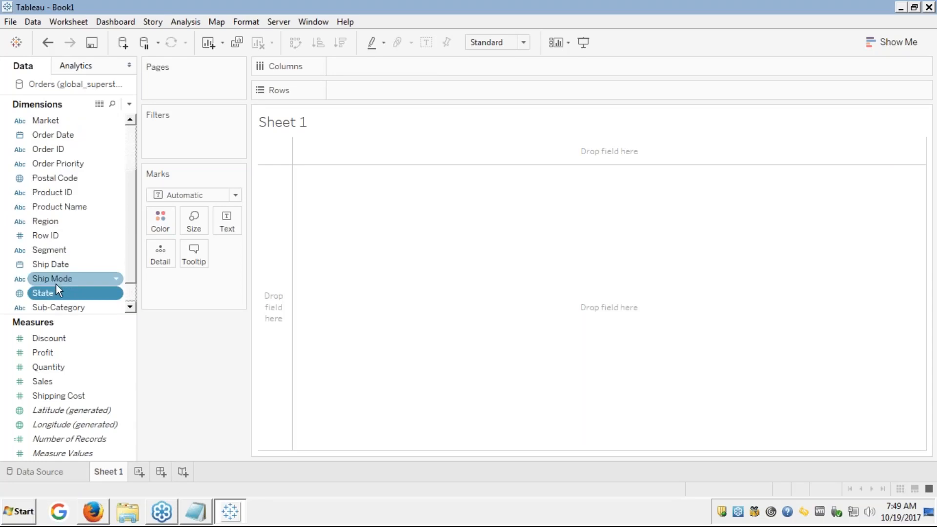
double_click(51, 289)
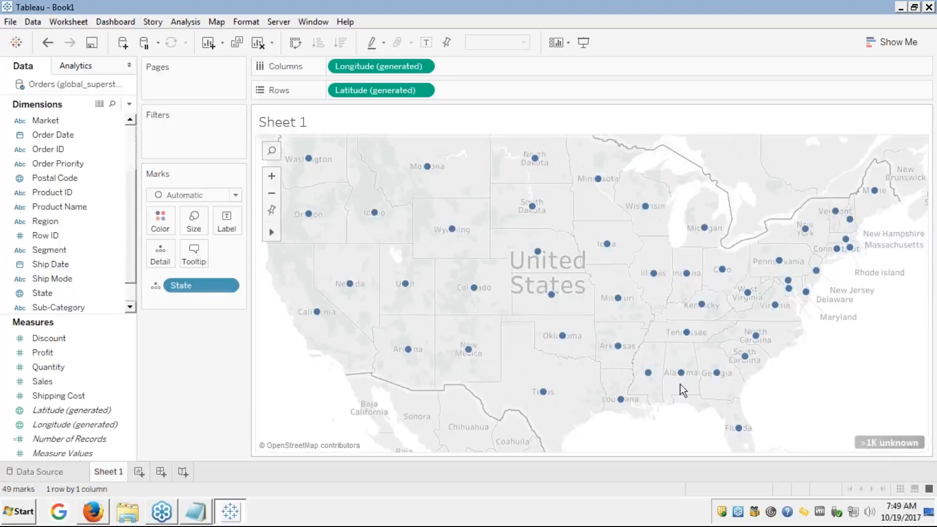
Step: View the options for handling the unknown State locations and dismiss them
left_click(892, 443)
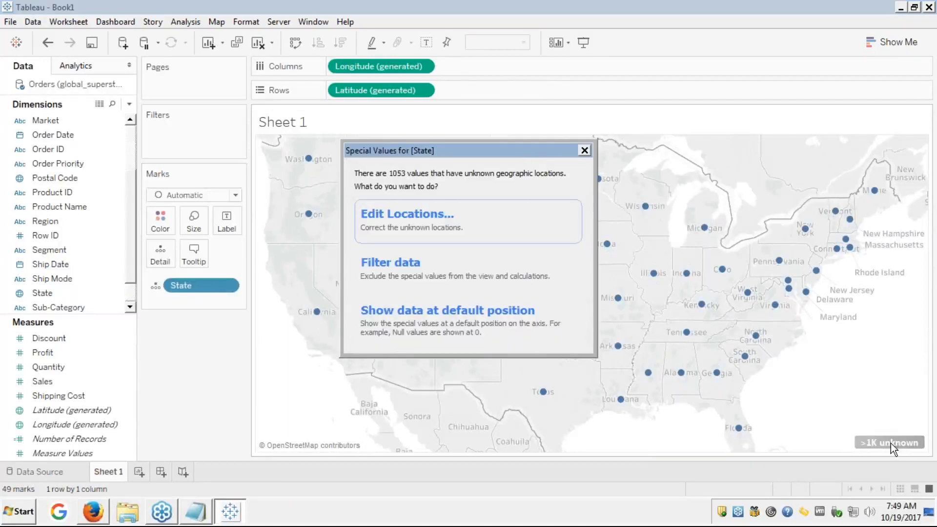
left_click(585, 151)
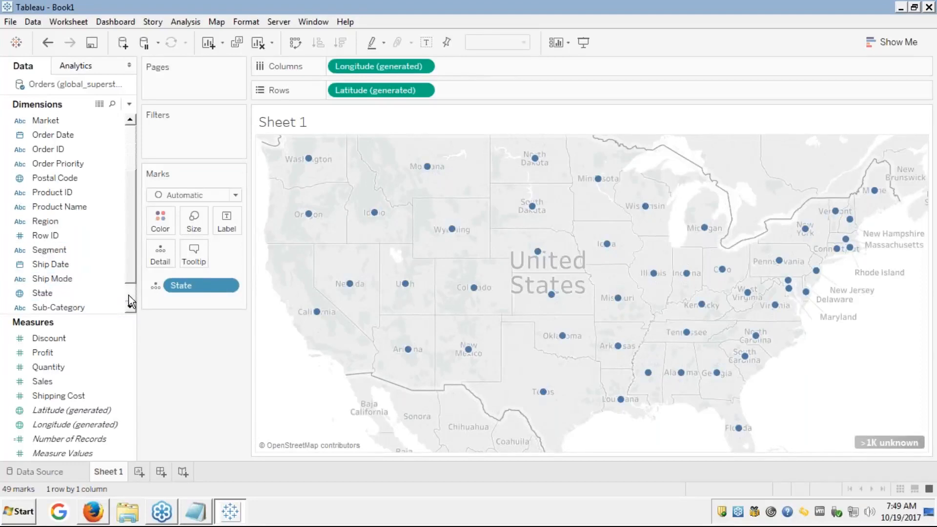
Step: Add the City and Country dimensions to the State map
scroll(128, 296, "down", 3)
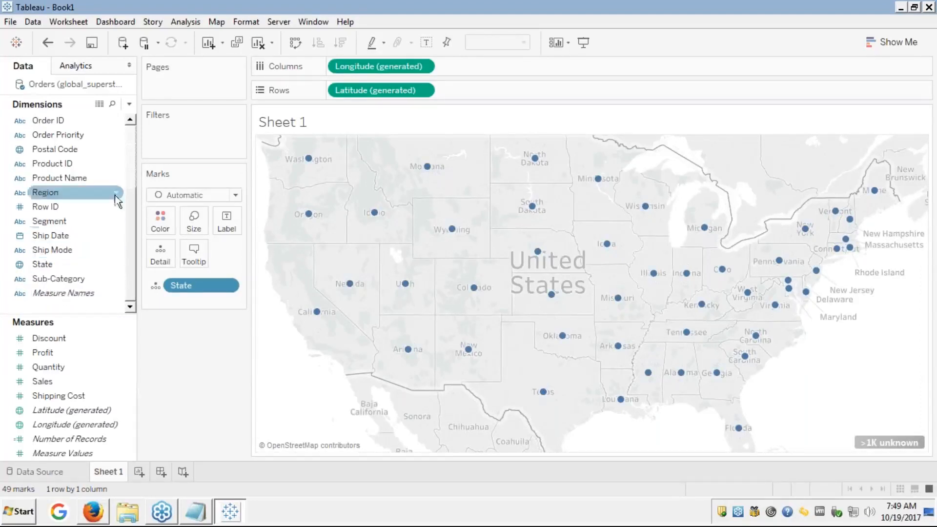
scroll(134, 156, "up", 5)
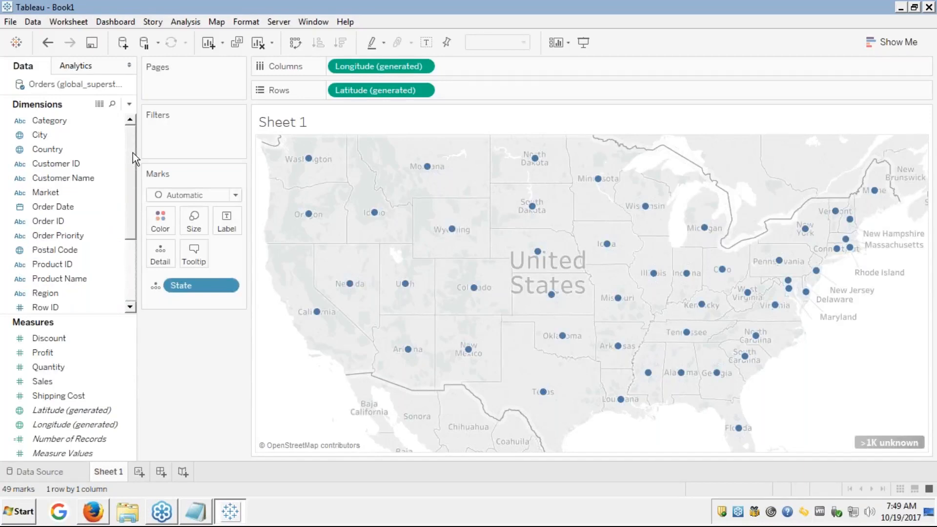
left_click(49, 136)
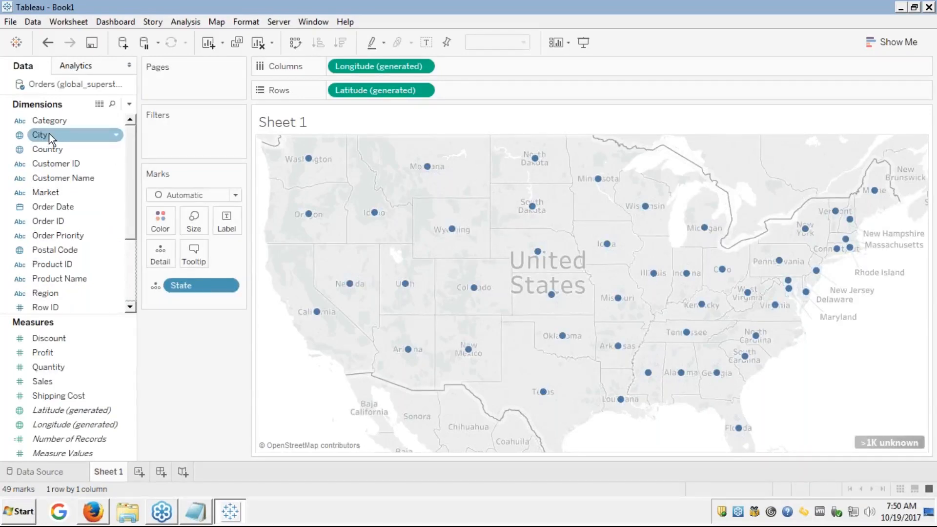
double_click(49, 135)
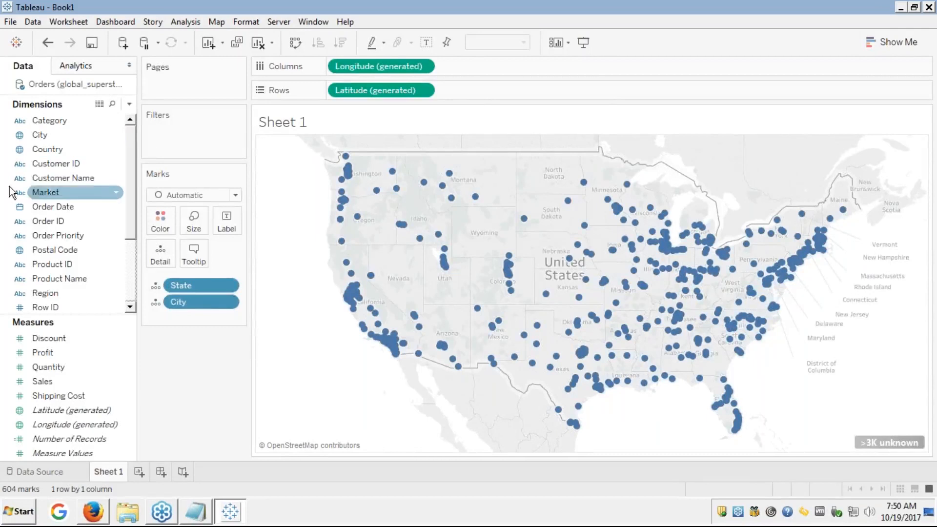
left_click(45, 181)
type("co")
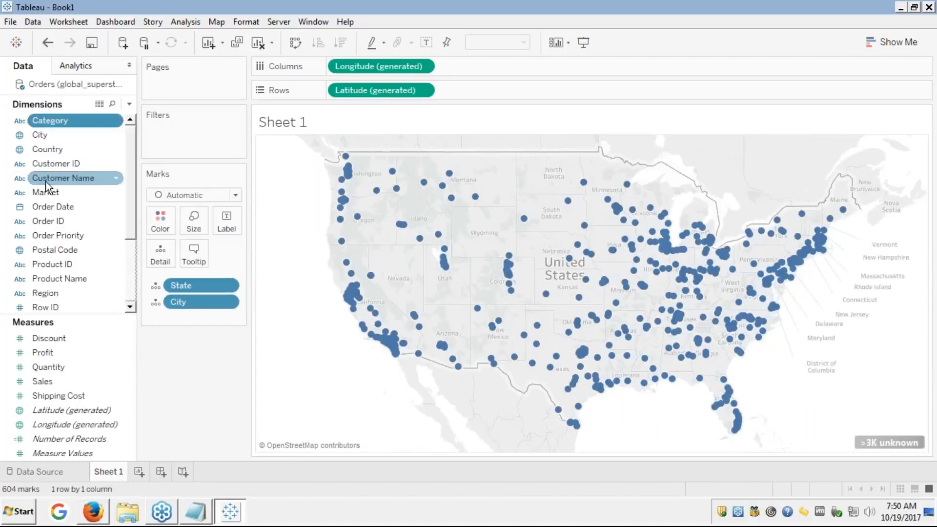
double_click(54, 150)
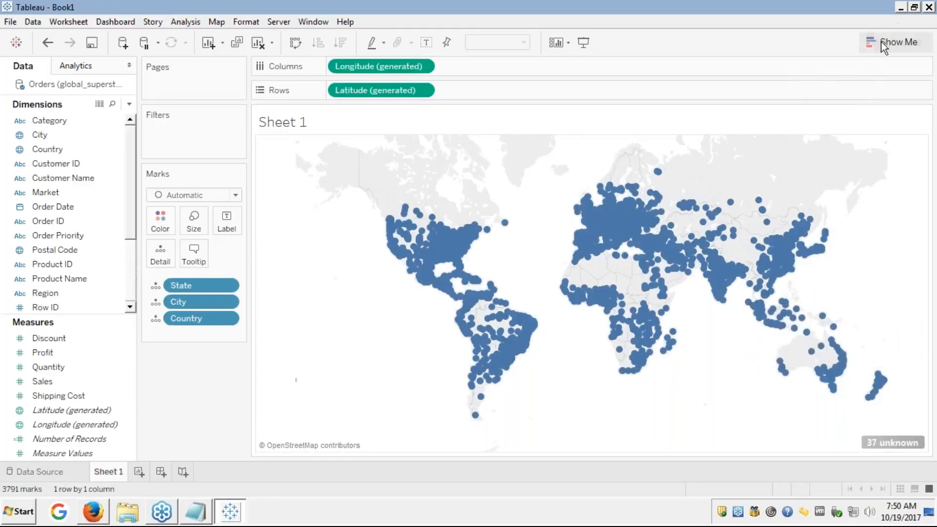
Step: Turn the view into a filled map and remove City from the marks
left_click(896, 42)
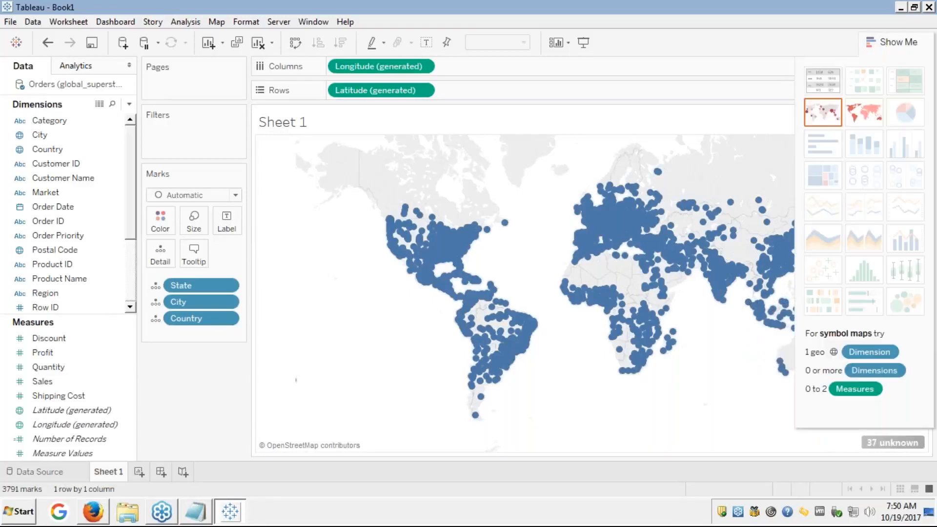
left_click(869, 116)
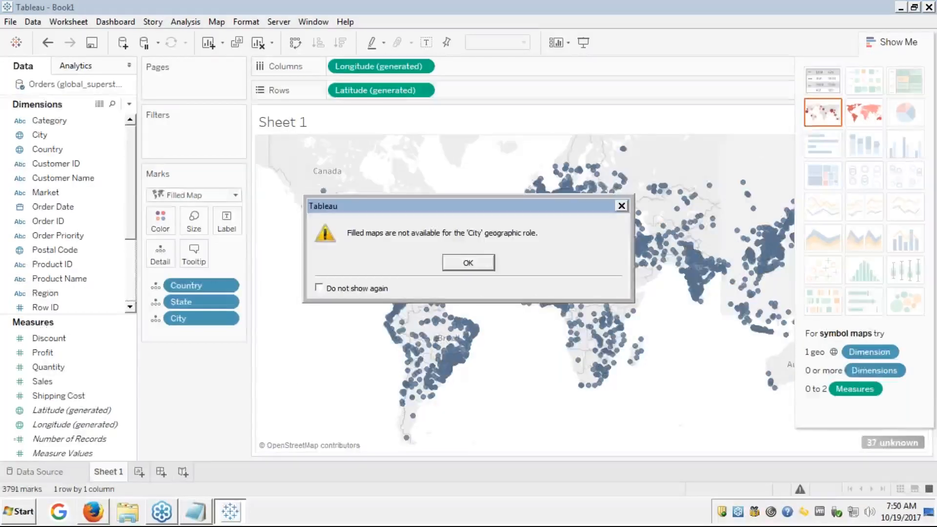
left_click(471, 263)
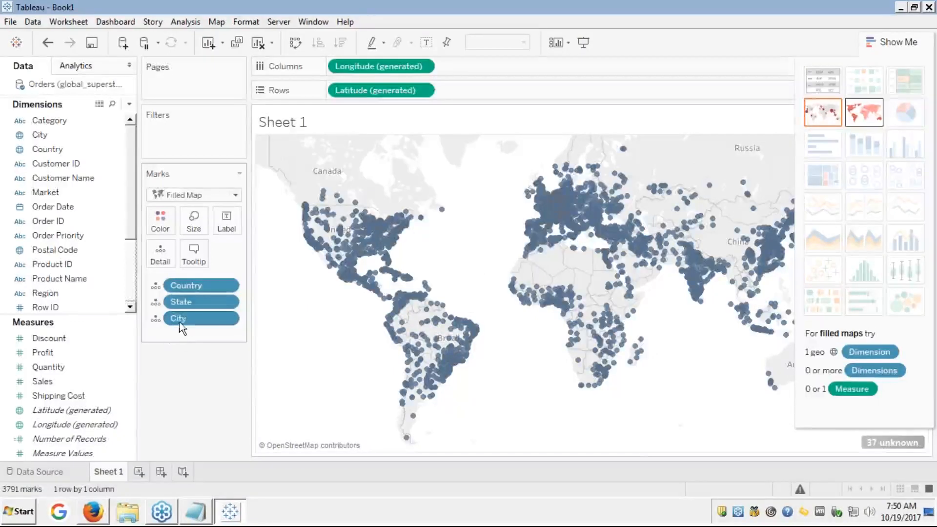
left_click_drag(183, 318, 304, 283)
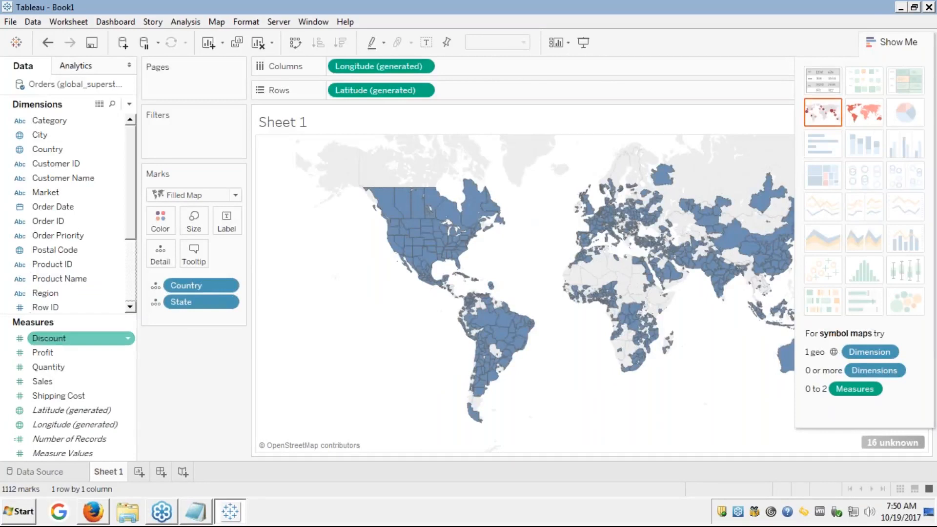
Step: Color the filled map by the sum of Profit
left_click_drag(34, 355, 163, 232)
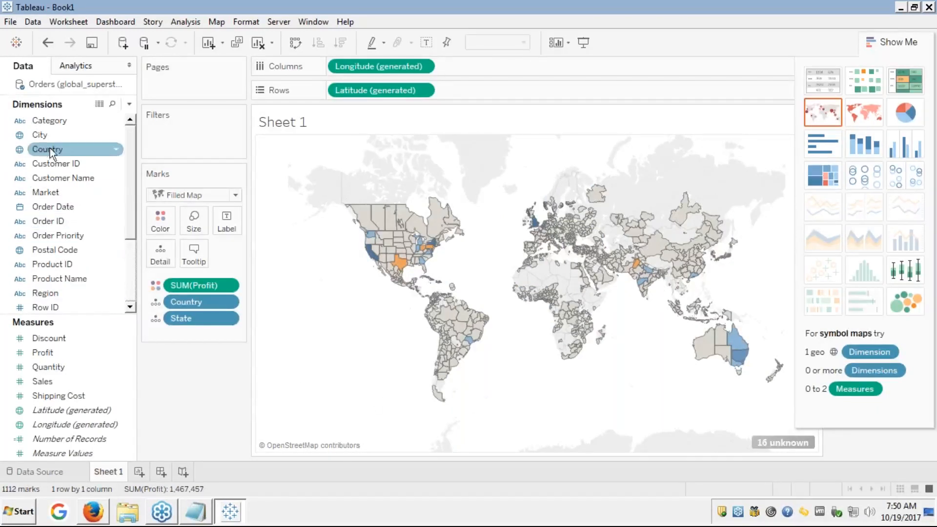
Step: Assign the Postal Code dimension to the map's color and add all its members
key("Down")
key("Down")
key("Down")
key("Down")
key("Down")
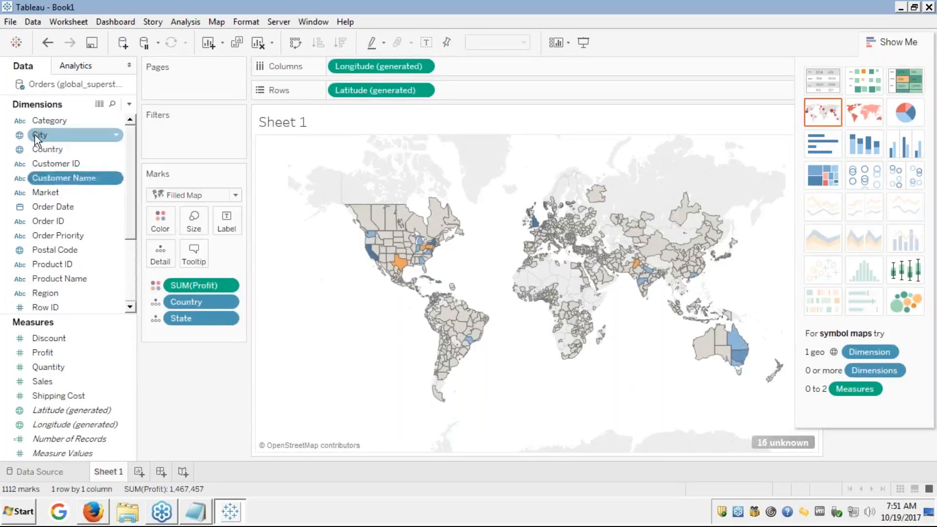
key("Down")
key("Down")
key("Down")
key("Down")
key("Down")
key("Down")
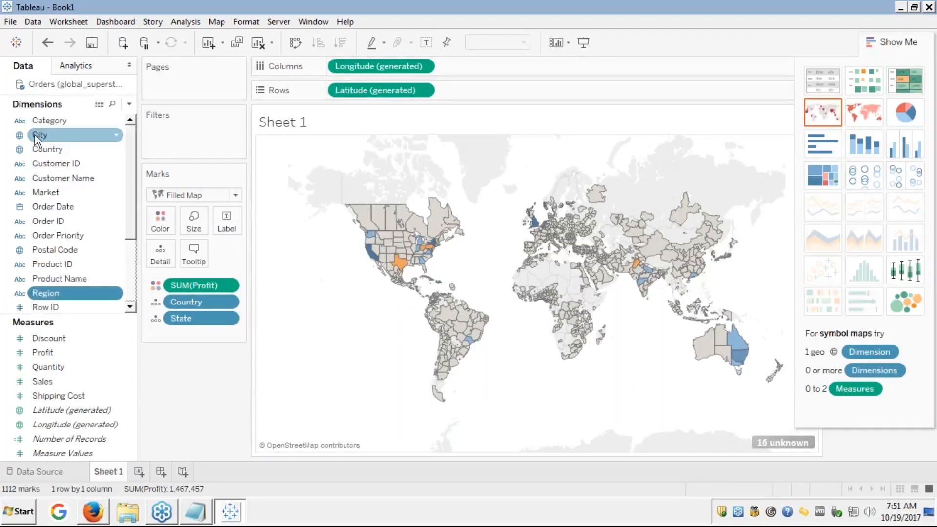
key("Down")
key("Down")
key("Down")
key("Down")
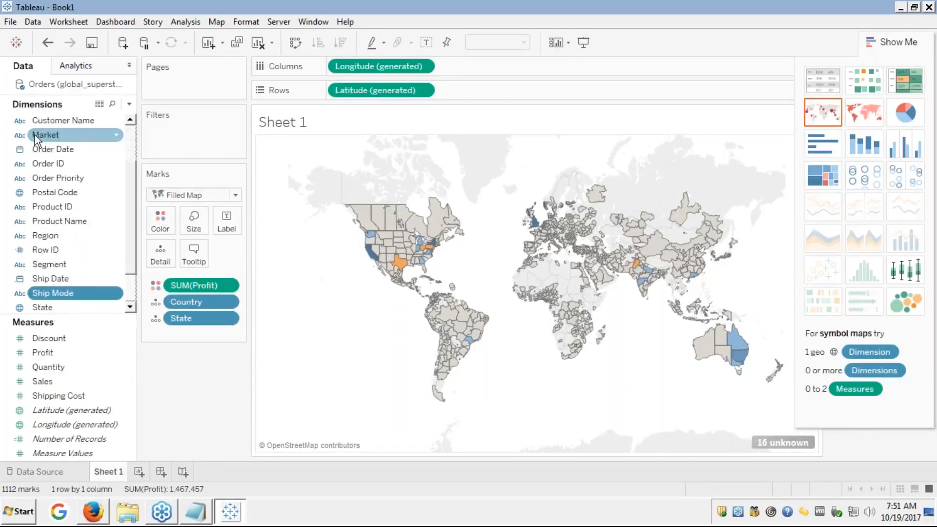
key("Down")
key("Down")
key("Down")
key("Down")
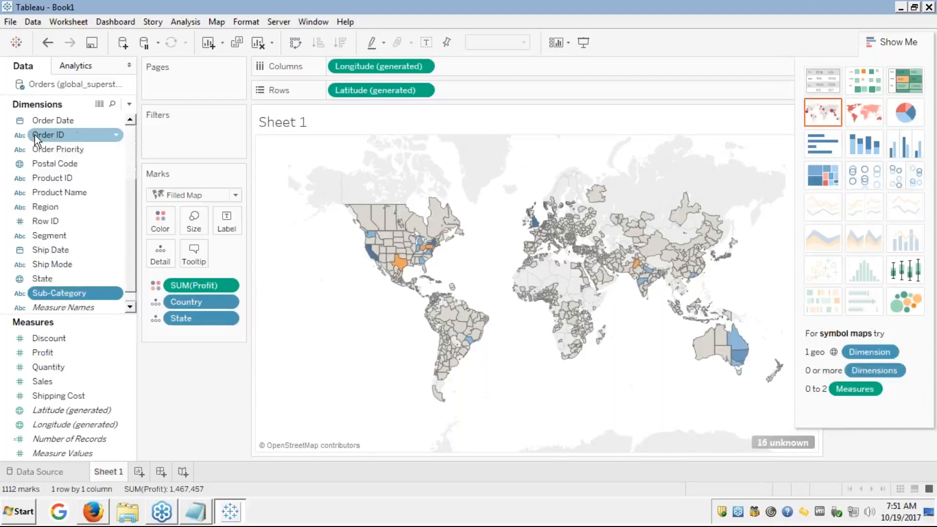
key("Down")
key("Up")
key("Up")
key("Up")
key("Up")
key("Up")
key("Up")
key("Up")
key("Up")
key("Up")
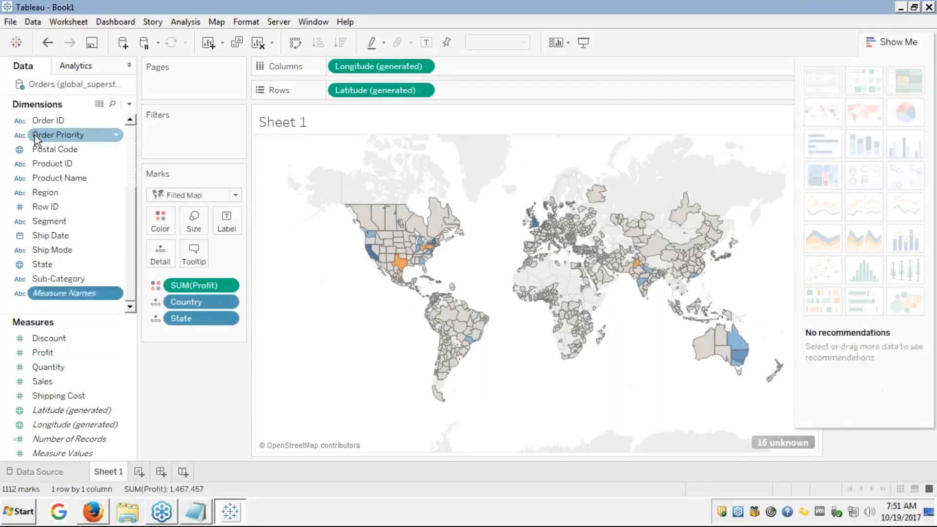
key("Up")
key("Up")
key("Up")
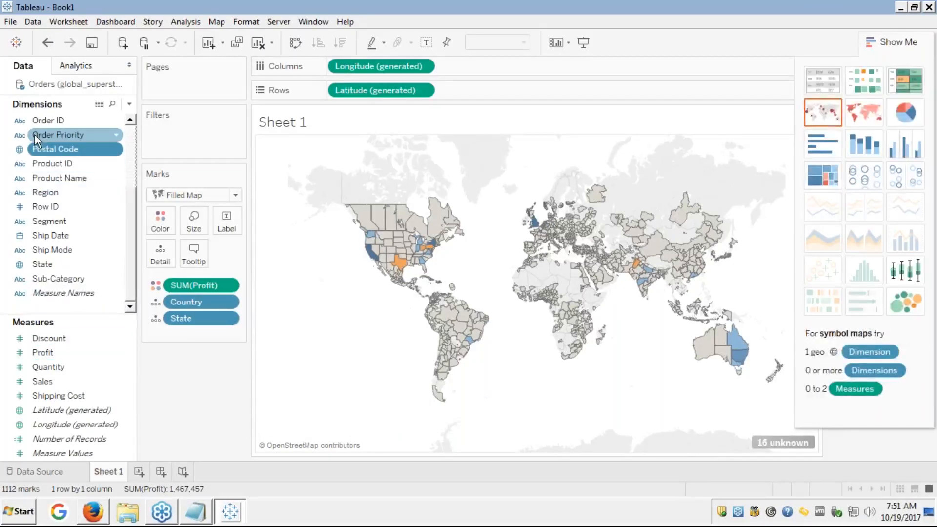
left_click_drag(107, 186, 167, 226)
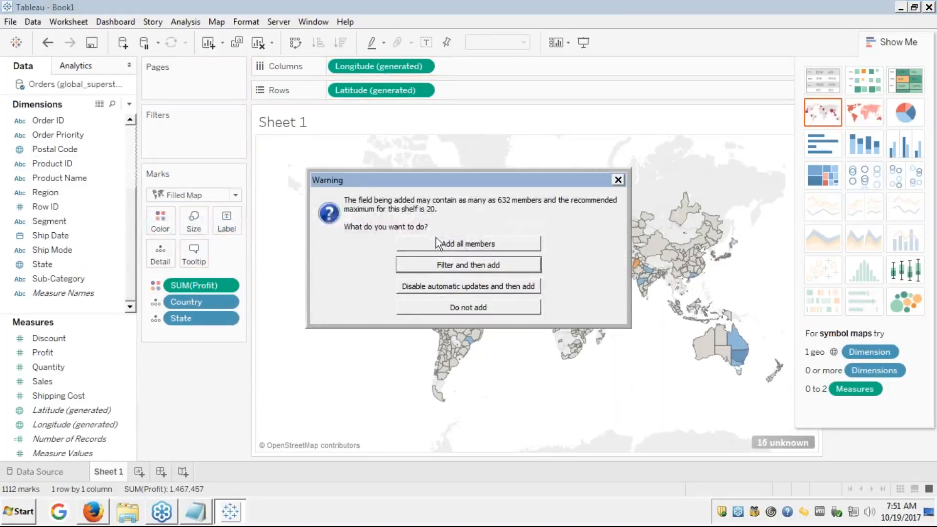
left_click(450, 245)
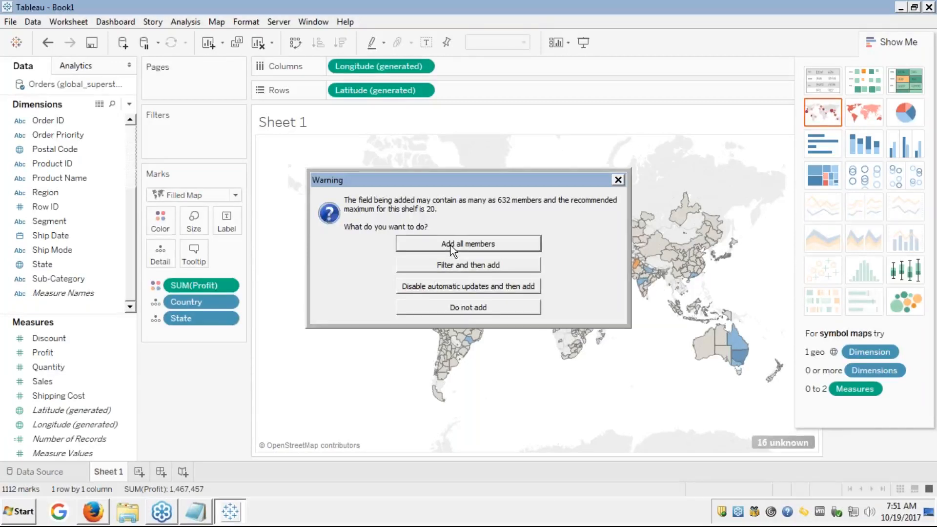
Step: Cancel the Postal Code coloring, restore Profit as the color, and add Postal Code to the marks' detail
left_click(450, 245)
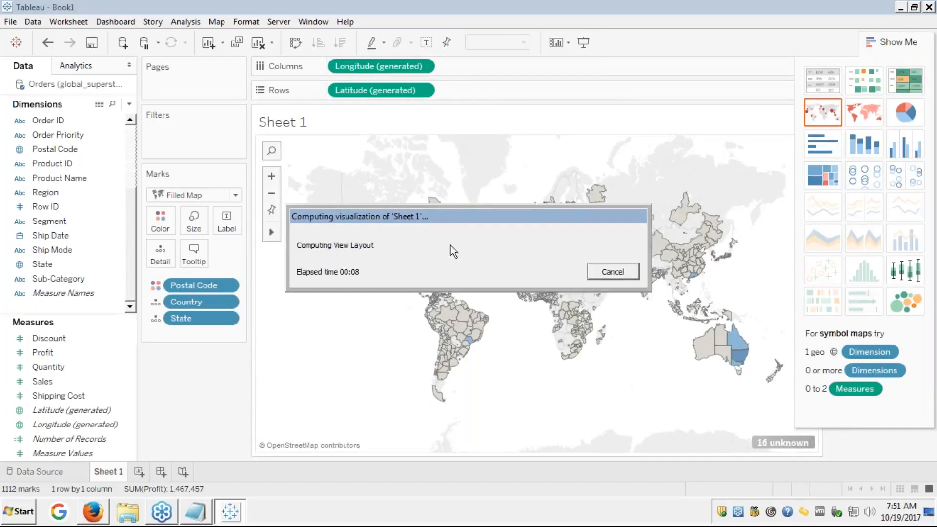
left_click(601, 269)
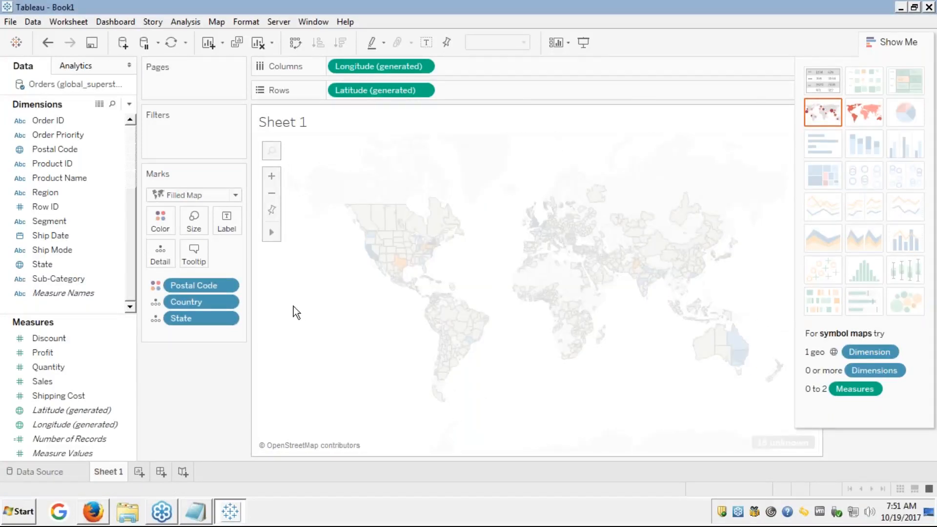
key("ctrl+z")
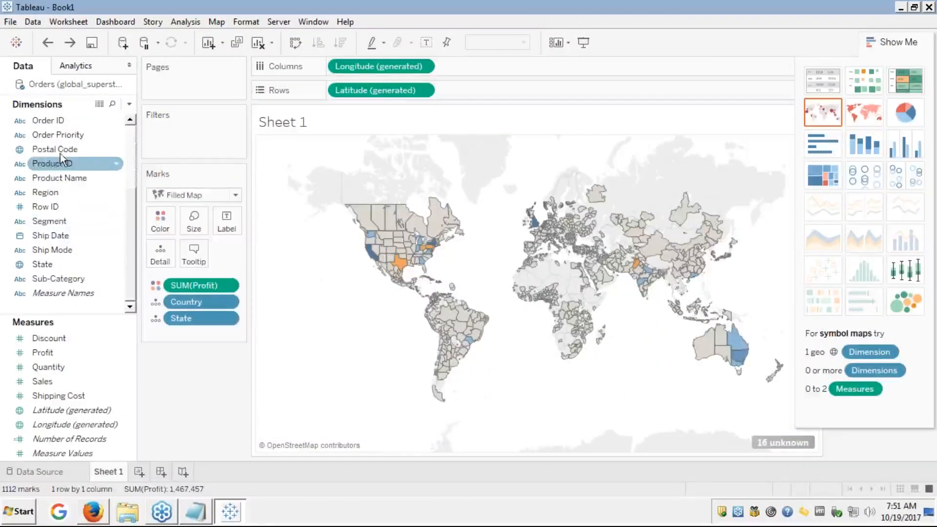
left_click_drag(61, 148, 158, 254)
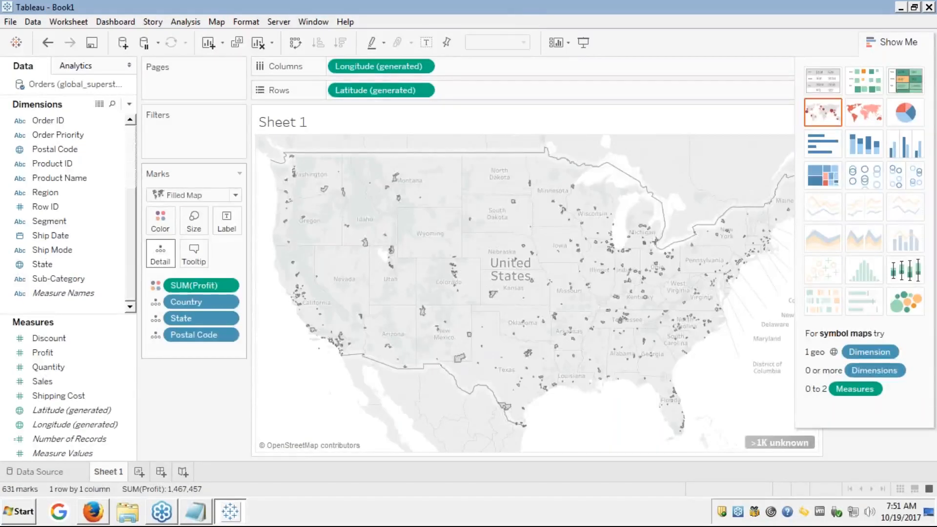
left_click(40, 194)
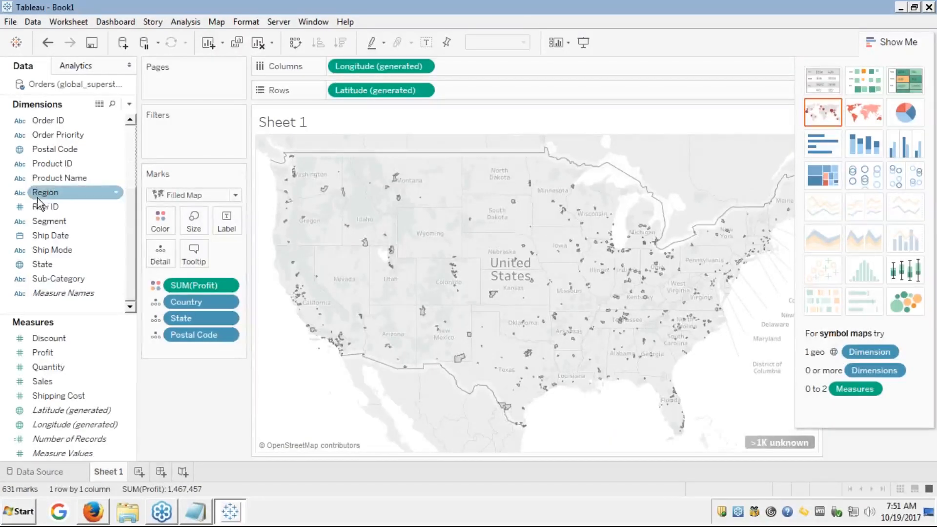
scroll(42, 199, "up", 3)
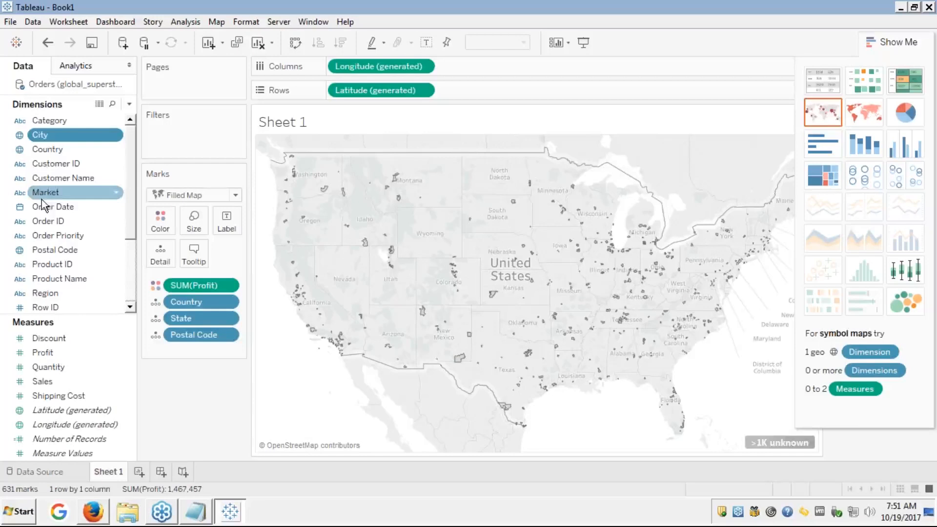
left_click_drag(46, 136, 161, 218)
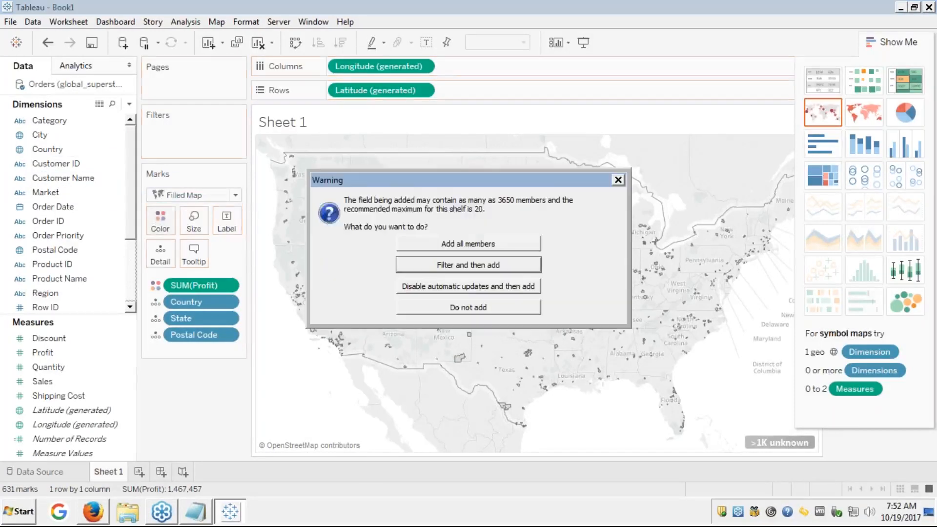
key("Escape")
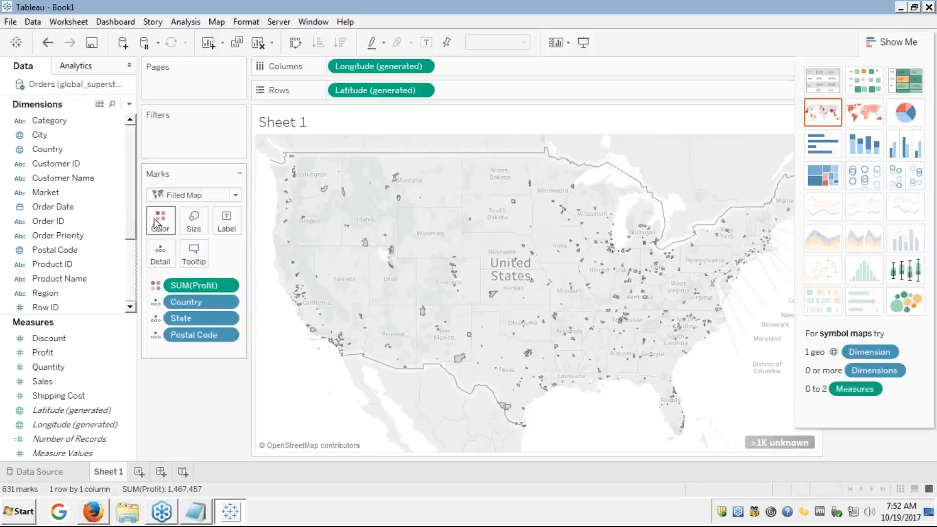
Step: Add the City dimension to the marks' detail, dismiss the filled-map notice and hide the chart suggestions
left_click(47, 165)
left_click(42, 136)
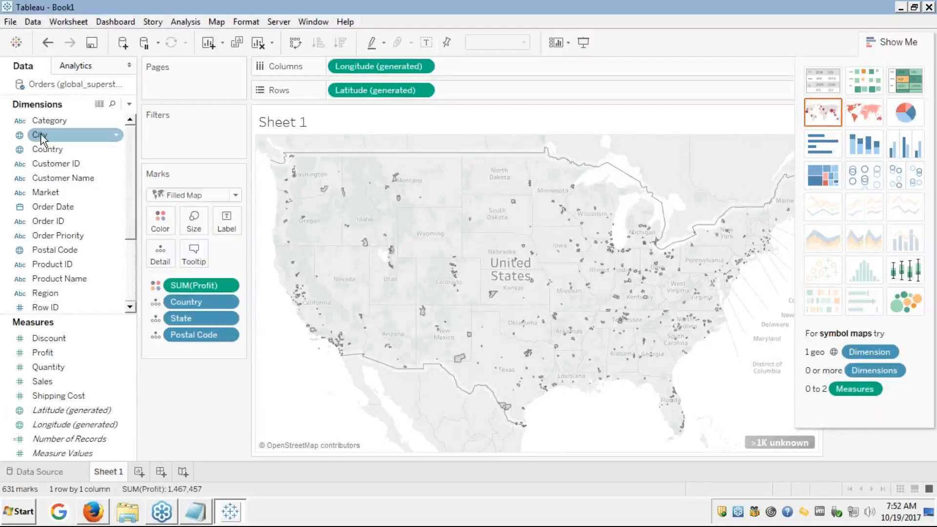
left_click_drag(45, 193, 162, 253)
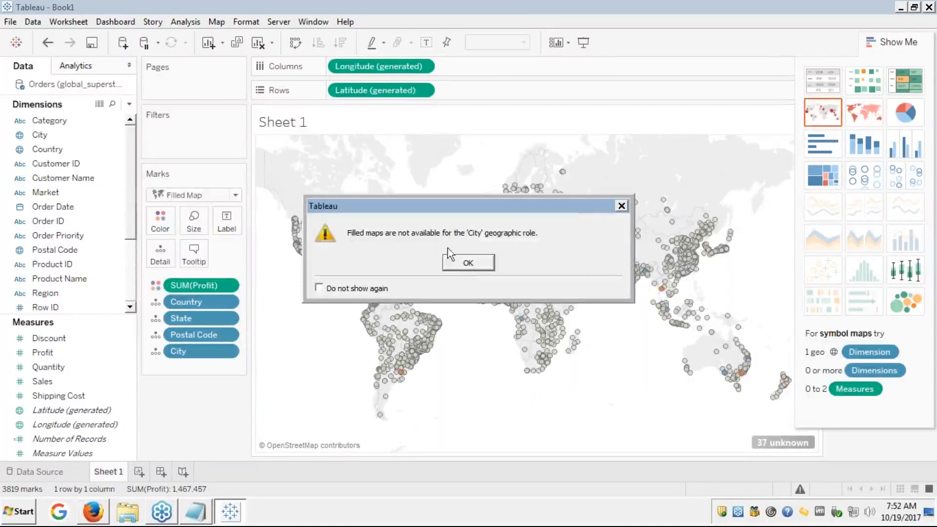
left_click(468, 262)
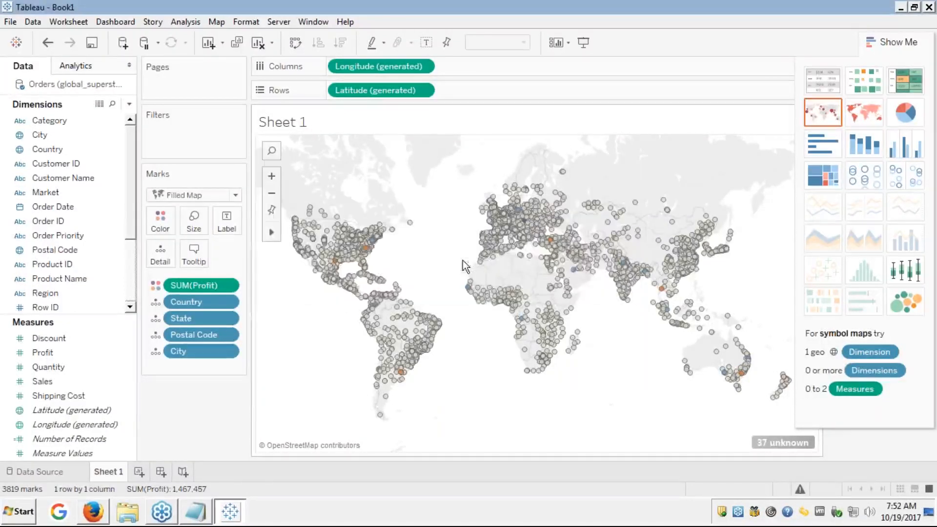
left_click(874, 40)
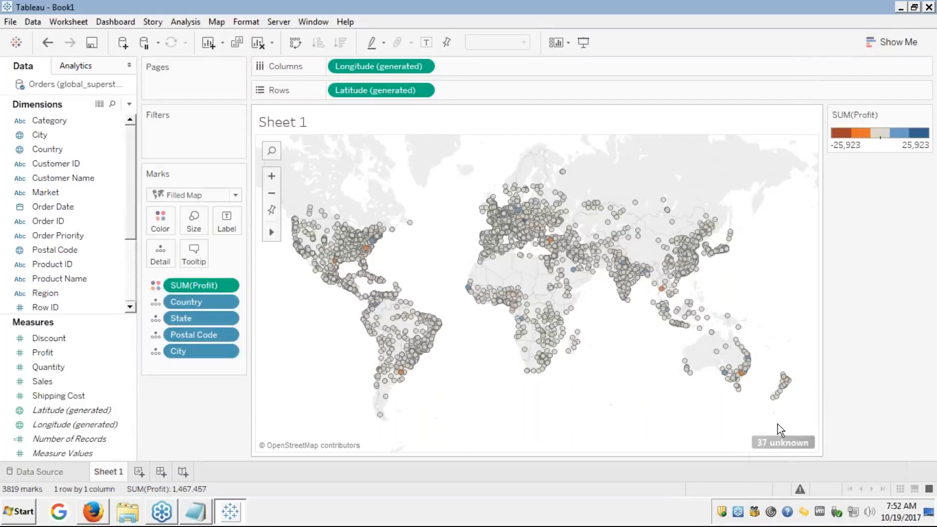
Step: Try matching the unrecognized state Central to the location Central while editing the unknown locations, and discard the edits
left_click(770, 445)
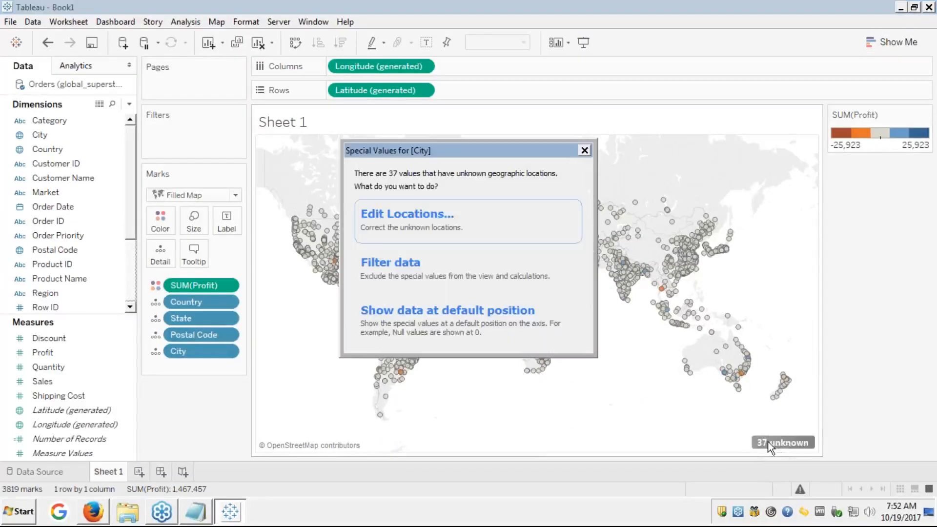
left_click(430, 218)
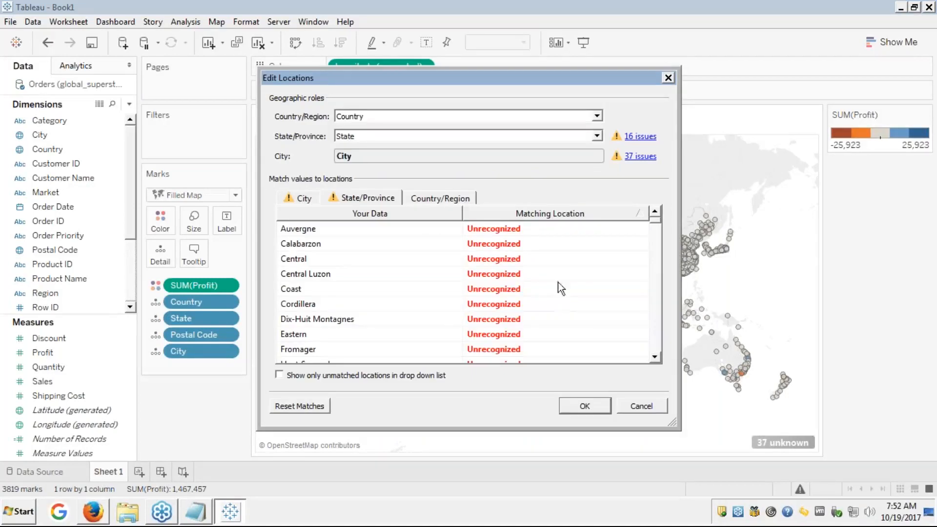
left_click(491, 263)
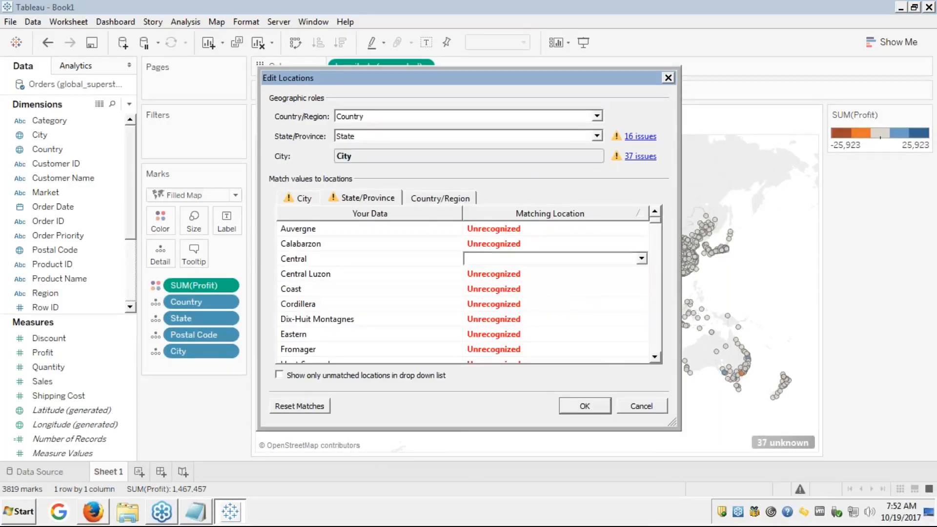
type("cen")
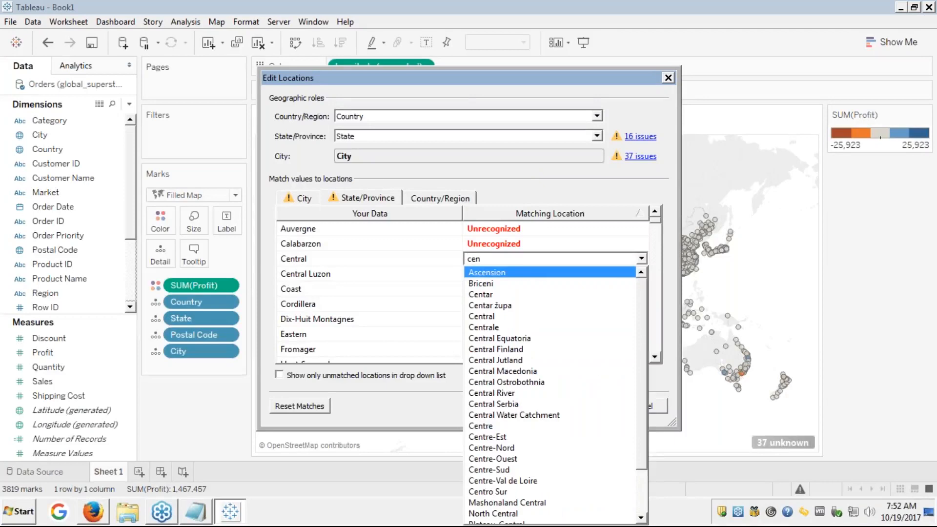
type("tr")
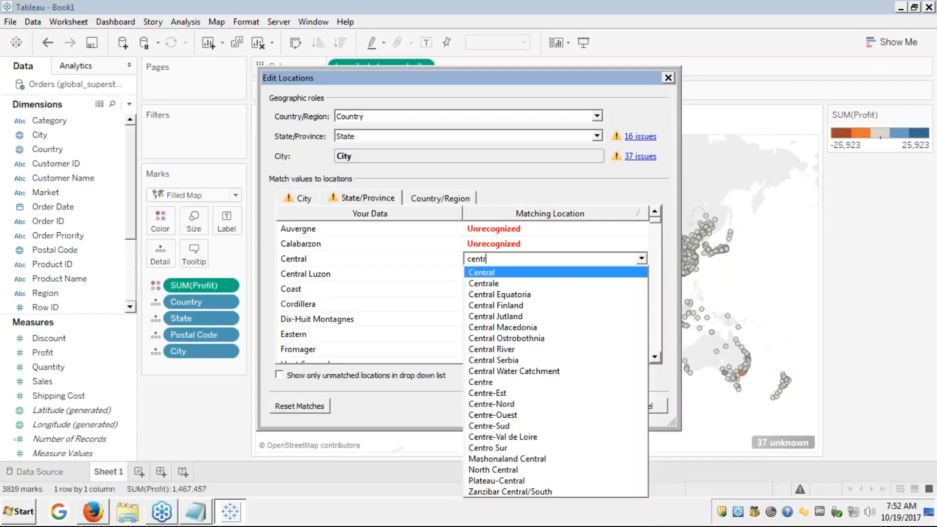
left_click(484, 271)
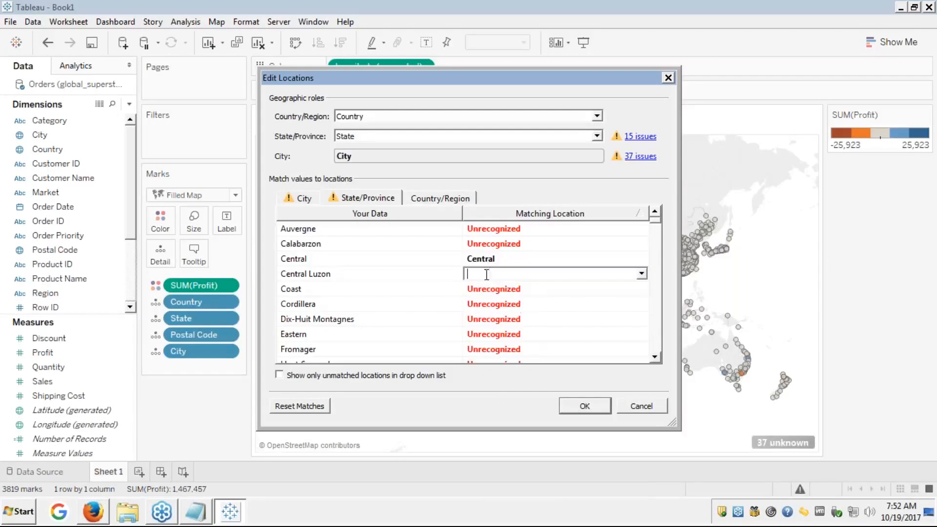
left_click(531, 290)
left_click(531, 289)
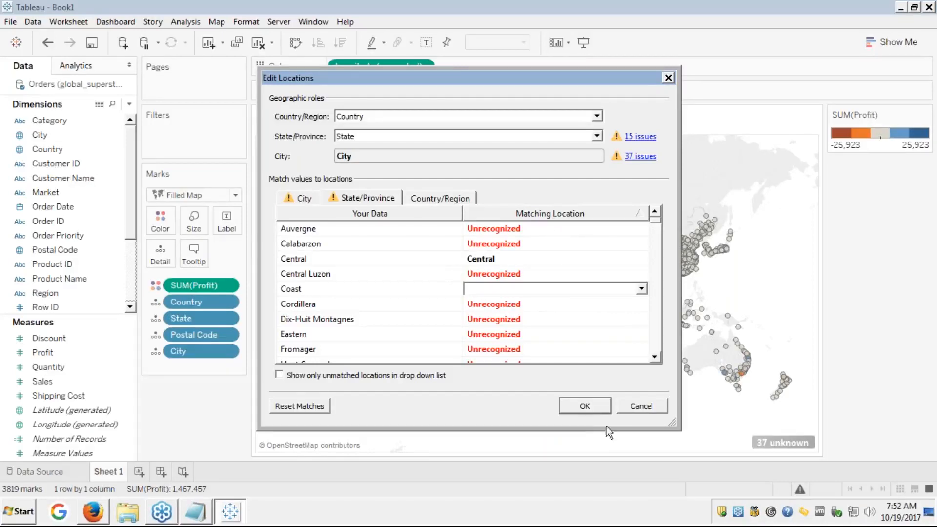
left_click(641, 407)
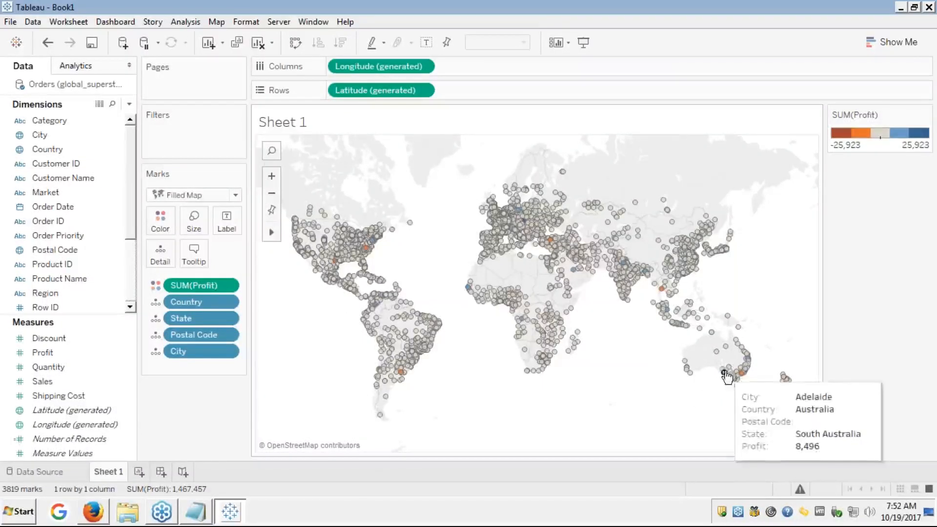
Step: Filter the values with unknown geographic locations out of the City map and dismiss the filled-map notice
mouse_move(741, 370)
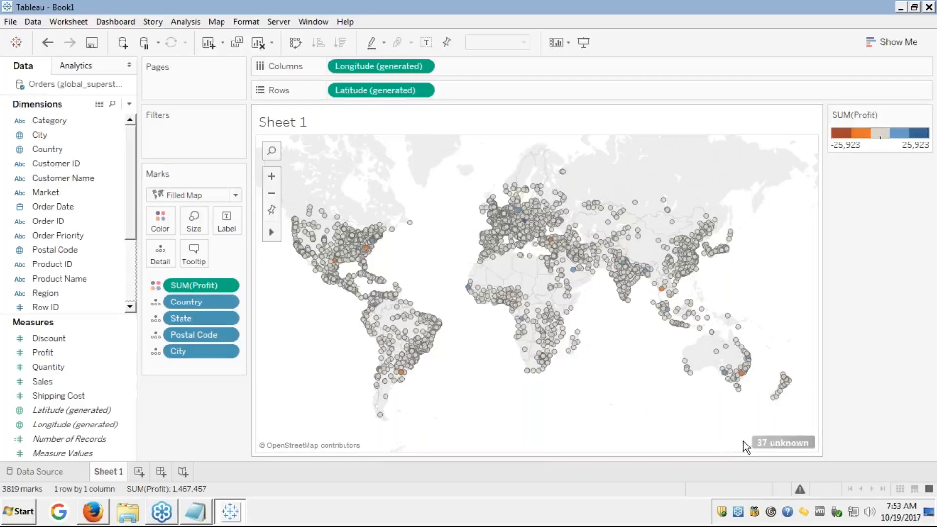
left_click(772, 443)
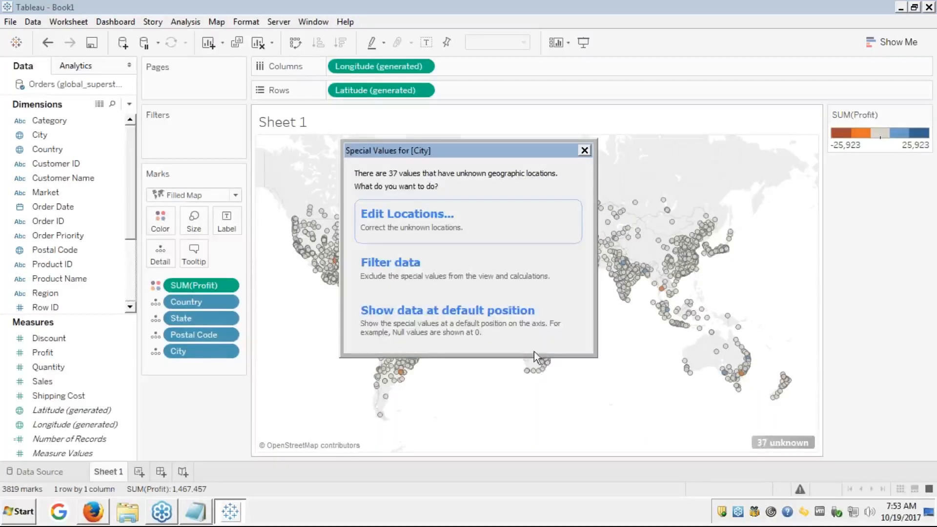
left_click(384, 276)
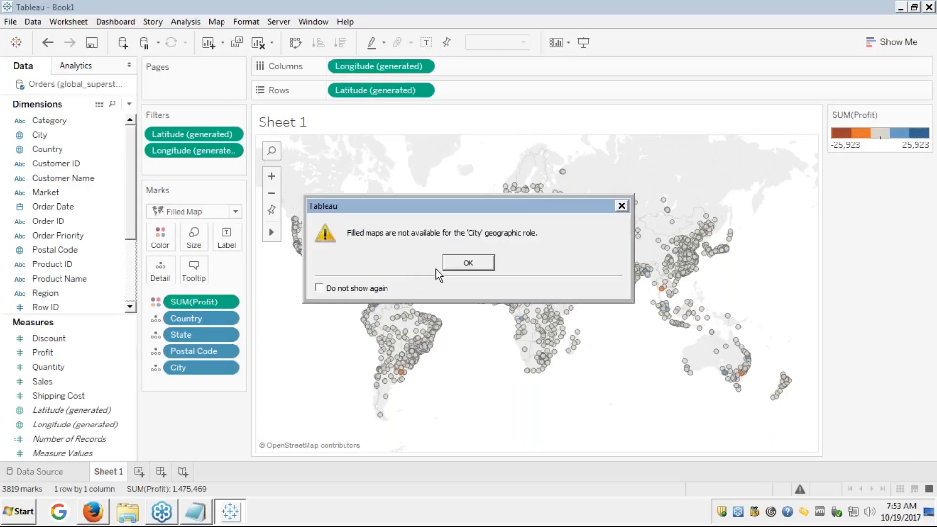
left_click(463, 263)
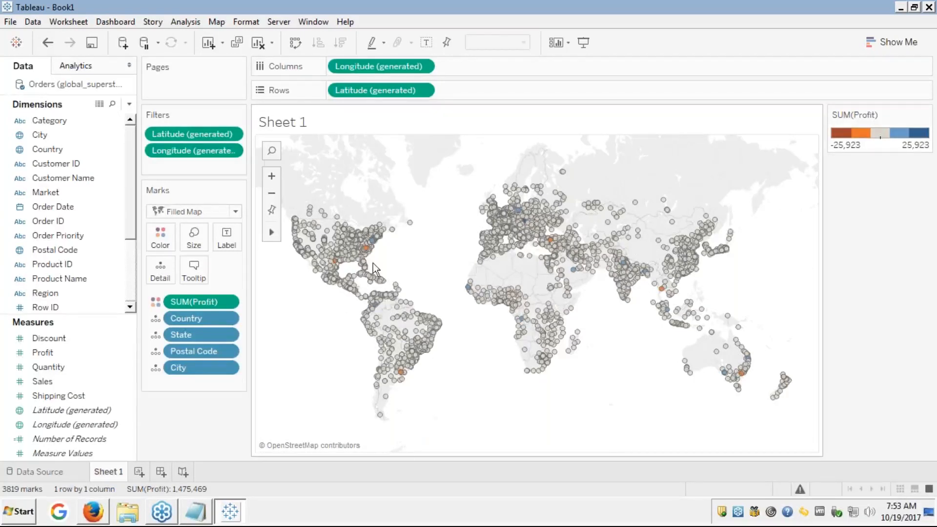
mouse_move(367, 253)
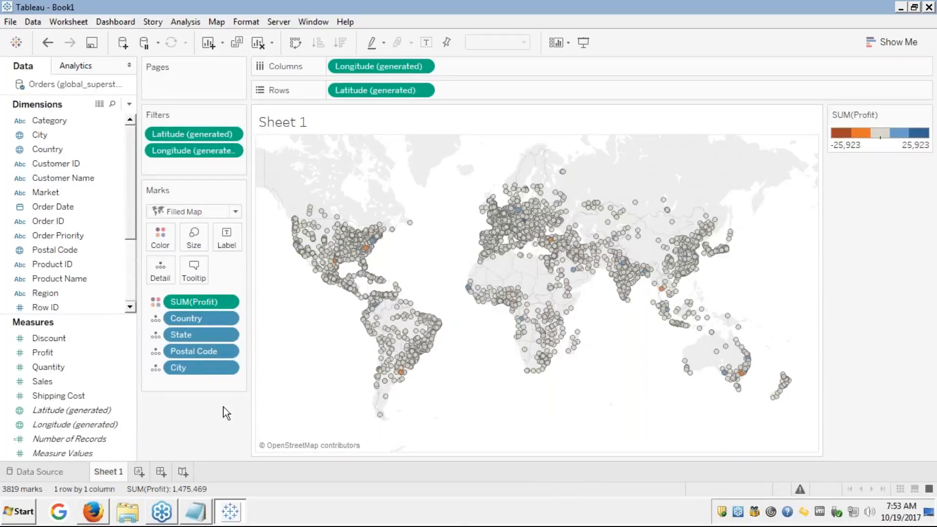
double_click(184, 336)
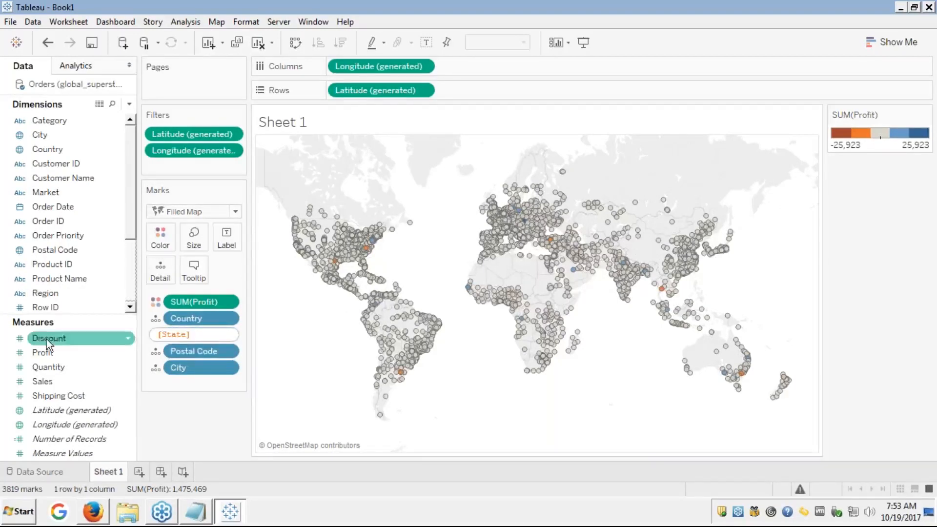
left_click(277, 375)
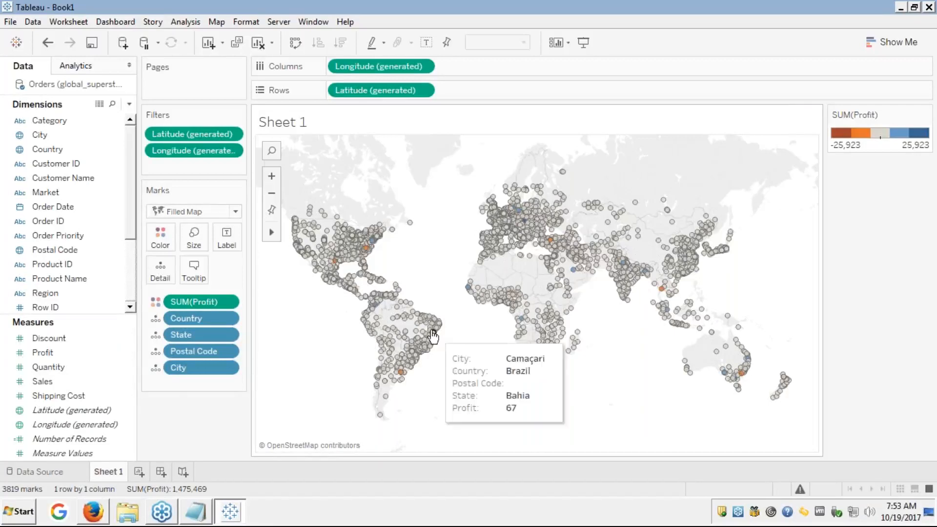
mouse_move(434, 332)
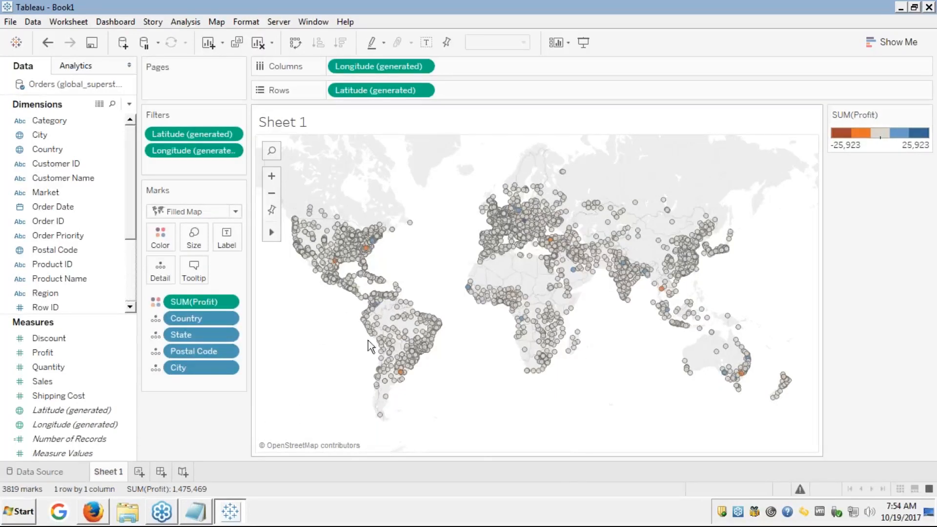
mouse_move(495, 296)
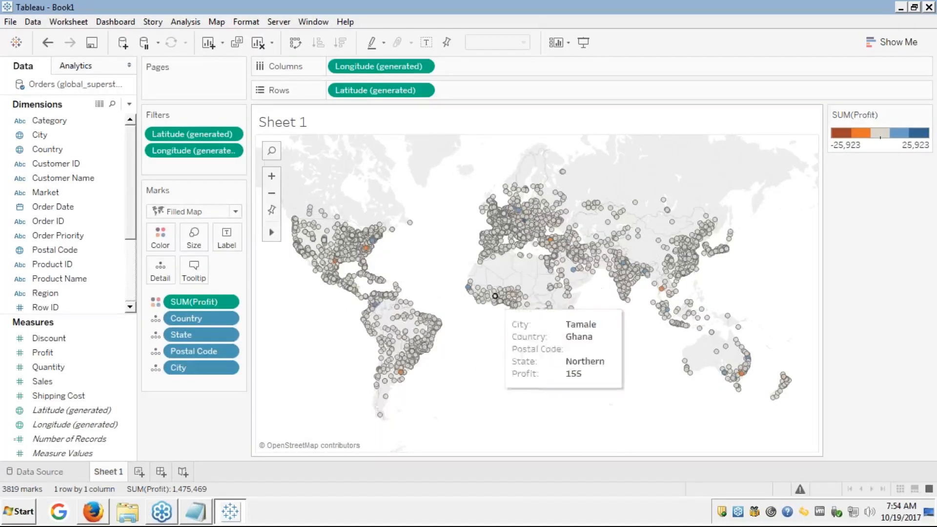
mouse_move(375, 307)
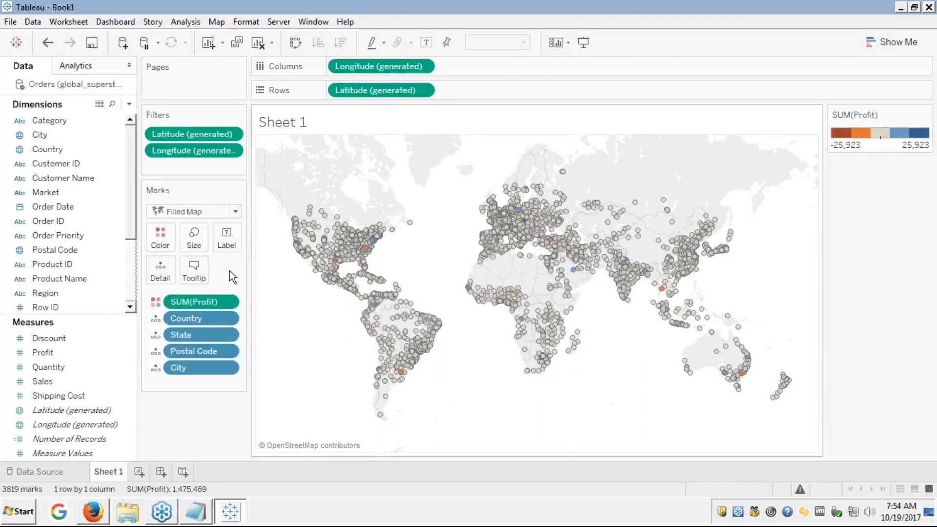
Step: Change the map's mark type to Shape and use the asterisk as the symbol
left_click(236, 212)
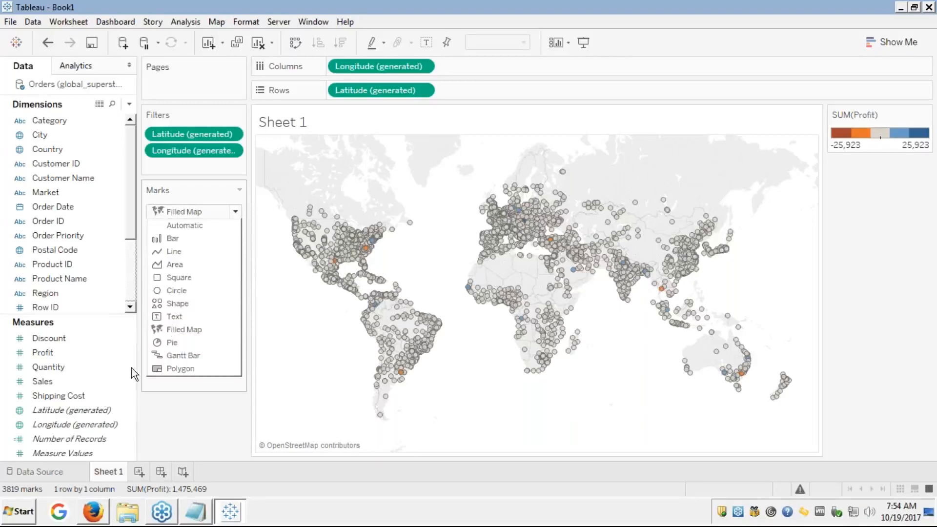
left_click(176, 304)
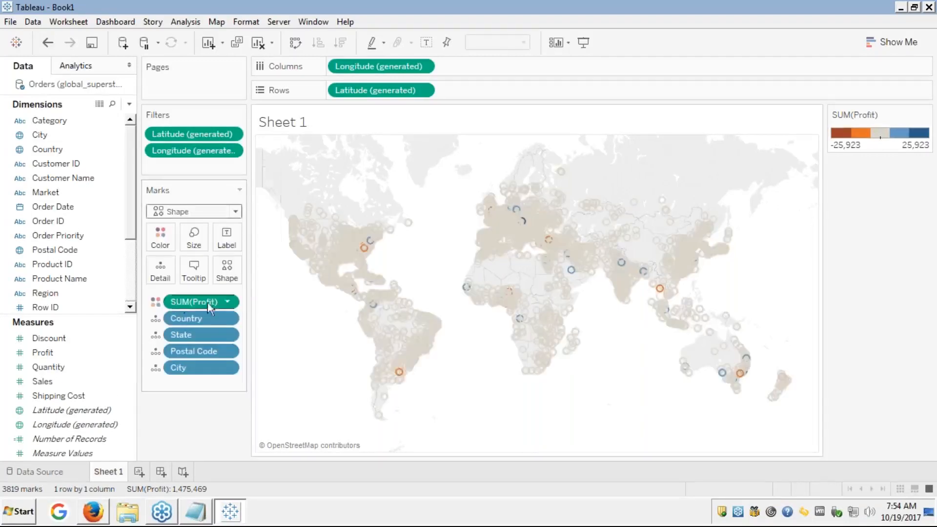
left_click(230, 274)
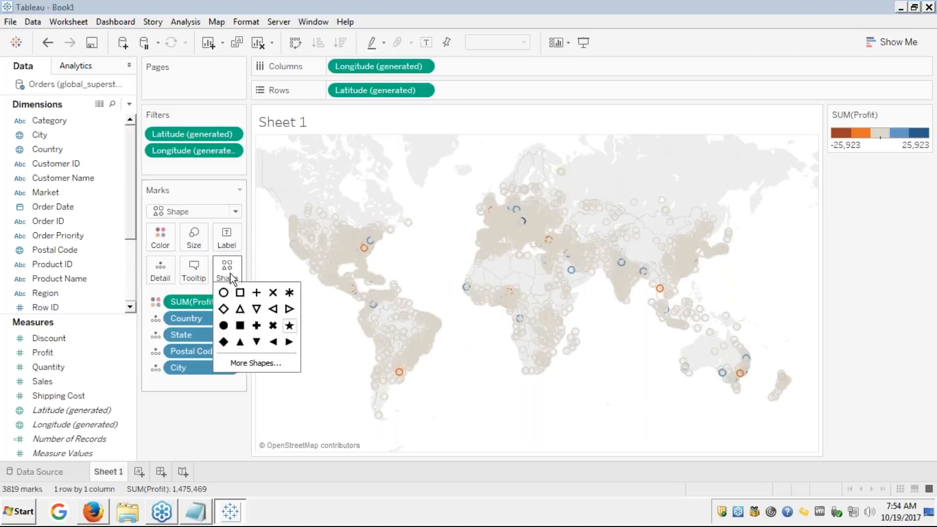
left_click(289, 293)
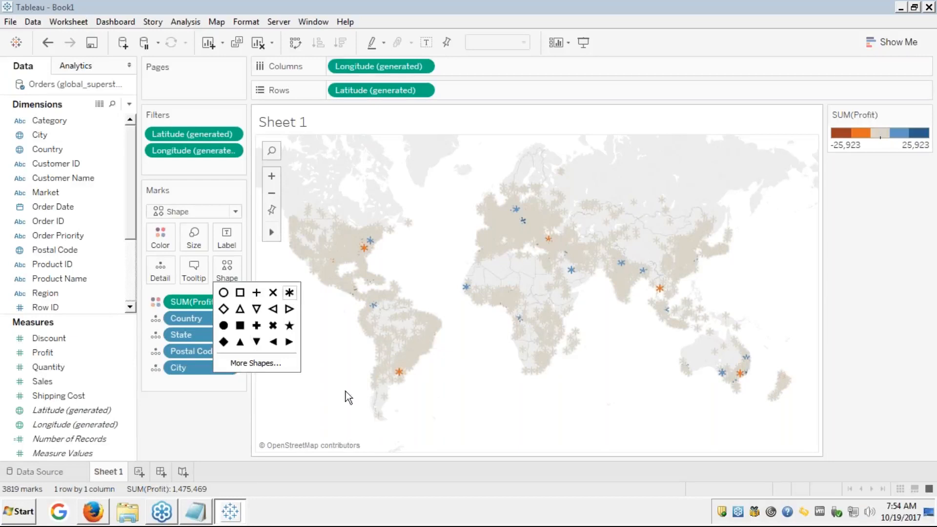
left_click(324, 389)
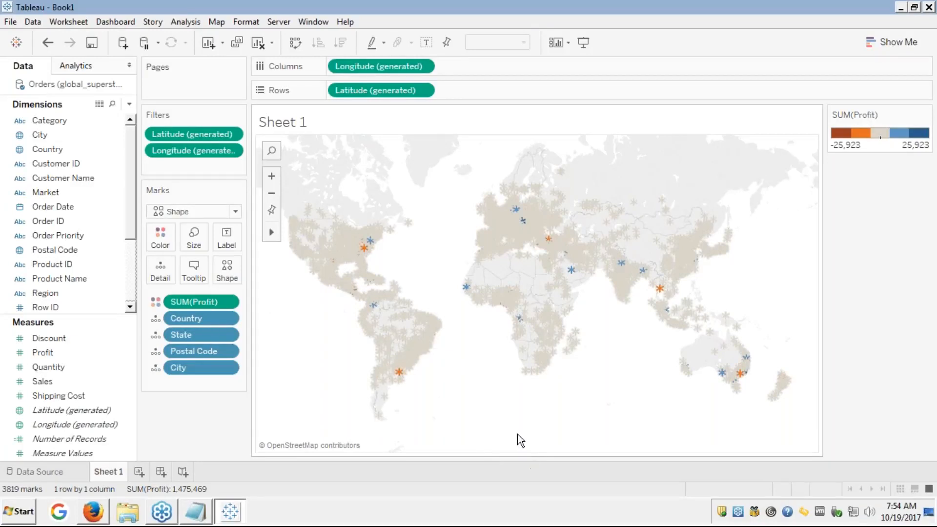
Step: Zoom the map in toward South America and Africa and use rectangular selection to select the marks across central Africa
double_click(475, 360)
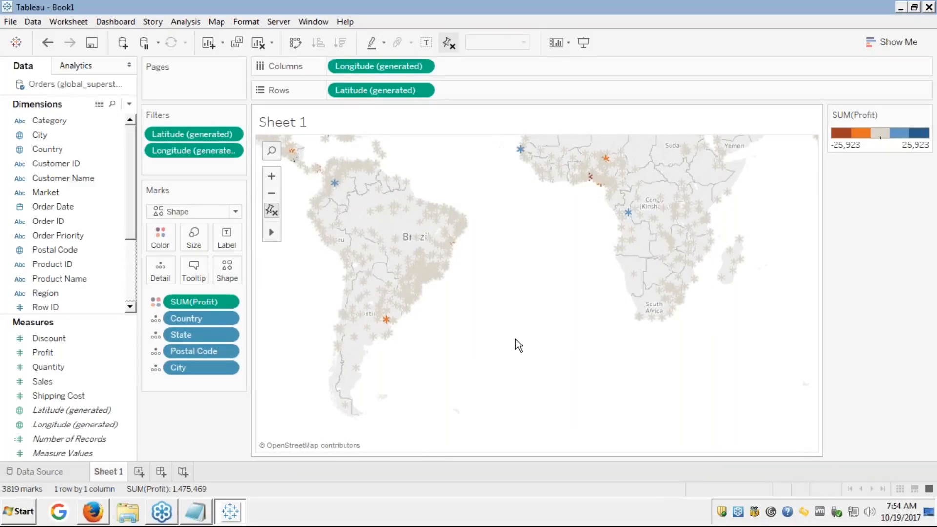
mouse_move(271, 232)
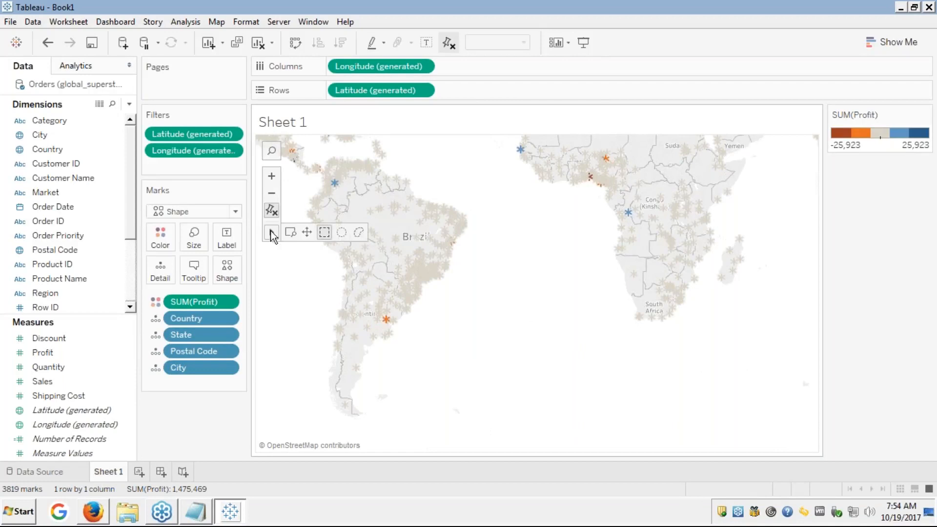
left_click(325, 233)
left_click_drag(532, 249, 815, 138)
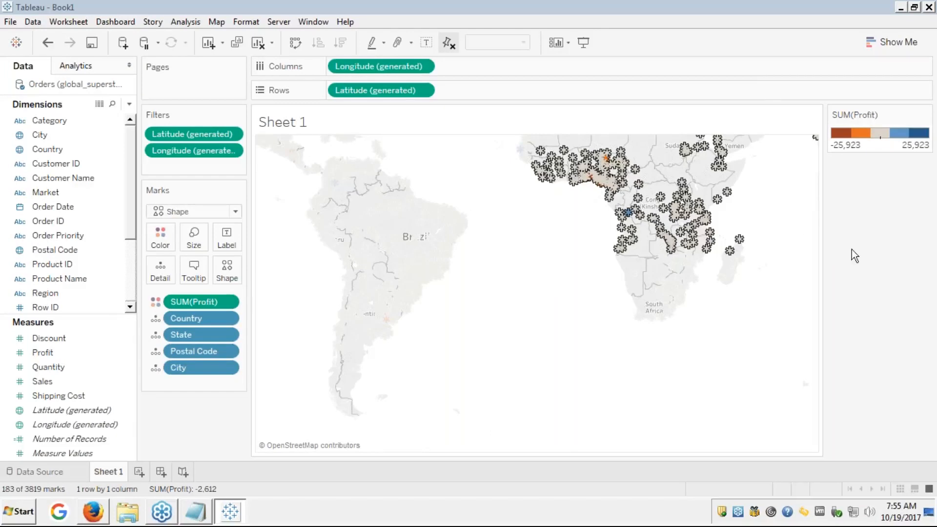
Step: Switch to Firefox to view the Module 6 presentation slide on editing unrecognized locations
left_click(727, 25)
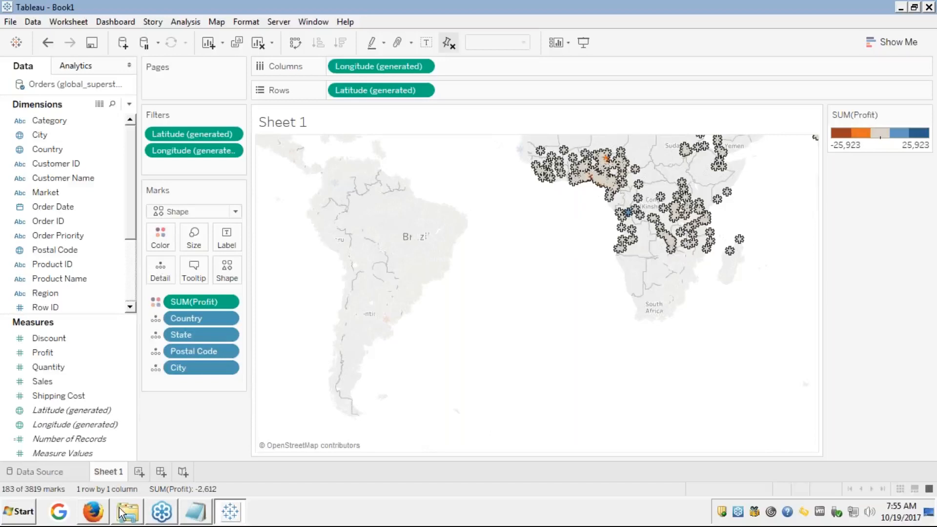
left_click(93, 512)
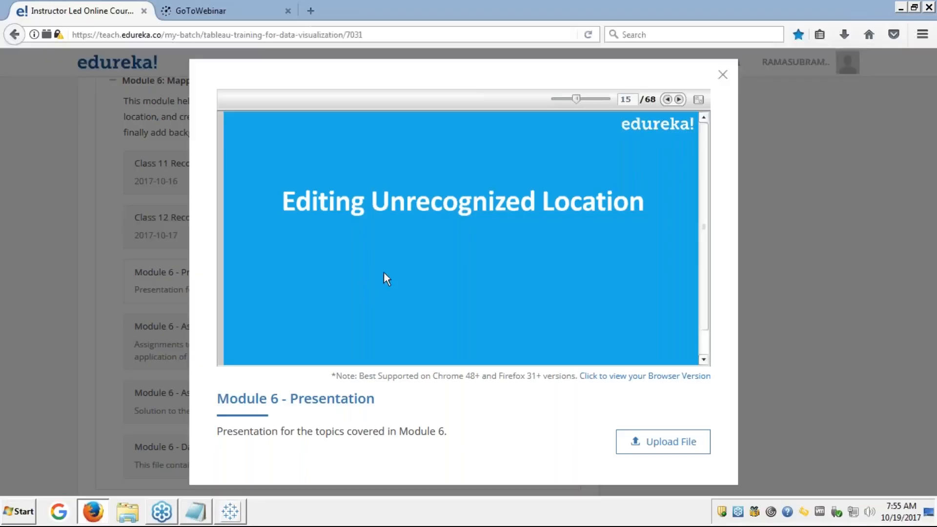
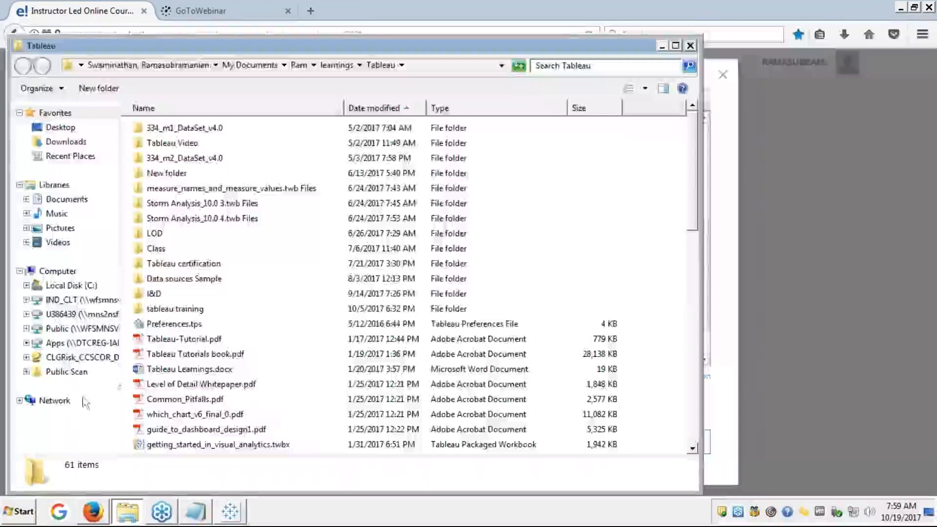
Step: Look through the Tableau folder in Windows Explorer for items whose names start with M, and return to the start of the list
left_click(148, 265)
key("m")
key("m")
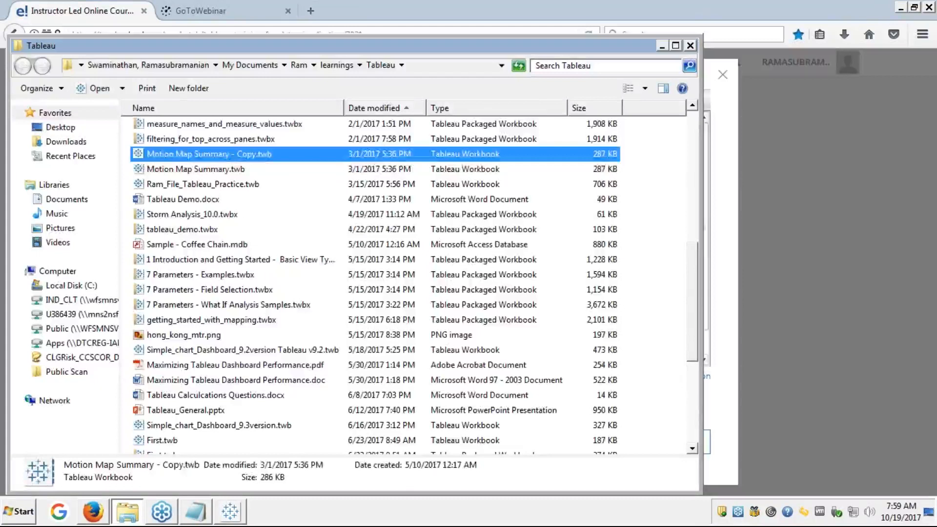
key("m")
key("m")
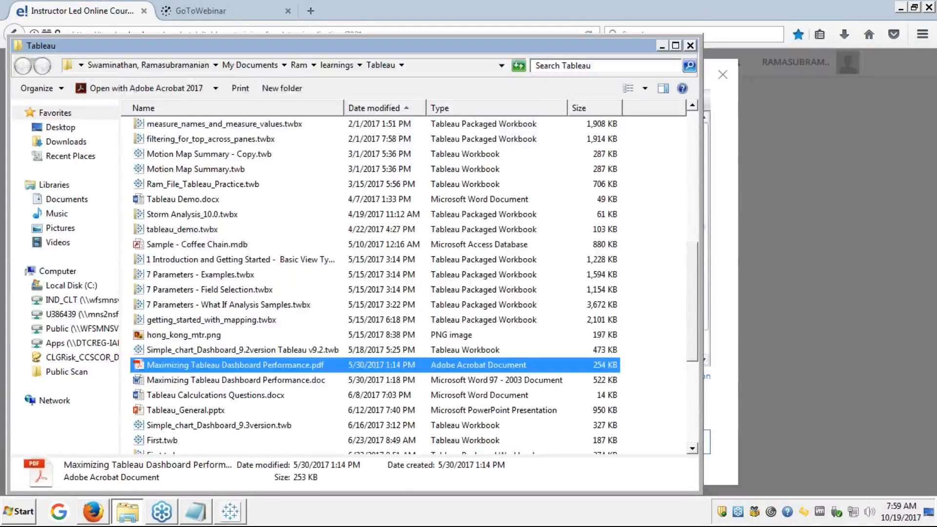
key("m")
key("m")
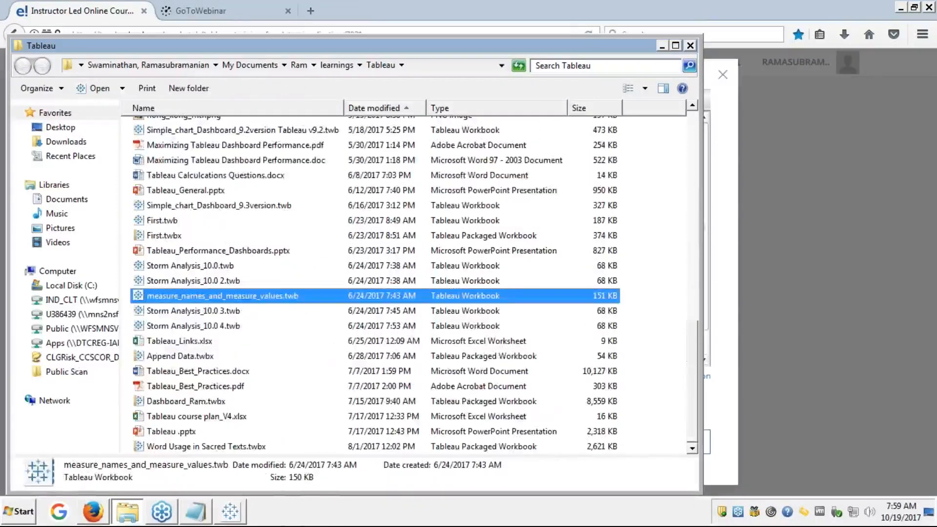
key("m")
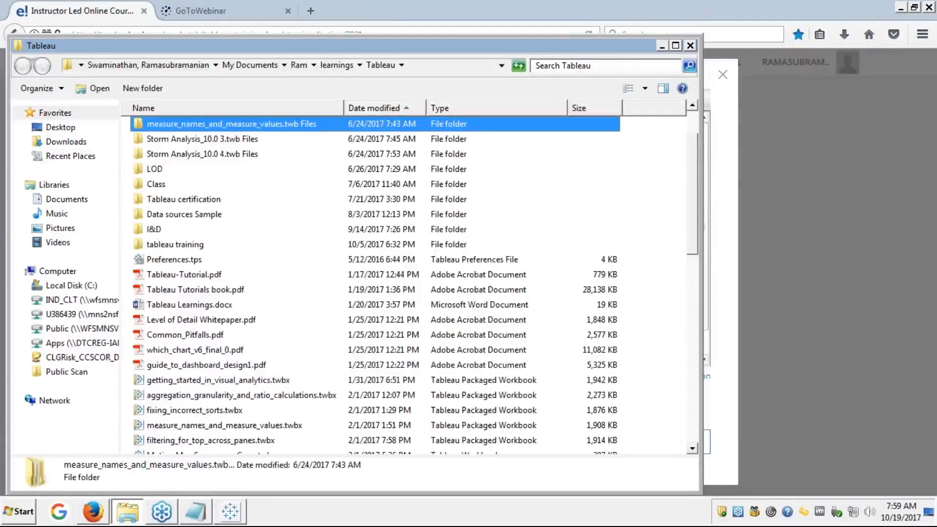
key("m")
key("m")
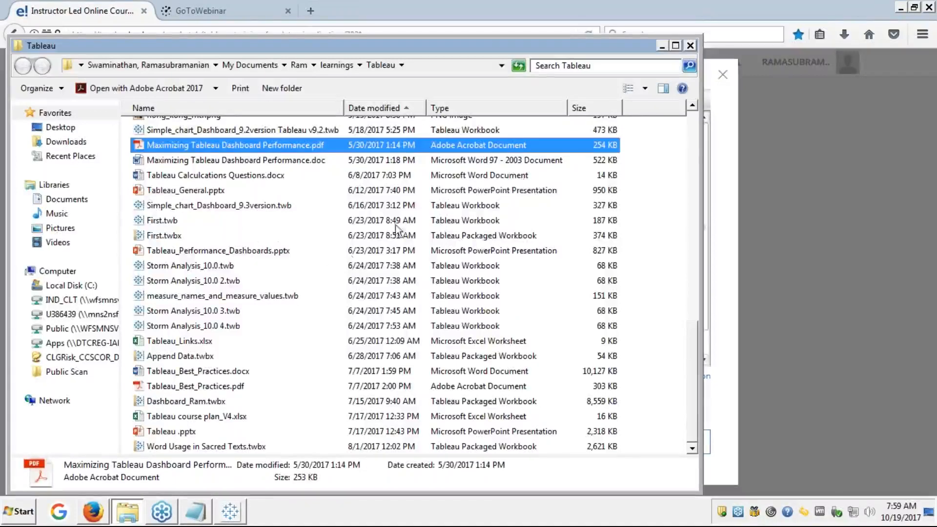
left_click(693, 123)
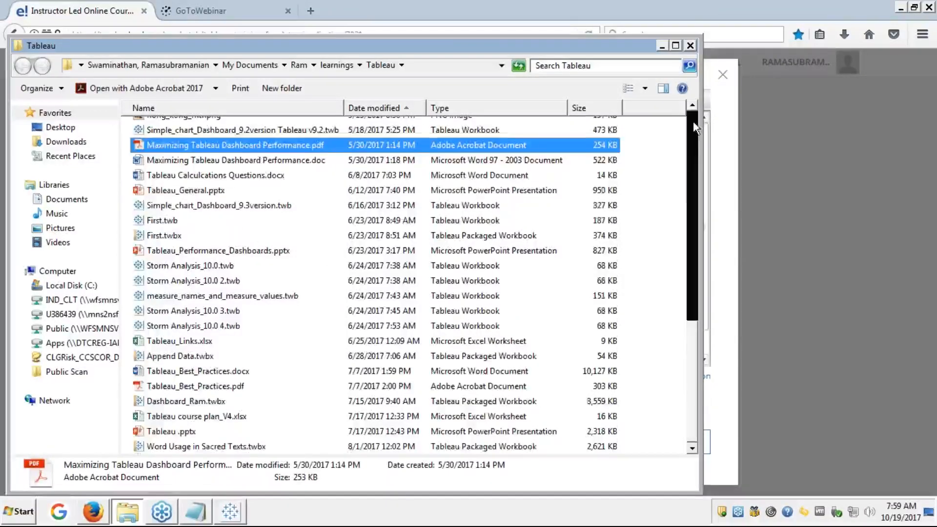
left_click(923, 195)
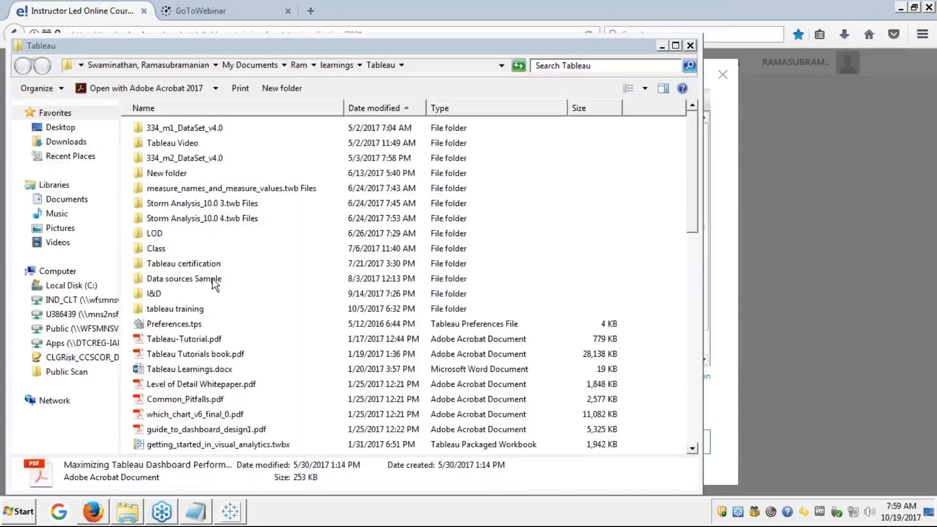
Step: Check the contents of the Data sources Sample folder and go back to the Tableau folder
double_click(160, 283)
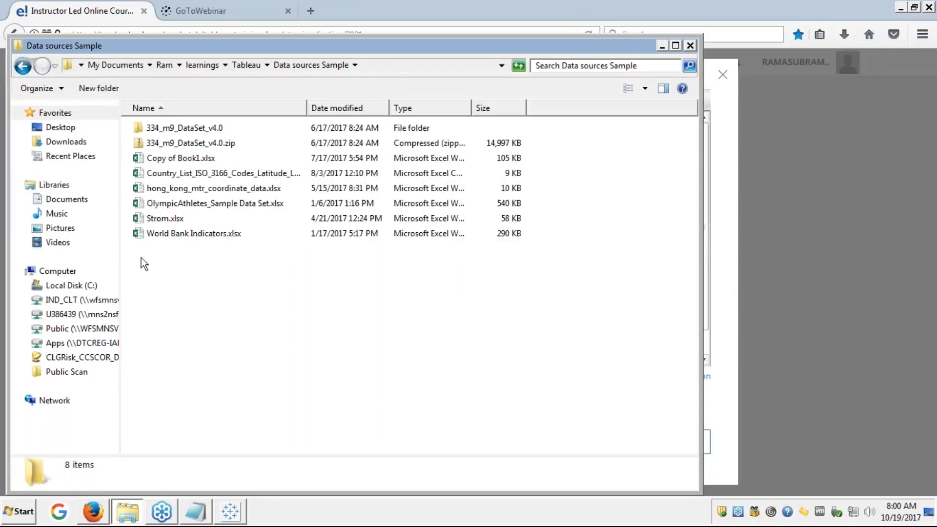
left_click(306, 111)
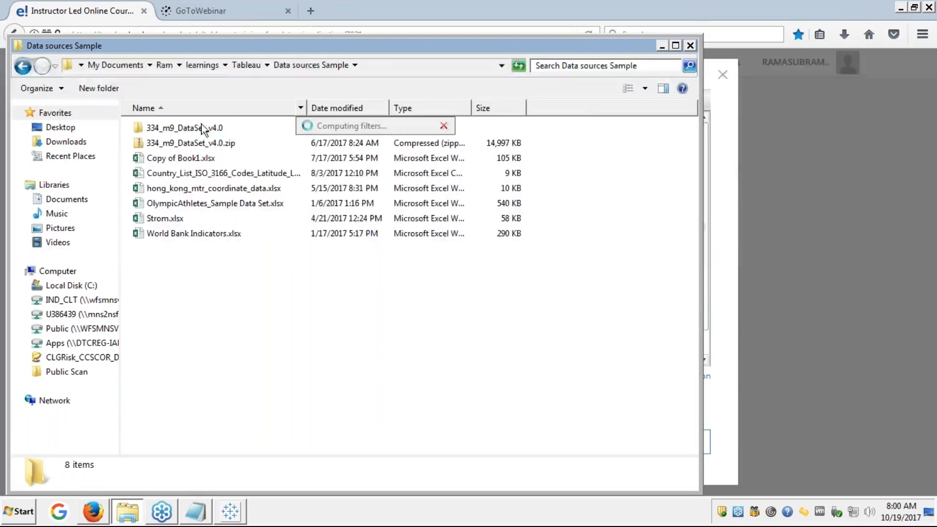
left_click(239, 66)
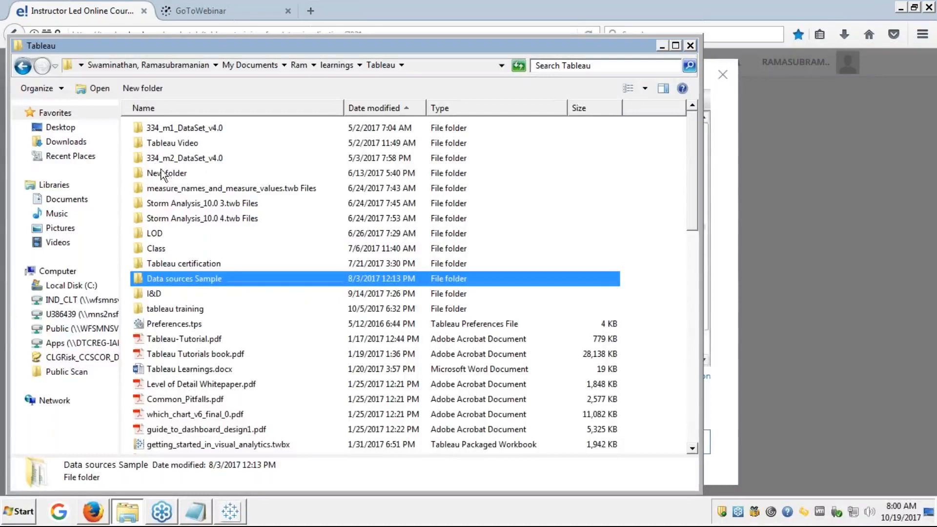
Step: Open the tableau training folder and look through its items whose names start with M
double_click(150, 308)
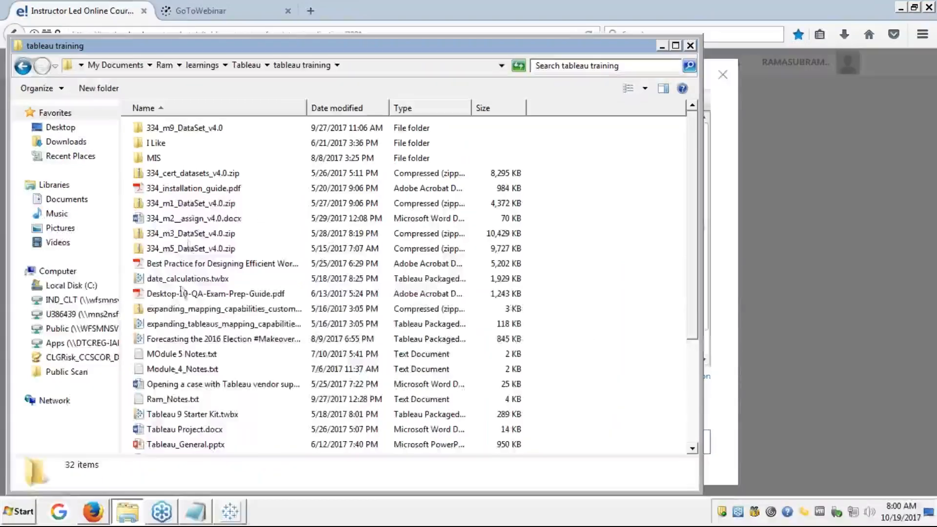
left_click(168, 175)
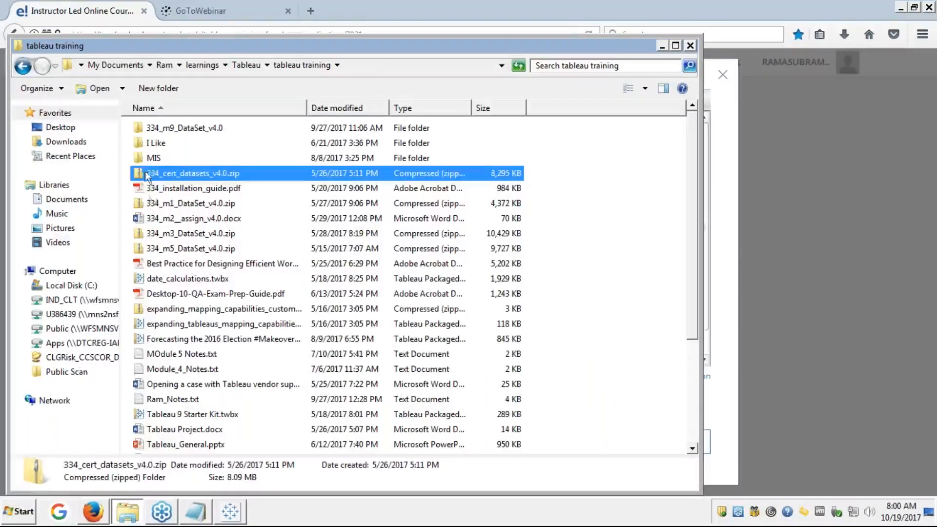
key("m")
key("m")
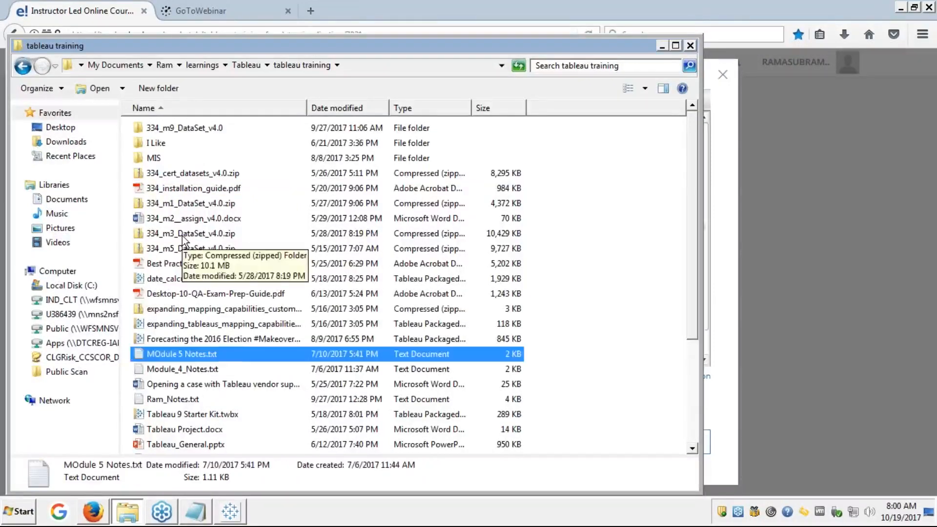
key("m")
key("m")
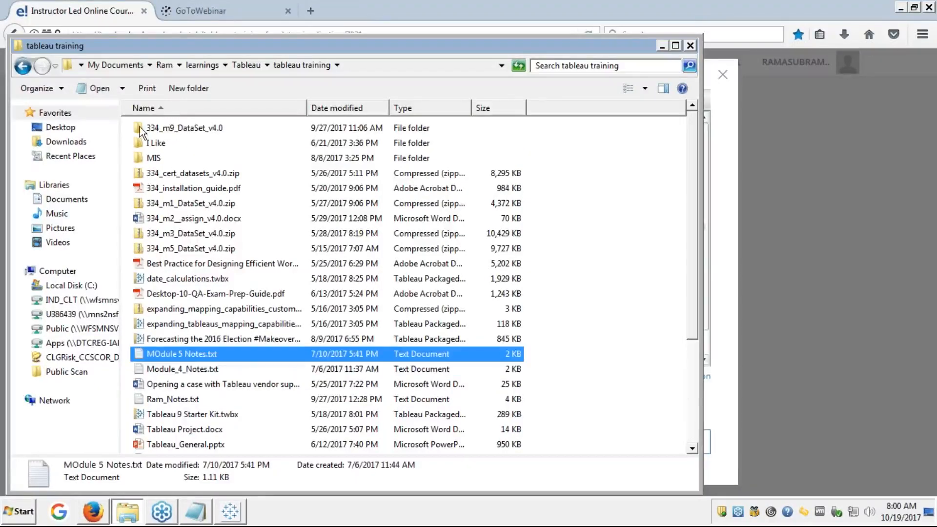
Step: Check the contents of the I Like and 334_m9_DataSet_v4.0 folders, returning to the tableau training folder
double_click(145, 144)
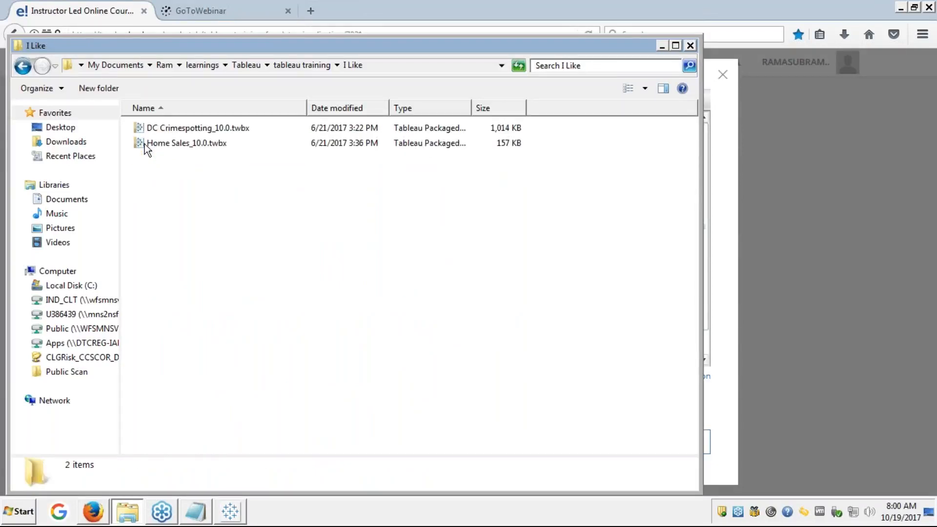
key("BackSpace")
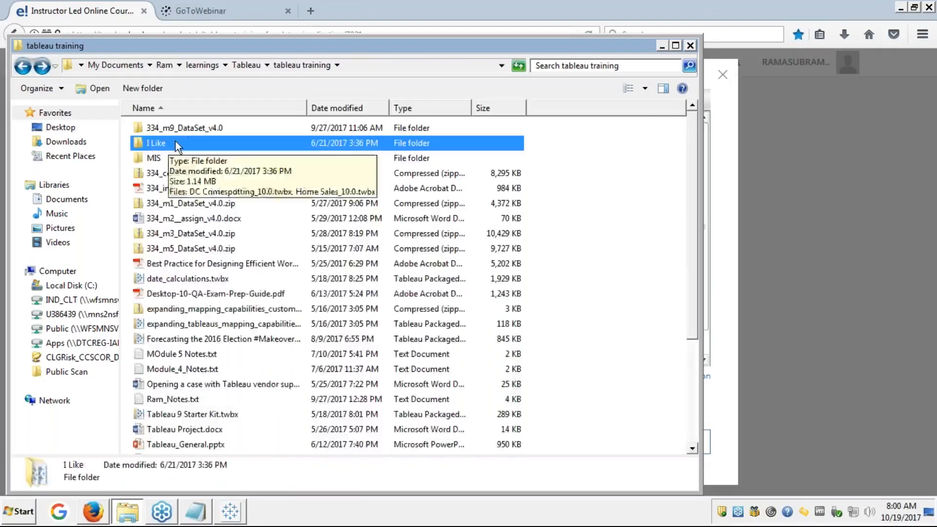
double_click(177, 127)
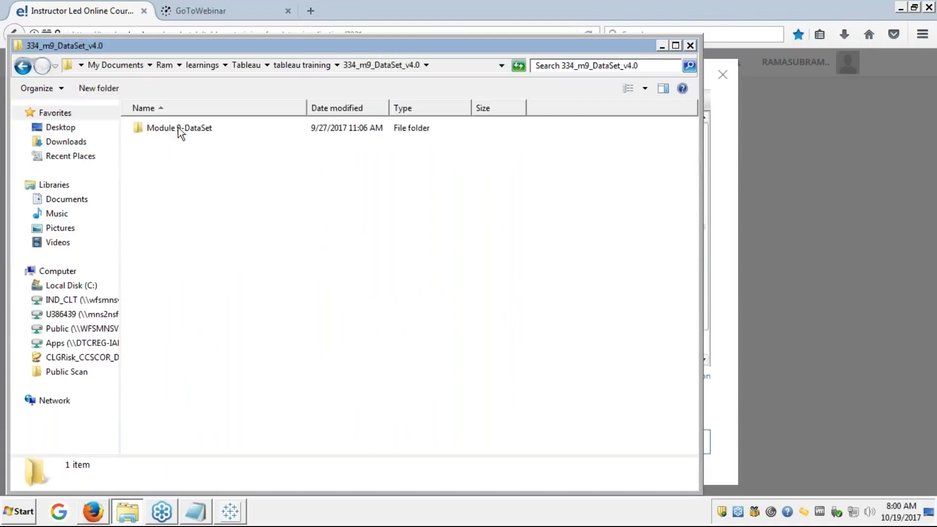
key("BackSpace")
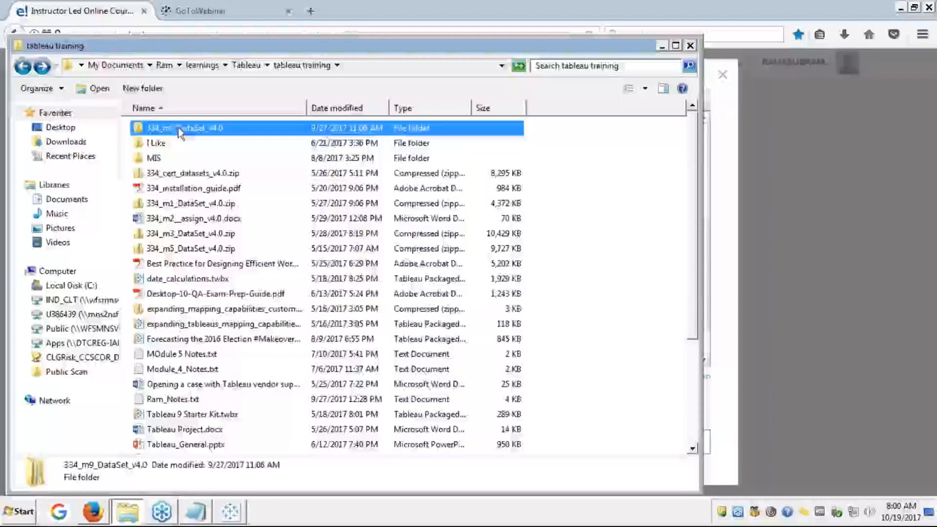
Step: Inspect the 334_cert_datasets_v4.0.zip archive and its inner folder, and return to the tableau training folder
double_click(166, 174)
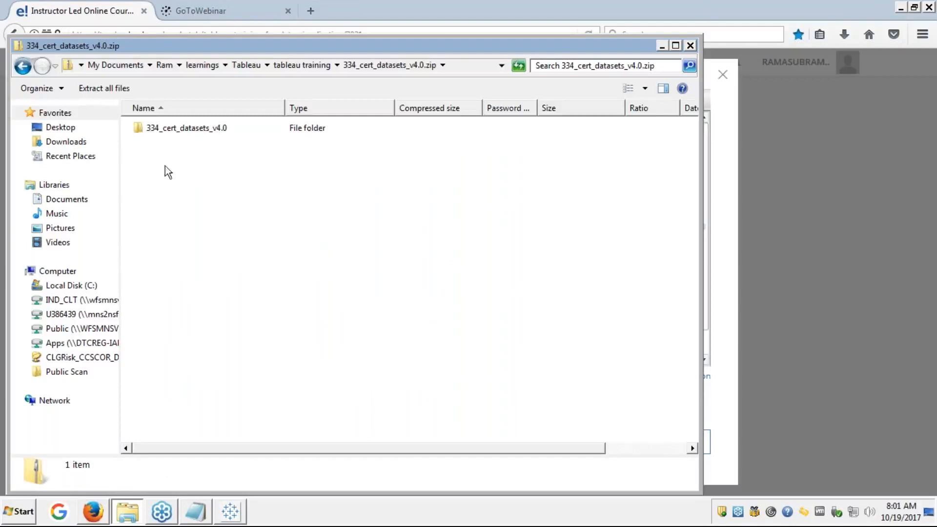
double_click(180, 129)
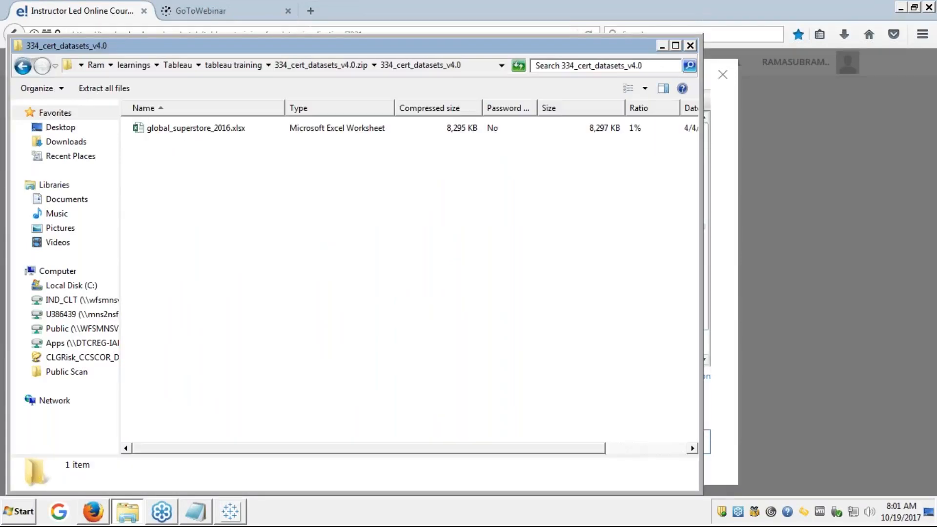
key("BackSpace")
key("BackSpace")
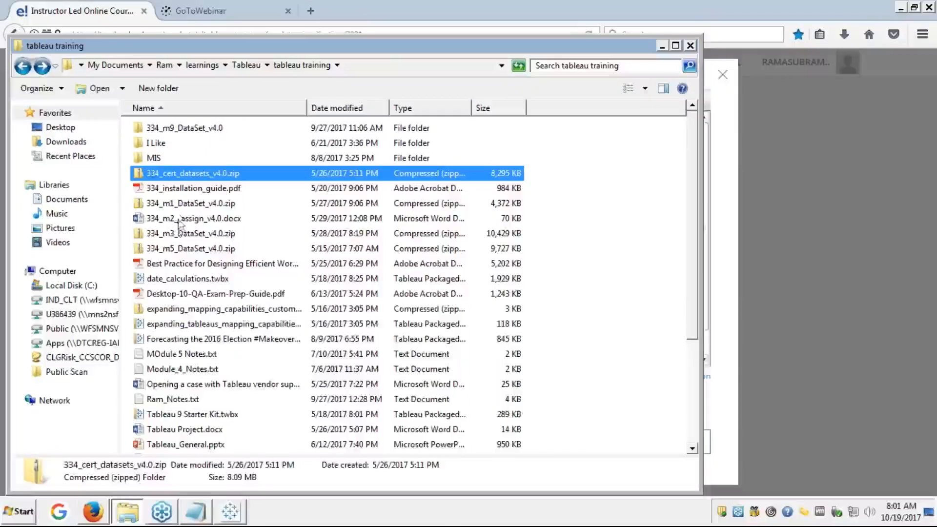
Step: Open the Bank of China Branches custom geocoding CSV from the expanding_mapping_capabilities_custom_geocoding_csv.zip archive in Excel
left_click(170, 249)
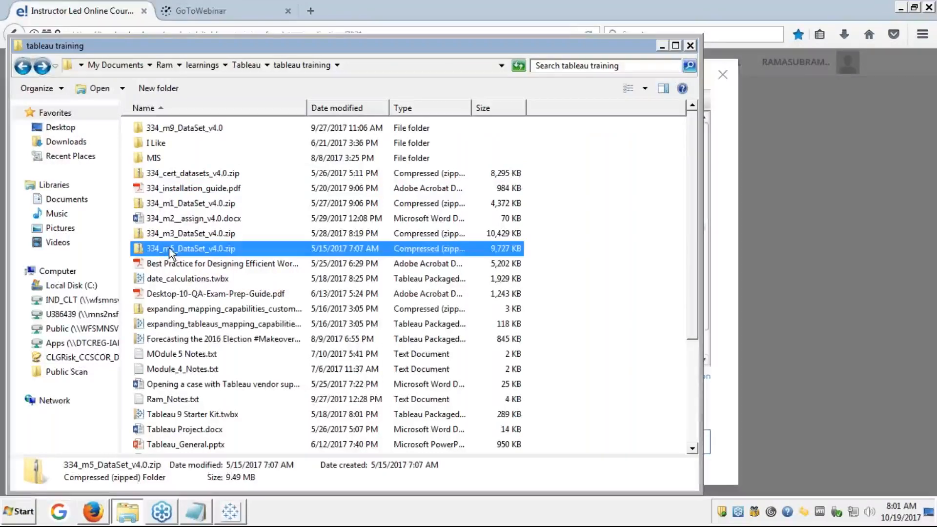
double_click(166, 309)
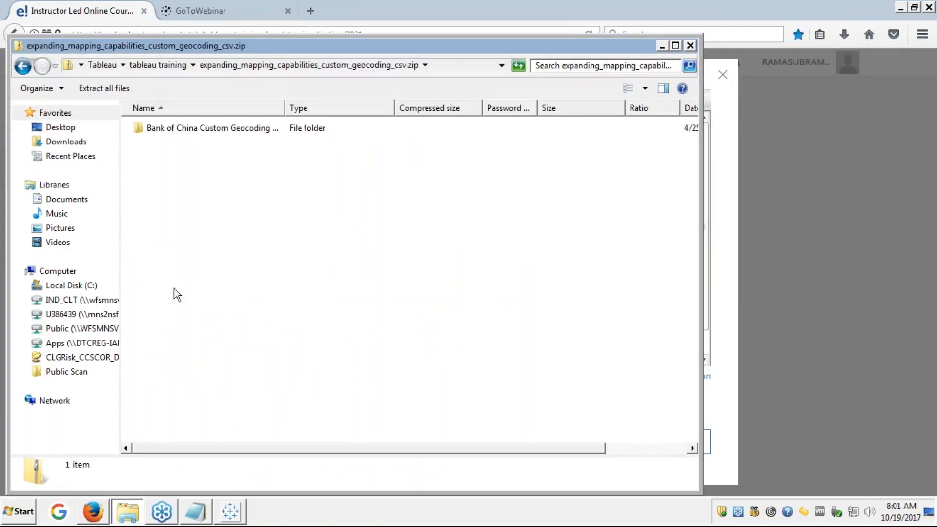
double_click(181, 127)
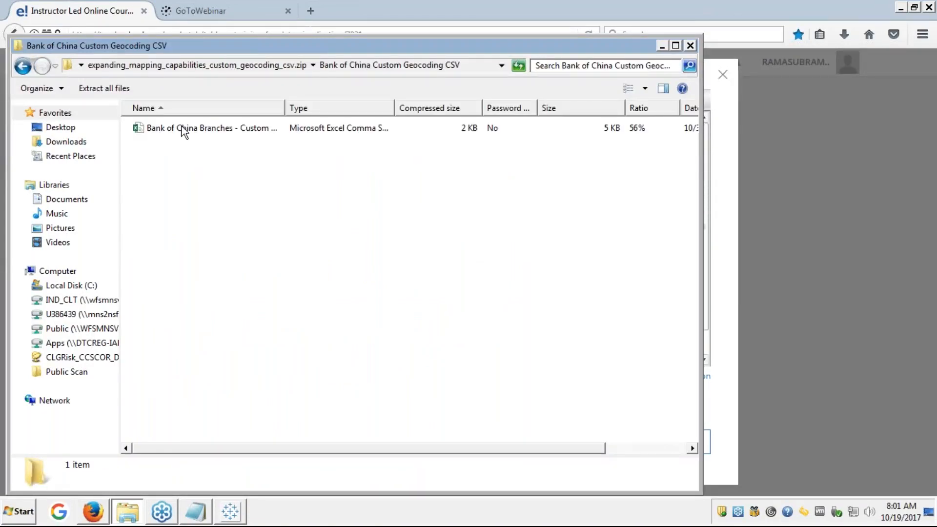
left_click(180, 127)
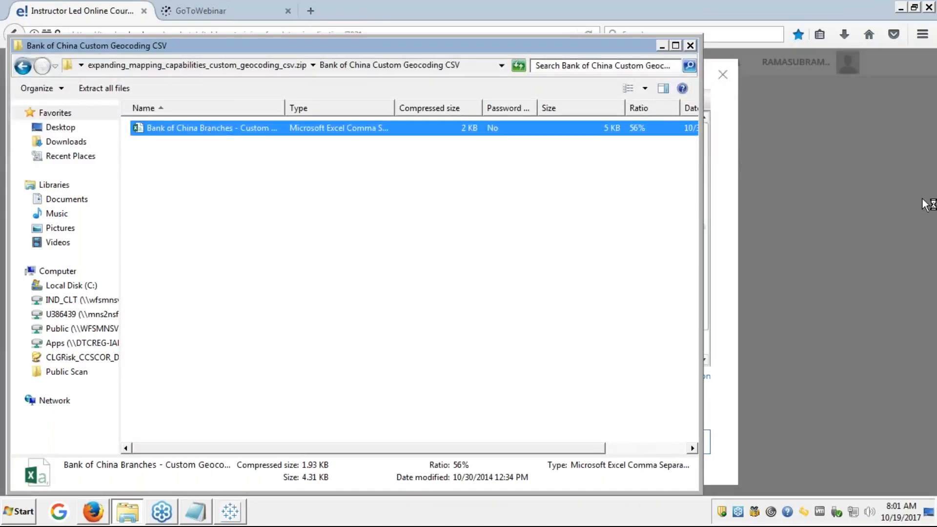
key("Return")
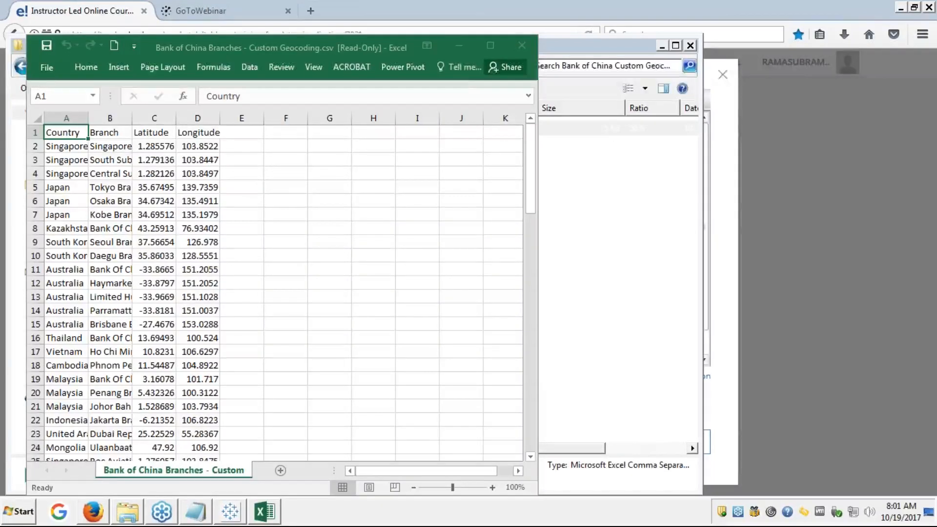
Step: Maximize the Excel window and autofit the Country and Branch columns to their contents
left_click(490, 47)
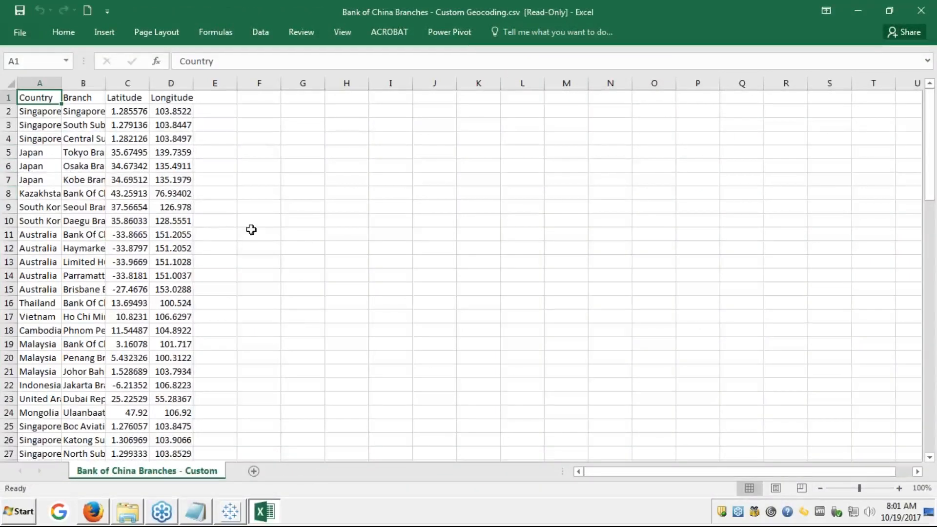
double_click(61, 79)
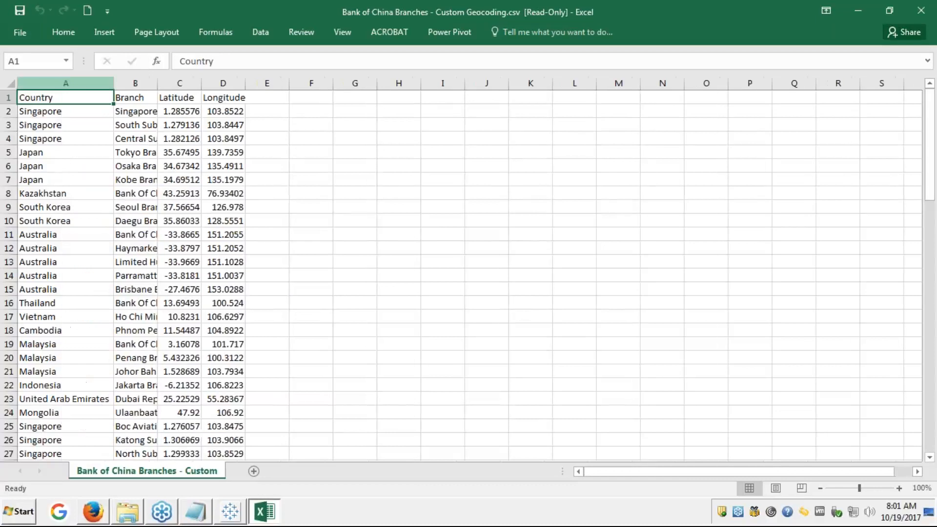
double_click(156, 84)
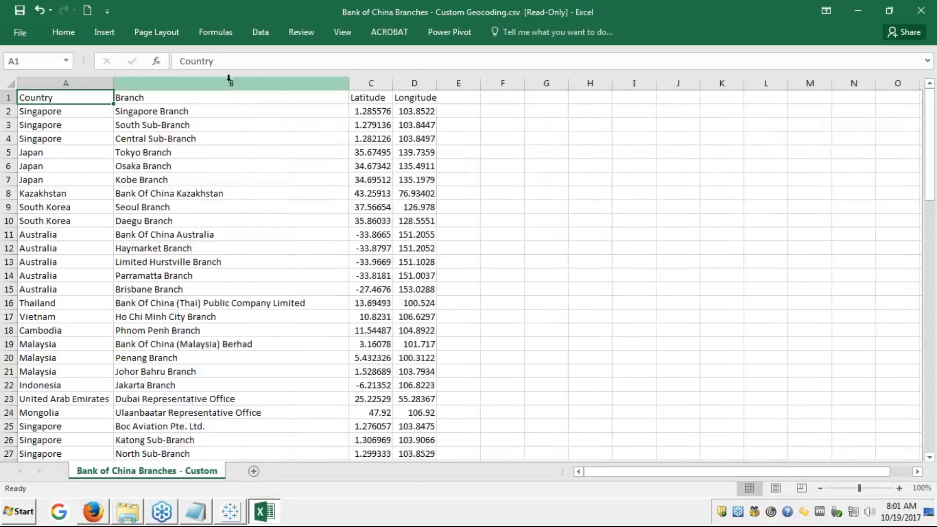
Step: Autofit the Latitude and Longitude columns and review the Singapore Branch record field by field
double_click(392, 82)
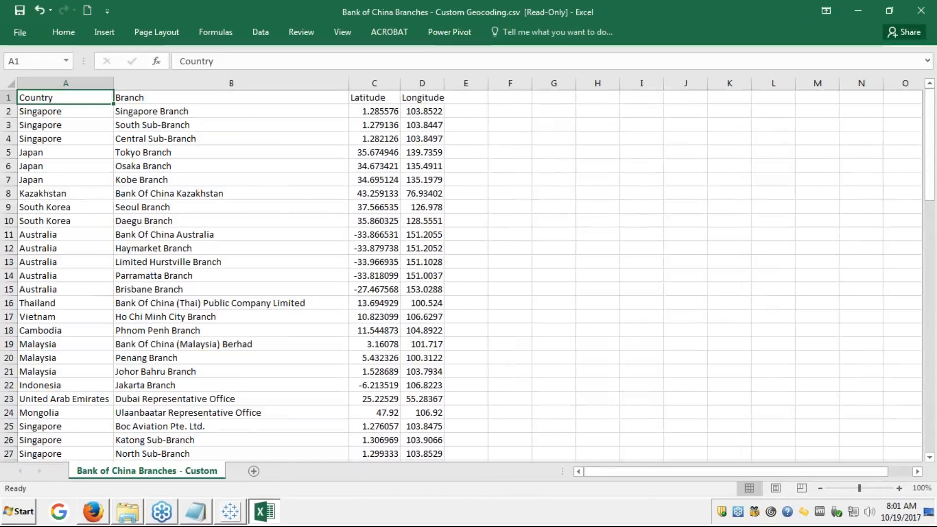
double_click(444, 83)
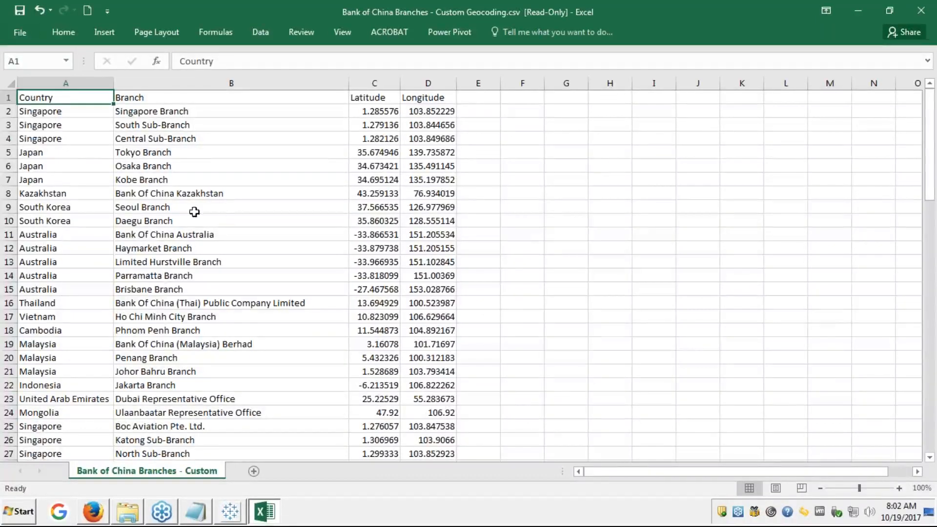
left_click(33, 114)
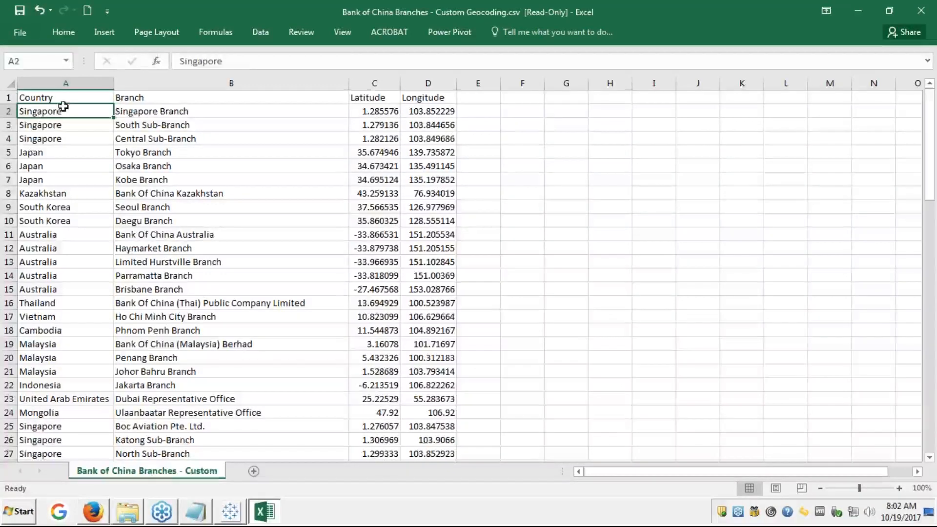
key("Tab")
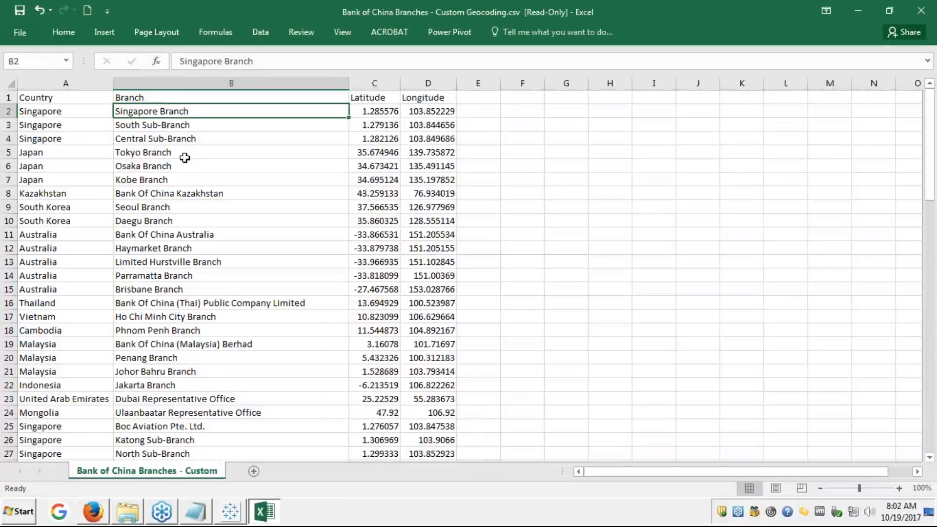
key("Tab")
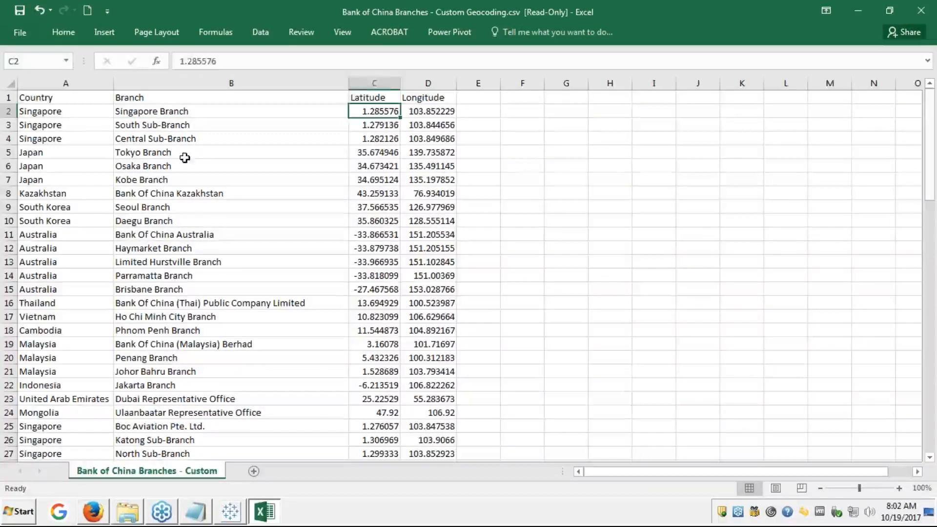
key("Tab")
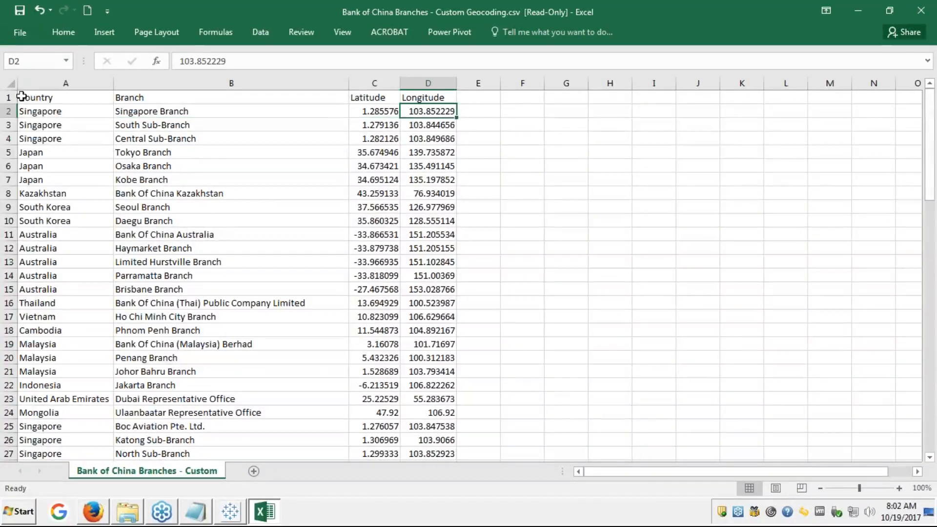
left_click(44, 109)
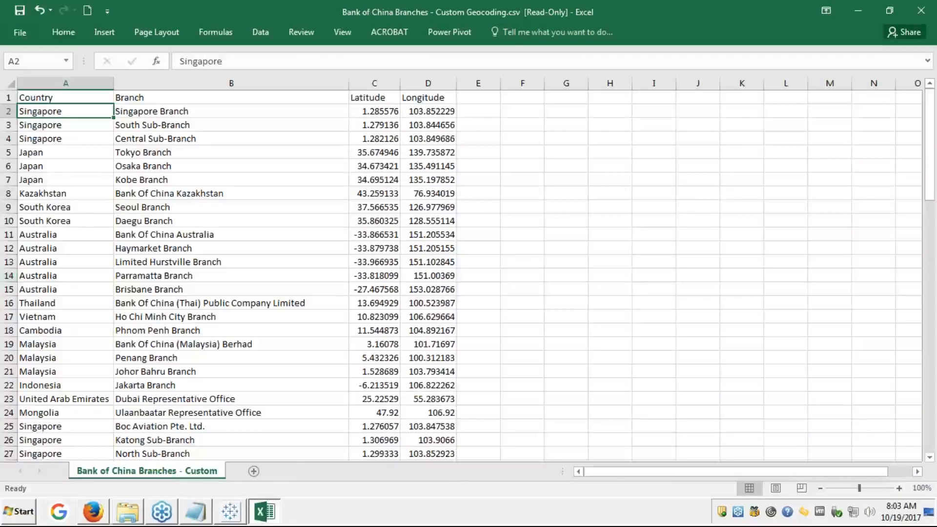
Step: Switch to the course presentation in Firefox and show the "Custom Geocoding – How?" slide in full screen
left_click(231, 510)
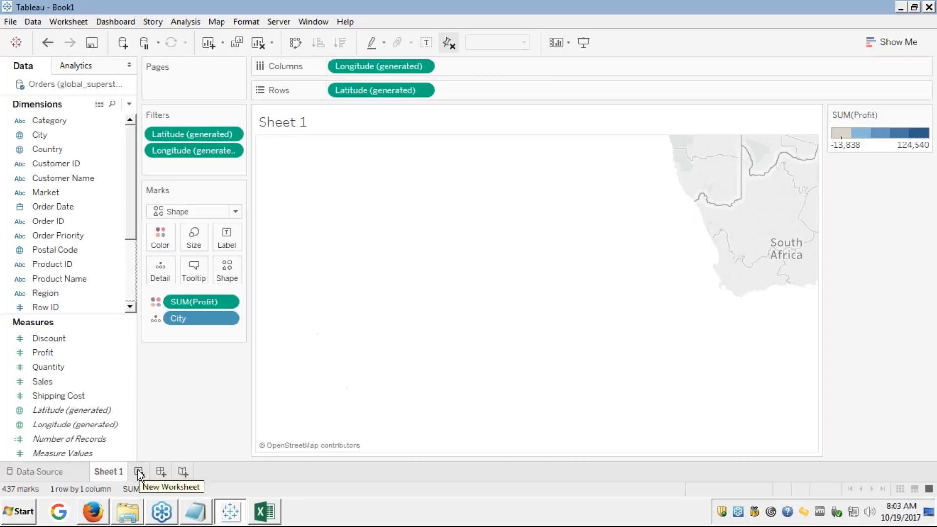
left_click(89, 522)
left_click(90, 522)
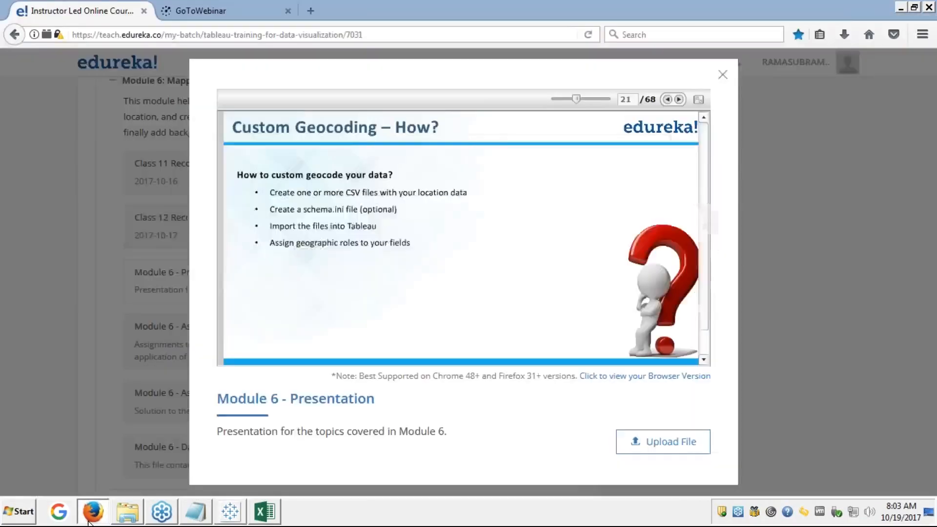
left_click(698, 100)
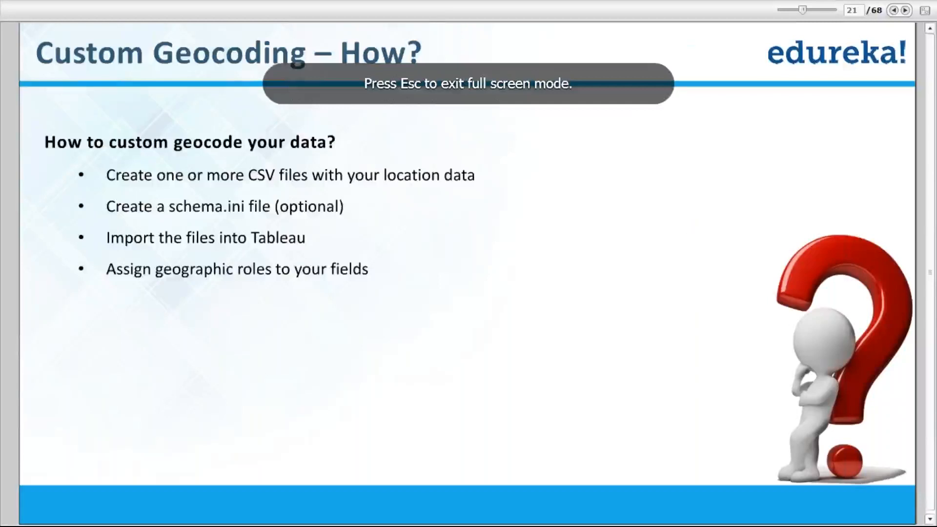
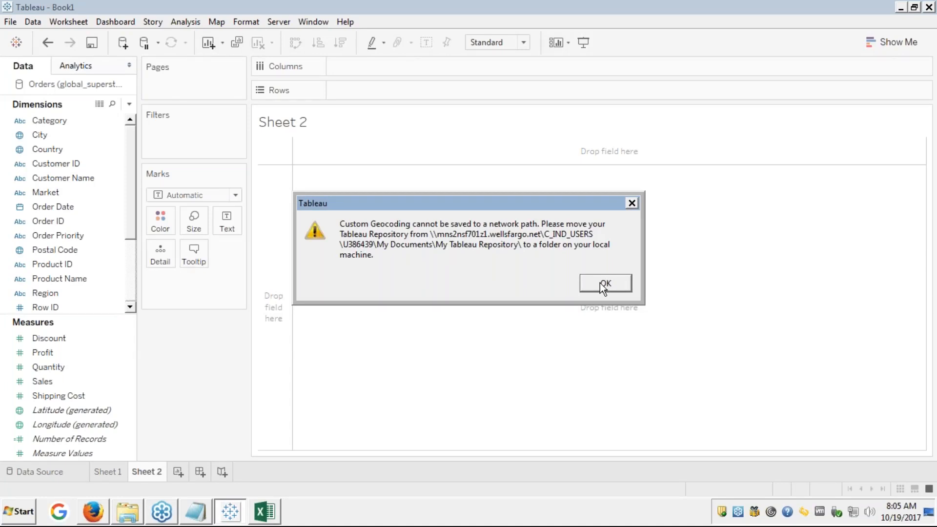
Step: Dismiss the custom geocoding warning in Tableau and look at the Bank of China Branches CSV in Excel
left_click(604, 287)
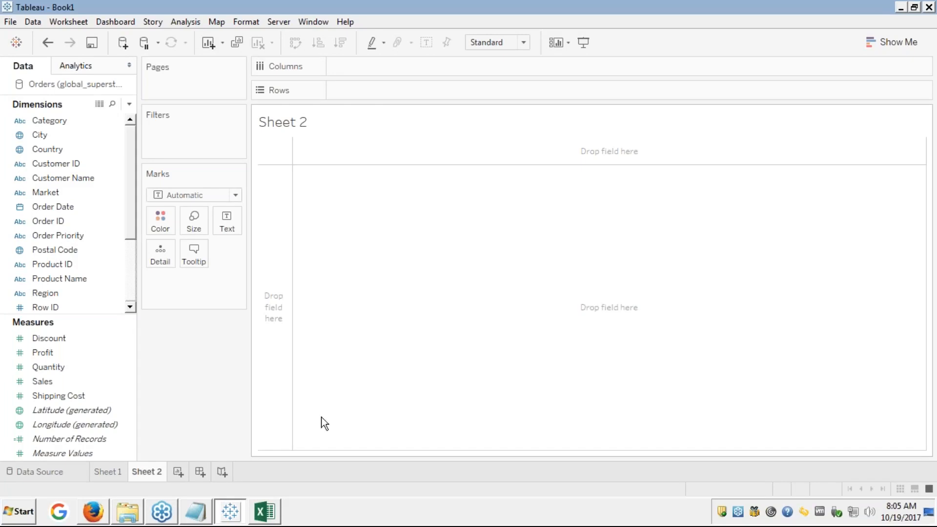
left_click(270, 514)
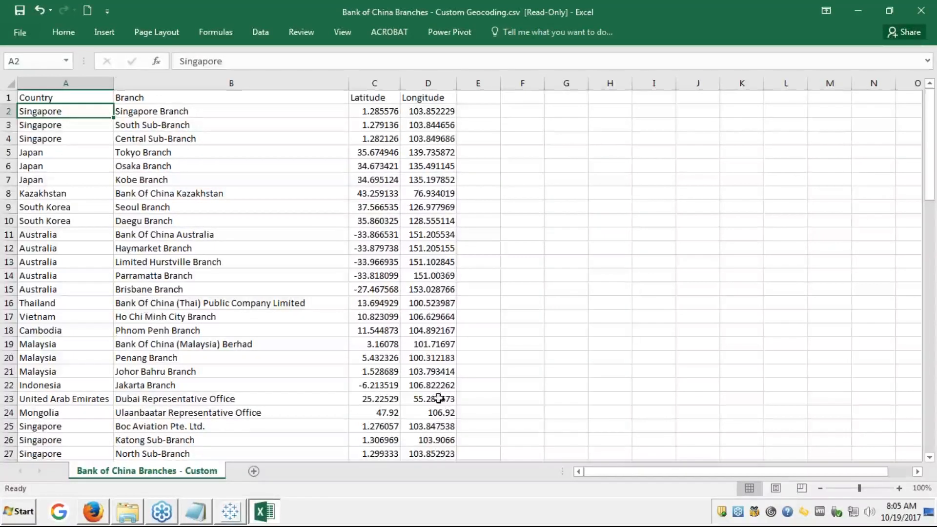
left_click(923, 192)
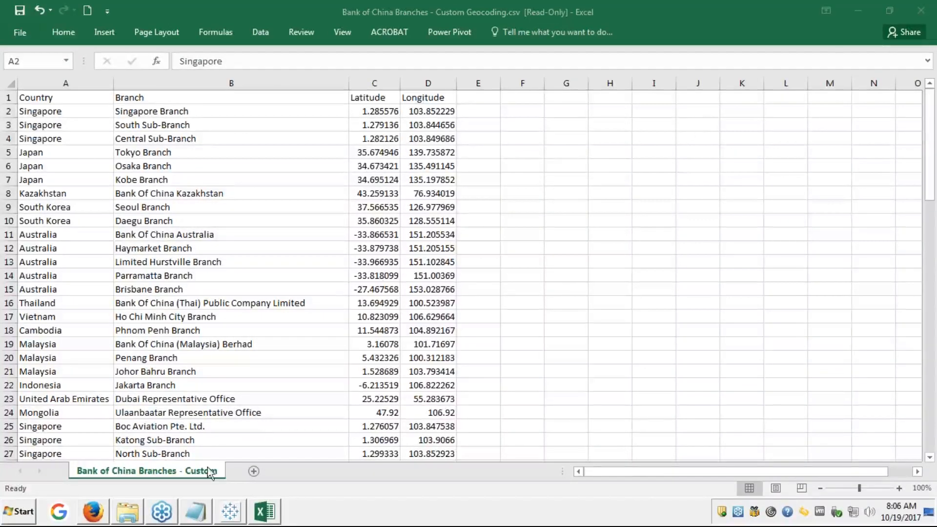
Step: Switch to the Firefox presentation and review the "Custom Geocoding - Step 3" slide in full screen, then leave full screen
mouse_move(226, 515)
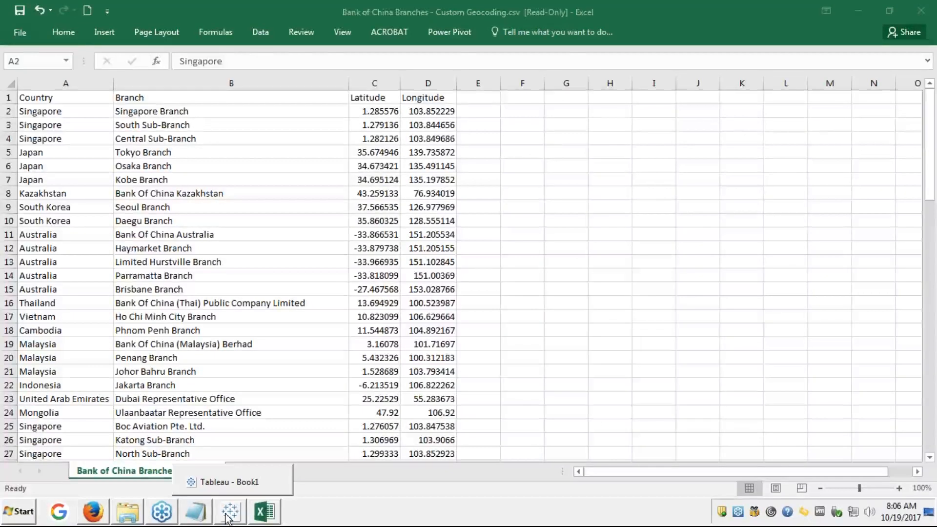
left_click(209, 484)
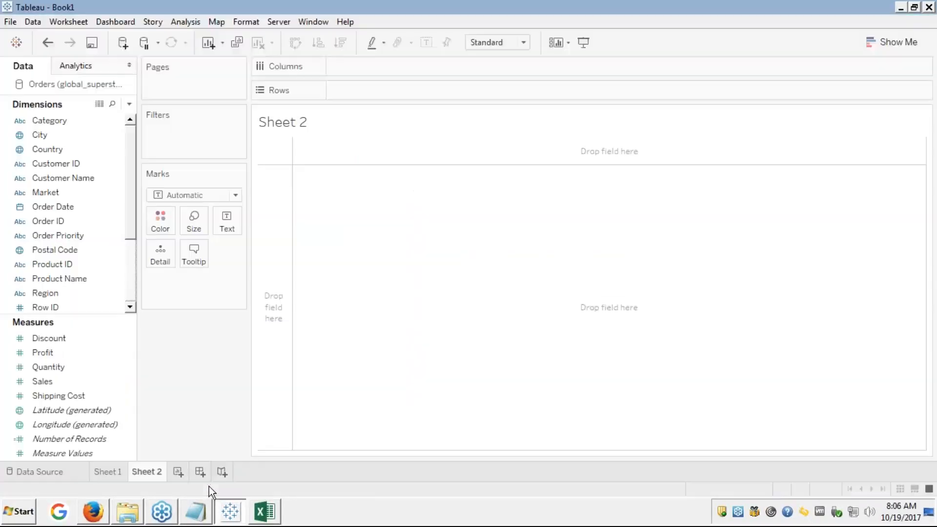
left_click(91, 518)
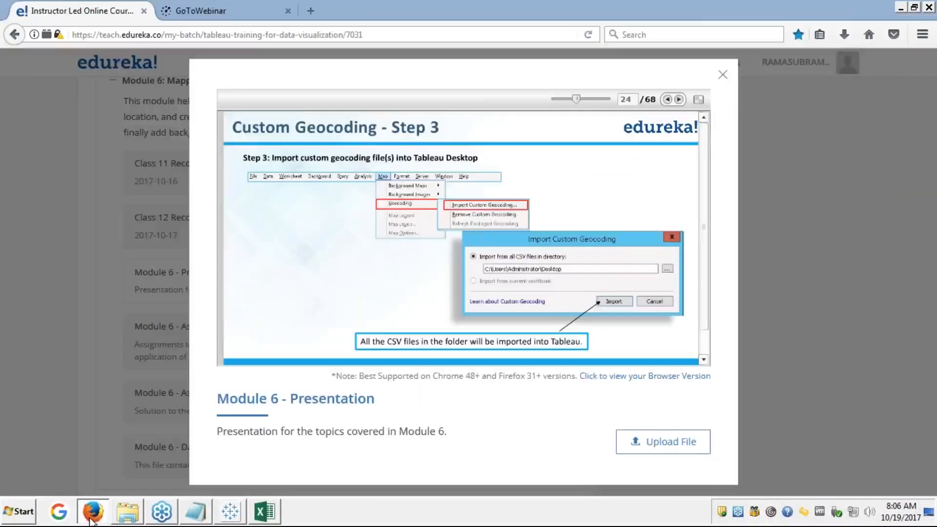
left_click(702, 100)
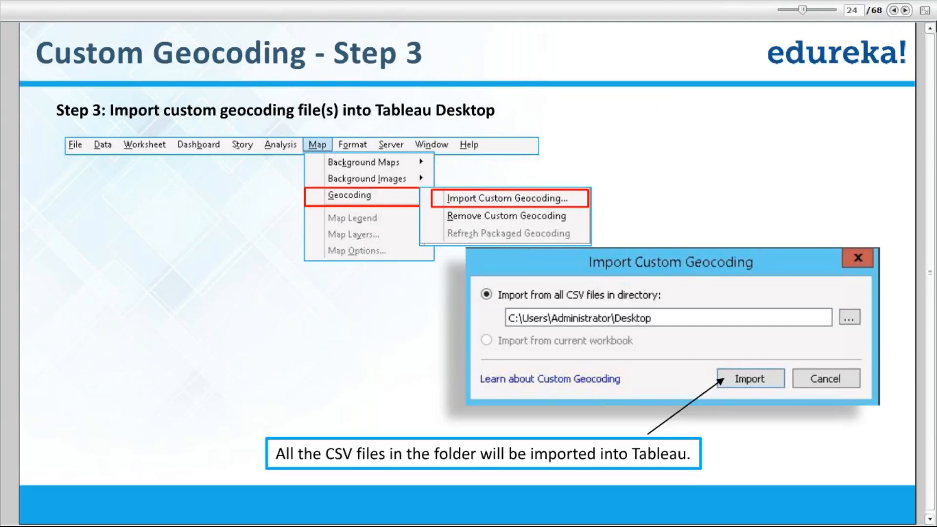
key("Escape")
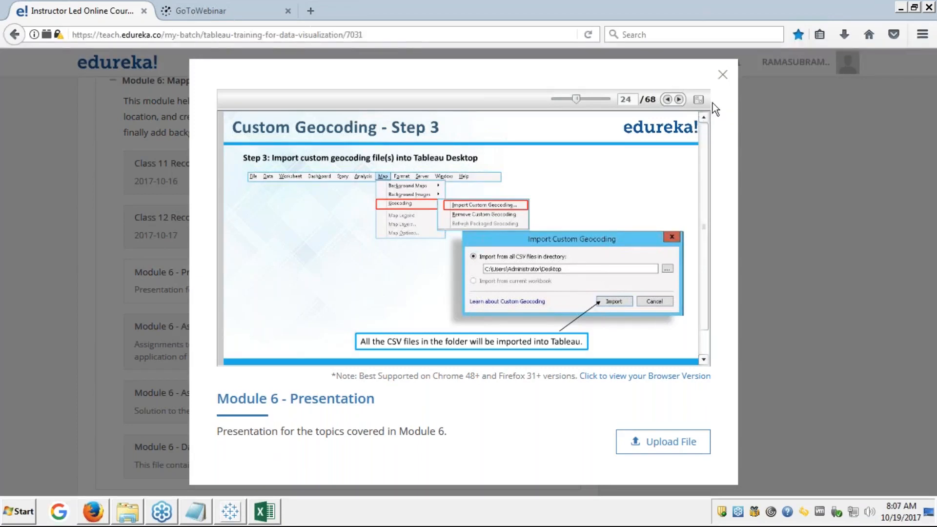
left_click(699, 100)
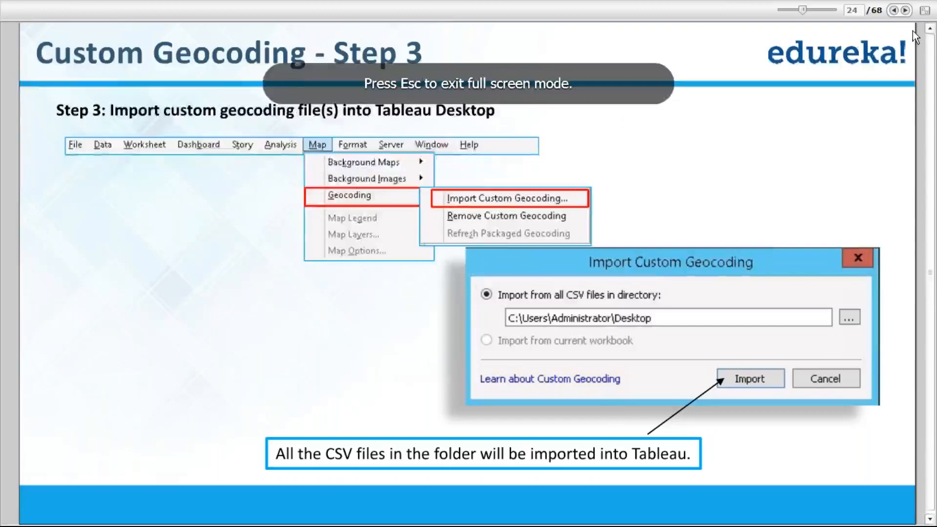
key("Escape")
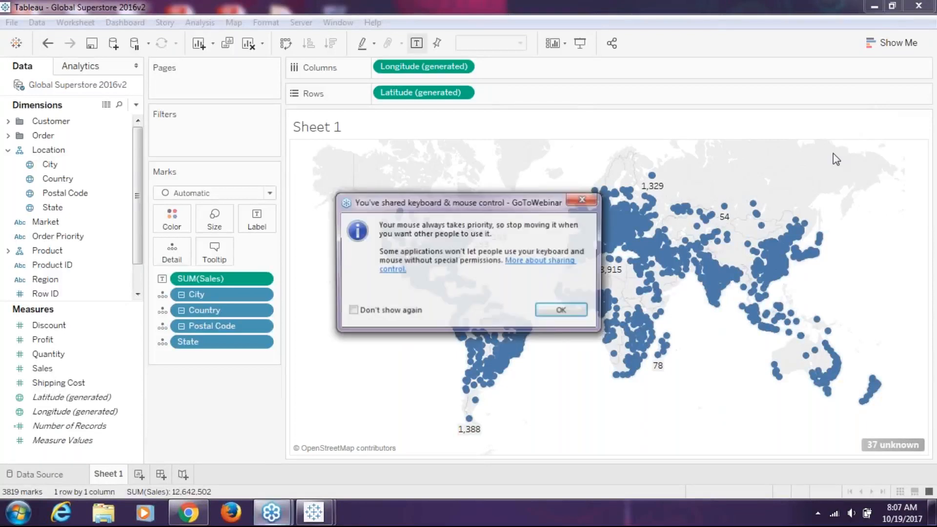
Step: Dismiss the shared keyboard and mouse control notice and check the map's geocoding commands in the Global Superstore 2016v2 workbook
left_click(561, 310)
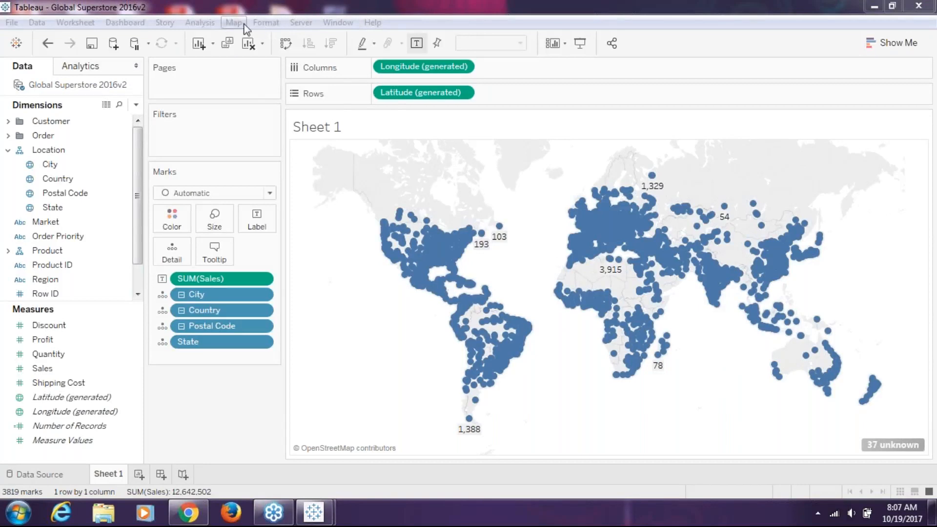
left_click(242, 26)
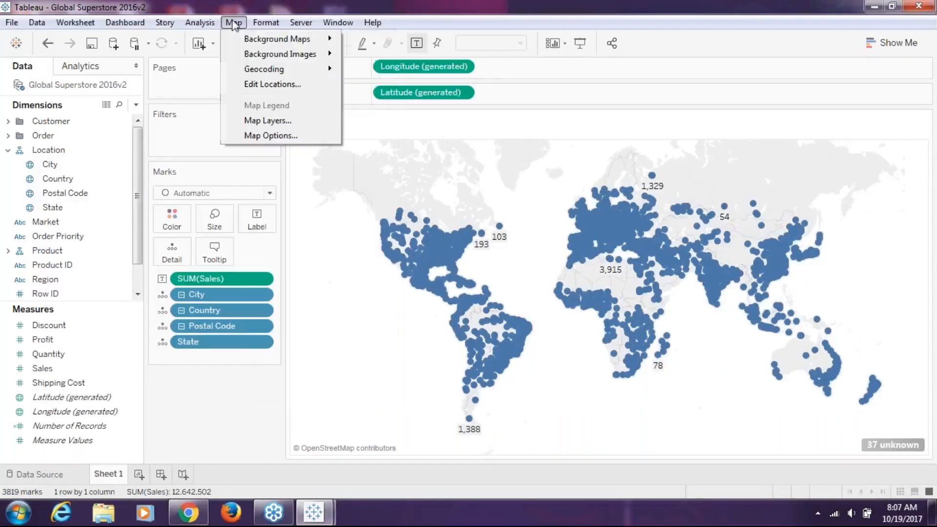
mouse_move(250, 73)
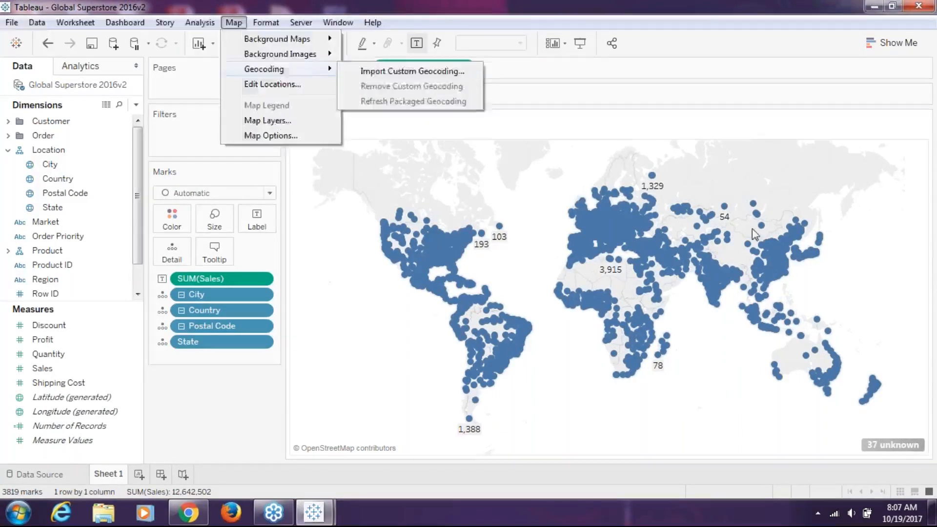
left_click(651, 155)
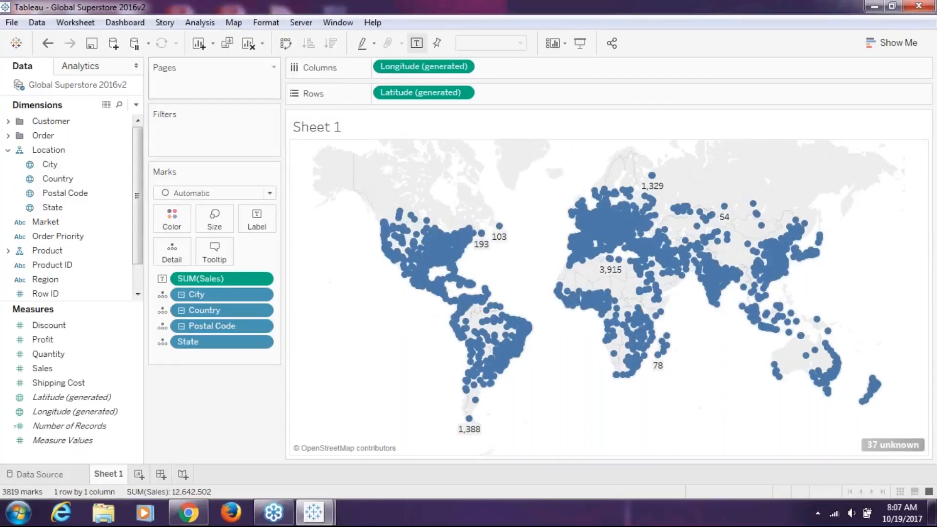
Step: Start importing custom geocoding into the Global Superstore 2016v2 workbook
left_click(235, 28)
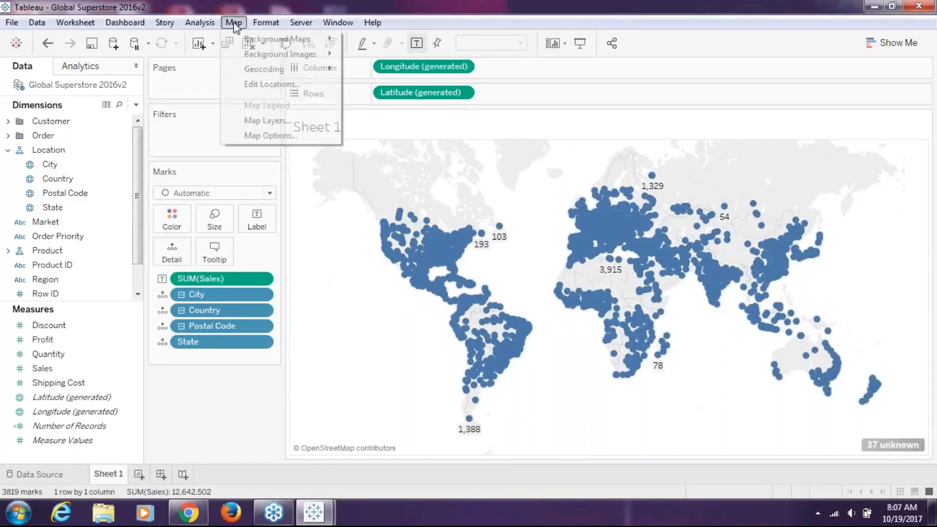
mouse_move(267, 22)
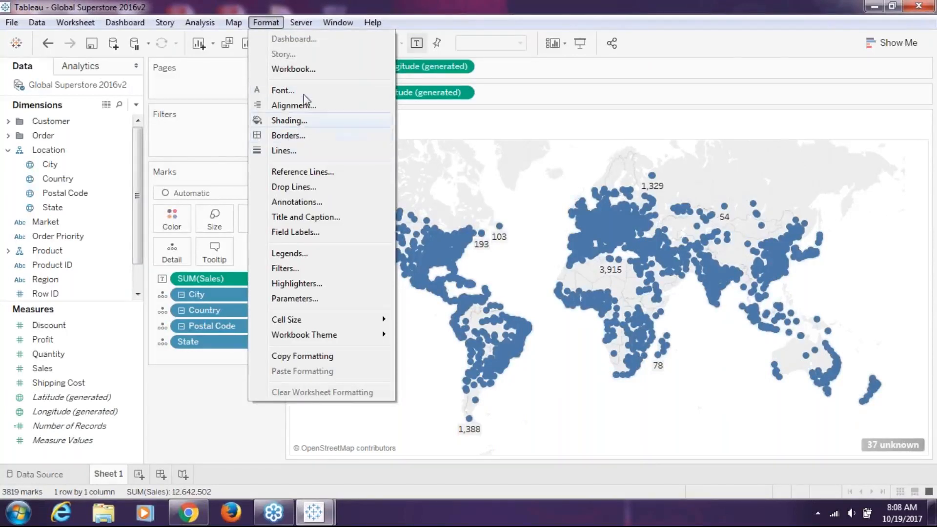
mouse_move(234, 23)
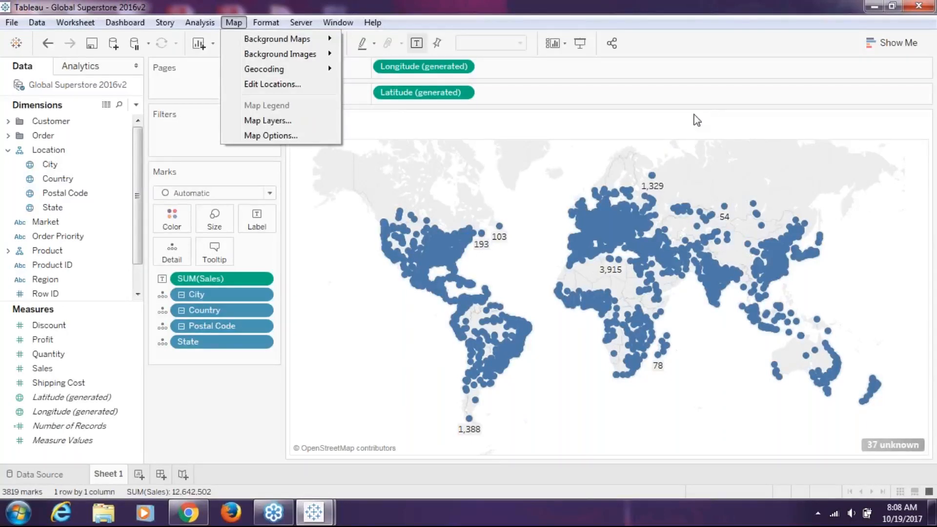
mouse_move(281, 73)
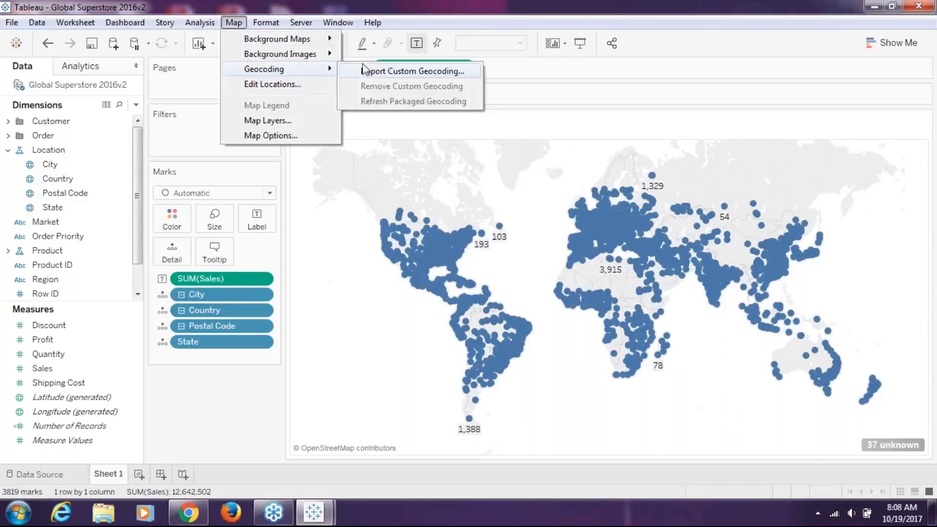
left_click(371, 73)
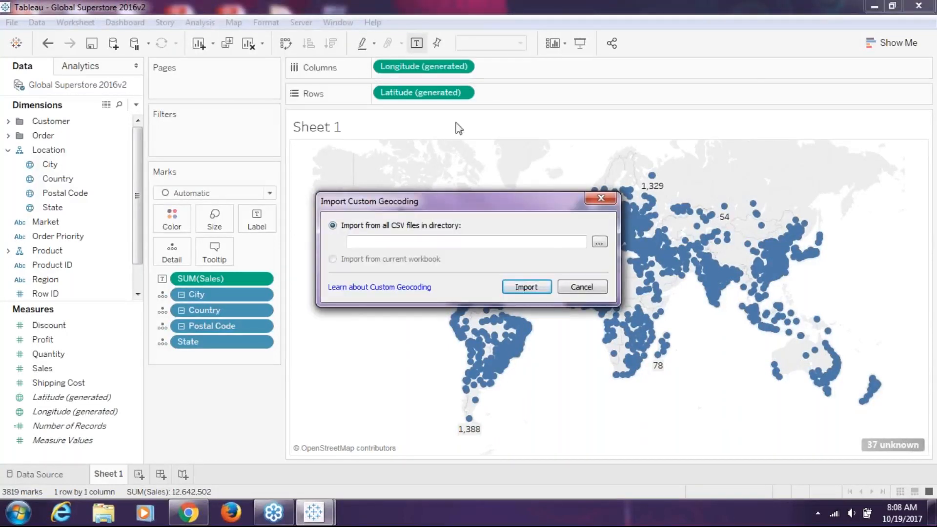
Step: Browse for the source directory of the geocoding CSV files, starting from the Desktop folder
left_click(600, 244)
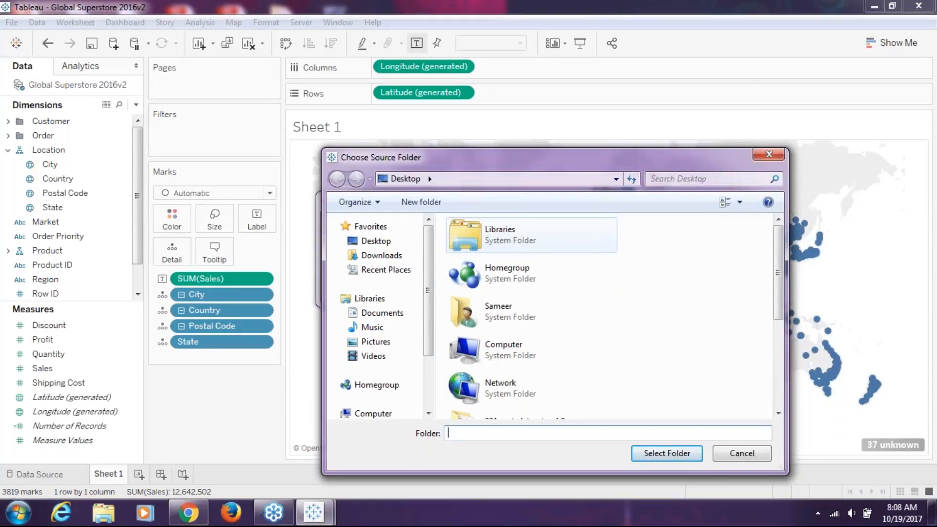
left_click_drag(560, 162, 463, 67)
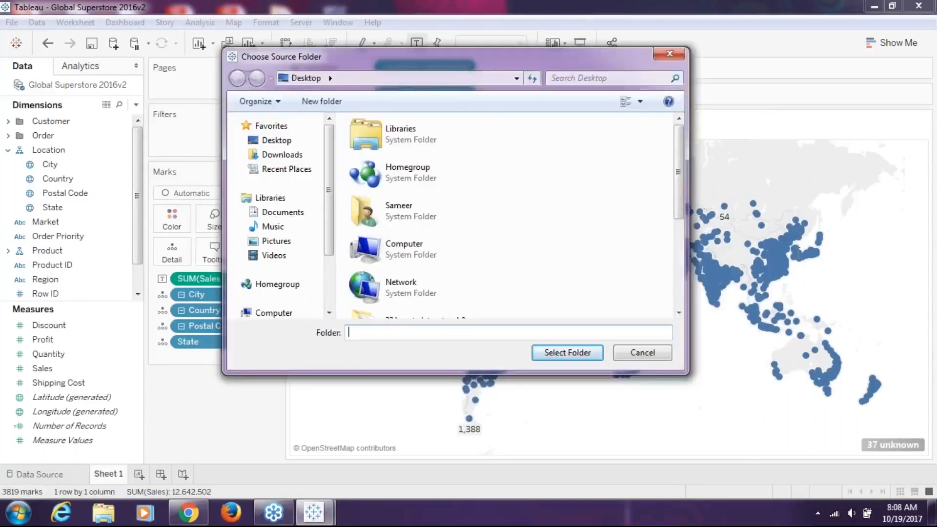
left_click(799, 251)
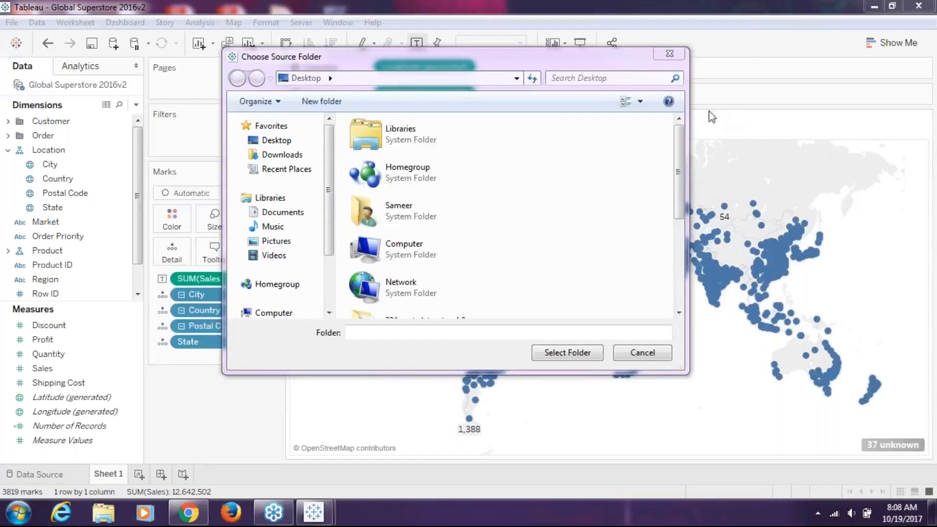
left_click(678, 196)
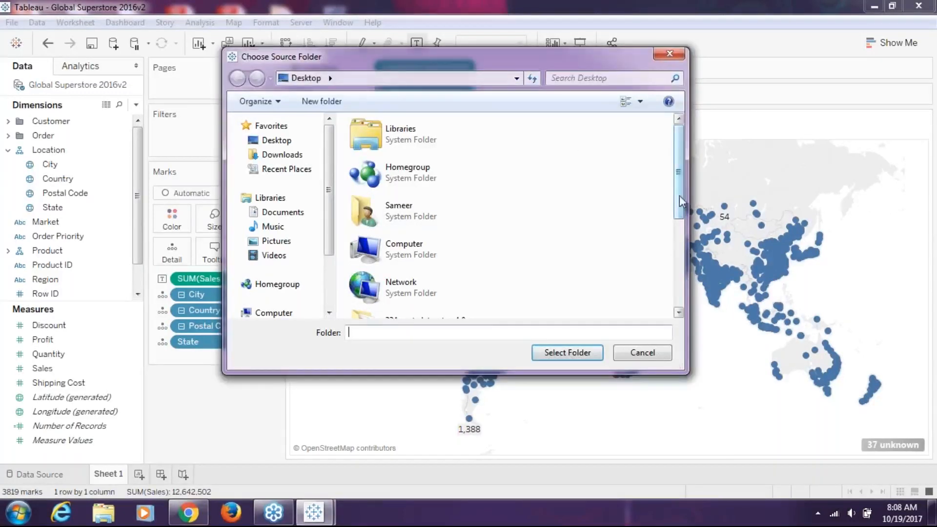
Step: Switch to the Edureka course page in Chrome and expand Module 6: Mapping to reach its data set
left_click(192, 513)
left_click(118, 5)
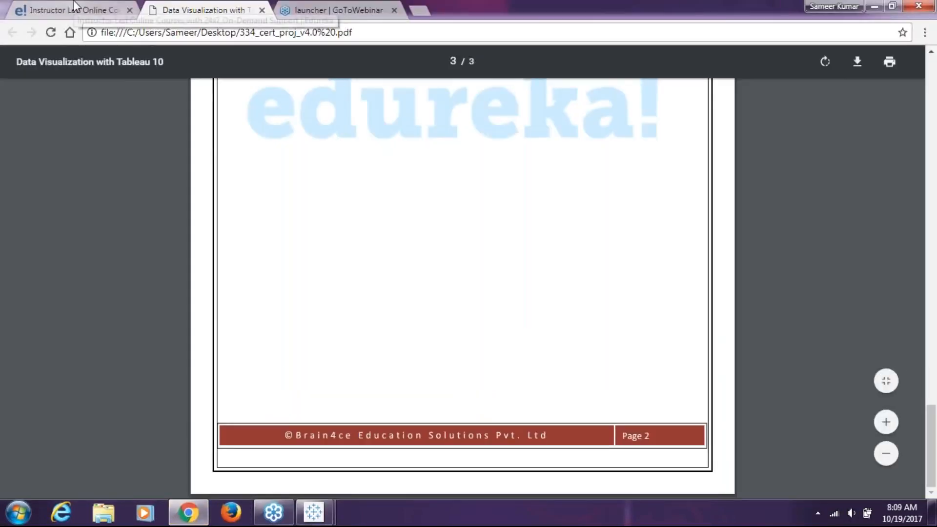
scroll(439, 404, "up", 10)
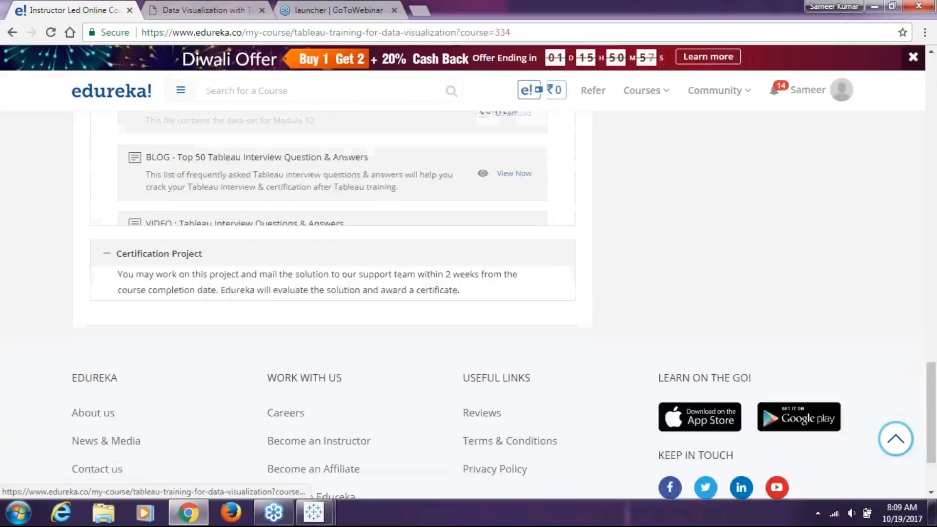
scroll(439, 405, "down", 6)
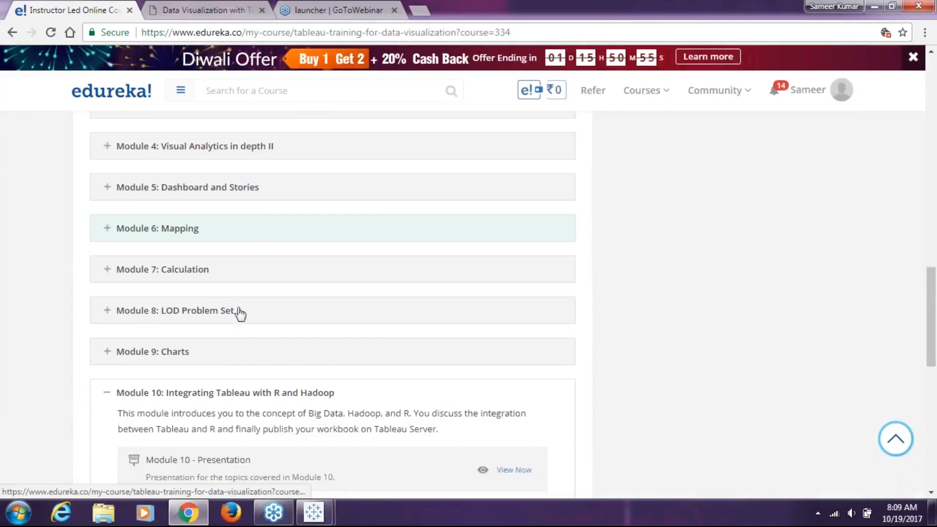
left_click(142, 235)
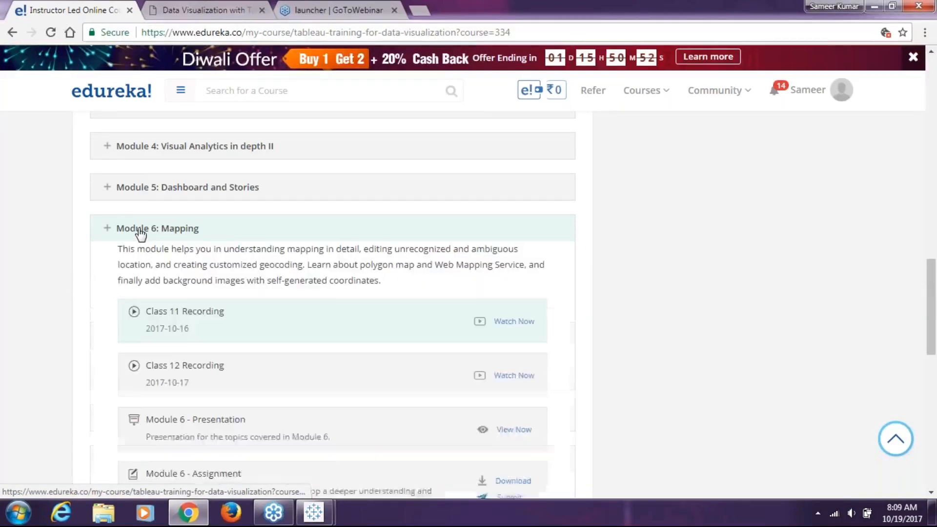
scroll(432, 379, "down", 4)
left_click(496, 351)
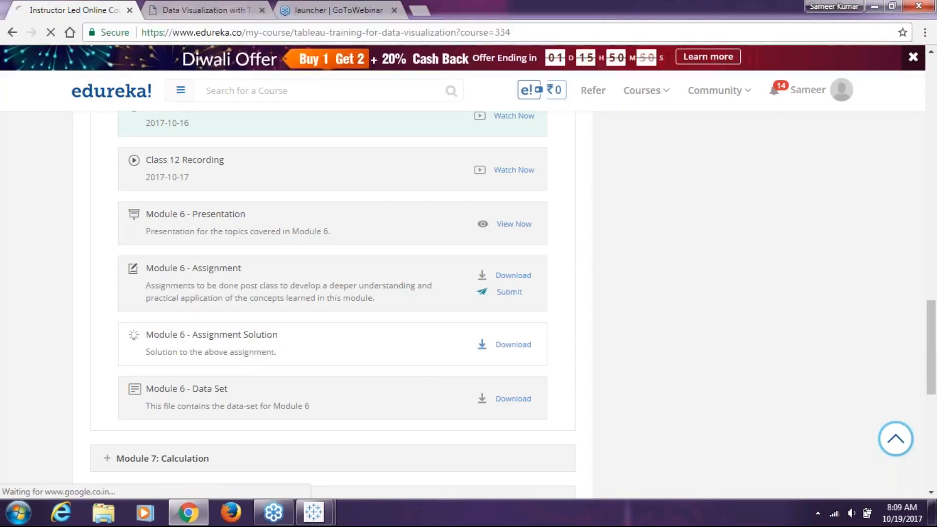
left_click(508, 403)
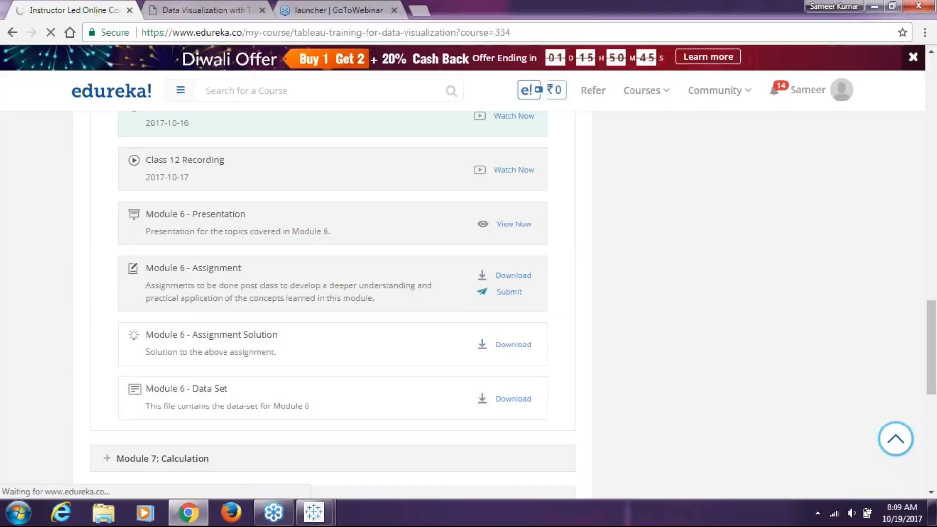
type("jus")
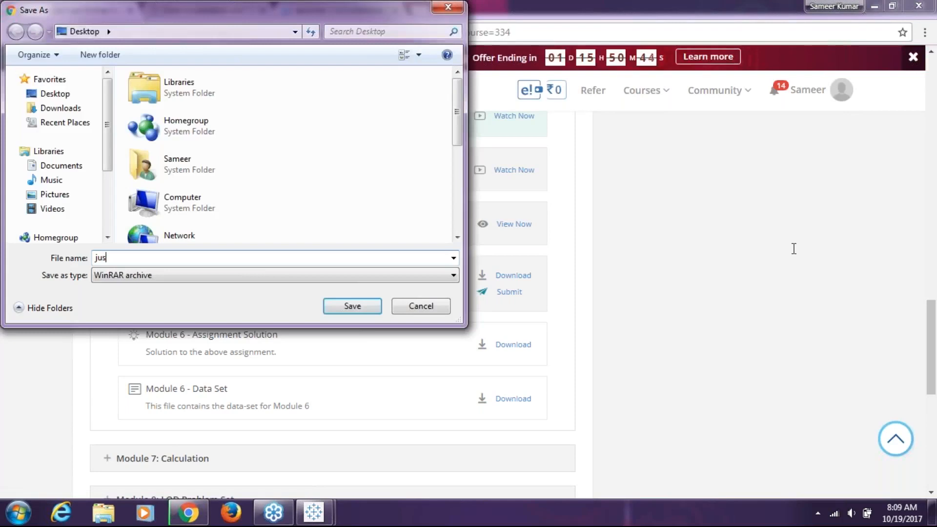
left_click(794, 249)
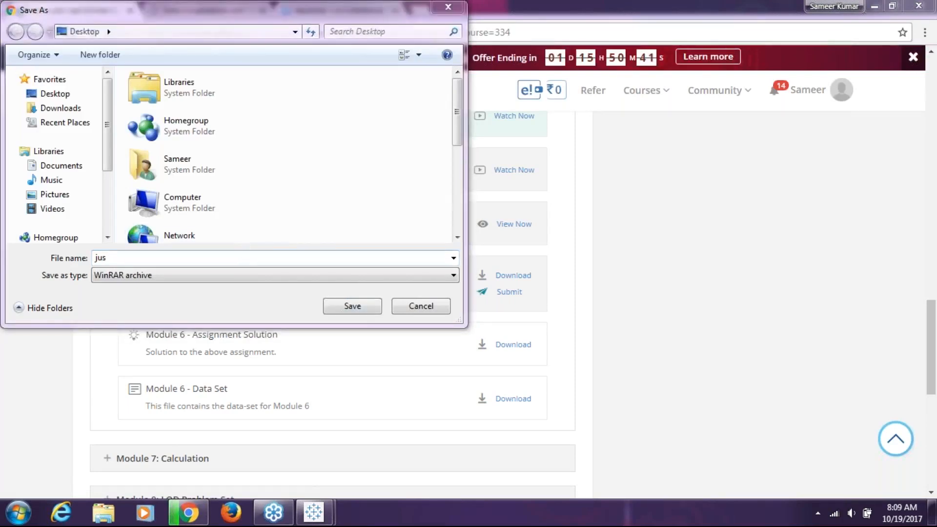
double_click(100, 257)
key("BackSpace")
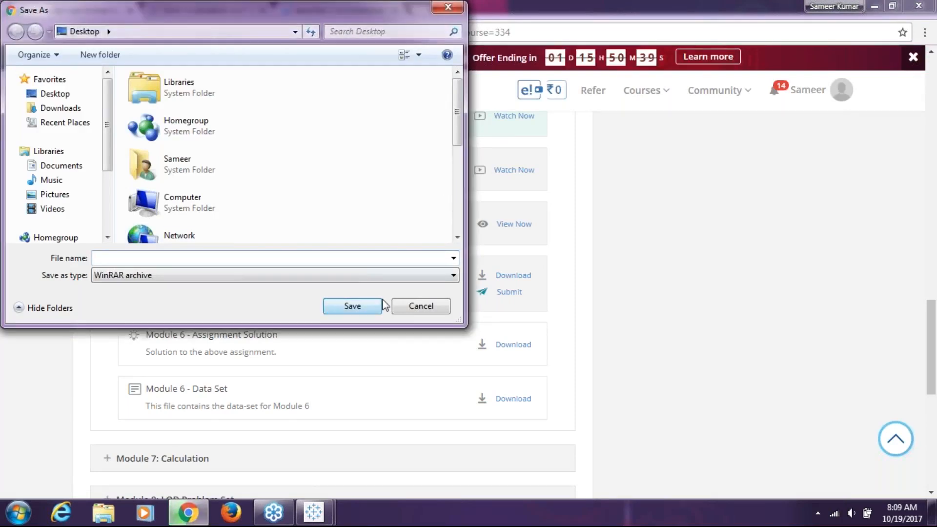
left_click(411, 312)
Step: Download the Module 6 data set archive 334_m6_DataSet_v4.1 to the Desktop and extract it there
left_click(496, 402)
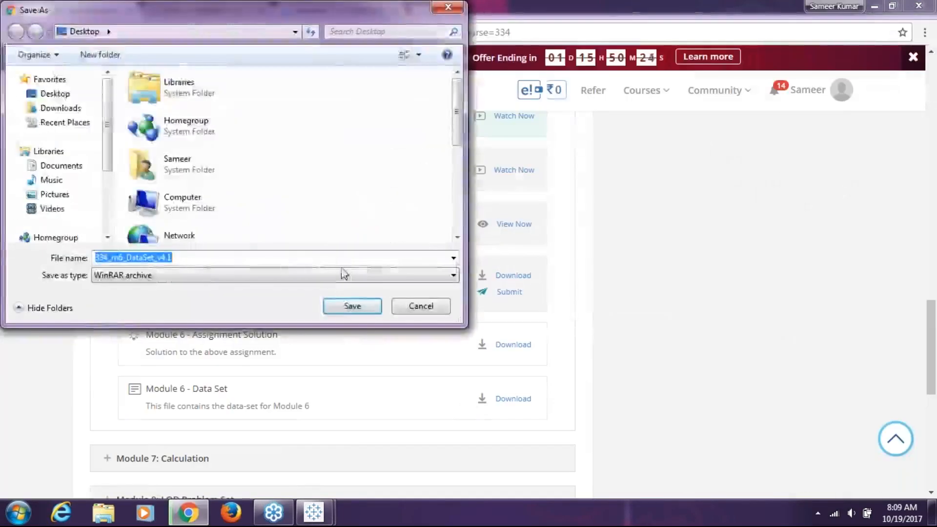
left_click(350, 306)
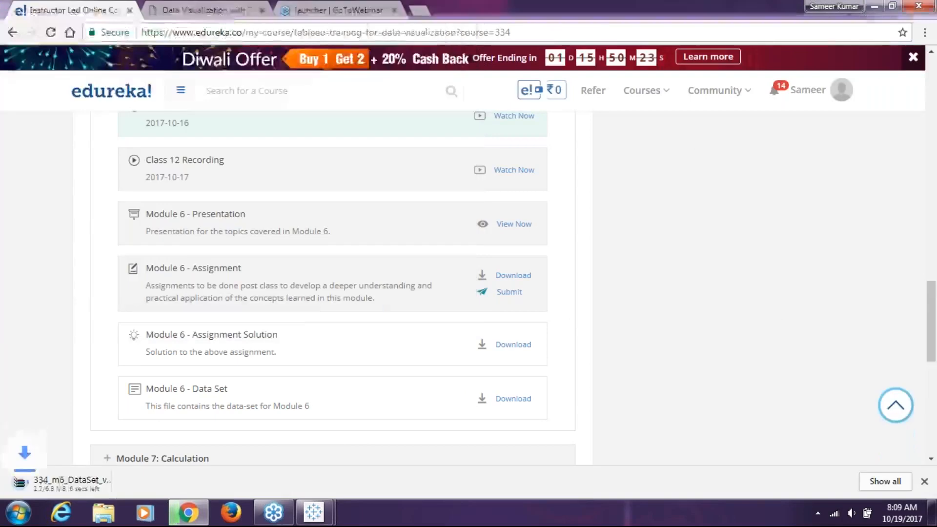
left_click(60, 474)
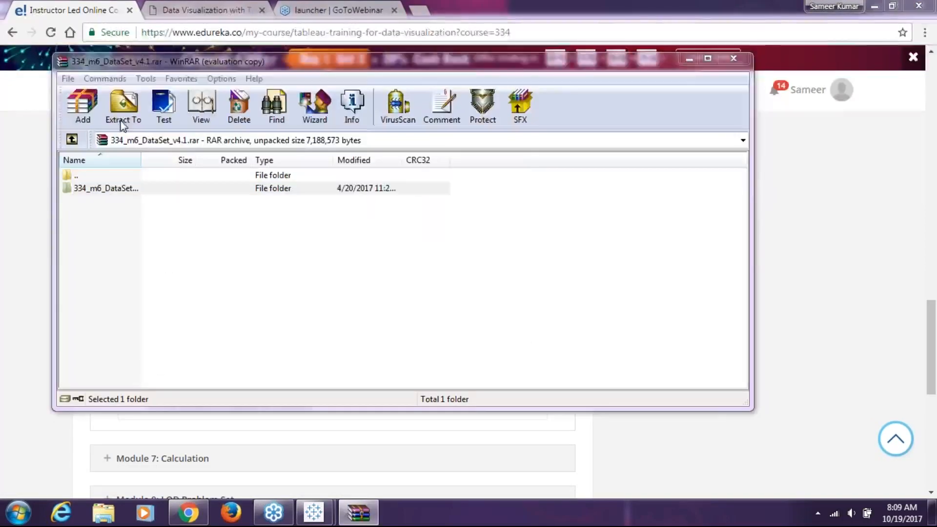
left_click(509, 179)
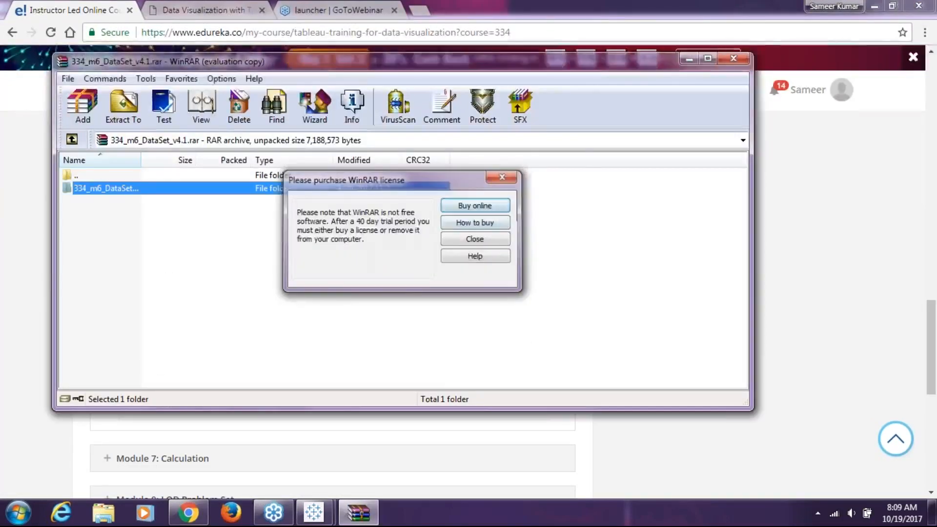
left_click(111, 119)
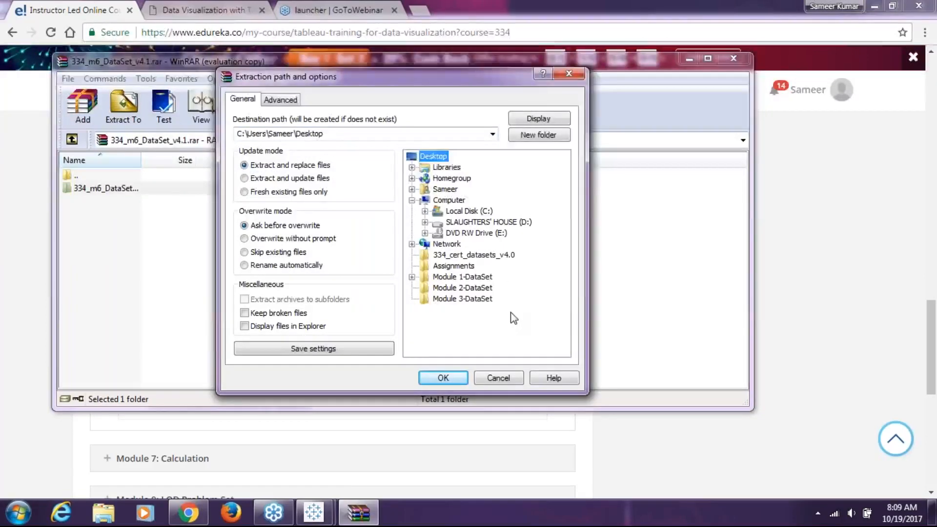
left_click(464, 378)
Step: Open the Module 6-DataSet folder inside the extracted 334_m6_DataSet_v4.0 folder on the Desktop
left_click(933, 513)
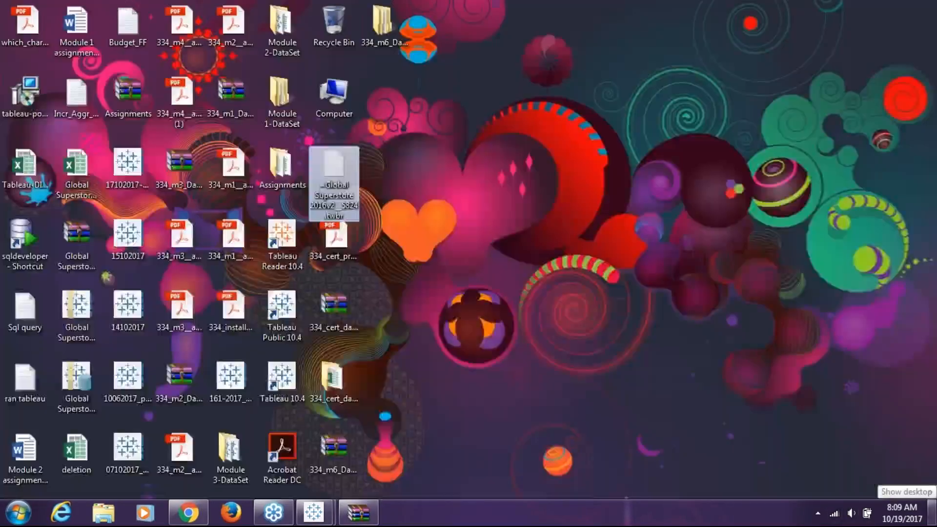
double_click(378, 18)
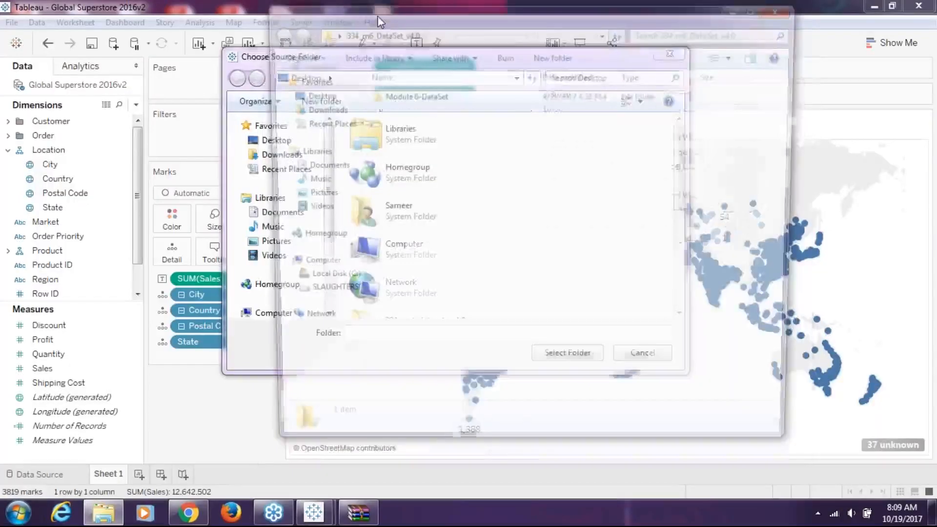
double_click(414, 95)
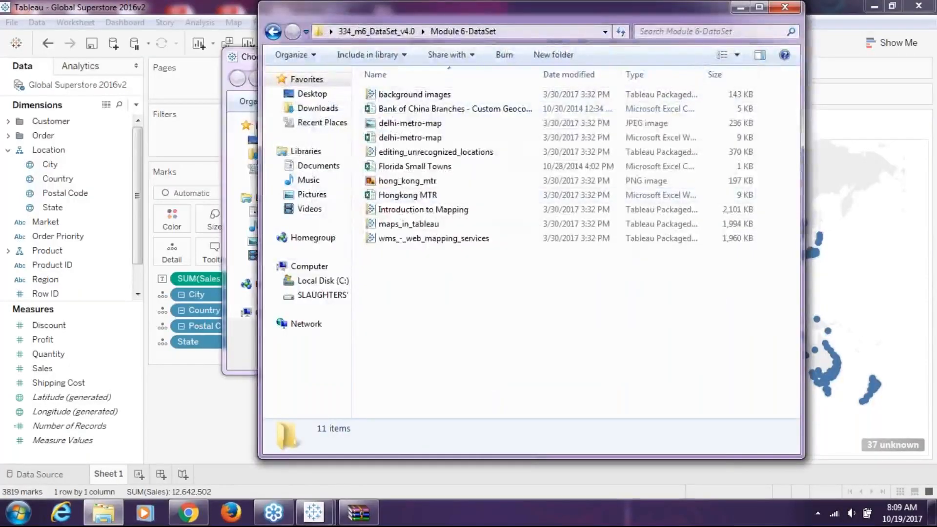
Step: Switch to the Global Superstore 2016v2 workbook in Tableau and close the pending custom geocoding import
mouse_move(332, 518)
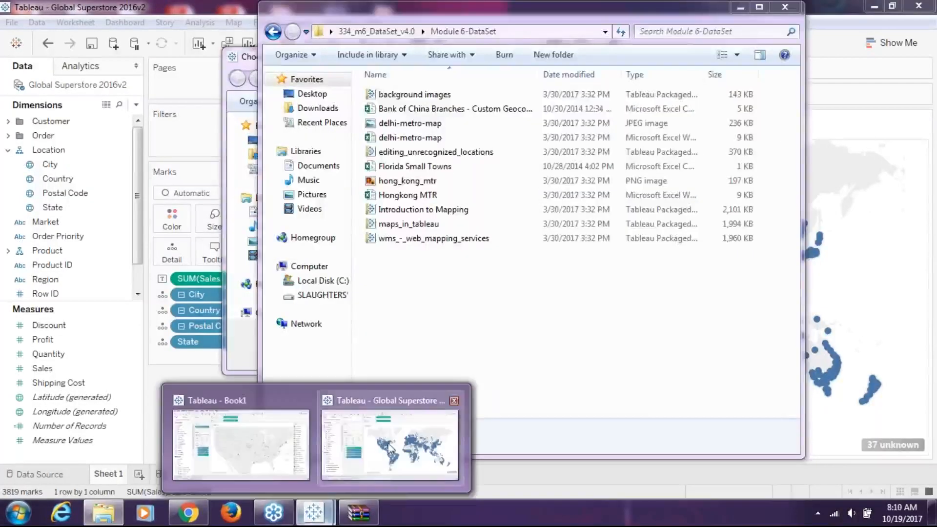
left_click(377, 448)
left_click(670, 54)
left_click(528, 288)
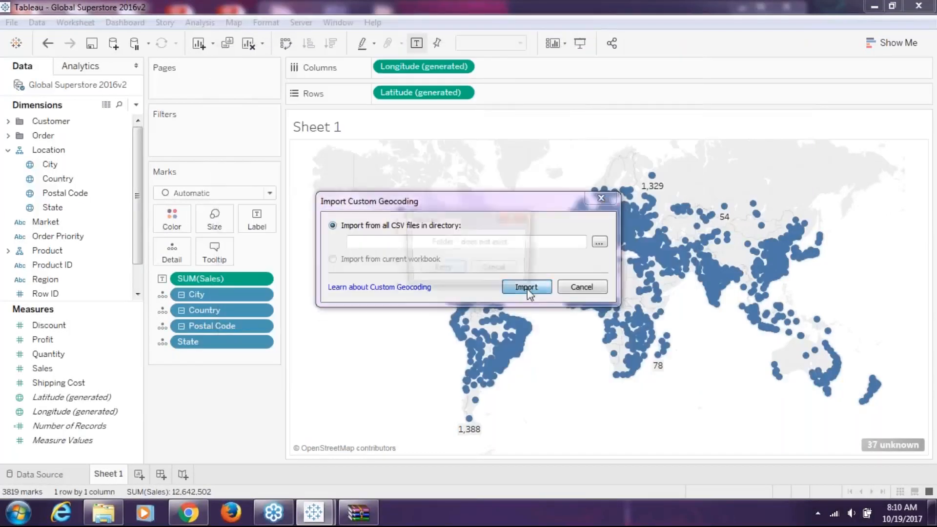
left_click(482, 270)
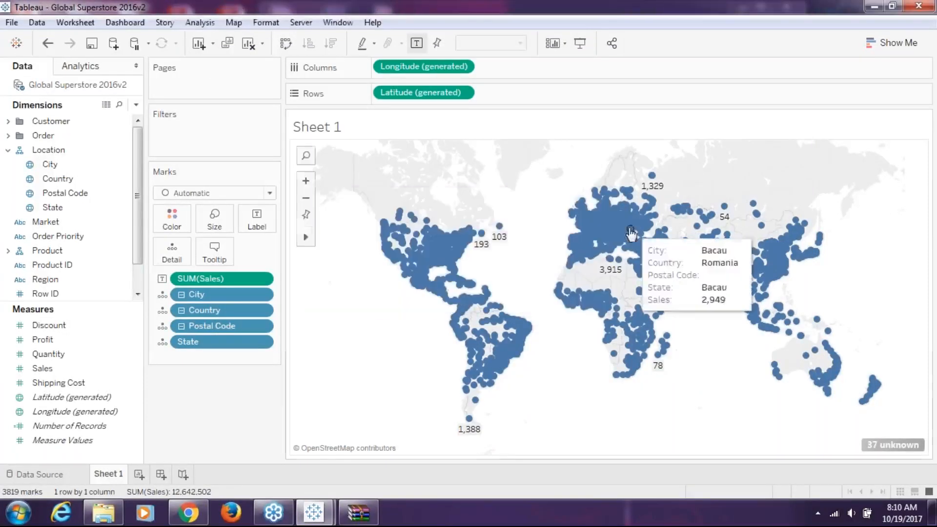
Step: Restart the custom geocoding import and browse for its source directory in Desktop > 334_m6_DataSet_v4.0 > Module 6-DataSet
left_click(234, 22)
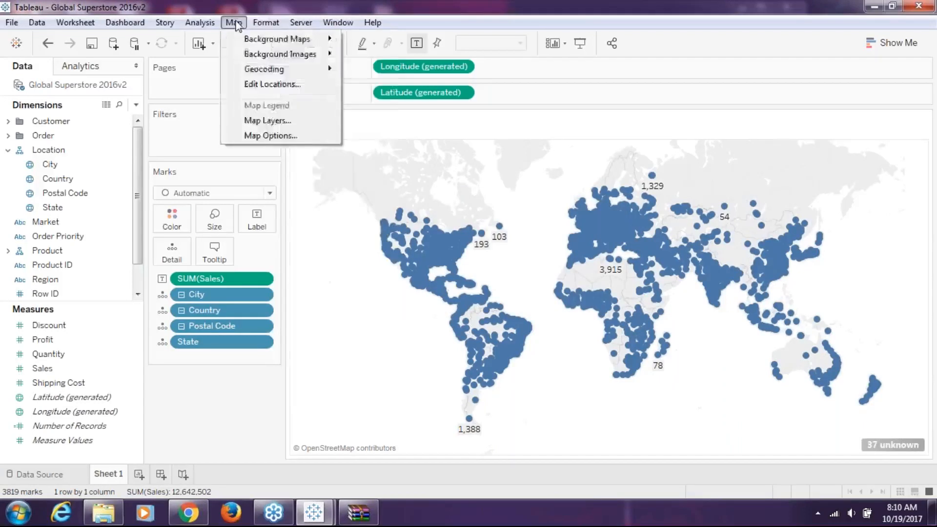
mouse_move(315, 69)
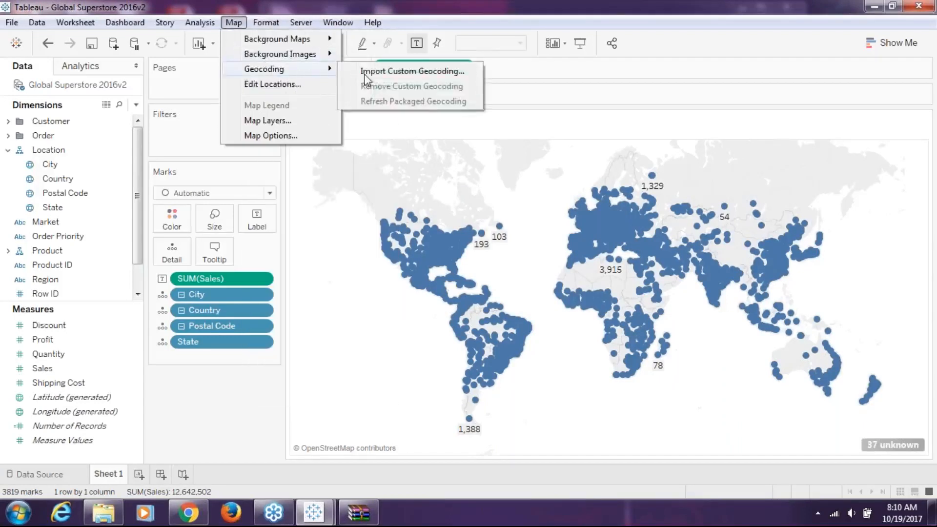
left_click(372, 71)
left_click(599, 242)
left_click_drag(680, 183, 678, 295)
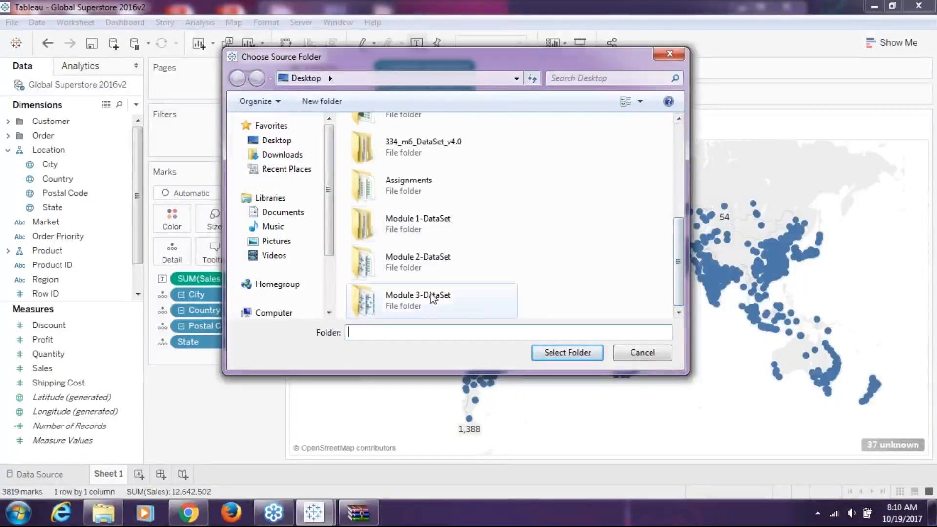
double_click(425, 149)
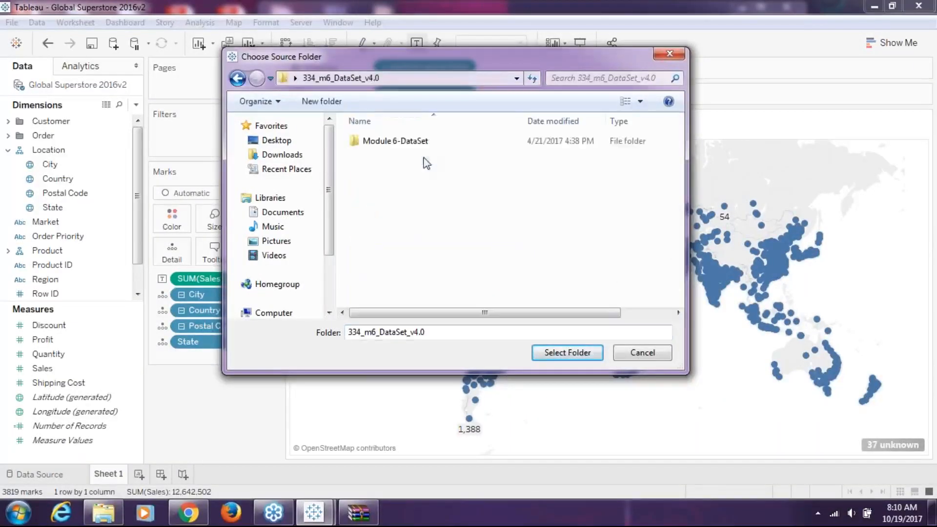
double_click(425, 142)
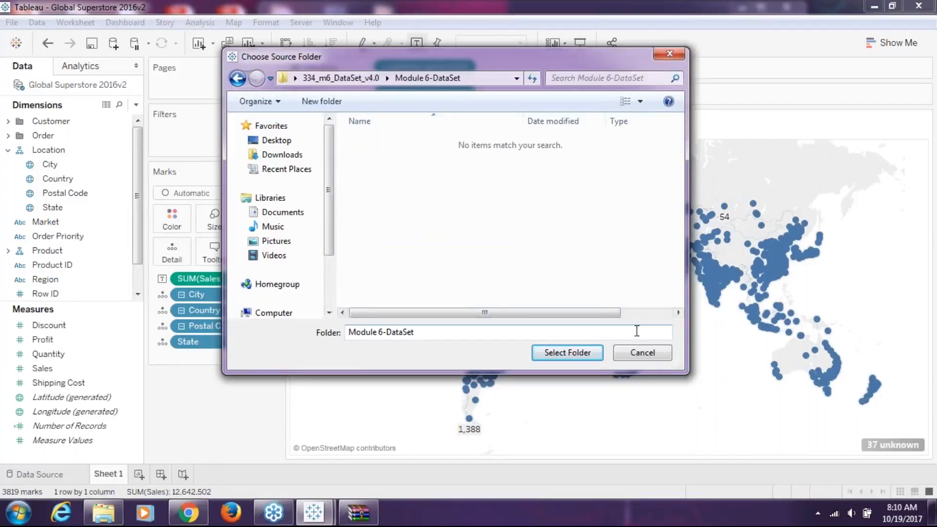
Step: Recheck the Module 6-DataSet folder in the source folder chooser and leave the chooser without selecting a folder
left_click(825, 256)
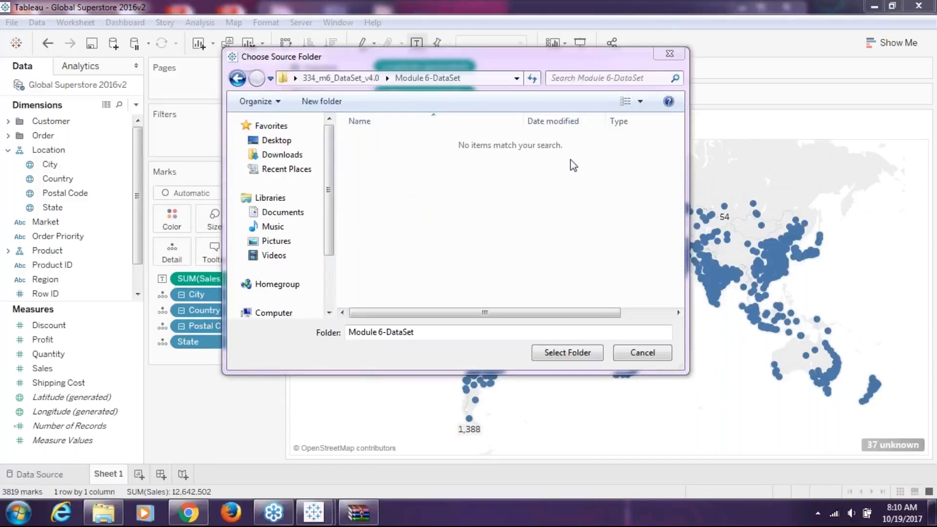
left_click(680, 55)
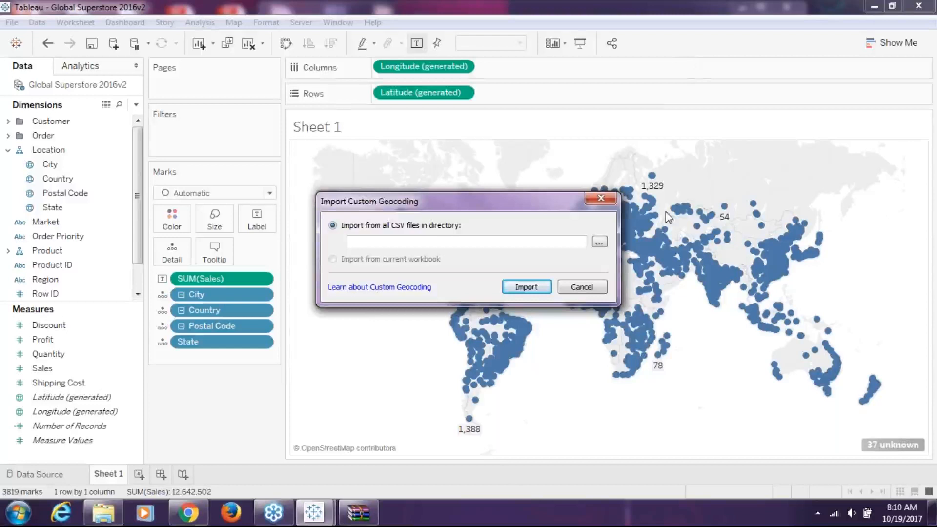
left_click(599, 242)
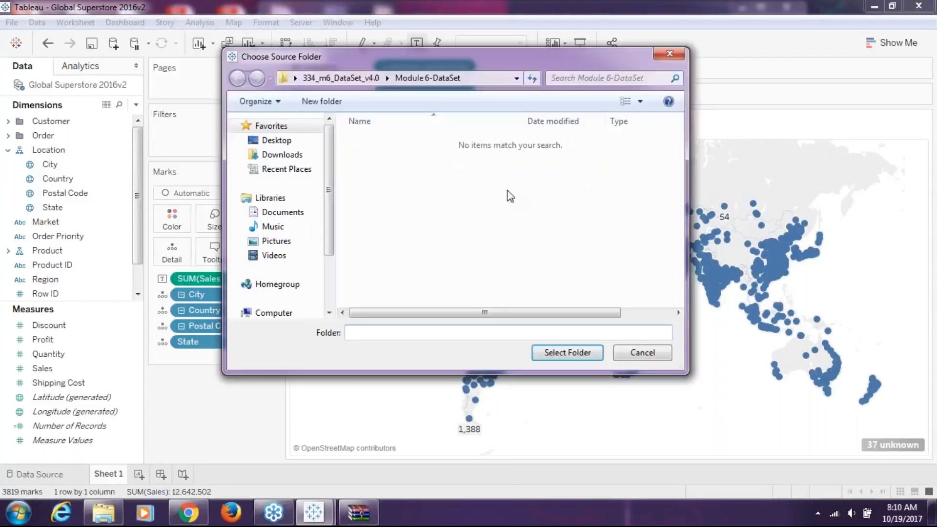
left_click(670, 55)
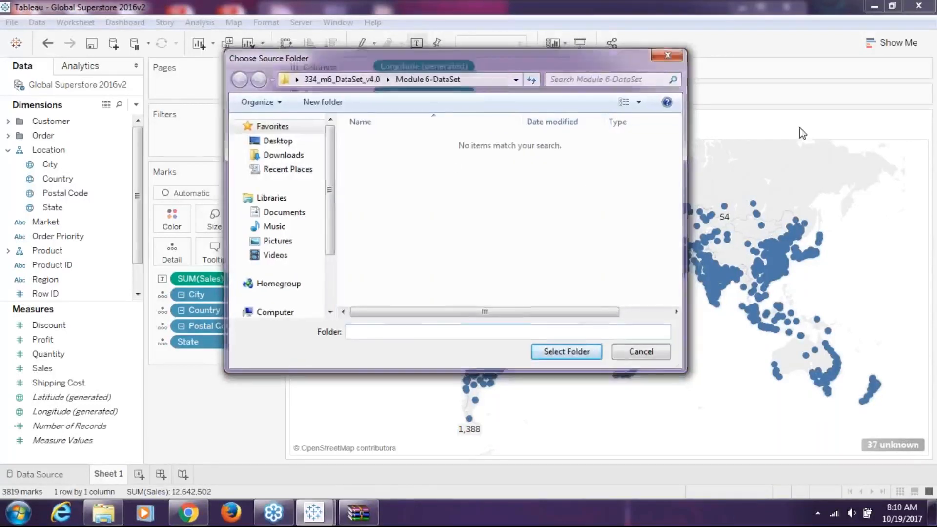
Step: Reopen the Module 6-DataSet folder from the Desktop and examine the mapping files it contains
left_click(933, 512)
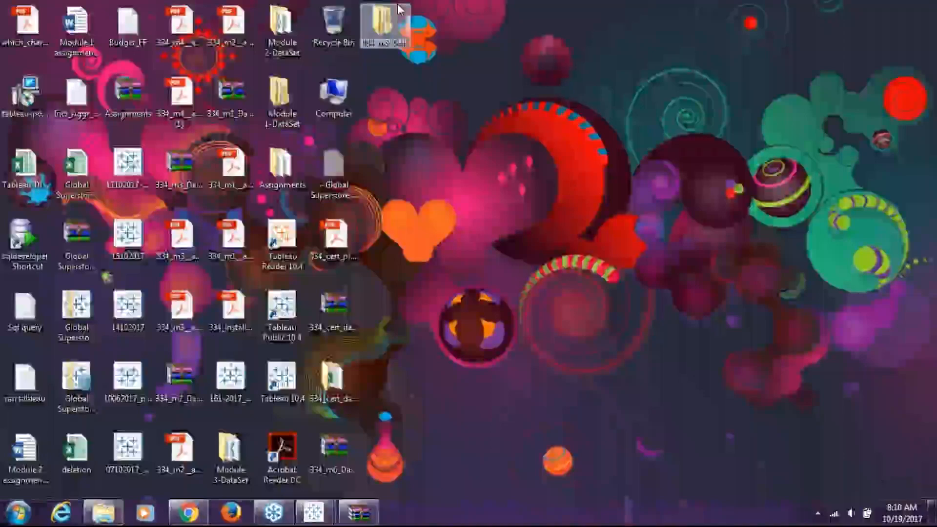
double_click(399, 9)
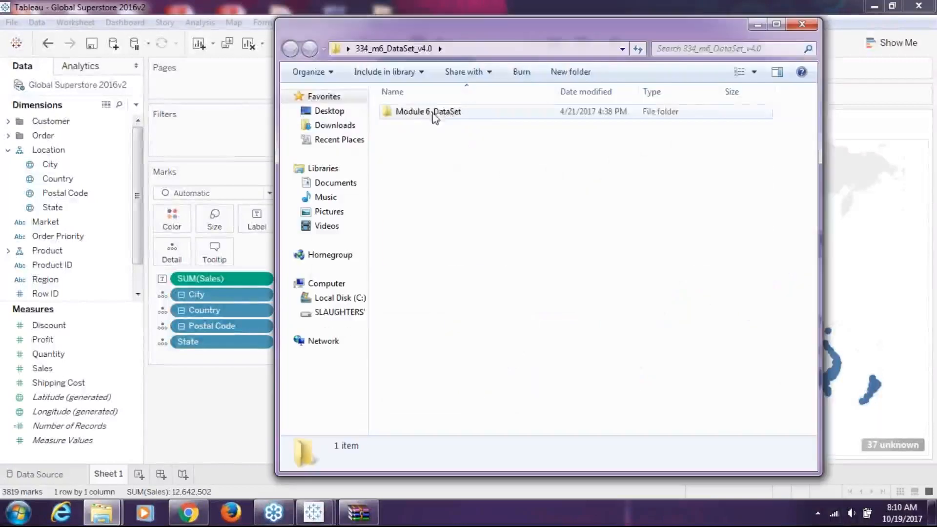
double_click(433, 115)
left_click(462, 160)
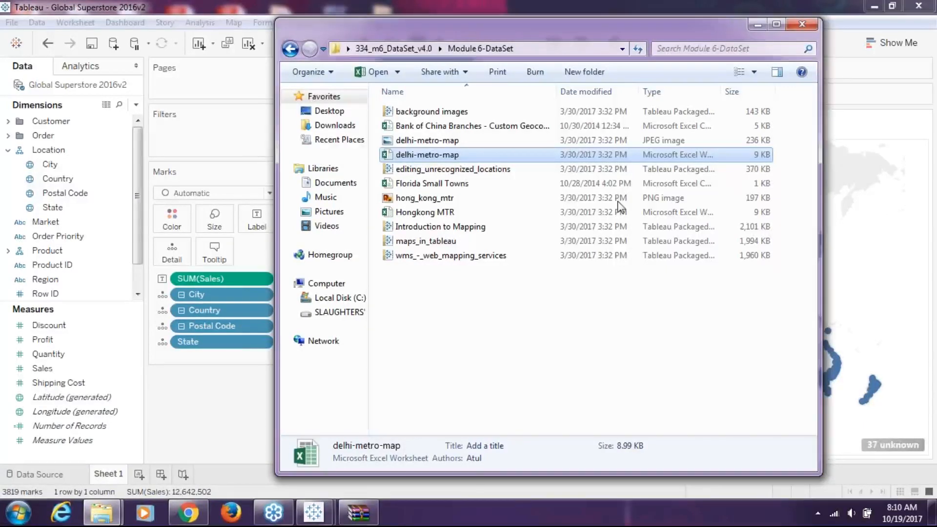
left_click(931, 188)
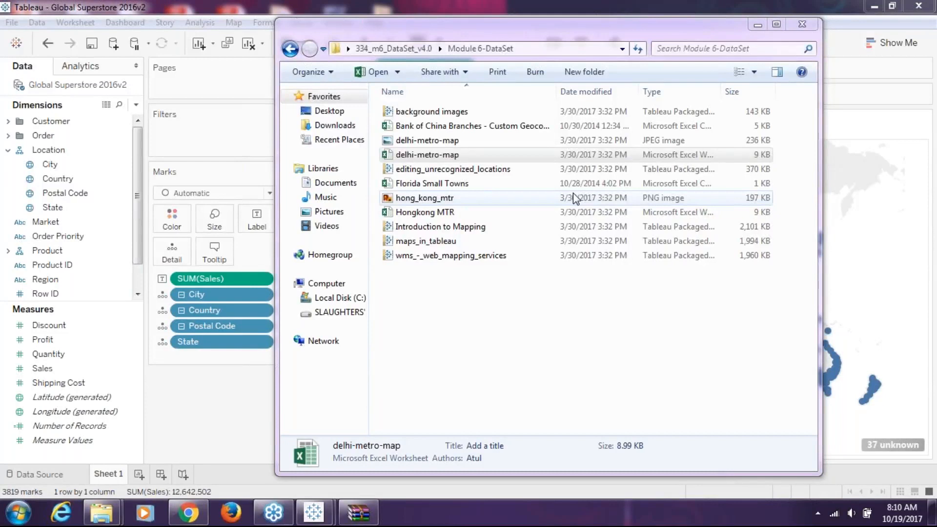
left_click(491, 242)
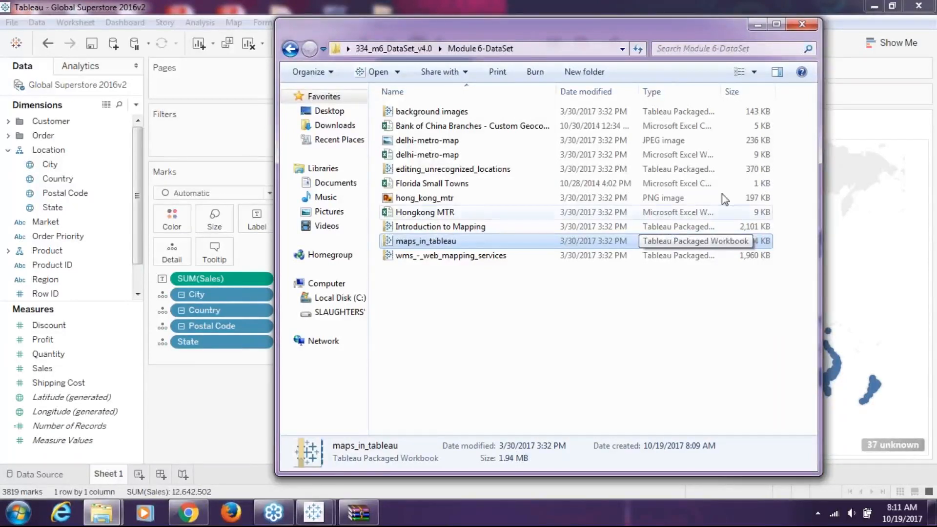
left_click(906, 218)
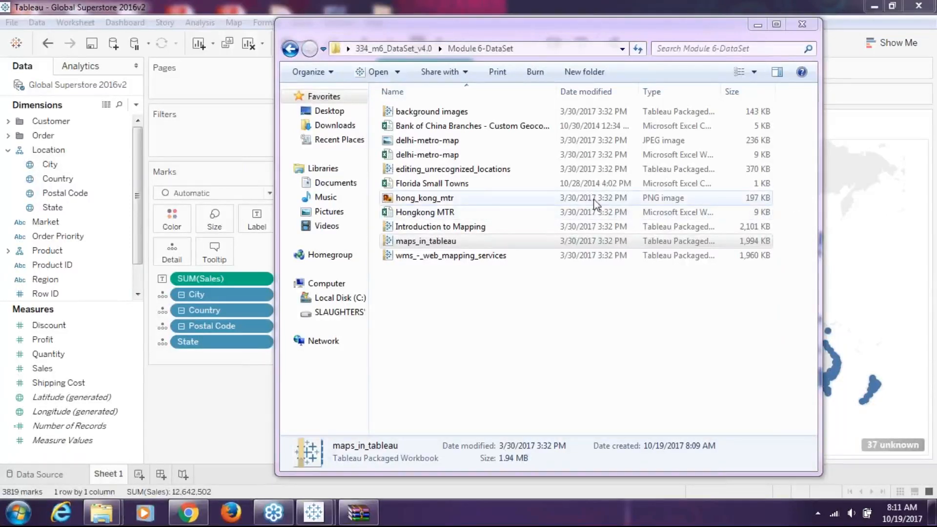
Step: Locate the Bank of China Branches - Custom Geocoding CSV in the Module 6-DataSet folder and browse for the import's source directory in Tableau
left_click(522, 128)
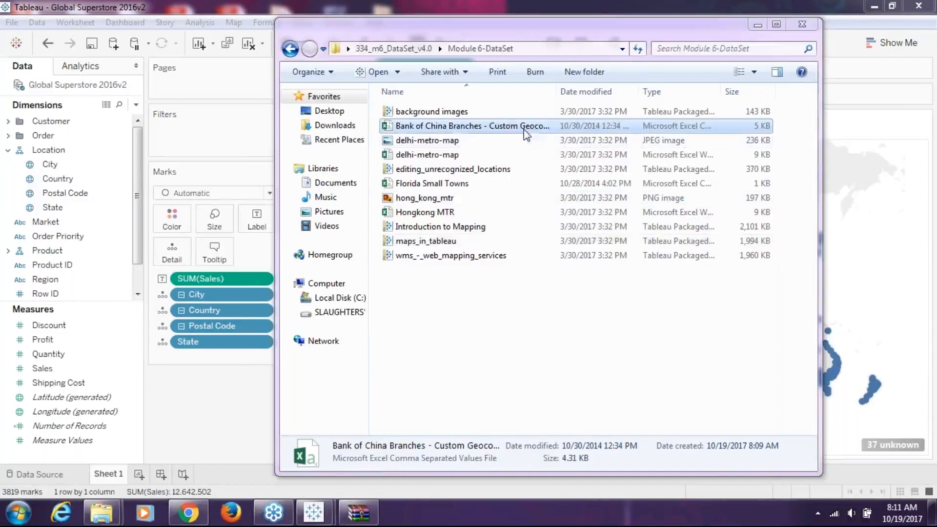
left_click(523, 128)
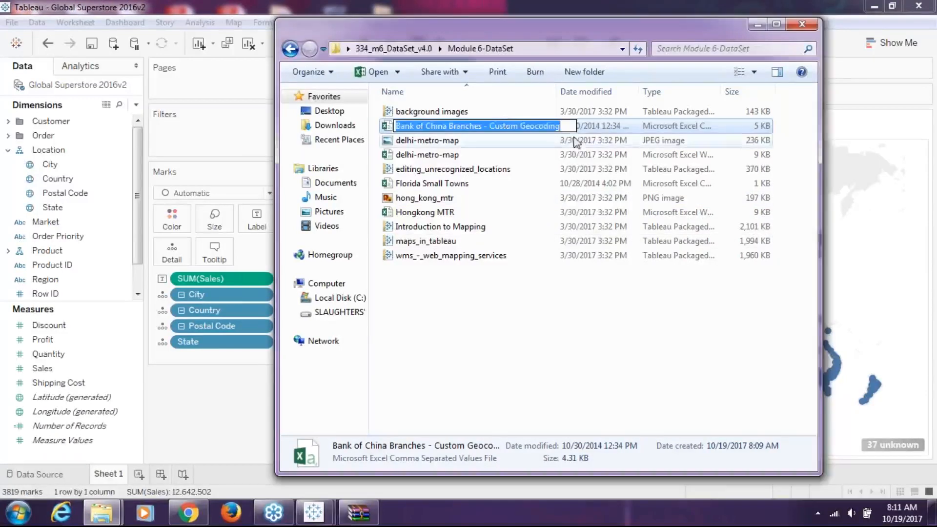
left_click(590, 126)
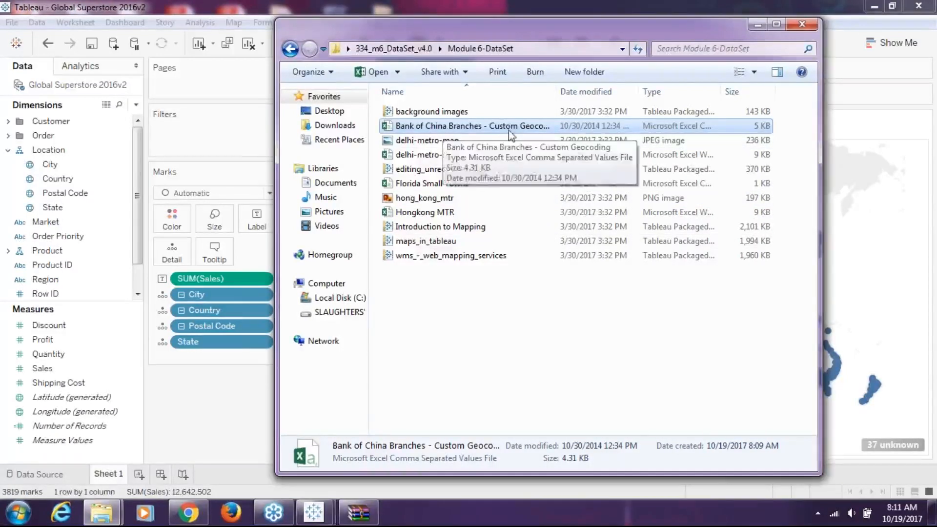
left_click_drag(554, 44, 436, 60)
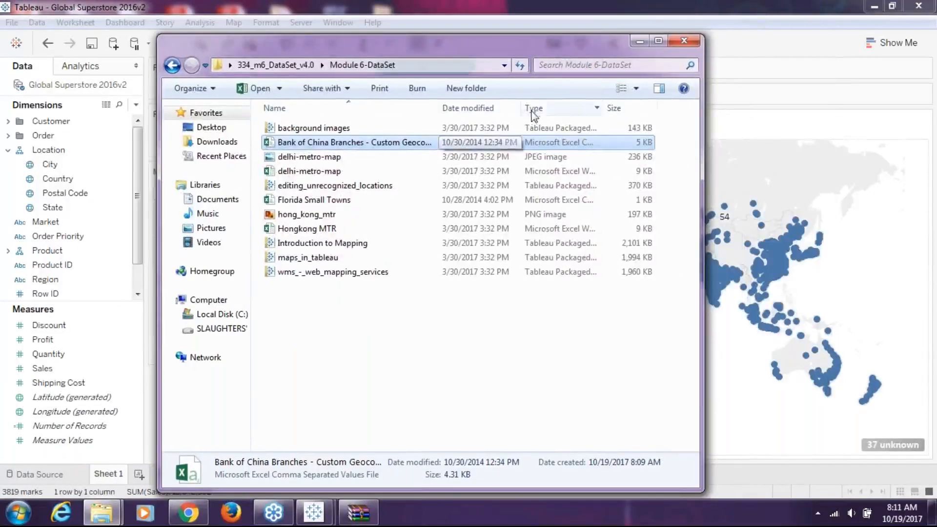
left_click(633, 43)
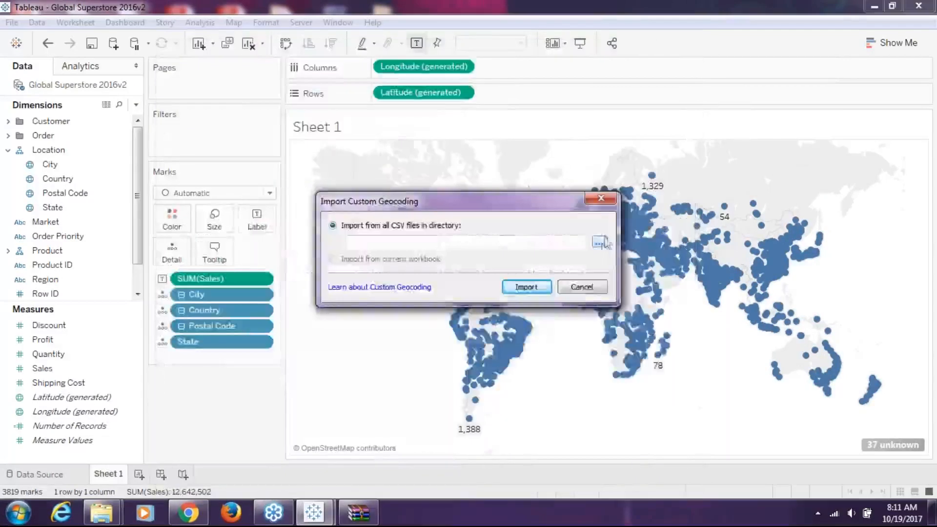
left_click(601, 242)
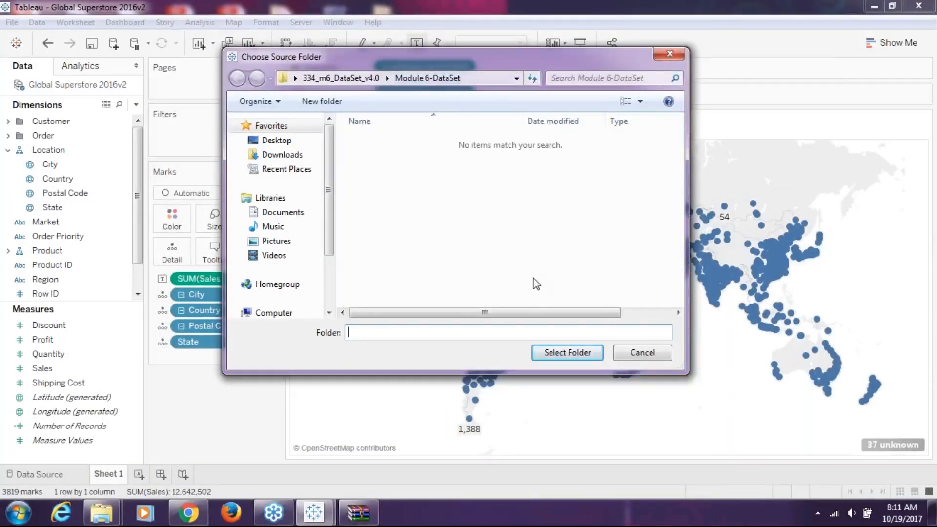
Step: Open a blank Notepad document and write "yes" in it
left_click(18, 513)
left_click(117, 196)
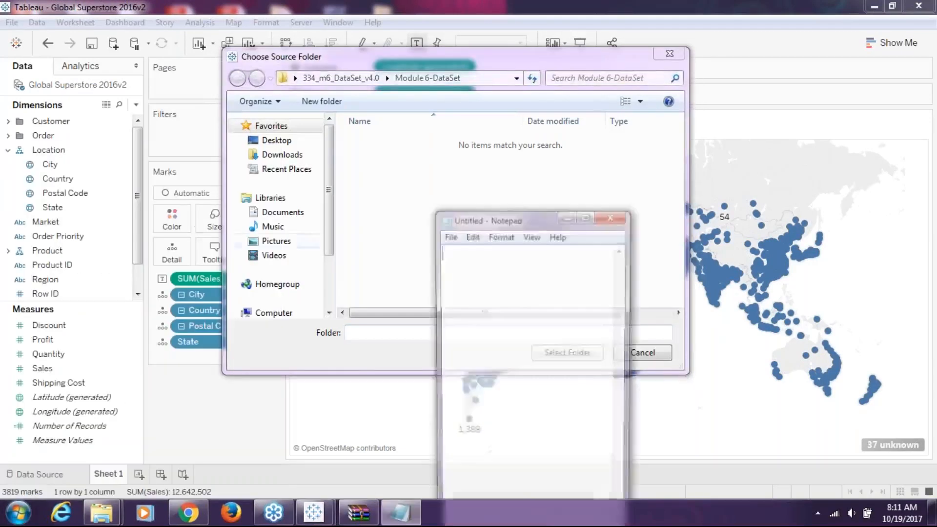
type("that")
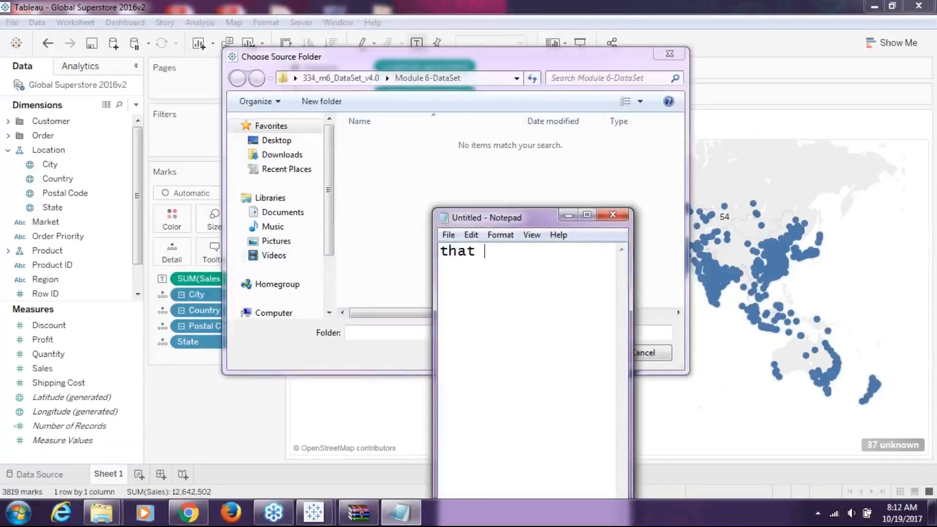
key("BackSpace")
key("BackSpace")
key("BackSpace")
key("BackSpace")
type("yes")
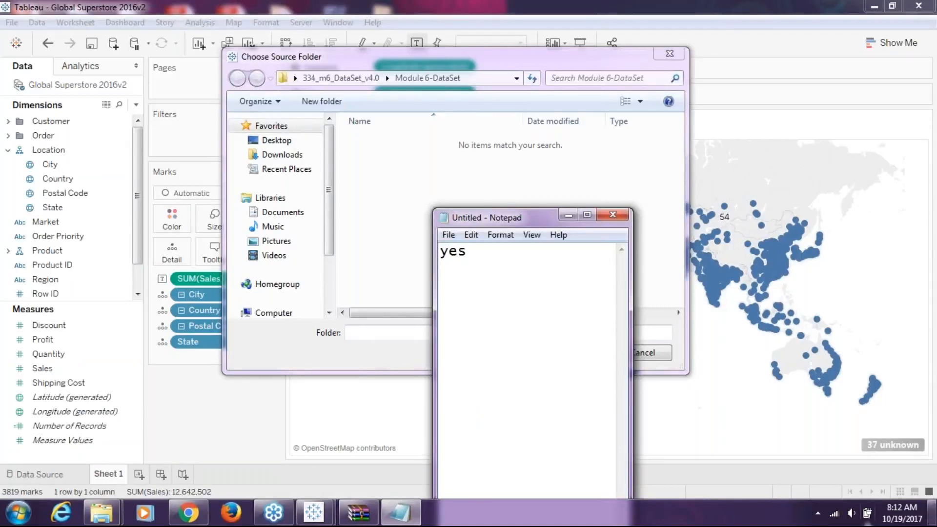
Step: Copy the Bank of China Branches - Custom Geocoding CSV from the Module 6-DataSet folder onto the desktop
left_click(932, 513)
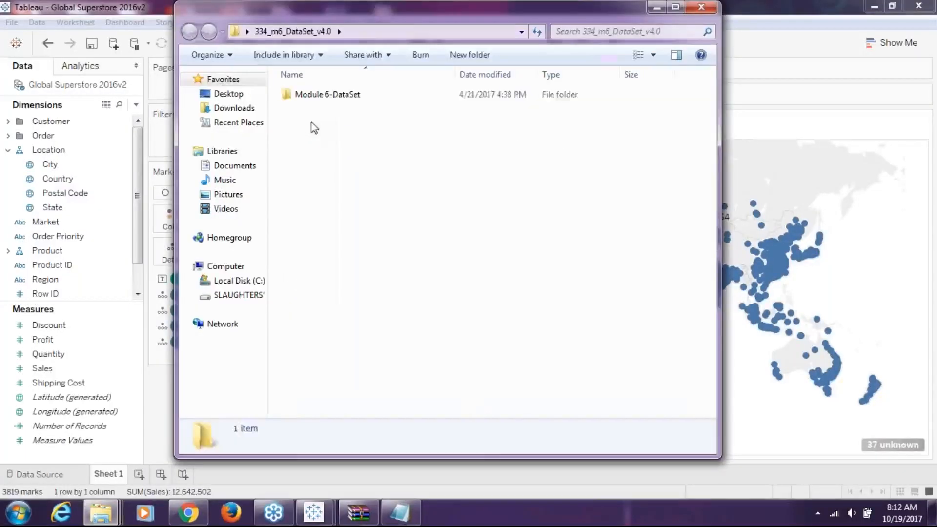
double_click(318, 94)
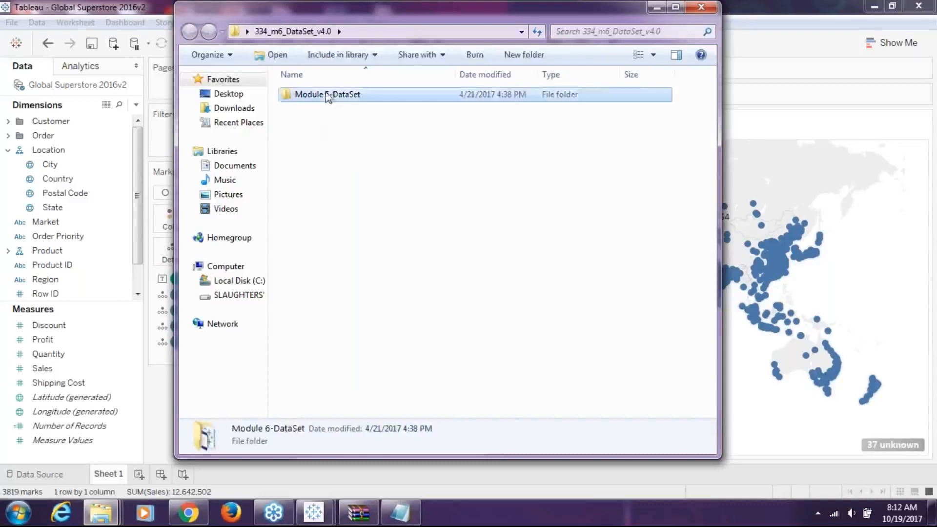
left_click(330, 111)
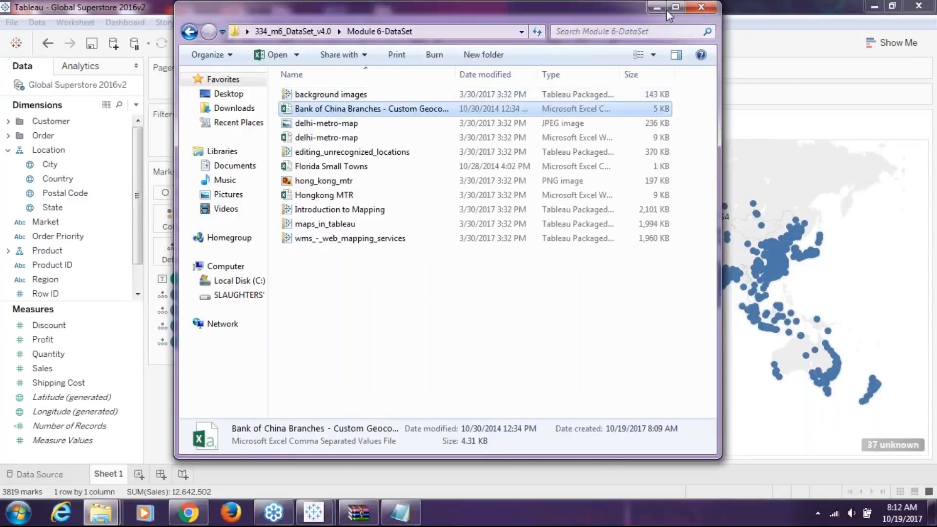
left_click(934, 515)
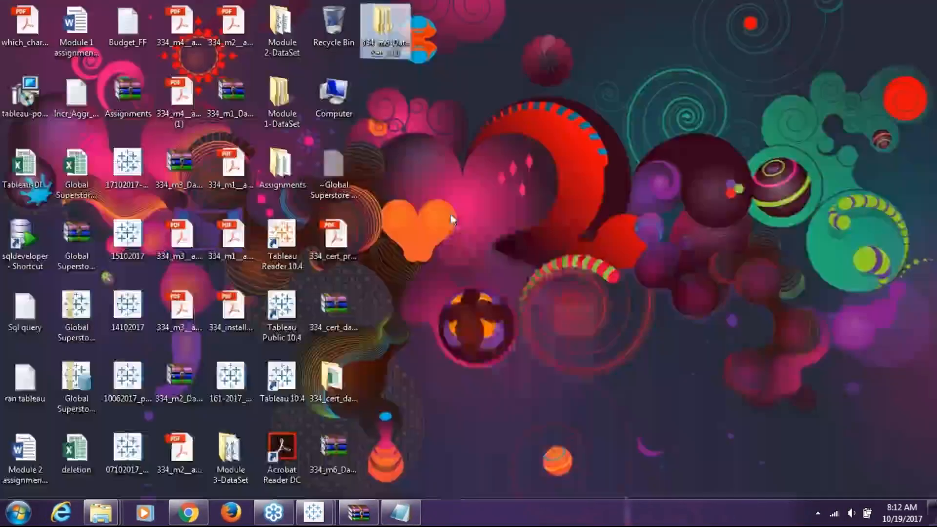
right_click(446, 211)
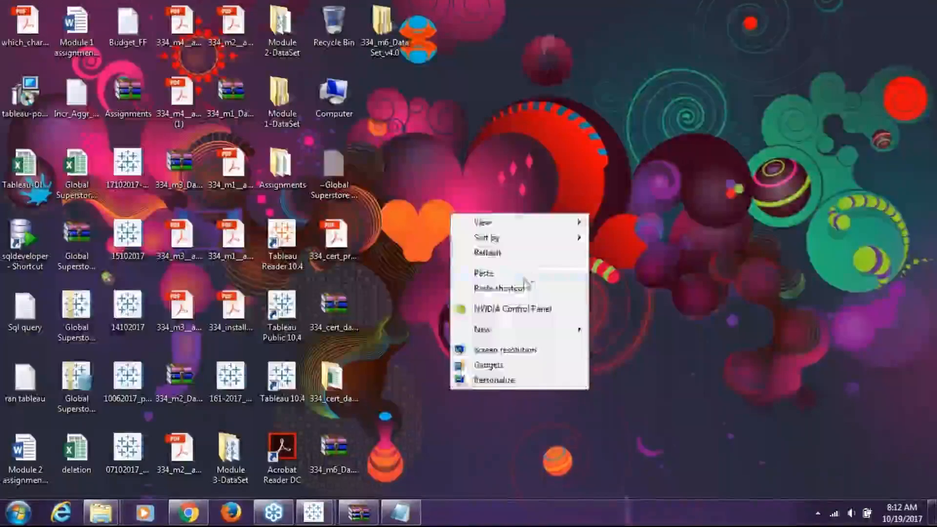
left_click(484, 273)
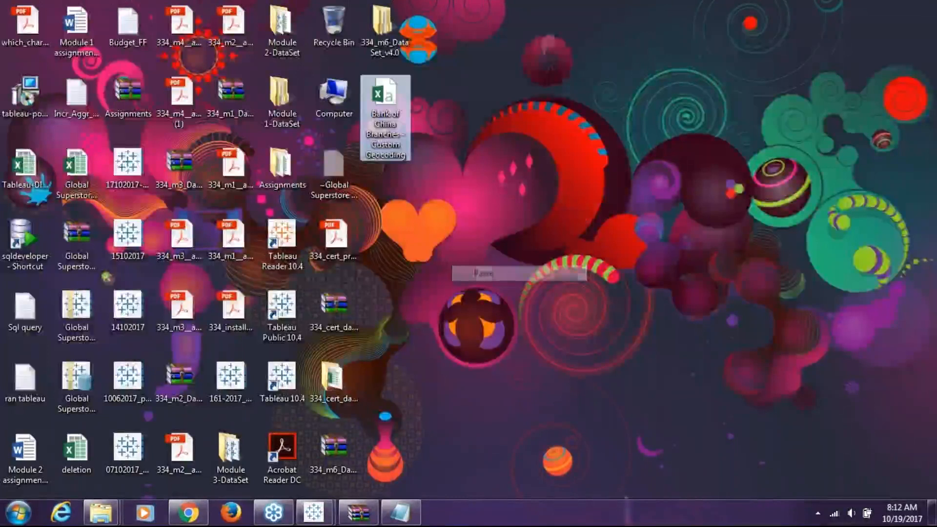
Step: Return to Tableau's source folder chooser and look through the folders on the Desktop
left_click(315, 515)
left_click(384, 434)
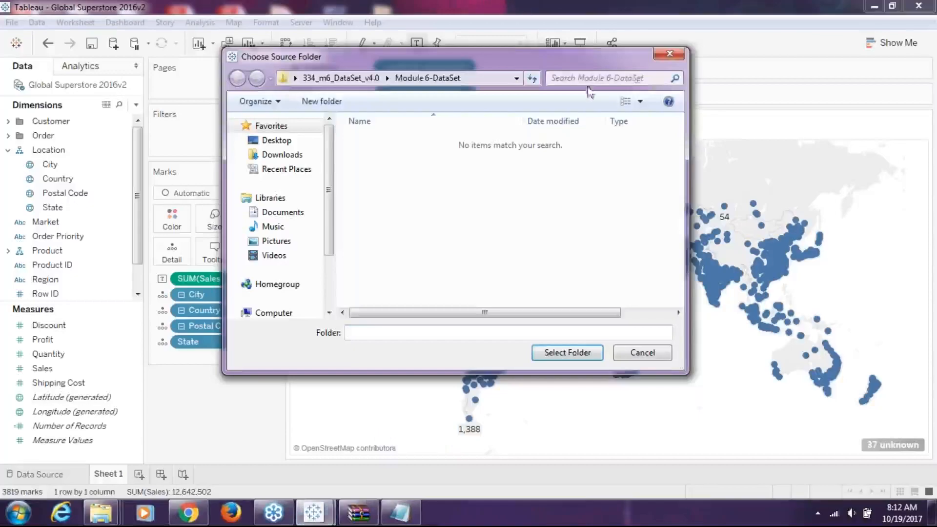
left_click(302, 141)
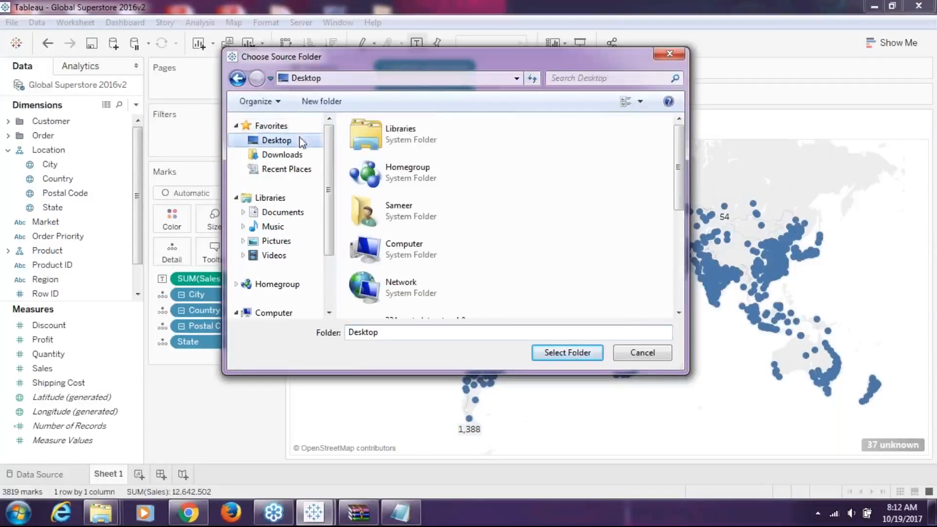
left_click_drag(680, 163, 684, 295)
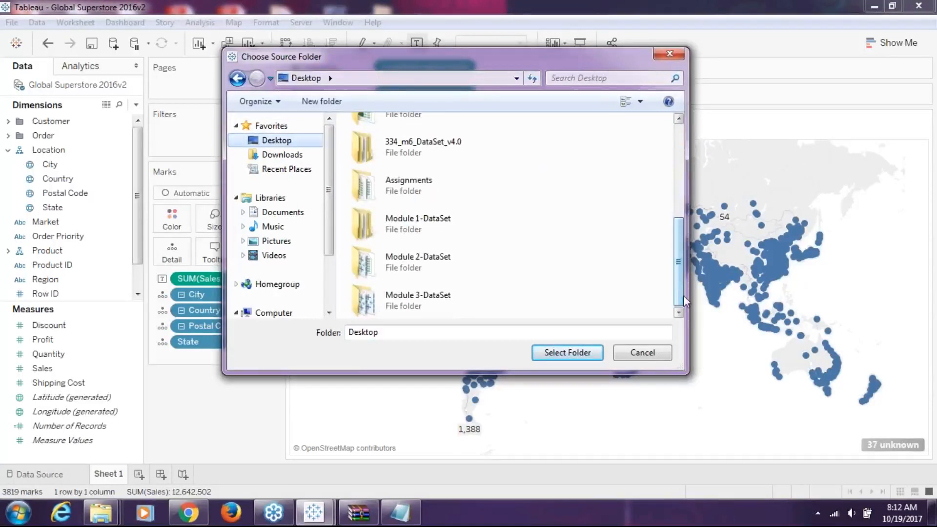
Step: Clear the text from the open Notepad document and minimize its window
left_click(400, 513)
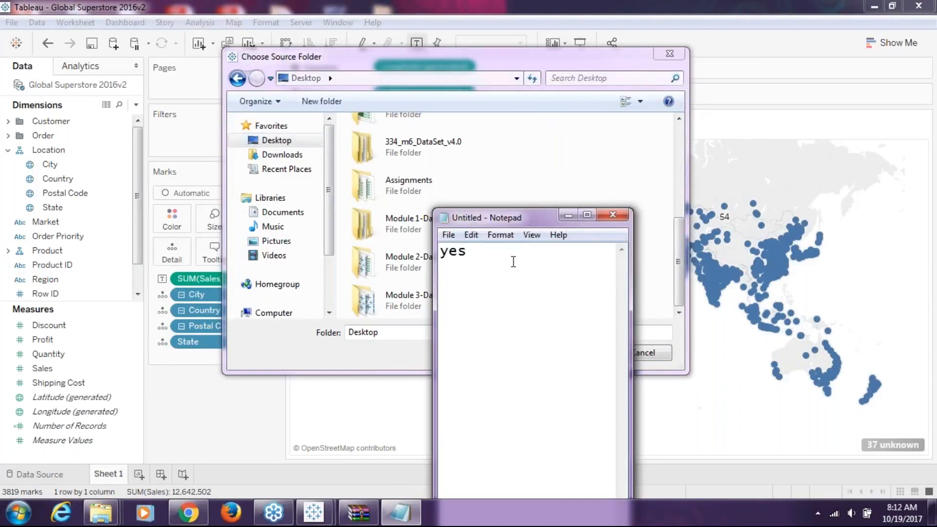
key("BackSpace")
key("BackSpace")
key("BackSpace")
left_click(567, 216)
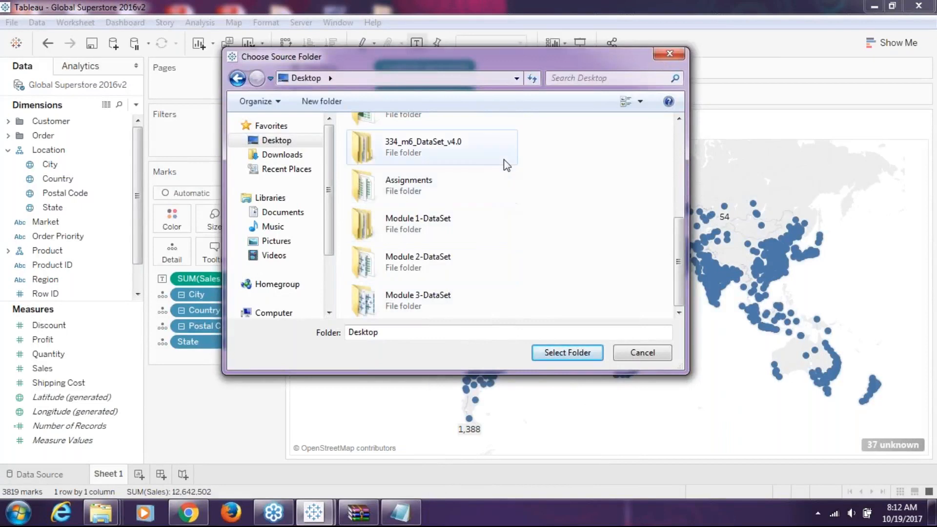
Step: Check 334_m6_DataSet_v4.0 > Module 6-DataSet in the source folder chooser, cancel the selection and close the custom geocoding import
double_click(503, 143)
double_click(482, 142)
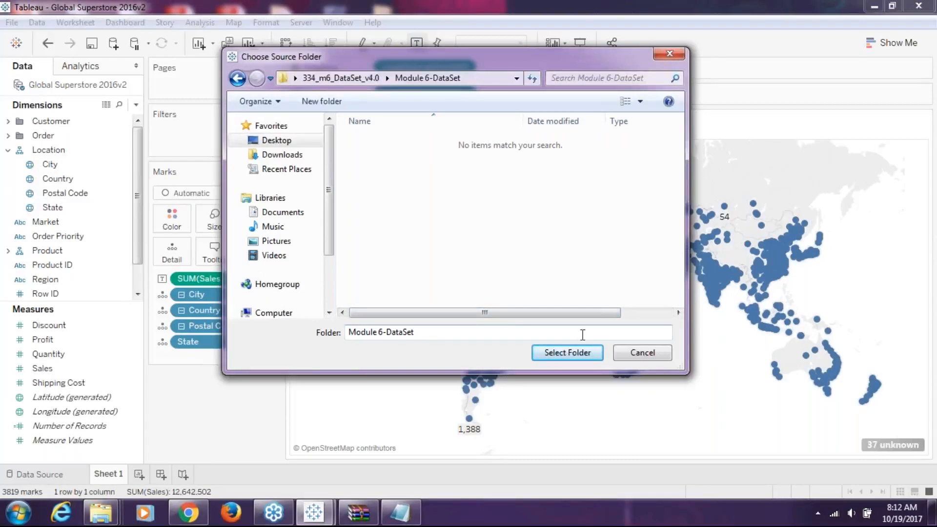
left_click(647, 353)
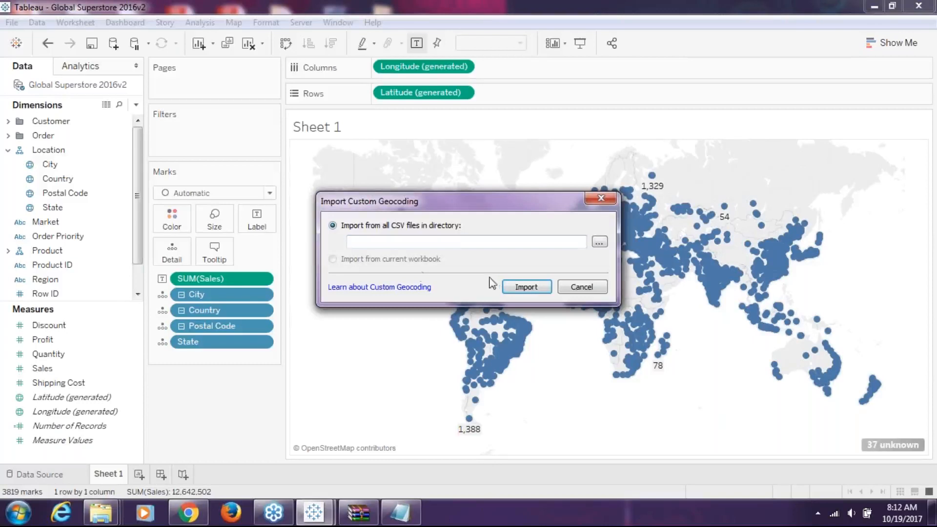
left_click(601, 199)
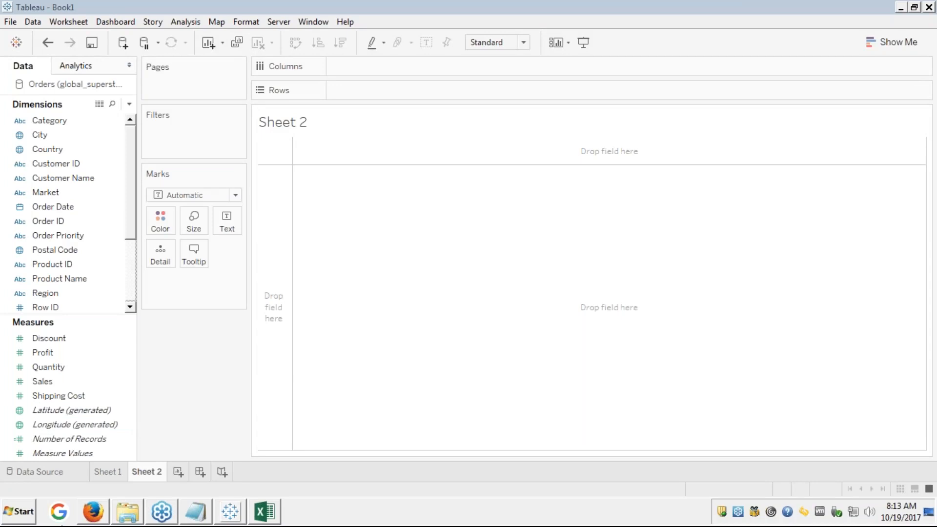
Step: View the CSV file inside the Bank of China Custom Geocoding CSV folder and return to the Book1 workbook in Tableau
mouse_move(133, 510)
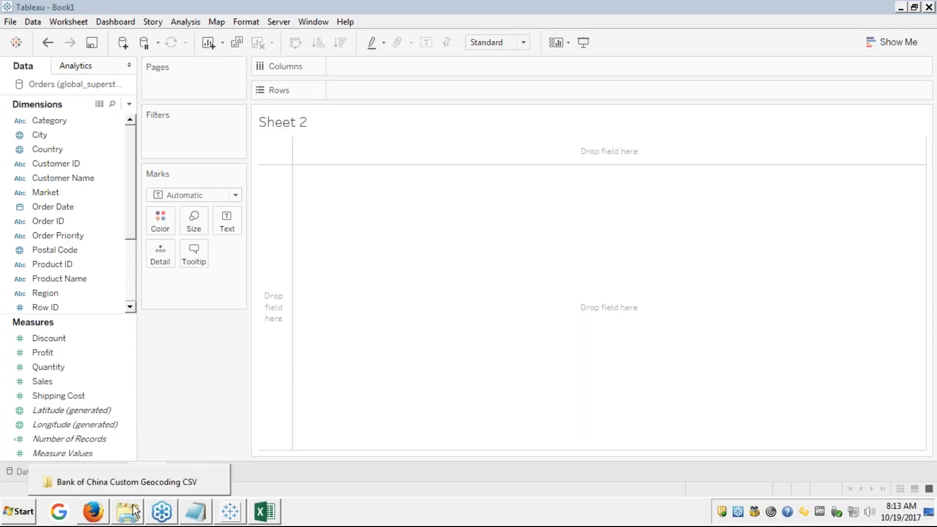
left_click(131, 483)
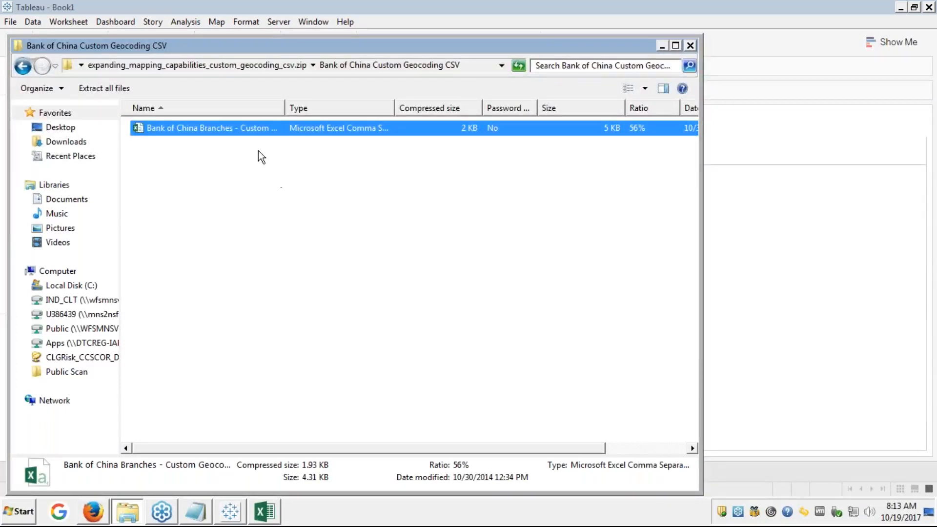
left_click(783, 252)
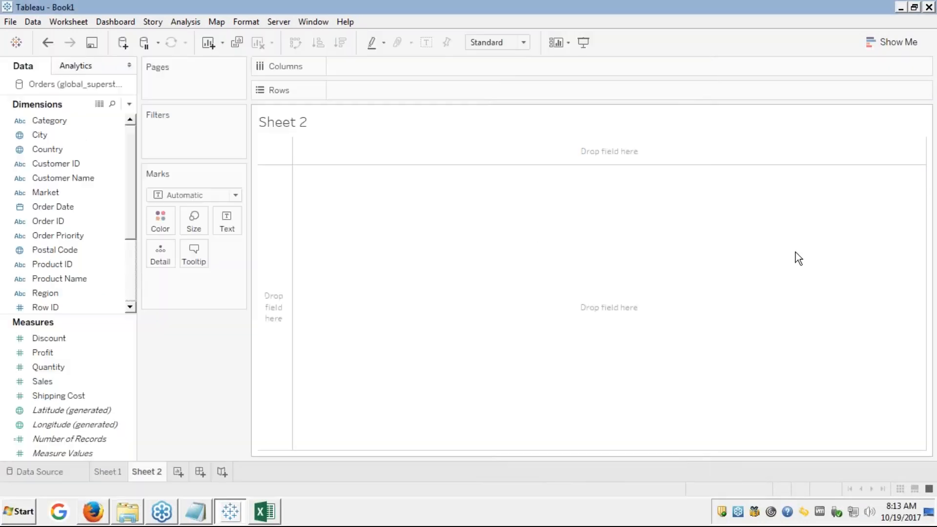
Step: Switch to the Module 6 presentation in Firefox, show it full screen and go to the Custom Geocoding - Step 4 slide
left_click(98, 510)
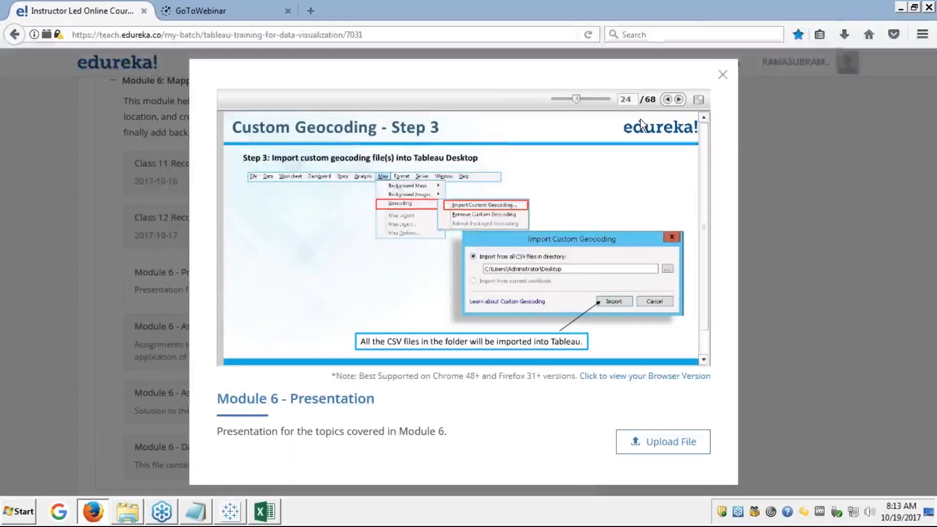
left_click(700, 100)
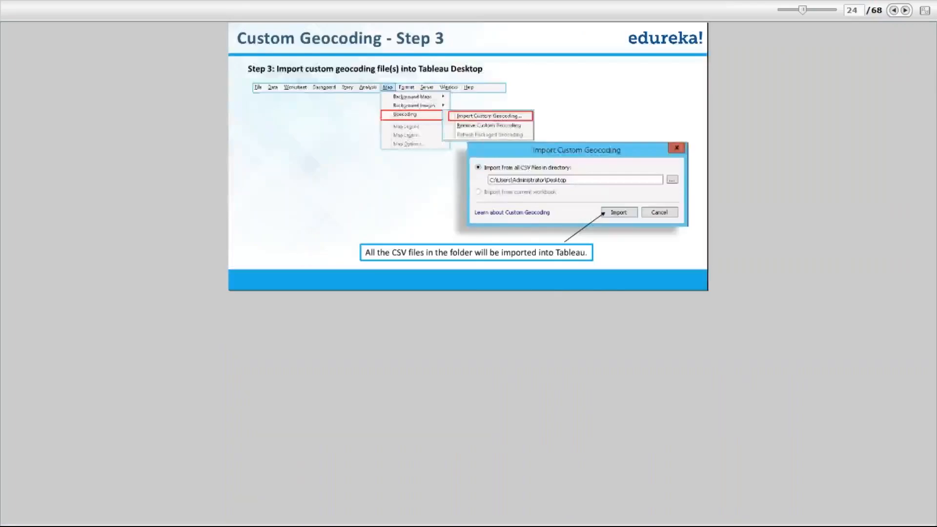
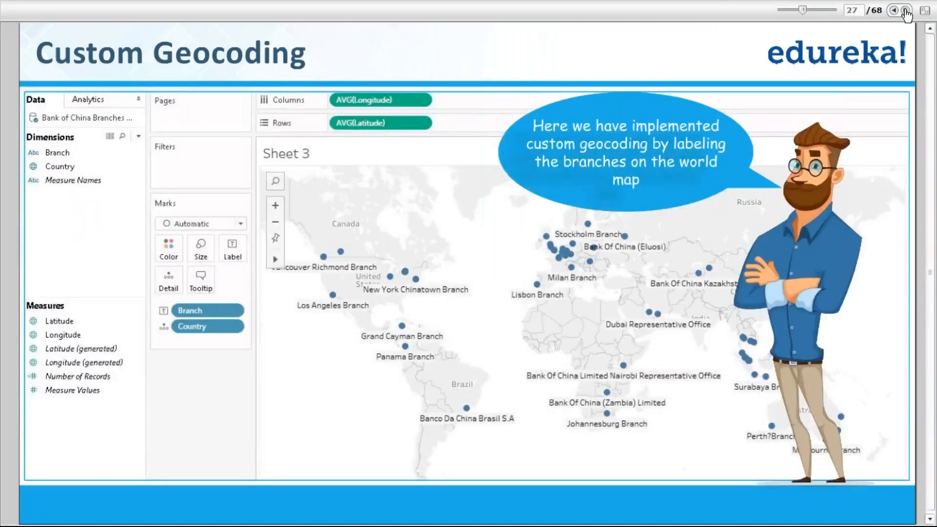
left_click(895, 12)
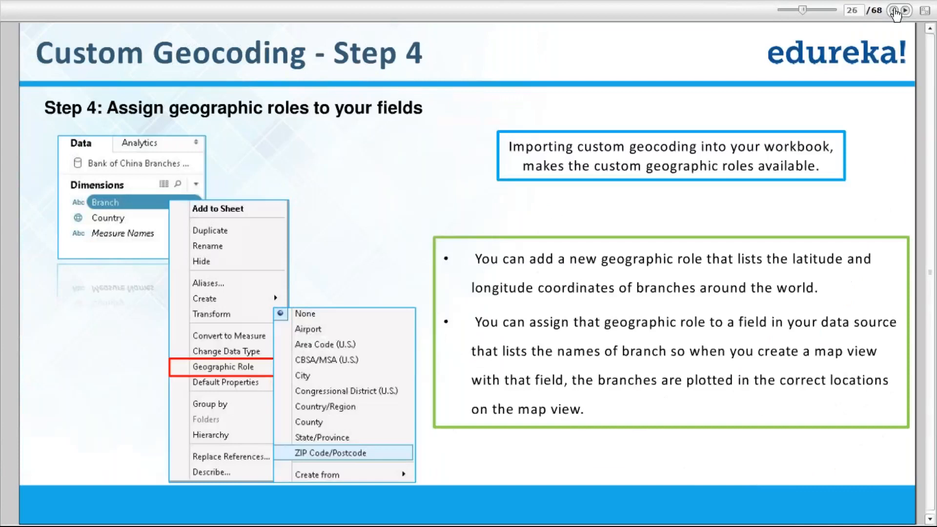
Step: Leave the full-screen presentation and switch to the expanding_tableaus_mapping_capabilities workbook in Tableau
key("alt+Tab")
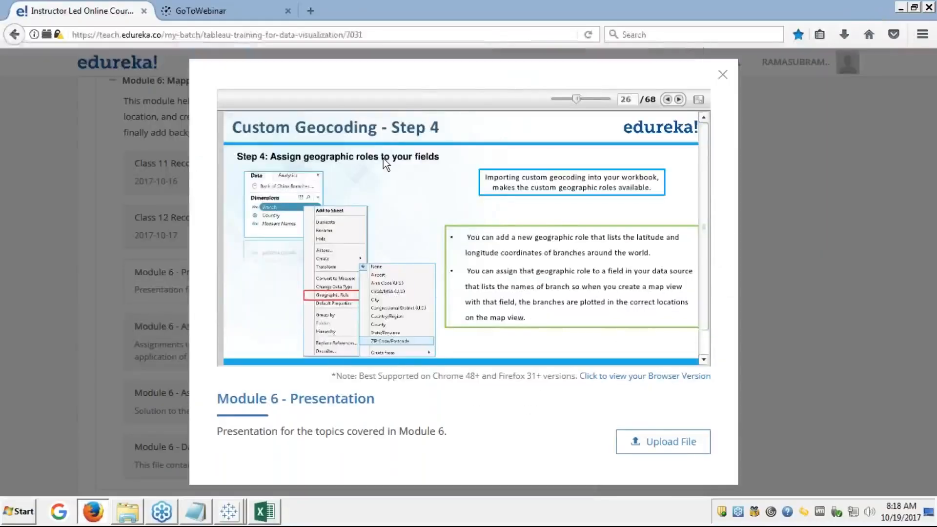
key("alt+Tab")
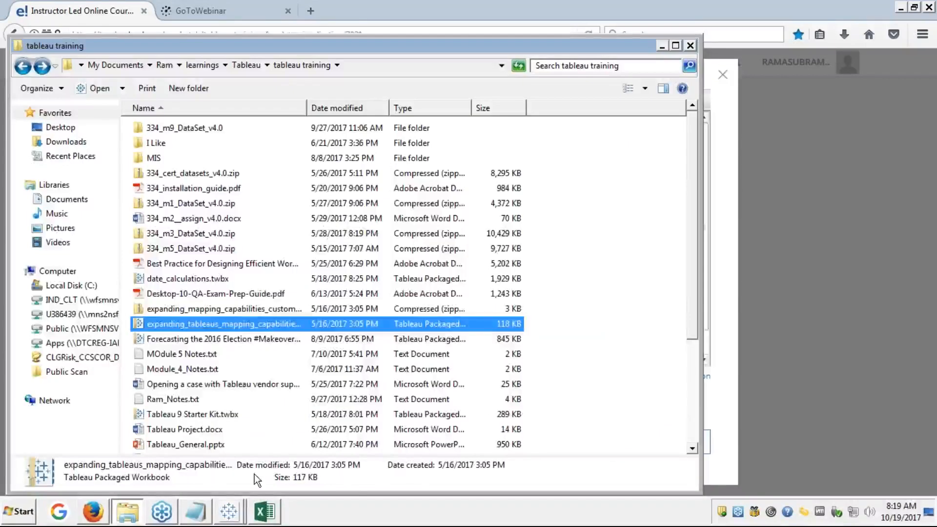
left_click(228, 511)
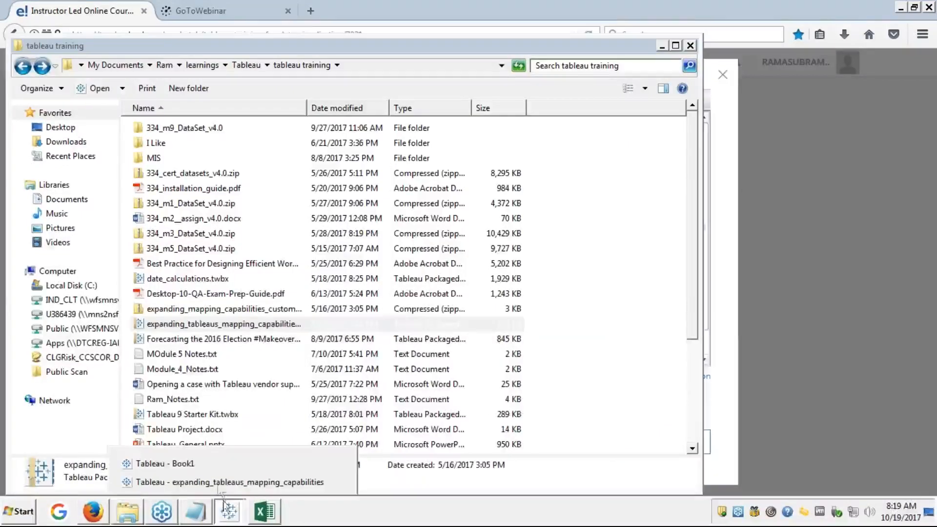
left_click(180, 485)
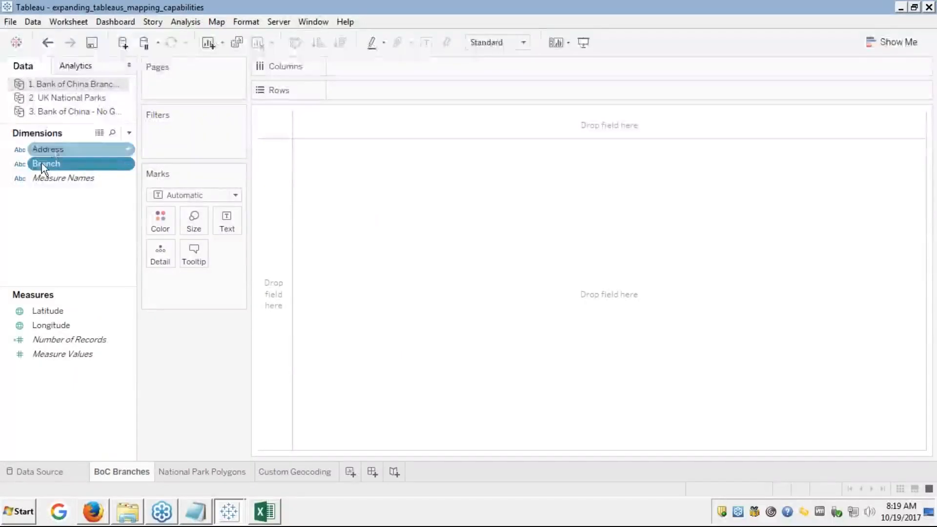
Step: Assign the ZIP Code/Postcode geographic role to the Branch field on the BoC Branches sheet and plot the field on a map
left_click(21, 162)
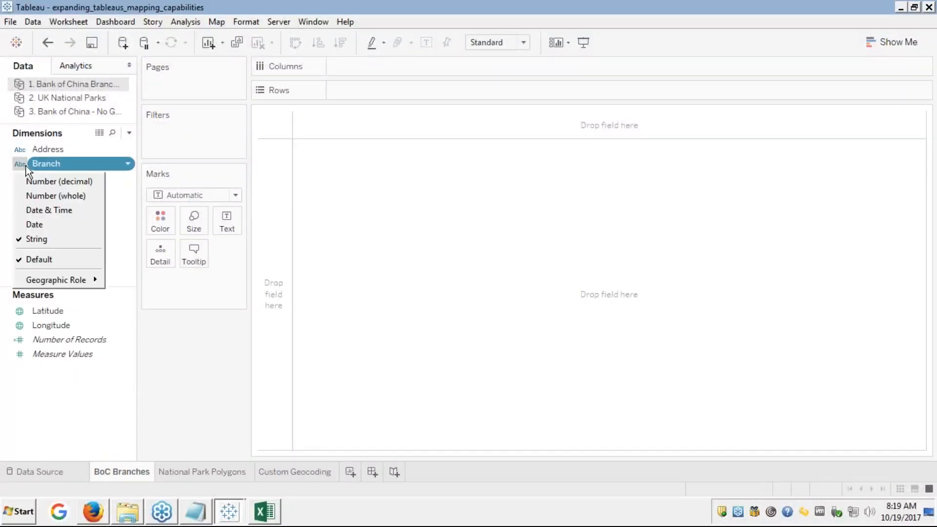
mouse_move(42, 284)
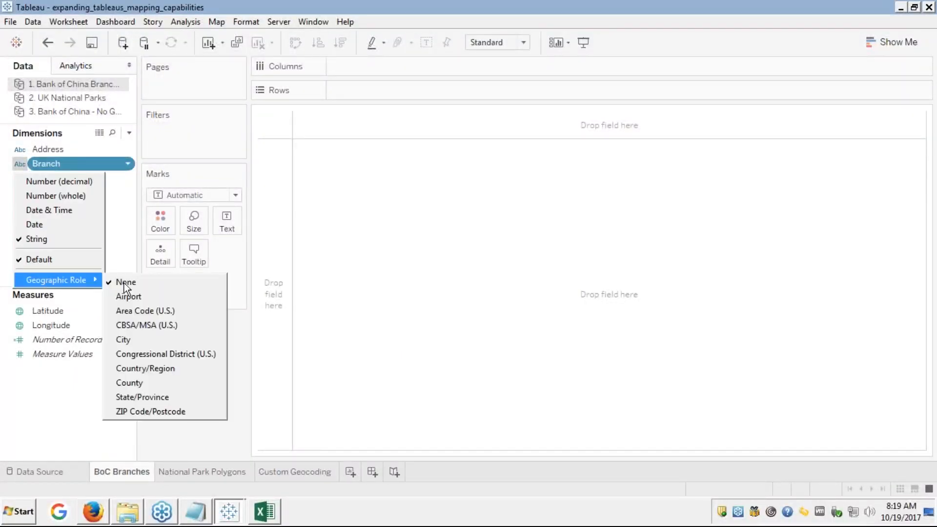
left_click(129, 412)
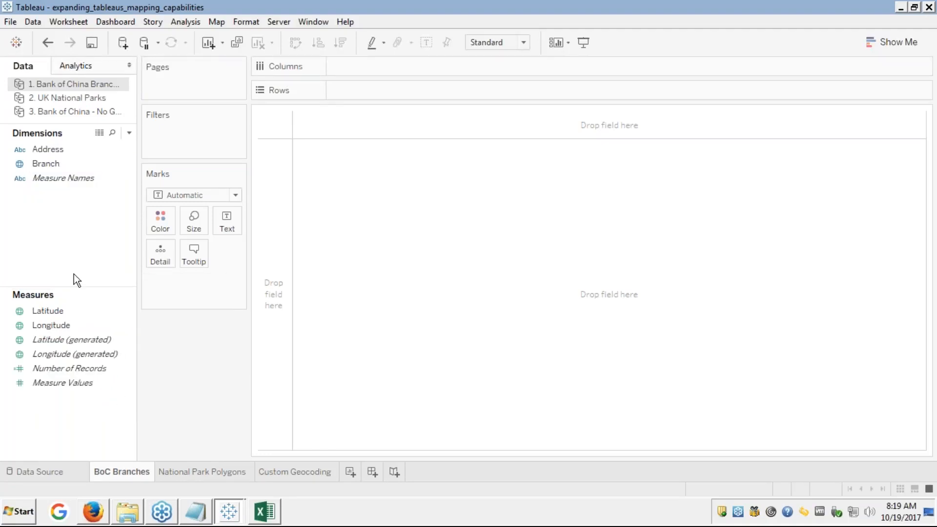
left_click(39, 165)
double_click(39, 164)
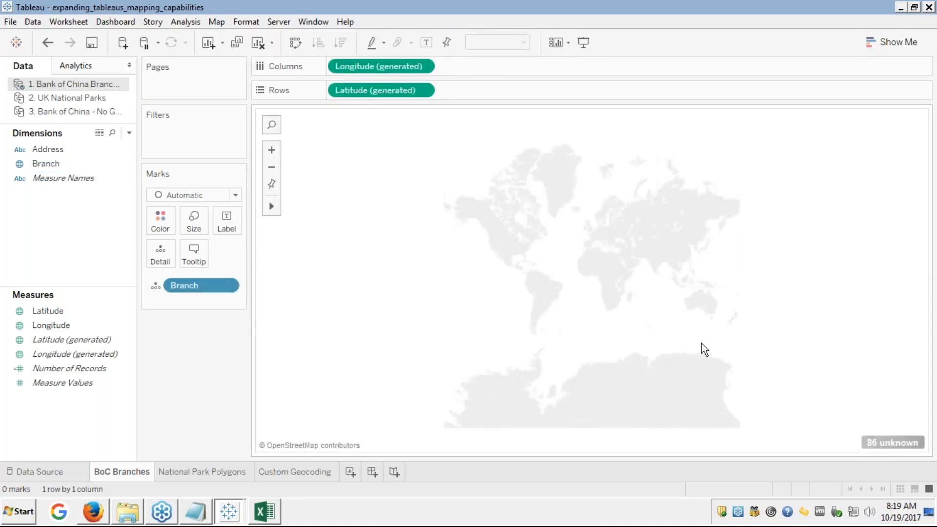
Step: Examine the location matches for the unknown Branch values in Edit Locations and cancel without changing any match
left_click_drag(793, 327, 874, 440)
left_click(876, 442)
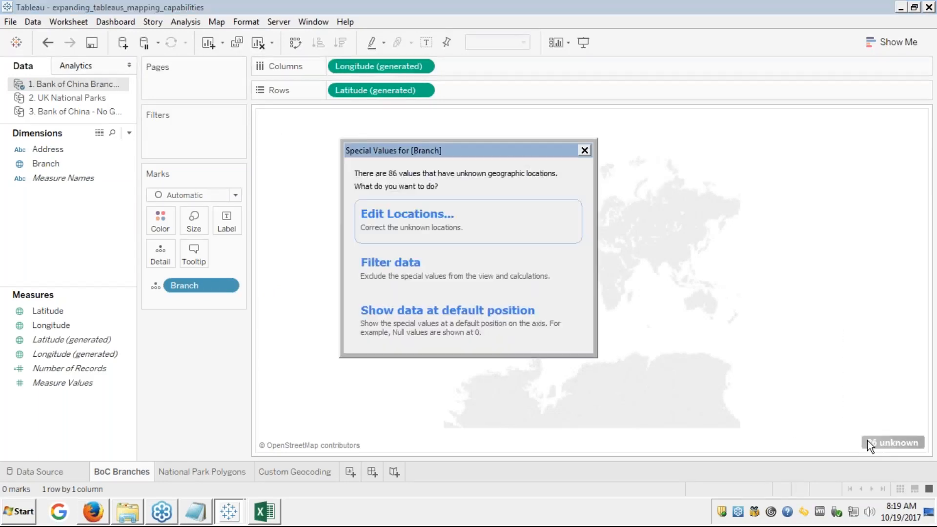
left_click(421, 217)
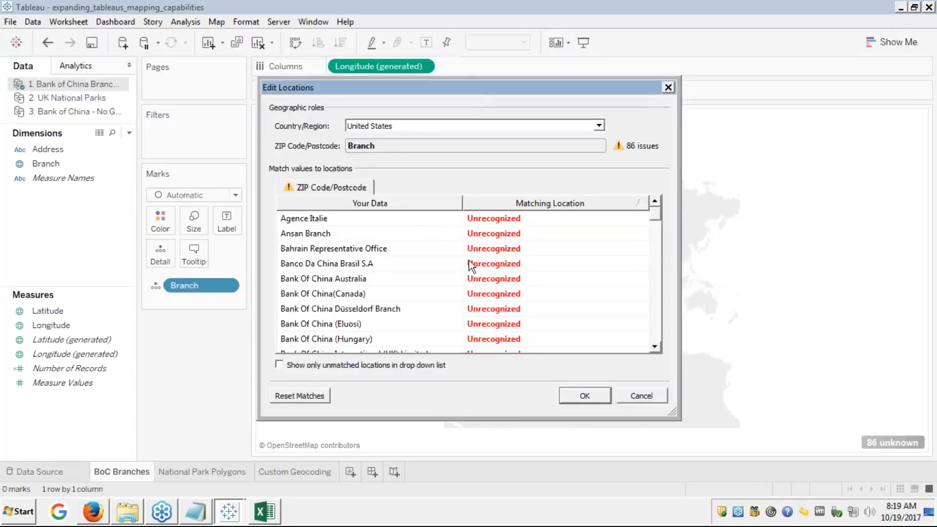
left_click(489, 219)
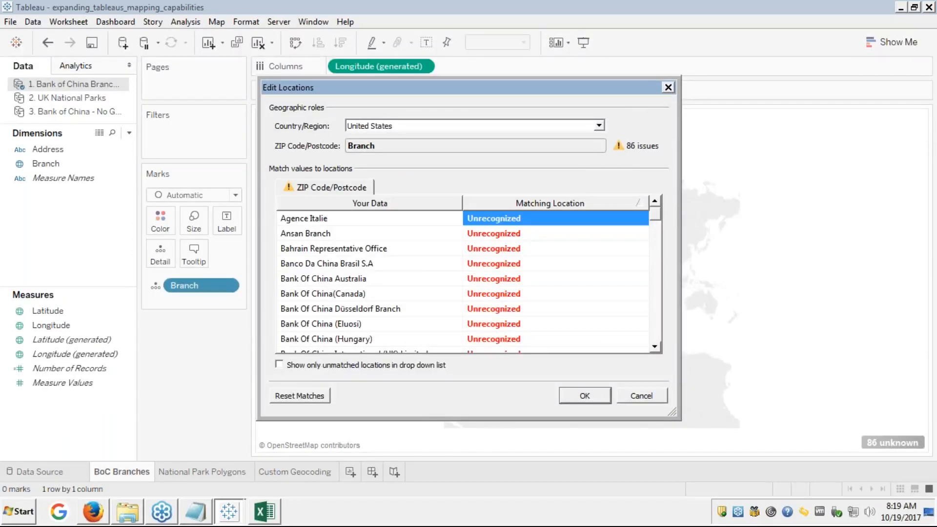
left_click(497, 234)
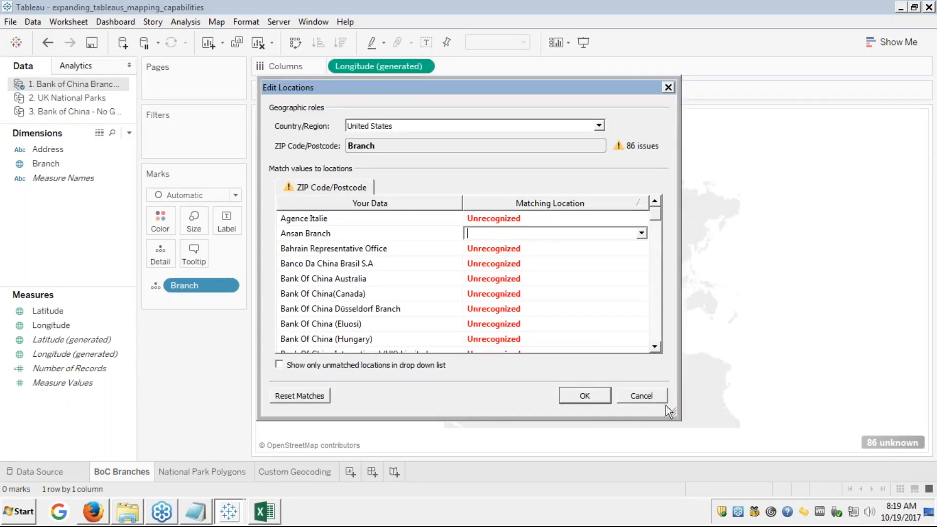
left_click(642, 396)
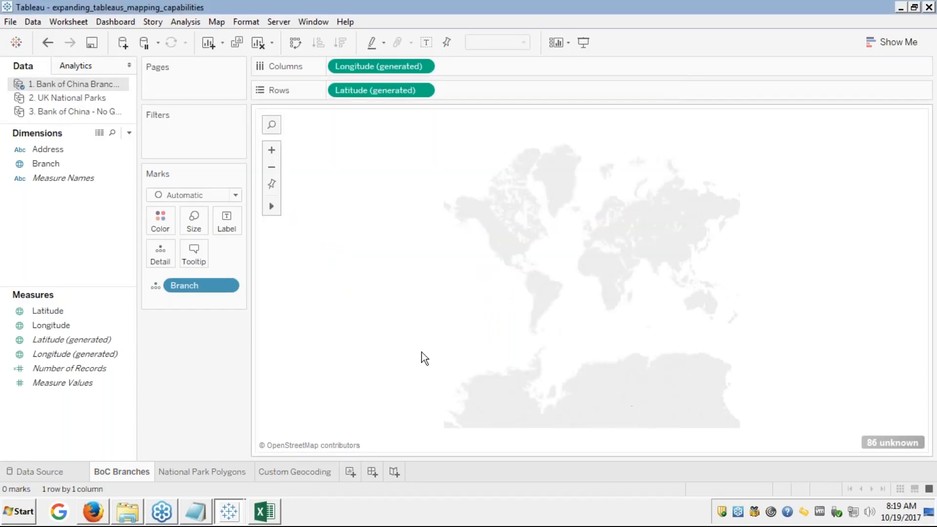
left_click_drag(105, 166, 195, 108)
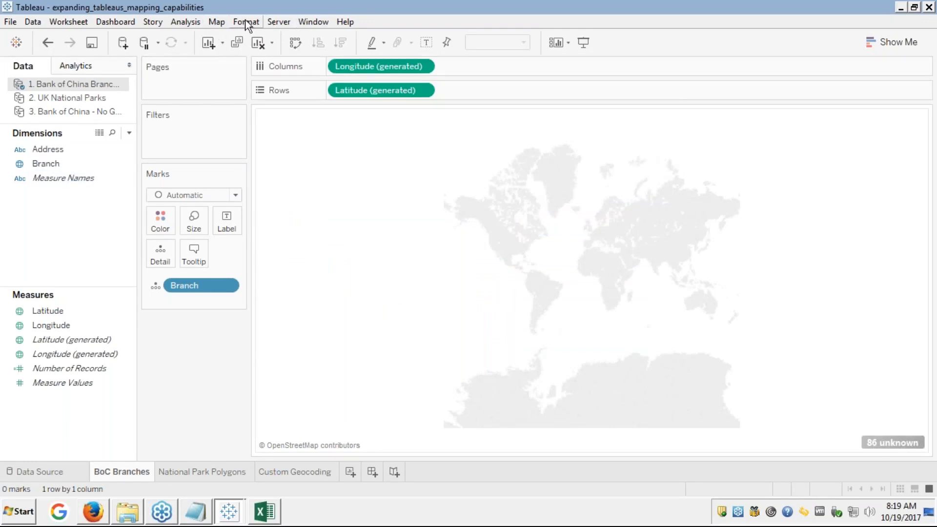
left_click(216, 22)
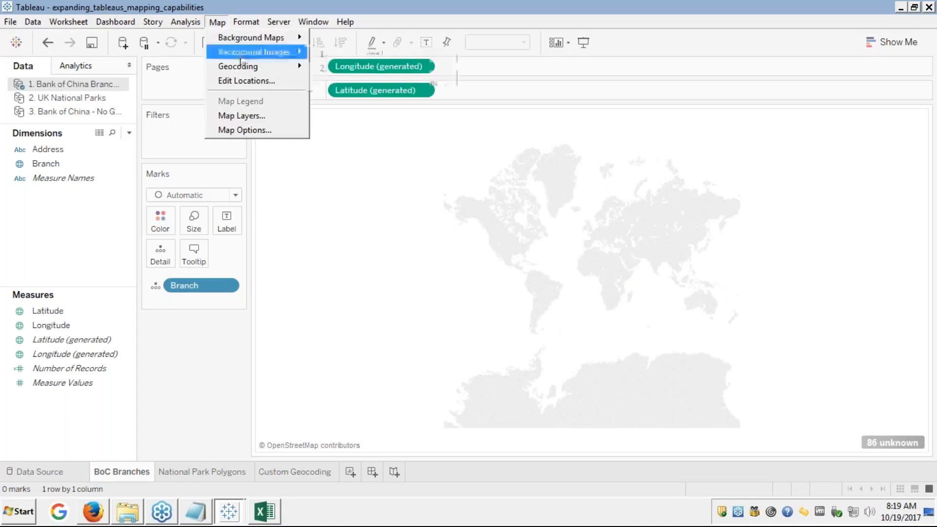
mouse_move(241, 61)
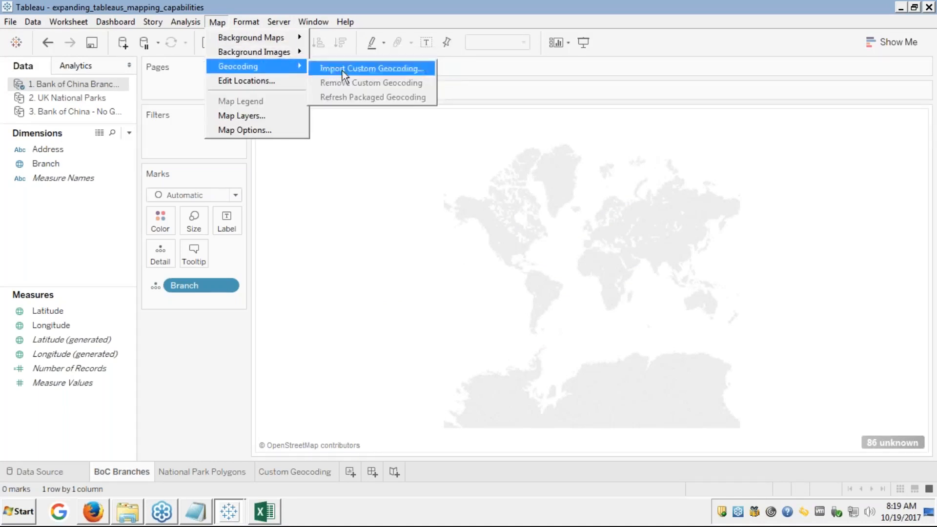
left_click(415, 264)
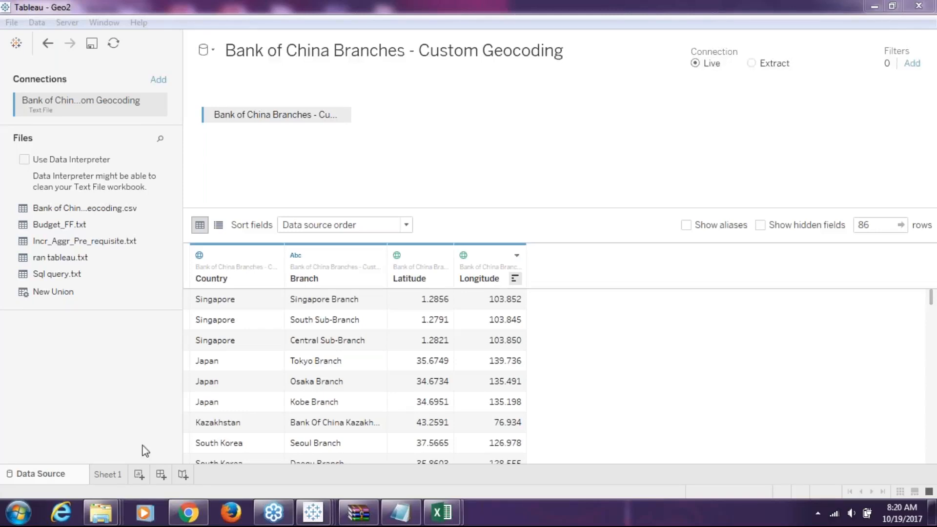
Step: Go to Sheet 1 of the Geo2 workbook and assign the ZIP Code/Postcode geographic role to the Branch field
left_click(107, 474)
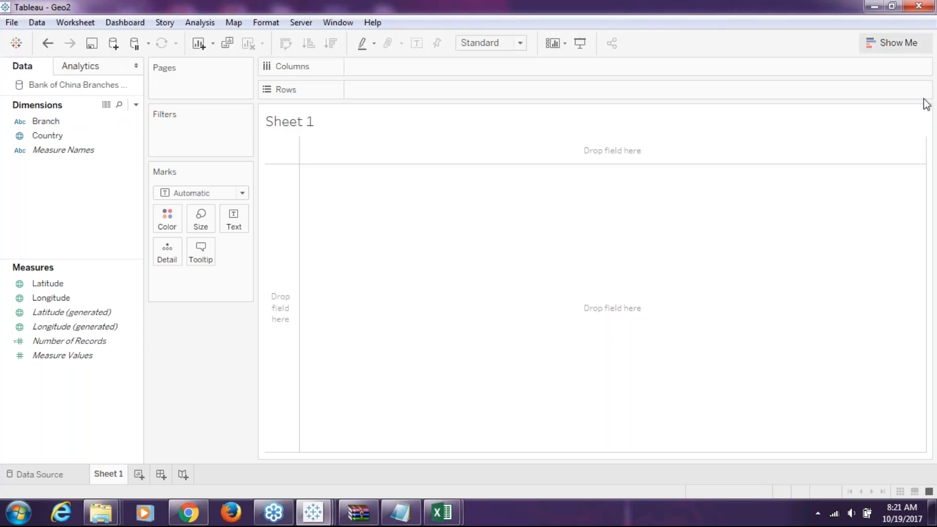
left_click(929, 118)
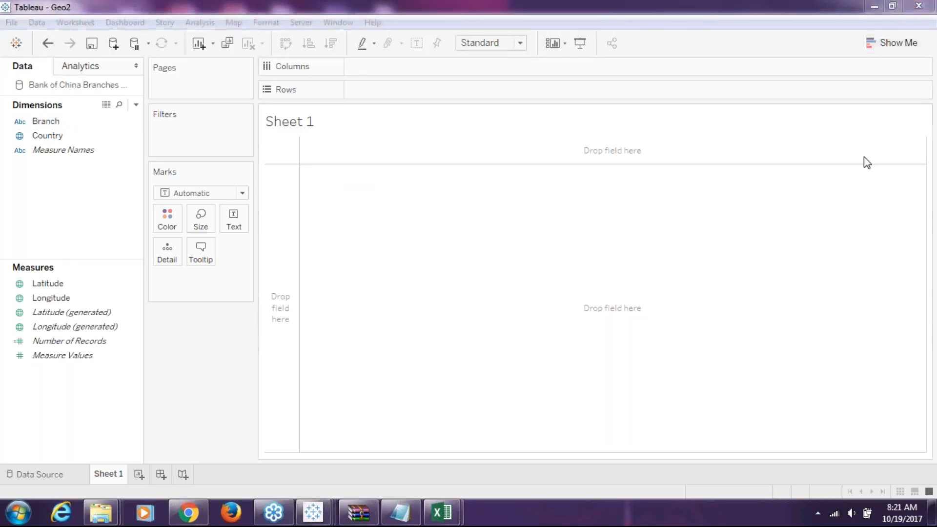
left_click(561, 310)
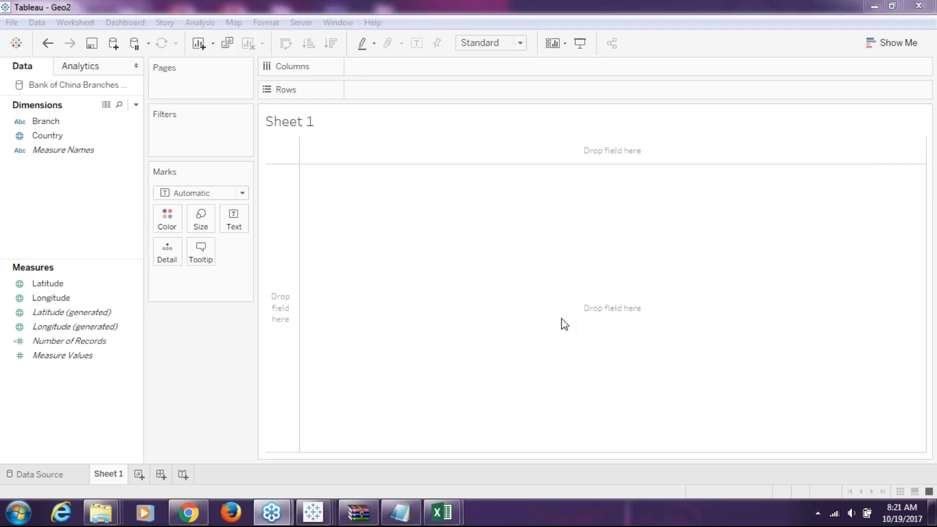
right_click(53, 124)
mouse_move(150, 274)
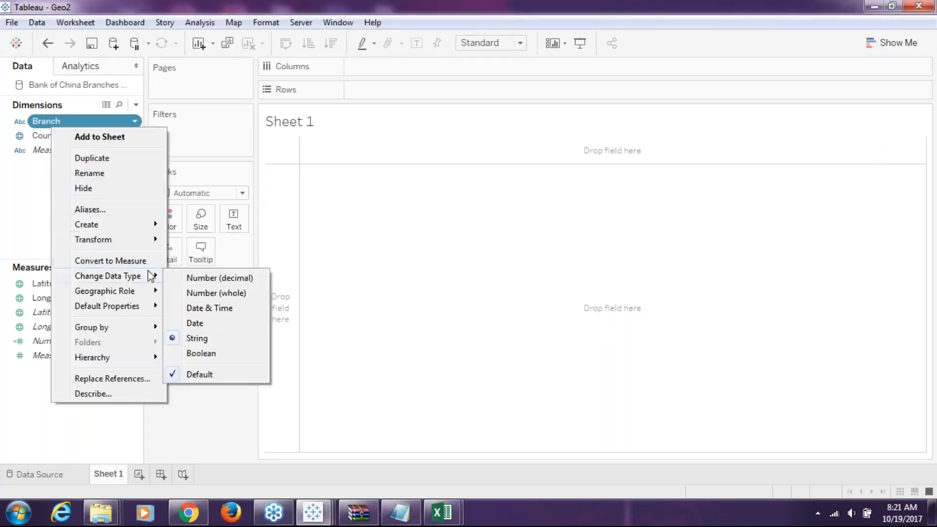
left_click(20, 122)
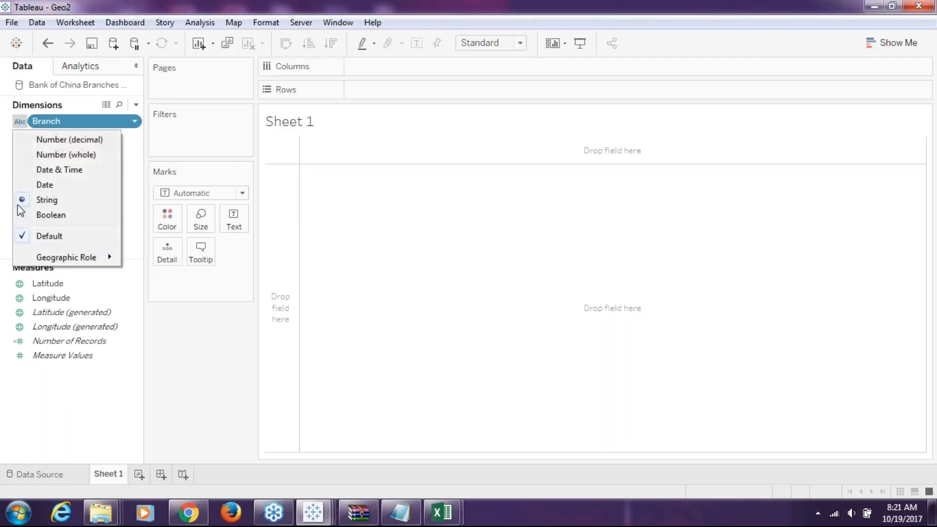
mouse_move(46, 261)
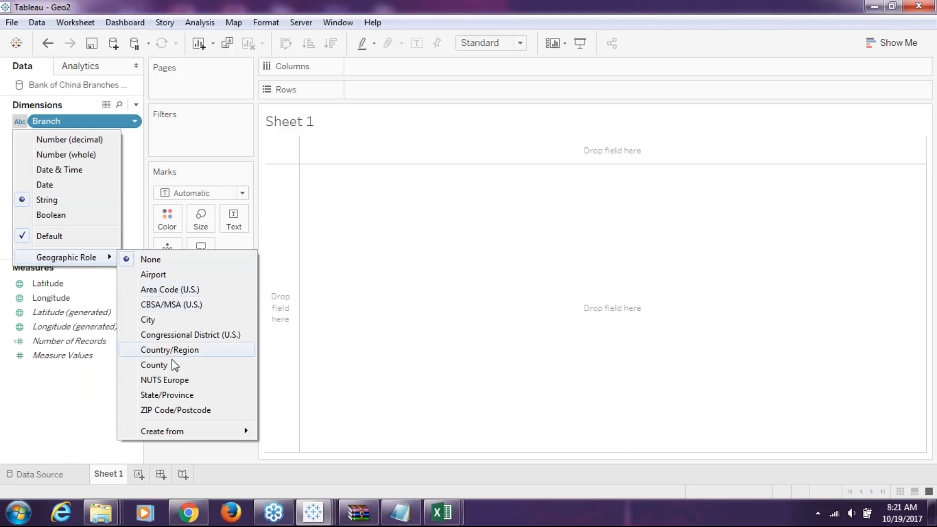
left_click(162, 409)
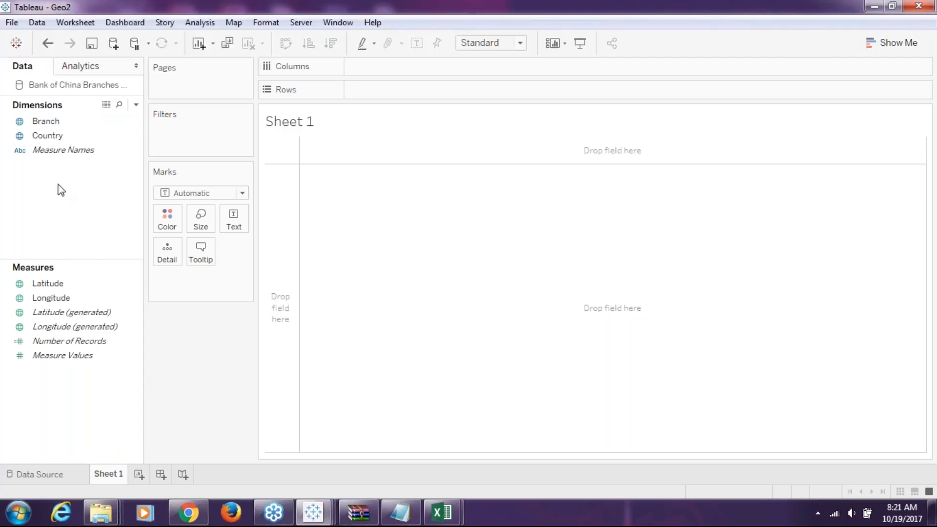
Step: Plot the Branch field as a map on Sheet 1 using the generated longitude and latitude
left_click(49, 122)
left_click(46, 122)
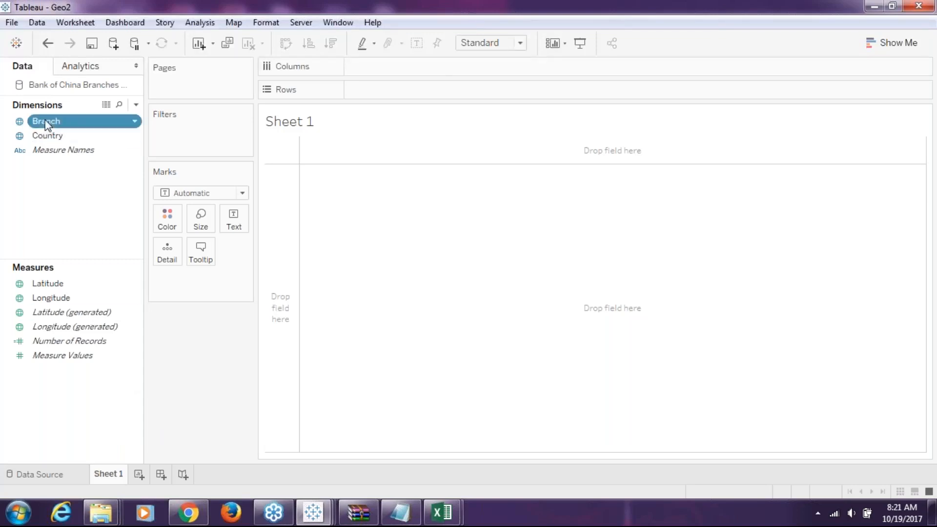
double_click(46, 122)
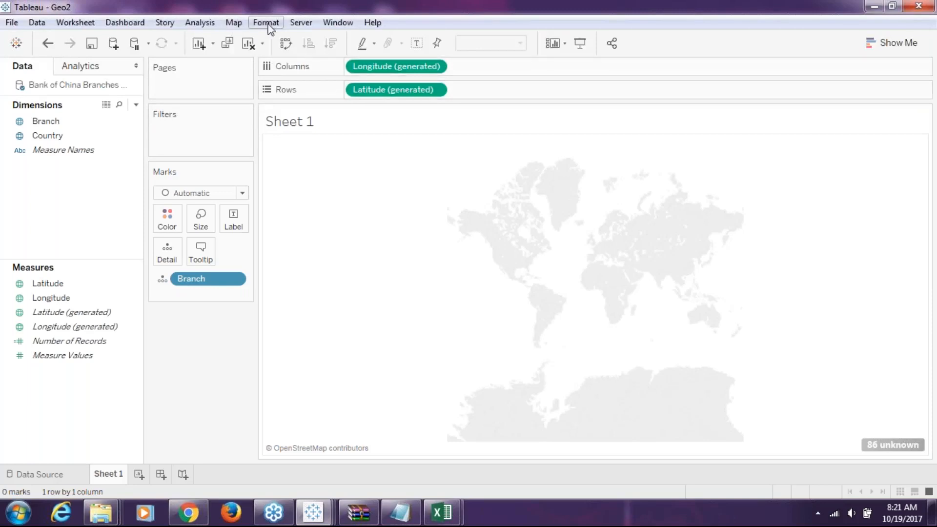
Step: Start a custom geocoding import and pick the Module 6-DataSet folder inside 334_m6_DataSet_v4.0 on the Desktop in the source folder chooser
left_click(239, 25)
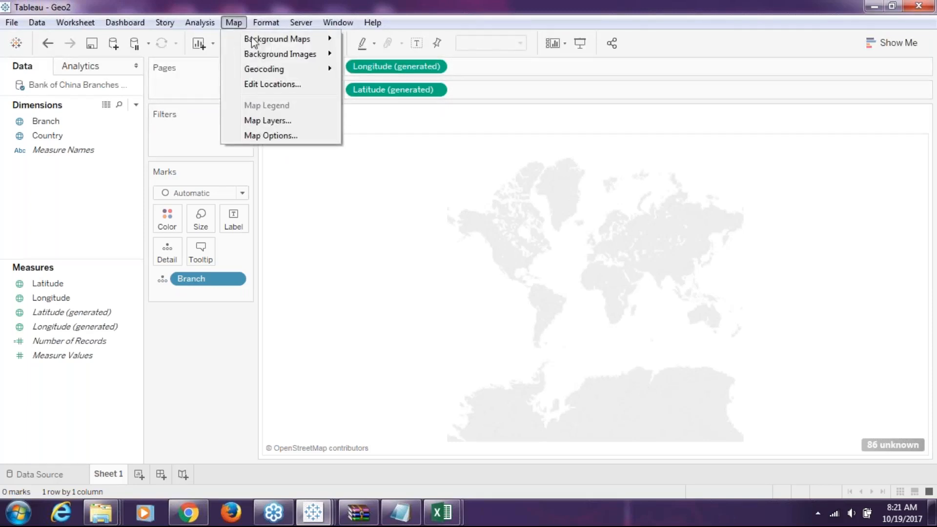
mouse_move(284, 74)
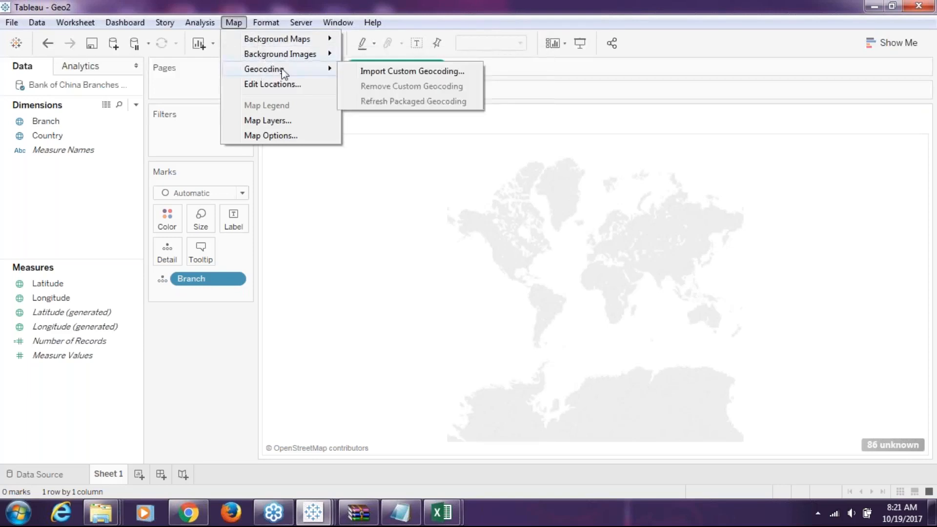
left_click(361, 72)
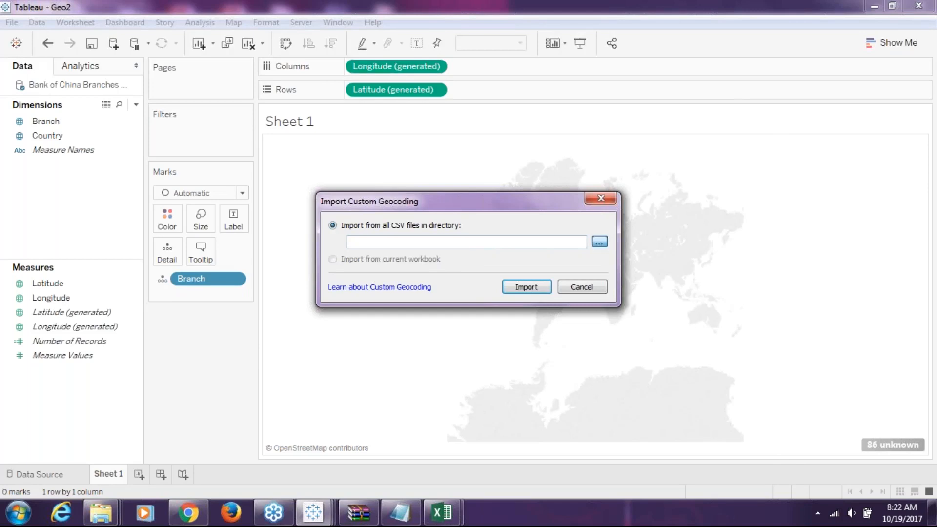
left_click(599, 242)
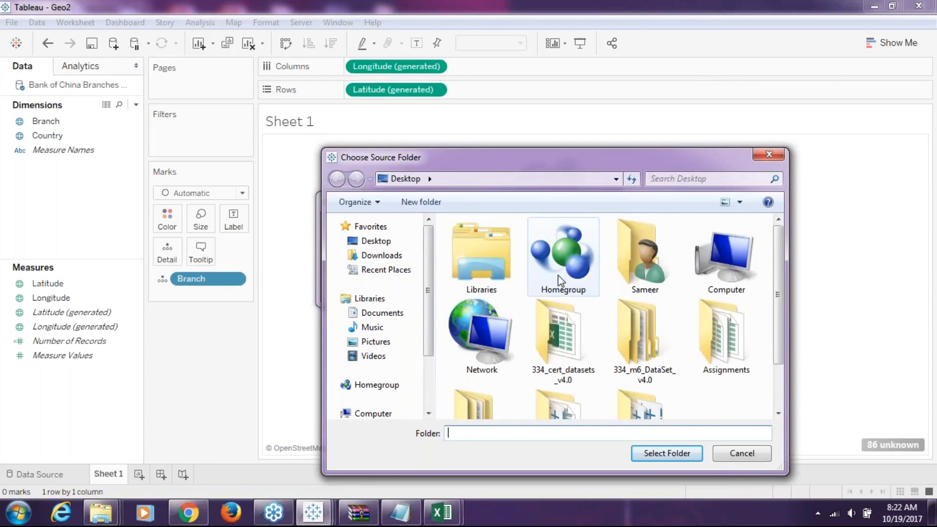
scroll(558, 274, "down", 2)
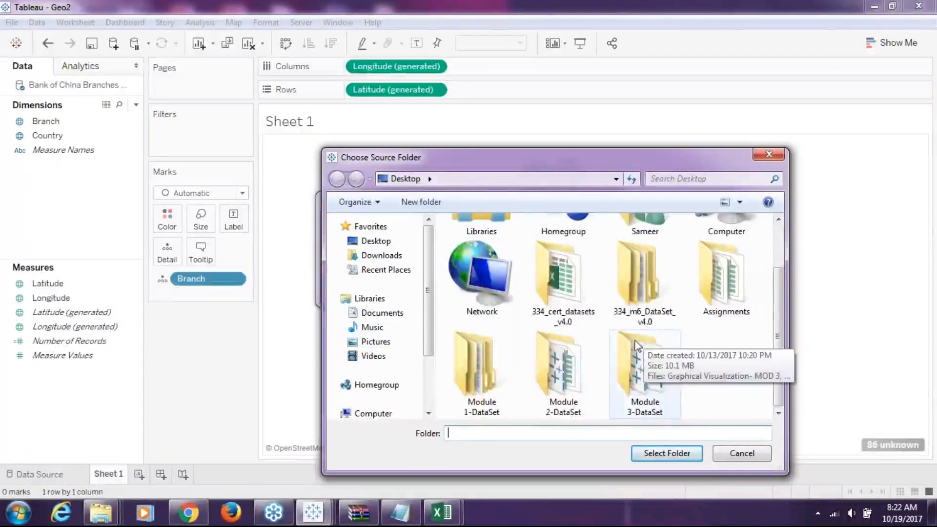
double_click(631, 285)
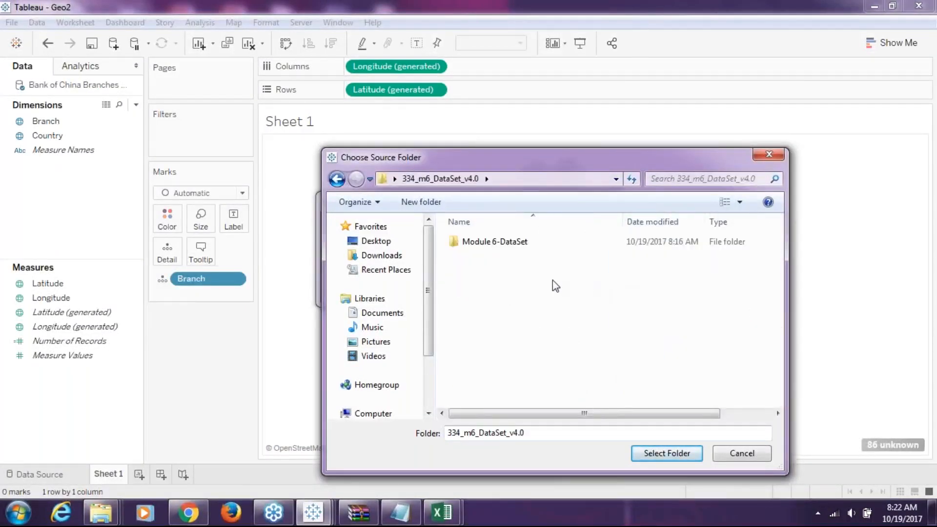
left_click(478, 244)
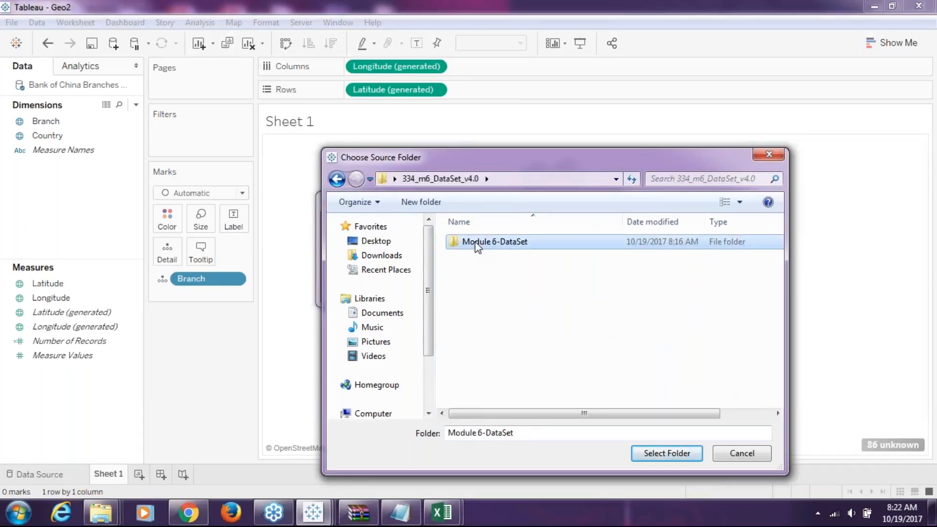
Step: Open a new Notepad window, maximize it and write the line "actually i have opening through tableau"
left_click(18, 512)
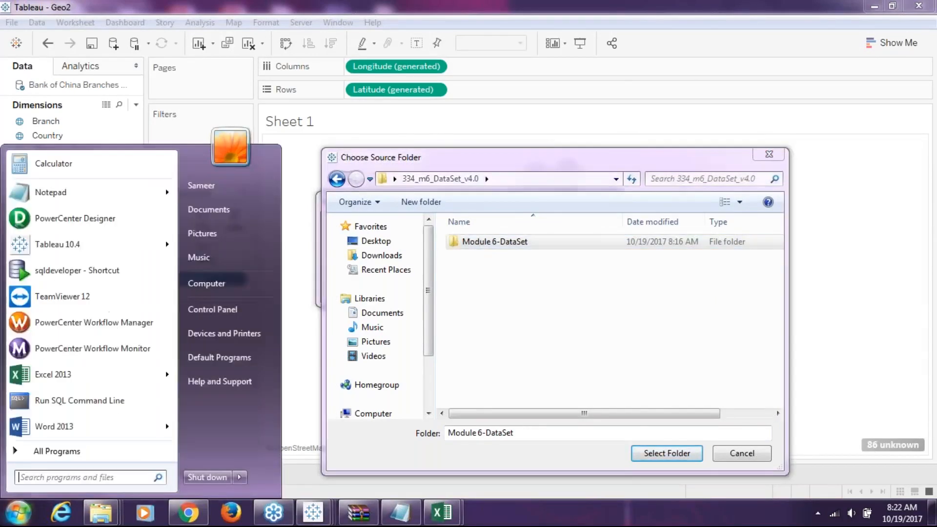
left_click(58, 193)
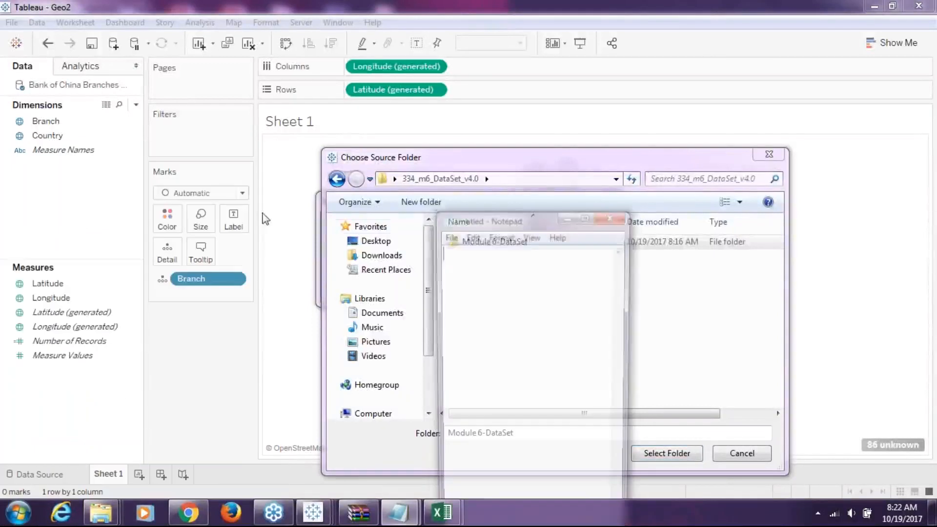
left_click(587, 213)
type("actually")
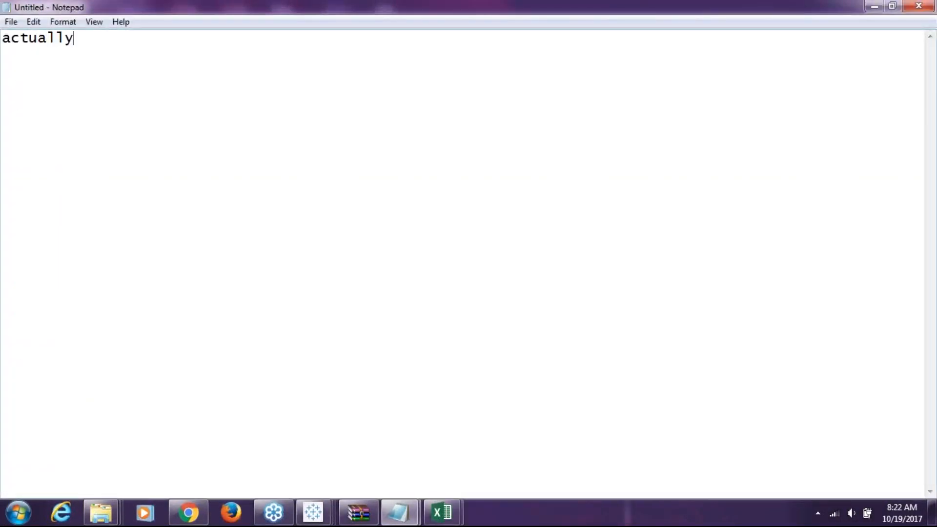
type(" i have opening ")
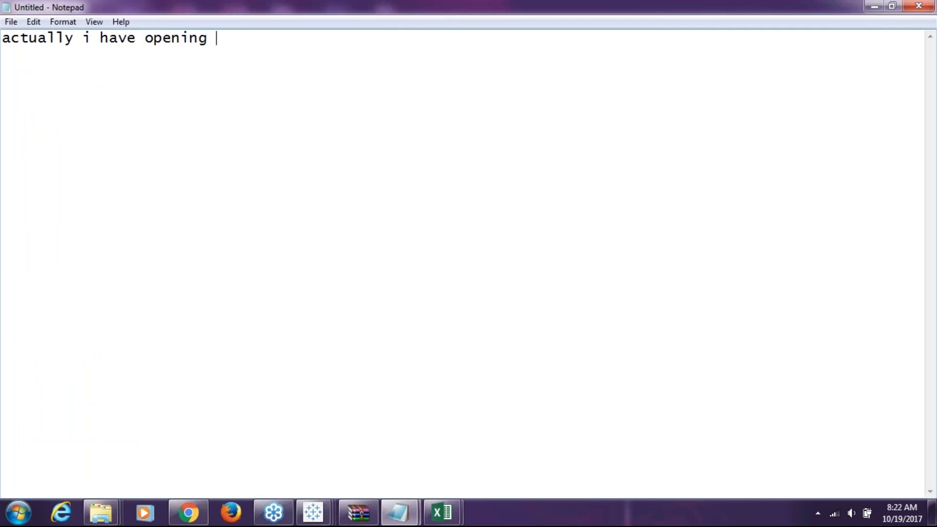
type("through tableau")
key("Return")
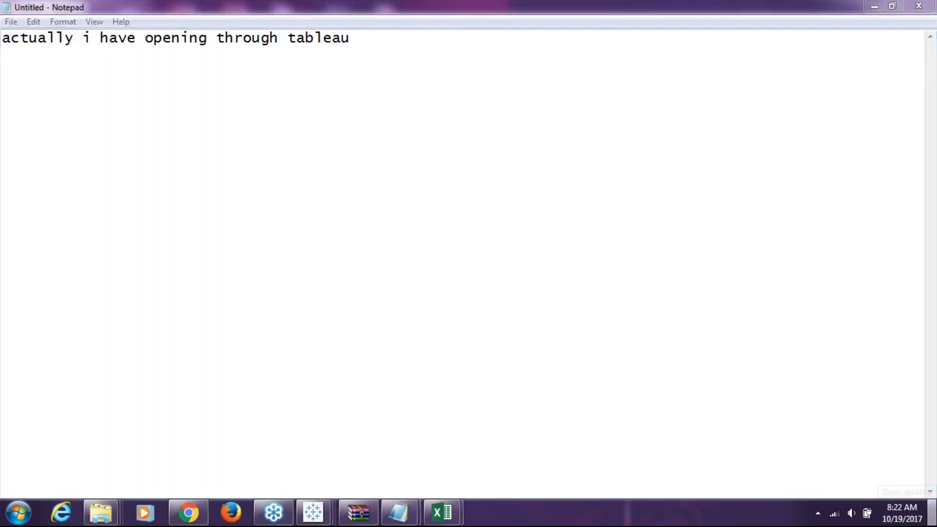
Step: Go to the desktop and open the Bank of China Branches - Custom Geocoding file with Tableau
left_click(928, 518)
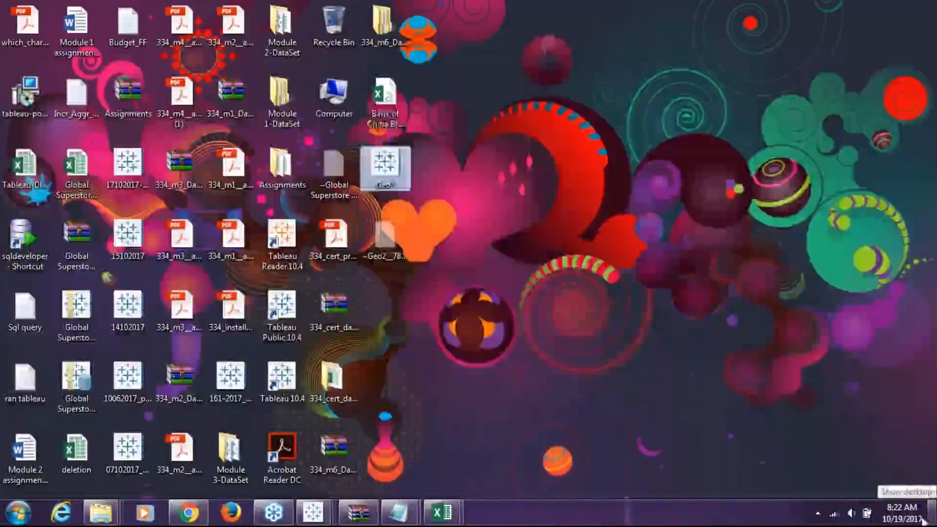
left_click(384, 108)
right_click(385, 108)
mouse_move(572, 174)
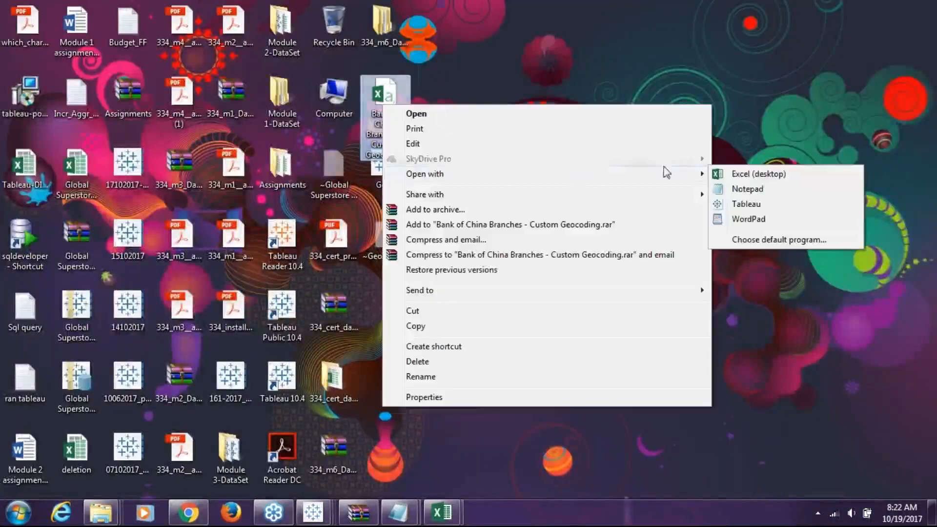
left_click(762, 205)
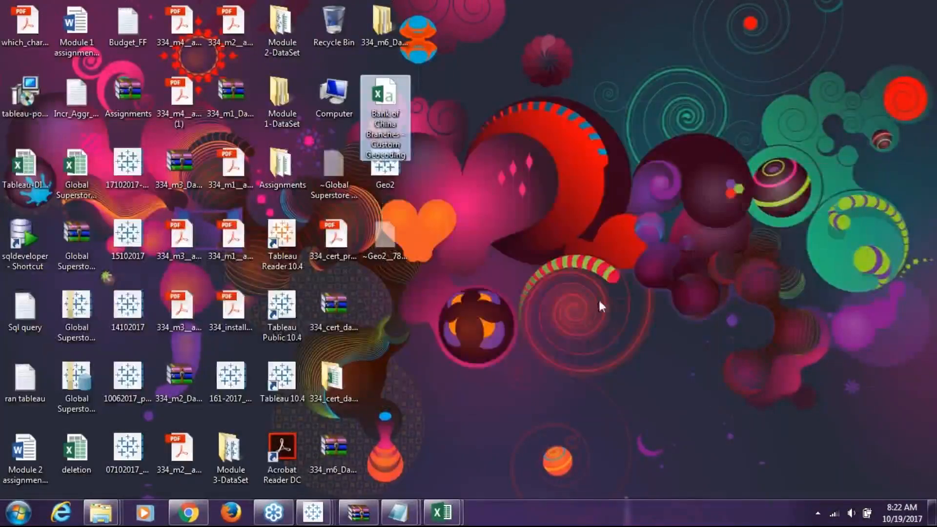
Step: Return to the full-screen Notepad note and add the line "its not getting opened through that" below the first one
left_click(399, 513)
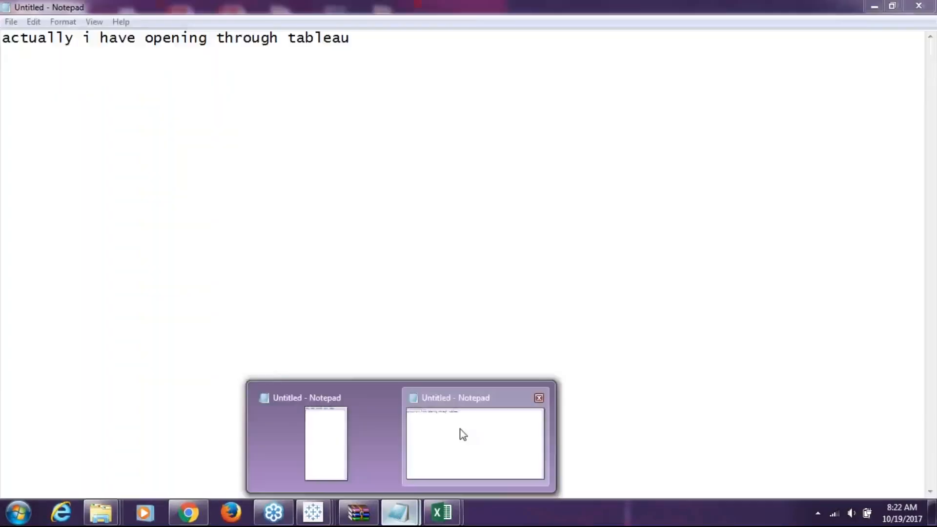
left_click(461, 433)
type("i")
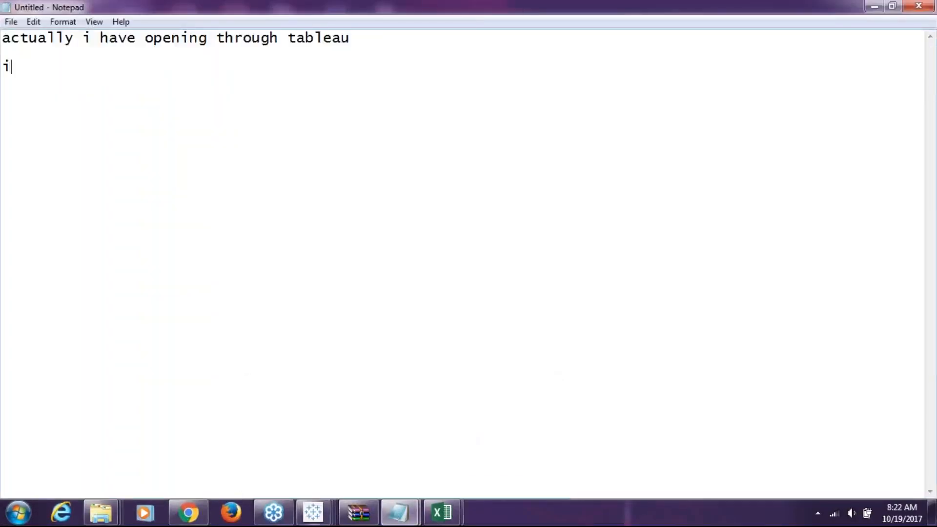
type("ts not gettin")
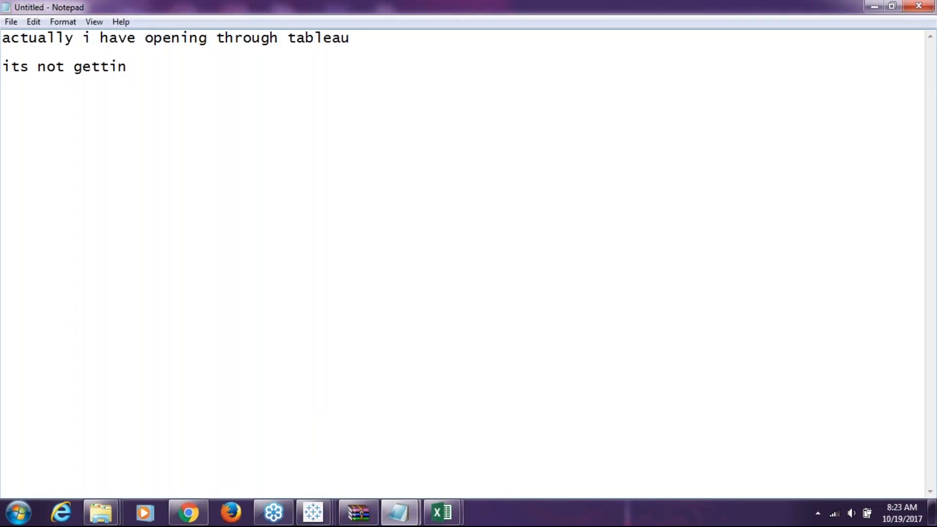
type("g opened")
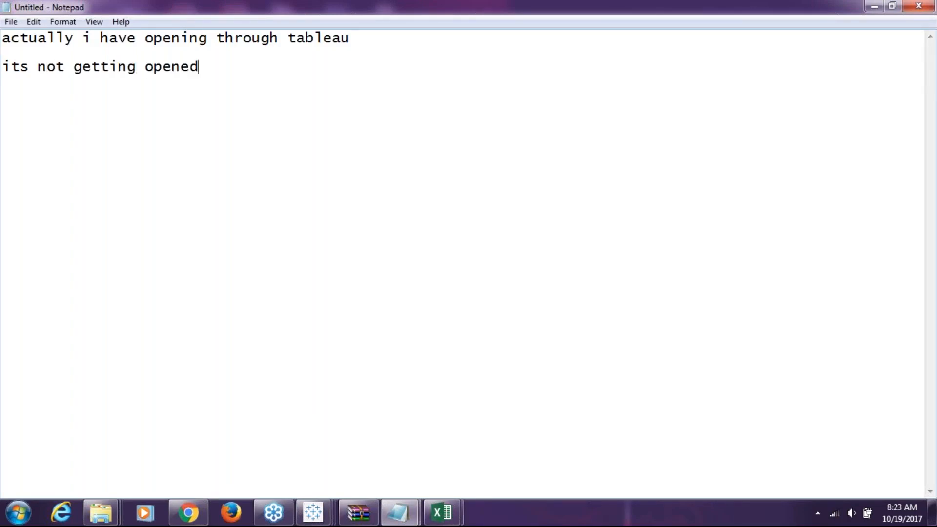
type(" throught")
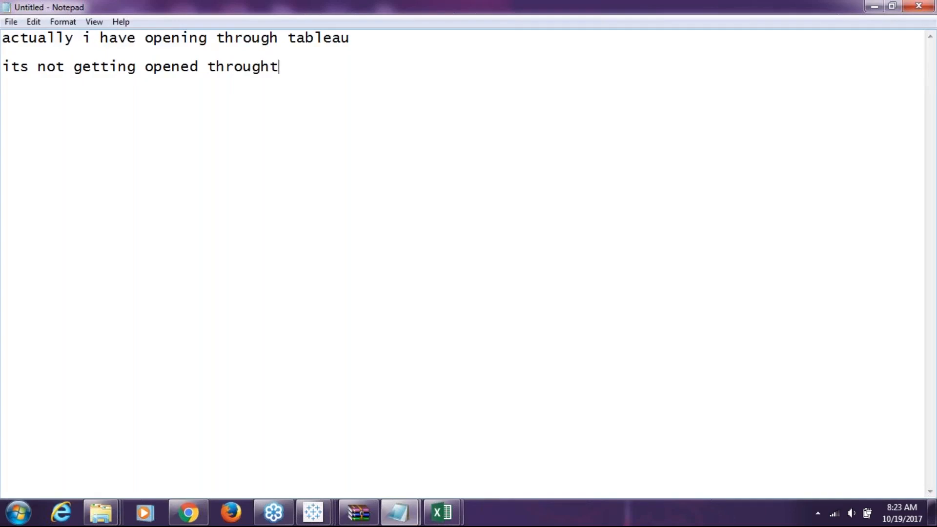
key("BackSpace")
type("that")
Step: Switch back to the Geo2 workbook in Tableau, look inside the Module 6-DataSet folder and cancel the custom geocoding import
key("alt+Tab")
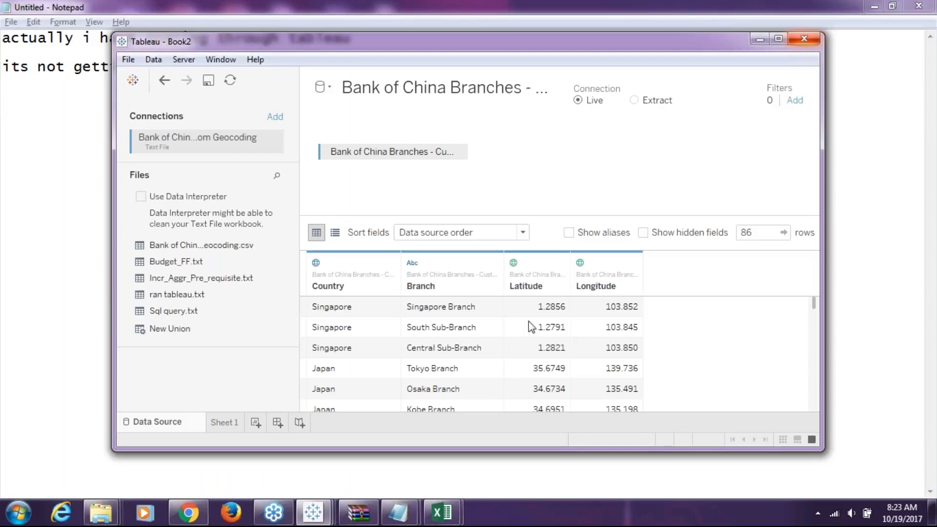
left_click(327, 518)
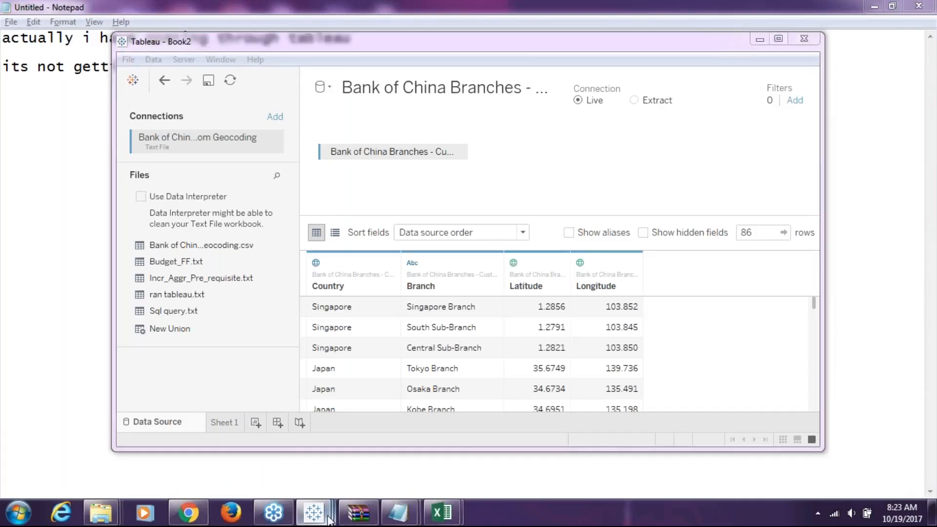
left_click(380, 454)
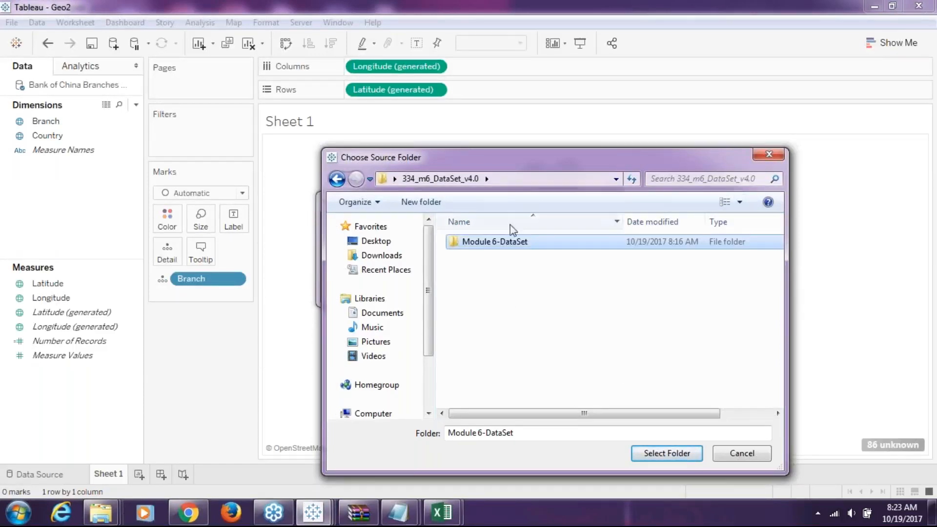
double_click(478, 243)
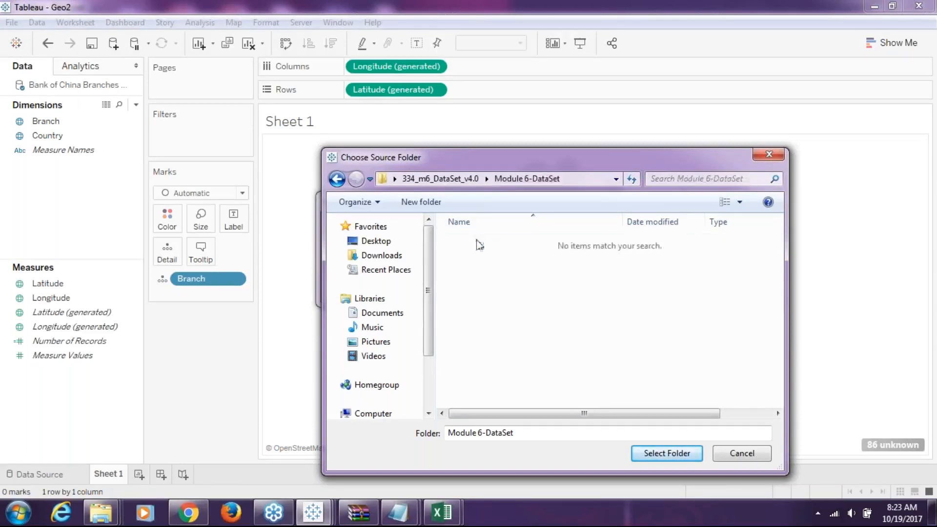
left_click(744, 454)
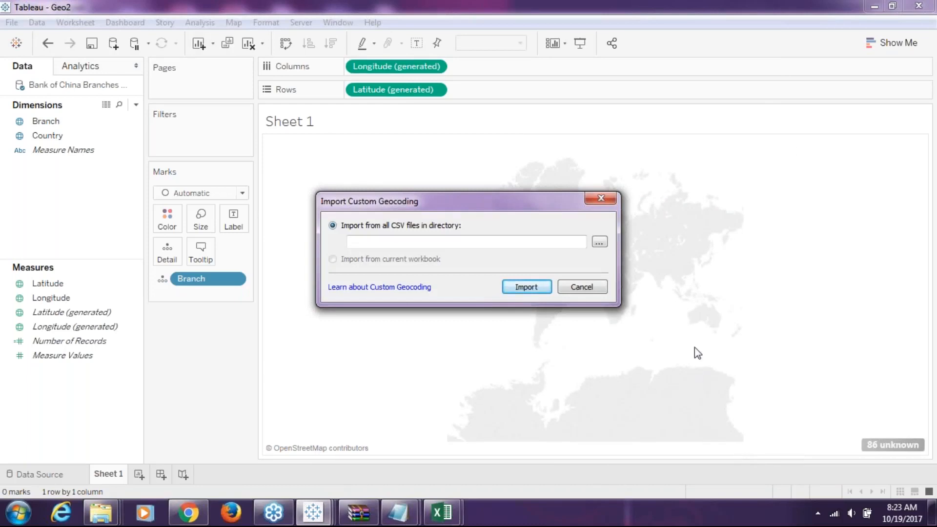
left_click(584, 287)
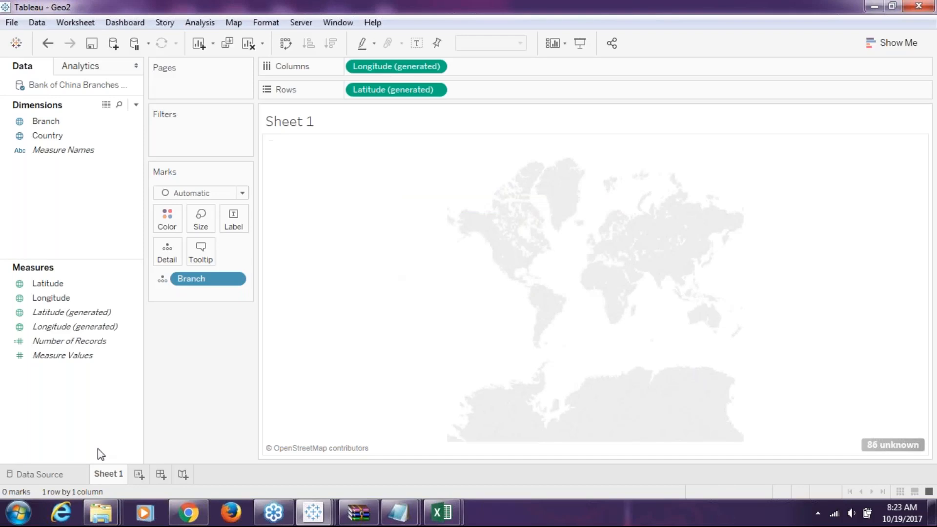
Step: Create a folder named Tableau on the desktop and move the Bank of China Branches - Custom Geocoding file into it
right_click(537, 511)
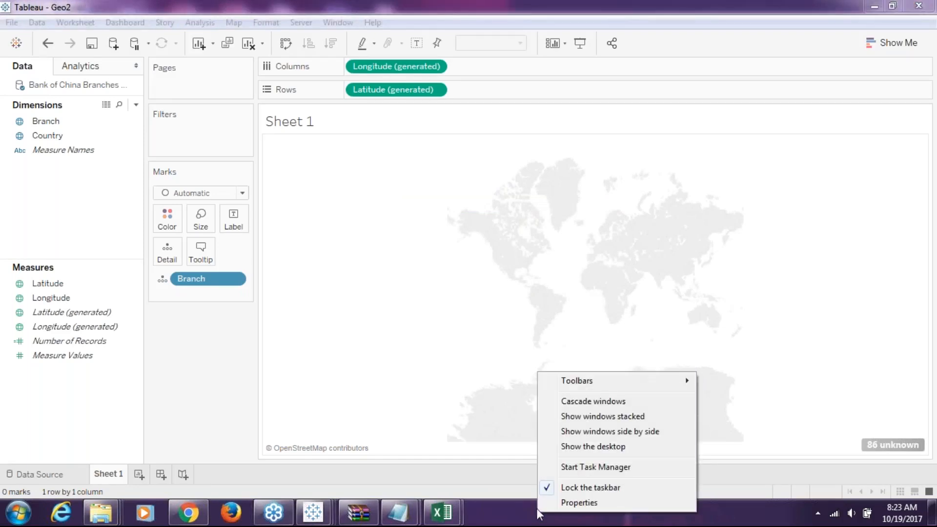
left_click(593, 446)
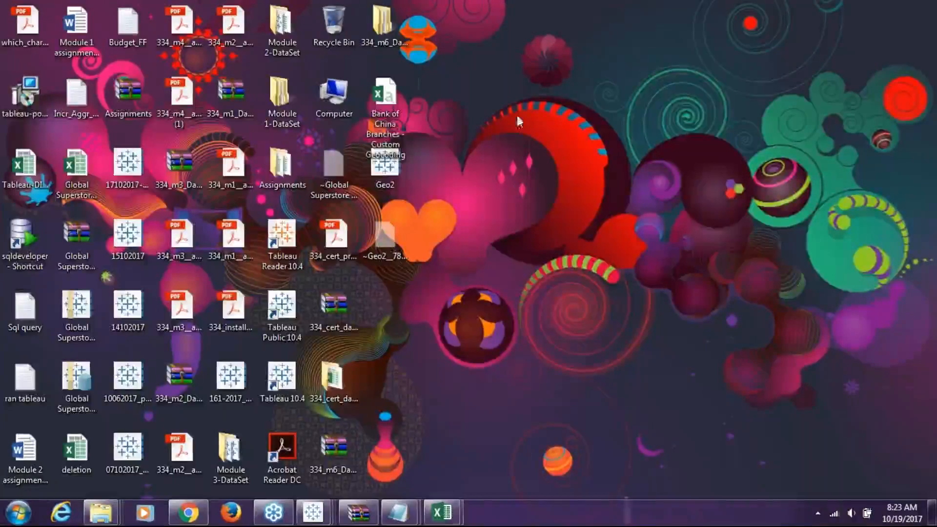
right_click(444, 104)
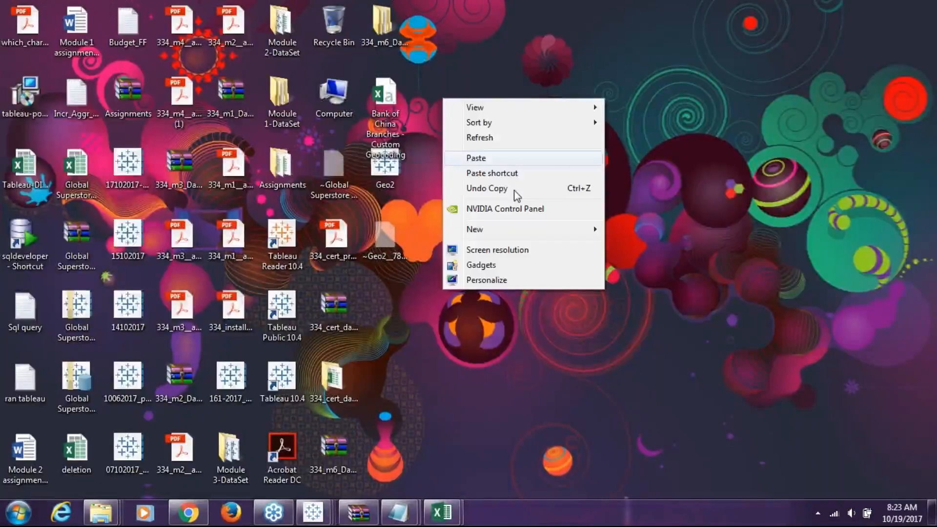
mouse_move(495, 230)
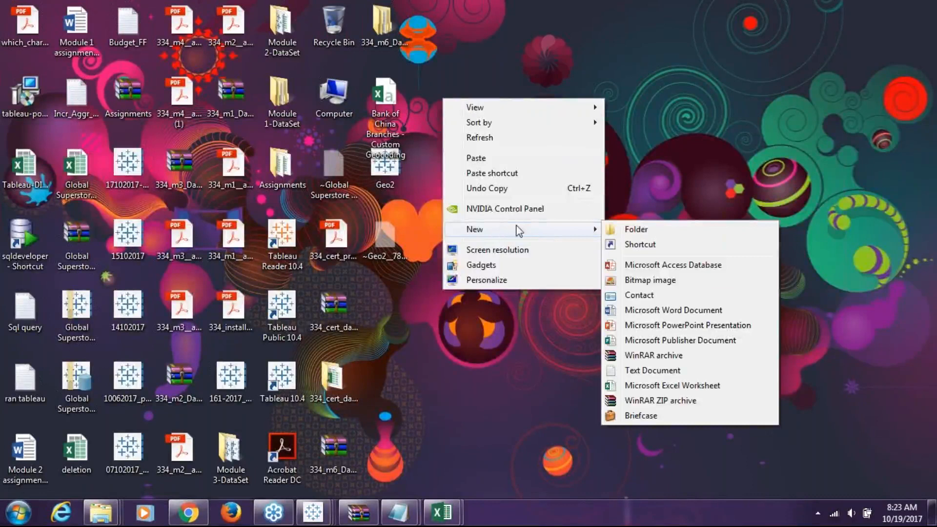
left_click(636, 229)
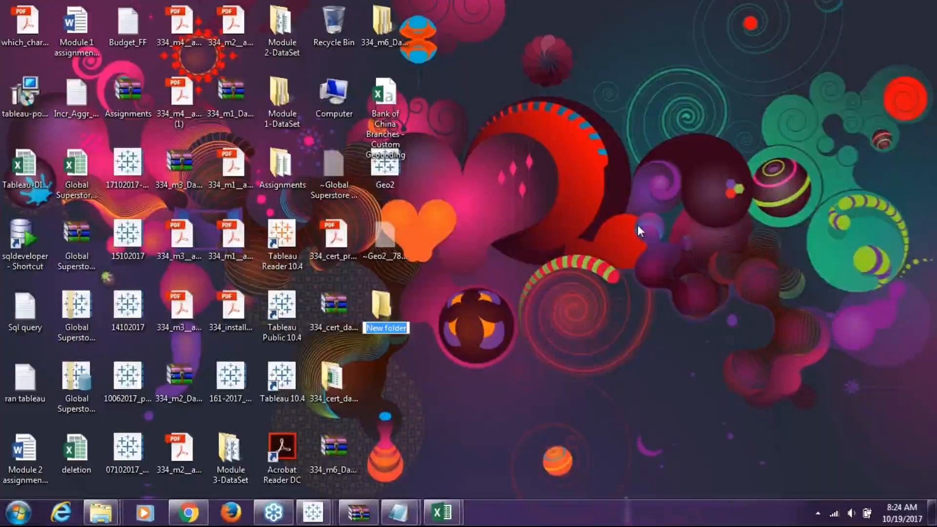
type("Tablea")
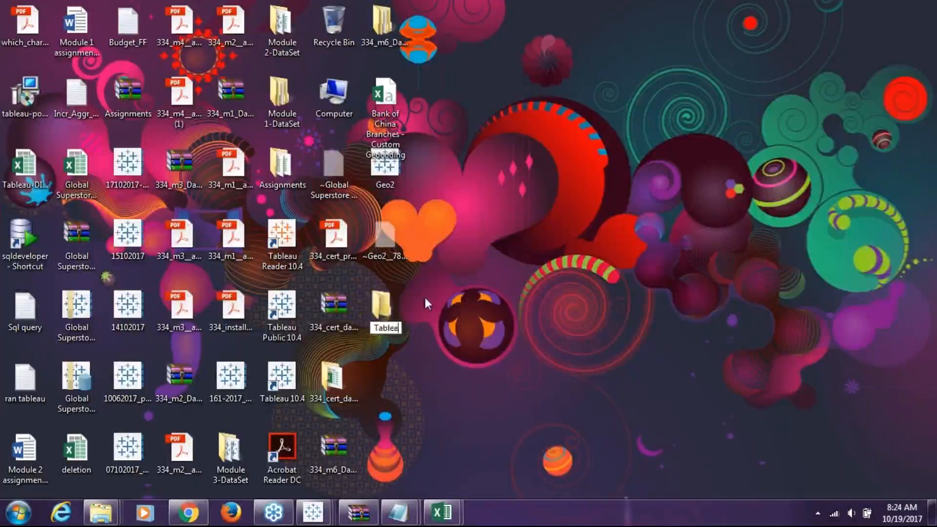
type("u")
key("Return")
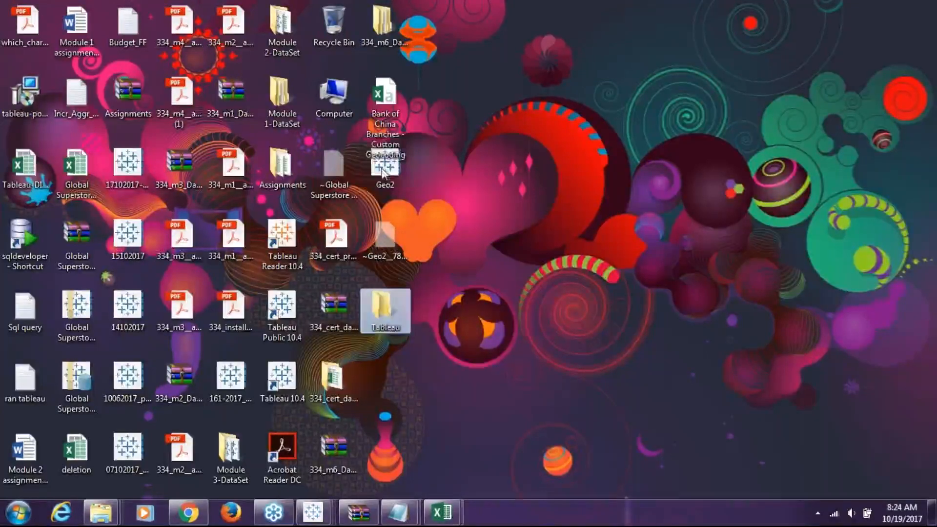
left_click(389, 111)
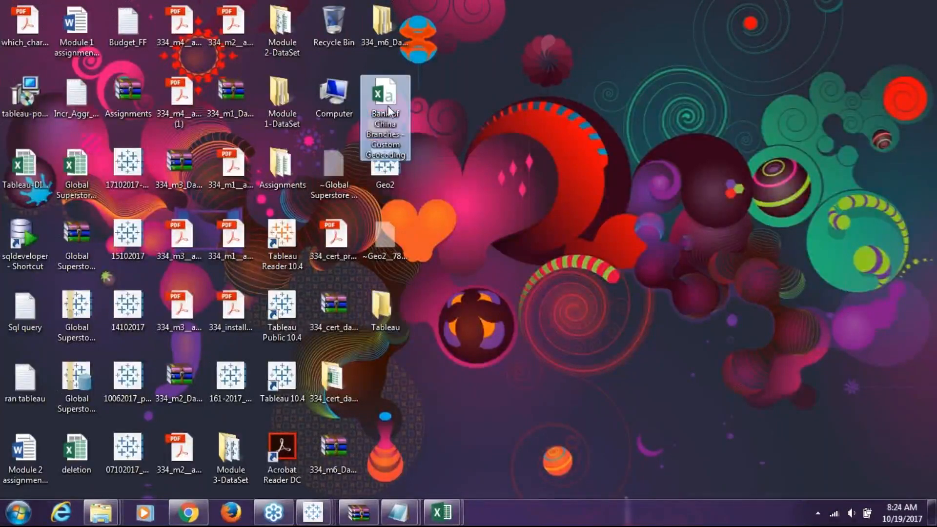
left_click_drag(389, 111, 384, 307)
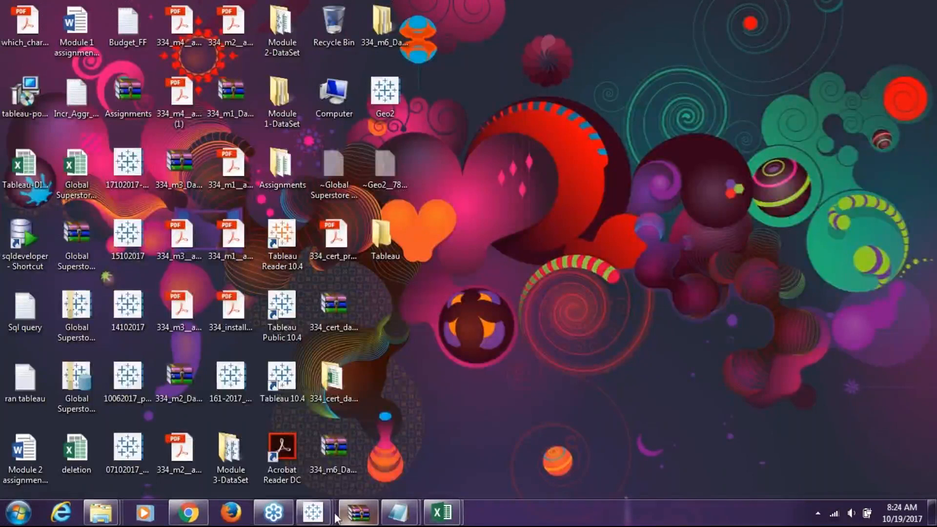
Step: Switch to the Geo2 workbook in Tableau, start a custom geocoding import and browse to the Tableau folder on the desktop
mouse_move(311, 502)
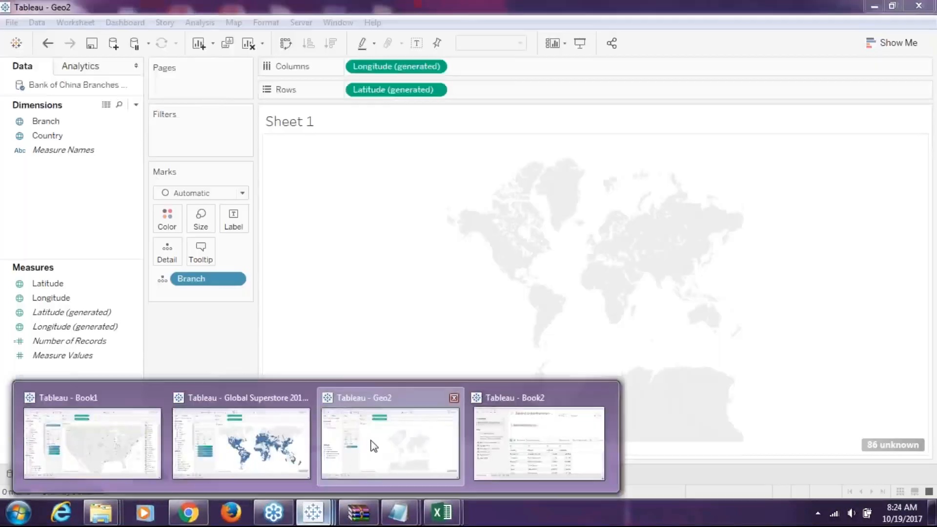
left_click(374, 446)
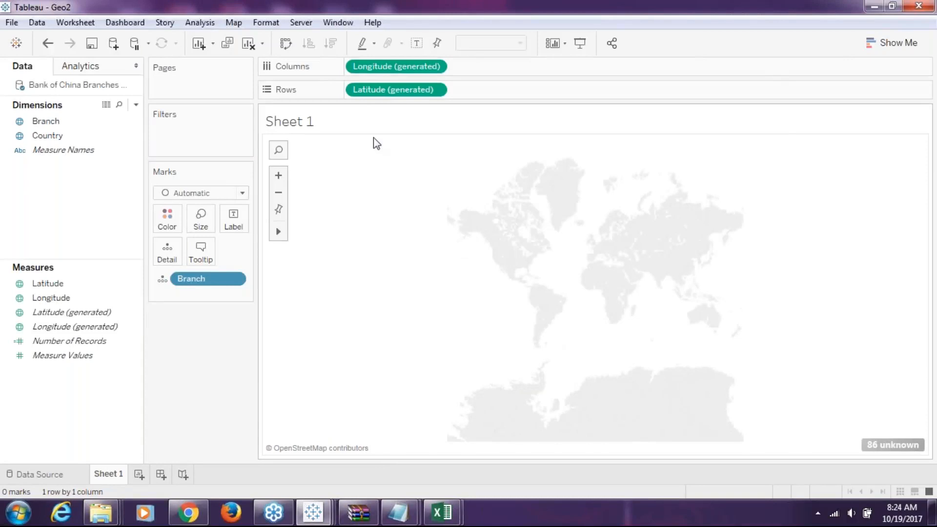
left_click(244, 24)
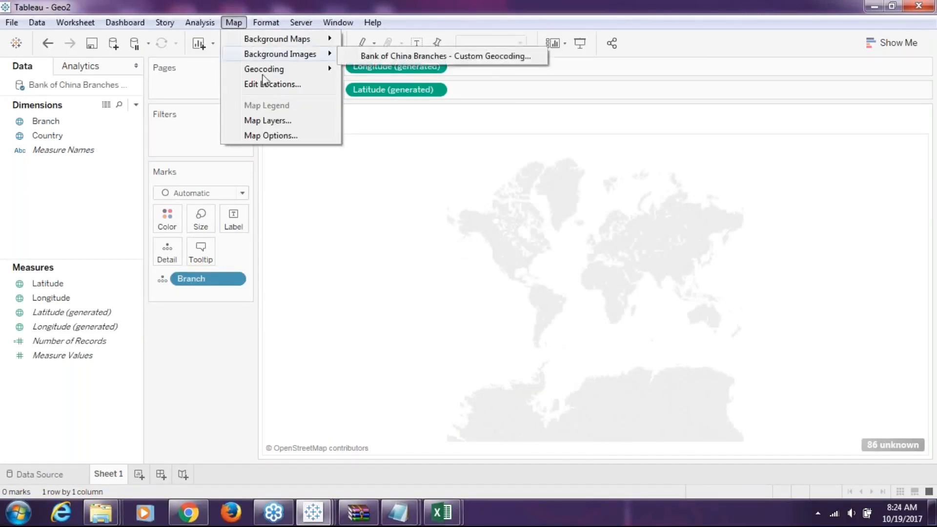
mouse_move(285, 70)
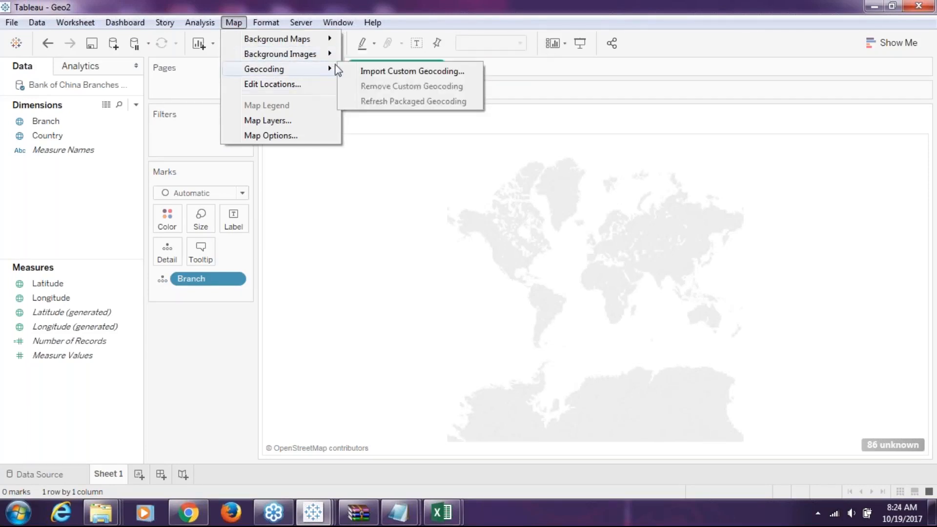
left_click(368, 71)
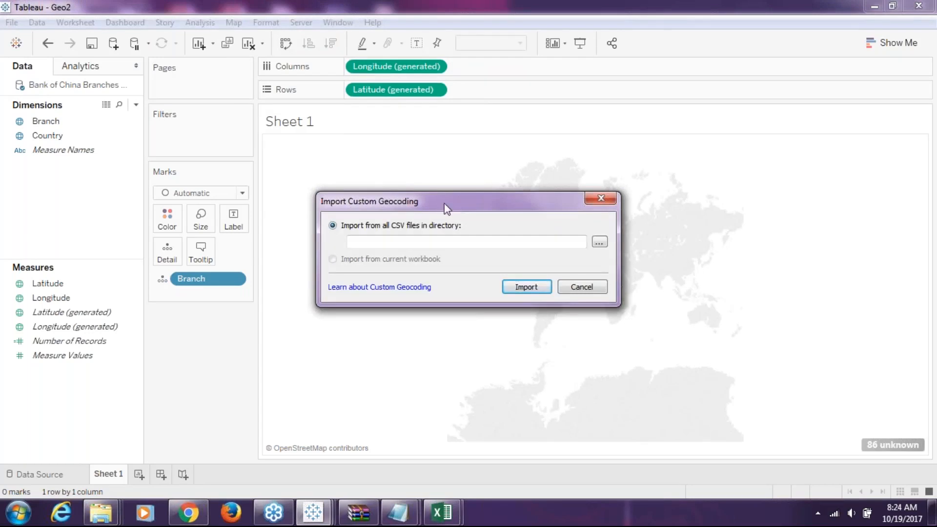
left_click(599, 243)
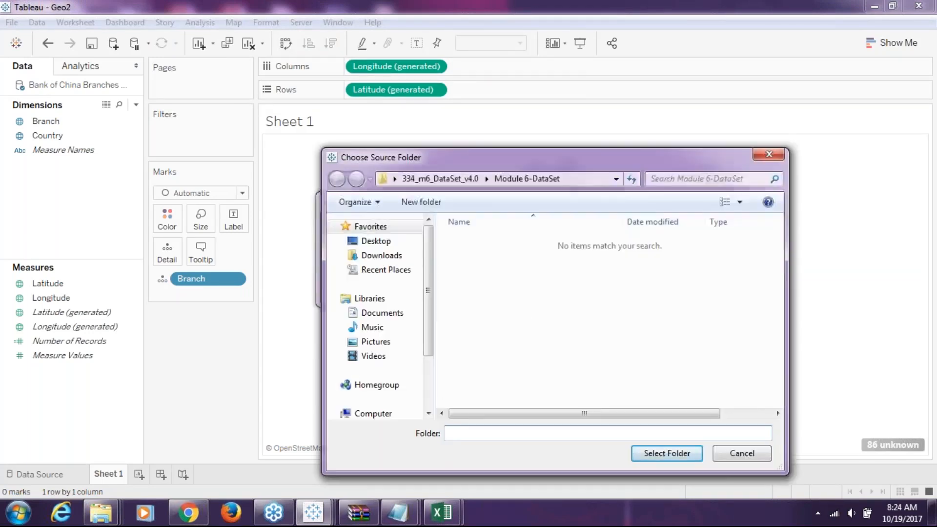
left_click(389, 243)
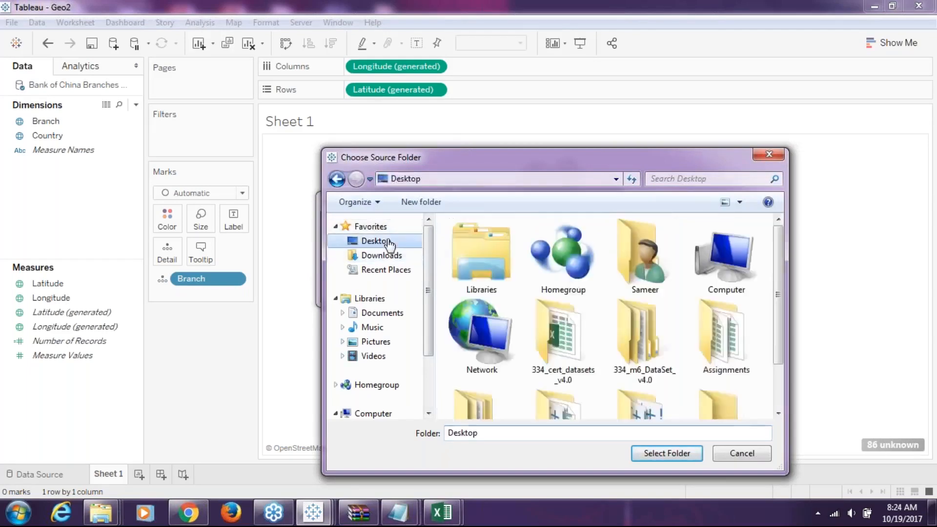
left_click_drag(777, 273, 777, 384)
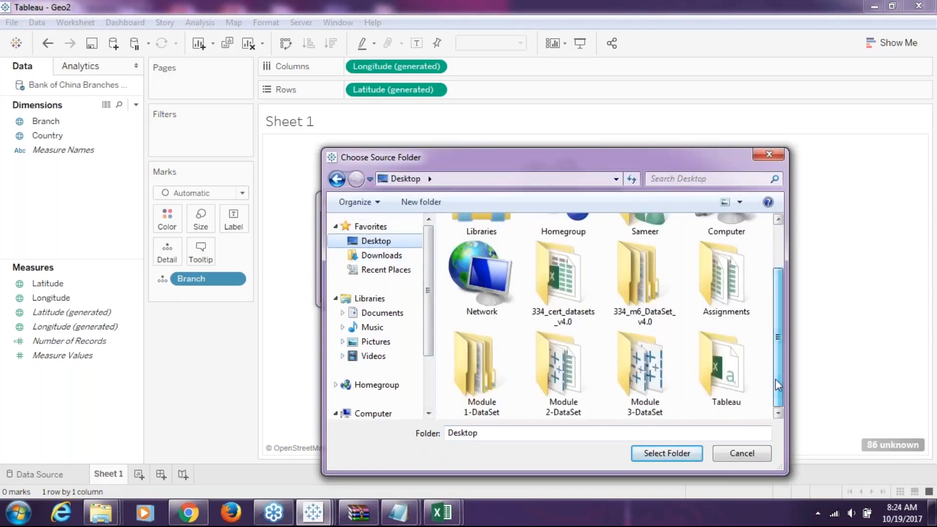
double_click(730, 373)
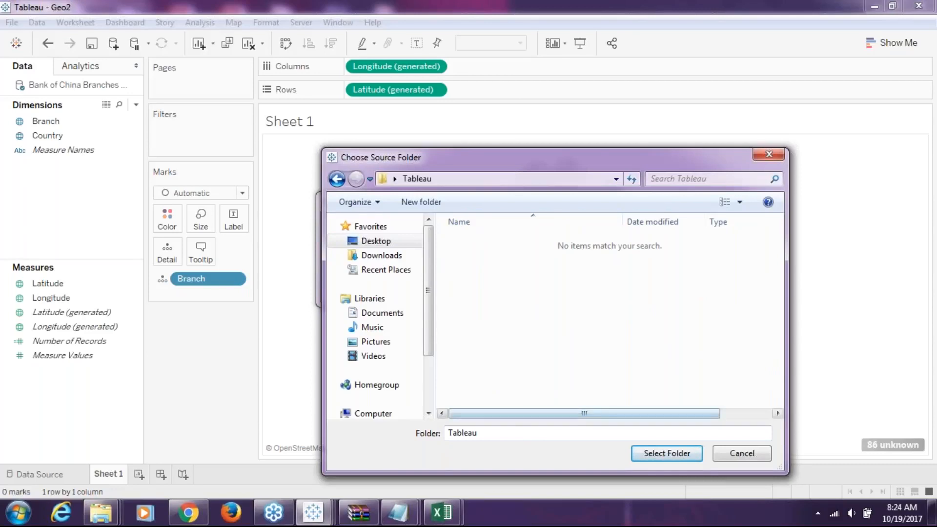
key("ctrl+a")
key("BackSpace")
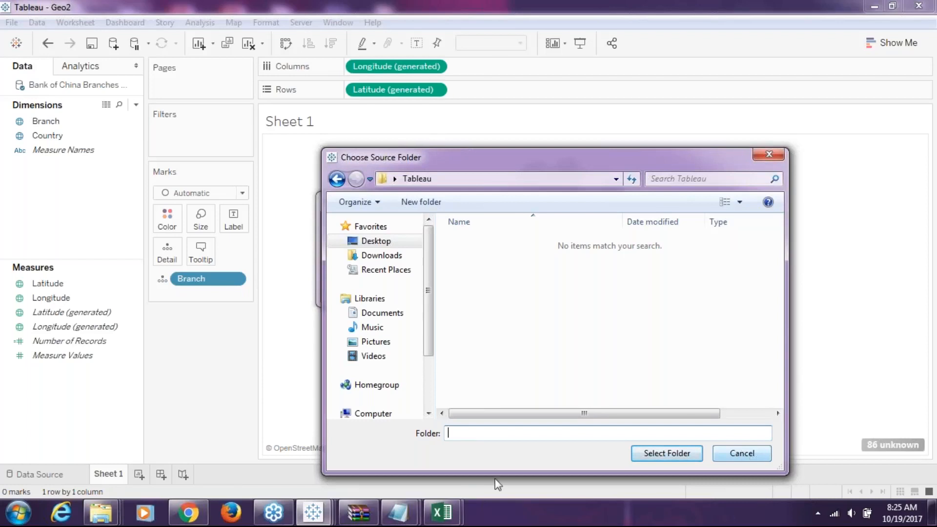
Step: Switch to the full-screen Notepad note and add the line "yes" below the existing text
left_click(398, 513)
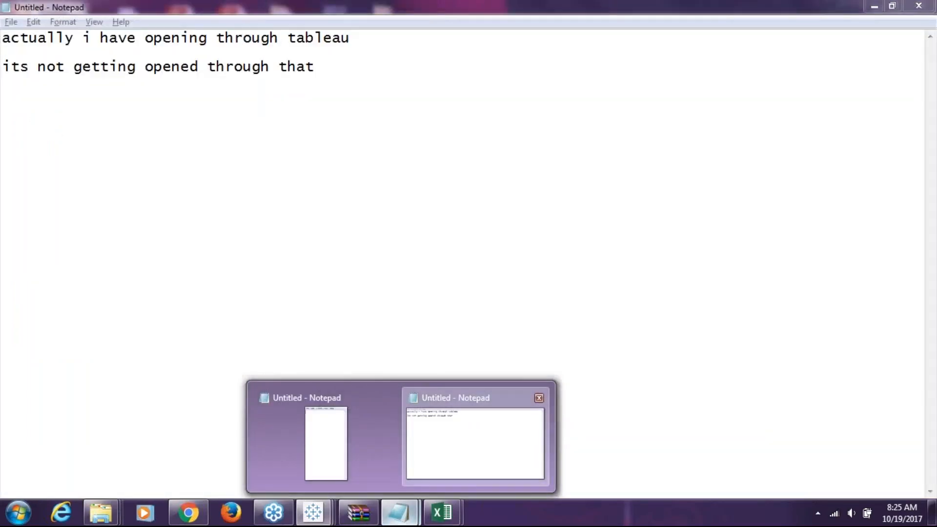
left_click(472, 452)
key("Return")
type("yes")
key("Return")
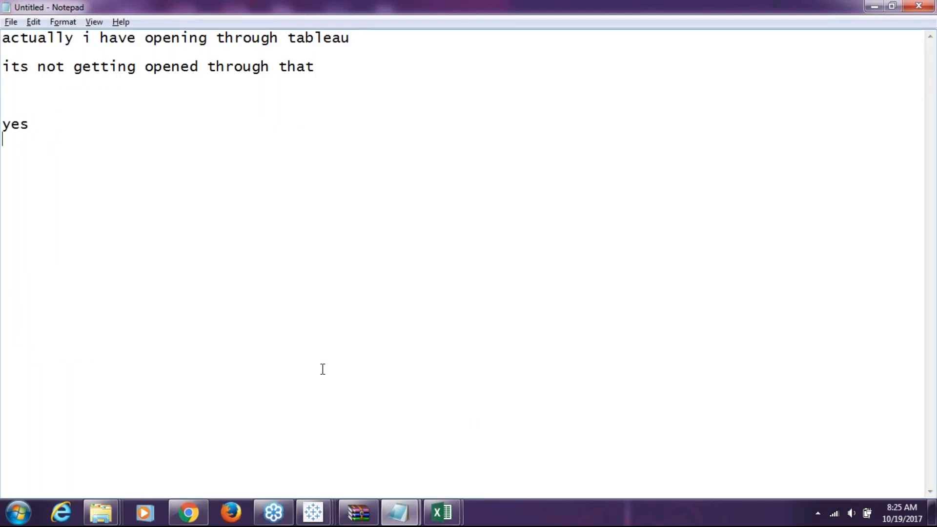
Step: Return to the Geo2 workbook in Tableau and cancel the source folder selection and the custom geocoding import
mouse_move(313, 513)
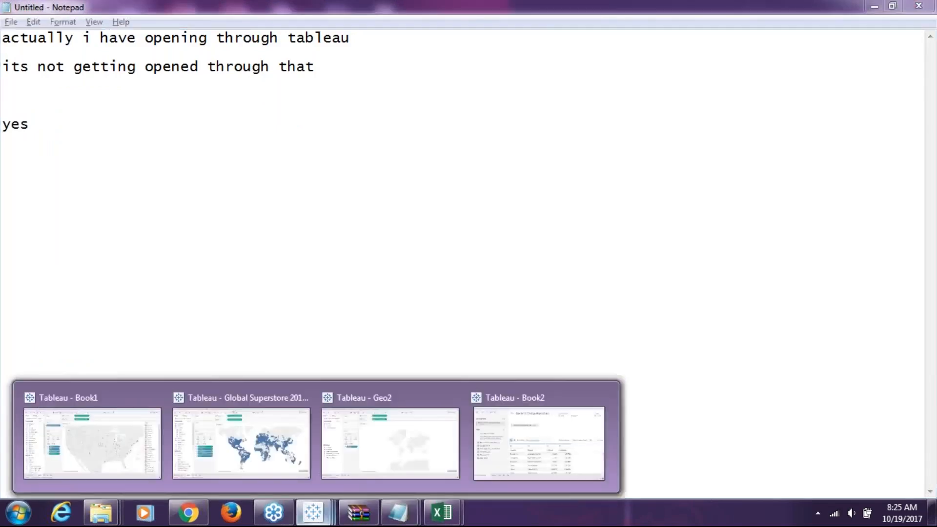
left_click(373, 456)
left_click(769, 155)
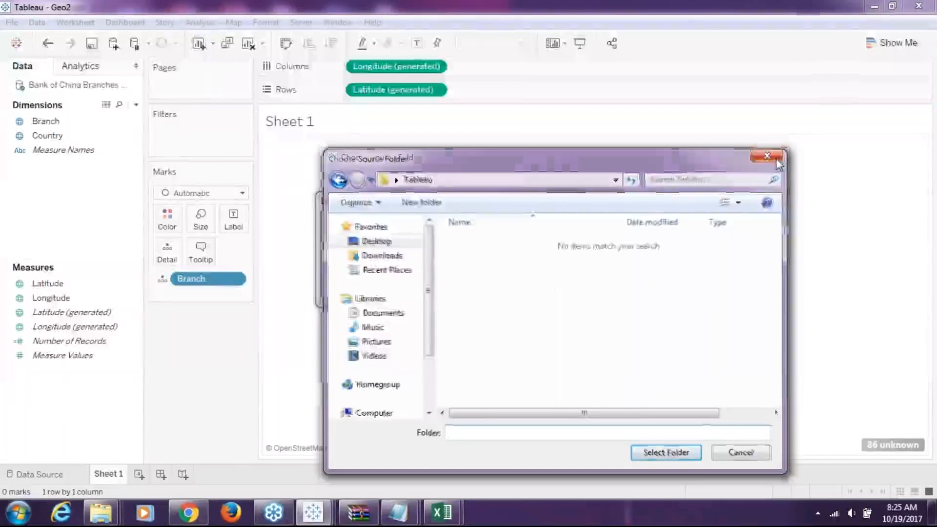
left_click(601, 198)
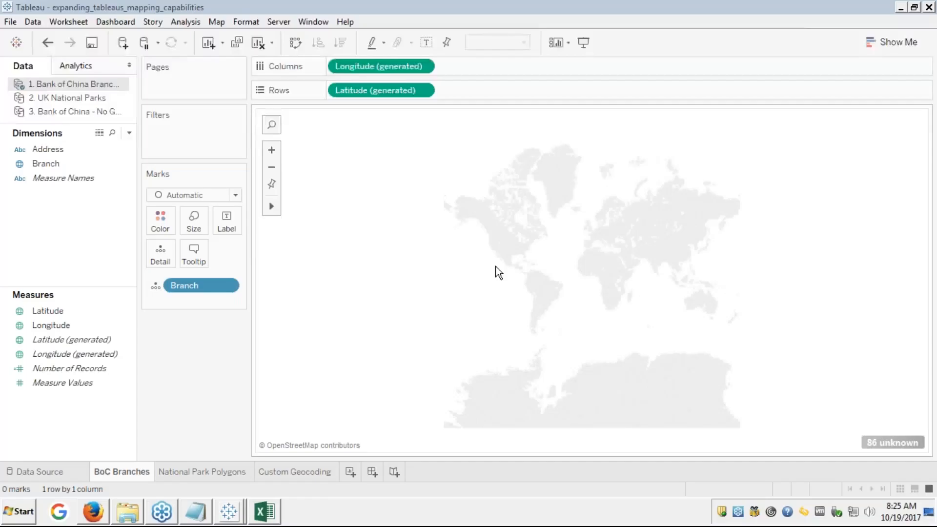
Step: Examine the geographic role options available for the Branch dimension in the expanding_tableaus_mapping_capabilities workbook
left_click(731, 25)
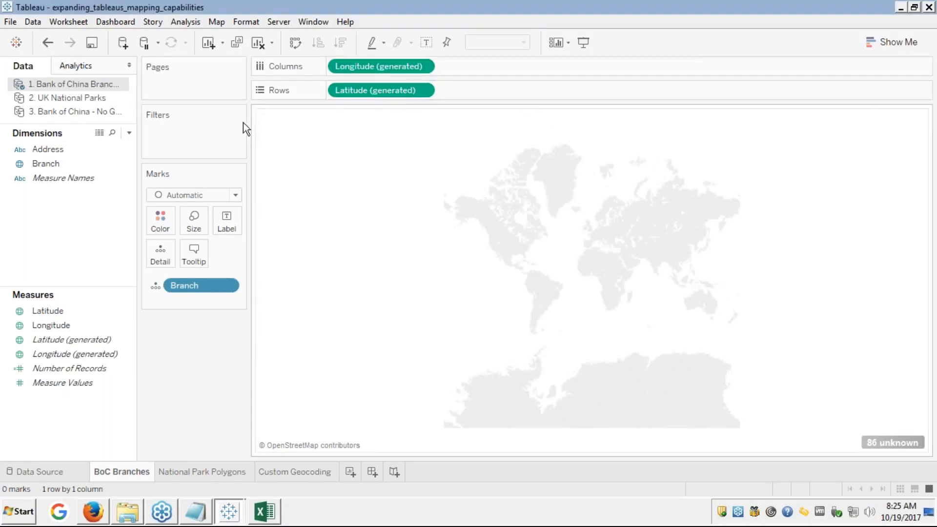
left_click(55, 151)
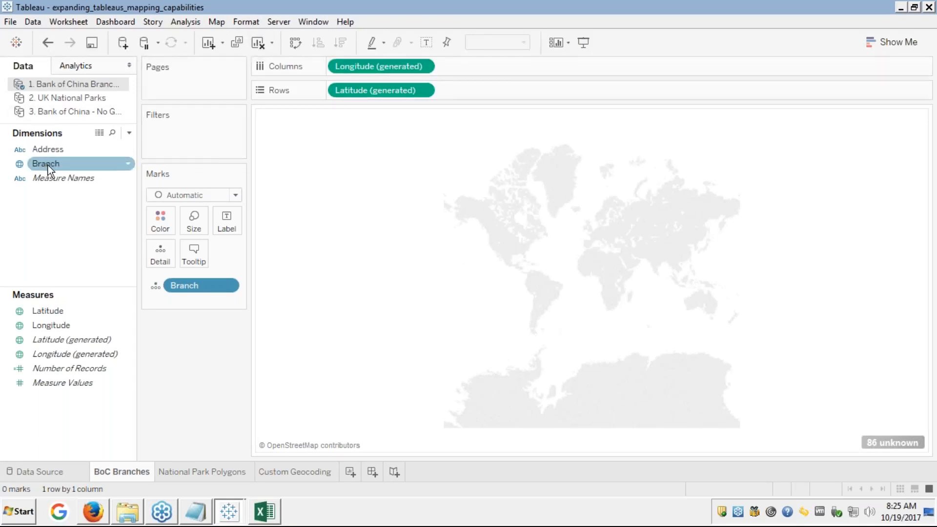
left_click(19, 163)
left_click(19, 163)
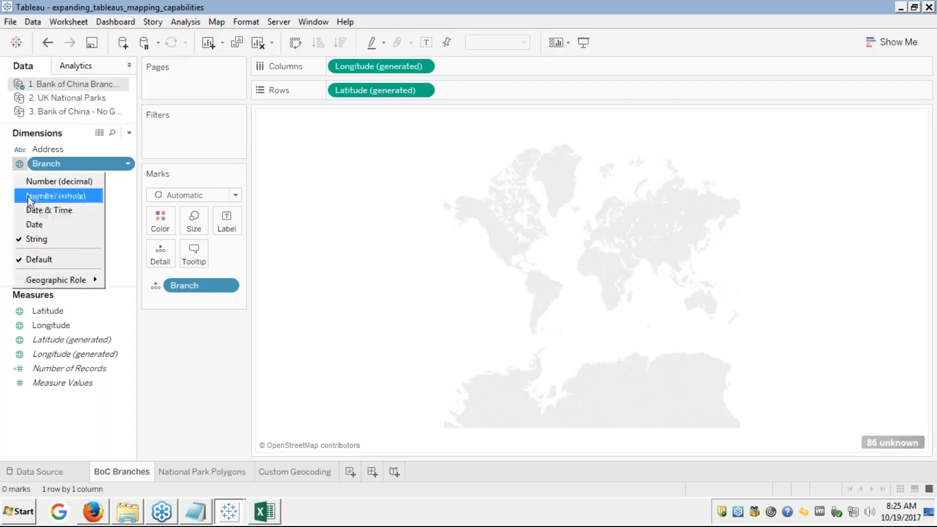
mouse_move(80, 283)
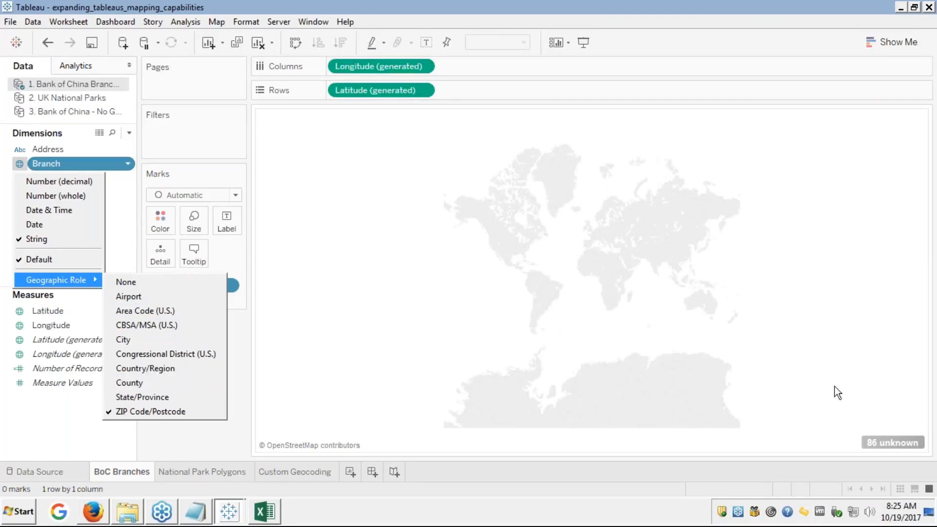
Step: Edit the unknown Branch locations and open the latitude and longitude entry for Agence Italie
left_click(880, 444)
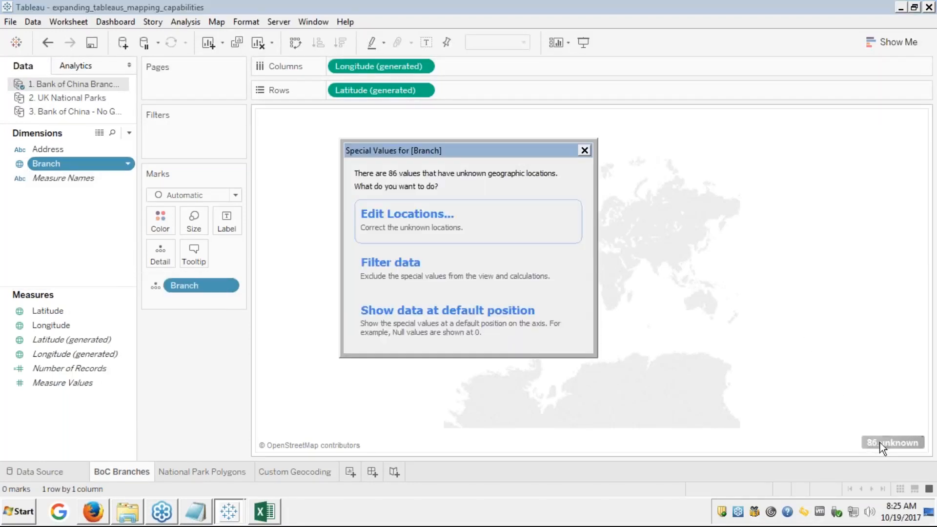
left_click(415, 217)
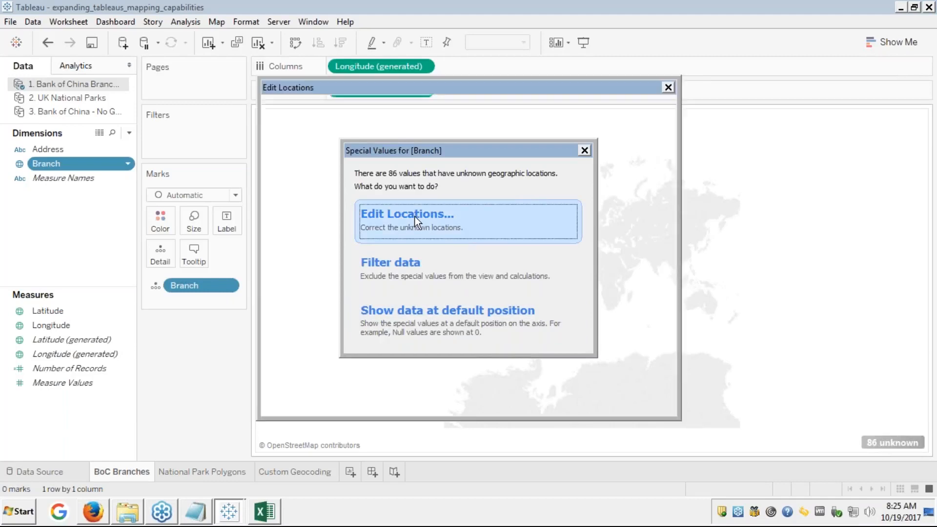
left_click(484, 219)
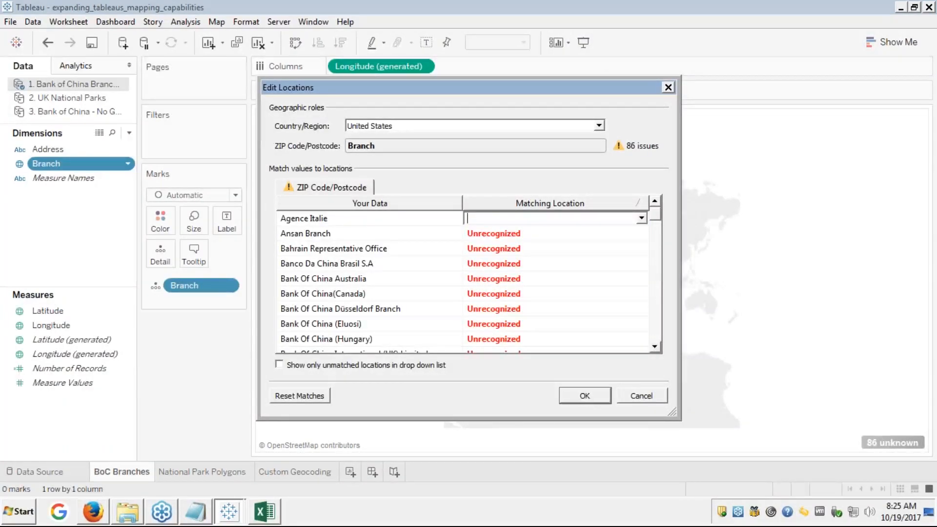
type("sd")
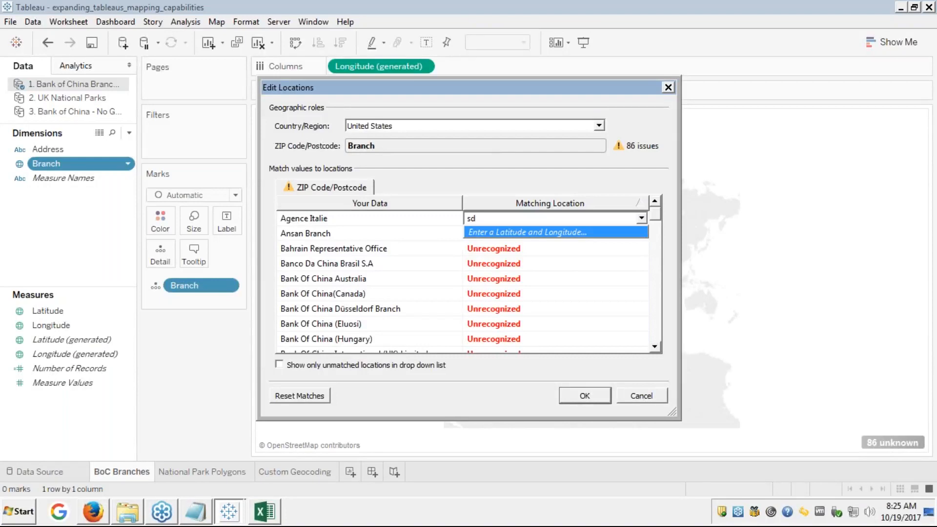
left_click(490, 230)
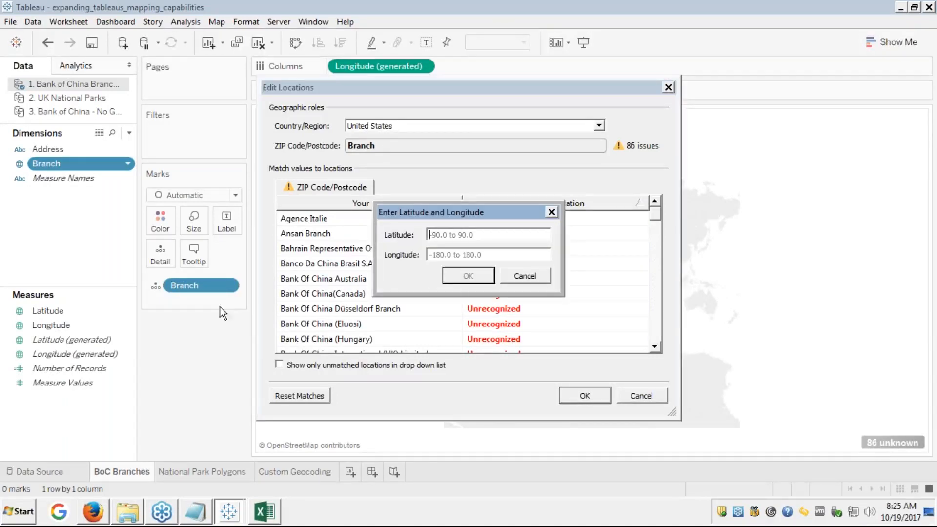
Step: Switch to the Bank of China Branches - Custom Geocoding sheet in Excel and search it for "agne"
left_click(265, 517)
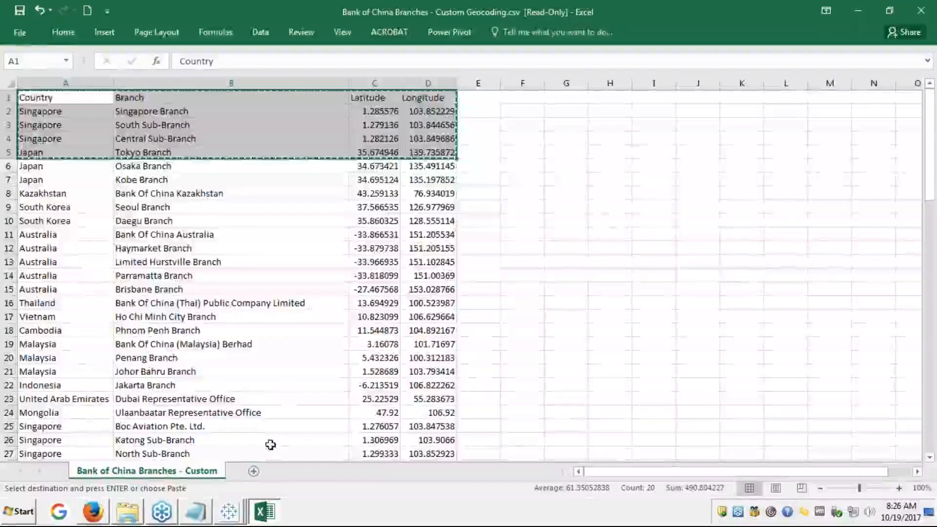
left_click(77, 223)
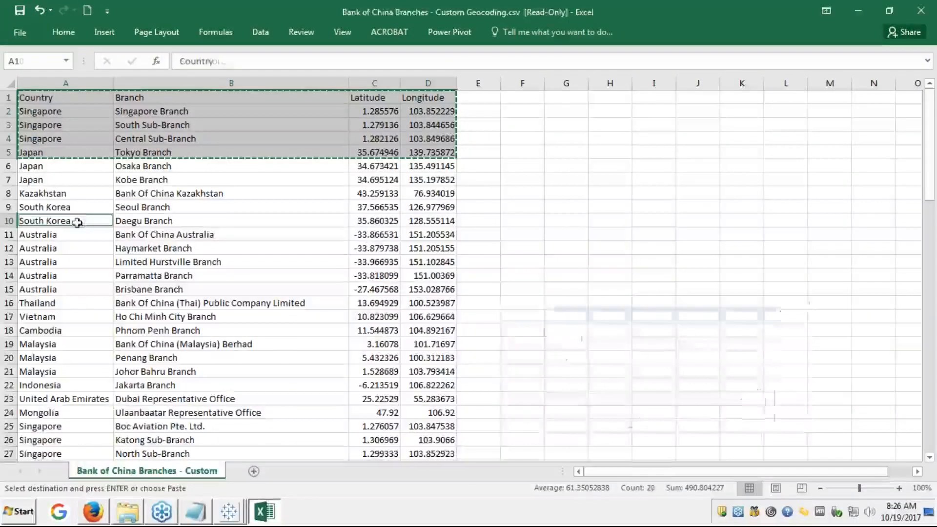
key("ctrl+f")
type("agne")
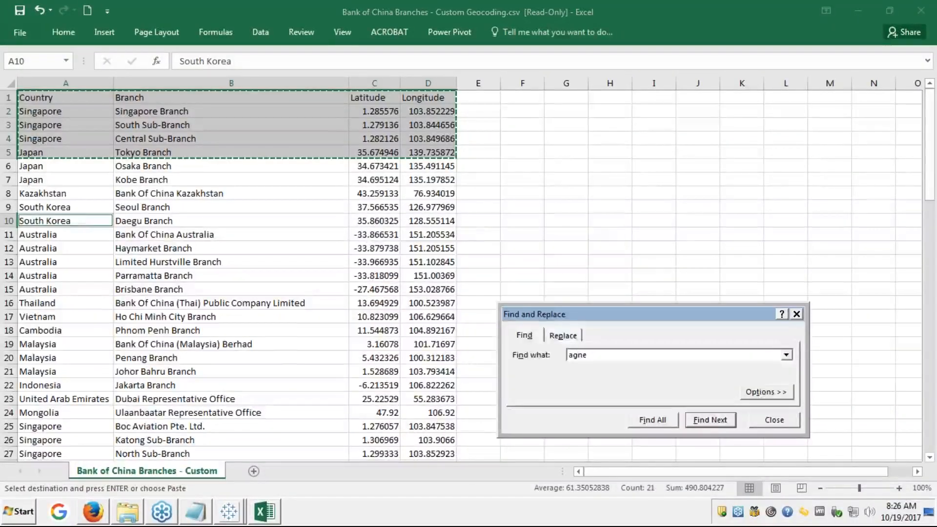
key("Return")
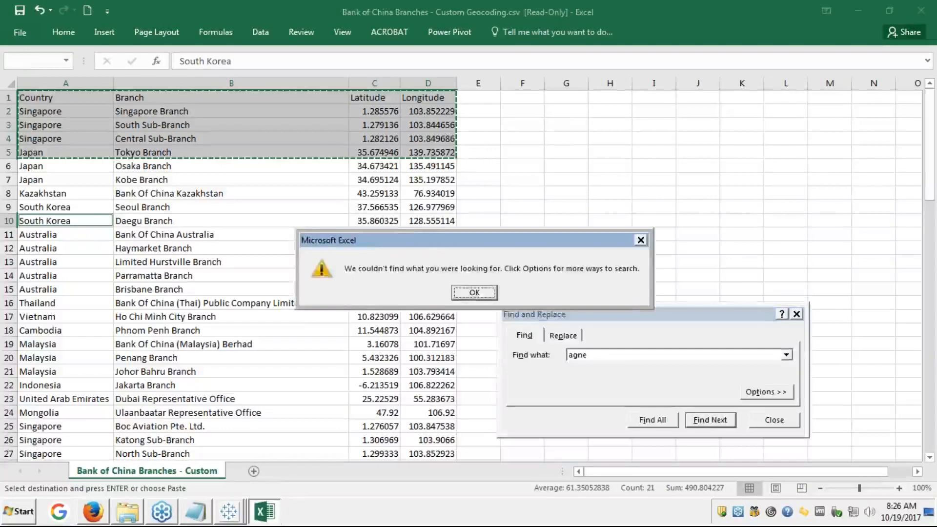
key("Return")
key("Escape")
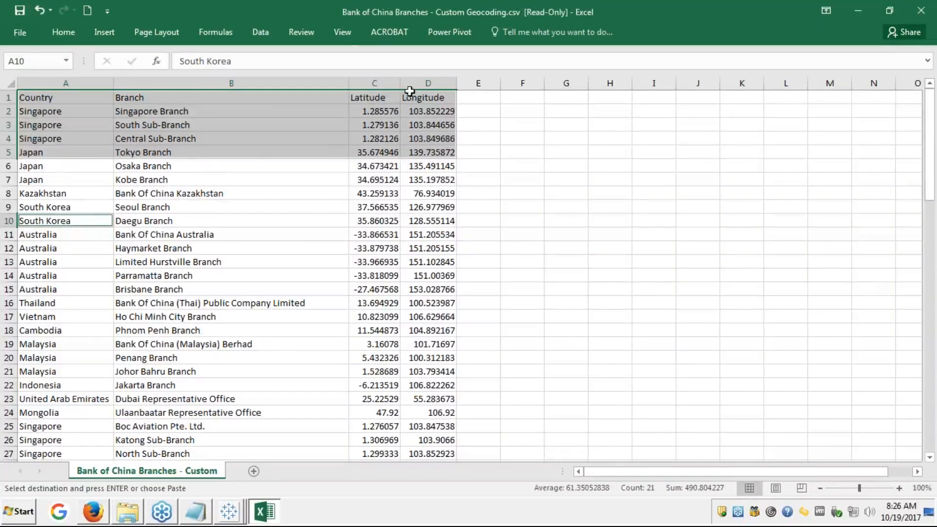
Step: Copy the Singapore Branch latitude 1.285576 from Excel and enter it as the latitude for Agence Italie in Tableau
left_click(377, 110)
key("Escape")
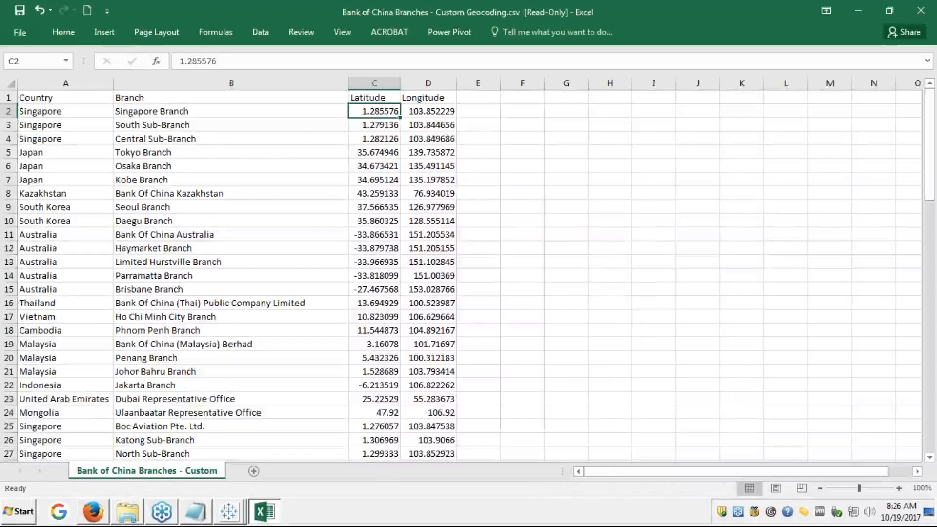
key("ctrl+c")
key("alt+Tab")
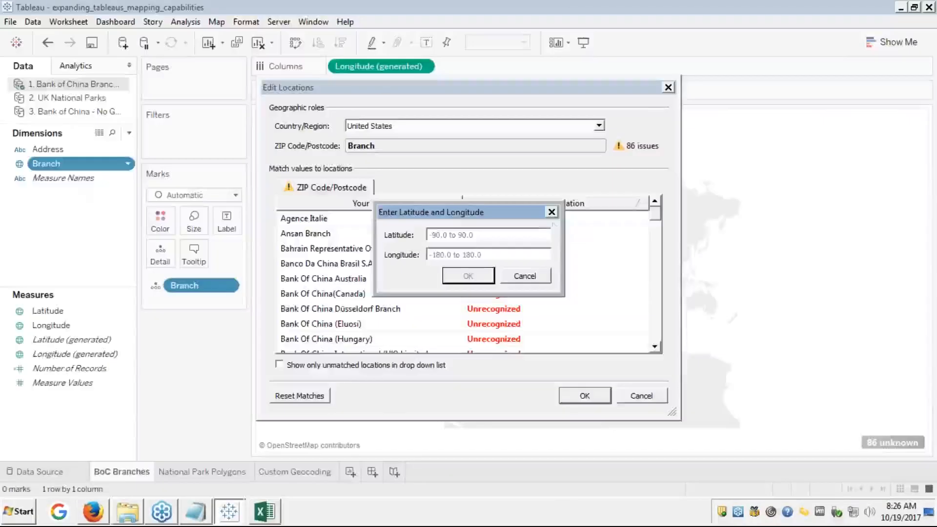
left_click(460, 233)
key("ctrl+v")
key("Tab")
Step: Copy the Singapore Branch longitude 103.852229 from Excel and return to the Agence Italie coordinate entry in Tableau
key("alt+Tab")
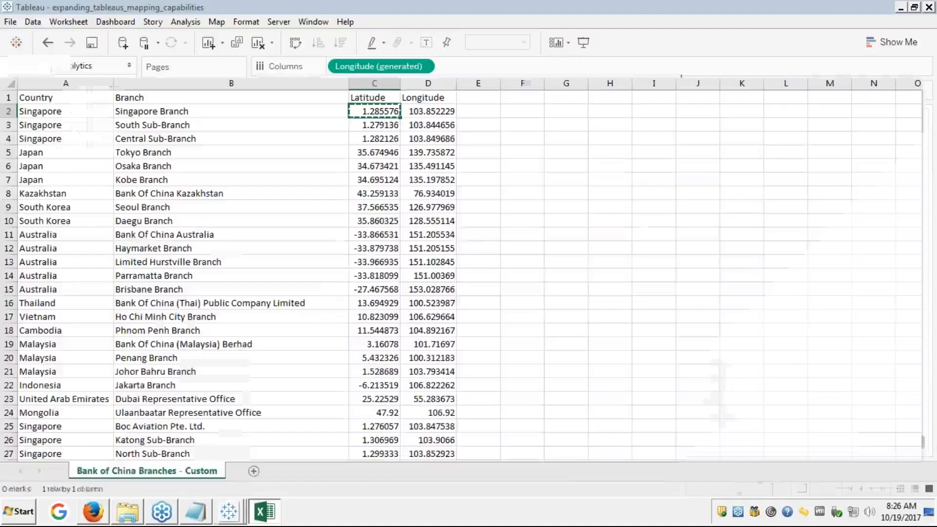
left_click(419, 113)
key("ctrl+c")
key("alt+Tab")
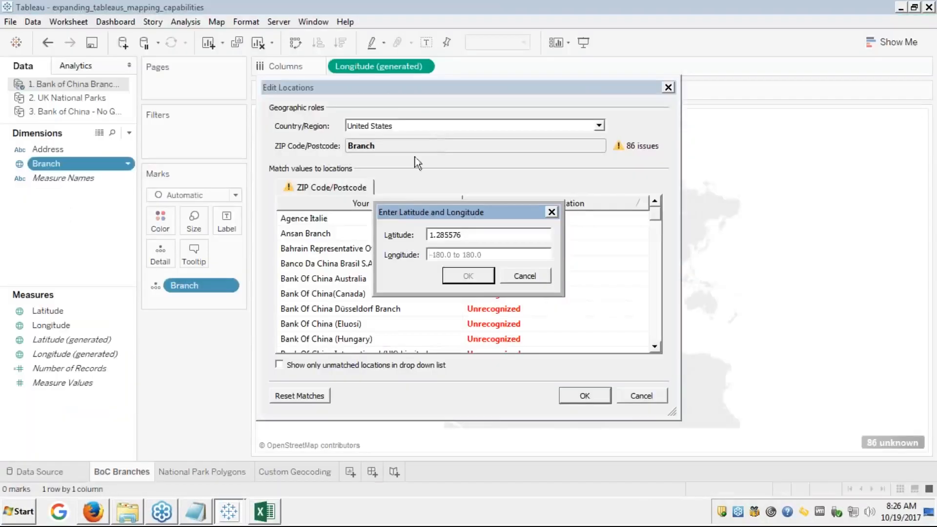
Step: Enter 103.852229 as Agence Italie's longitude and accept its coordinates
key("ctrl+v")
left_click(470, 281)
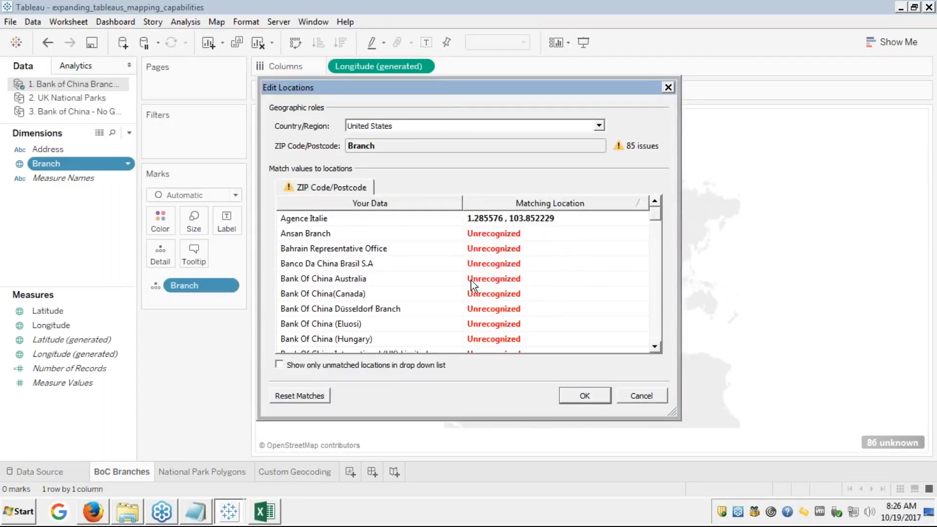
Step: Start a manual coordinate entry for Ansan Branch and set its latitude to 35.674946, copied from the Tokyo Branch row in Excel
left_click(509, 235)
left_click(509, 235)
key("alt+Tab")
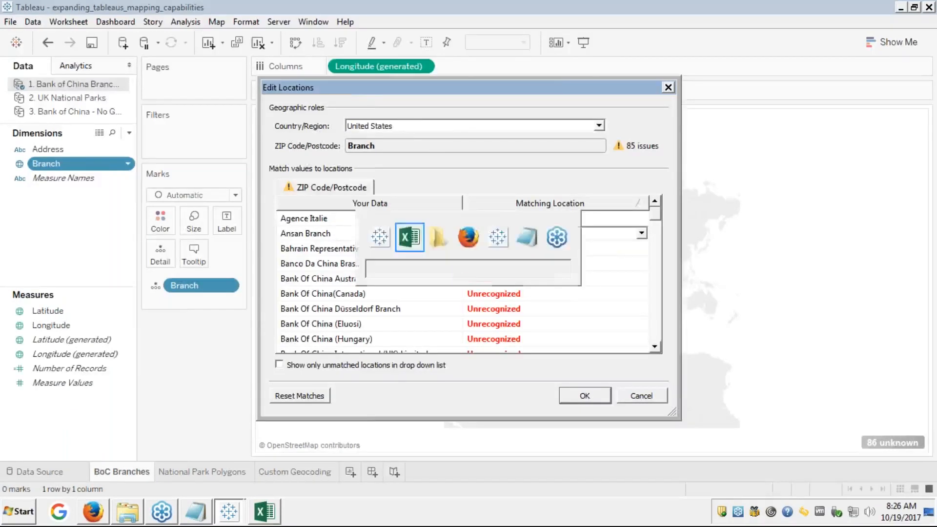
key("alt+Tab")
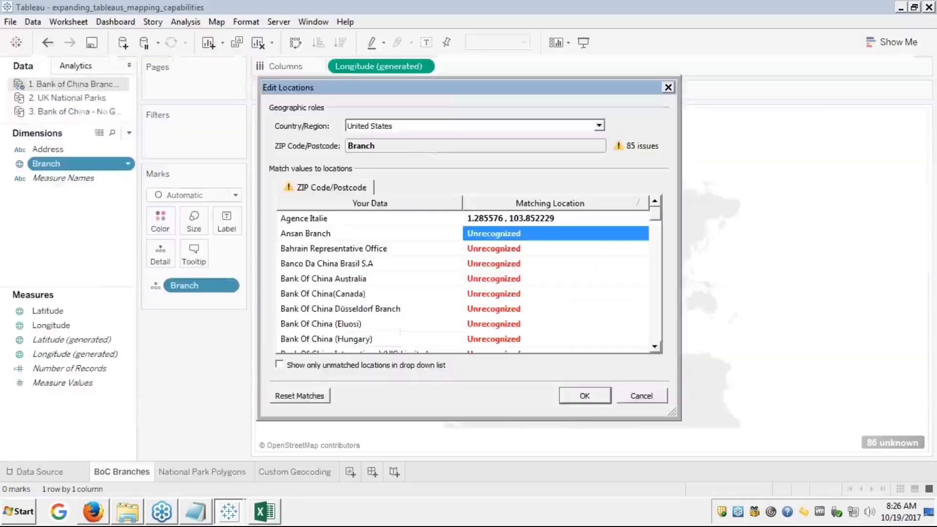
left_click(491, 236)
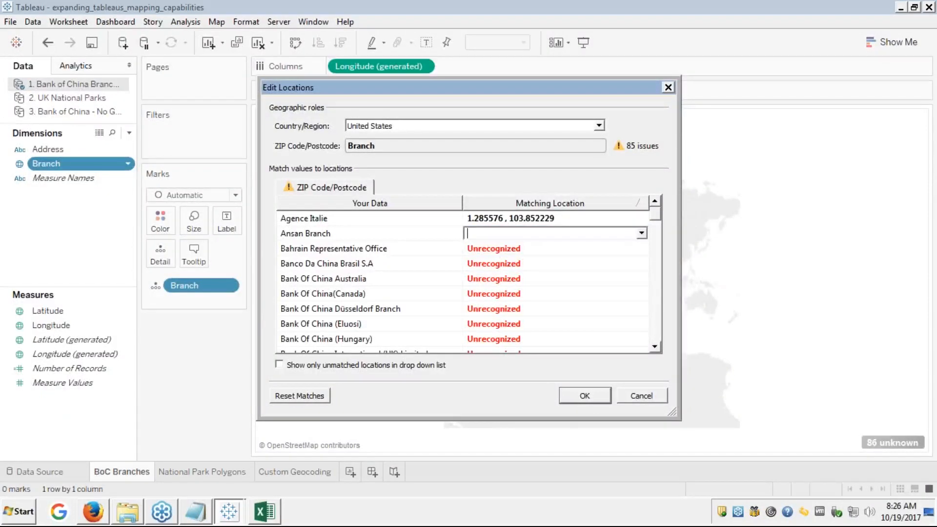
type("s")
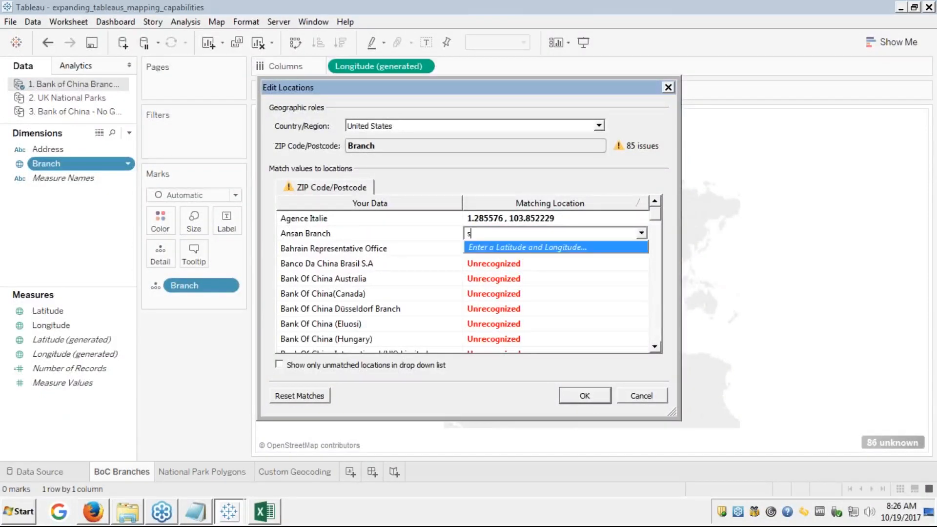
left_click(482, 247)
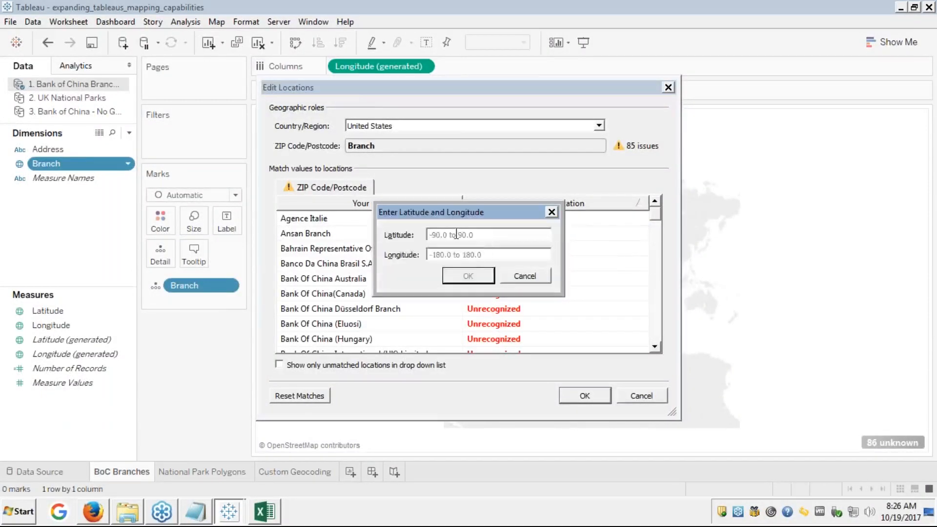
key("alt+Tab")
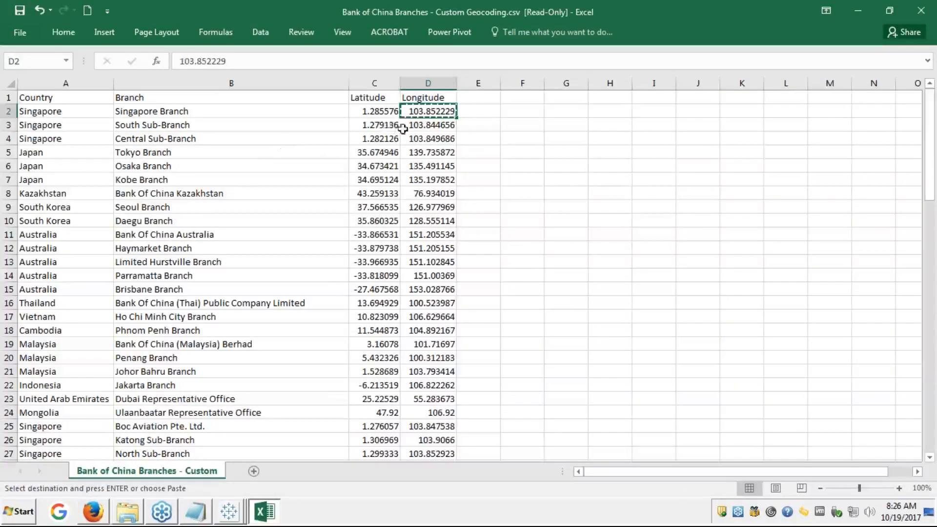
left_click(385, 126)
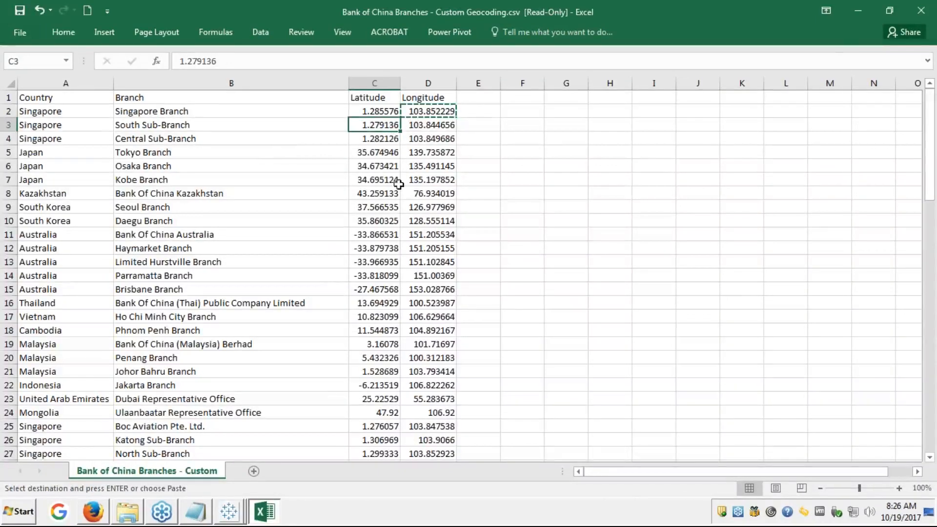
left_click(384, 153)
key("ctrl+c")
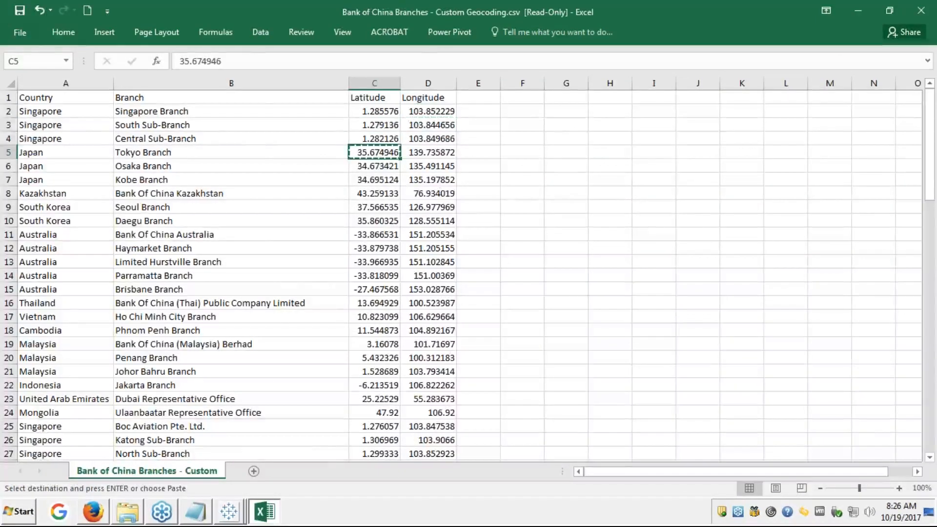
key("alt+Tab")
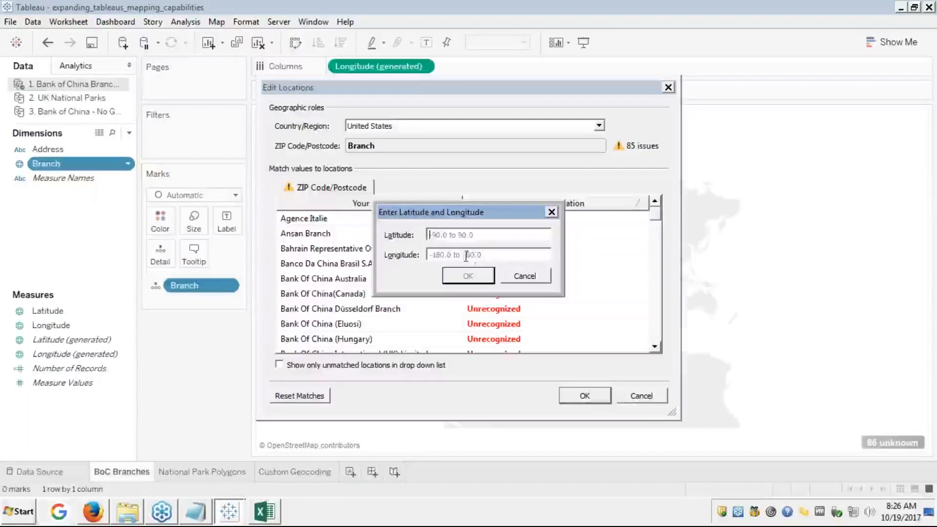
key("ctrl+v")
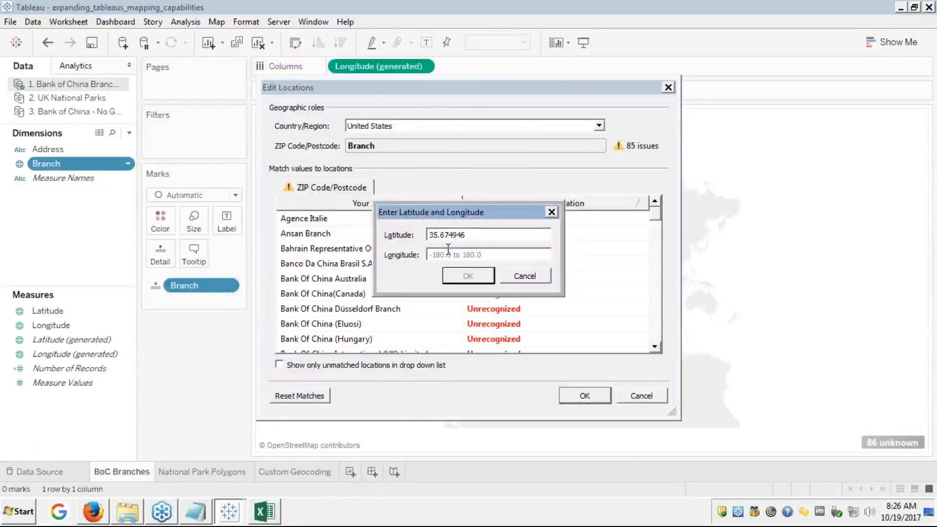
Step: Set Ansan Branch's longitude to 139.735872, copied from the Tokyo Branch row in Excel, and apply the edited locations to the map
key("alt+Tab")
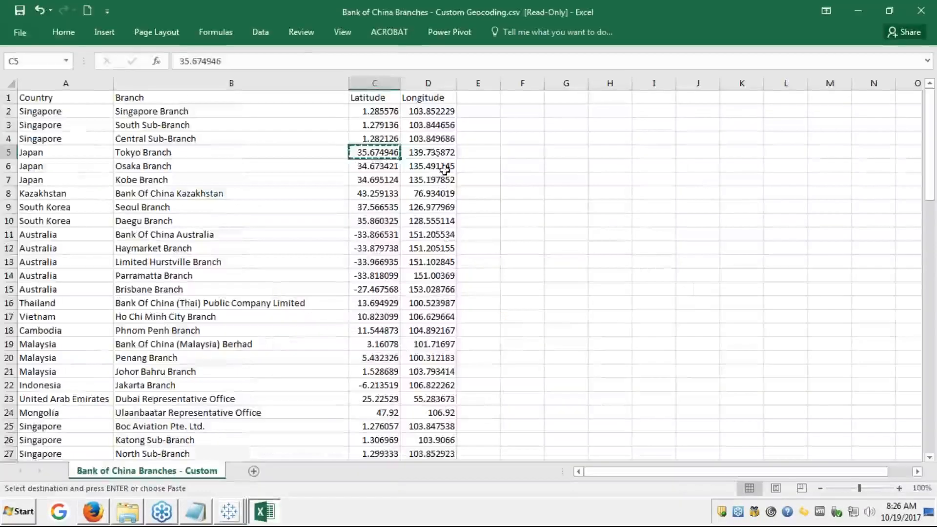
left_click(432, 152)
key("ctrl+c")
key("alt+Tab")
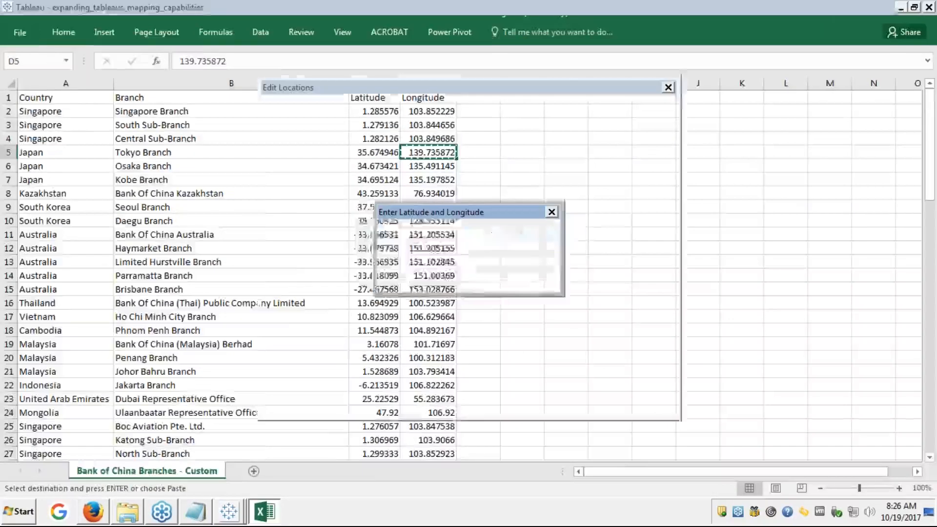
key("Tab")
key("ctrl+v")
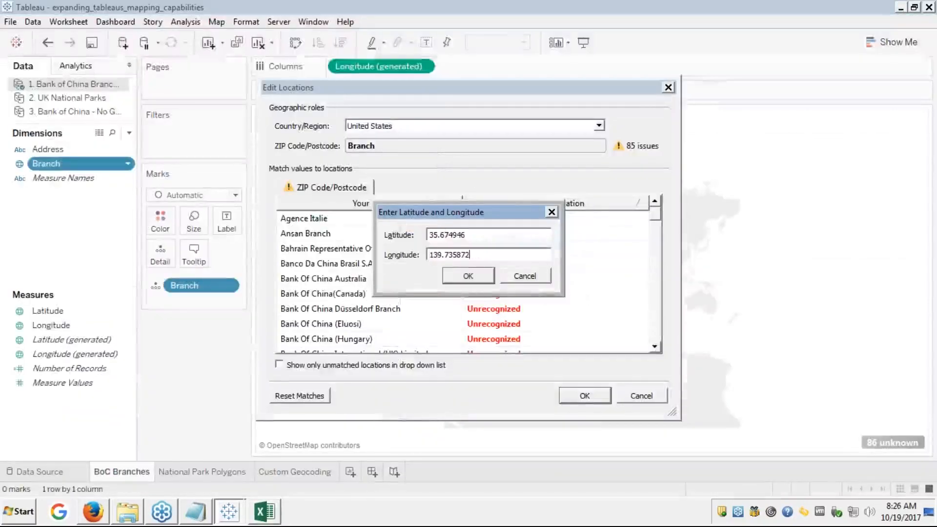
left_click(467, 274)
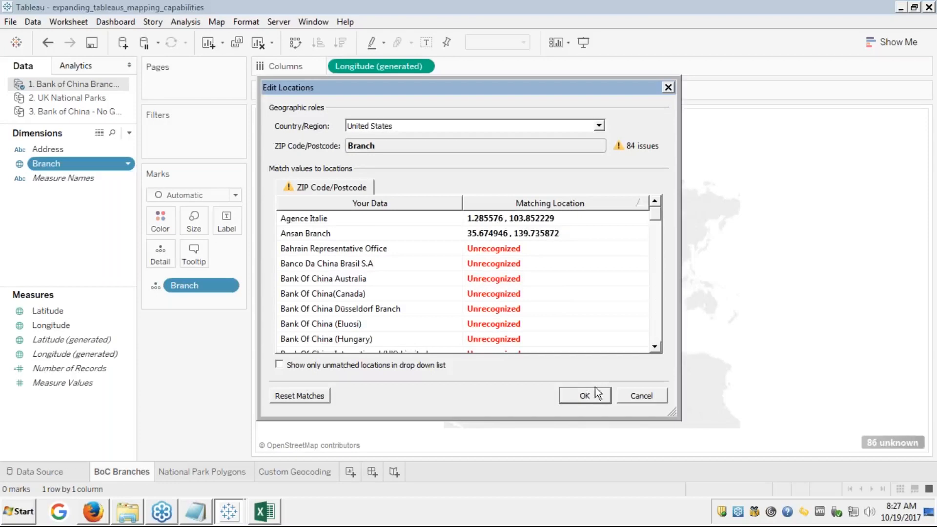
left_click(581, 396)
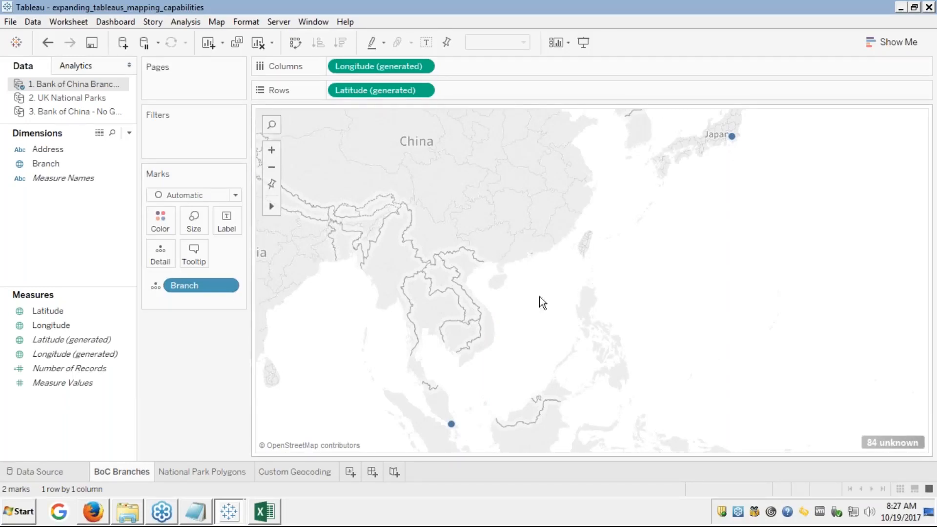
Step: Inspect the branch names of the two marks plotted on the map
mouse_move(732, 136)
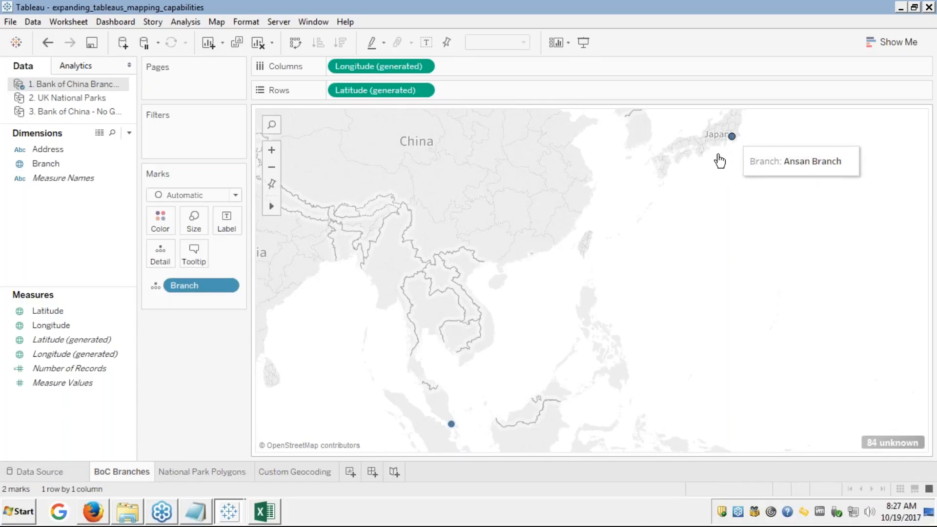
mouse_move(451, 425)
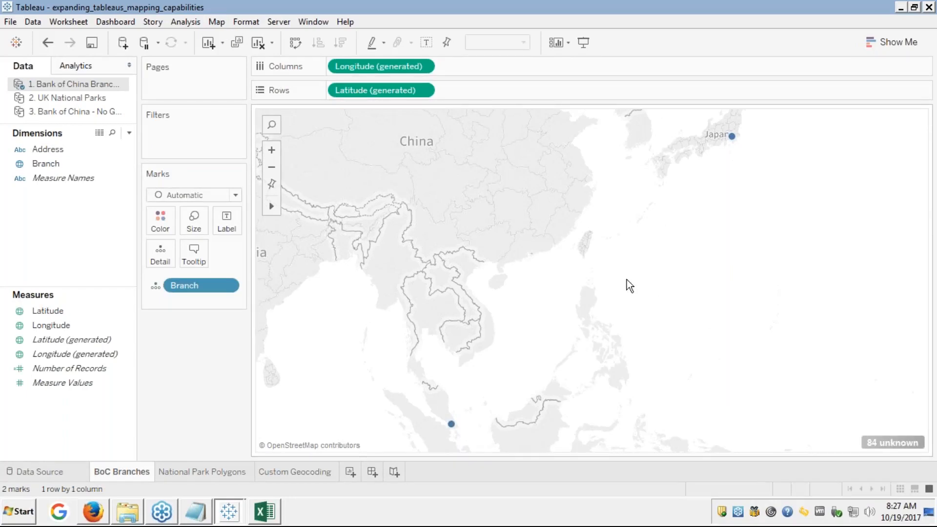
left_click_drag(627, 279, 646, 317)
Step: Select the Brisbane Branch latitude in Excel and reopen Edit Locations for the unknown Branch values in Tableau
mouse_move(245, 511)
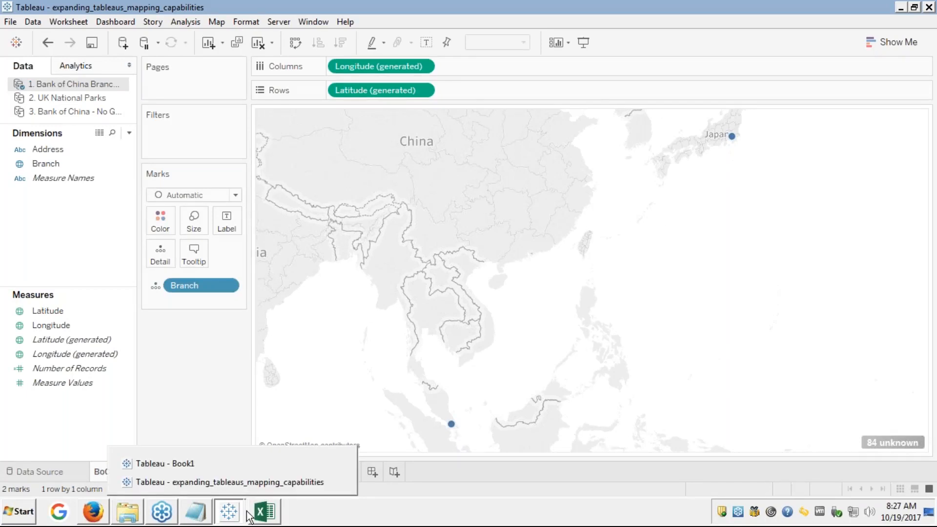
left_click(288, 480)
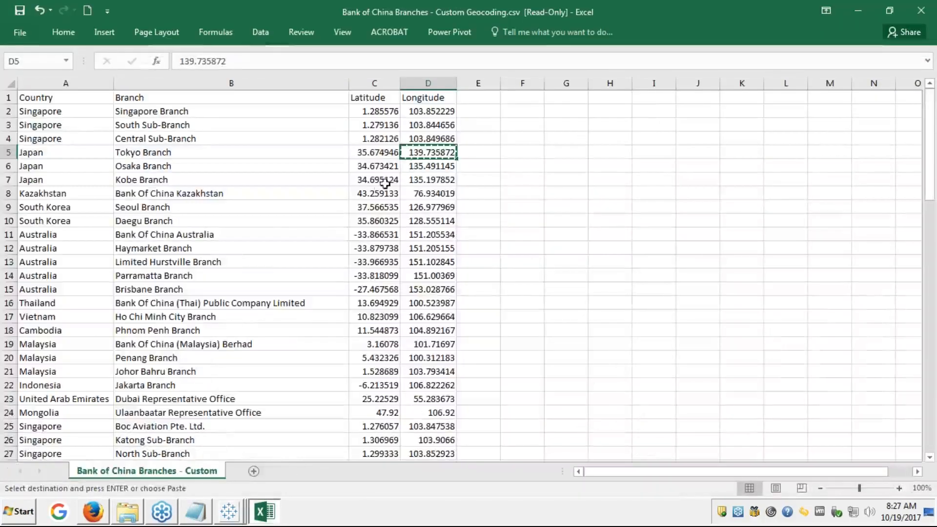
left_click(385, 290)
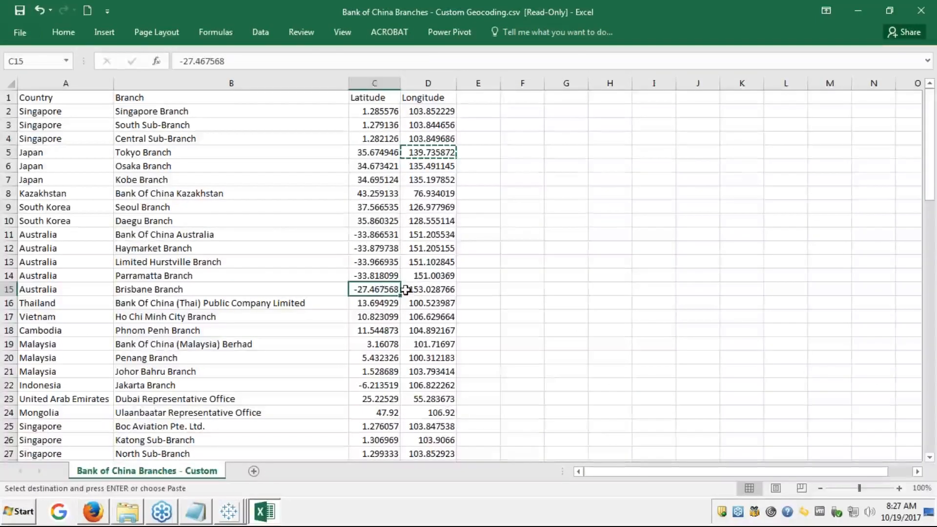
key("alt+Tab")
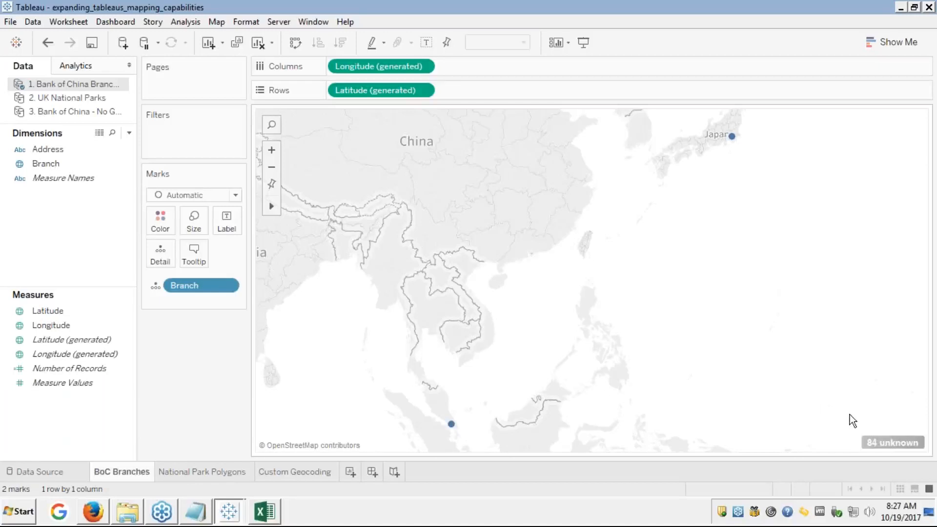
left_click(872, 438)
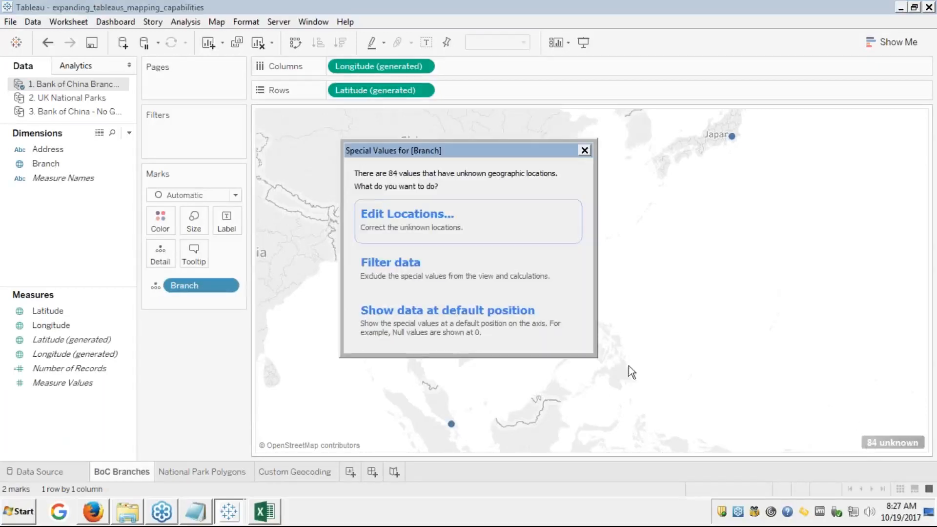
left_click(440, 215)
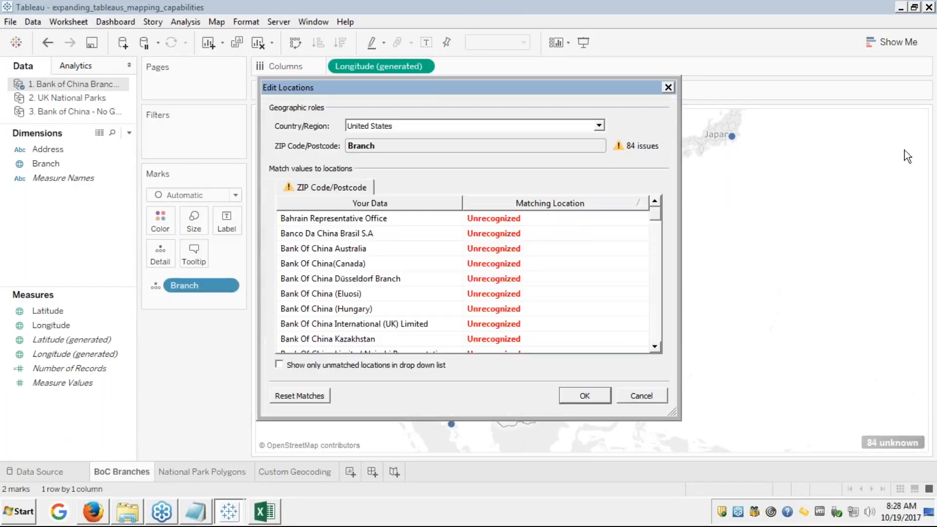
left_click(920, 190)
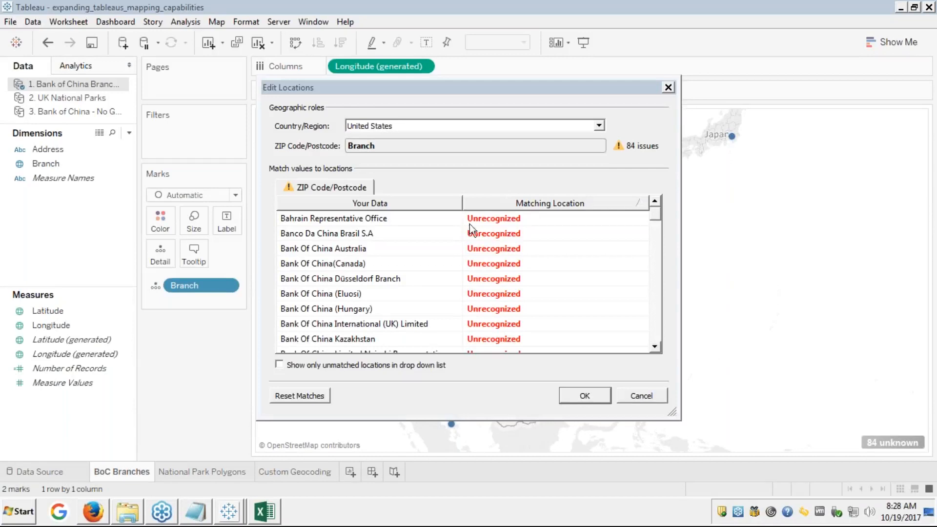
Step: Start a manual coordinate entry for Bahrain Representative Office and paste the Brisbane Branch latitude -27.467568 from Excel
left_click(508, 219)
type("s")
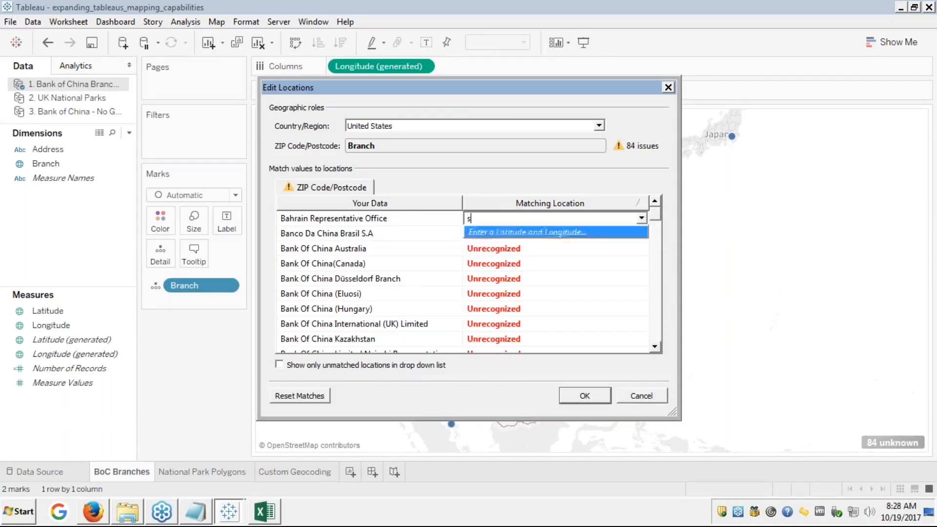
left_click(495, 233)
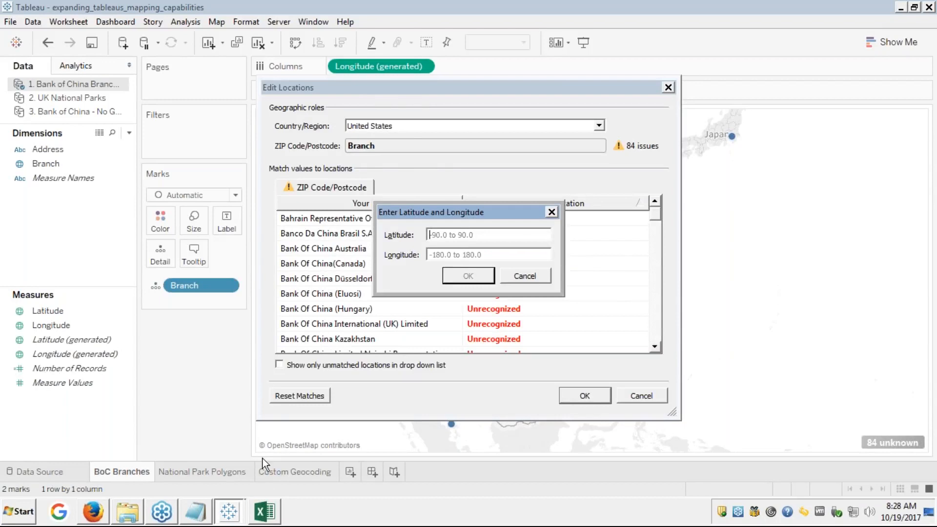
left_click(253, 492)
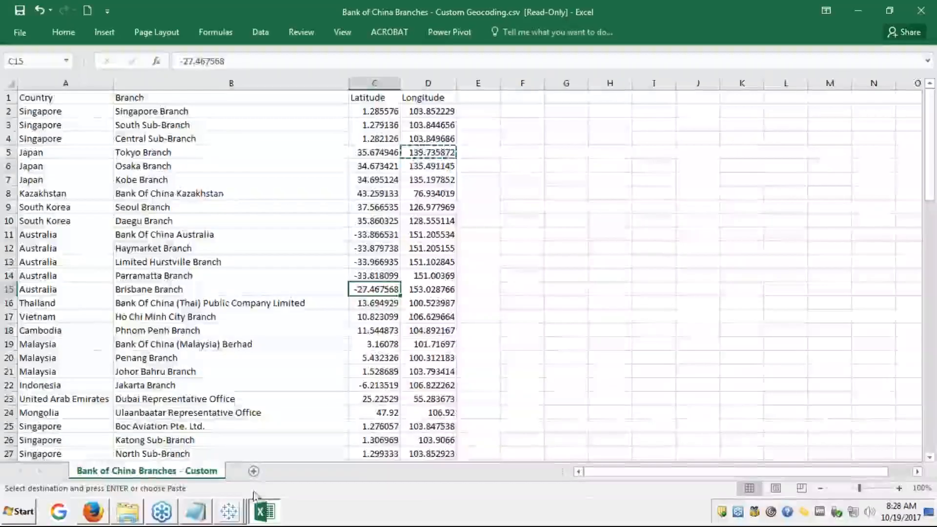
key("ctrl+c")
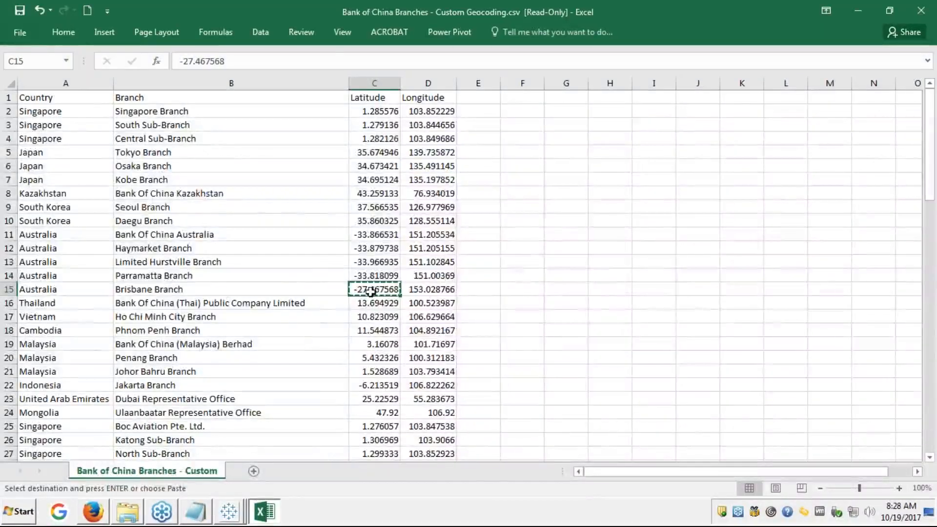
key("alt+Tab")
key("ctrl+v")
Step: Paste Brisbane Branch's latitude and longitude together into Bahrain Representative Office's longitude, trim it to -27.467568153, and accept the coordinates
key("alt+Tab")
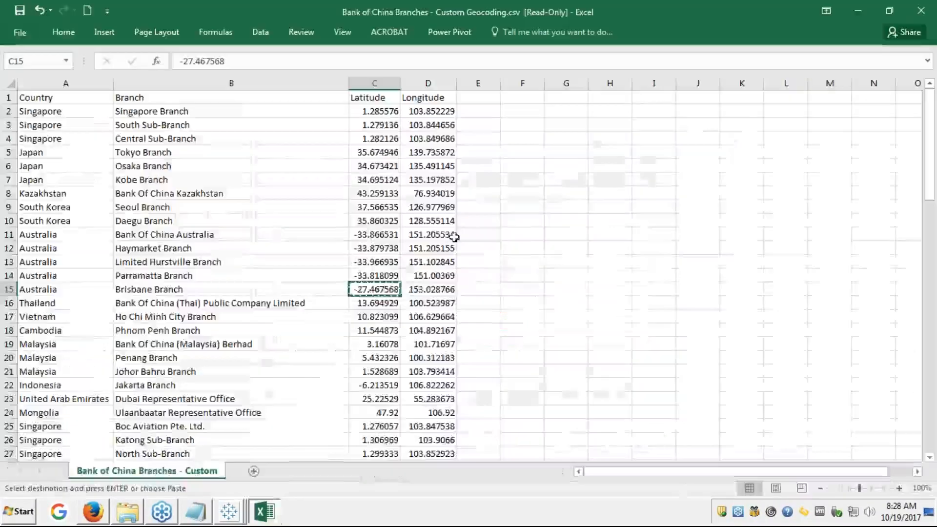
left_click_drag(423, 286, 376, 290)
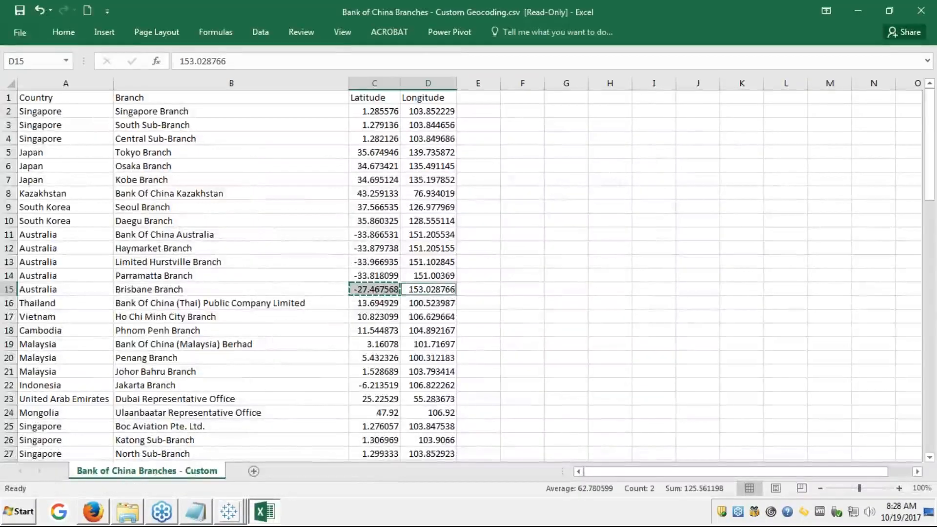
key("ctrl+c")
key("alt+Tab")
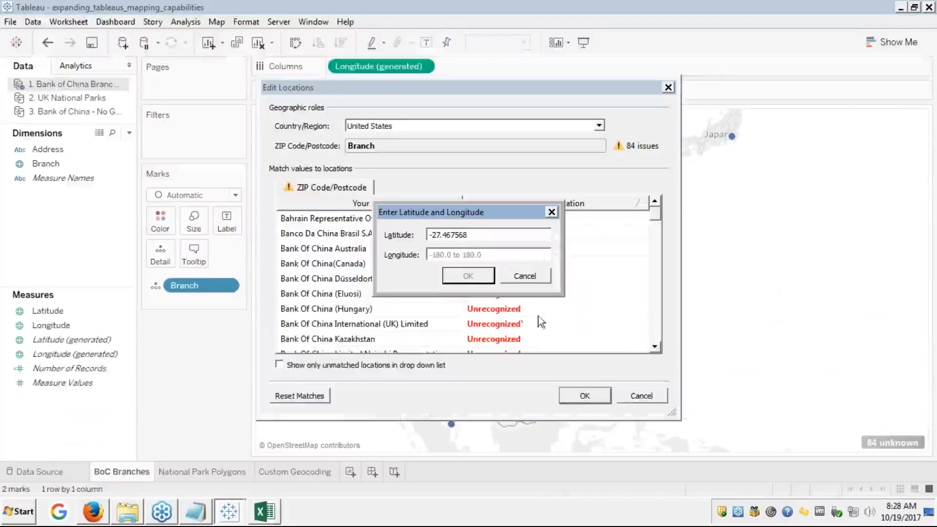
left_click(454, 254)
key("ctrl+v")
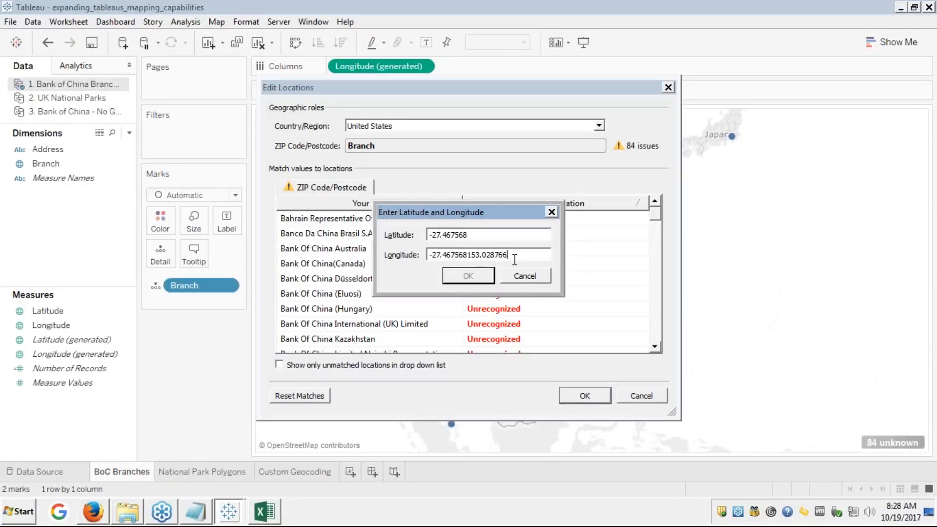
key("BackSpace")
key("BackSpace")
key("BackSpace")
key("BackSpace")
key("BackSpace")
key("BackSpace")
key("BackSpace")
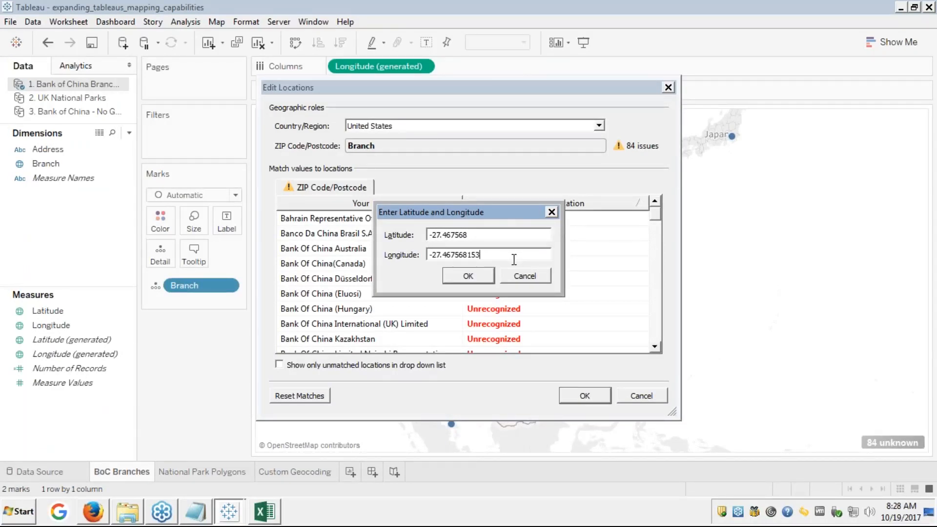
left_click(476, 274)
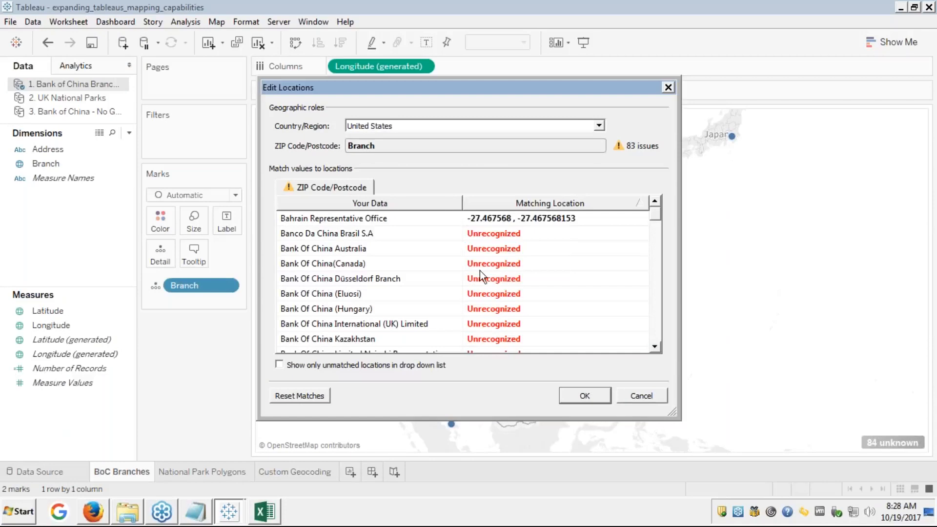
Step: Replace Bahrain Representative Office's longitude with Brisbane Branch's 153.028766 copied from Excel, and apply the edited locations to the map
left_click(552, 219)
left_click(552, 218)
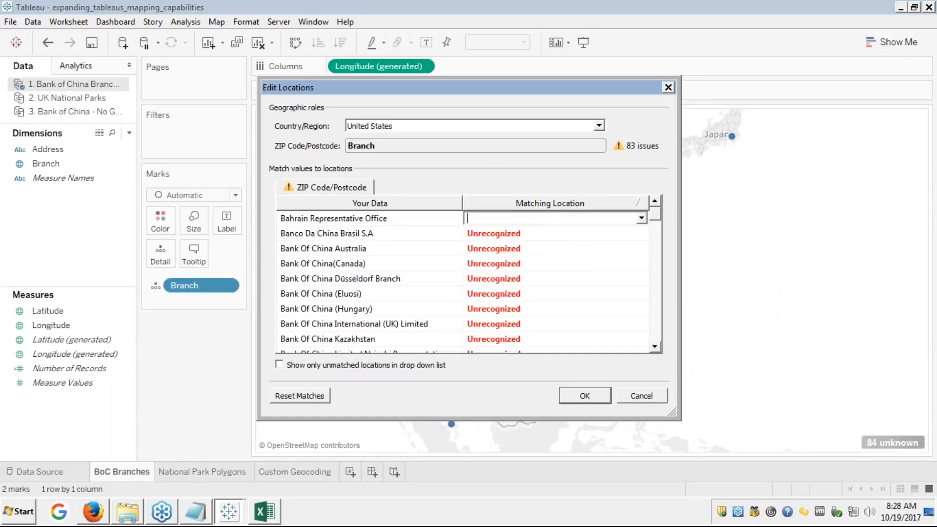
type("-")
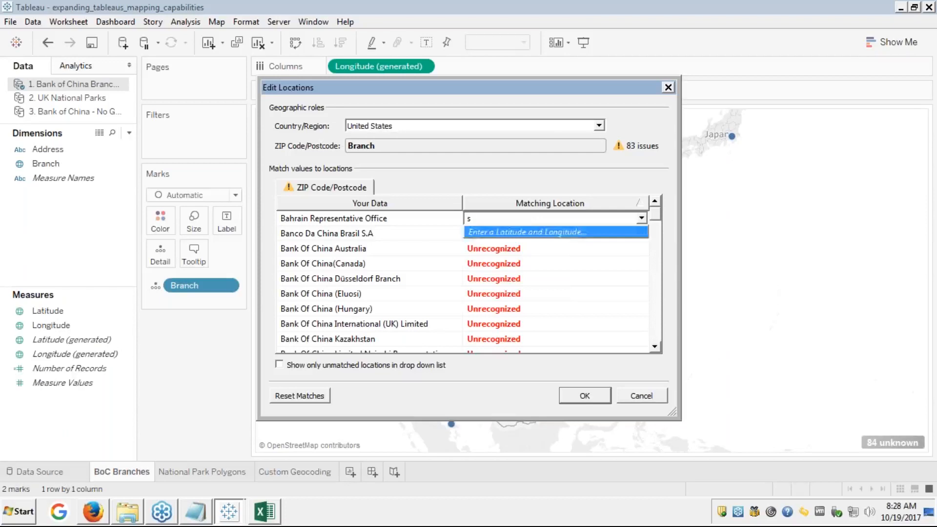
left_click(514, 235)
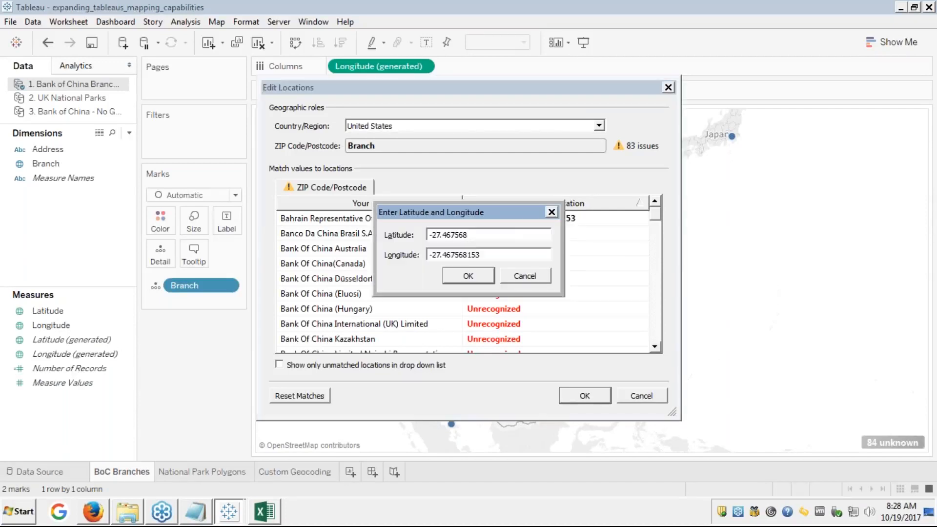
double_click(460, 247)
key("alt+Tab")
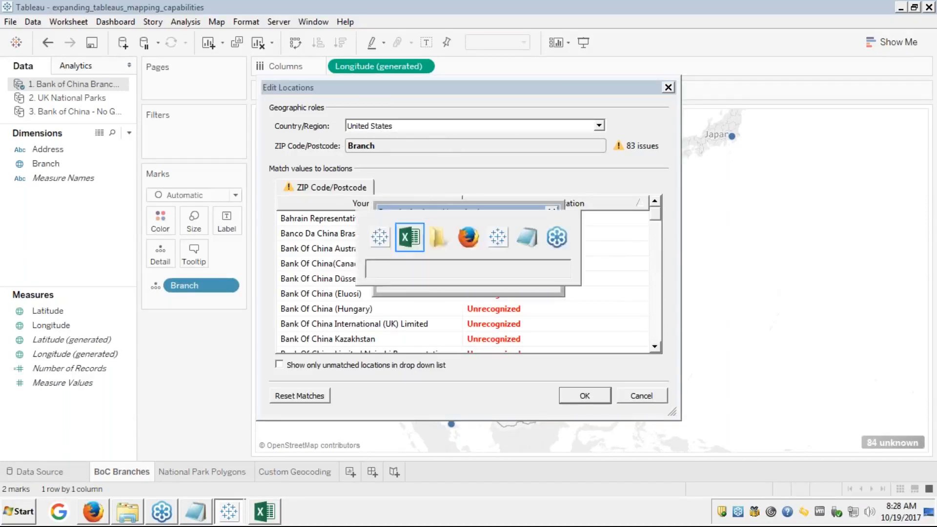
left_click(424, 289)
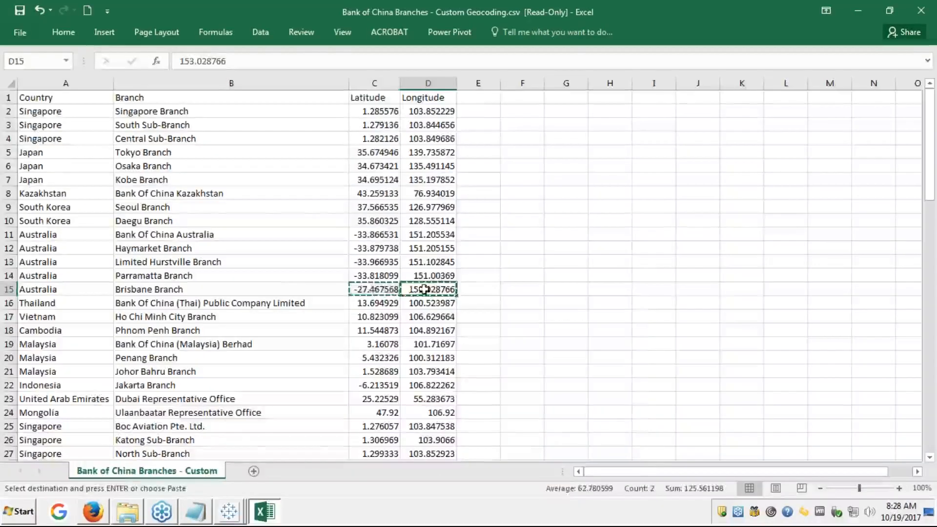
key("ctrl+c")
key("alt+Tab")
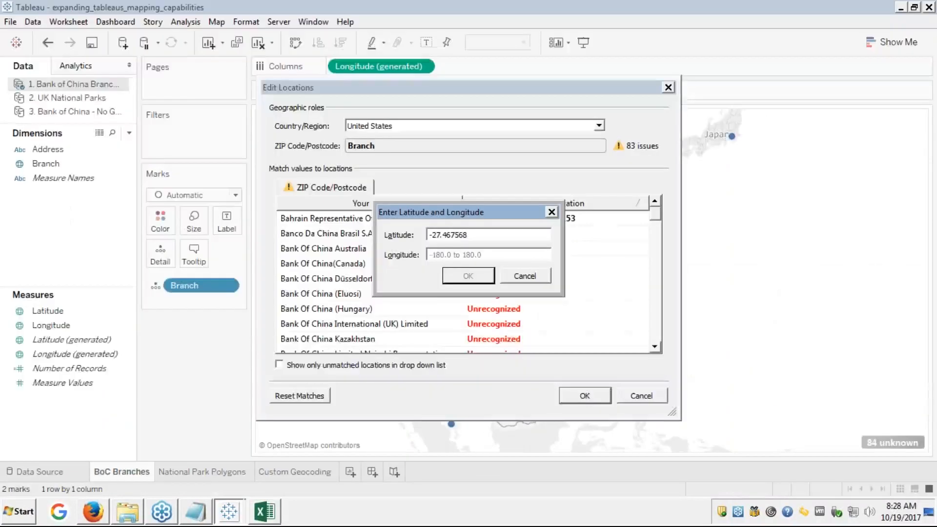
key("ctrl+v")
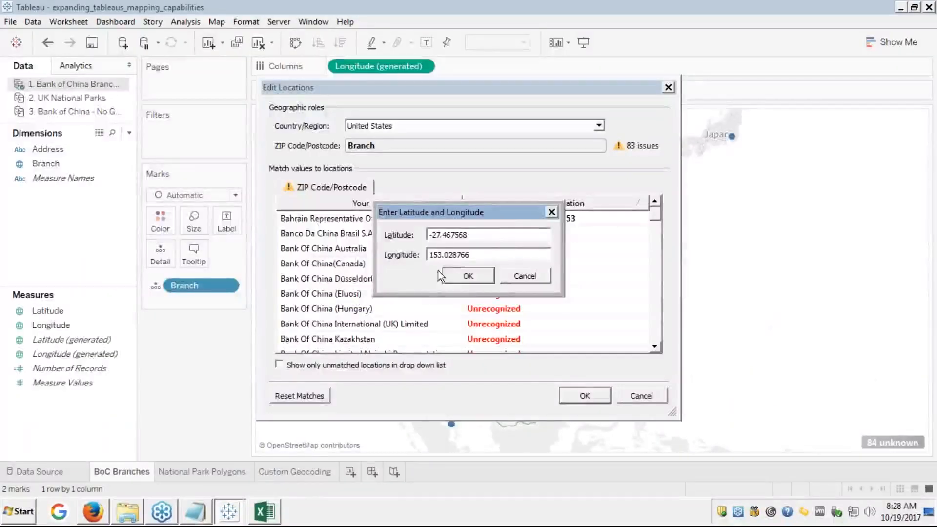
left_click(462, 275)
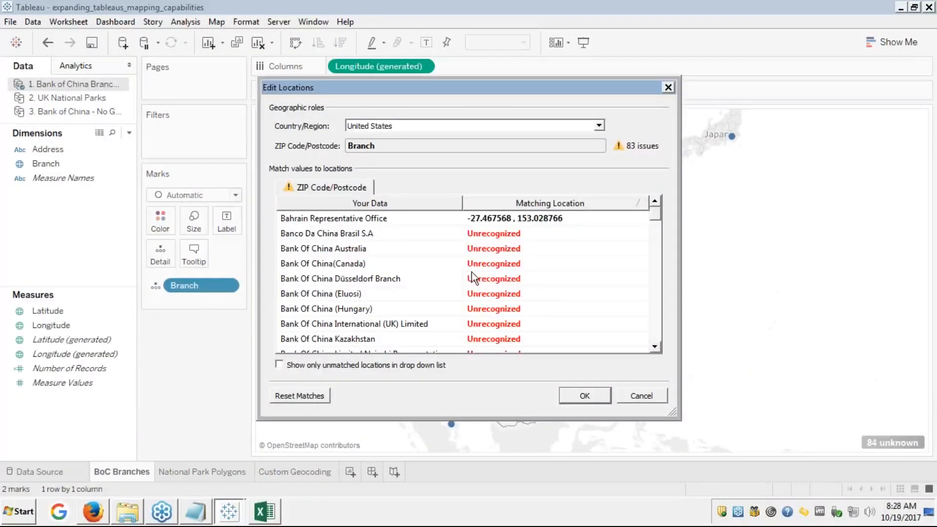
left_click(579, 397)
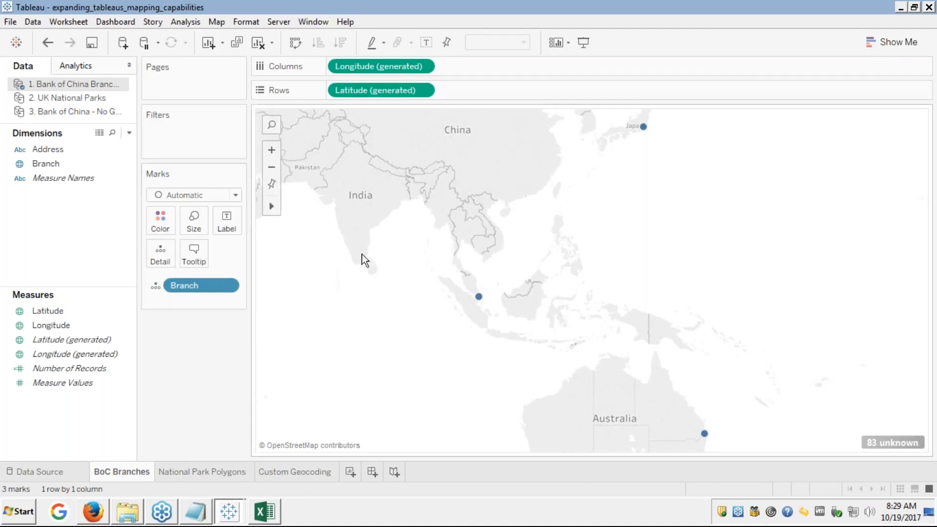
Step: Label the marks on the BoC Branches map with their Branch names
left_click(45, 166)
left_click_drag(46, 166, 7, 175)
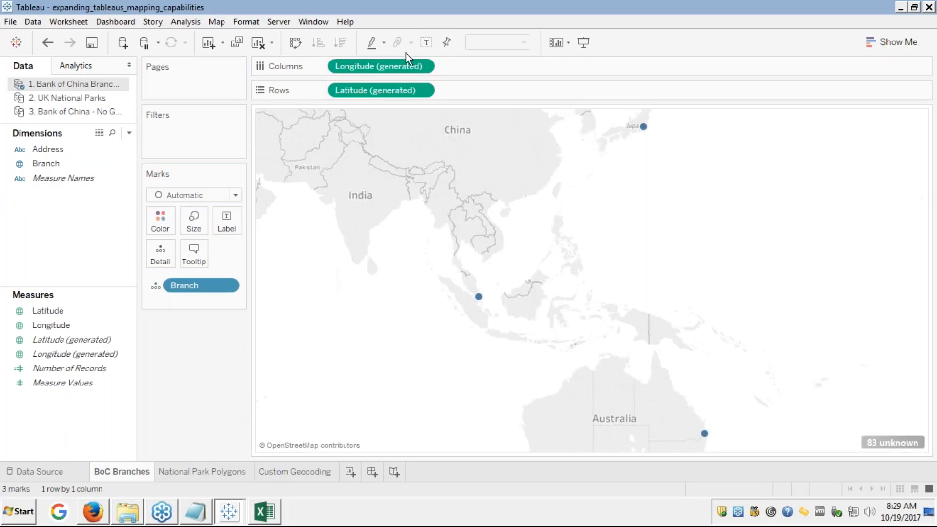
left_click(60, 168)
left_click_drag(52, 169, 229, 220)
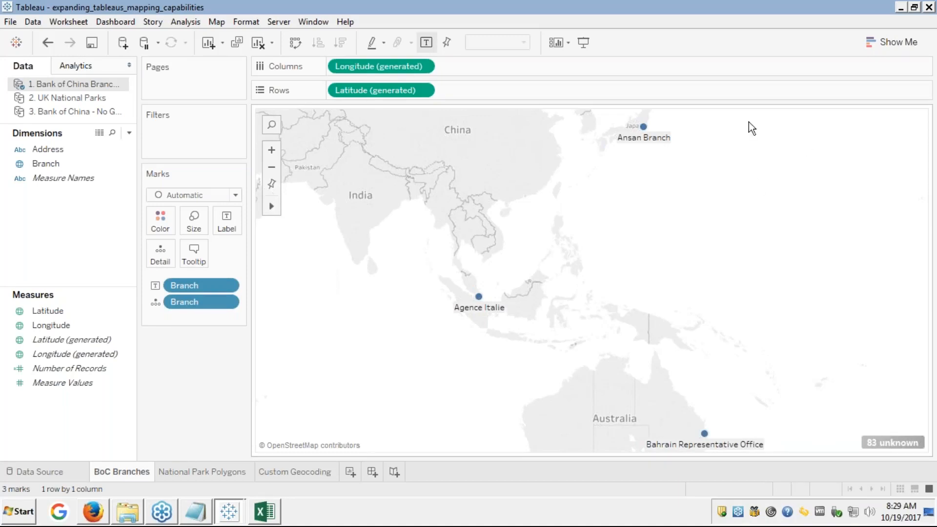
Step: View the geocoding options available for the BoC Branches map
left_click(217, 22)
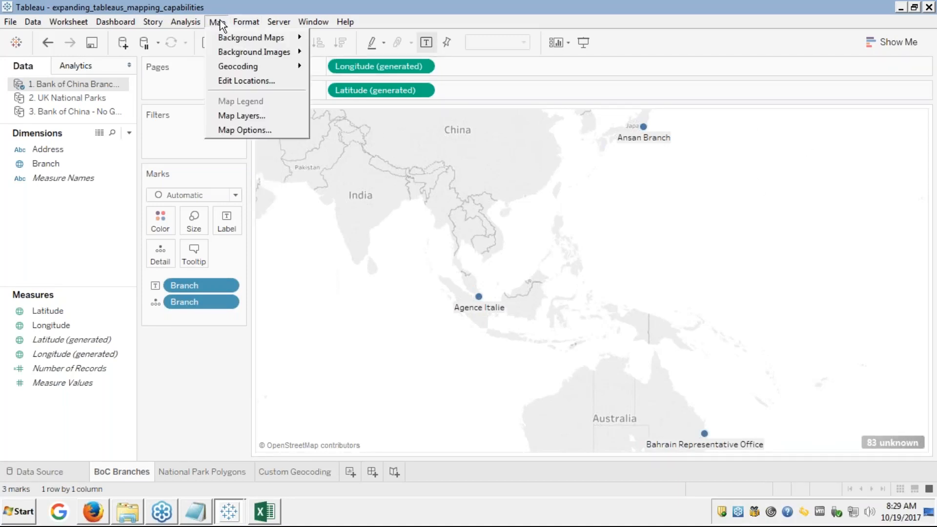
mouse_move(236, 68)
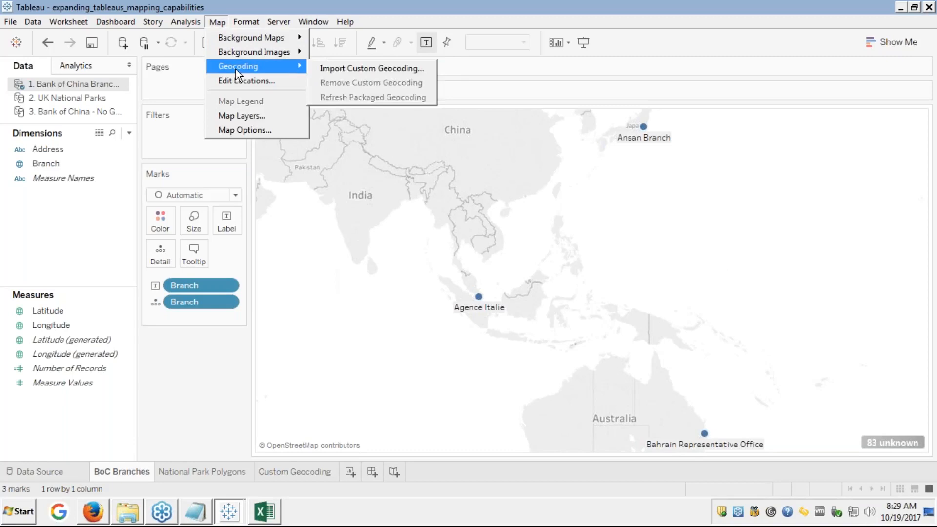
left_click(344, 363)
Step: Switch to Excel, look over the branch names in Bank of China Branches - Custom Geocoding.csv, and close the file without saving
left_click(273, 511)
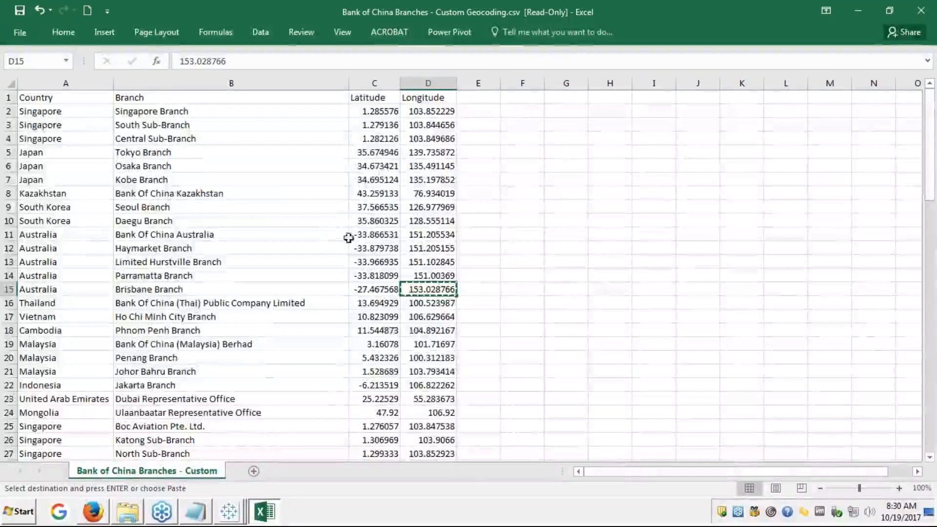
left_click(181, 290)
left_click(176, 312)
left_click(171, 383)
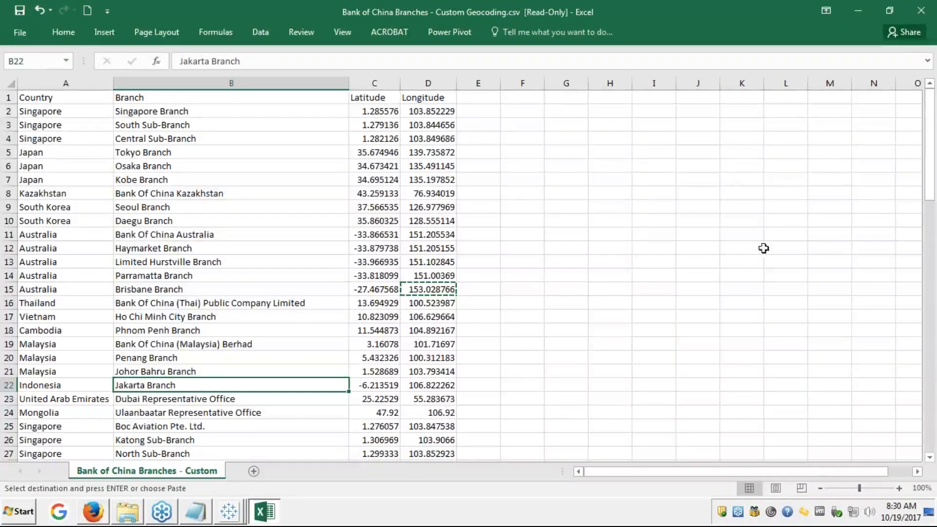
left_click(921, 13)
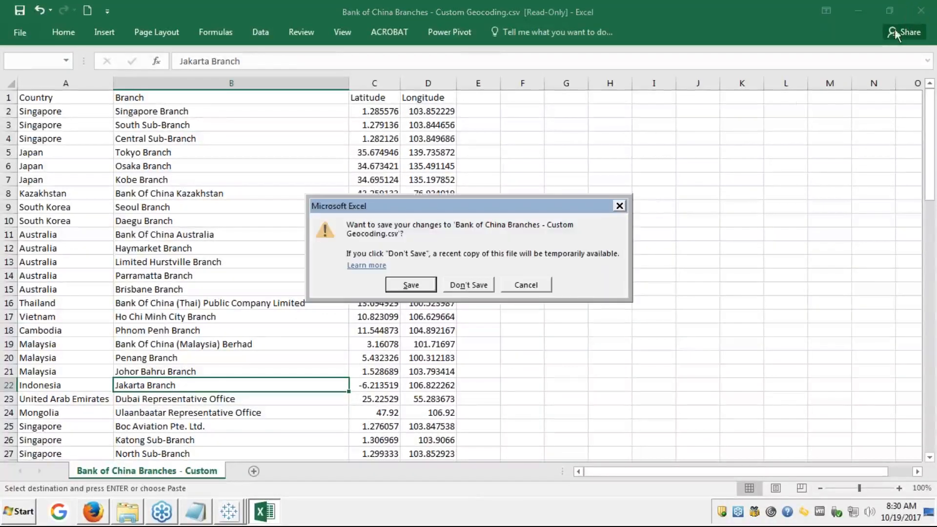
left_click(468, 286)
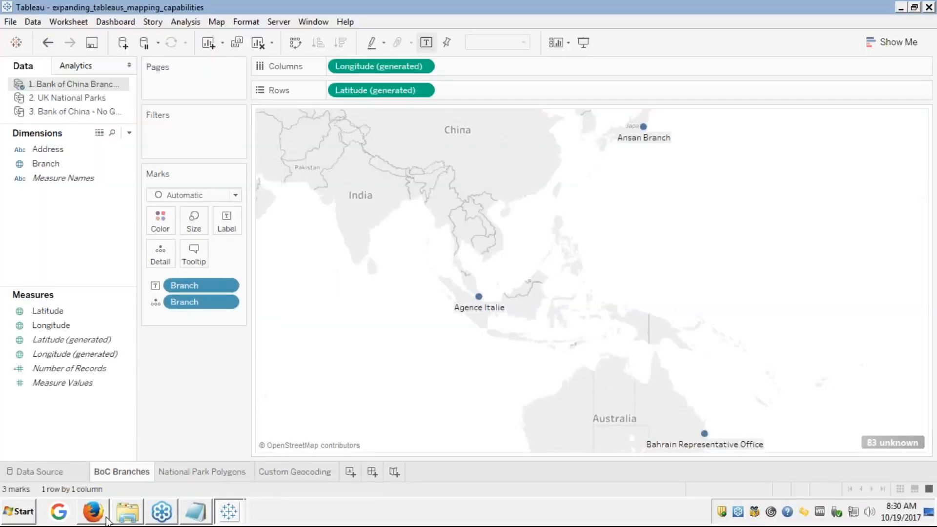
Step: Switch to Firefox and read the Custom Geocoding - Step 4 slide on assigning geographic roles in full screen
left_click(94, 512)
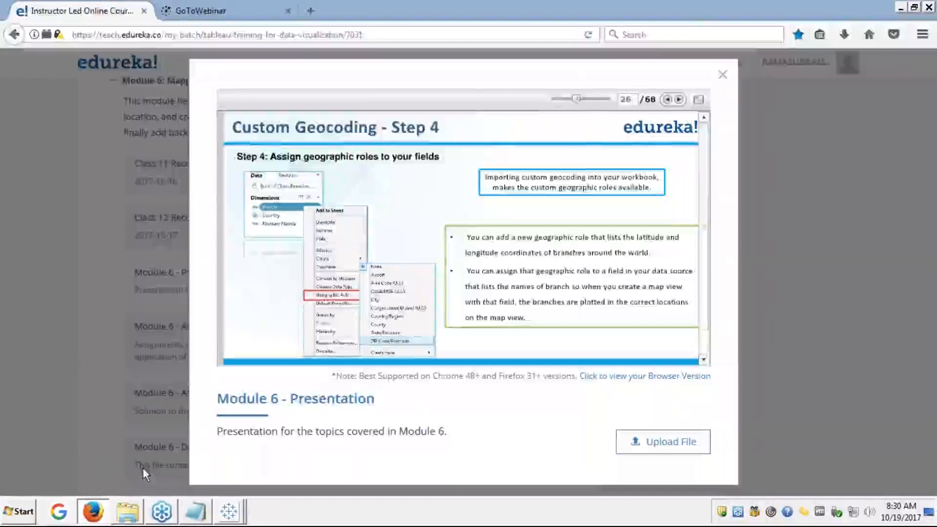
left_click(699, 100)
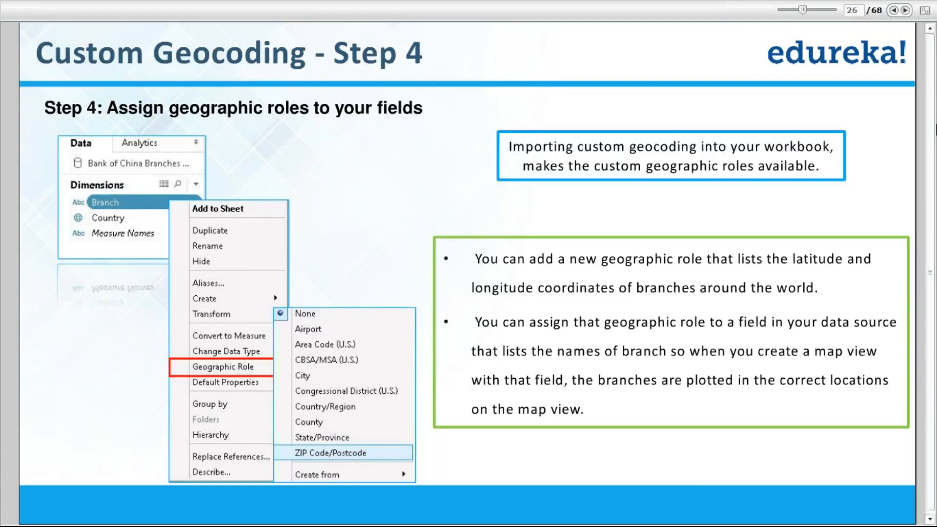
key("Escape")
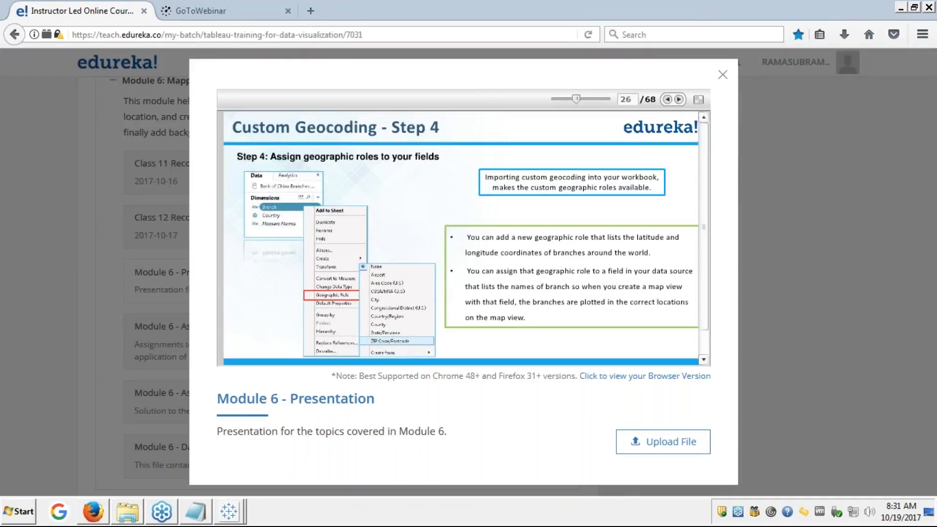
left_click(699, 100)
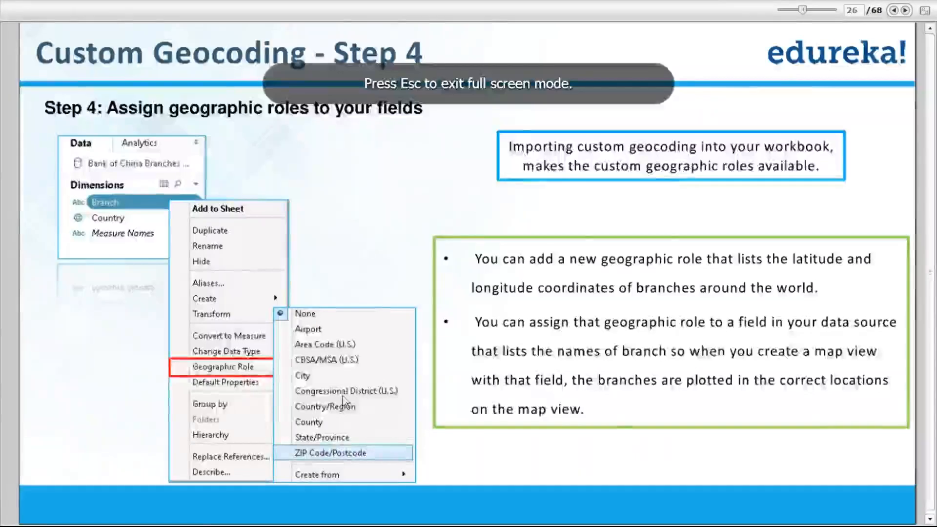
key("Escape")
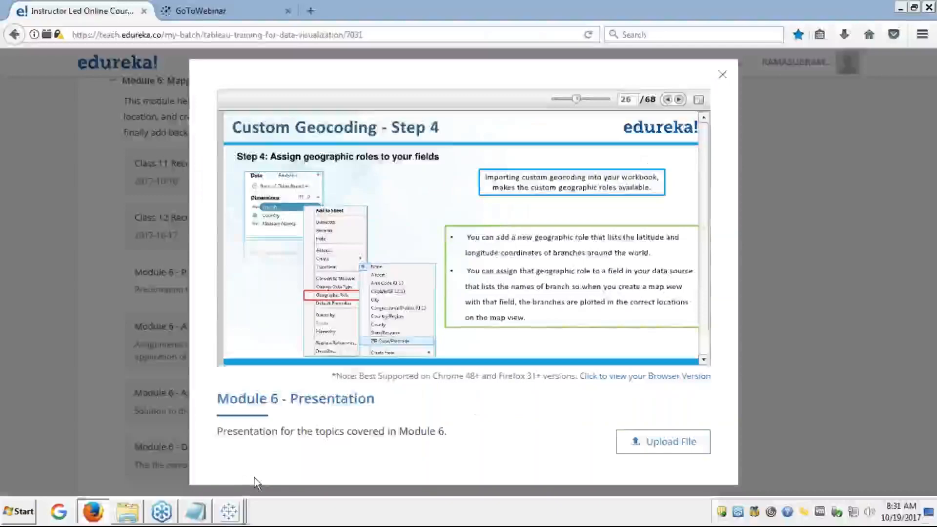
Step: Check the geocoding options in Tableau's Book1 workbook and return to the expanding_tableaus_mapping_capabilities workbook
left_click(240, 513)
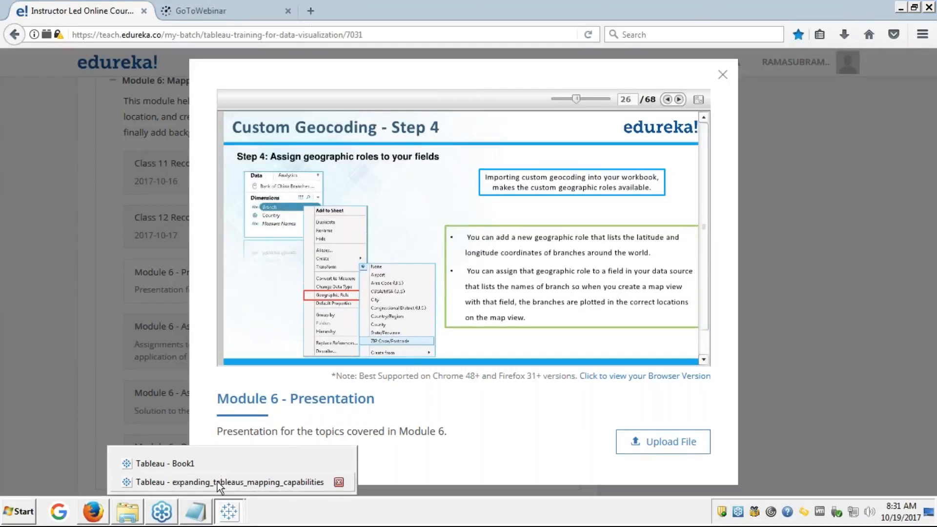
left_click(196, 468)
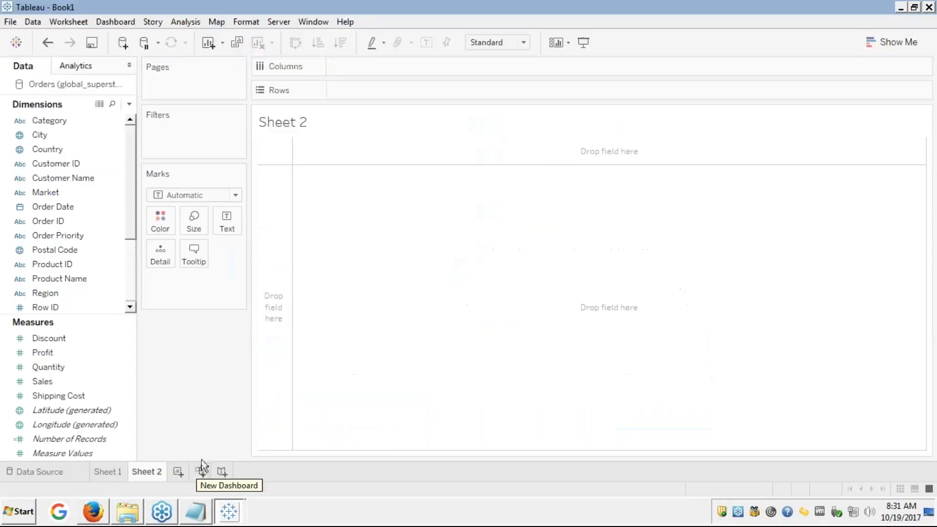
left_click(216, 22)
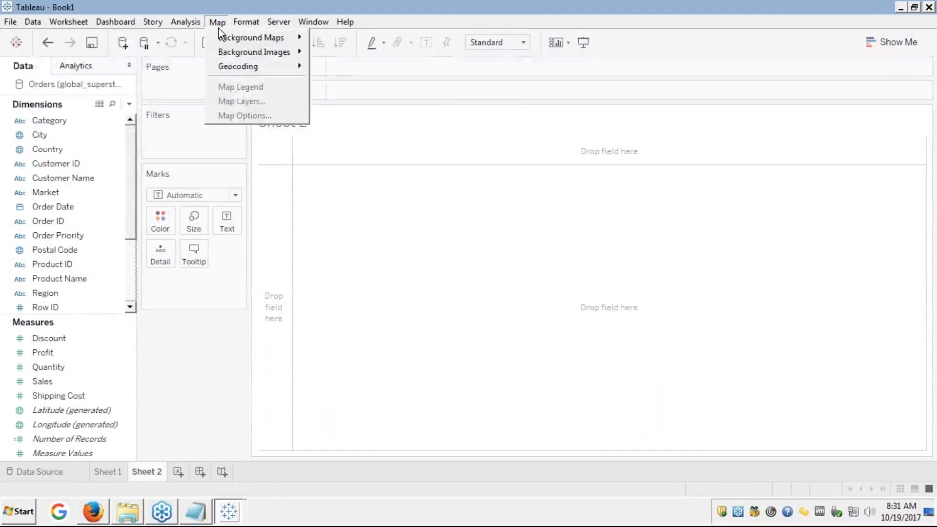
mouse_move(242, 72)
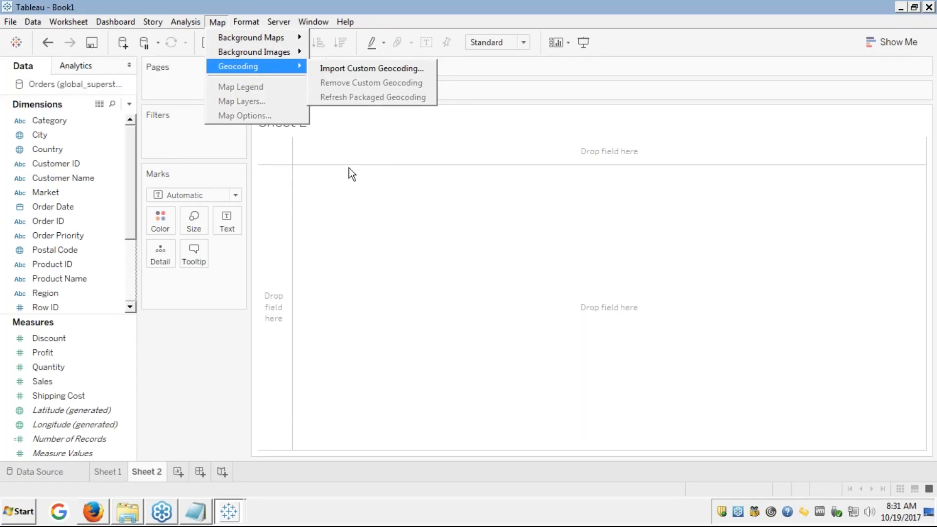
left_click(228, 513)
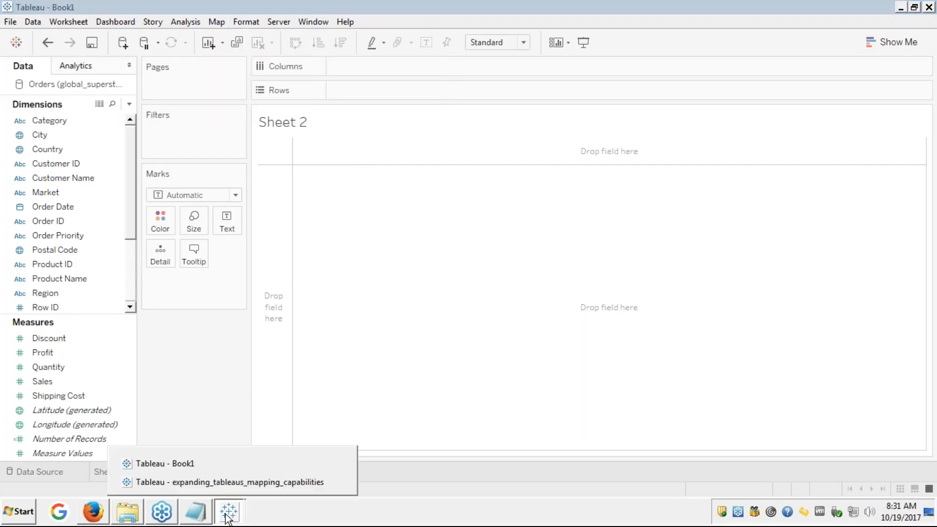
left_click(189, 481)
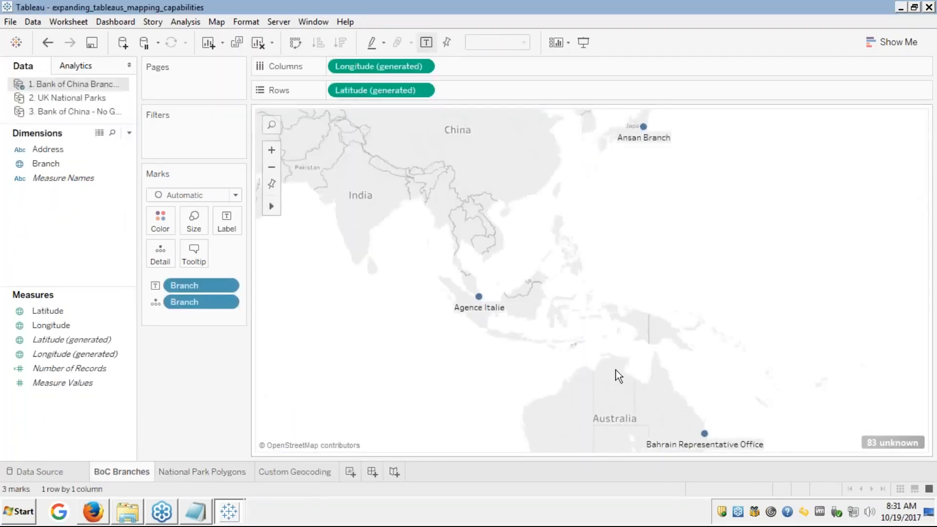
mouse_move(736, 428)
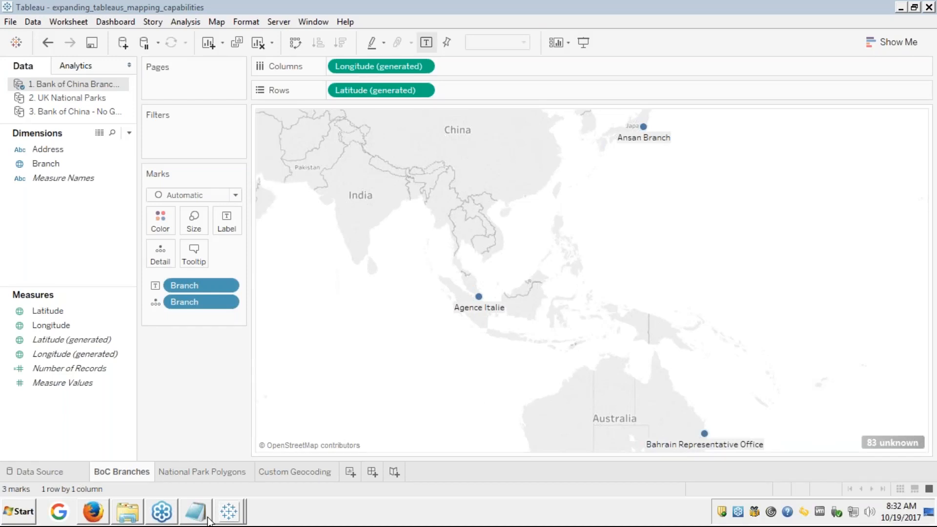
Step: Open the Mapsources folder inside My Tableau Repository in the Documents library
mouse_move(116, 520)
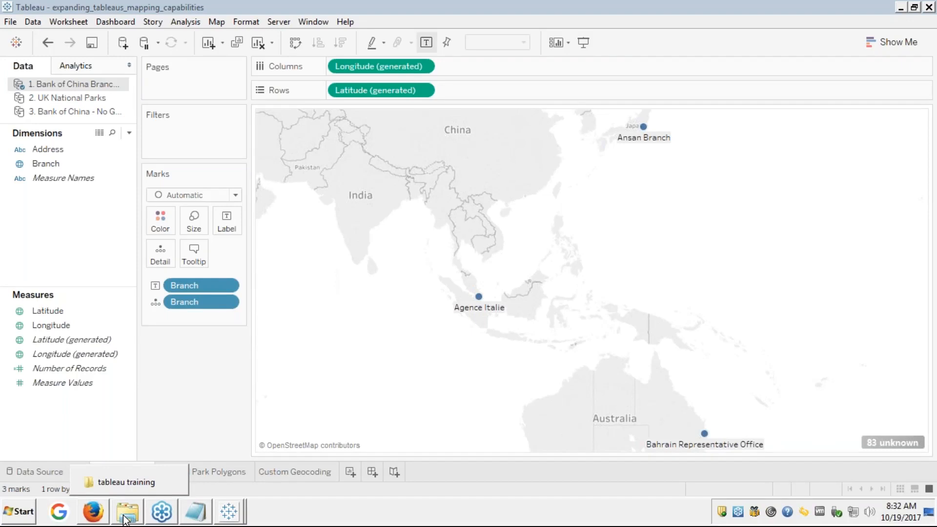
left_click(27, 516)
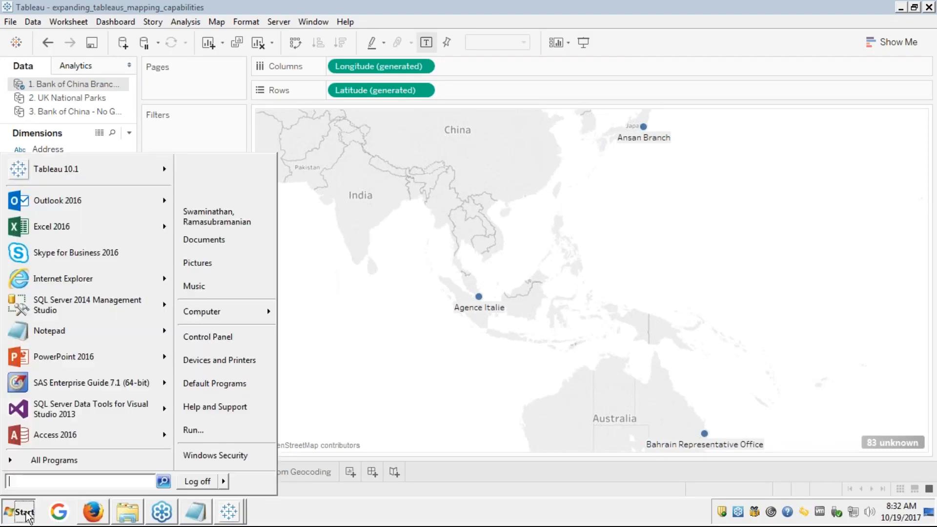
mouse_move(273, 312)
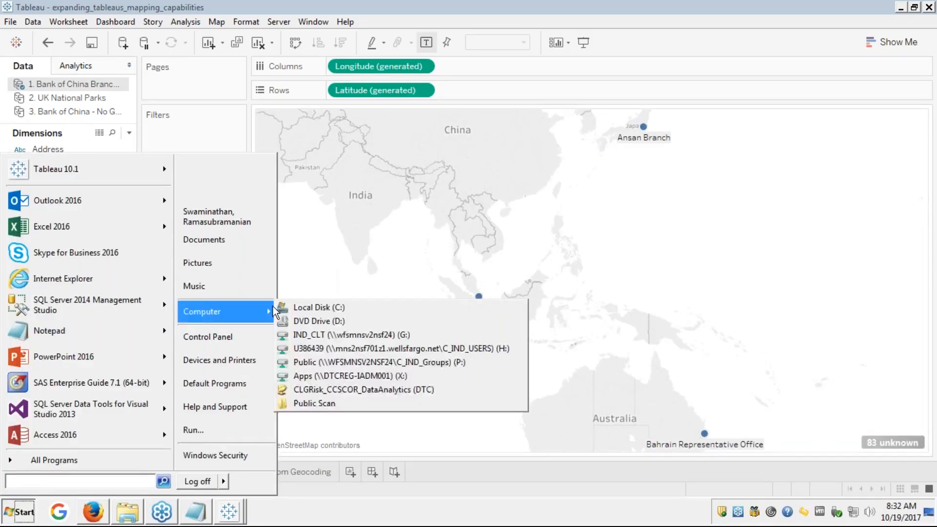
left_click(223, 241)
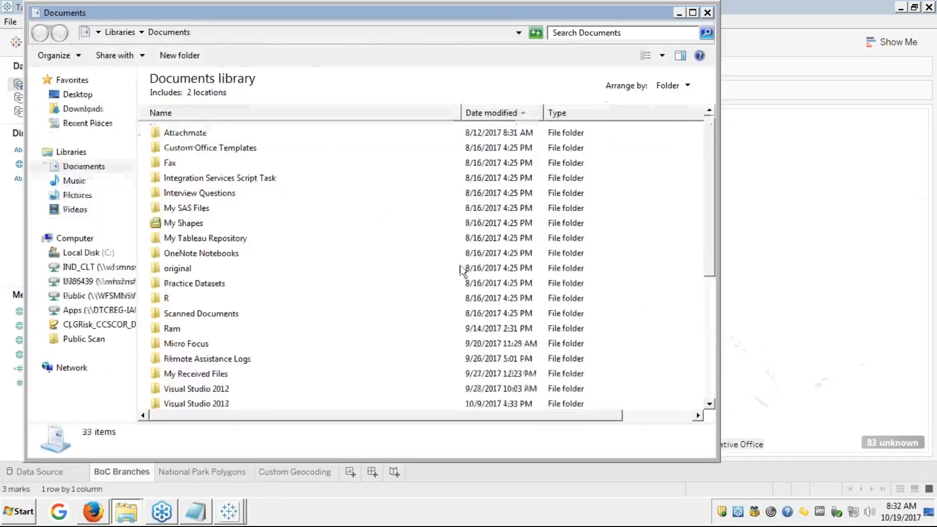
double_click(186, 253)
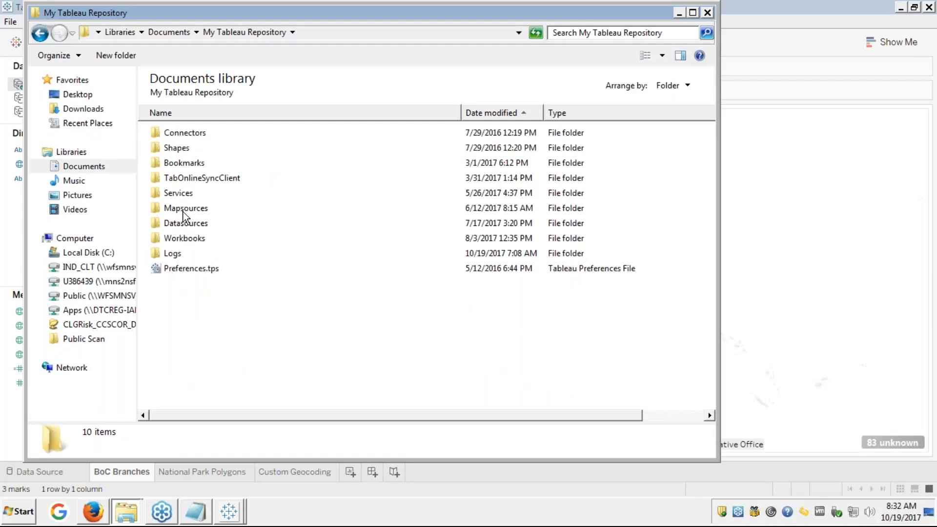
double_click(183, 207)
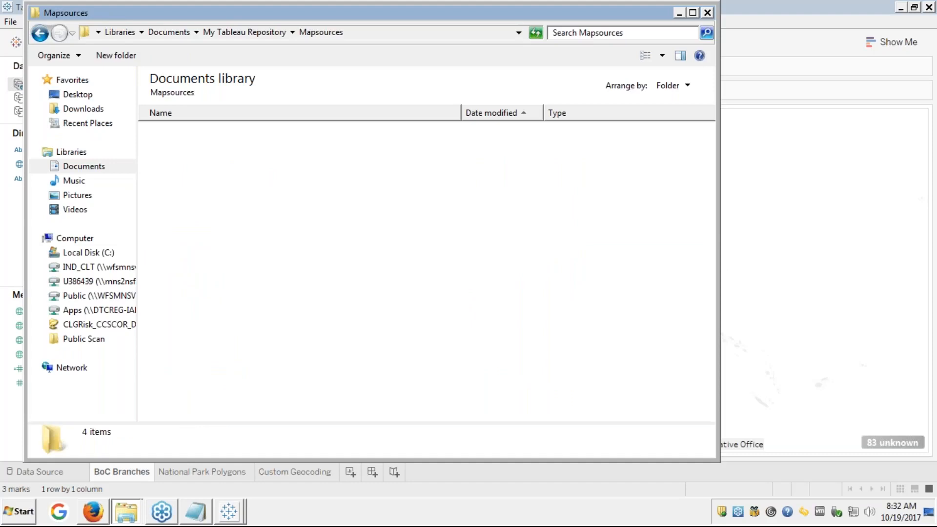
Step: Reopen the Mapsources folder from My Tableau Repository, look over its map source files, and switch to the Module 6 presentation in Firefox
key("BackSpace")
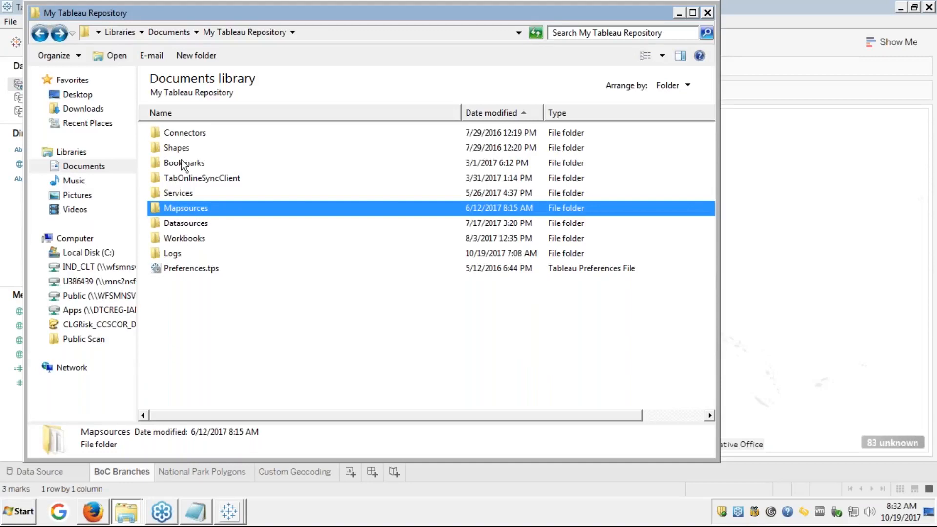
double_click(185, 209)
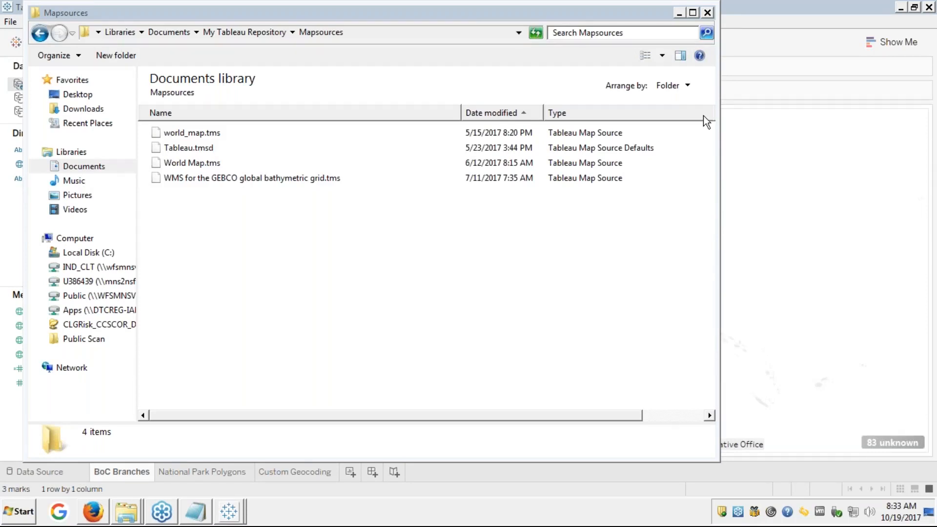
left_click(679, 13)
left_click(97, 515)
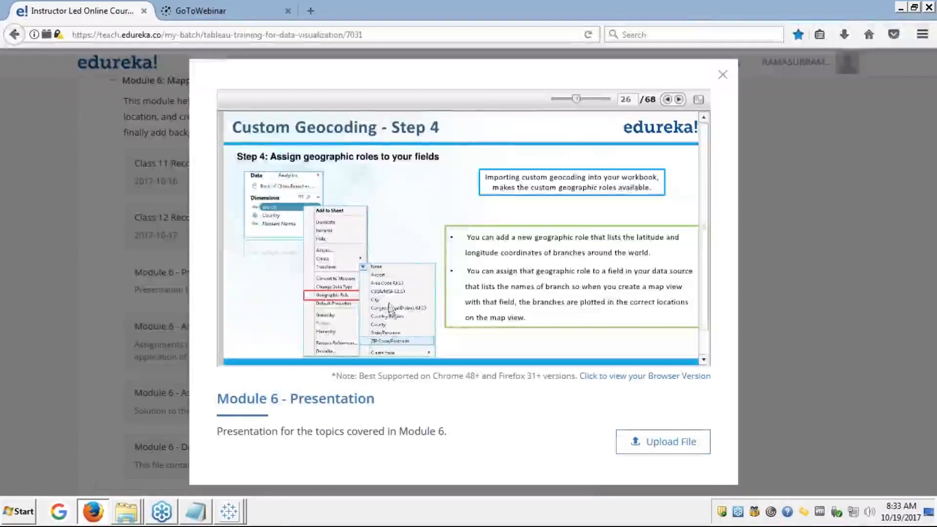
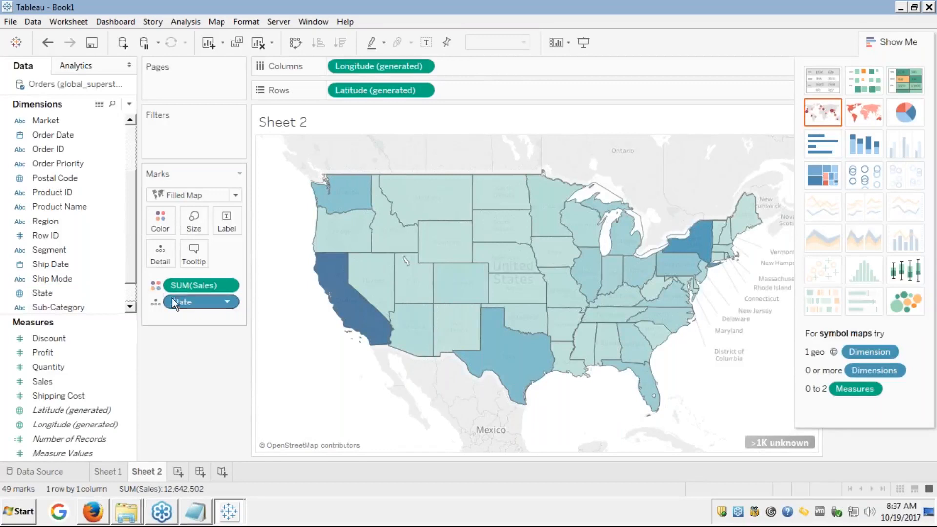
Step: On Sheet 2's US state map, reassign Sales from Color to Size, color the states by Profit, and hide the chart suggestions
left_click(157, 288)
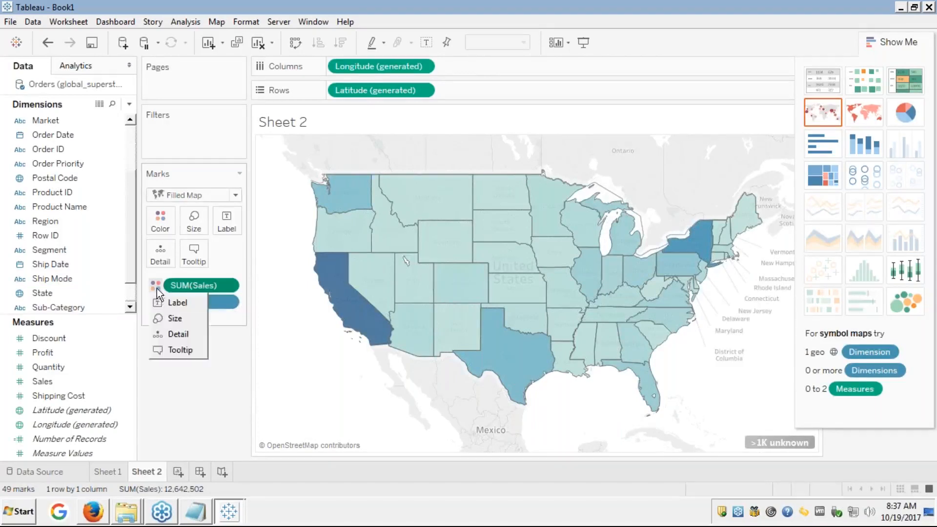
left_click(161, 319)
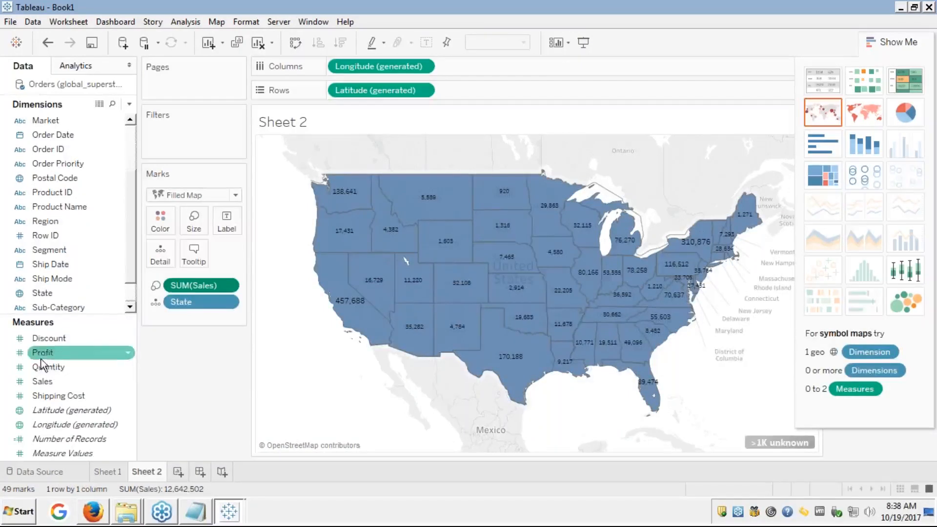
left_click_drag(43, 352, 160, 220)
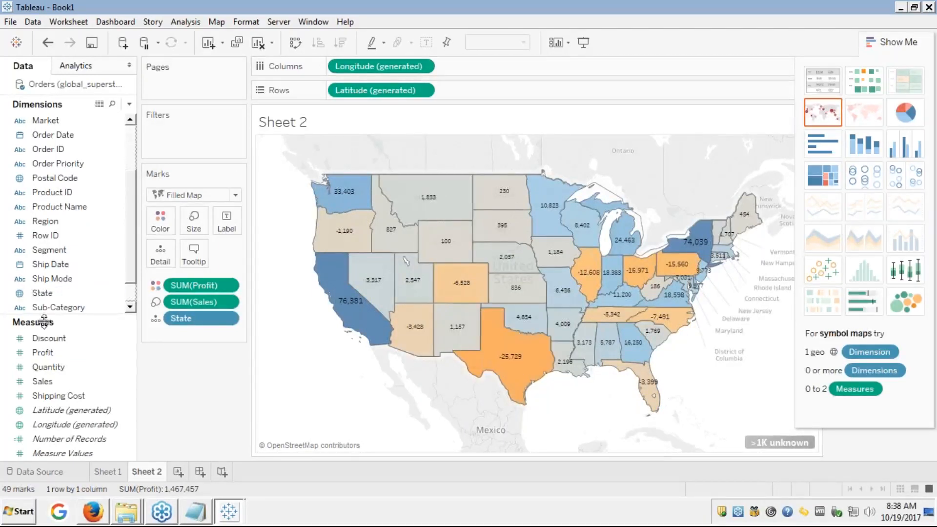
mouse_move(504, 356)
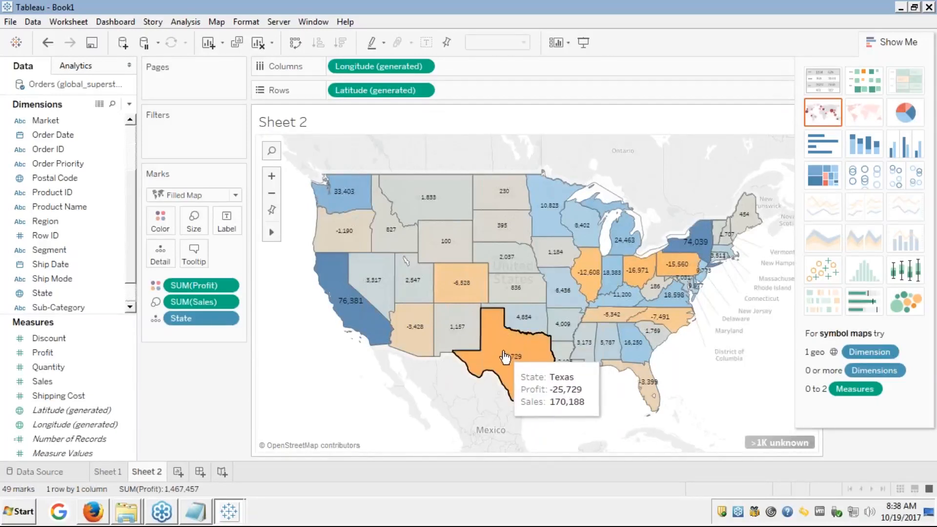
mouse_move(381, 327)
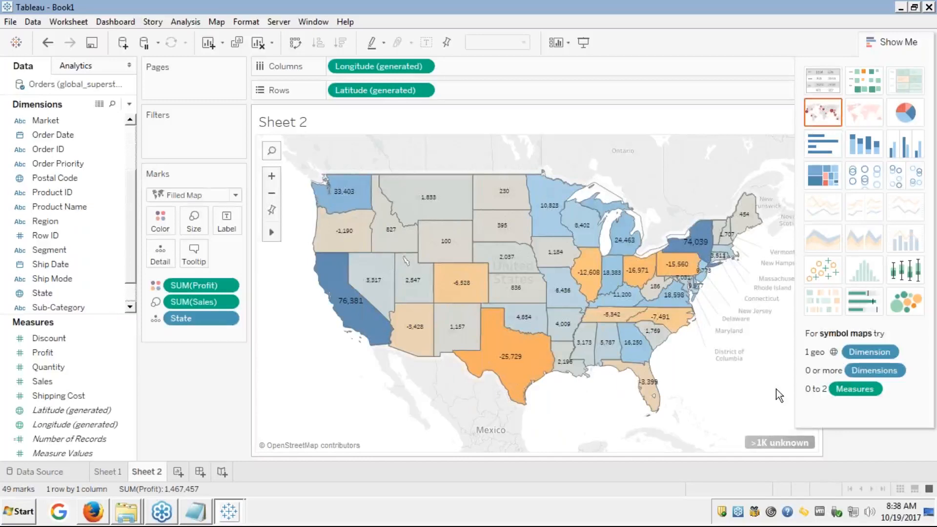
left_click(881, 41)
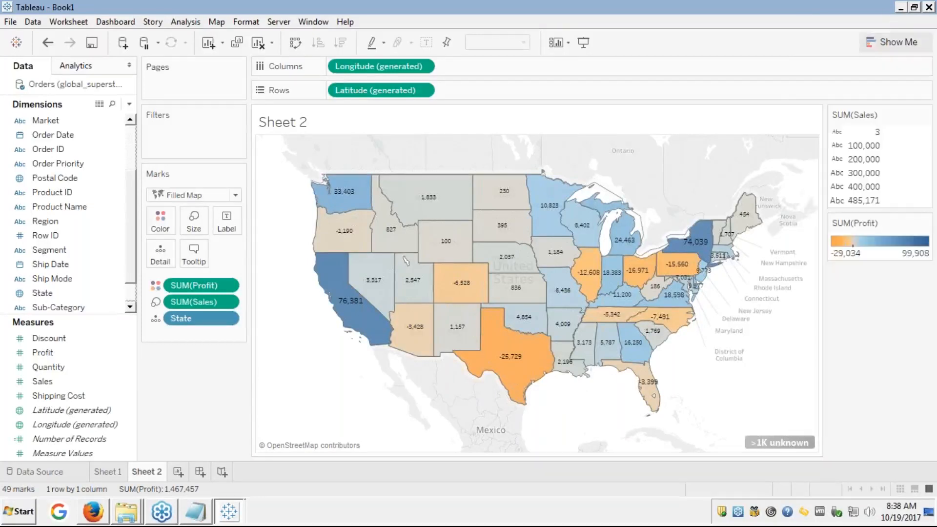
Step: Review the available mark types, keep Filled Map, and inspect the profit and sales of individual states such as Illinois
left_click(236, 196)
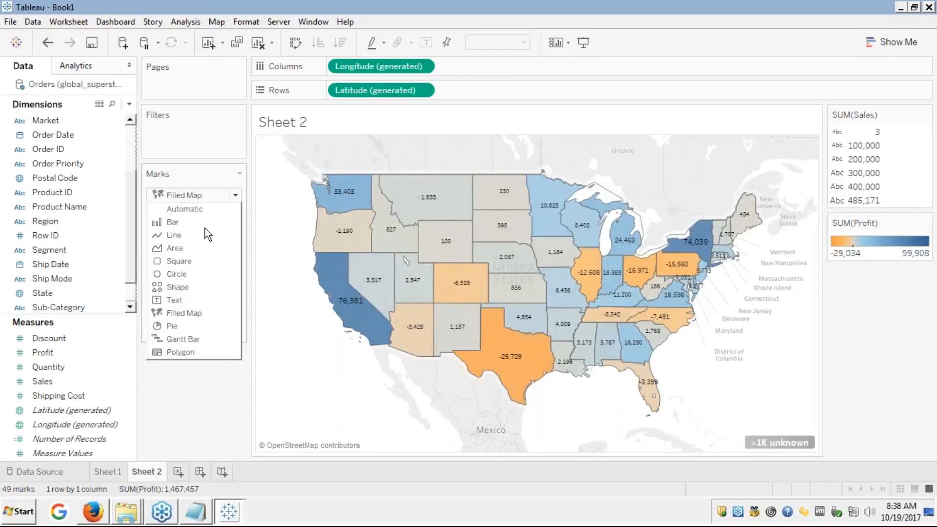
left_click(167, 316)
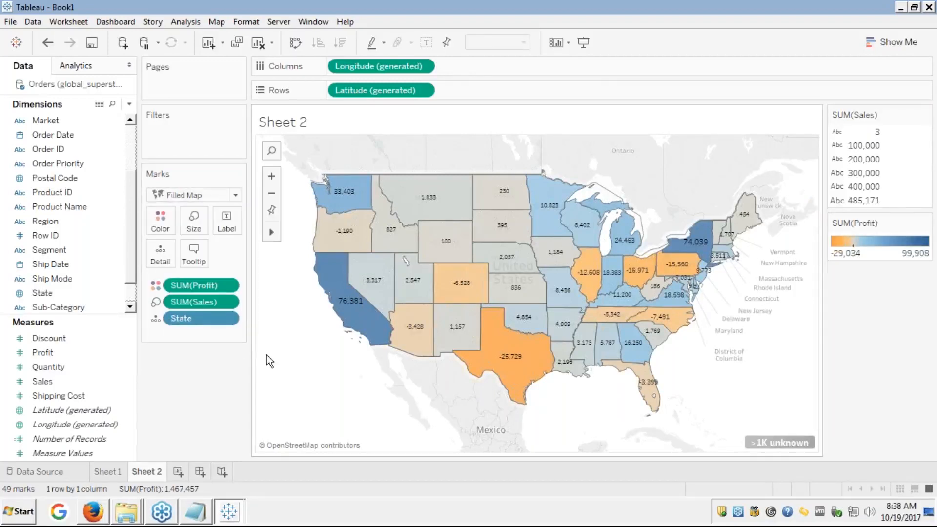
mouse_move(591, 284)
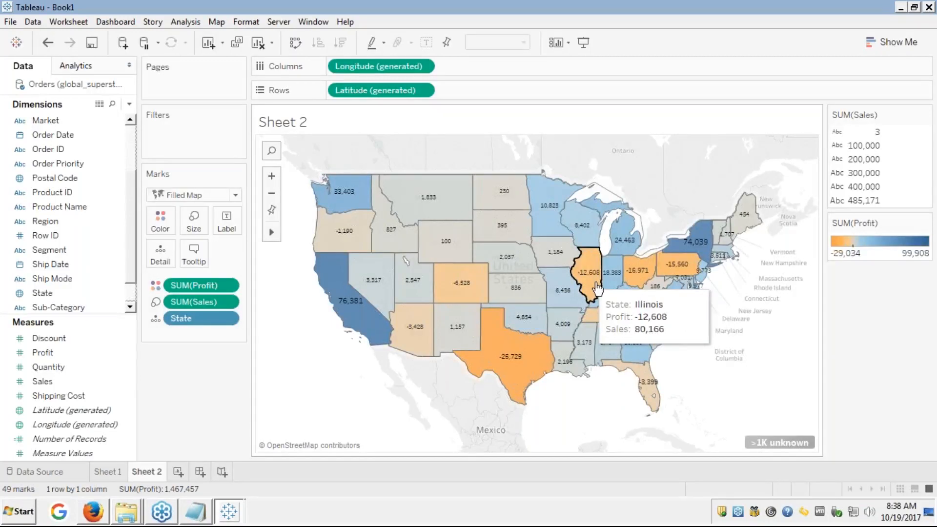
mouse_move(634, 355)
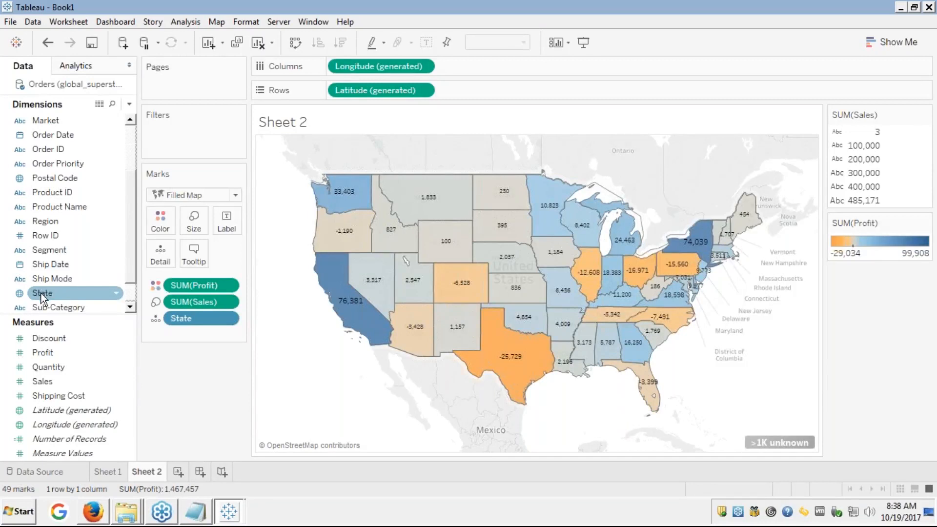
Step: Add the Country dimension to the Sheet 2 map so the states of all countries are plotted
left_click(37, 210)
key("Home")
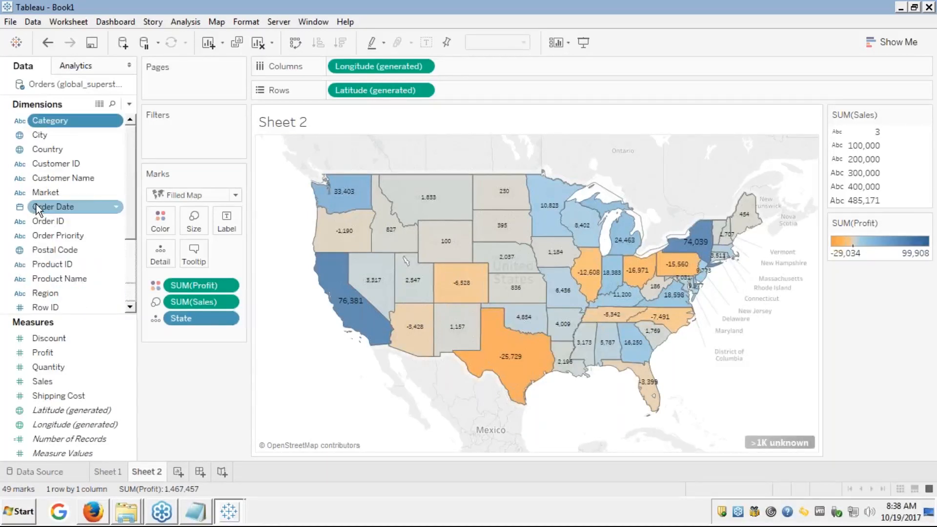
key("Down")
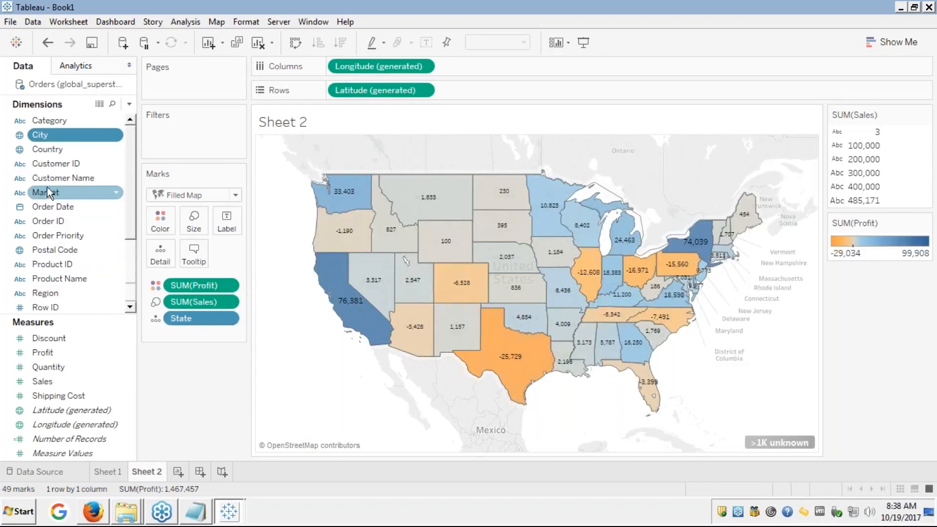
left_click(49, 150)
double_click(49, 150)
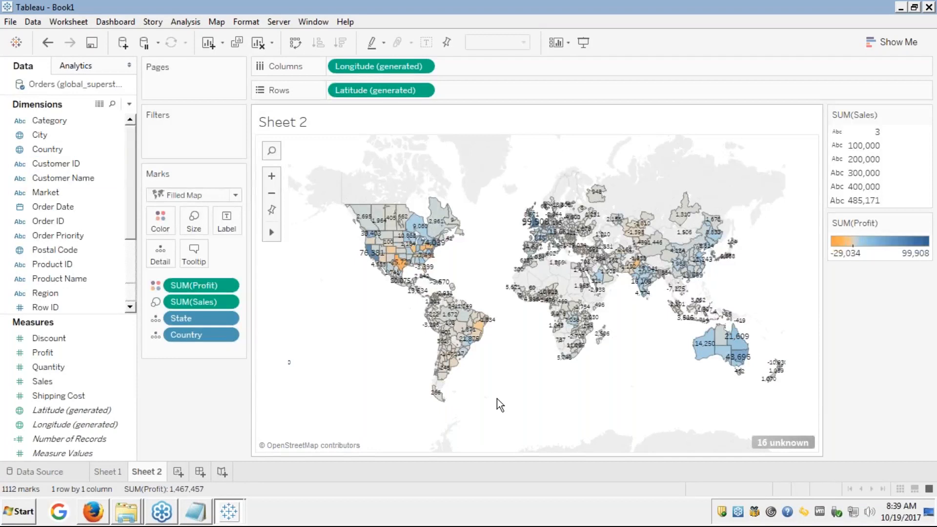
Step: Remove Sales from the world map's marks, leaving only Profit with the State and Country detail
left_click(272, 175)
left_click(272, 176)
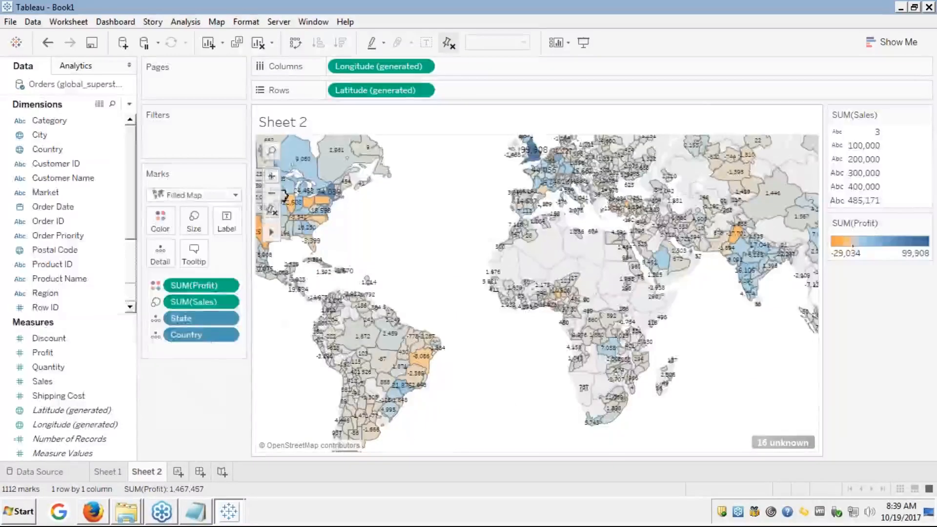
left_click_drag(195, 303, 100, 275)
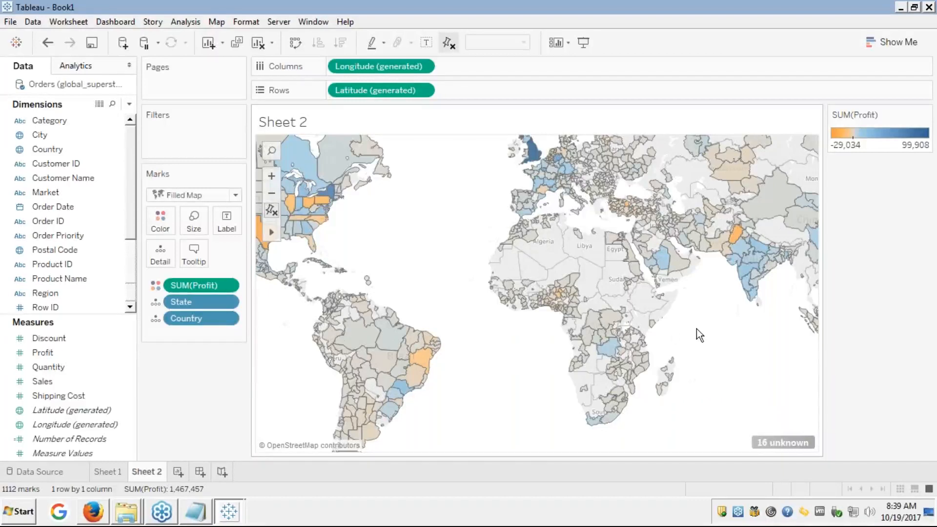
Step: Examine state-level profit on the map from Africa to South Asia, including Gujarat in India and Punjab in Pakistan
left_click_drag(694, 331, 601, 356)
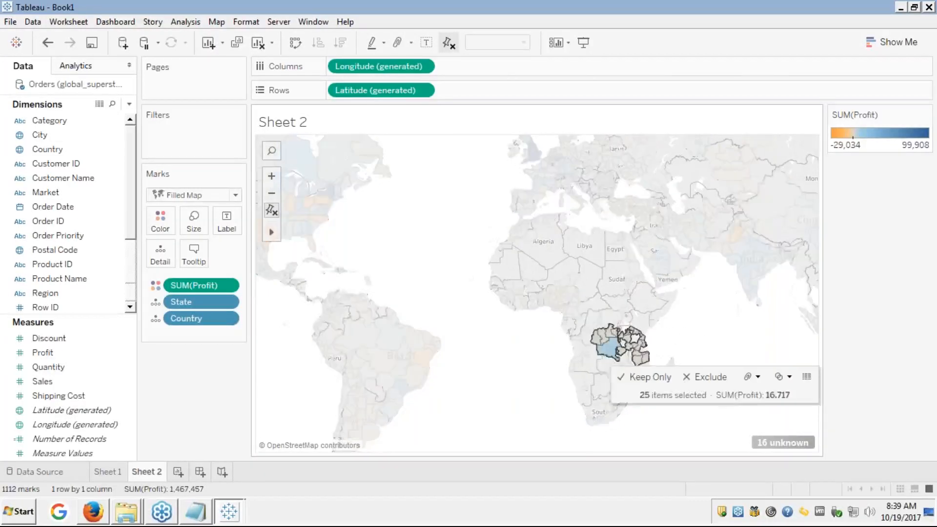
left_click(674, 332)
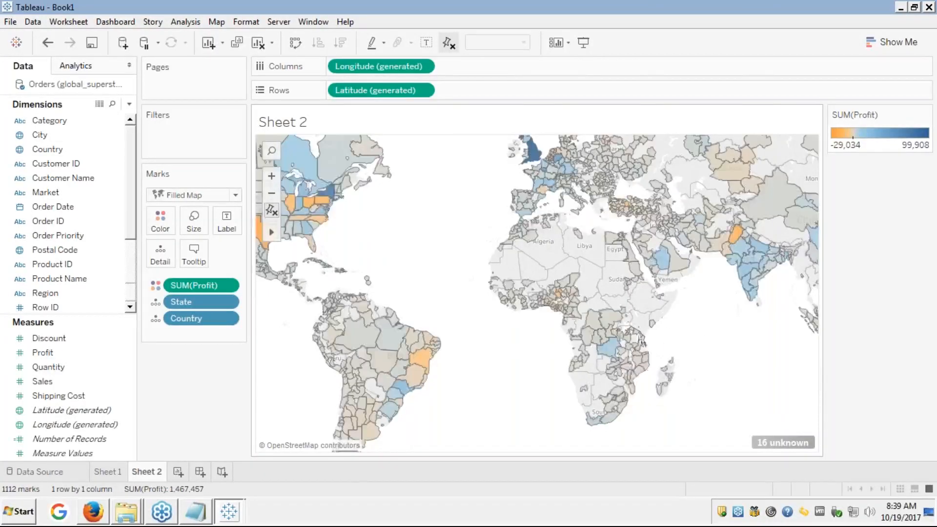
mouse_move(273, 232)
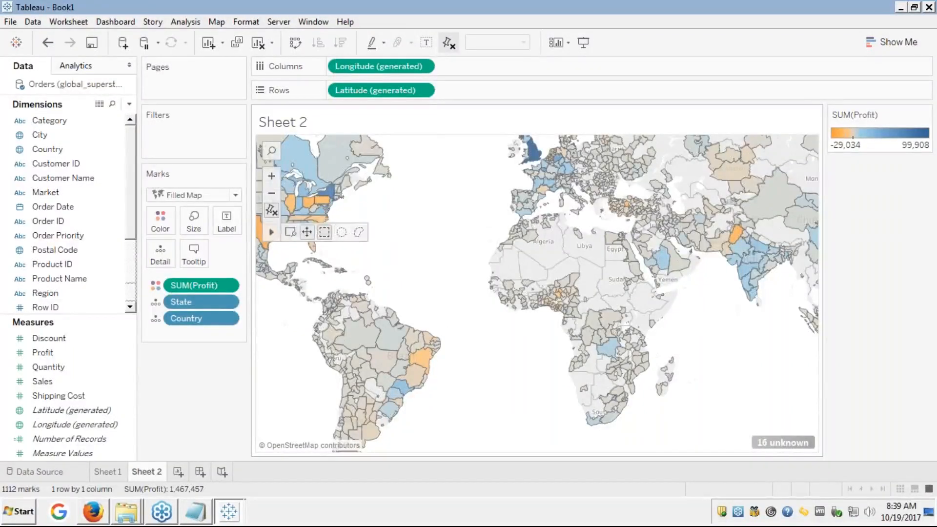
scroll(525, 350, "up", 1)
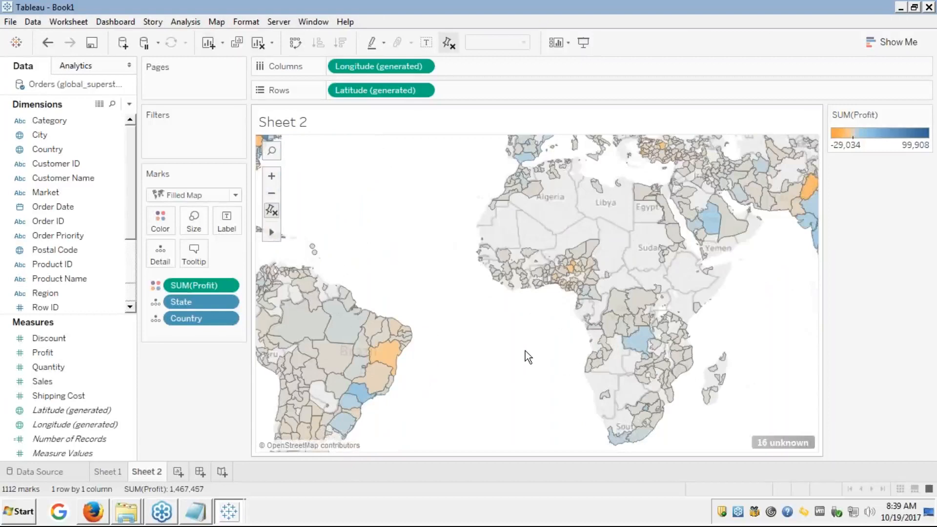
scroll(526, 350, "up", 1)
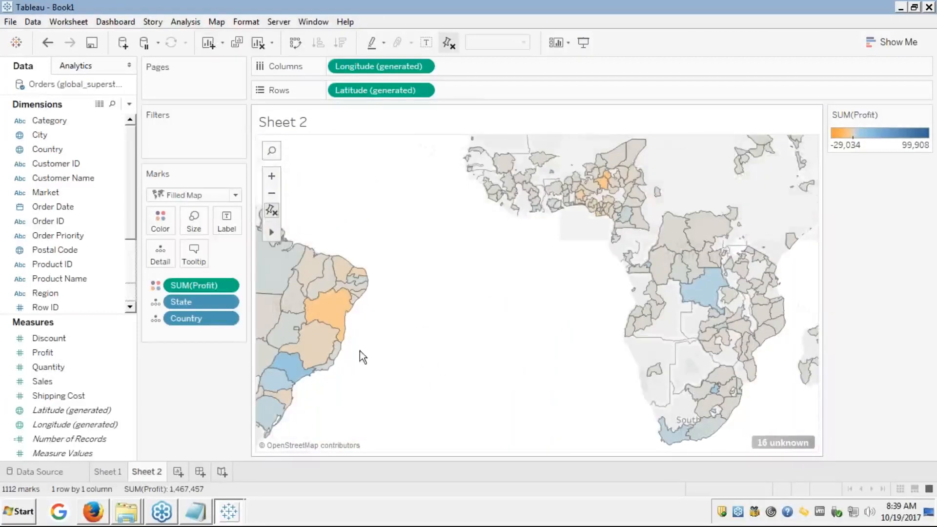
left_click_drag(575, 264, 257, 351)
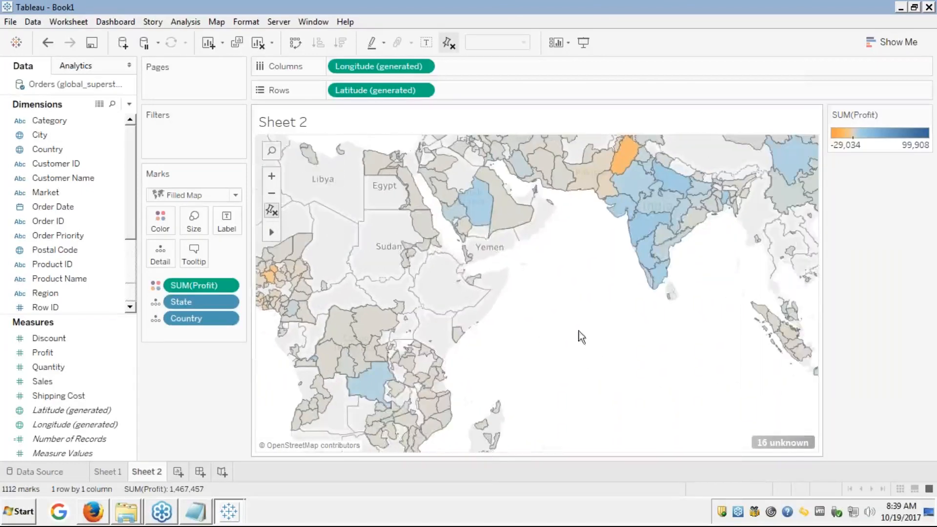
left_click_drag(584, 295, 545, 346)
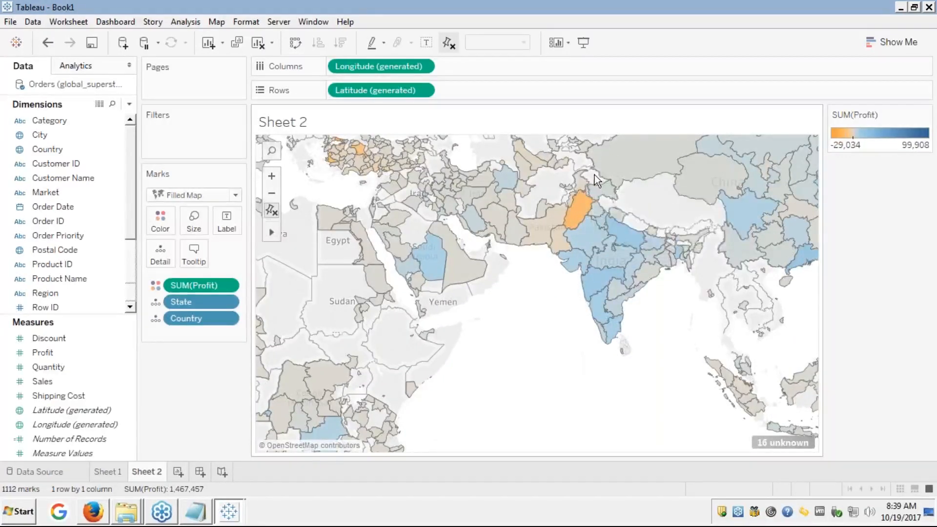
mouse_move(603, 195)
mouse_move(598, 269)
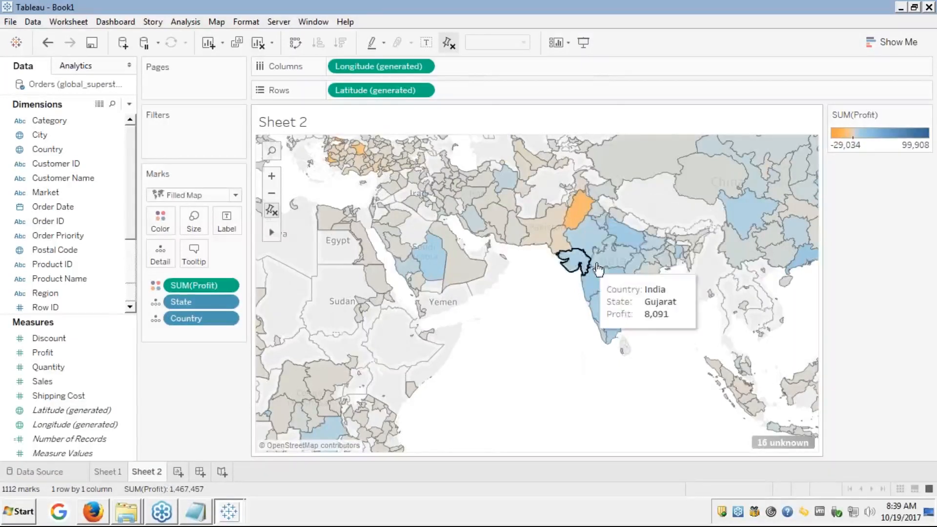
mouse_move(579, 203)
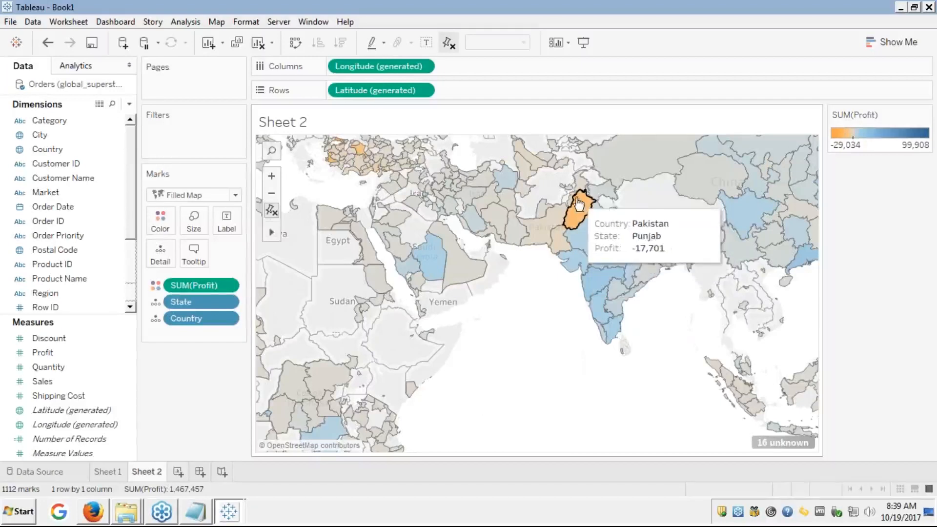
mouse_move(625, 295)
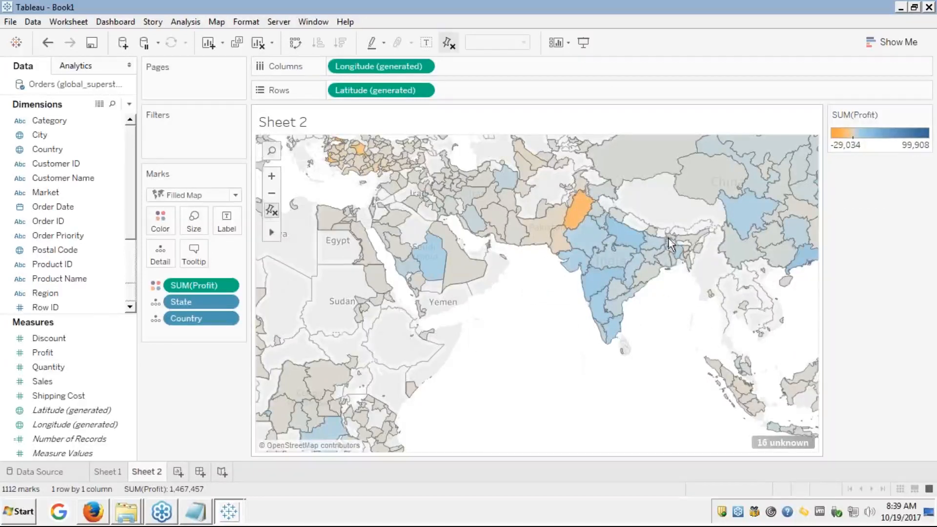
Step: Select the loss-making states Punjab in Pakistan, Ankara in Turkey and Kano in Nigeria together on the map
left_click_drag(554, 345, 559, 344)
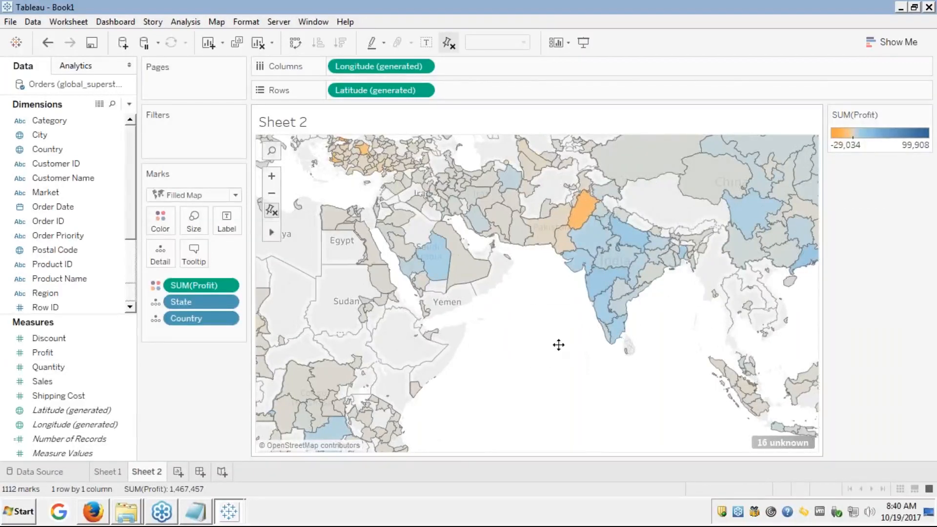
left_click_drag(559, 343, 592, 423)
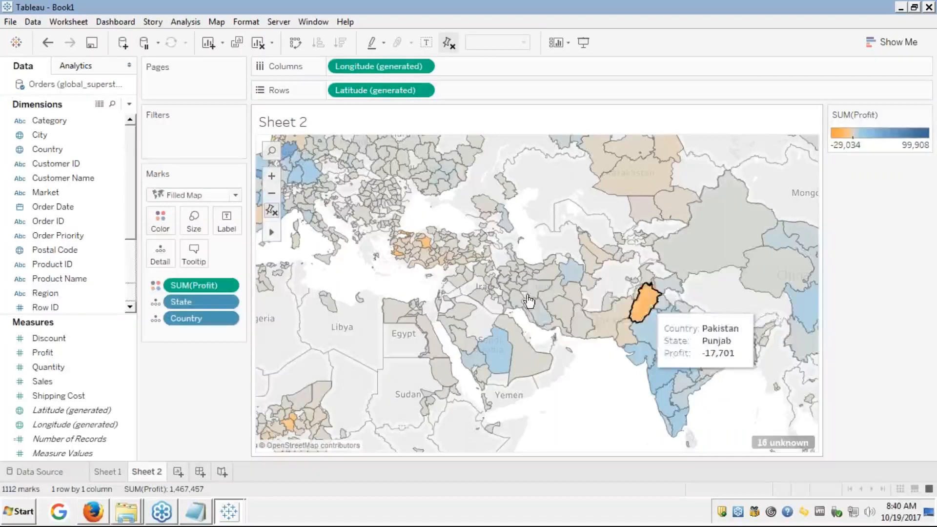
left_click(648, 301)
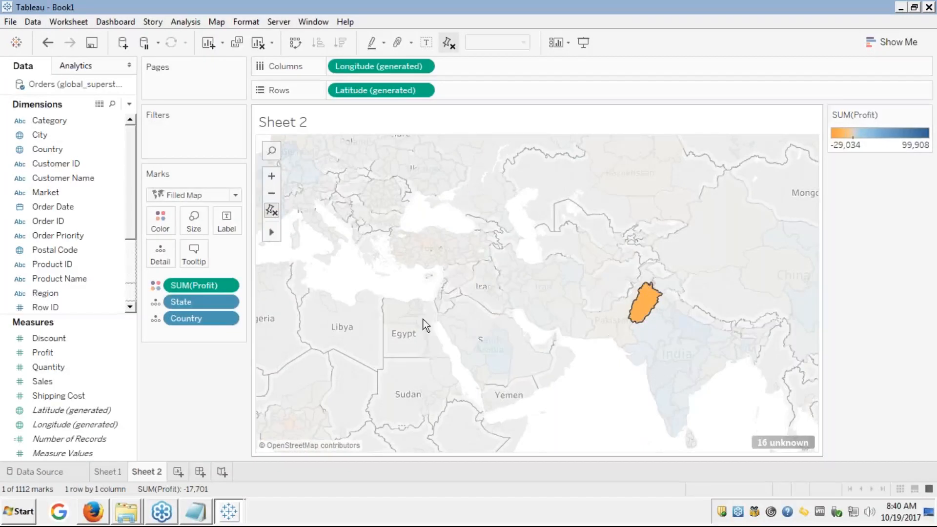
left_click(426, 247, "ctrl")
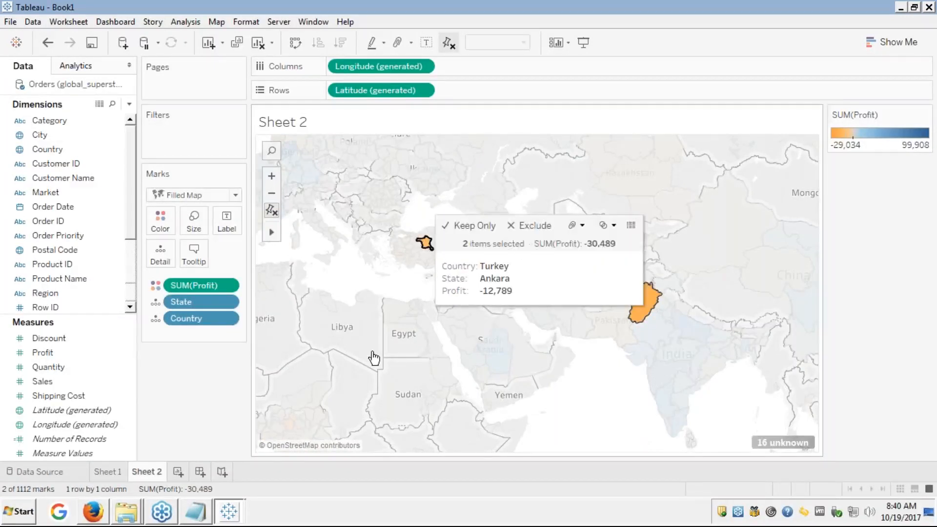
left_click_drag(624, 393, 649, 299)
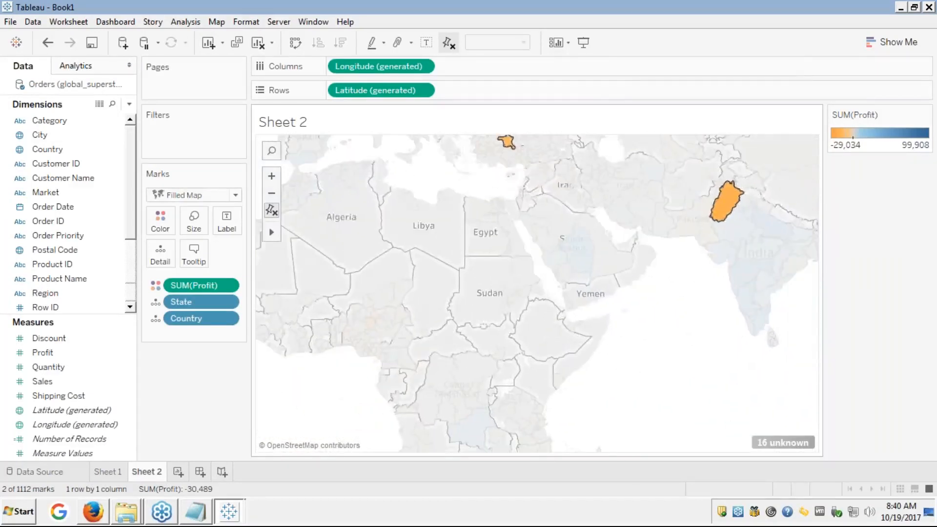
left_click(369, 324, "ctrl")
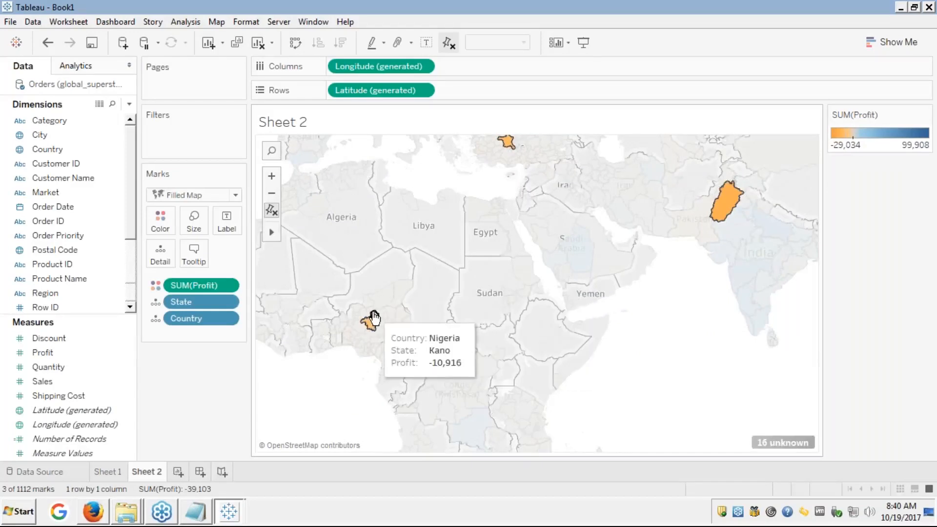
Step: Add Kaduna in Nigeria to the selected loss-making states and group all of them by State and Country
left_click(370, 318, "ctrl")
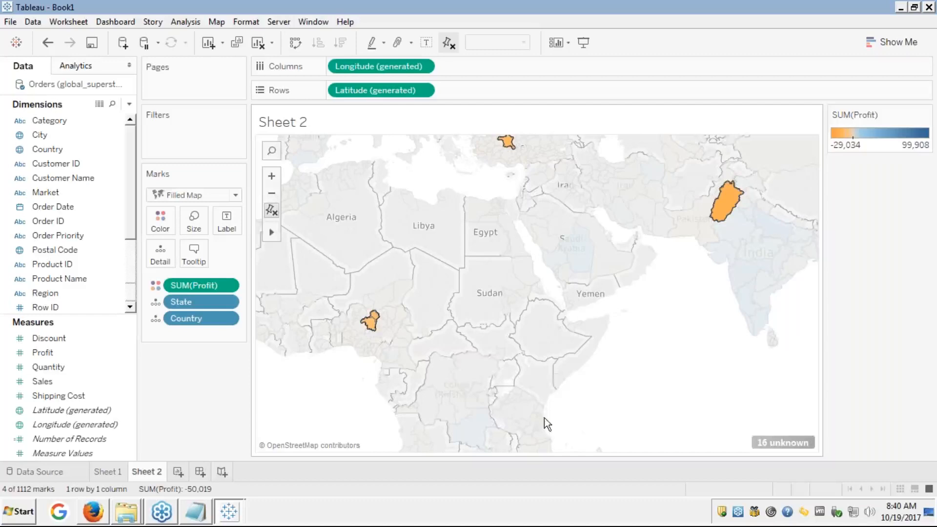
mouse_move(726, 212)
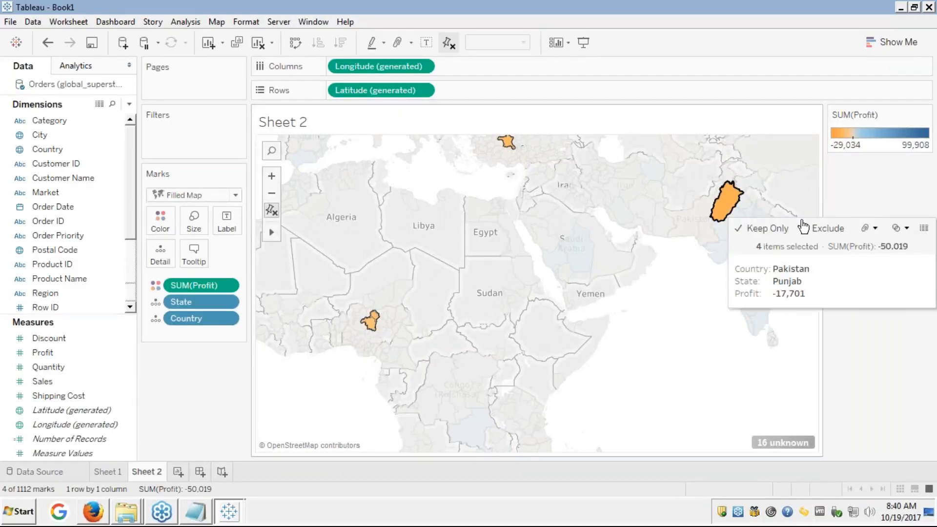
left_click(871, 227)
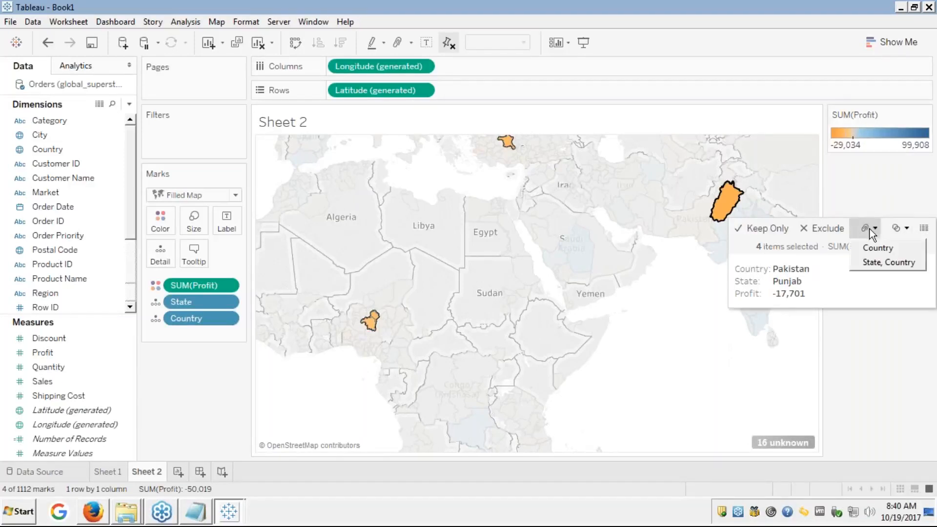
left_click(869, 261)
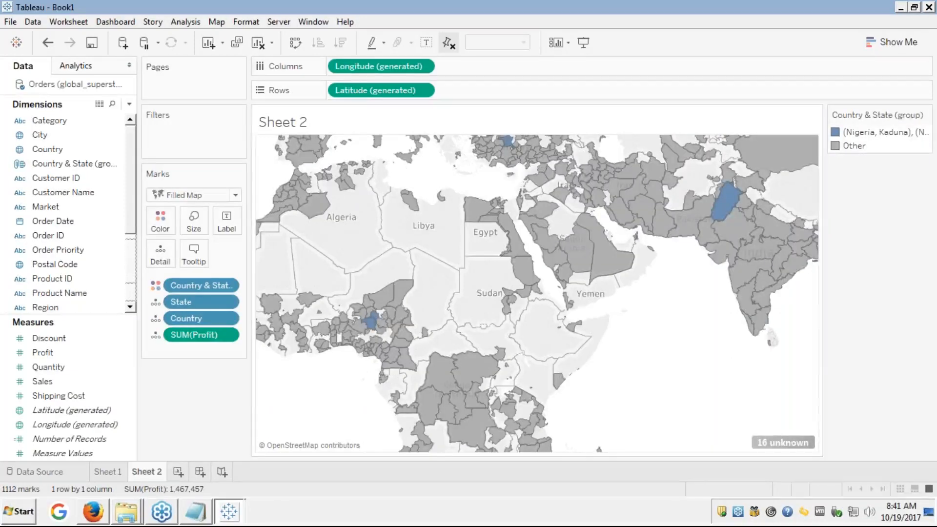
Step: Highlight the grouped states and the Other states in turn on the map, and clear the highlight
left_click(872, 131)
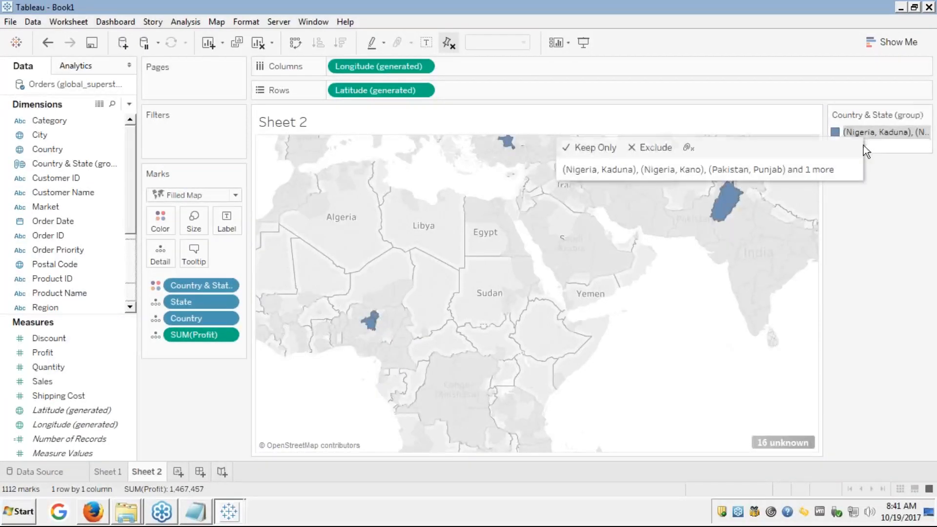
left_click(876, 148)
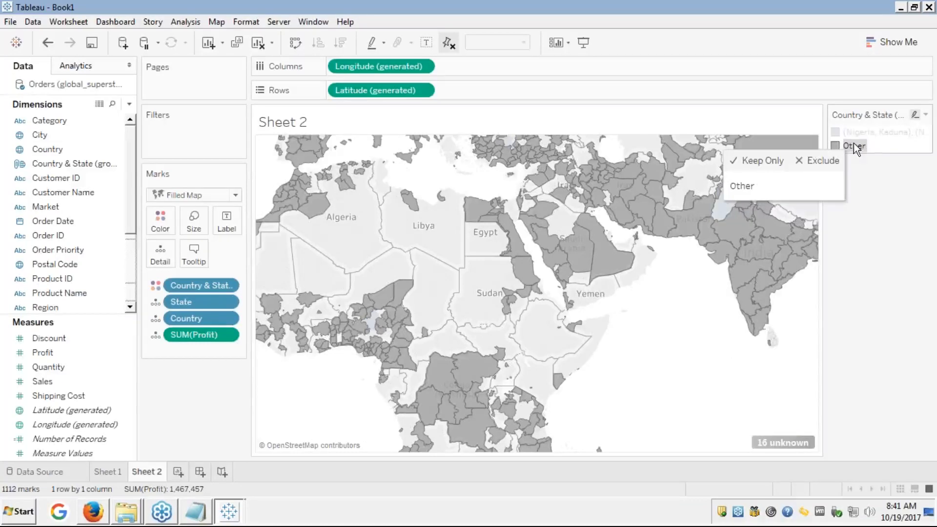
left_click(864, 134)
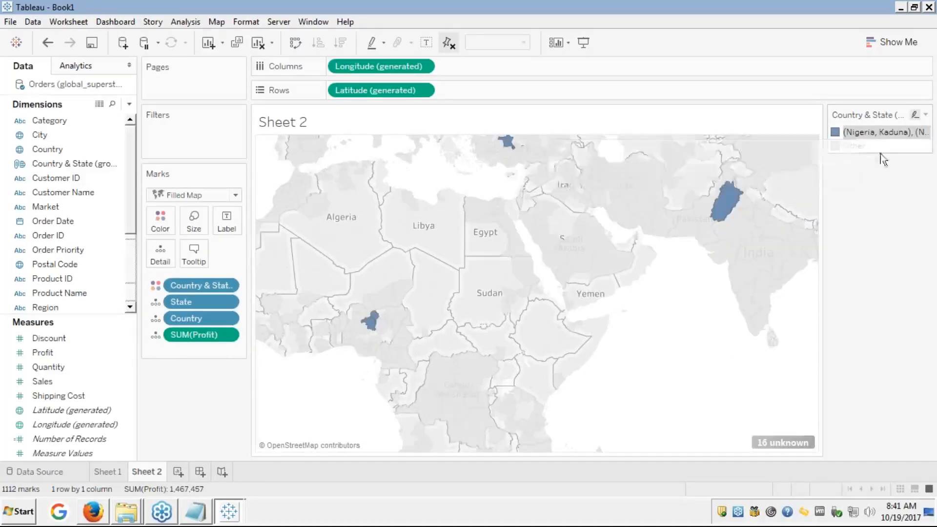
left_click(701, 288)
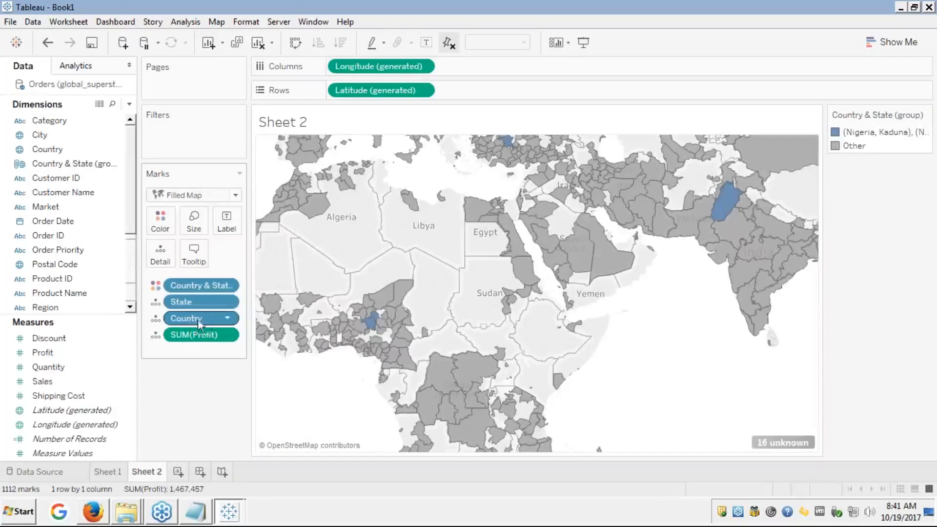
Step: Remove the Country & State group from the map's marks and color the states by Profit again
left_click_drag(215, 286, 91, 310)
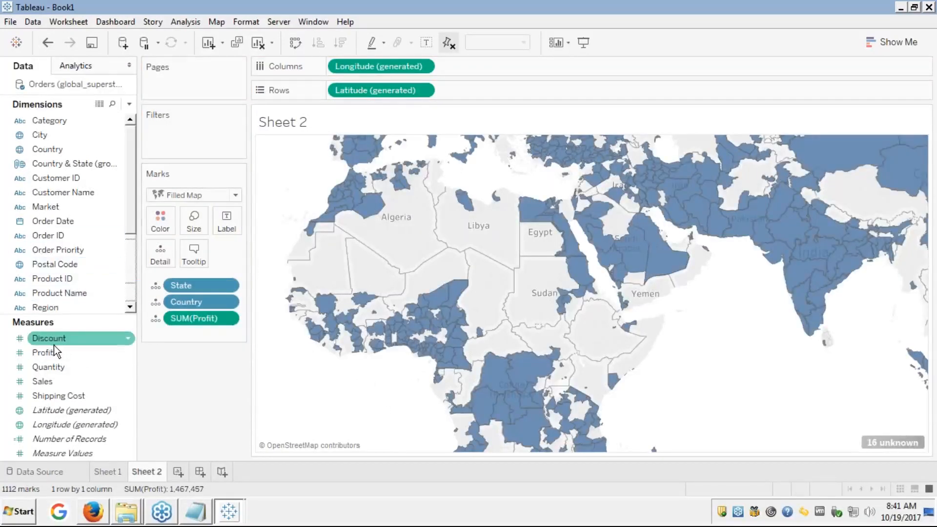
left_click_drag(54, 348, 161, 224)
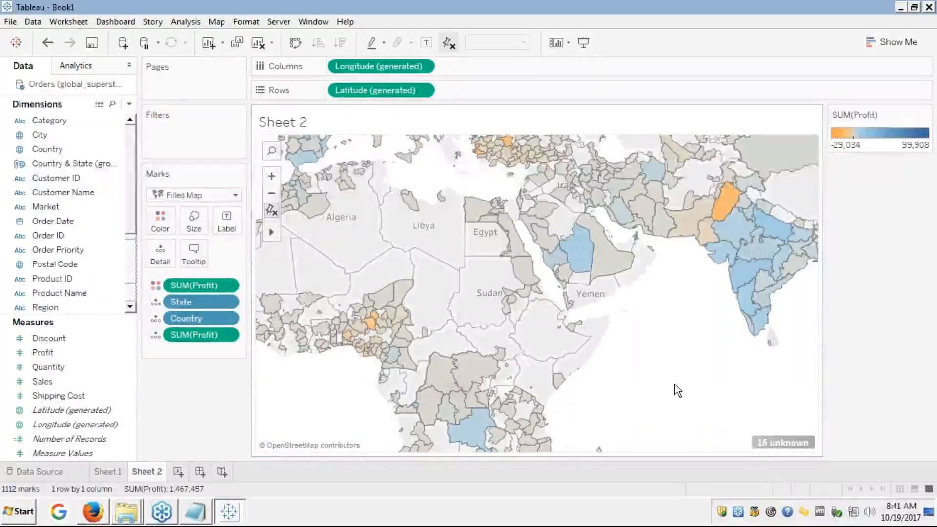
Step: Select the East African states around Kenya, Mozambique and Madagascar and group them by State and Country
left_click_drag(615, 392, 586, 213)
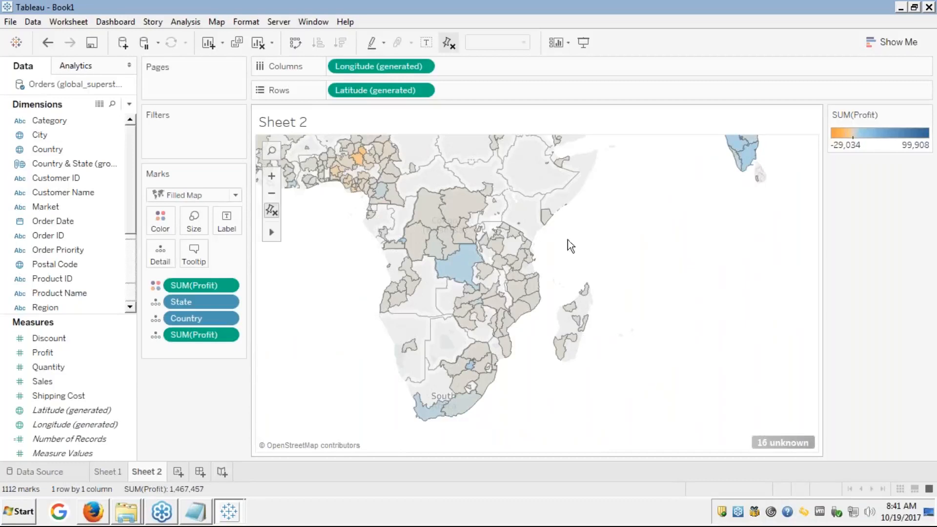
mouse_move(269, 229)
mouse_move(578, 202)
left_mouse_down()
mouse_move(521, 238)
mouse_move(493, 289)
mouse_move(519, 327)
mouse_move(592, 352)
mouse_move(632, 298)
mouse_move(633, 263)
mouse_move(606, 196)
mouse_move(578, 173)
mouse_move(551, 176)
mouse_move(561, 156)
mouse_move(555, 138)
mouse_move(538, 221)
mouse_move(515, 233)
left_mouse_up()
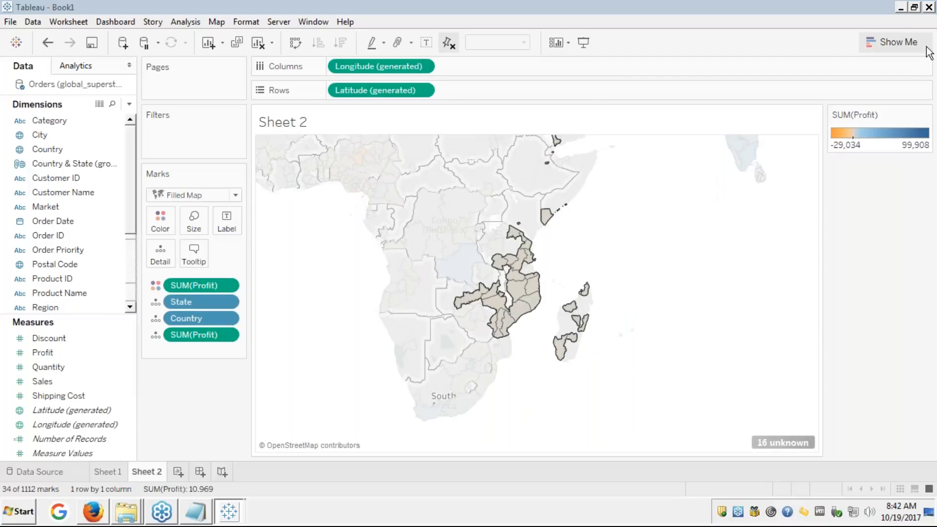
mouse_move(519, 311)
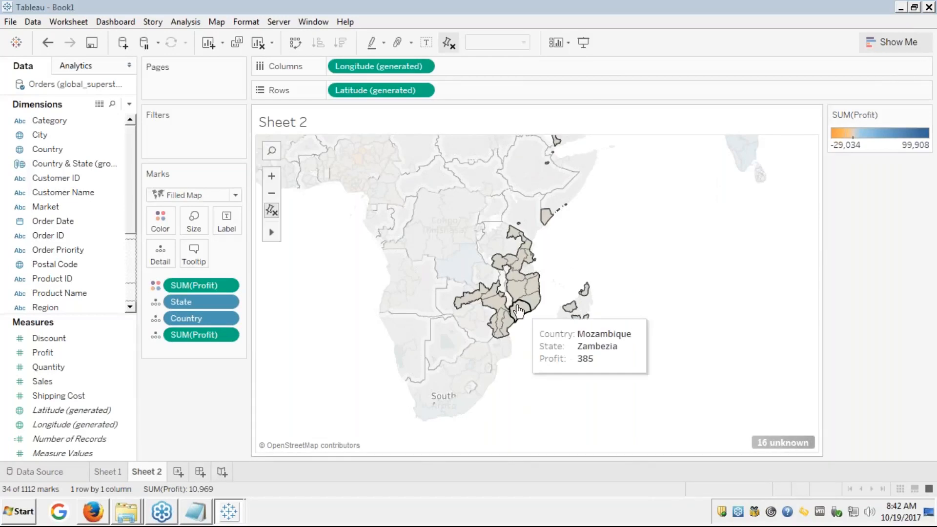
mouse_move(525, 294)
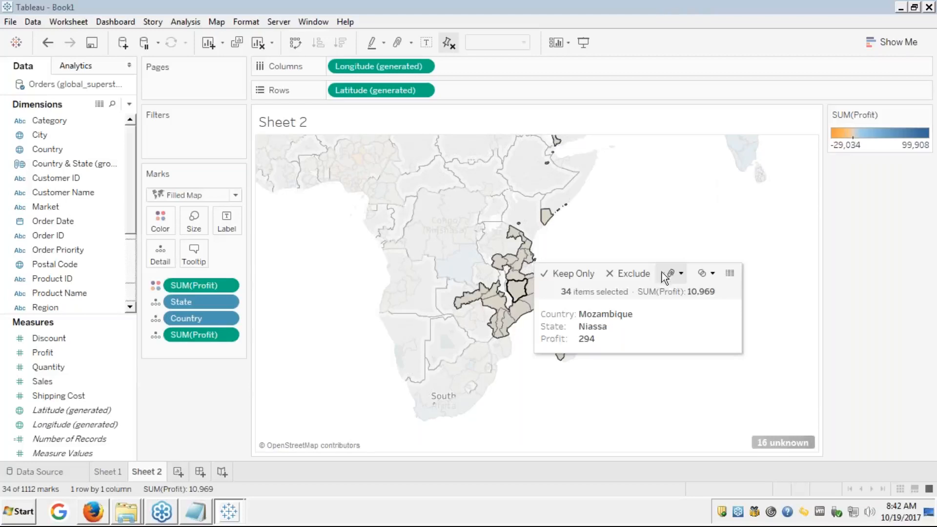
left_click(676, 276)
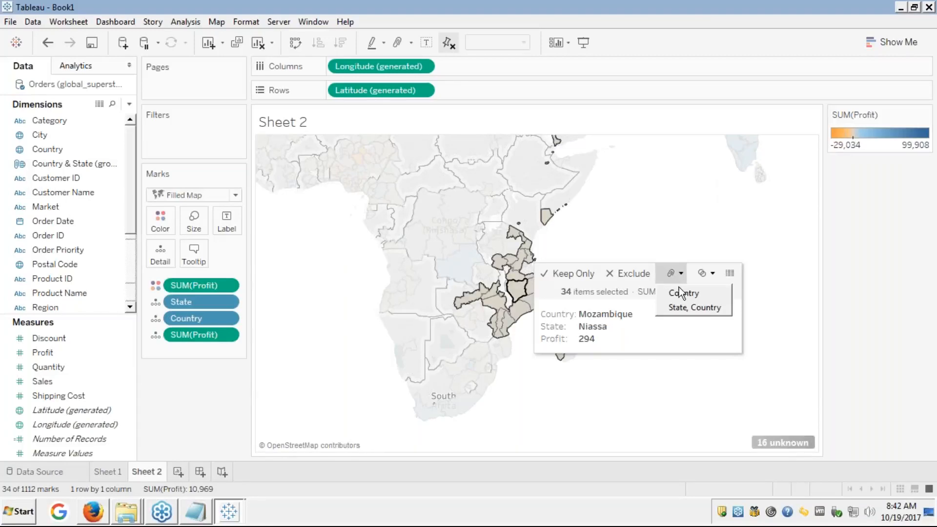
left_click(679, 307)
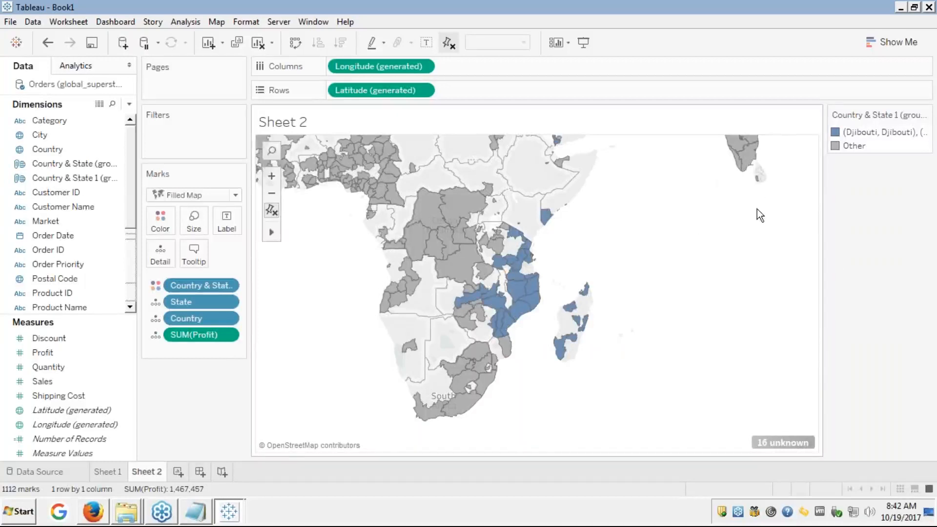
Step: Highlight the new East African group on the map, followed by the remaining Other states
left_click(871, 133)
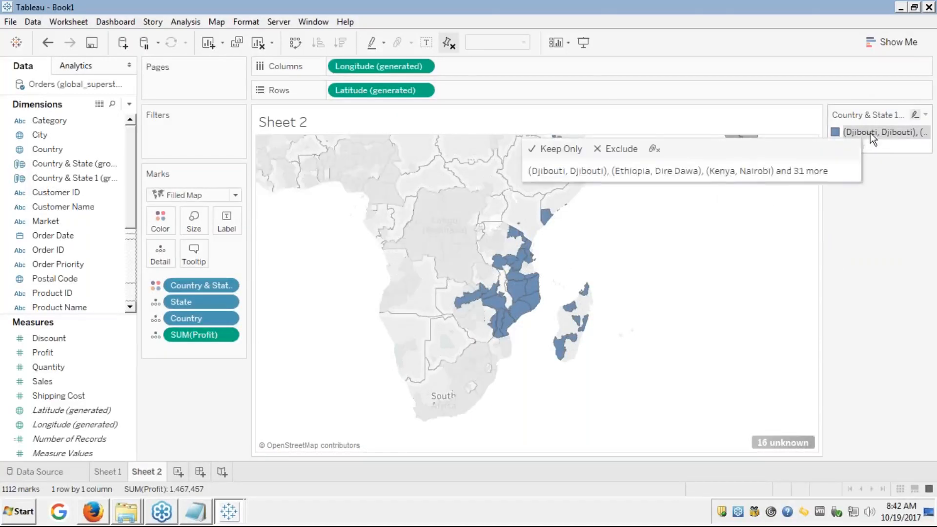
left_click(868, 145)
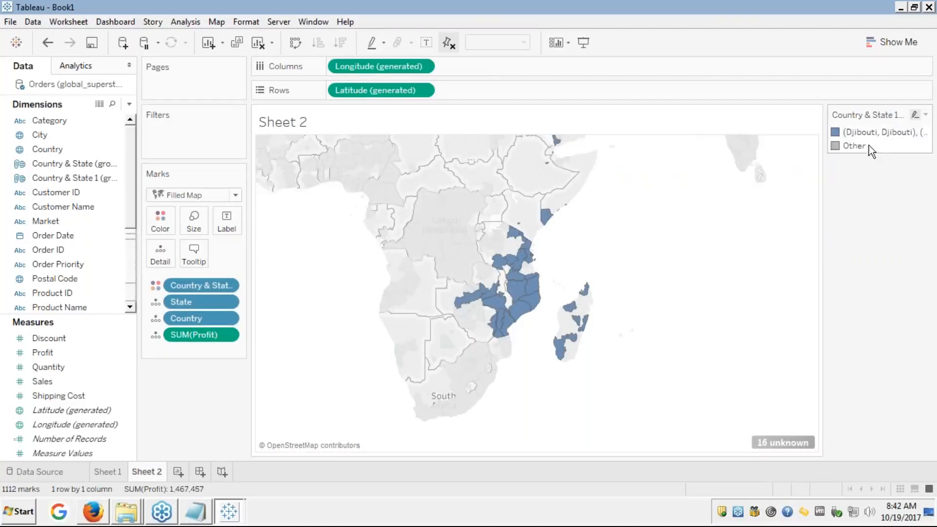
left_click(857, 145)
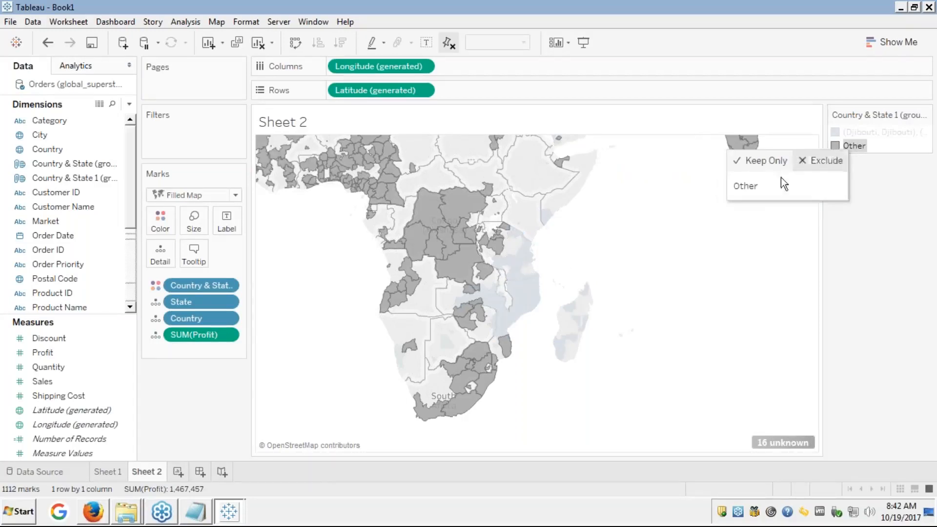
Step: Switch to Firefox and show the "Polygon Map - Custom Territory" slide of the Module 6 presentation in full screen
mouse_move(96, 512)
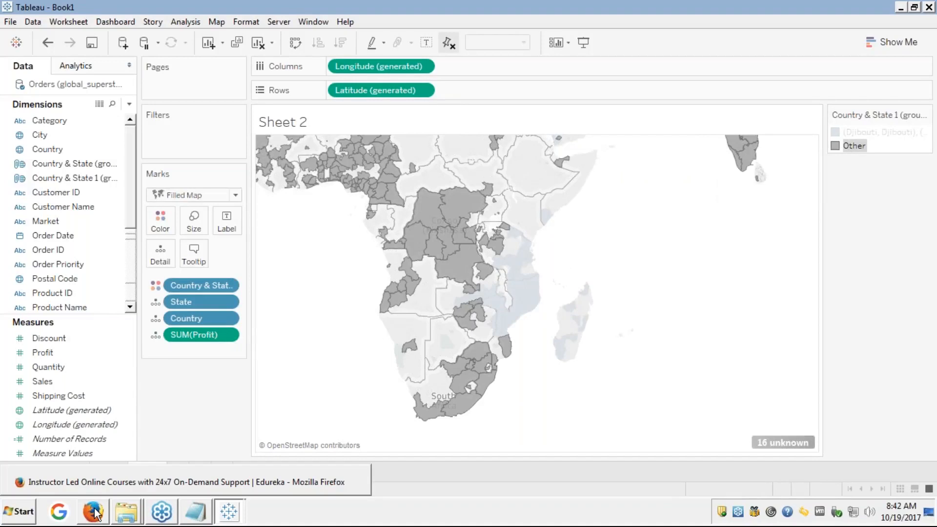
left_click(104, 484)
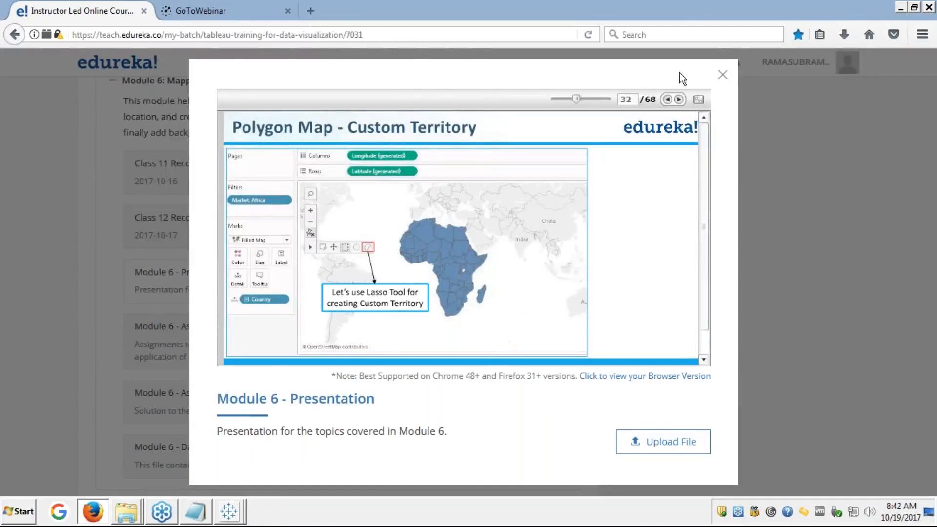
left_click(699, 100)
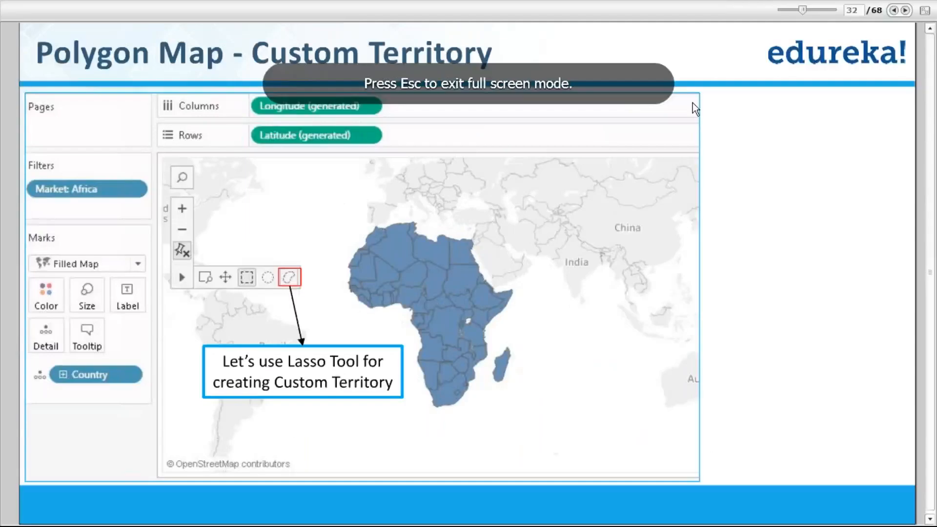
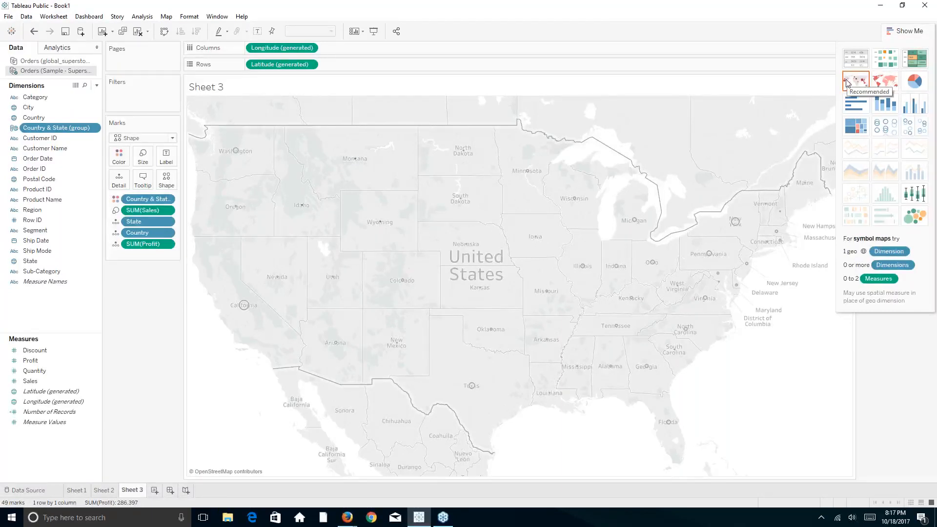
Step: Change the Sheet 3 symbol map of the United States to a filled map
left_click(885, 86)
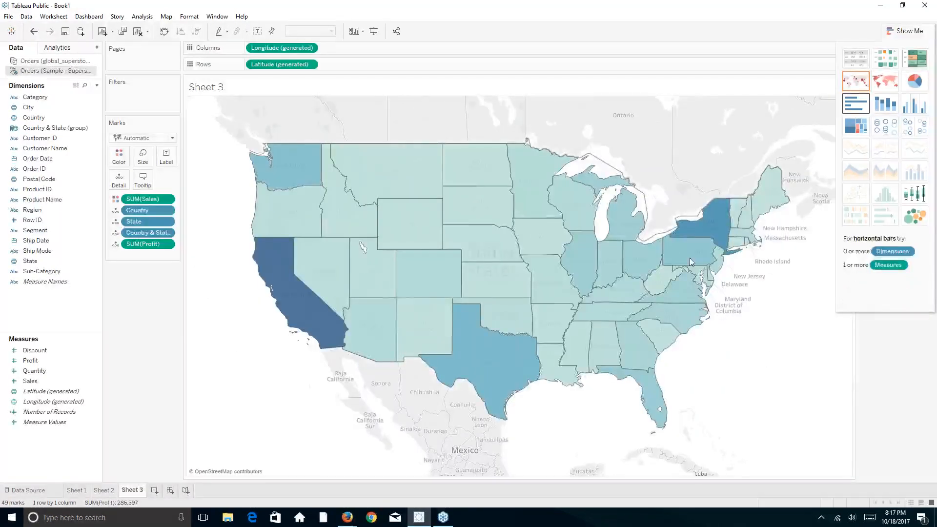
mouse_move(429, 359)
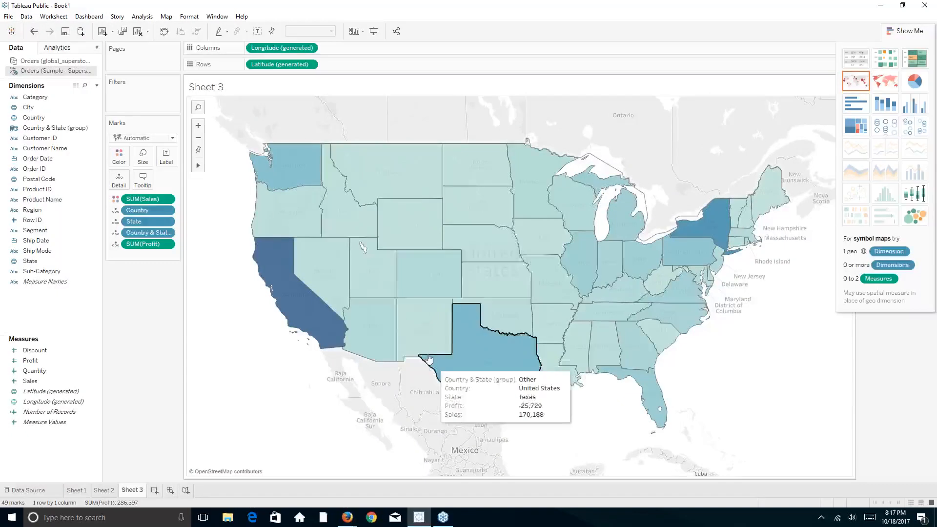
mouse_move(355, 189)
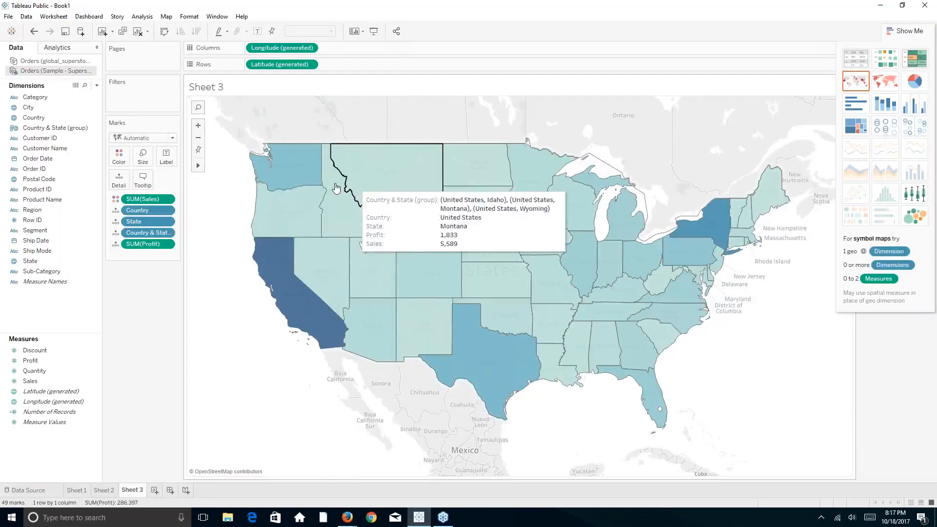
Step: Lasso Nevada, Utah, Colorado, Arizona and New Mexico on the map and group these five states
mouse_move(207, 168)
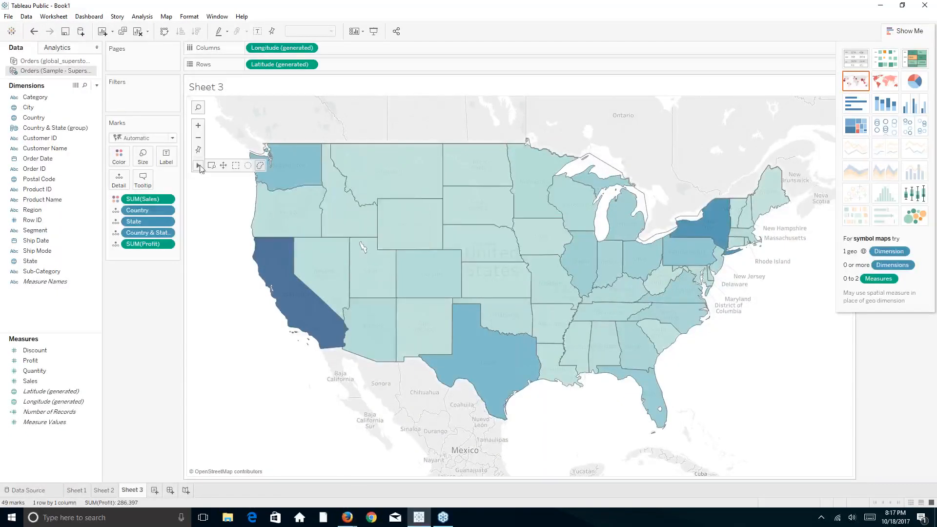
mouse_move(264, 169)
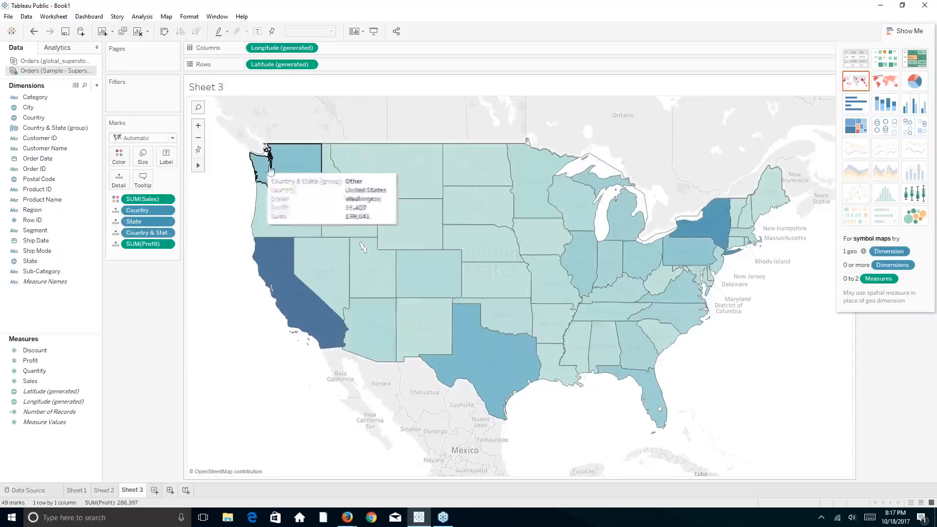
mouse_move(340, 275)
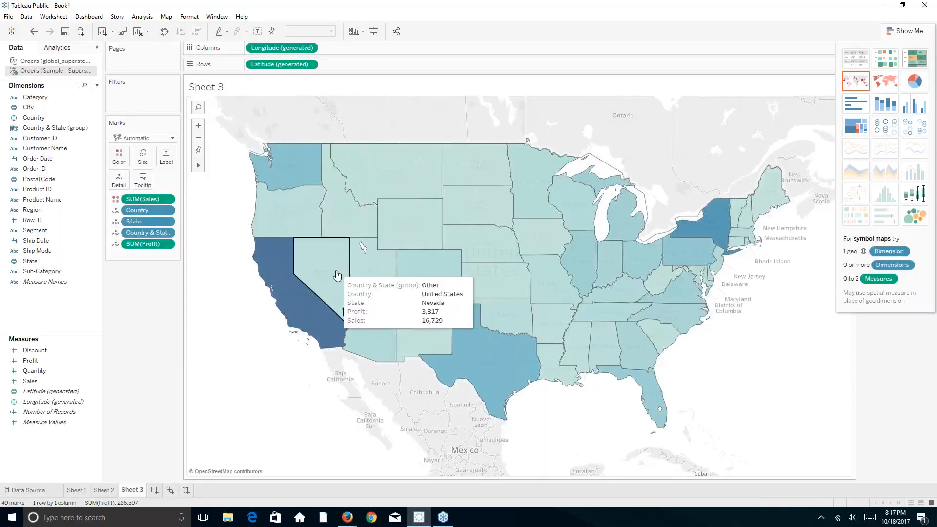
mouse_move(337, 273)
left_mouse_down()
mouse_move(366, 266)
mouse_move(400, 332)
mouse_move(437, 339)
mouse_move(384, 341)
mouse_move(361, 308)
left_mouse_up()
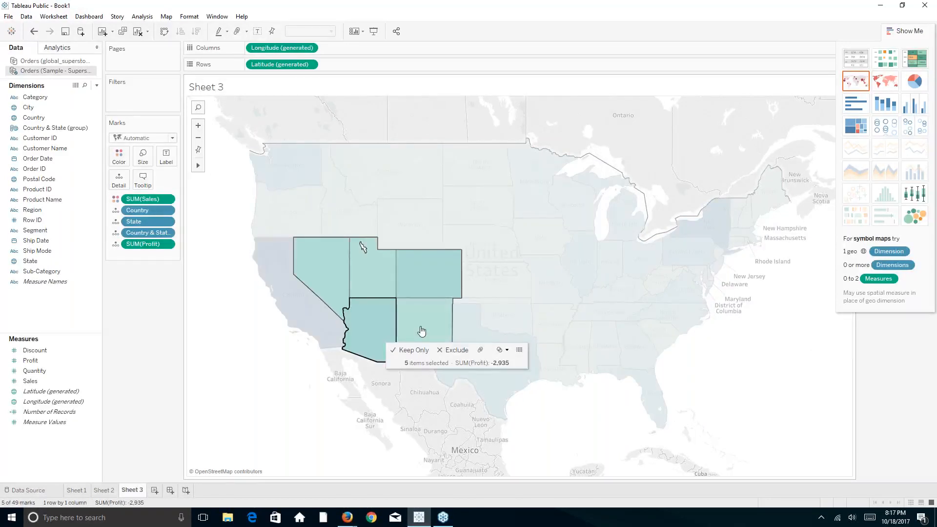
mouse_move(423, 330)
mouse_move(396, 319)
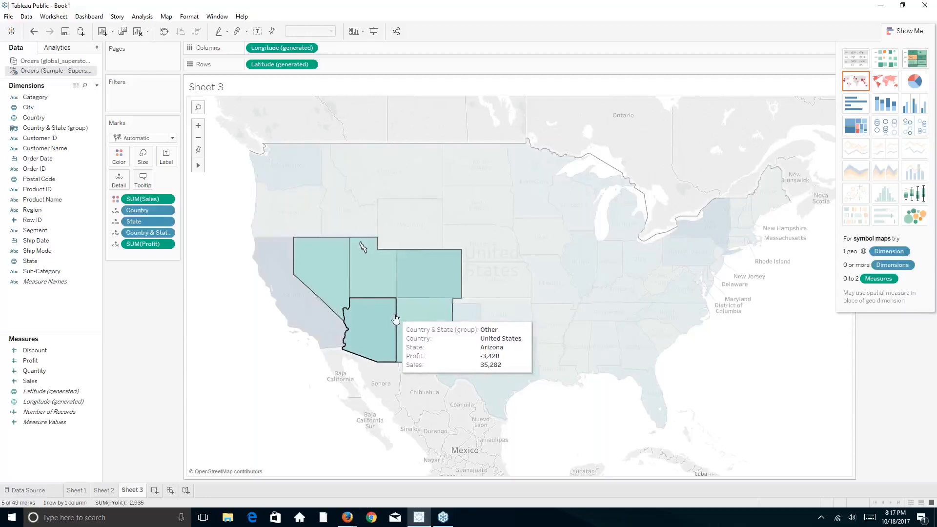
mouse_move(489, 320)
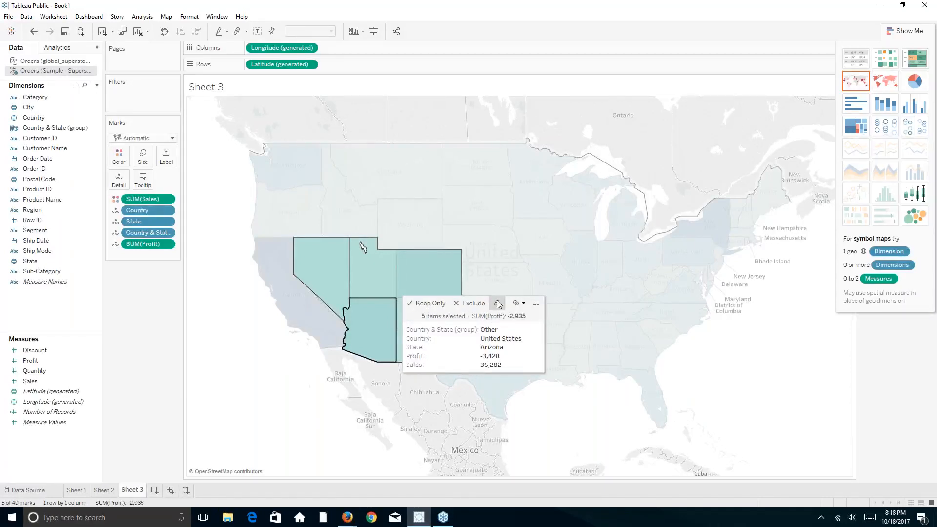
left_click(498, 304)
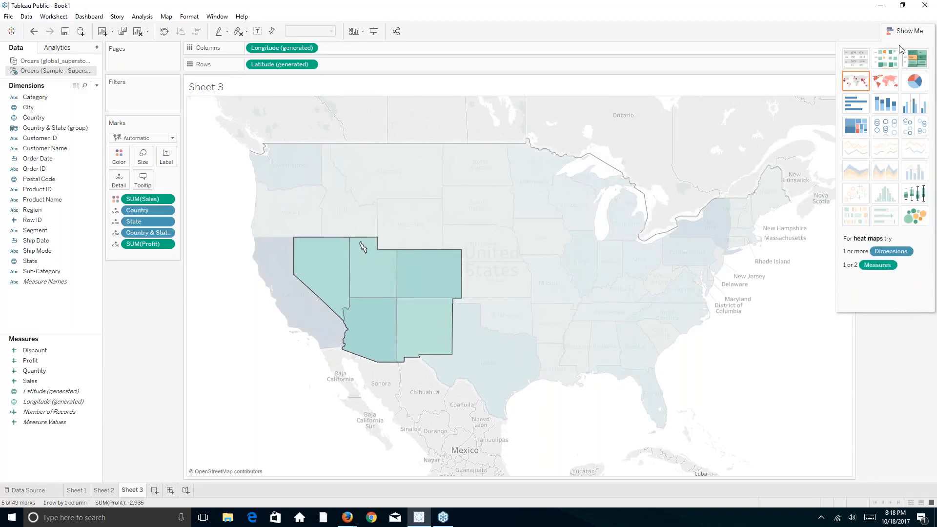
Step: Inspect Utah's Country & State group membership, Profit and Sales on the map
left_click(905, 30)
left_click(901, 32)
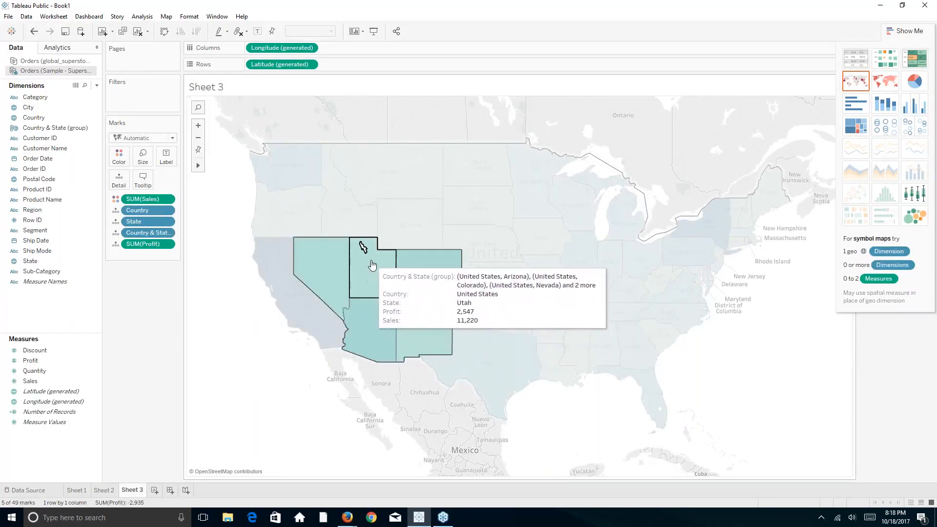
mouse_move(374, 266)
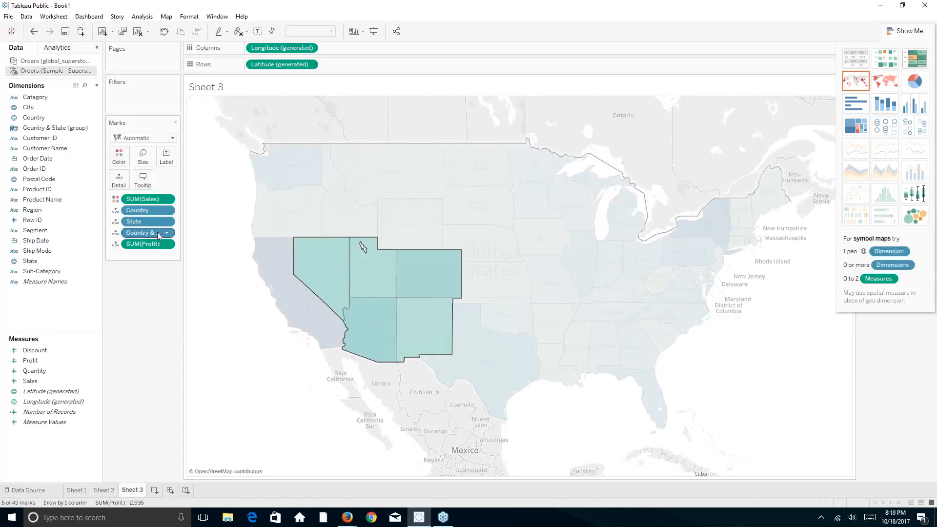
Step: Color the states on the Sheet 3 map by the Country & State group instead of by Sales
left_click_drag(145, 232, 145, 218)
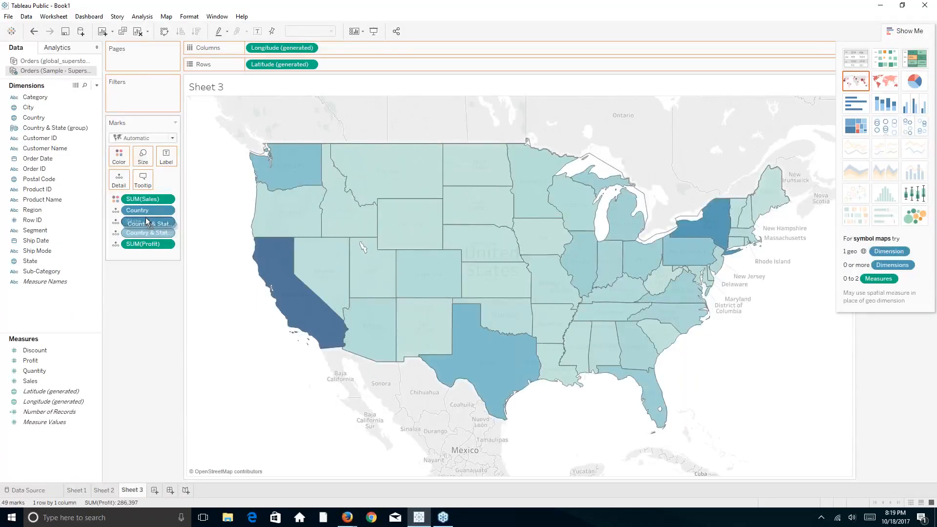
left_click_drag(145, 218, 120, 157)
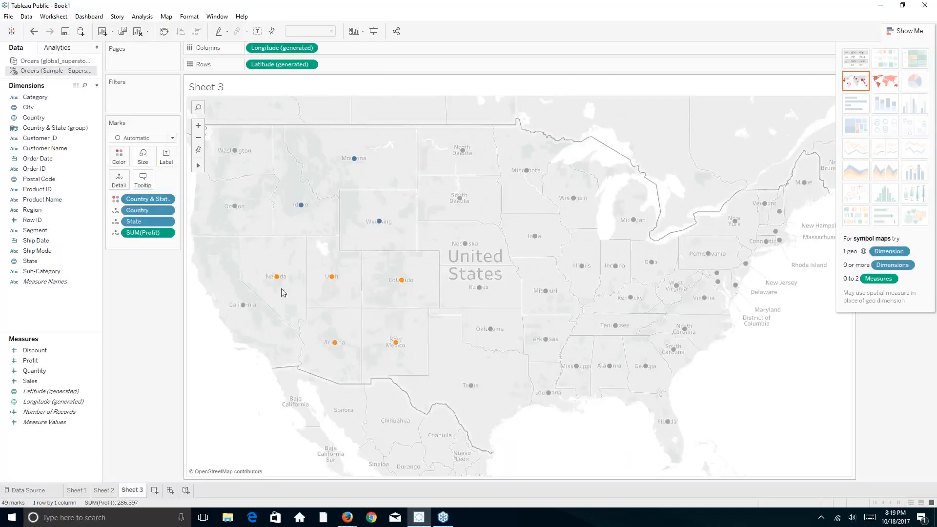
mouse_move(275, 278)
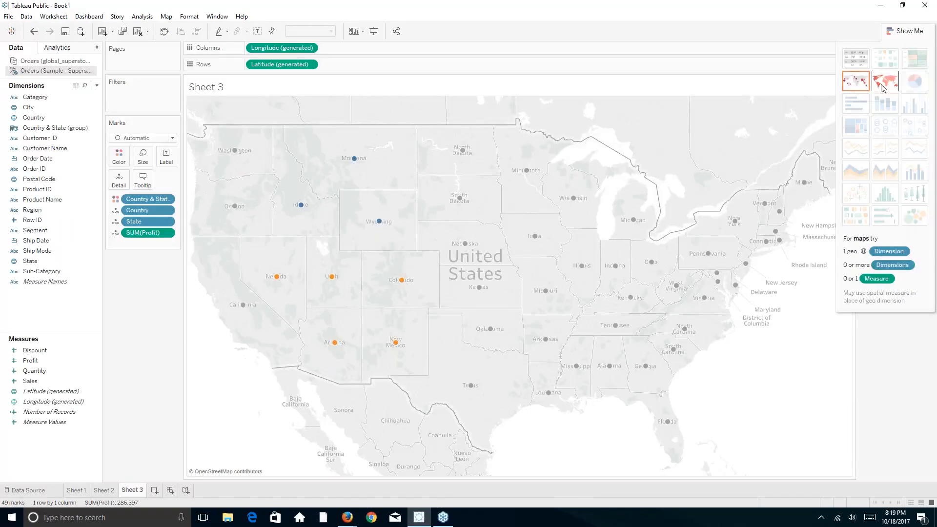
Step: Convert the Sheet 3 symbol map to a filled map and color its states by the Country & State group
left_click(854, 84)
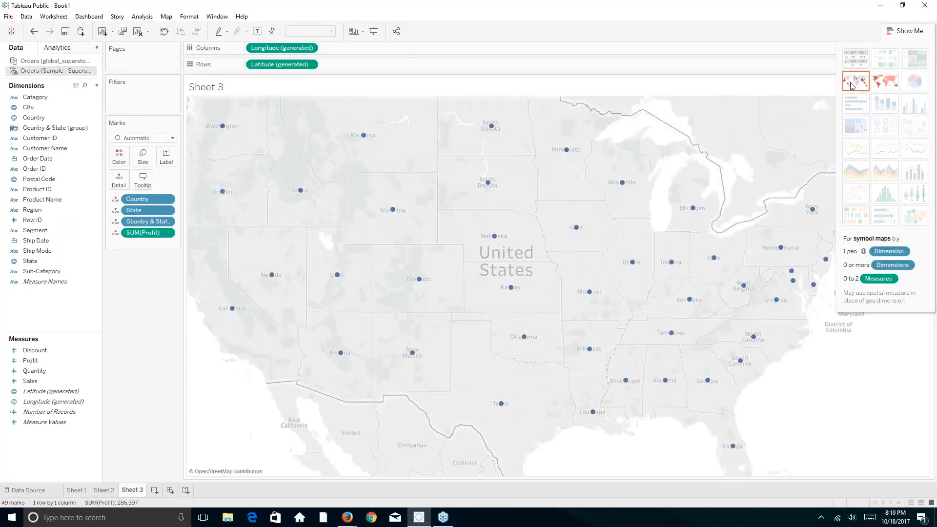
left_click(875, 84)
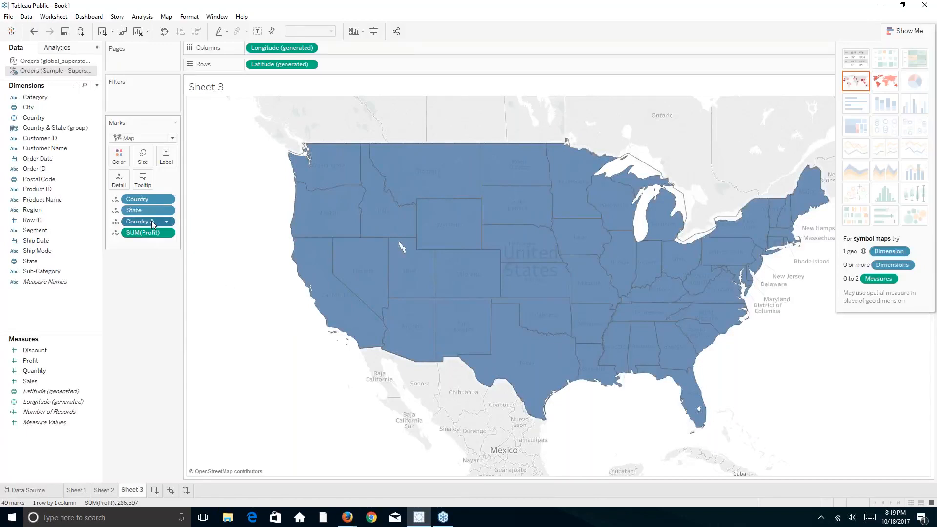
left_click_drag(153, 223, 128, 159)
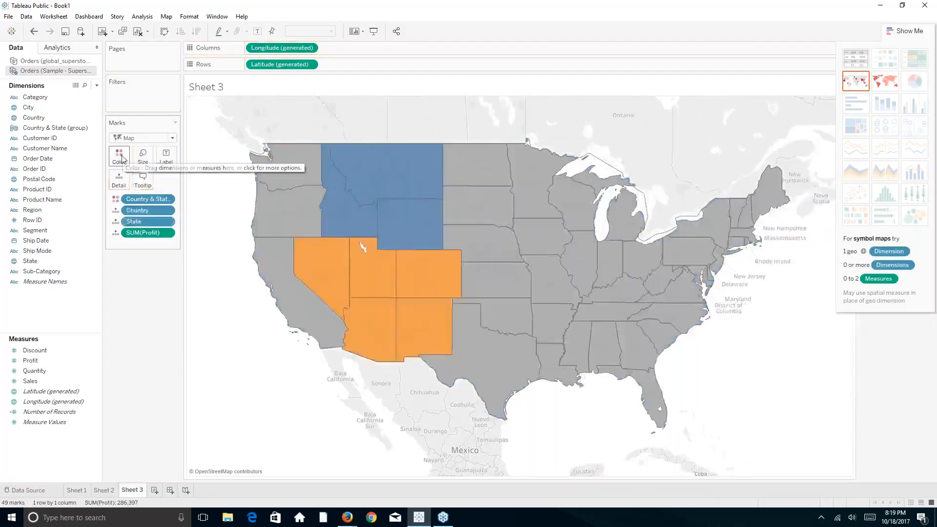
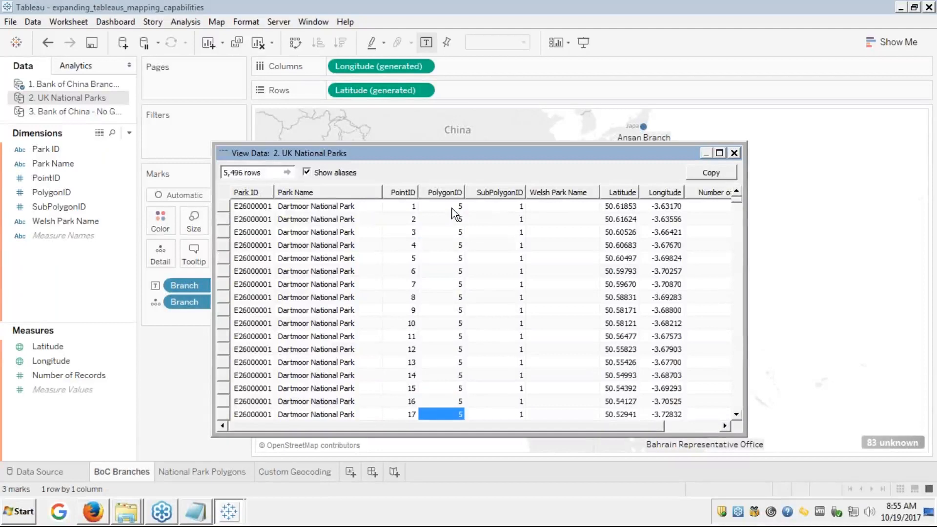
Step: Examine the Dartmoor National Park point records in the UK National Parks data, continuing into the Exmoor National Park rows
key("Down")
key("Down")
key("Down")
key("Down")
key("Down")
key("Down")
key("Down")
key("Down")
key("Down")
key("Down")
key("Down")
key("Down")
key("Down")
key("Down")
key("Down")
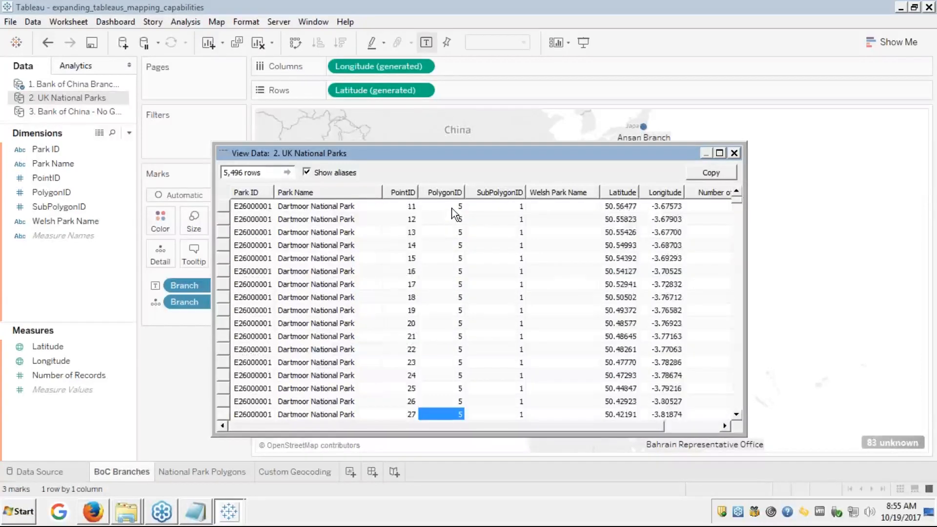
key("Down")
key("Down")
key("Down")
key("Down")
key("Down")
key("Down")
key("Down")
key("Down")
key("Down")
key("Down")
key("Down")
key("Down")
key("Down")
key("Down")
key("Down")
key("Down")
key("Down")
key("Down")
key("Down")
key("Down")
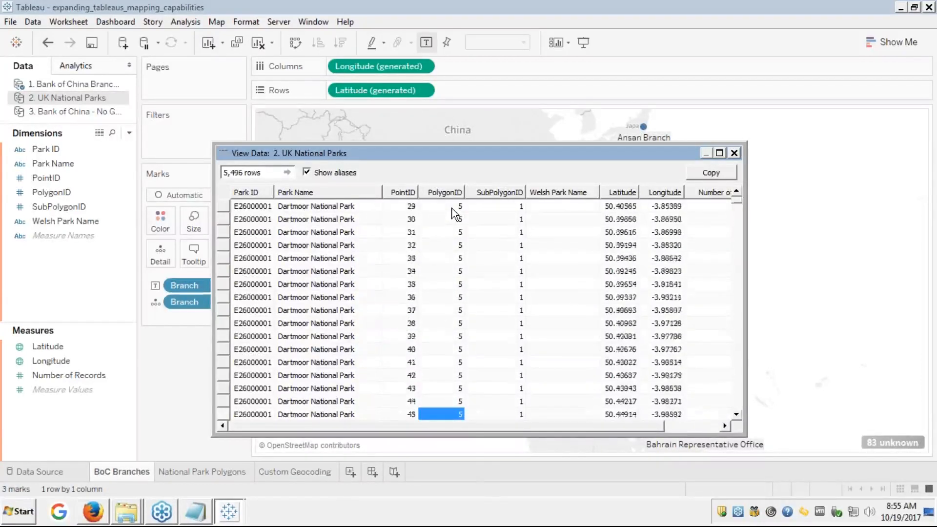
key("Down")
key("Down")
key("Down")
key("Down")
key("Down")
key("Down")
key("Down")
key("Down")
key("Down")
key("Down")
key("Down")
key("Down")
key("Down")
key("Down")
key("Down")
key("Down")
key("Down")
key("Down")
key("Down")
key("Down")
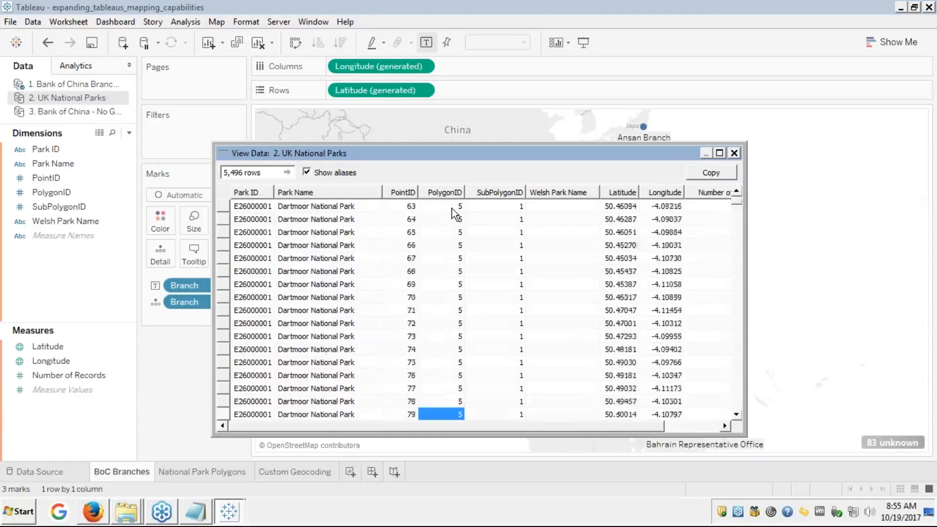
key("Down")
key("Down")
key("Down")
key("Down")
key("Down")
key("Down")
key("Down")
key("Down")
key("Down")
key("Down")
key("Down")
key("Down")
key("Down")
key("Down")
key("Down")
key("Down")
key("Down")
key("Down")
key("Down")
key("Down")
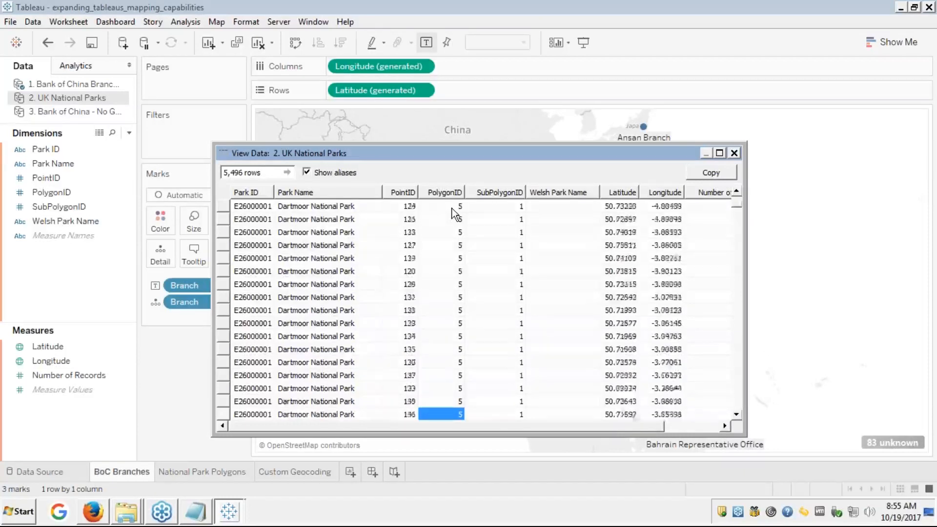
key("Down")
key("Down")
key("Down")
key("Down")
key("Down")
key("Down")
key("Down")
key("Down")
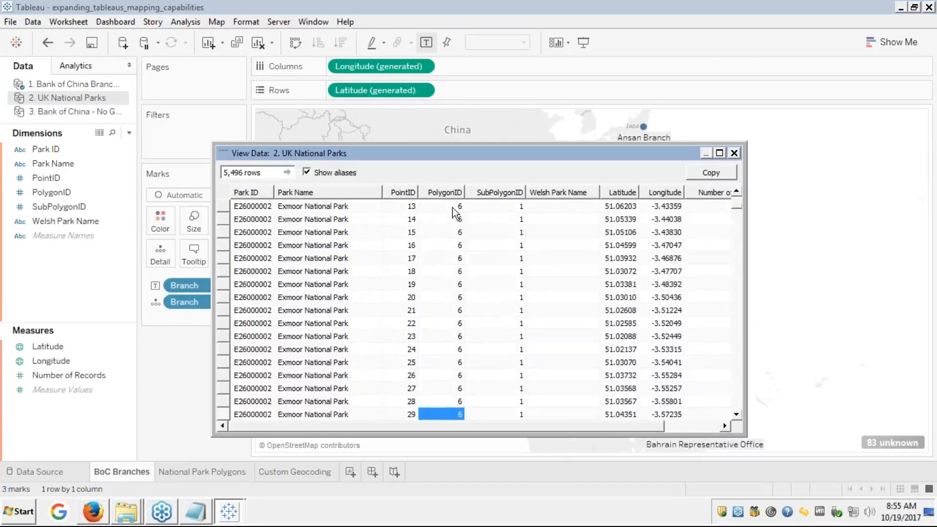
Step: Go back to the boundary between the Dartmoor and Exmoor records and compare their PointID and PolygonID values
left_click(458, 207)
key("Up")
key("Up")
key("Up")
key("Up")
key("Up")
key("Up")
key("Up")
key("Up")
key("Up")
key("Up")
key("Up")
key("Up")
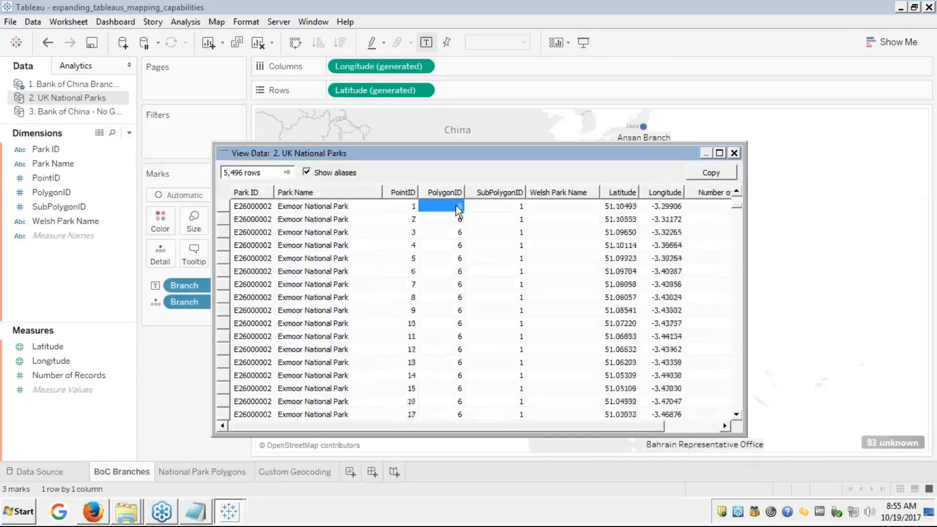
key("Up")
key("Up")
key("Up")
key("Up")
key("Up")
key("Up")
key("Up")
key("Down")
key("Down")
key("Down")
key("Down")
key("Down")
key("Down")
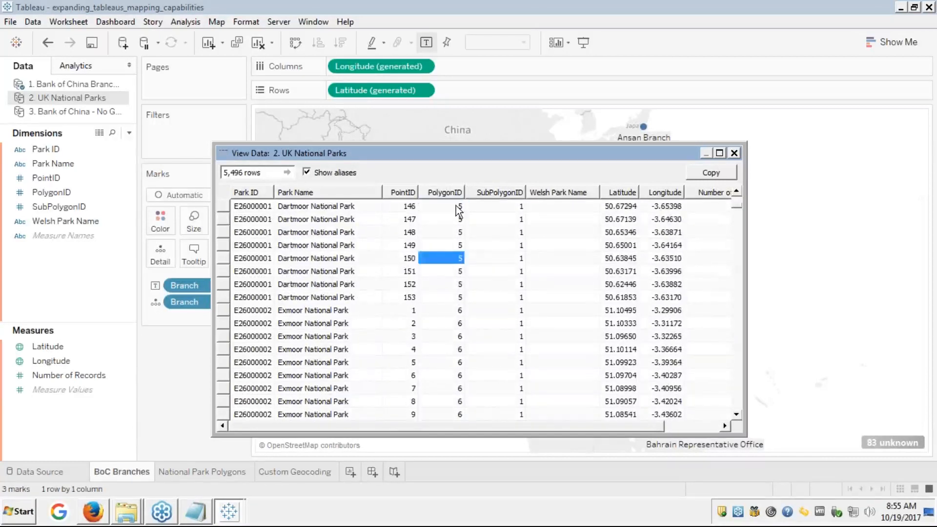
key("Down")
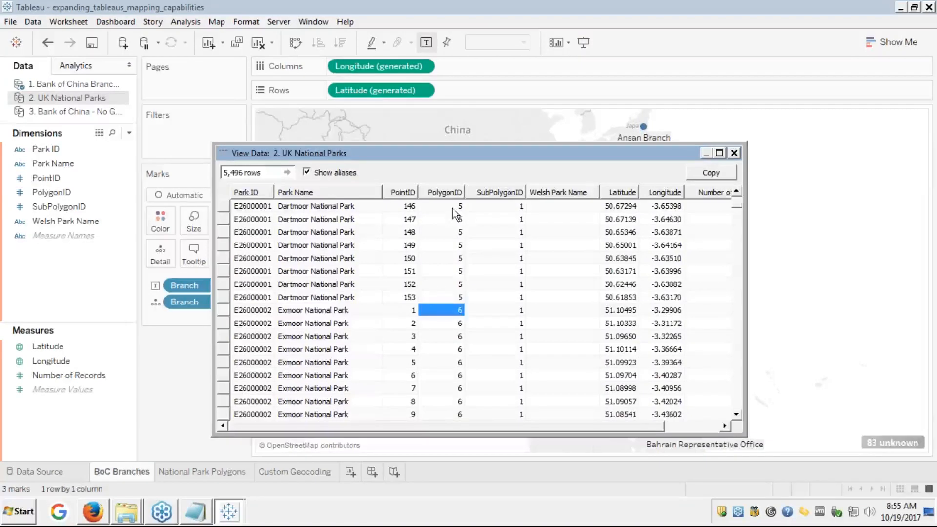
Step: Inspect the park name and PolygonID in the first Exmoor National Park rows
left_click(310, 314)
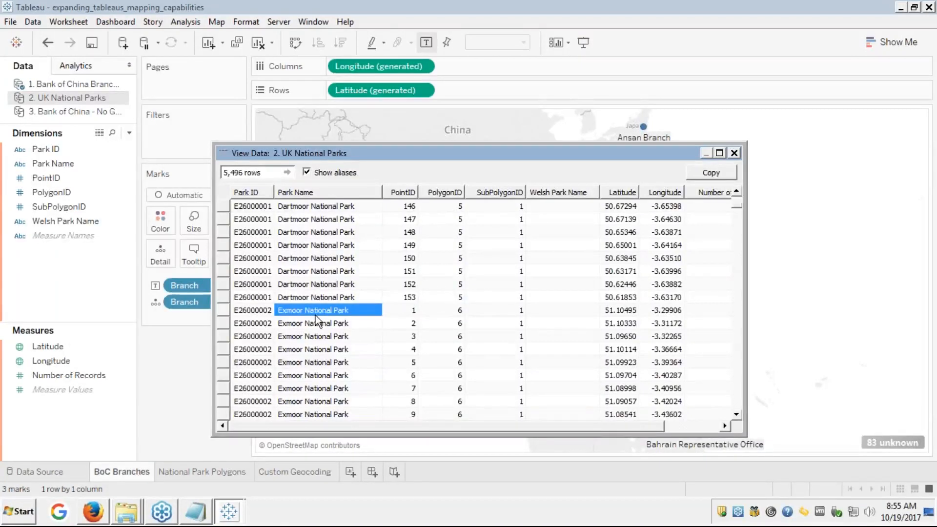
left_click(458, 319)
key("Down")
key("Down")
key("Down")
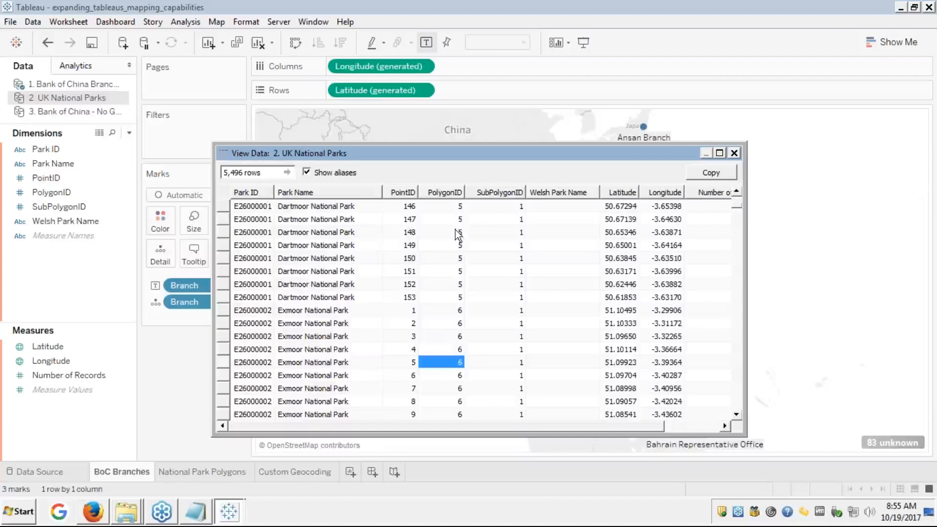
Step: Go back through the PolygonID values of the Dartmoor National Park records to the first row of the data
left_click(457, 210)
key("Up")
key("Up")
key("Up")
key("Up")
key("Up")
key("Up")
key("Up")
key("Up")
key("Up")
key("Up")
key("Up")
key("Up")
key("Up")
key("Up")
key("Up")
key("Up")
key("Up")
key("Up")
key("Up")
key("Up")
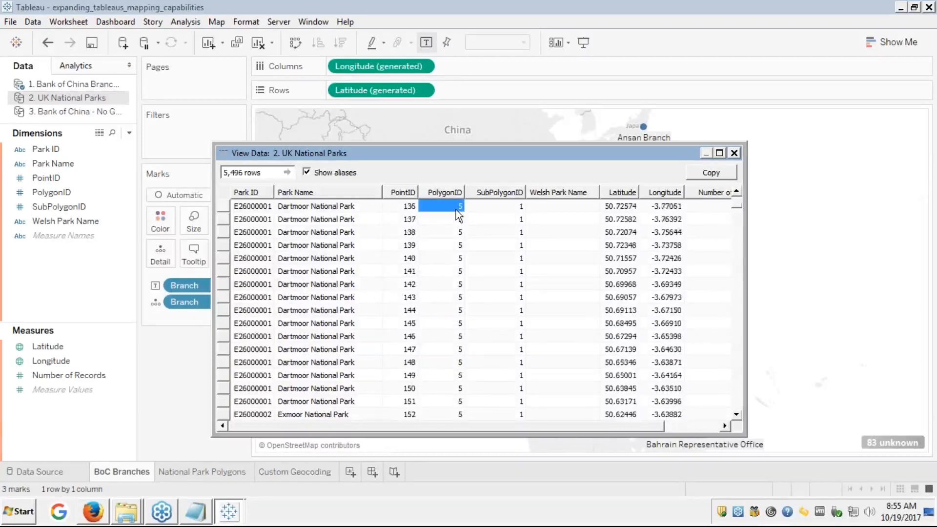
key("Up")
key("Up")
key("Up")
key("Up")
key("Up")
key("Up")
key("Up")
key("Up")
key("Up")
key("Up")
key("Up")
key("Up")
key("Up")
key("Up")
key("Up")
key("Up")
key("Up")
key("Up")
key("Up")
key("Up")
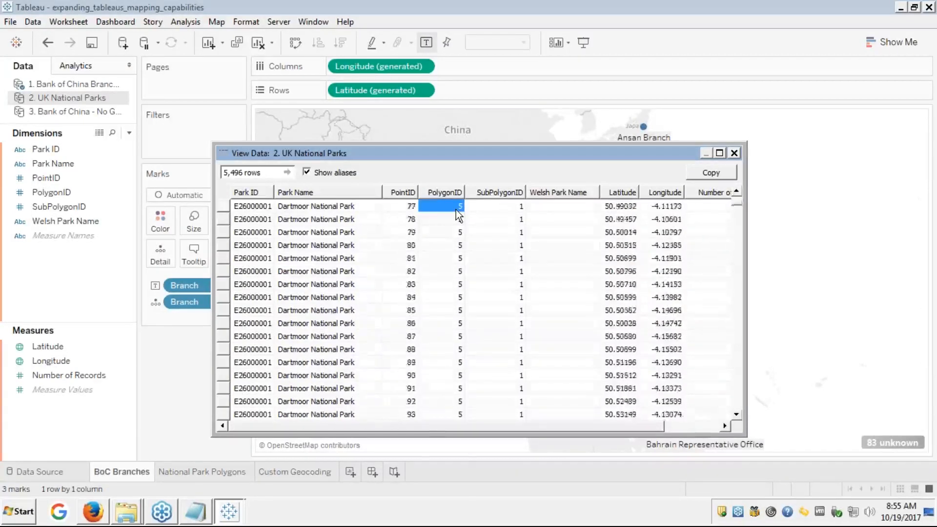
key("Up")
key("Up")
key("Up")
key("Up")
key("Up")
key("Up")
key("Up")
key("Up")
key("Up")
key("Up")
key("Up")
key("Up")
key("Up")
key("Up")
key("Up")
key("Up")
key("Up")
key("Up")
key("Up")
key("Up")
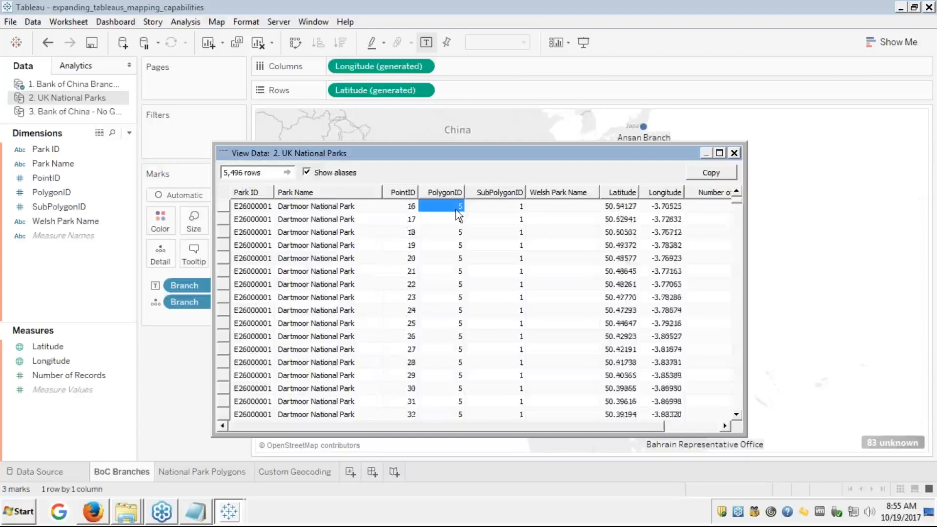
key("Up")
key("Up")
key("Up")
key("Up")
key("Up")
key("Up")
key("Up")
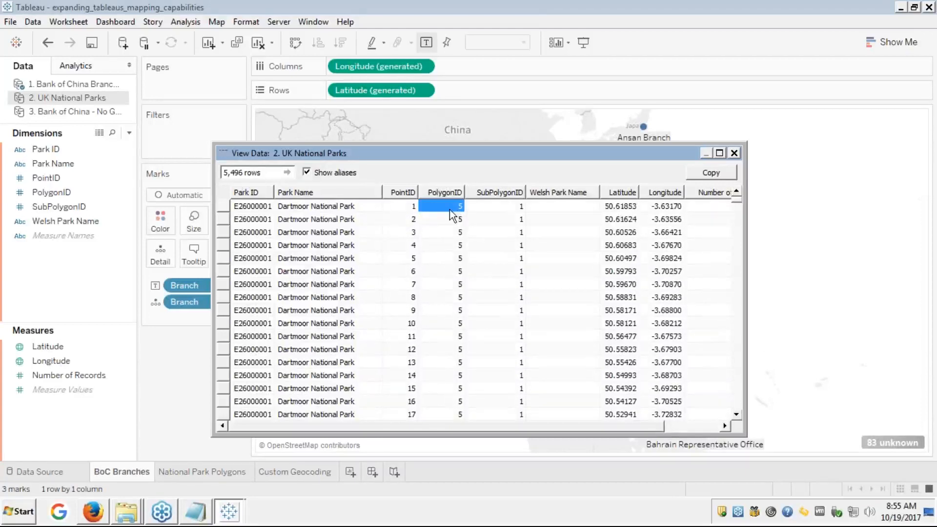
Step: Follow the PointID sequence through the Dartmoor National Park records from the first row to the park's last point
left_click(410, 207)
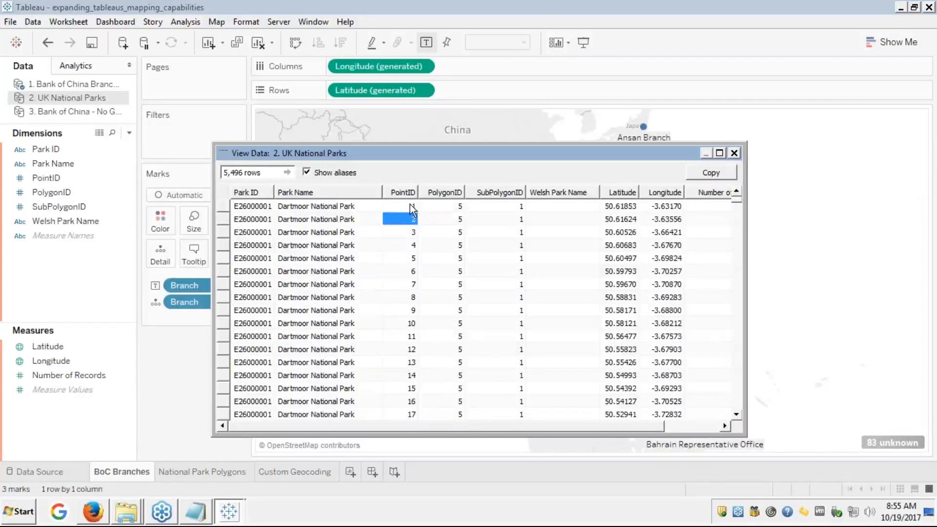
key("Down")
key("Down")
key("Down")
key("Down")
key("Down")
key("Down")
key("Down")
key("Down")
key("Down")
key("Down")
key("Down")
key("Down")
key("Down")
key("Down")
key("Down")
key("Down")
key("Down")
key("Down")
key("Down")
key("Down")
key("Down")
key("Down")
key("Down")
key("Down")
key("Down")
key("Down")
key("Down")
key("Down")
key("Down")
key("Down")
key("Down")
key("Down")
key("Down")
key("Down")
key("Down")
key("Down")
key("Down")
key("Down")
key("Down")
key("Down")
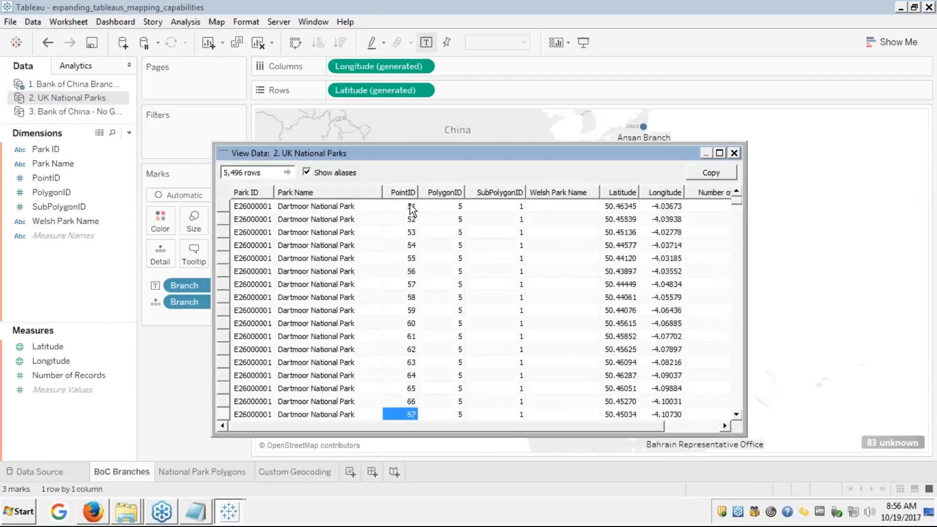
key("Down")
key("Down")
key("Down")
key("Down")
key("Down")
key("Down")
key("Down")
key("Down")
key("Down")
key("Down")
key("Down")
key("Down")
key("Down")
key("Down")
key("Down")
key("Down")
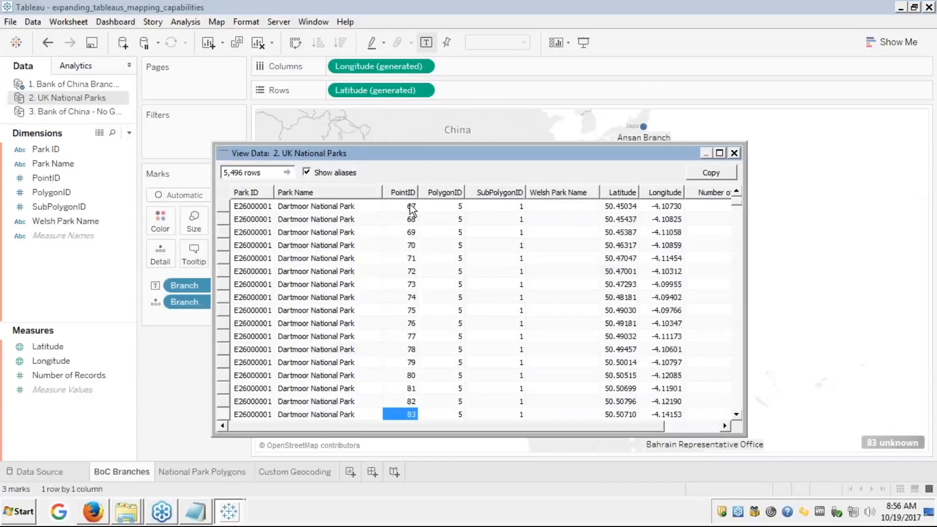
key("Down")
key("Down")
key("Down")
key("Down")
key("Down")
key("Down")
key("Down")
key("Down")
key("Down")
key("Down")
key("Down")
key("Down")
key("Down")
key("Down")
key("Down")
key("Down")
key("Down")
key("Down")
key("Down")
key("Down")
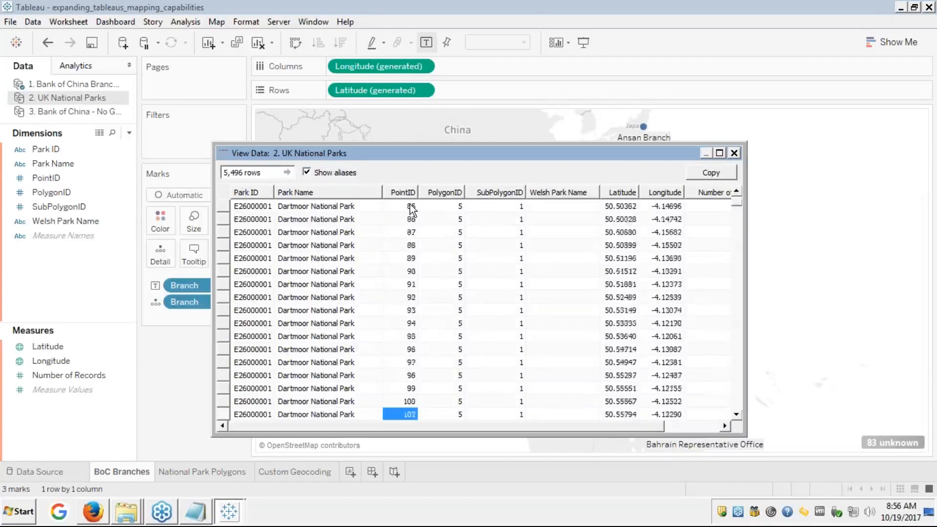
key("Down")
key("Down")
key("Down")
key("Down")
key("Down")
key("Down")
key("Down")
key("Down")
key("Down")
key("Down")
key("Down")
key("Down")
key("Down")
key("Down")
key("Down")
key("Down")
key("Down")
key("Down")
key("Down")
key("Down")
key("Down")
key("Down")
key("Down")
key("Down")
key("Down")
key("Down")
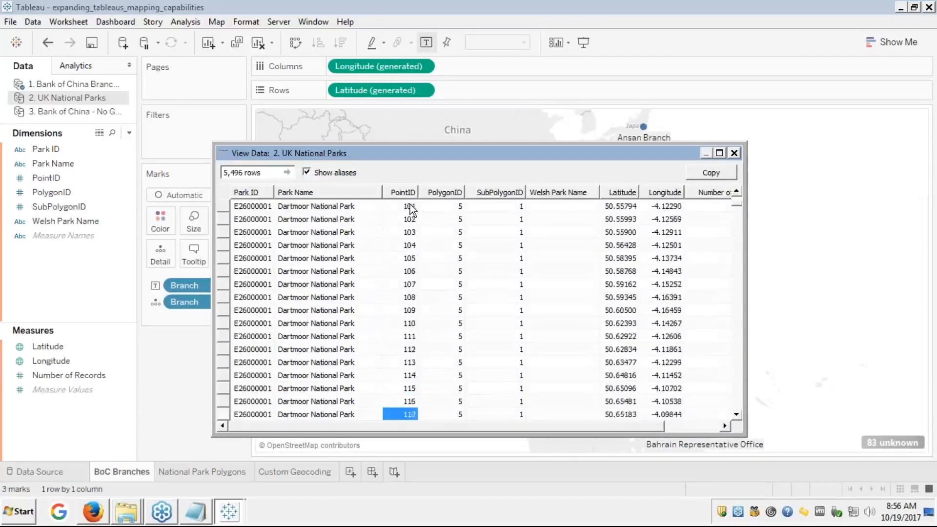
key("Down")
key("Down")
key("Down")
key("Down")
key("Down")
key("Down")
key("Down")
key("Down")
key("Down")
key("Down")
key("Down")
key("Down")
key("Down")
key("Down")
key("Down")
key("Down")
key("Down")
key("Down")
key("Down")
key("Down")
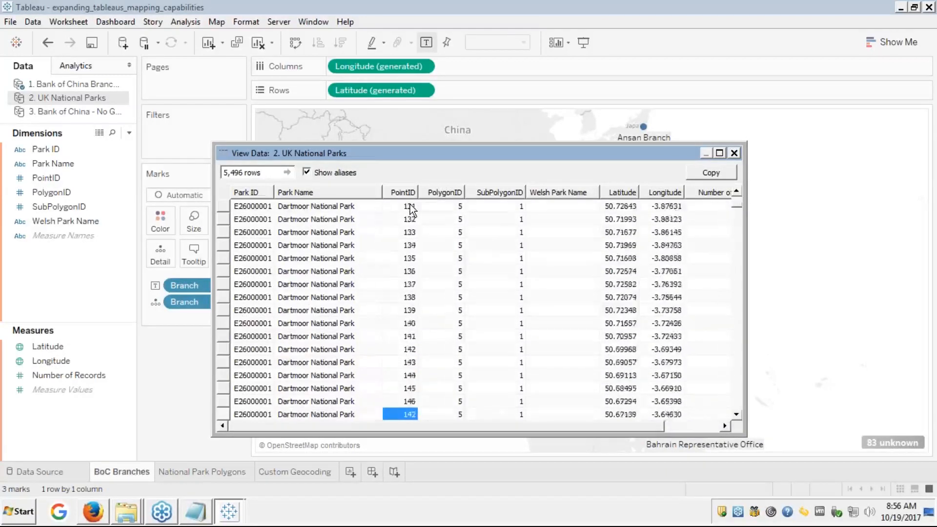
key("Up")
key("Up")
key("Up")
key("Up")
key("Up")
key("Up")
key("Up")
key("Up")
key("Up")
key("Up")
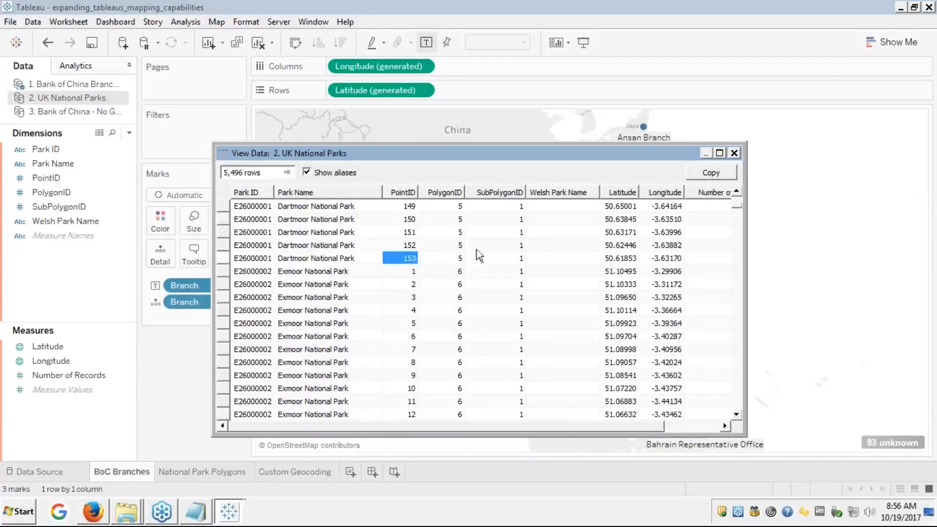
Step: Follow the PointID sequence through the Exmoor National Park records from the park's first point to point 61
left_click(461, 270)
left_click(406, 272)
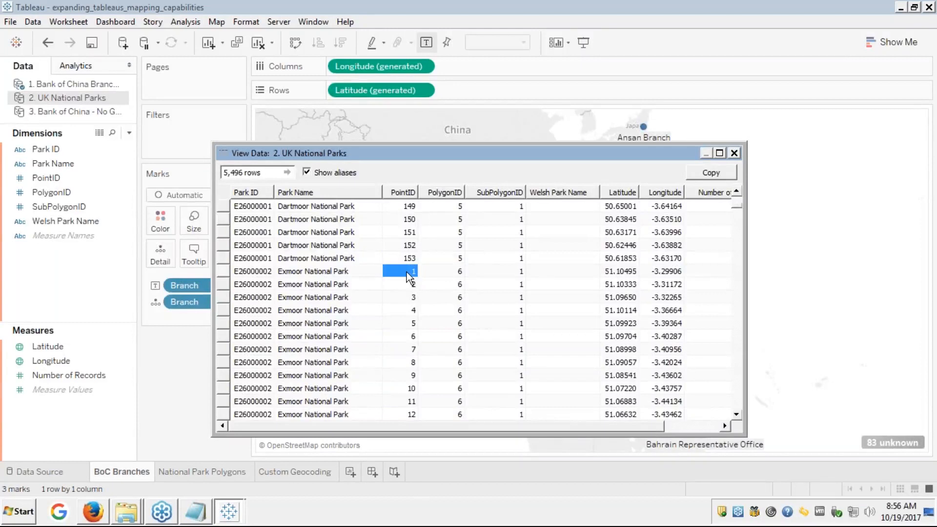
key("Down")
key("Down")
key("Down")
key("Down")
key("Down")
key("Down")
key("Down")
key("Down")
key("Down")
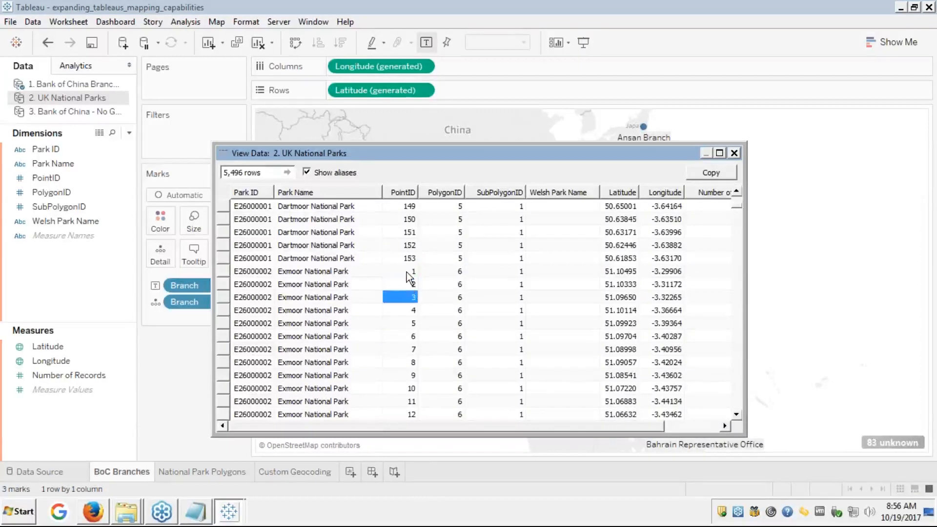
key("Down")
key("Down")
key("Down")
key("Down")
key("Down")
key("Down")
key("Down")
key("Down")
key("Down")
key("Down")
key("Down")
key("Down")
key("Down")
key("Down")
key("Down")
key("Down")
key("Down")
key("Down")
key("Down")
key("Down")
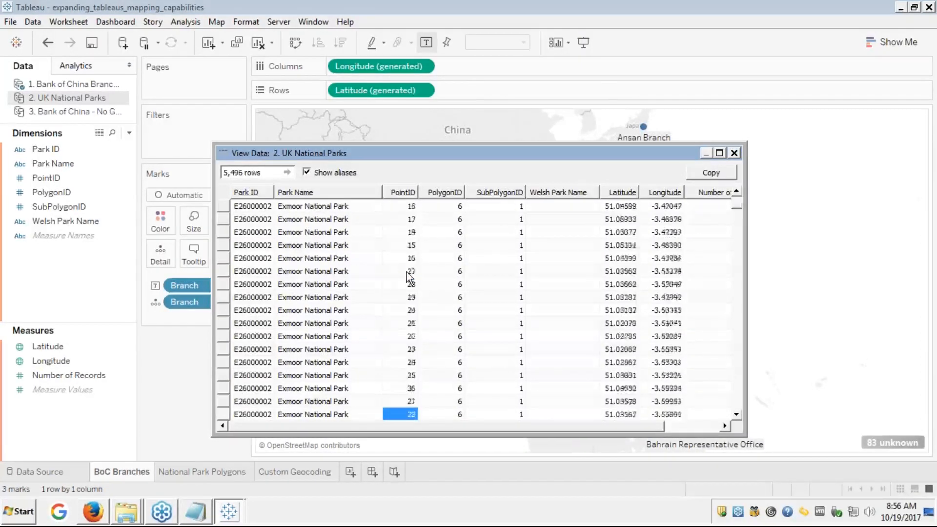
key("Down")
key("Down")
key("Down")
key("Down")
key("Down")
key("Down")
key("Down")
key("Down")
key("Down")
key("Down")
key("Down")
key("Down")
key("Down")
key("Down")
key("Down")
key("Down")
key("Down")
key("Down")
key("Down")
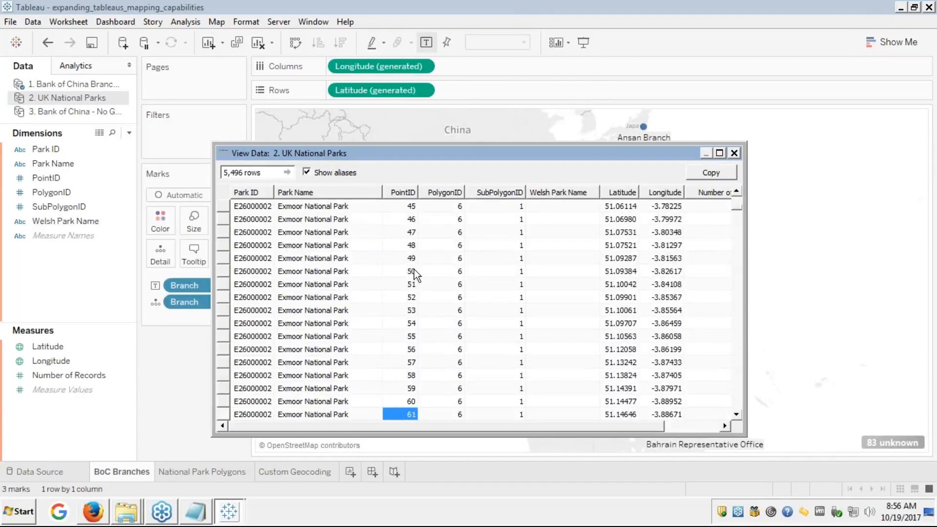
Step: Examine the Latitude and Longitude pairs of Exmoor National Park points 47, 48 and 49
left_click(628, 233)
left_click(665, 233)
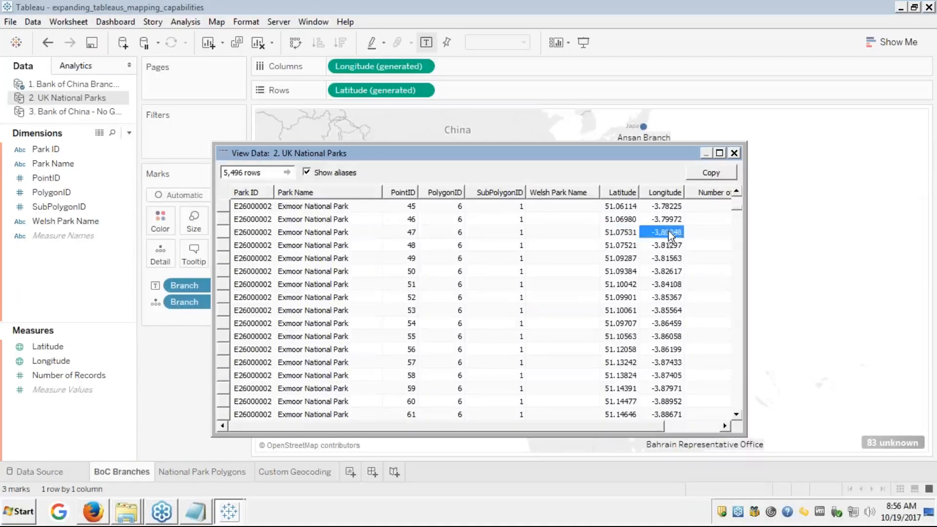
left_click(635, 247)
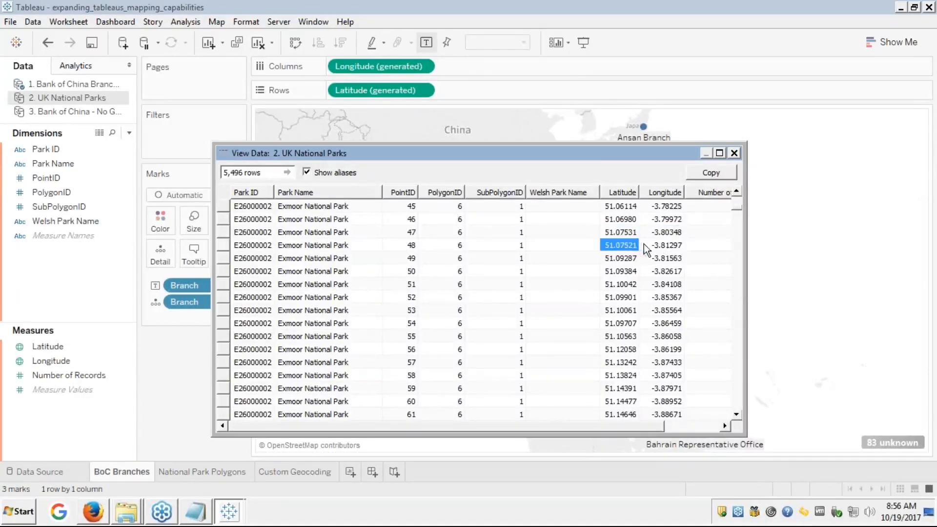
left_click(665, 245)
left_click(631, 259)
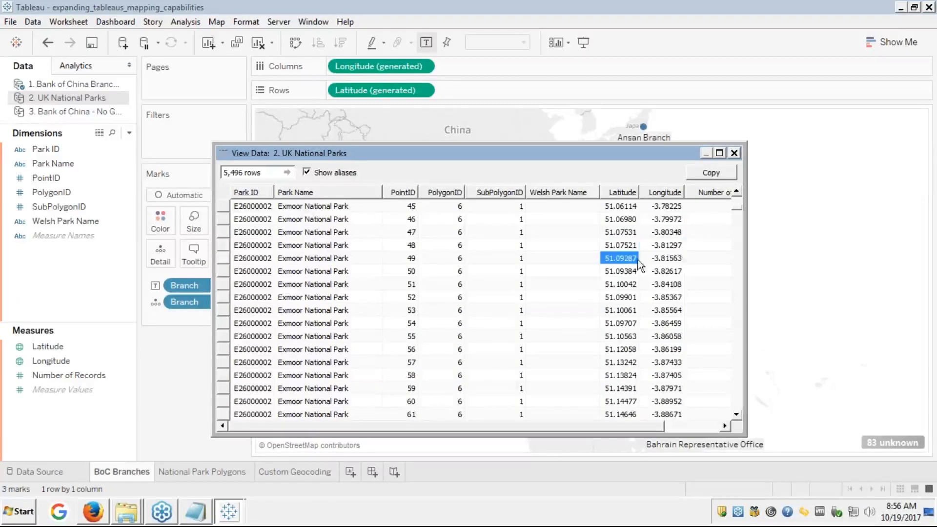
left_click(667, 258)
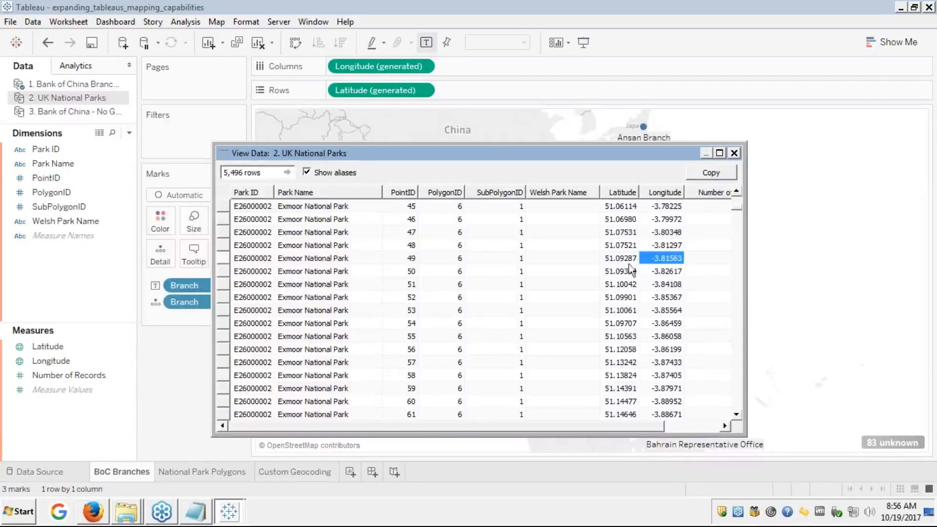
Step: Follow the Longitude values through the remaining Exmoor National Park points to the first Lake District National Park records
key("Down")
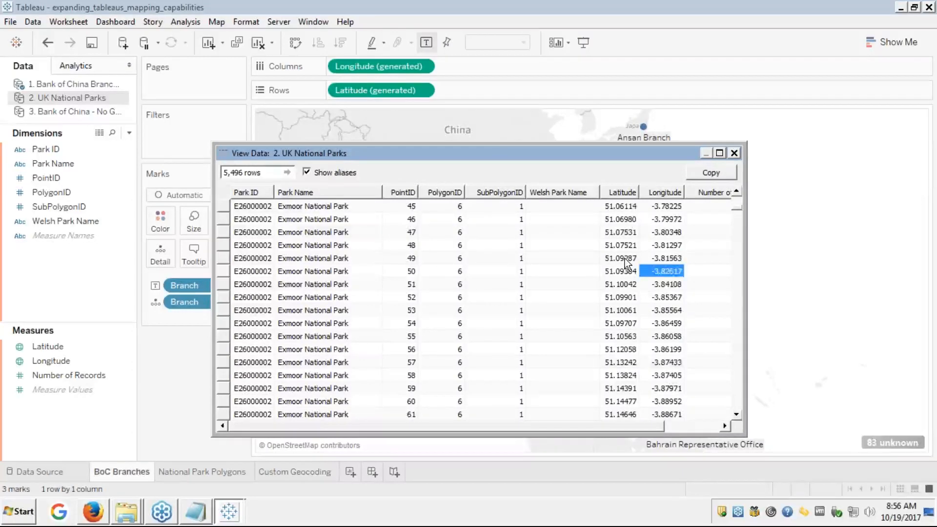
key("Down")
key("Down")
key("Down")
key("Down")
key("Down")
key("Down")
key("Down")
key("Down")
key("Down")
key("Down")
key("Down")
key("Down")
key("Down")
key("Down")
key("Down")
key("Down")
key("Down")
key("Down")
key("Down")
key("Down")
key("Down")
key("Down")
key("Down")
key("Down")
key("Down")
key("Down")
key("Down")
key("Down")
key("Down")
key("Down")
key("Down")
key("Down")
key("Down")
key("Down")
key("Down")
key("Down")
key("Down")
key("Down")
key("Down")
key("Down")
key("Down")
key("Down")
key("Down")
key("Down")
key("Down")
key("Down")
key("Down")
key("Down")
key("Down")
key("Down")
key("Down")
key("Down")
key("Down")
key("Down")
key("Down")
key("Down")
key("Down")
key("Down")
key("Down")
key("Down")
key("Down")
key("Down")
key("Down")
key("Down")
key("Down")
key("Down")
key("Down")
key("Down")
key("Down")
key("Down")
key("Down")
key("Down")
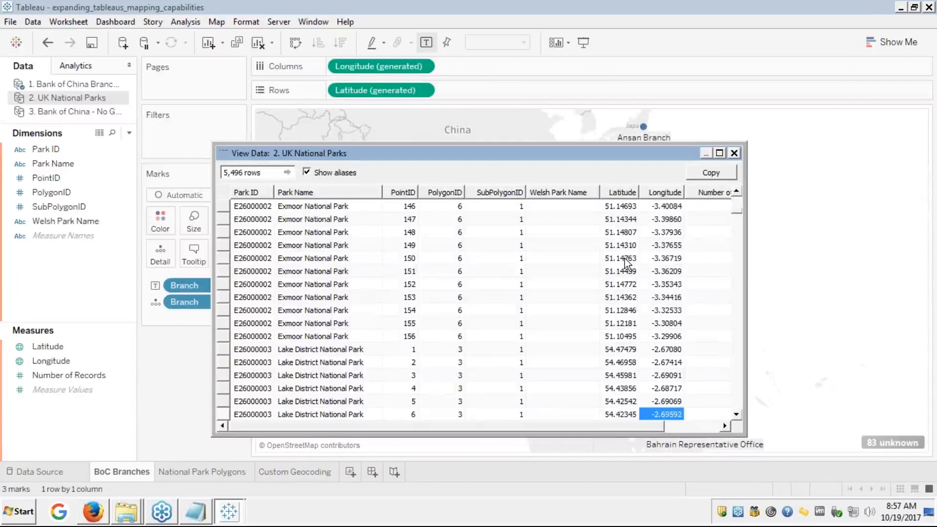
key("Down")
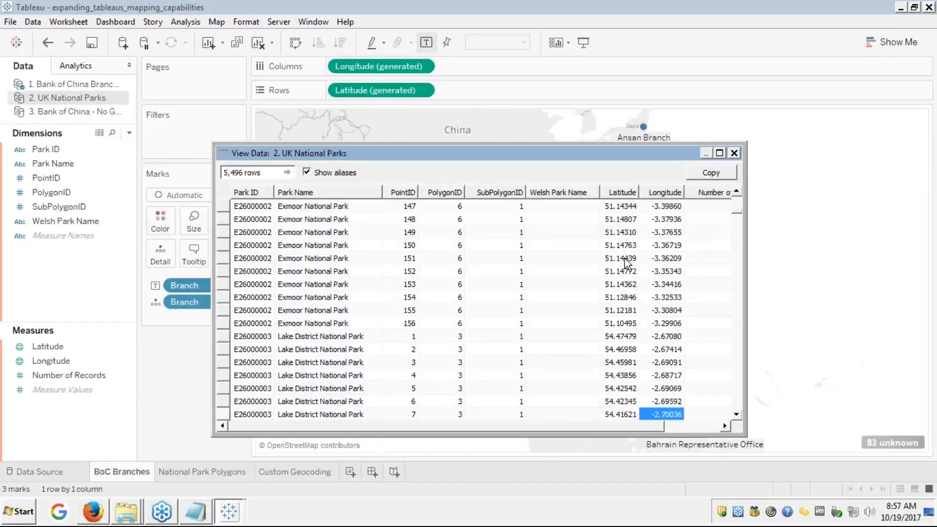
Step: Continue through the coordinates of the Lake District National Park records to point 24
key("Down")
key("Down")
key("Down")
key("Down")
key("Down")
key("Down")
key("Down")
key("Down")
key("Down")
key("Down")
key("Down")
key("Down")
key("Down")
key("Down")
key("Down")
key("Down")
key("Down")
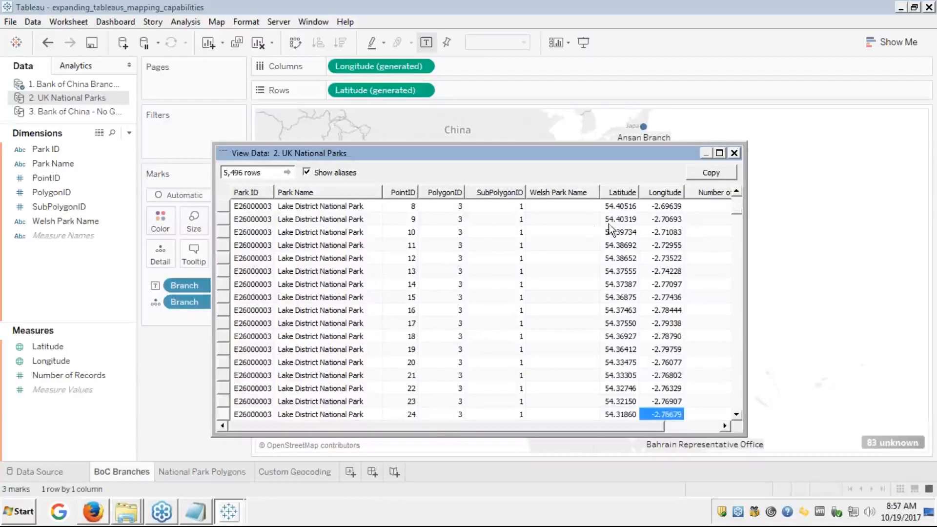
Step: Inspect PolygonID, SubPolygonID, PointID and Welsh Park Name in the Lake District rows for points 9 and 10, and close the data view
left_click(435, 218)
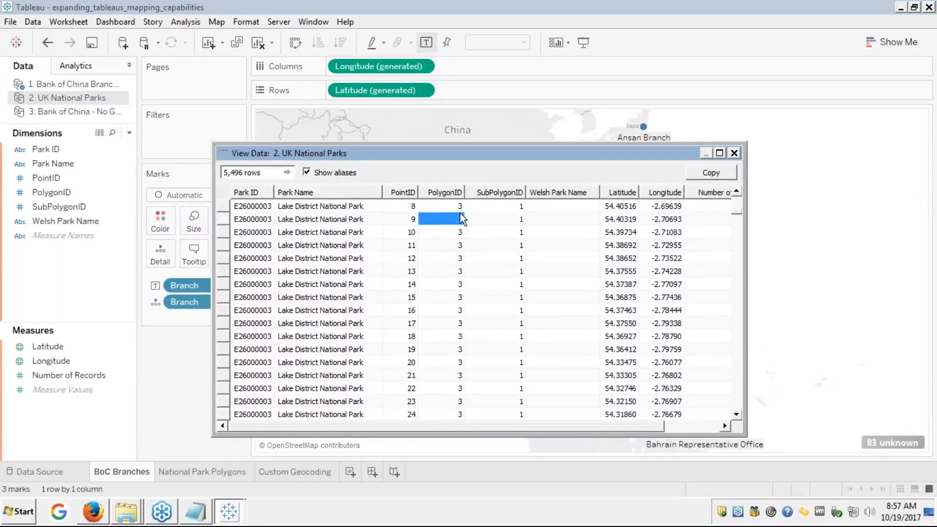
left_click(499, 221)
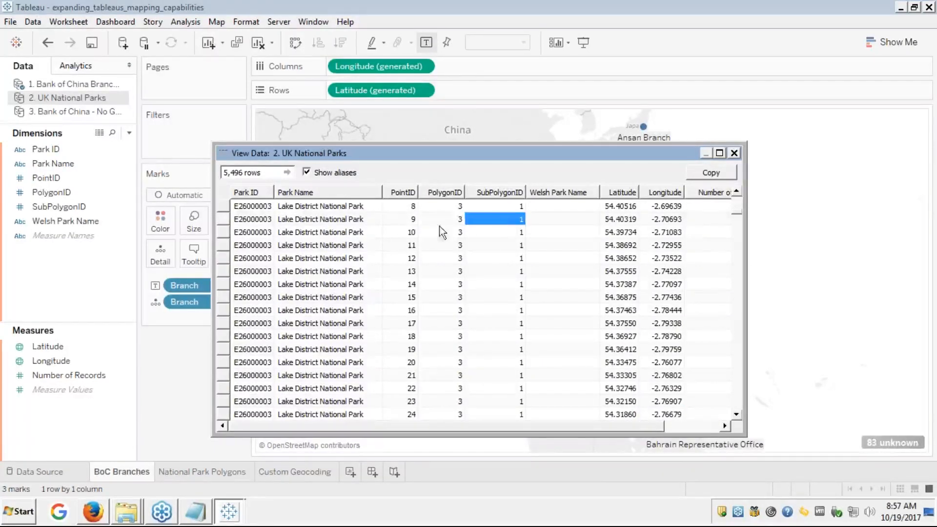
left_click(415, 233)
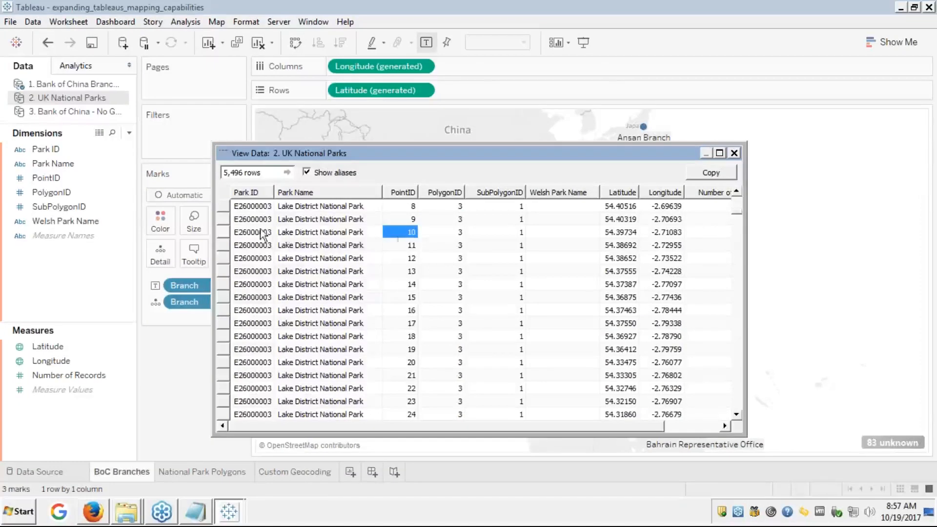
left_click(551, 218)
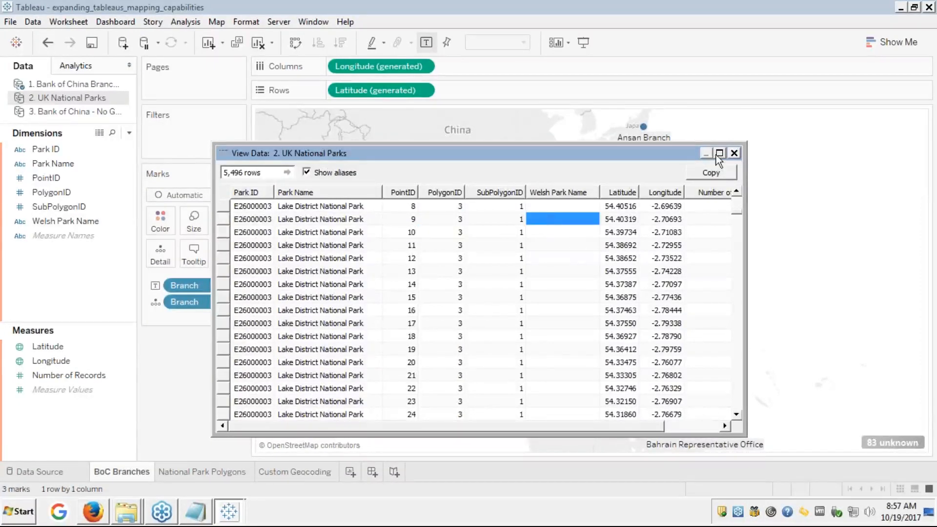
left_click(734, 154)
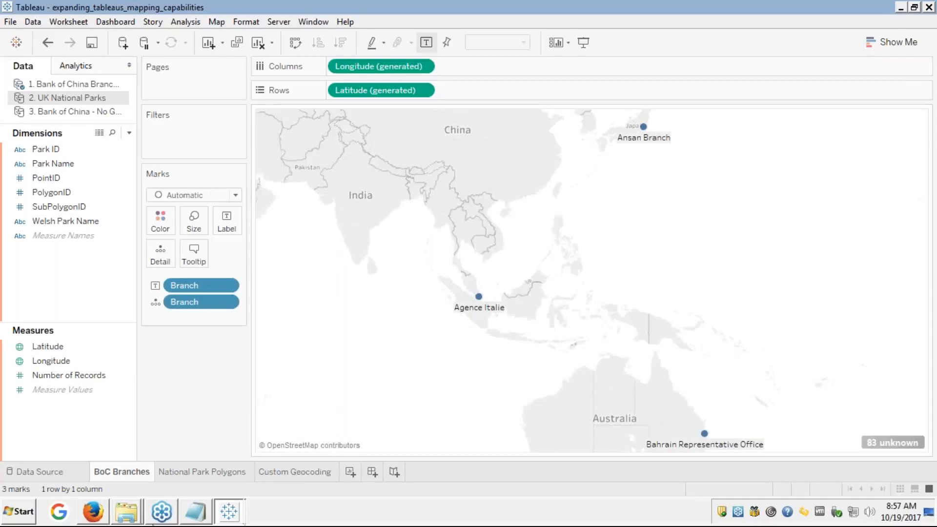
Step: Switch to Firefox and view the "Polygon Map - Required Data" slide of the Module 6 presentation in full screen
left_click(100, 516)
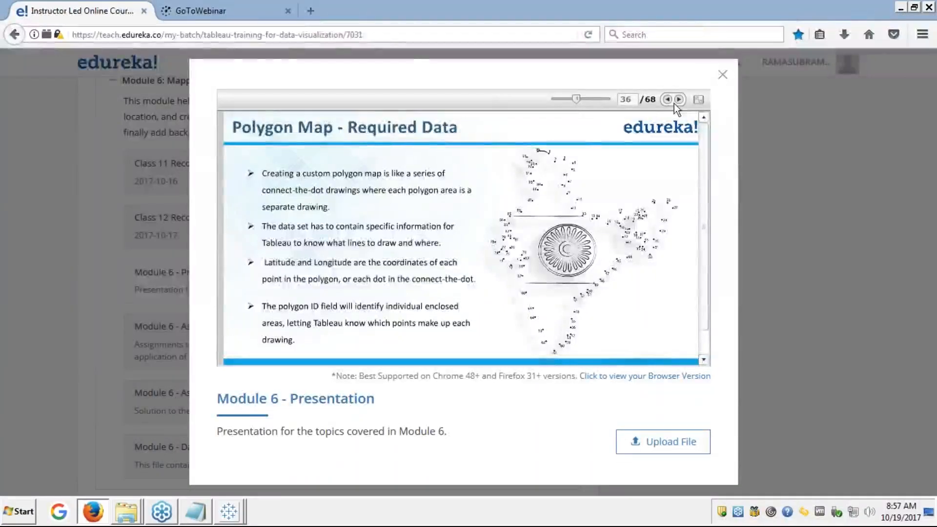
left_click(700, 100)
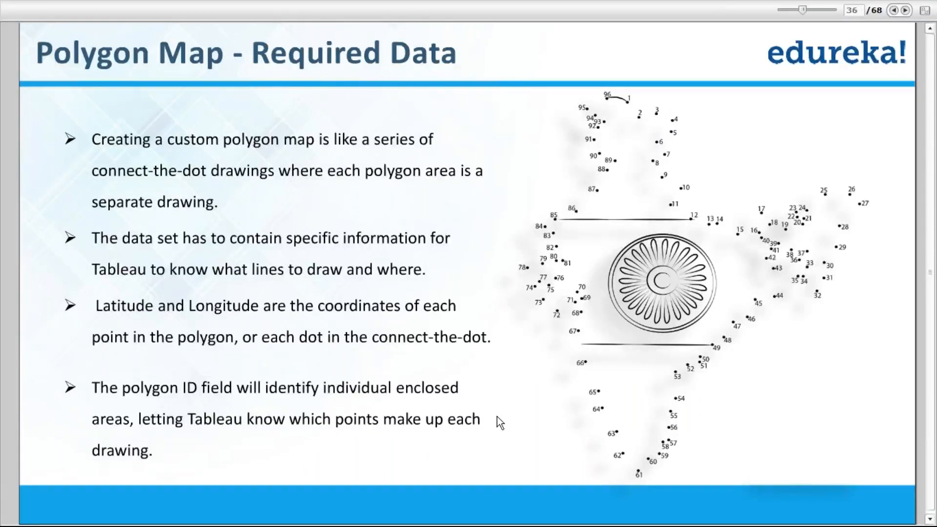
key("alt+Tab")
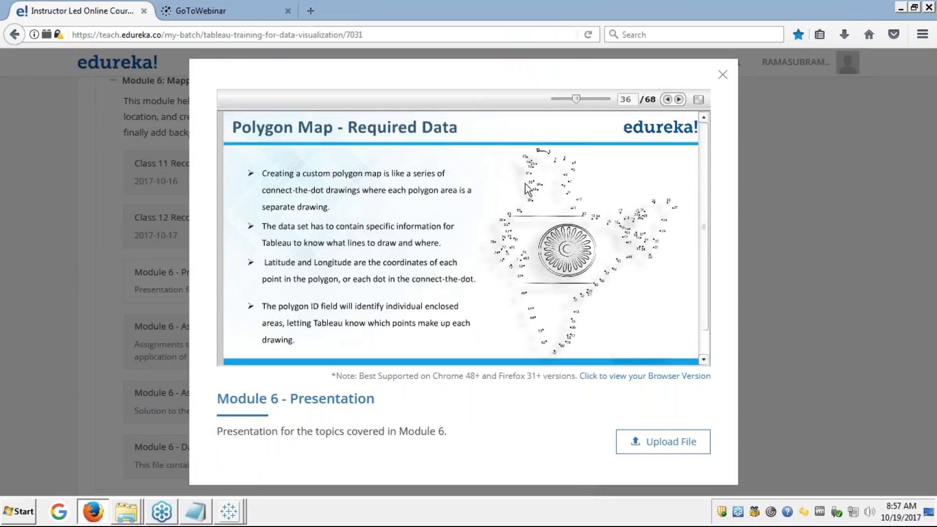
left_click(698, 100)
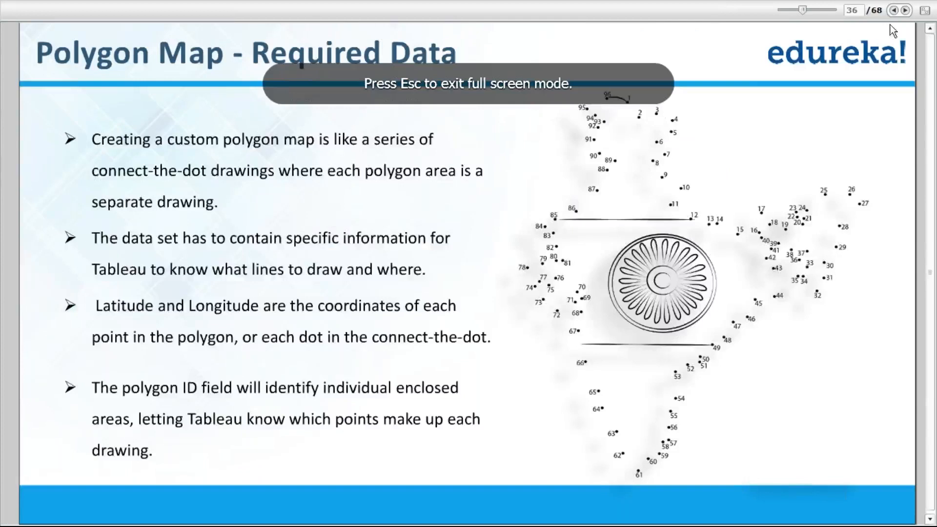
left_click(906, 11)
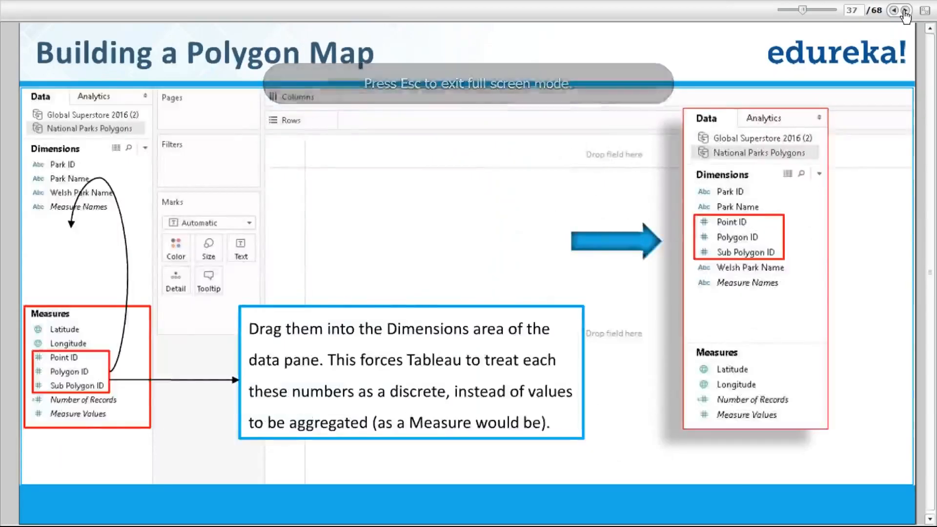
left_click(895, 10)
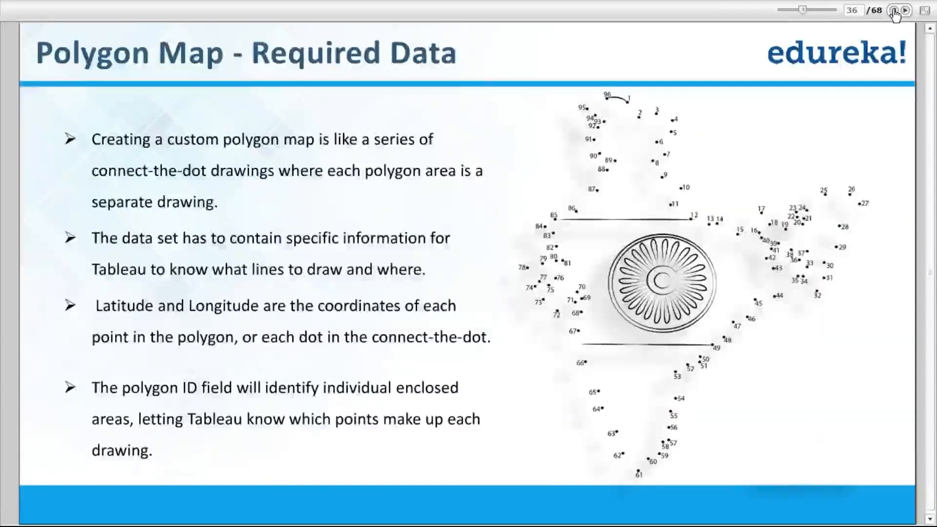
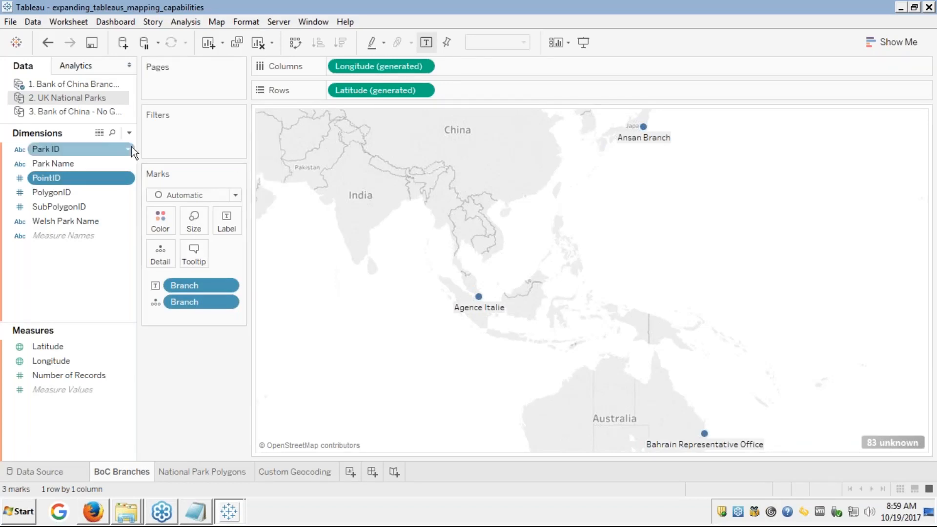
Step: Open the National Park Polygons sheet and select the PolygonID, PointID and SubPolygonID dimensions one after another
left_click(177, 470)
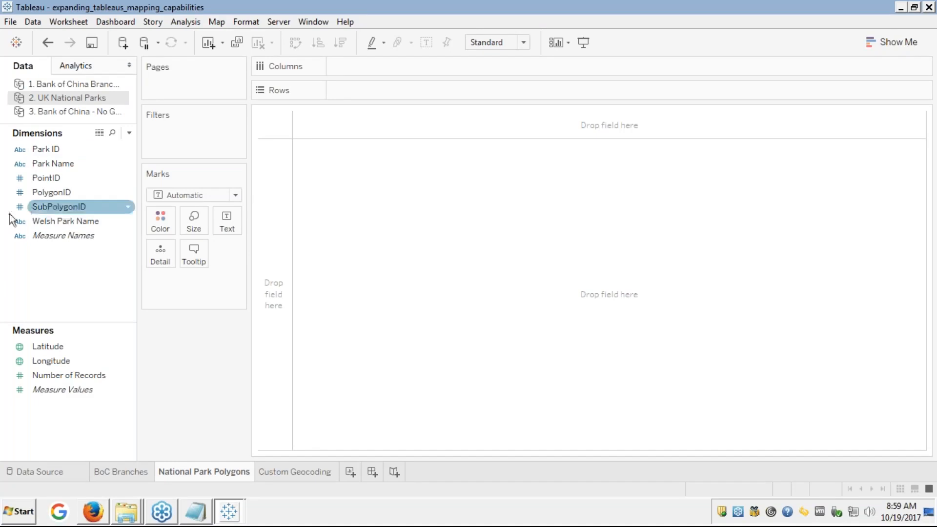
left_click(42, 191)
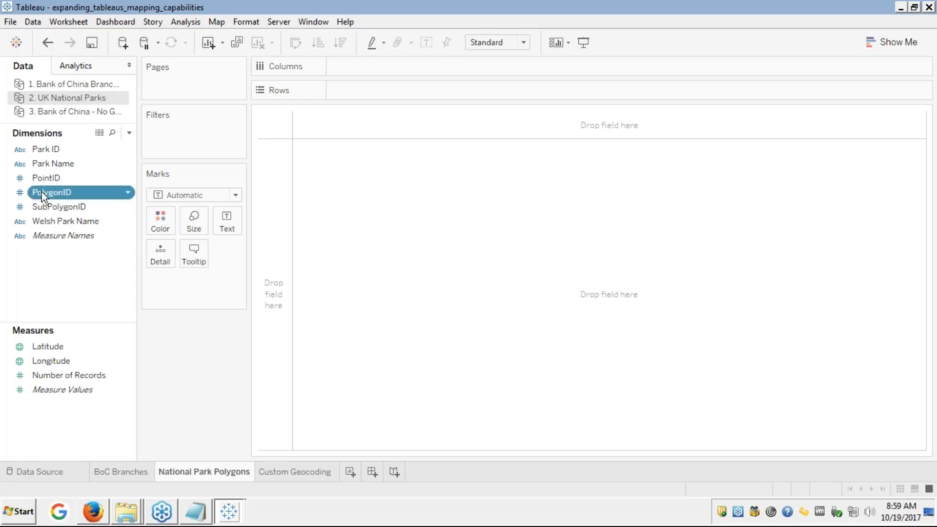
left_click(45, 181)
left_click(42, 206)
Step: Switch to Firefox and view the "Building a Polygon Map" slides 37 and 38 of the Module 6 presentation in full screen
key("alt+Tab")
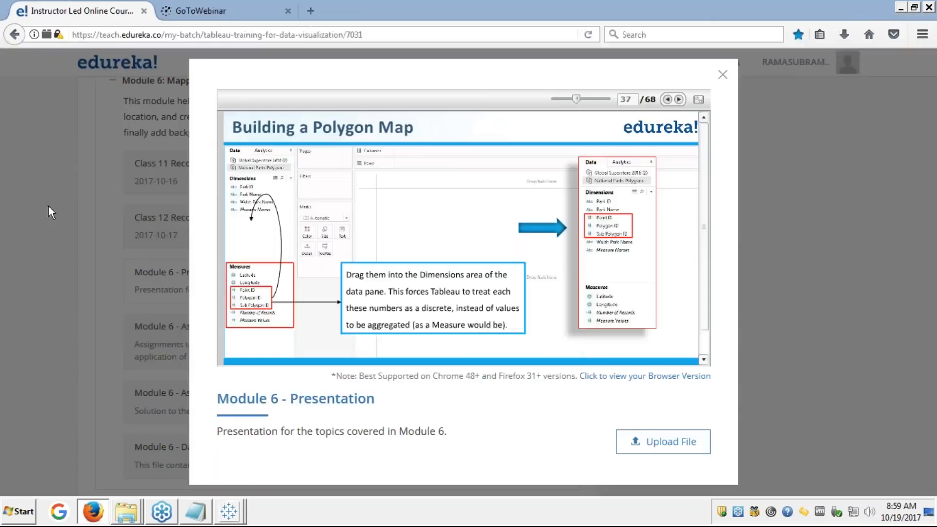
left_click(700, 101)
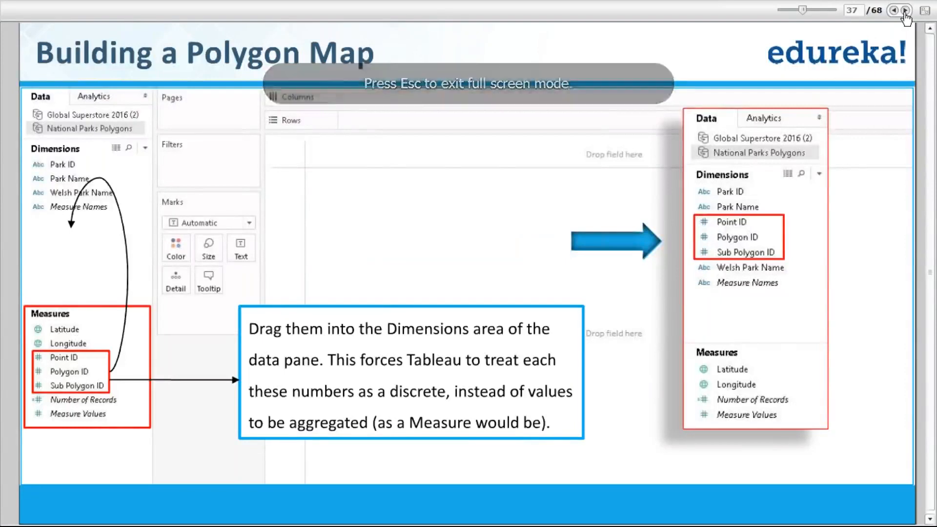
left_click(905, 11)
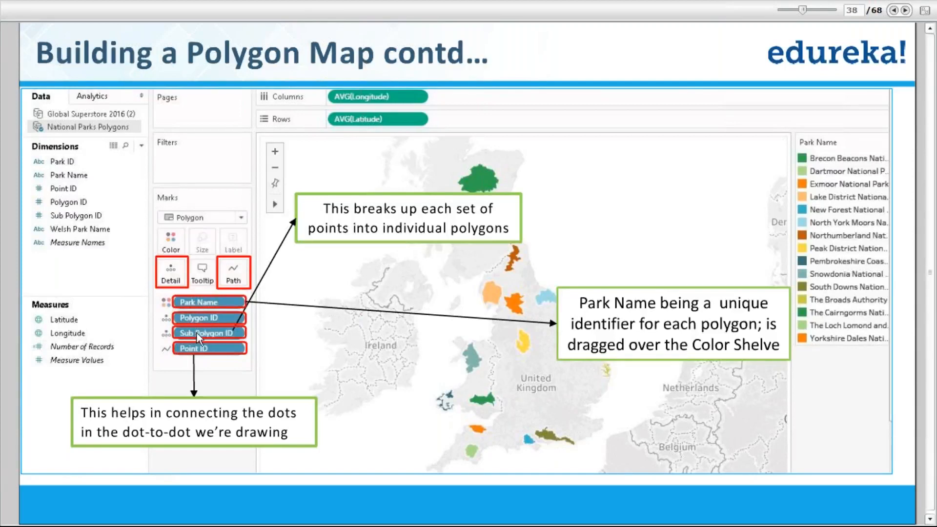
Step: Leave the full-screen presentation and switch to the Tableau workbook expanding_tableaus_mapping_capabilities
key("alt+Tab")
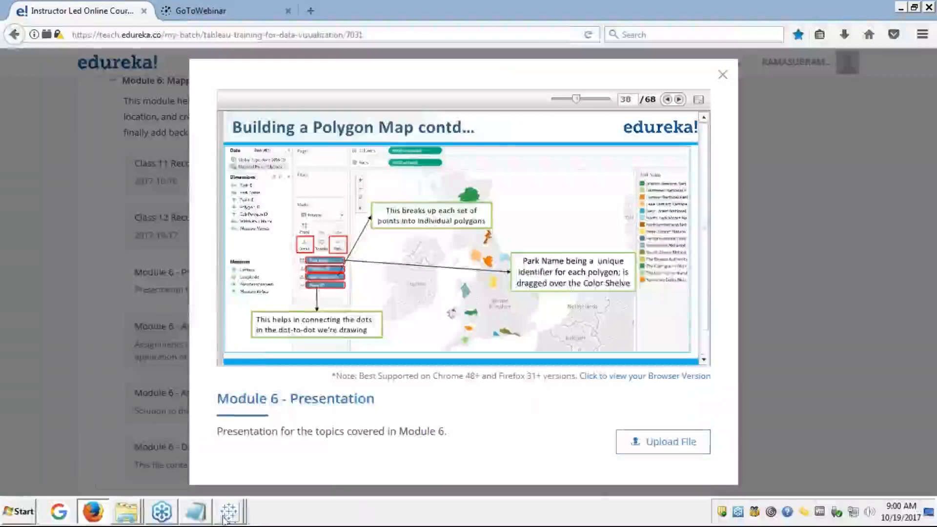
left_click(229, 515)
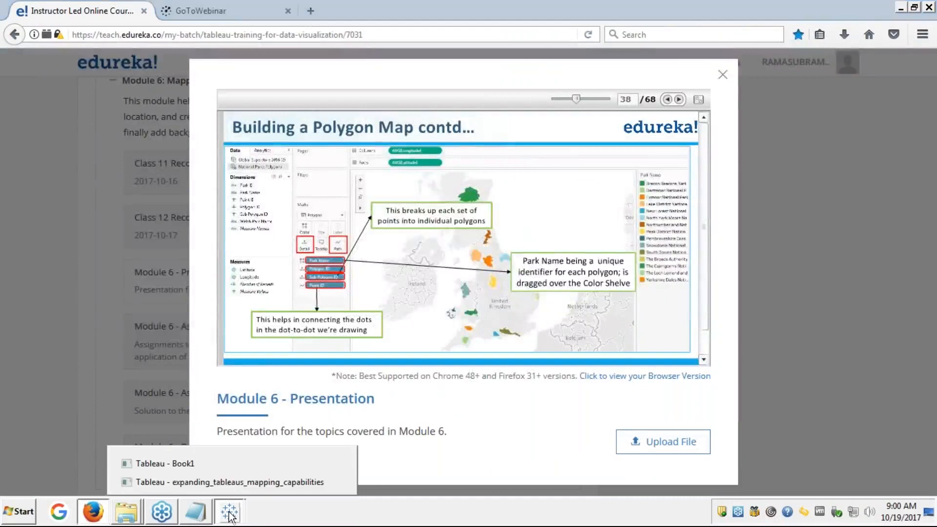
left_click(187, 464)
left_click(115, 121)
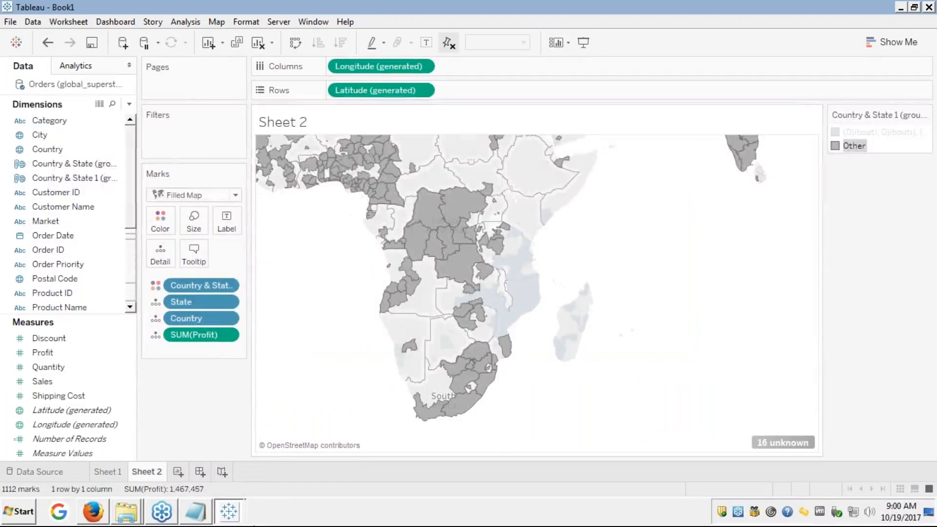
mouse_move(232, 512)
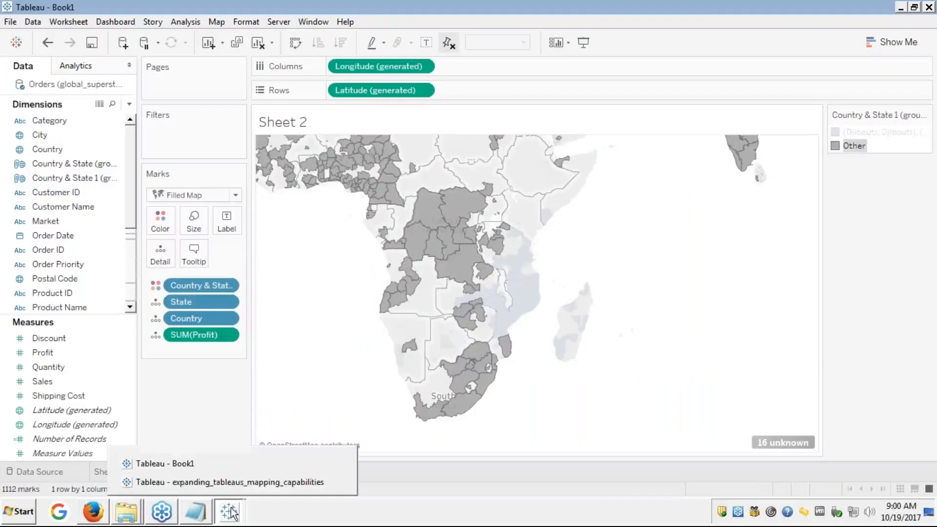
left_click(221, 482)
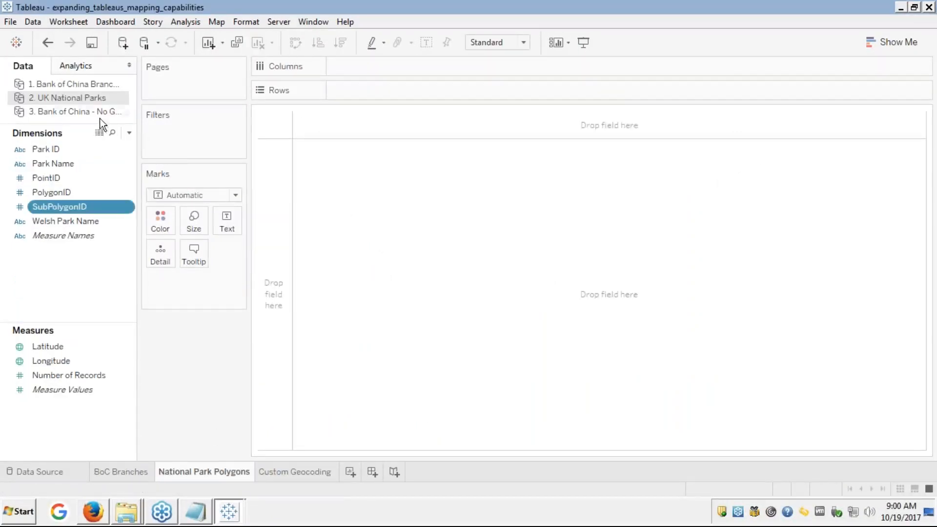
Step: View the UK National Parks data and follow the PointID values from Dartmoor through Exmoor to the first Lake District National Park records
left_click(100, 132)
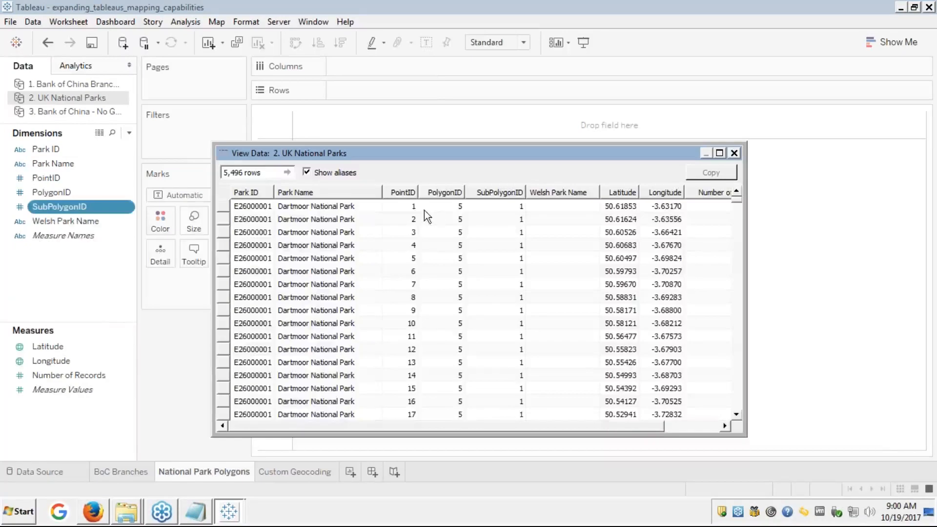
left_click(412, 216)
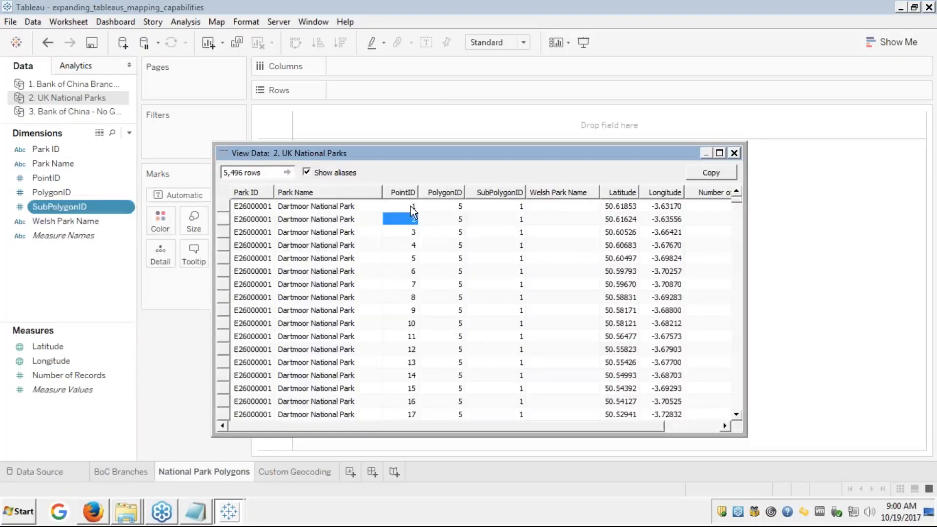
key("Down")
key("Down")
key("Down")
key("Down")
key("Down")
key("Down")
key("Down")
key("Down")
key("Down")
key("Down")
key("Down")
key("Down")
key("Down")
key("Down")
key("Down")
key("Down")
key("Down")
key("Down")
key("Down")
key("Down")
key("Down")
key("Down")
key("Down")
key("Down")
key("Down")
key("Down")
key("Down")
key("Down")
key("Down")
key("Down")
key("Down")
key("Down")
key("Down")
key("Down")
key("Down")
key("Down")
key("Down")
key("Down")
key("Down")
key("Down")
key("Down")
key("Down")
key("Down")
key("Down")
key("Down")
key("Down")
key("Down")
key("Down")
key("Down")
key("Down")
key("Down")
key("Down")
key("Down")
key("Down")
key("Down")
key("Down")
key("Down")
key("Down")
key("Down")
key("Down")
key("Down")
key("Down")
key("Down")
key("Down")
key("Down")
key("Down")
key("Down")
key("Down")
key("Down")
key("Down")
key("Down")
key("Down")
key("Down")
key("Down")
key("Down")
key("Down")
key("Down")
key("Down")
key("Down")
key("Down")
key("Down")
key("Down")
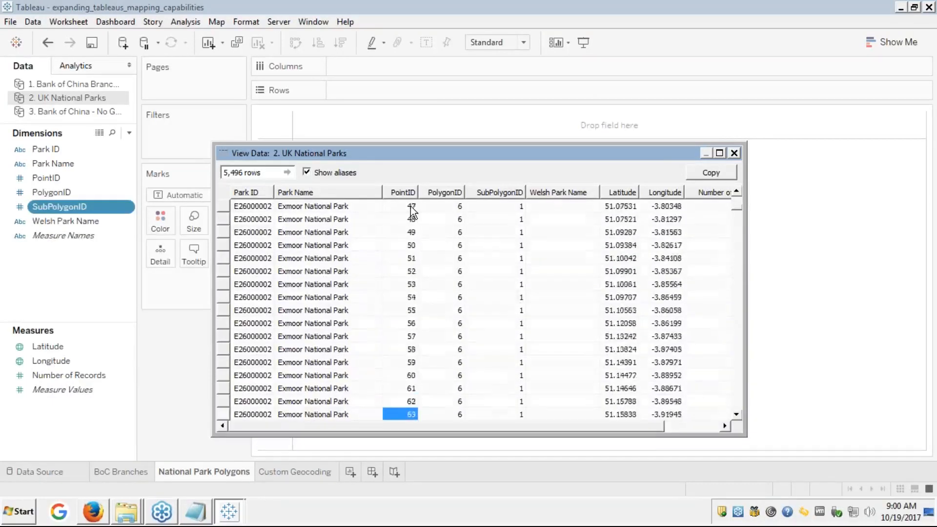
key("Down")
key("Down")
key("Down")
key("Down")
key("Down")
key("Down")
key("Down")
key("Down")
key("Down")
key("Down")
key("Down")
key("Down")
key("Down")
key("Down")
key("Down")
key("Down")
key("Down")
key("Down")
key("Down")
key("Down")
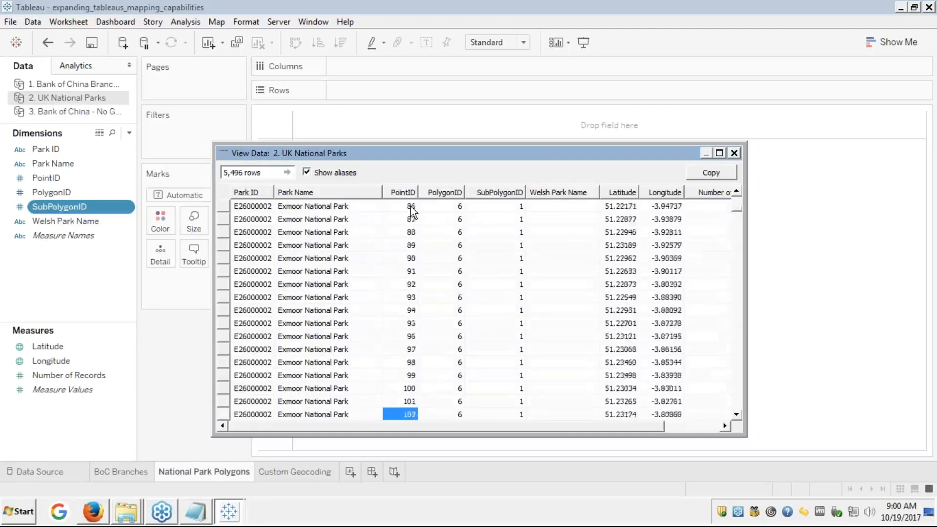
key("Down")
key("Down")
key("Down")
key("Down")
key("Down")
key("Down")
key("Down")
key("Down")
key("Down")
key("Down")
key("Down")
key("Down")
key("Down")
key("Down")
key("Down")
key("Down")
key("Down")
key("Down")
key("Down")
key("Down")
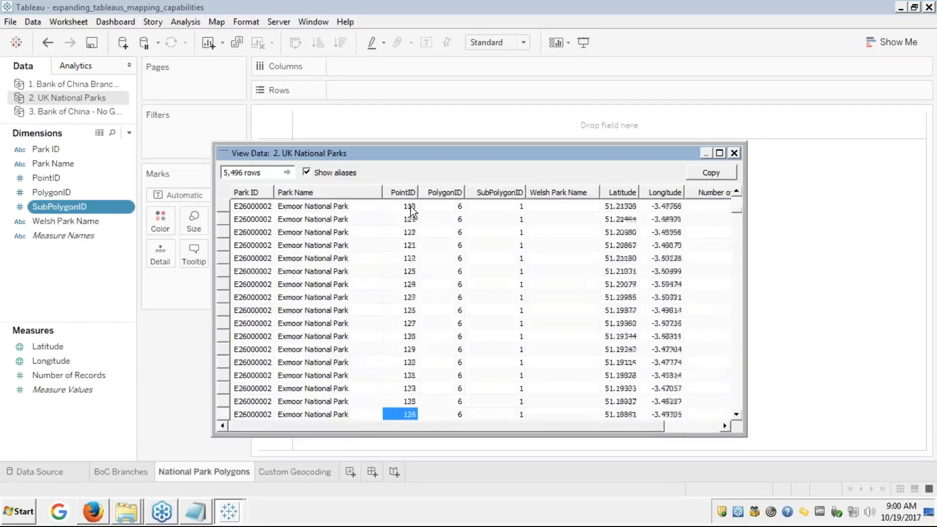
key("Down")
key("Down")
key("Down")
key("Down")
key("Down")
key("Down")
key("Down")
key("Down")
key("Down")
key("Down")
key("Down")
key("Down")
key("Down")
key("Down")
key("Down")
key("Down")
key("Down")
key("Down")
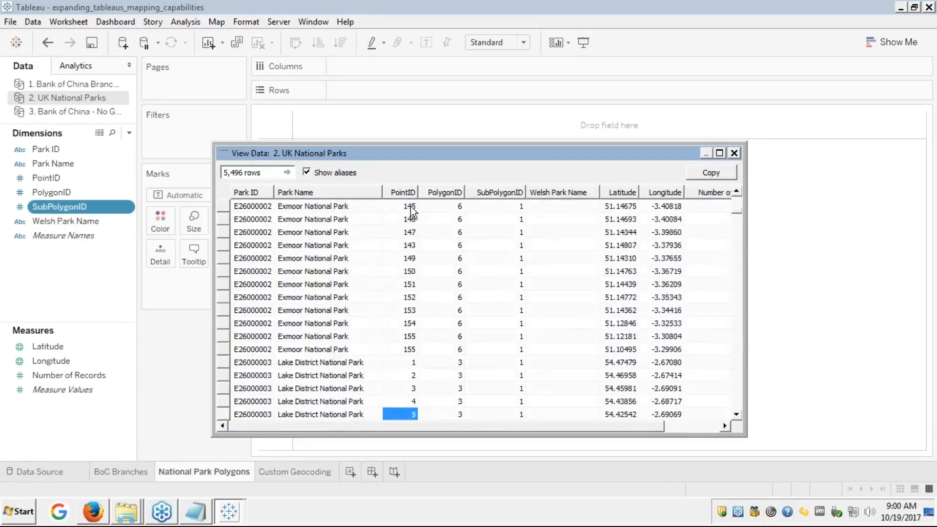
Step: Step back to the boundary between Exmoor and Lake District National Park and examine how PointID restarts with the new PolygonID
key("Up")
key("Up")
key("Up")
key("Down")
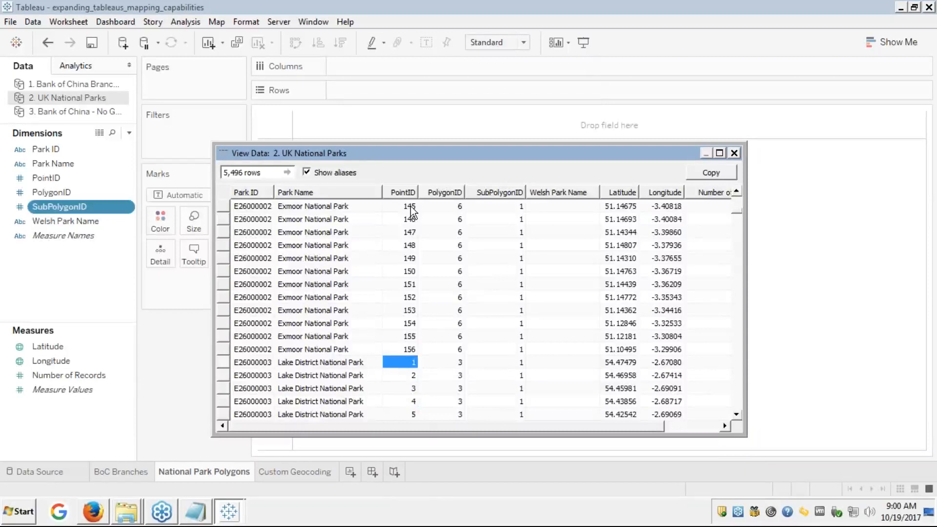
key("Down")
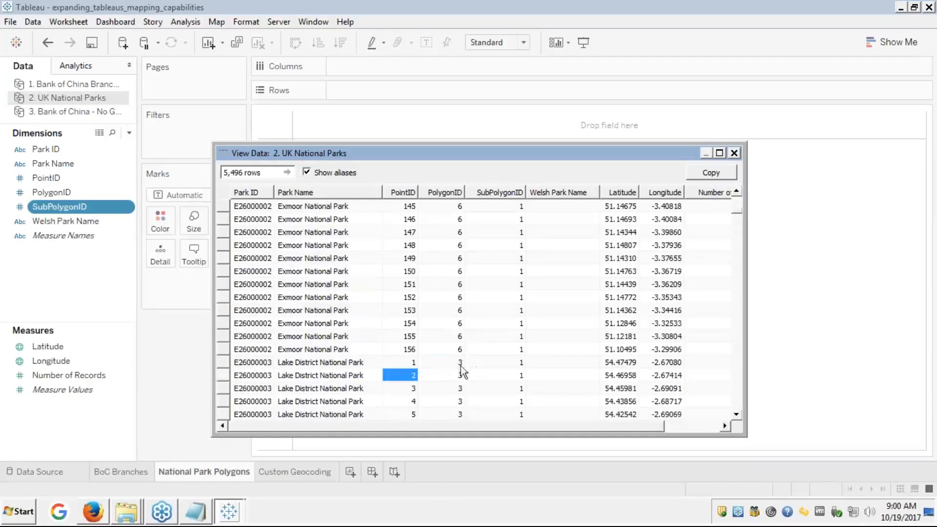
Step: Step back through the Exmoor and Dartmoor PointID values to the first UK National Parks record and close the data view
key("Up")
key("Up")
key("Up")
key("Up")
key("Up")
key("Up")
key("Up")
key("Up")
key("Up")
key("Up")
key("Up")
key("Up")
key("Up")
key("Up")
key("Up")
key("Up")
key("Up")
key("Up")
key("Up")
key("Up")
key("Up")
key("Up")
key("Up")
key("Up")
key("Up")
key("Up")
key("Up")
key("Up")
key("Up")
key("Up")
key("Up")
key("Up")
key("Up")
key("Up")
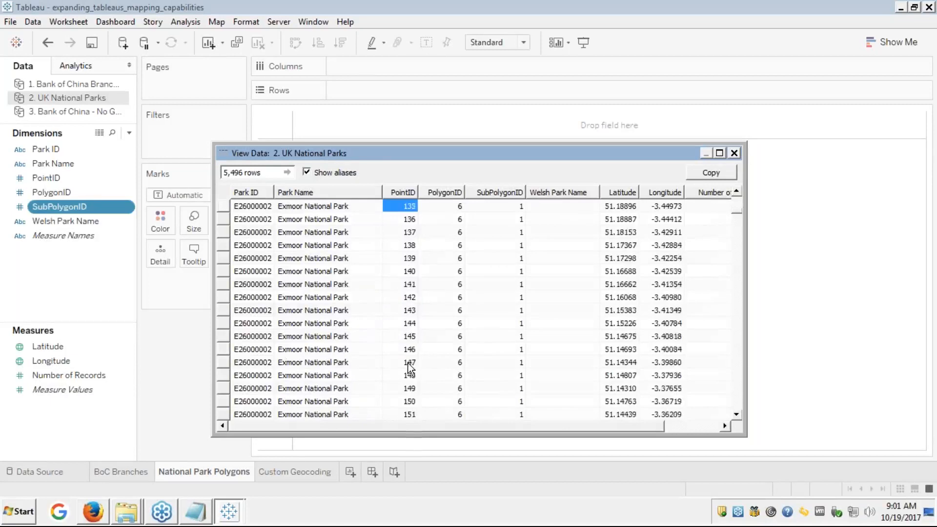
key("Up")
key("Up")
key("Up")
key("Up")
key("Up")
key("Up")
key("Up")
key("Up")
key("Up")
key("Up")
key("Up")
key("Up")
key("Up")
key("Up")
key("Up")
key("Up")
key("Up")
key("Up")
key("Up")
key("Up")
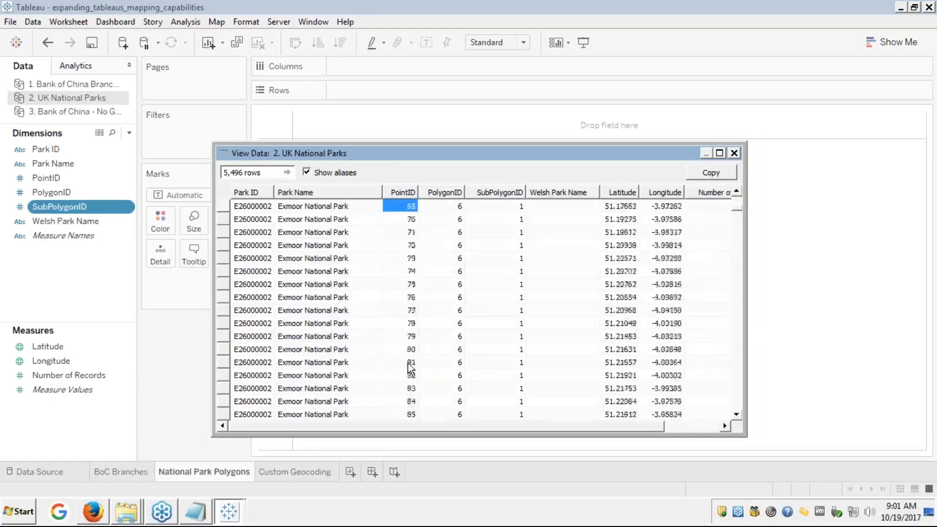
key("Up")
key("Up")
key("Up")
key("Up")
key("Up")
key("Up")
key("Up")
key("Up")
key("Up")
key("Up")
key("Up")
key("Up")
key("Up")
key("Up")
key("Up")
key("Up")
key("Up")
key("Up")
key("Up")
key("Up")
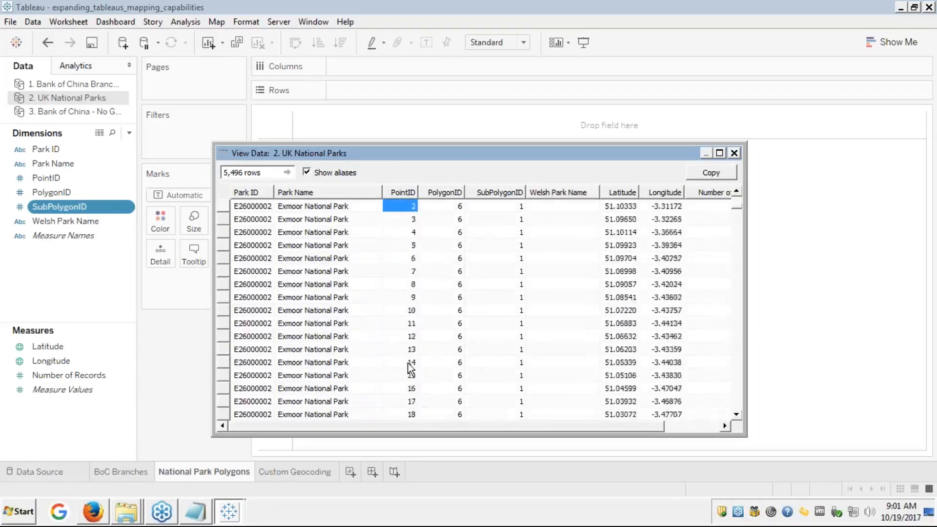
key("Up")
key("Up")
key("Up")
key("Up")
key("Up")
key("Up")
key("Up")
key("Up")
key("Up")
key("Up")
key("Up")
key("Up")
key("Up")
key("Up")
key("Up")
key("Up")
key("Up")
key("Up")
key("Up")
key("Up")
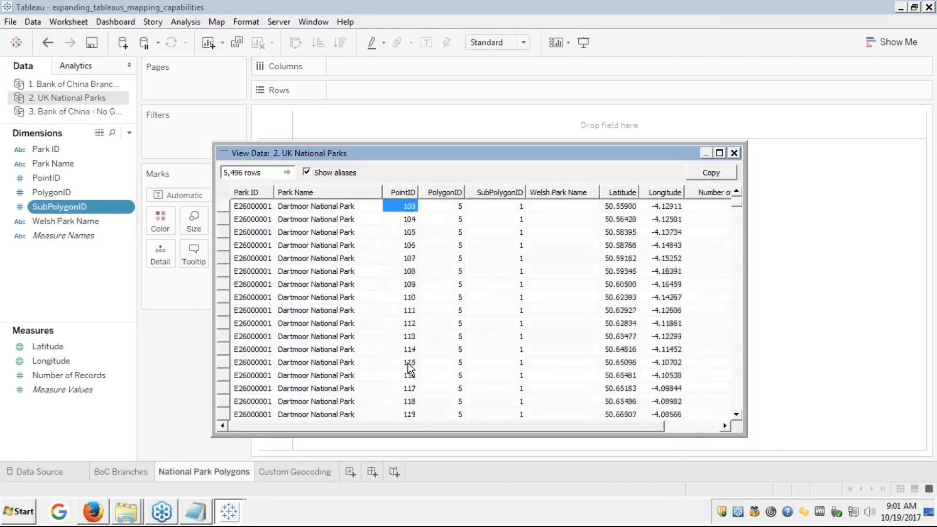
key("Up")
key("Up")
key("Up")
key("Up")
key("Up")
key("Up")
key("Up")
key("Up")
key("Up")
key("Up")
key("Up")
key("Up")
key("Up")
key("Up")
key("Up")
key("Up")
key("Up")
key("Up")
key("Up")
key("Up")
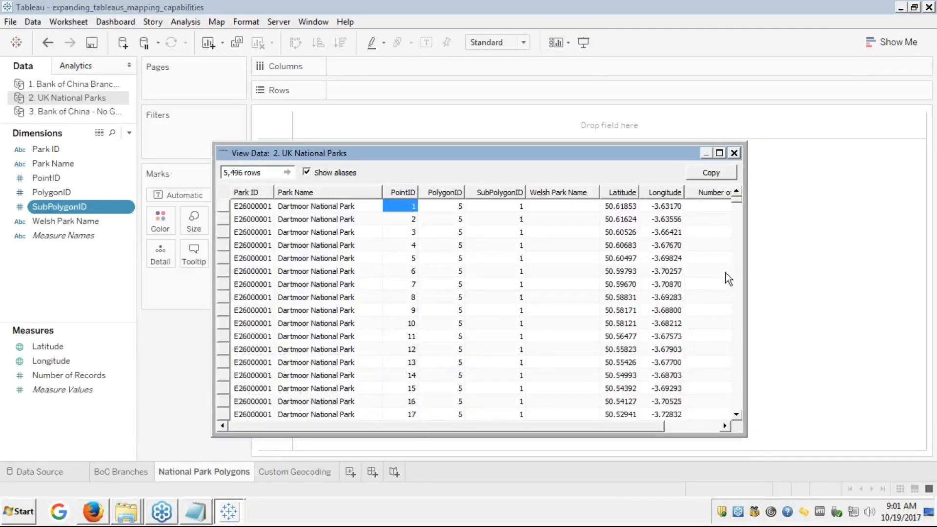
left_click(735, 153)
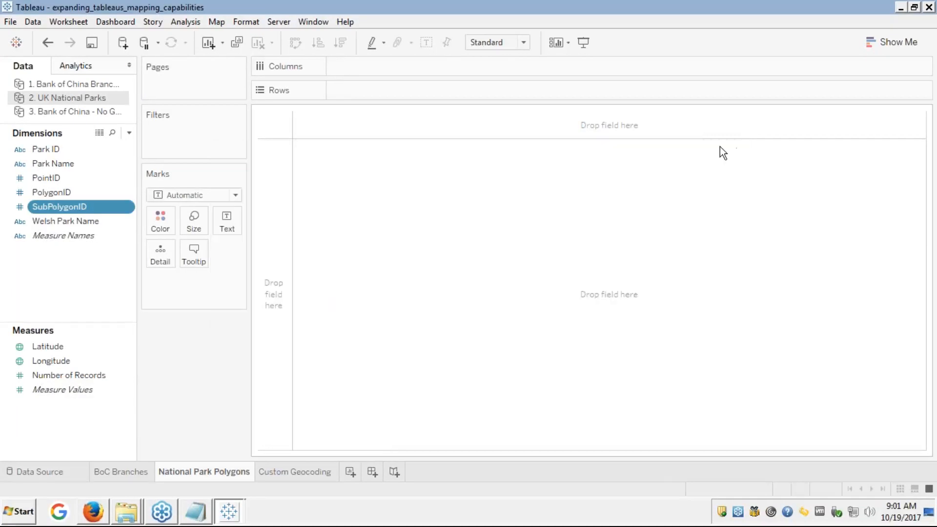
Step: Color the marks by Park Name and add PolygonID and SubPolygonID as detail
left_click(57, 164)
left_click_drag(57, 166, 160, 222)
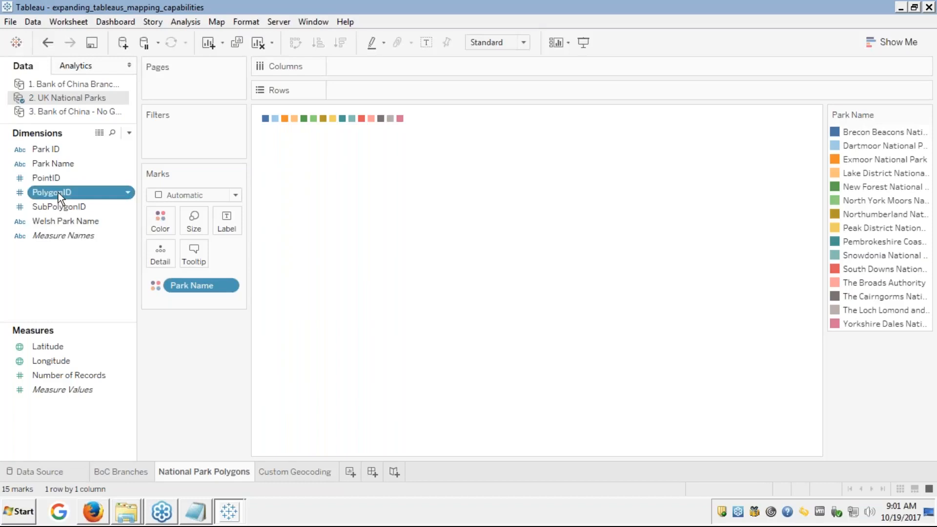
left_click_drag(57, 192, 161, 263)
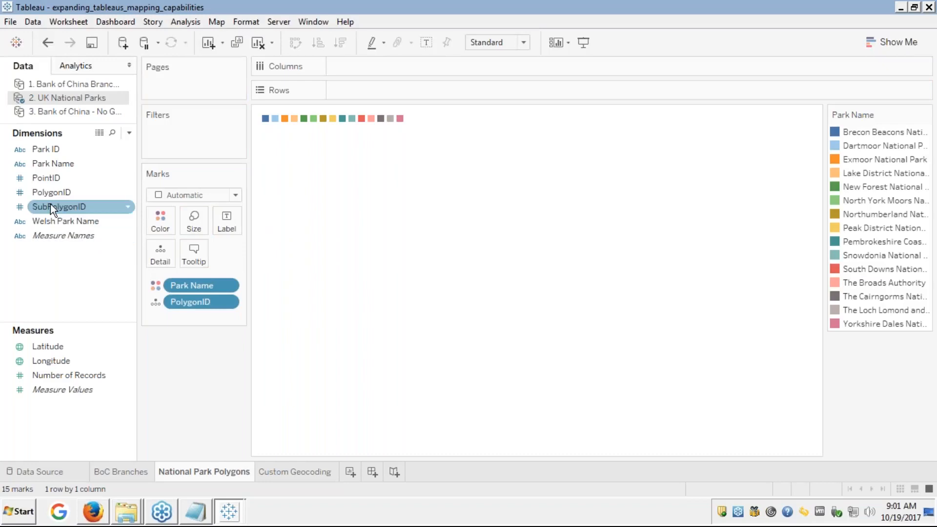
left_click_drag(51, 204, 158, 260)
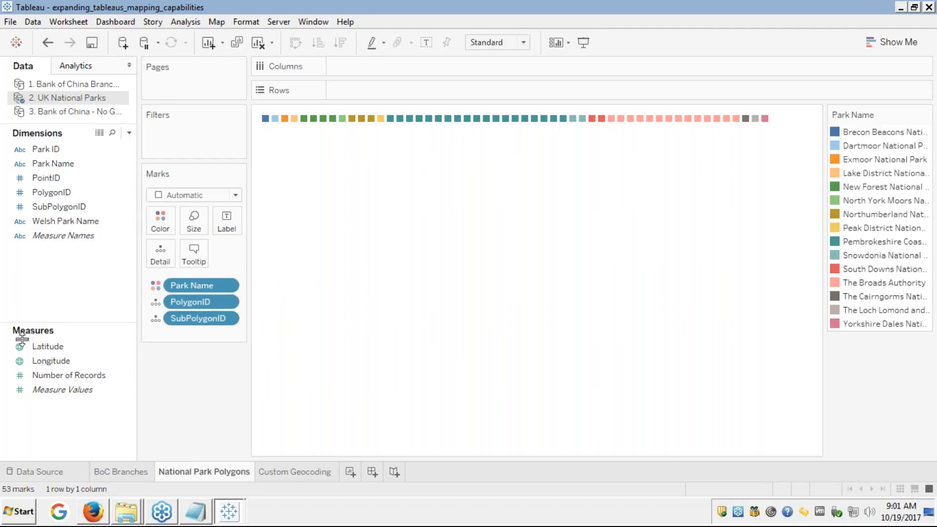
Step: Add Latitude to the rows and Longitude to the columns to plot the park polygons' average positions on a map
left_click(44, 347)
double_click(44, 348)
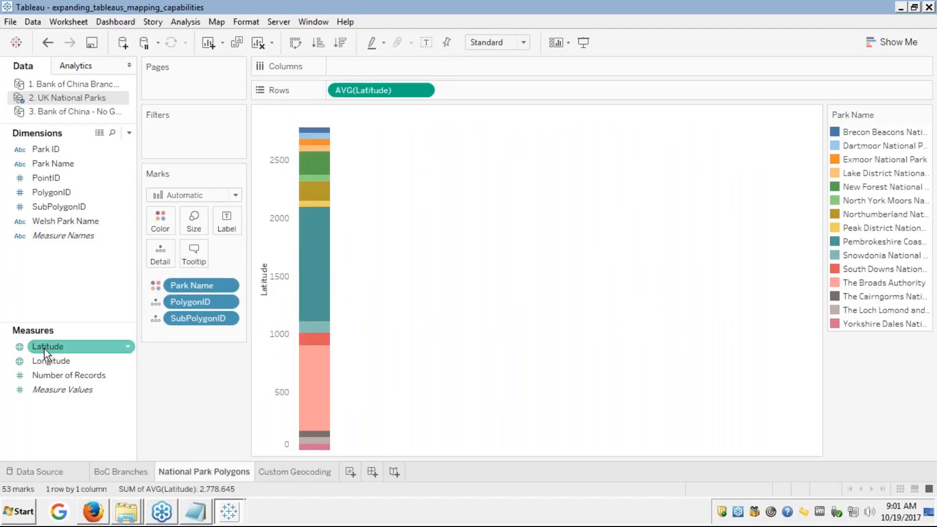
double_click(43, 360)
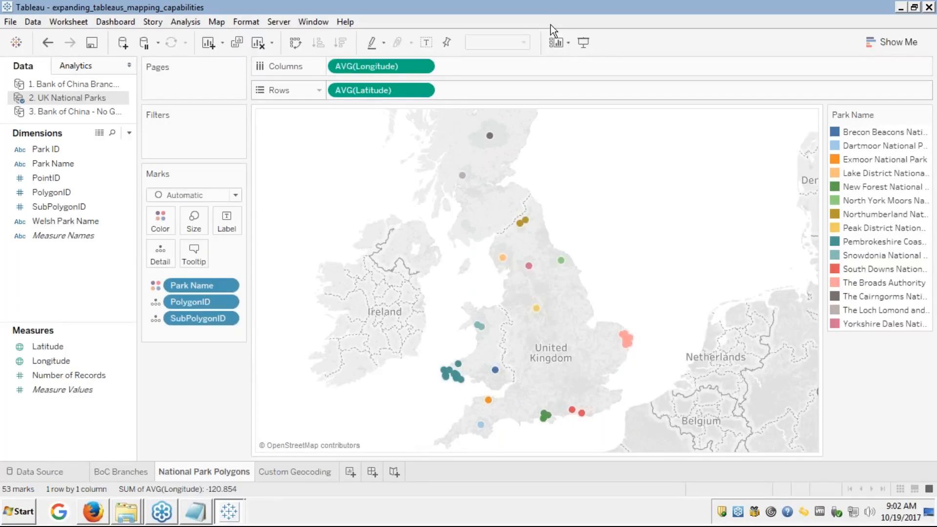
mouse_move(490, 135)
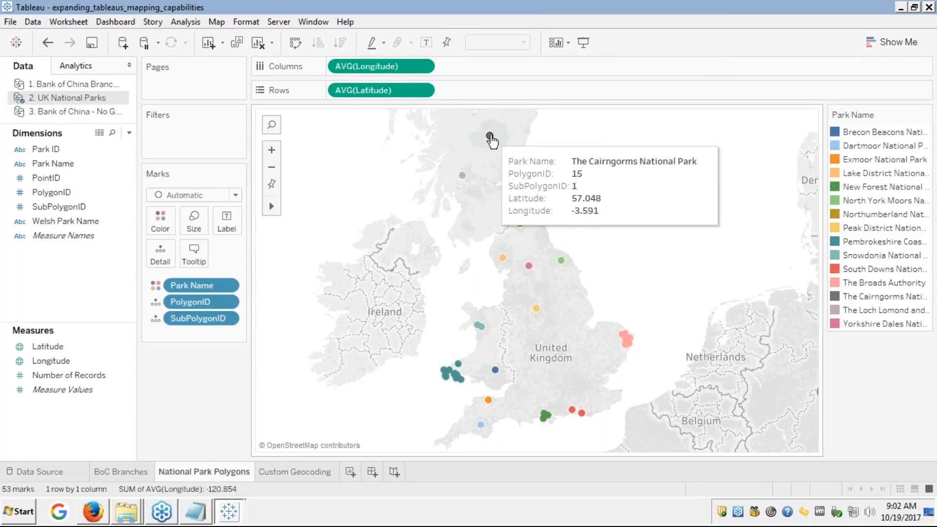
mouse_move(462, 176)
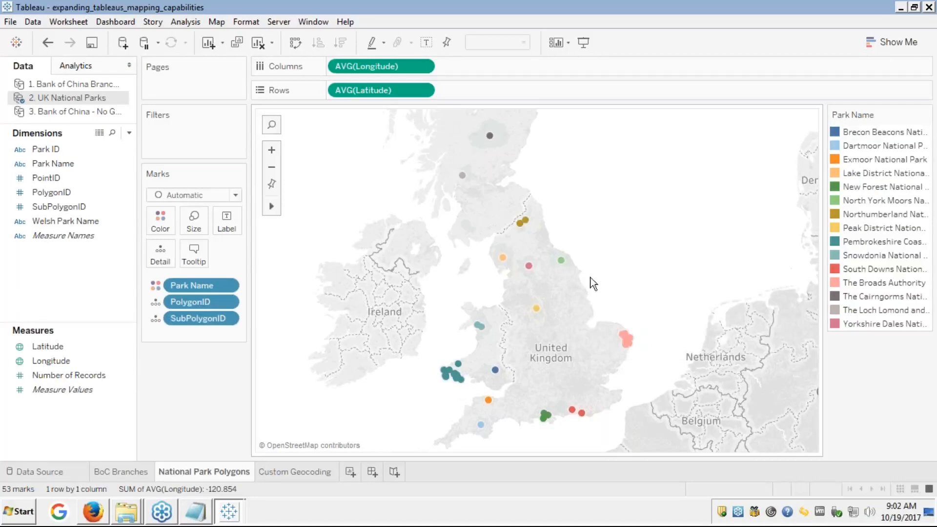
mouse_move(539, 306)
mouse_move(520, 228)
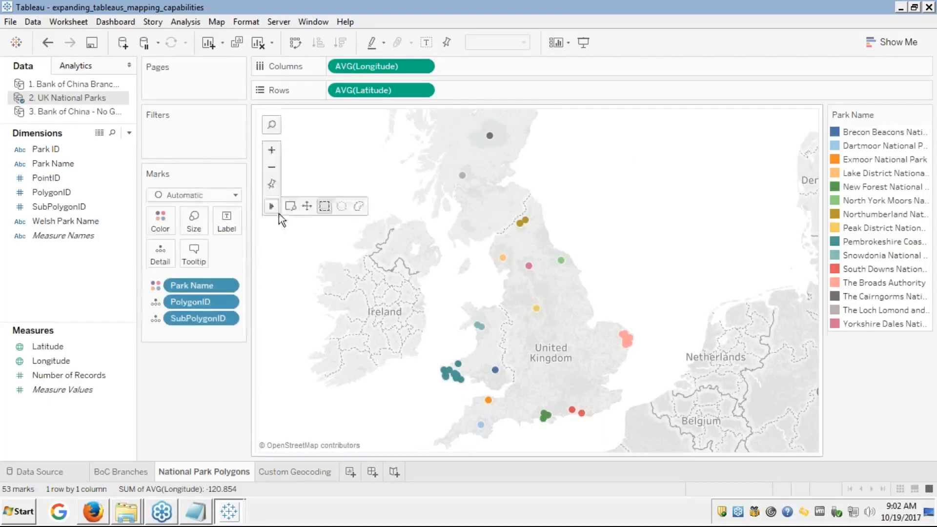
left_click(236, 195)
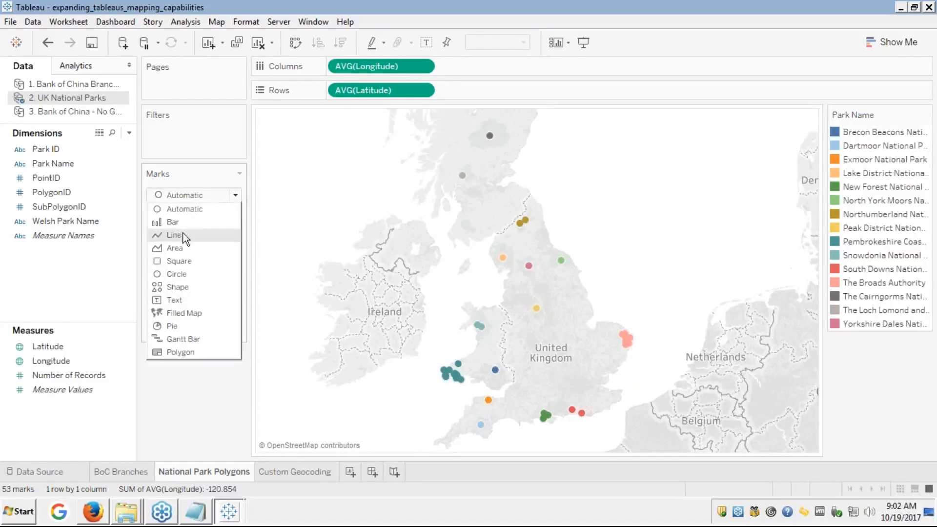
left_click(282, 191)
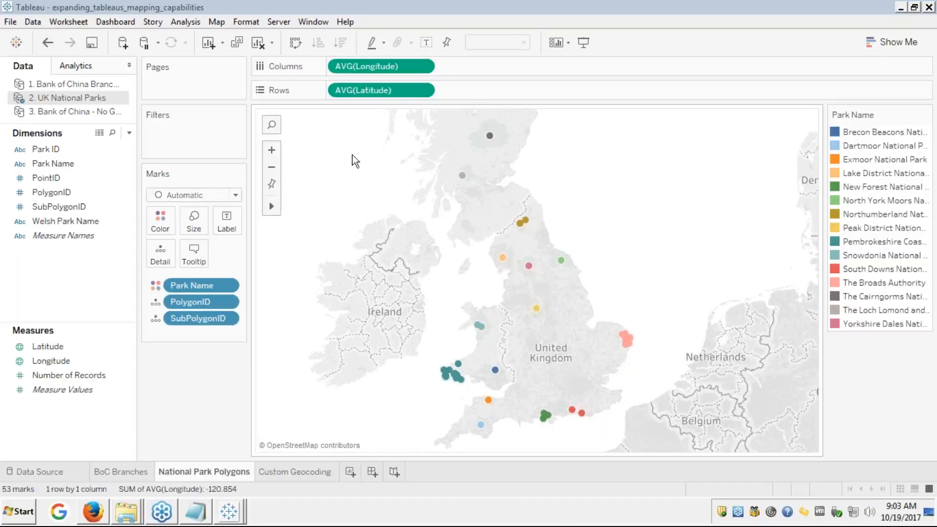
key("alt+Tab")
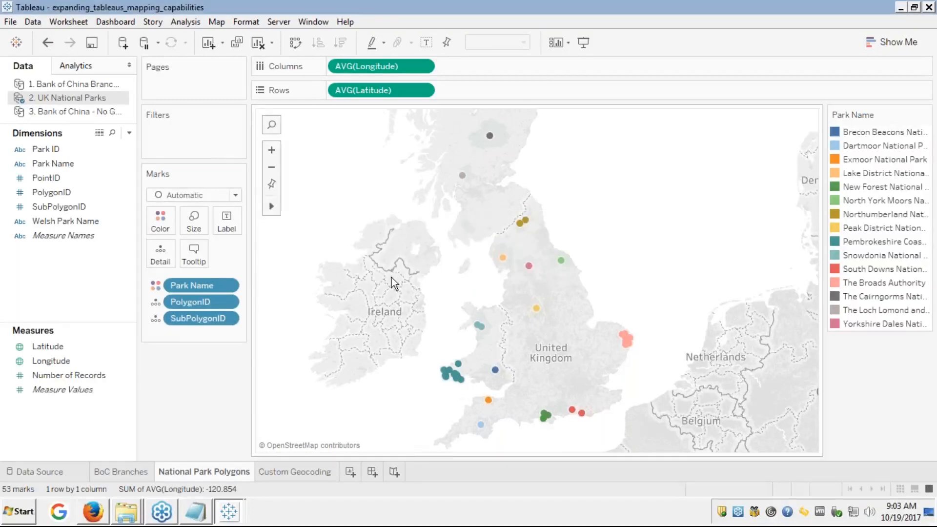
key("alt+Tab")
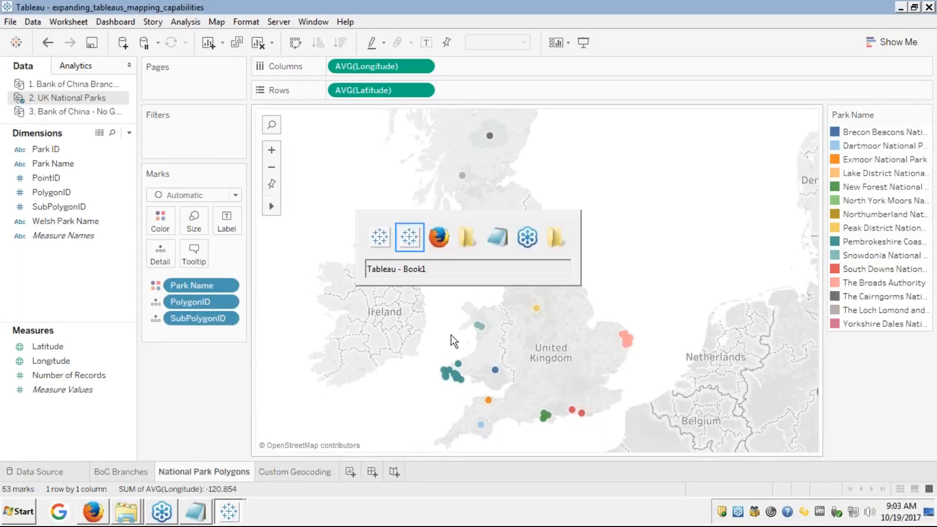
key("alt+Tab")
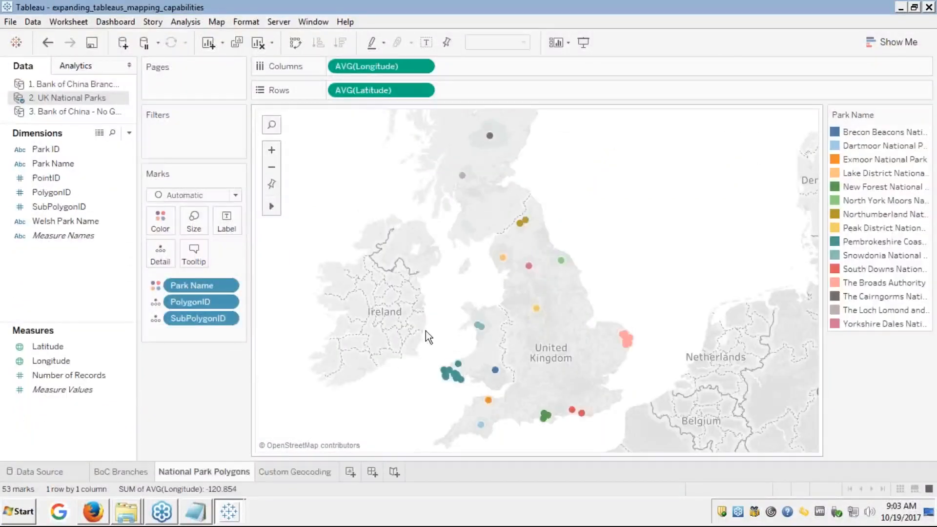
left_click(48, 360)
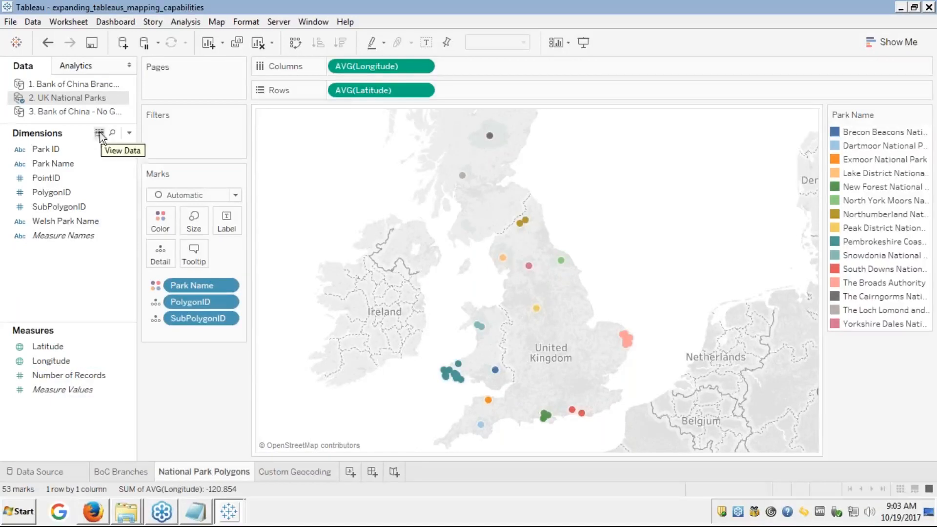
Step: View the full underlying data of The Cairngorms National Park mark and highlight the Latitude values of its first two points
right_click(491, 137)
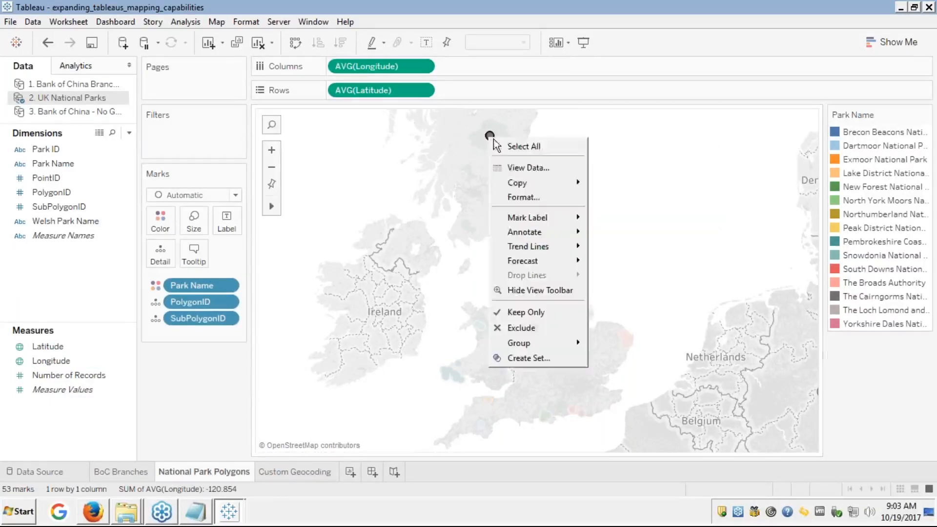
left_click(517, 167)
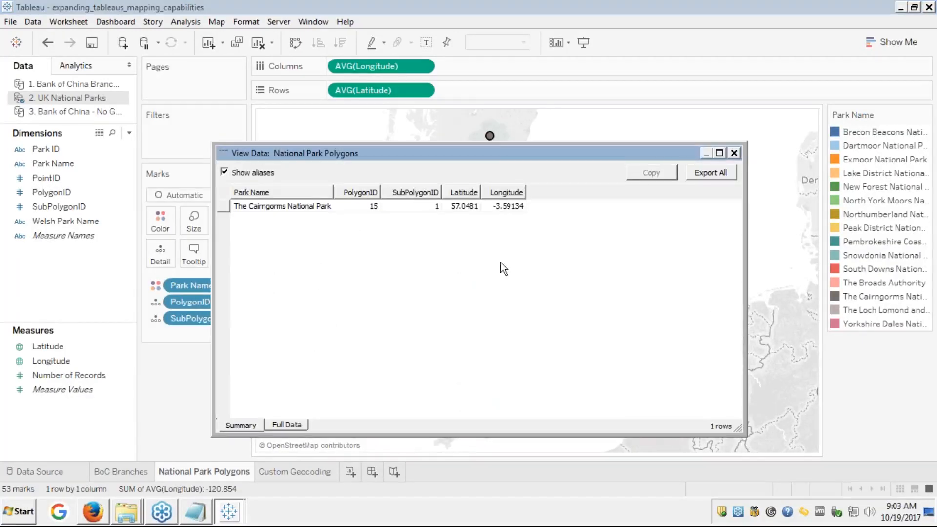
left_click(279, 428)
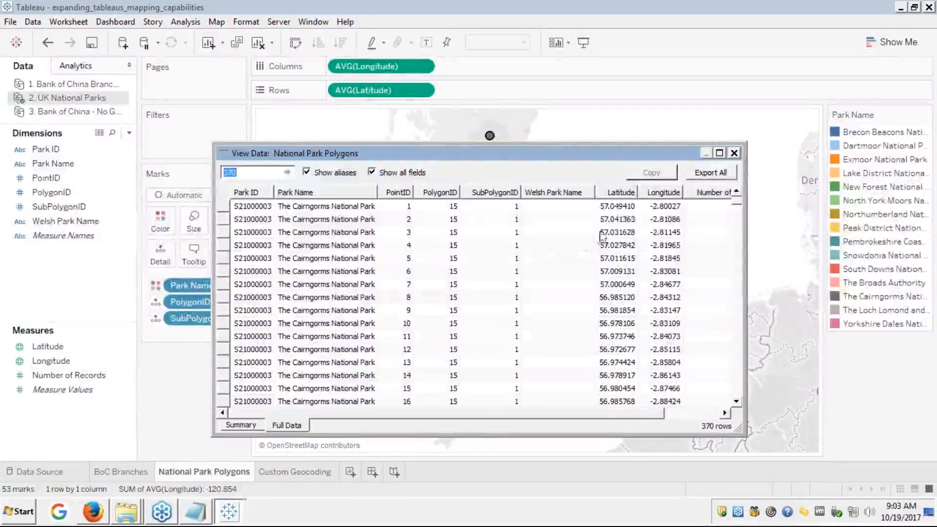
left_click_drag(618, 220, 617, 207)
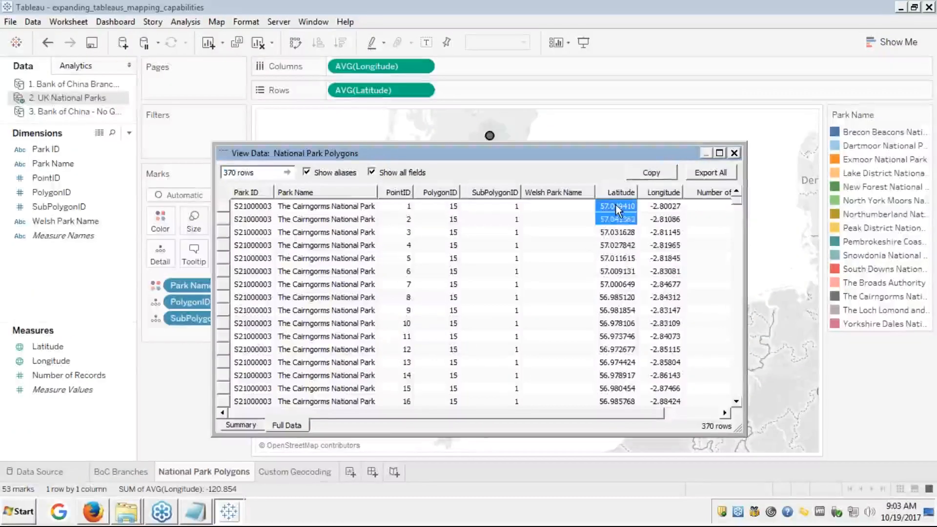
Step: Extend the highlighted Latitude values down the successive points of The Cairngorms National Park in the full data
key("shift+Down")
key("shift+Down")
key("shift+Down")
key("shift+Down")
key("shift+Down")
key("shift+Down")
key("shift+Down")
key("shift+Down")
key("shift+Down")
key("shift+Down")
key("shift+Down")
key("shift+Down")
key("shift+Down")
key("shift+Down")
key("shift+Down")
key("shift+Down")
key("shift+Down")
key("shift+Down")
key("shift+Down")
key("shift+Down")
key("shift+Down")
key("shift+Down")
key("shift+Down")
key("shift+Down")
key("shift+Down")
key("shift+Down")
key("shift+Down")
key("shift+Down")
key("shift+Down")
key("shift+Down")
key("shift+Down")
key("shift+Down")
key("shift+Down")
key("shift+Down")
key("shift+Down")
key("shift+Down")
key("shift+Down")
key("shift+Down")
key("shift+Down")
key("shift+Down")
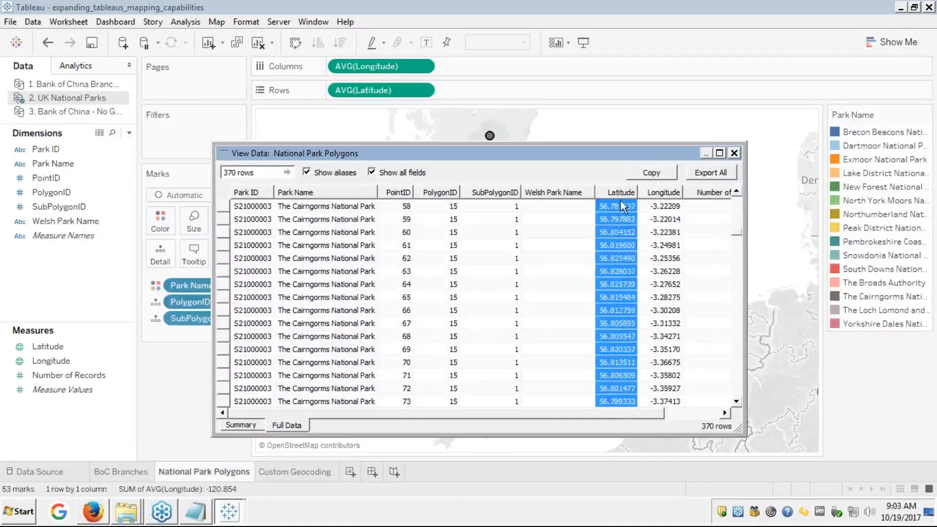
Step: Highlight the Longitude values from PointID 58 down through the following points of The Cairngorms National Park
left_click_drag(666, 219, 666, 206)
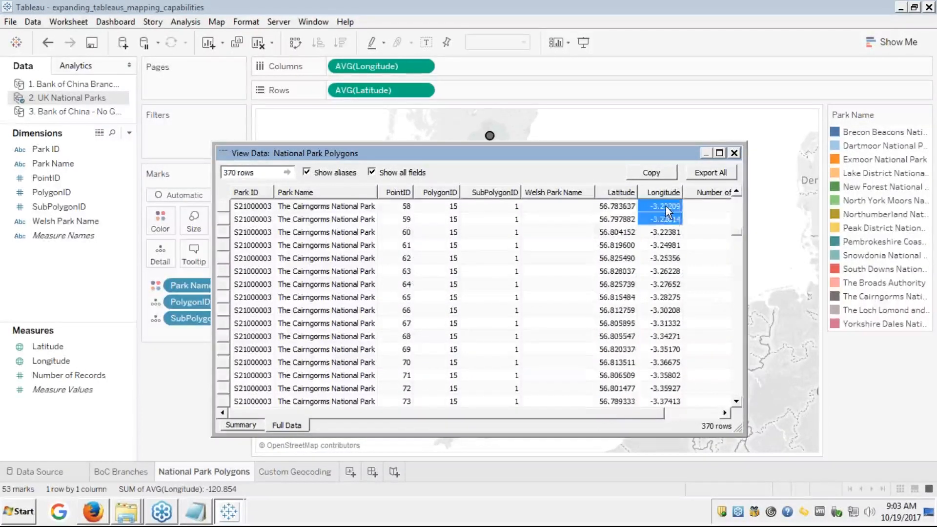
key("shift+Down")
key("shift+Down")
key("shift+Down")
key("shift+Down")
key("shift+Down")
key("shift+Down")
key("shift+Down")
key("shift+Down")
key("shift+Down")
key("shift+Down")
key("shift+Down")
key("shift+Down")
key("shift+Down")
key("shift+Down")
key("shift+Down")
key("shift+Down")
key("shift+Down")
key("shift+Down")
key("shift+Down")
key("shift+Down")
key("shift+Down")
key("shift+Down")
key("shift+Down")
key("shift+Down")
key("shift+Down")
key("shift+Down")
key("shift+Down")
key("shift+Down")
key("shift+Down")
key("shift+Down")
key("shift+Down")
key("shift+Down")
key("shift+Down")
key("shift+Down")
key("shift+Down")
key("shift+Down")
key("shift+Down")
key("shift+Down")
key("shift+Down")
key("shift+Down")
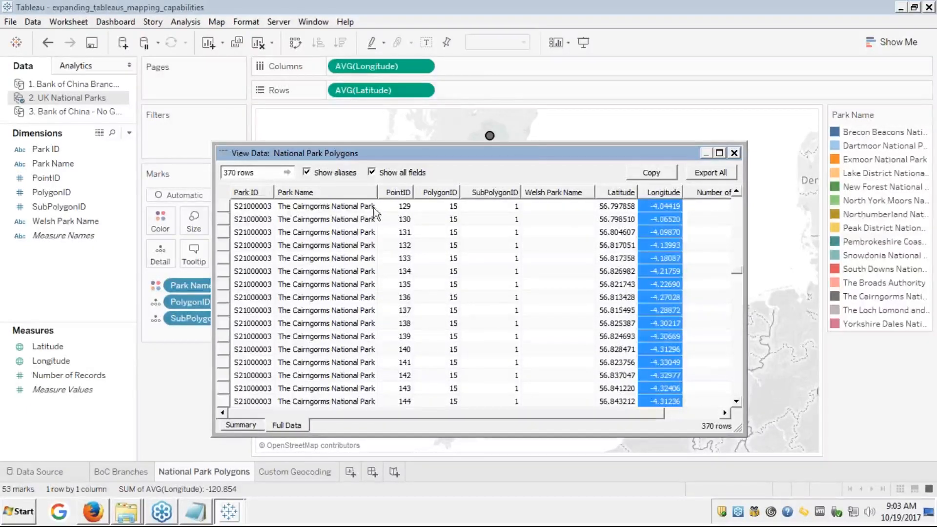
Step: Check the summary data of The Cairngorms mark, close the data view and clear the mark selection
left_click(238, 421)
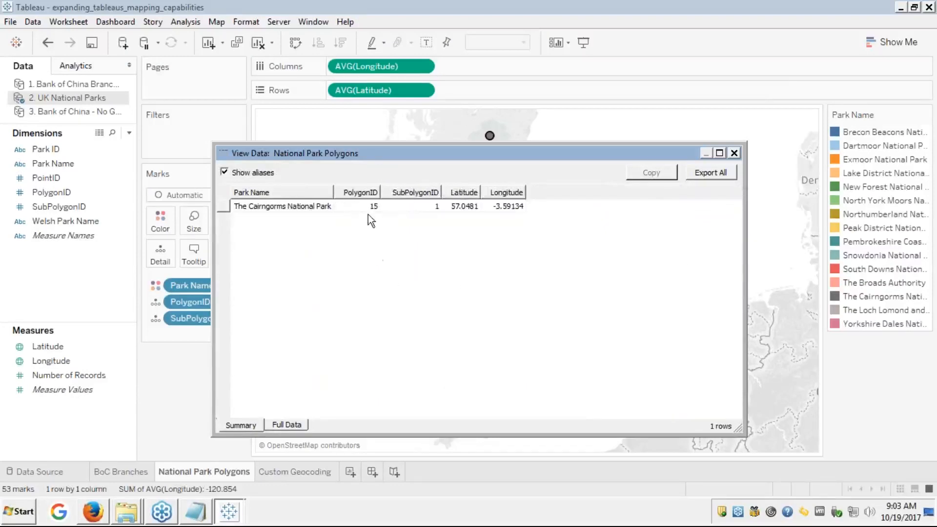
left_click(735, 152)
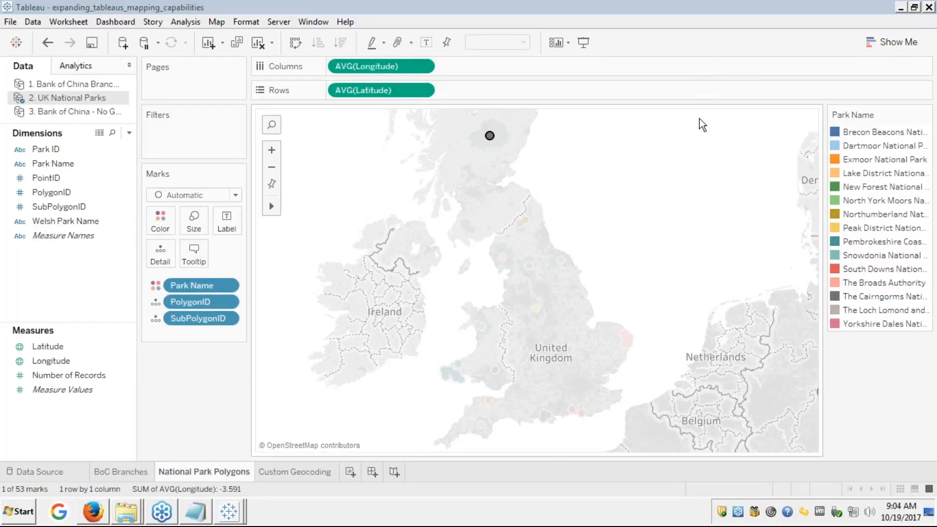
left_click(664, 166)
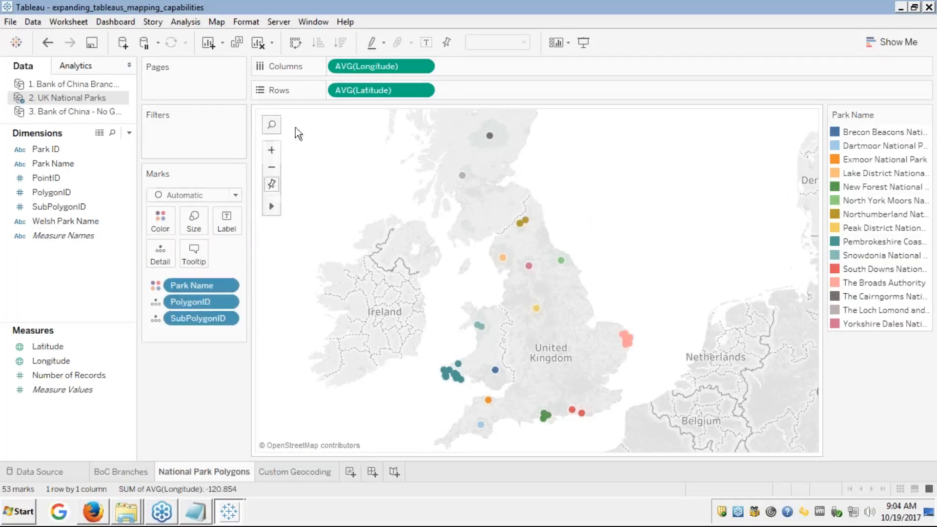
Step: Change the mark type to Line and set PointID as the path to draw the park outlines
left_click(235, 197)
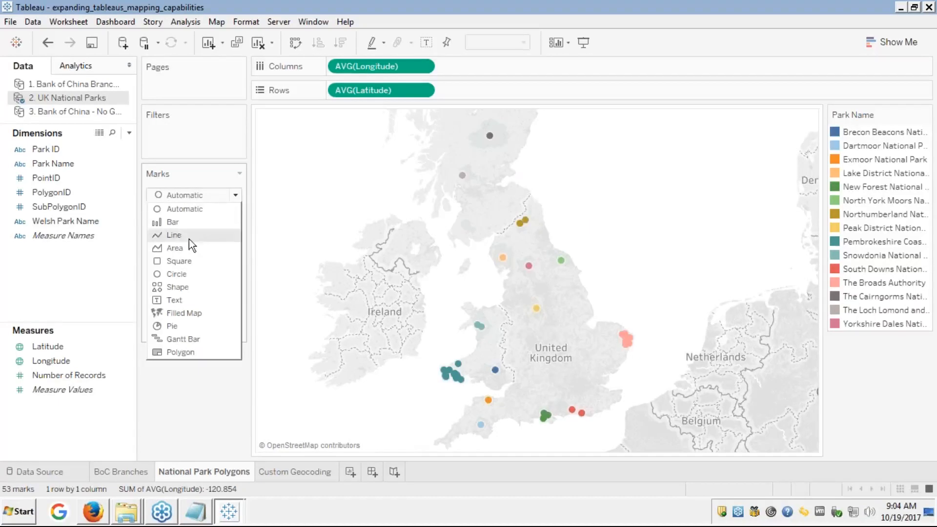
left_click(172, 236)
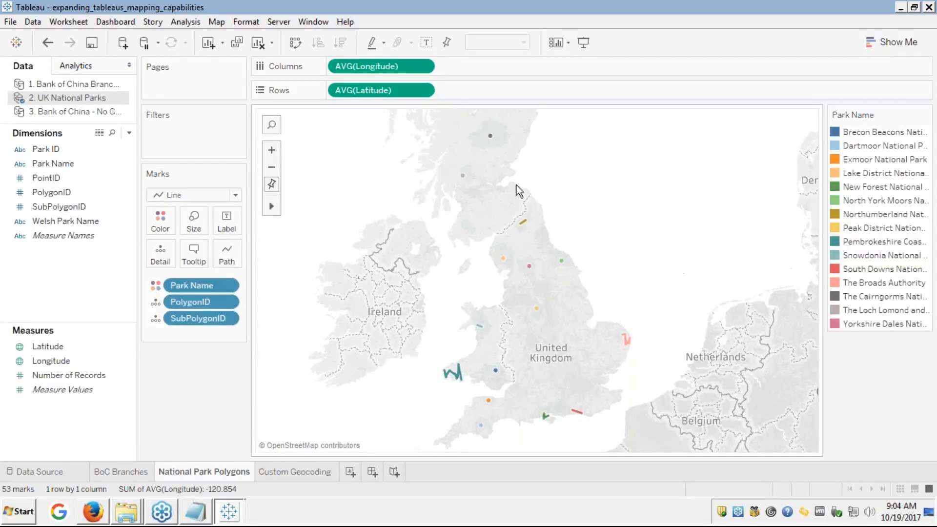
mouse_move(519, 222)
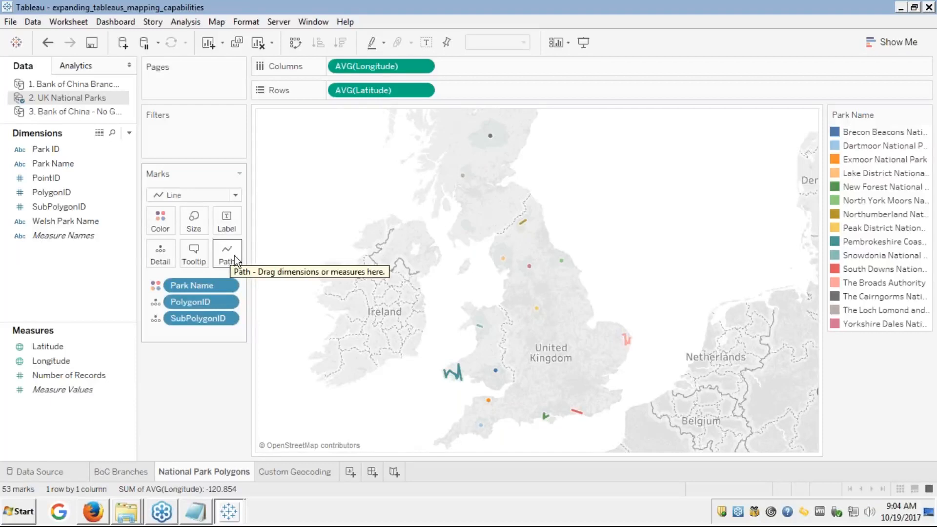
left_click(42, 191)
left_click(46, 177)
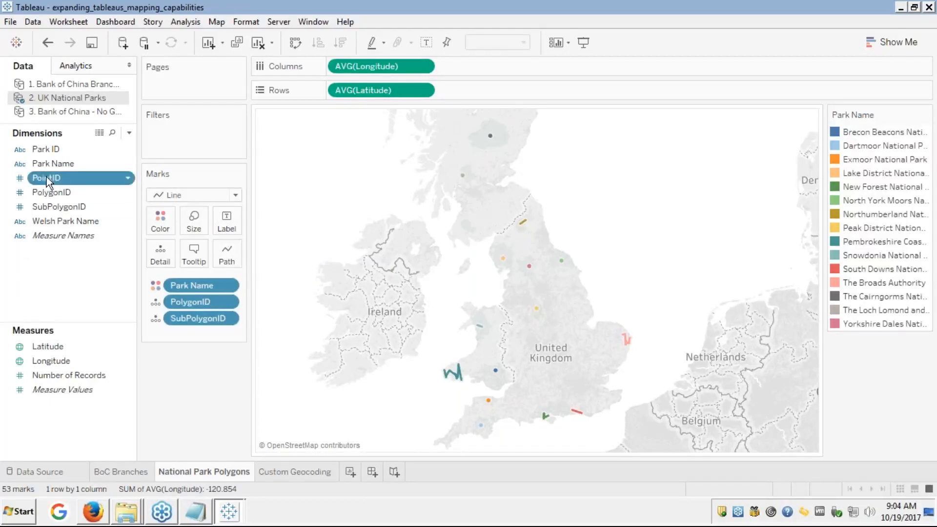
left_click_drag(46, 177, 227, 252)
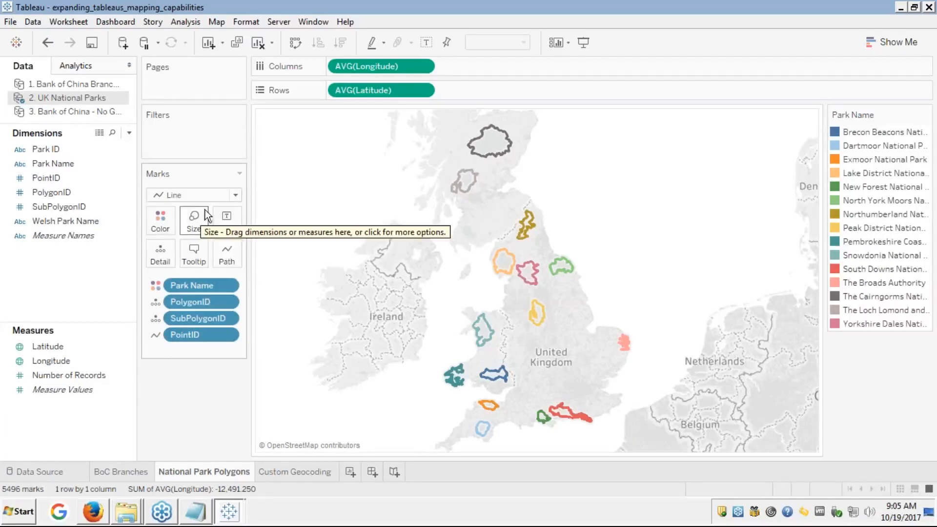
left_click(235, 195)
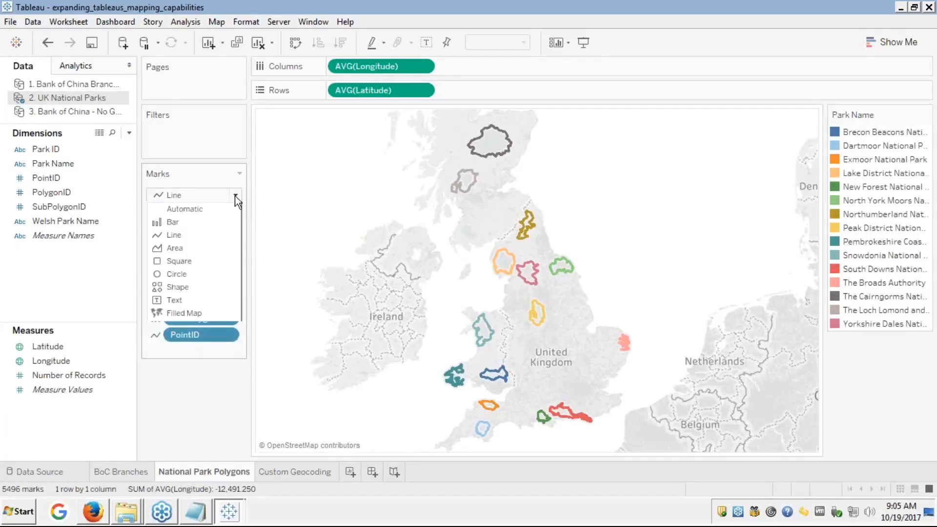
left_click(236, 196)
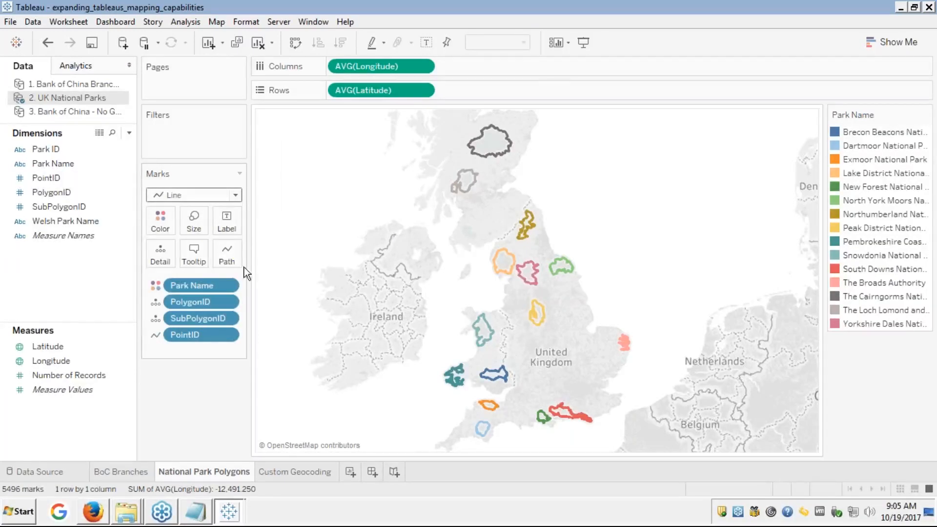
mouse_move(493, 147)
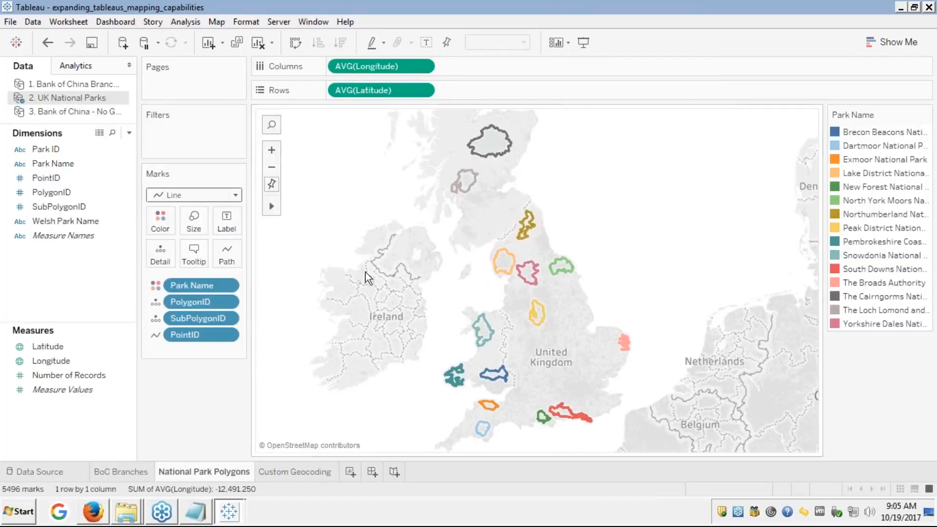
Step: Switch to the Module 6 presentation in Firefox, show it full screen and go back to the "Polygon Map - Required Data" slide
left_click(99, 514)
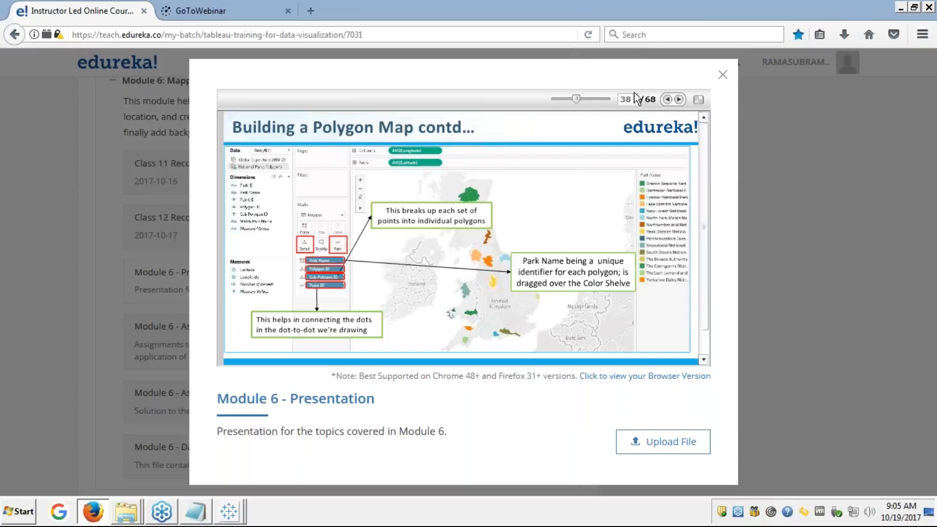
left_click(699, 99)
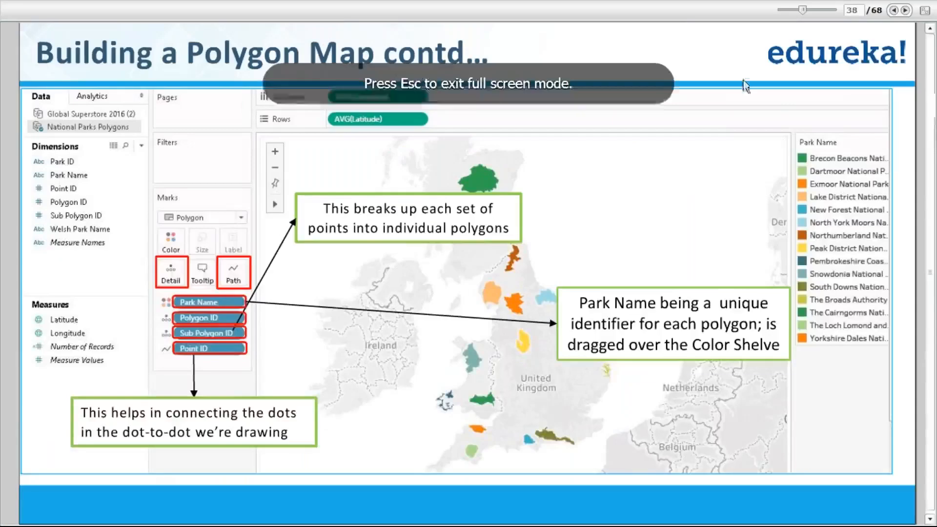
left_click(894, 11)
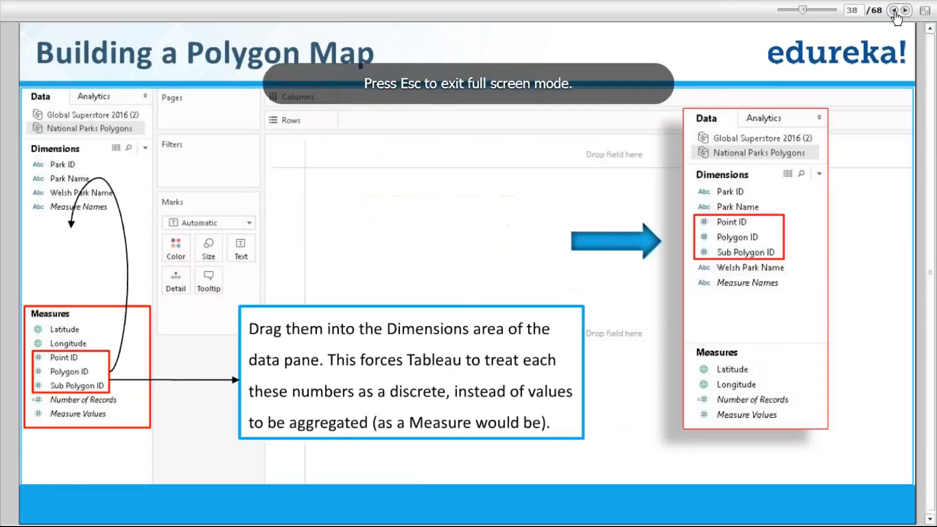
left_click(894, 11)
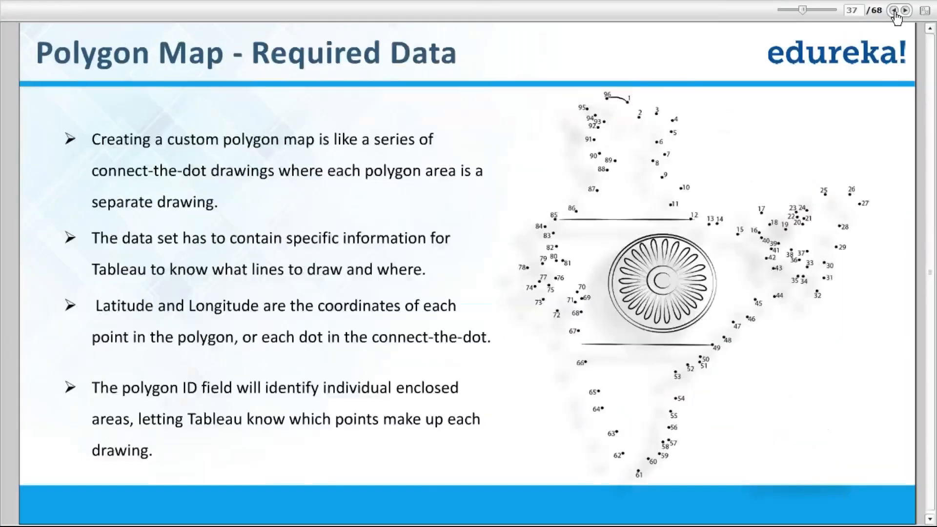
left_click(894, 11)
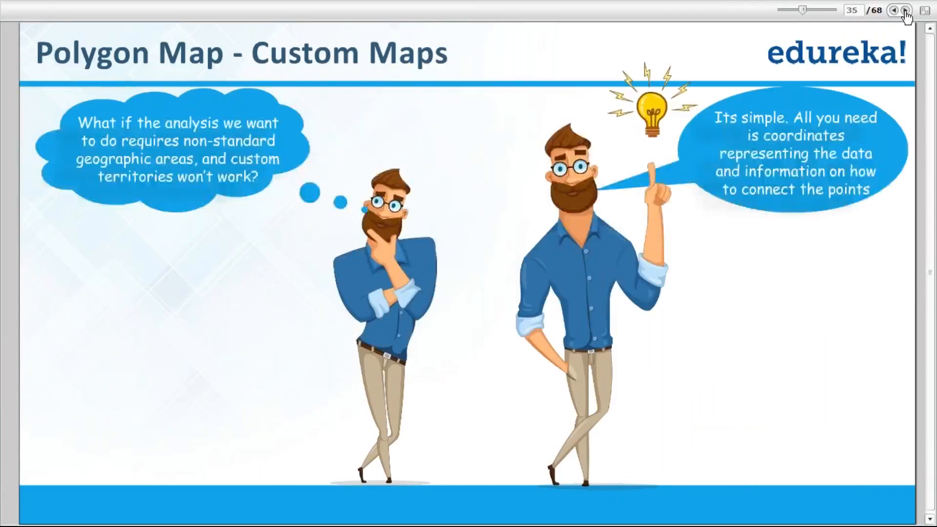
left_click(905, 11)
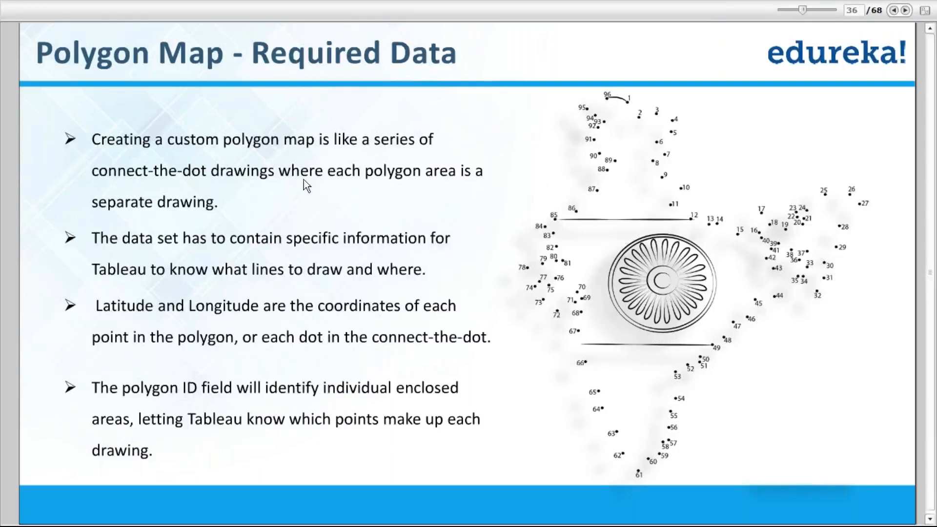
Step: Return to the expanding_tableaus_mapping_capabilities workbook in Tableau and inspect the point details along the park outlines
key("alt+Tab")
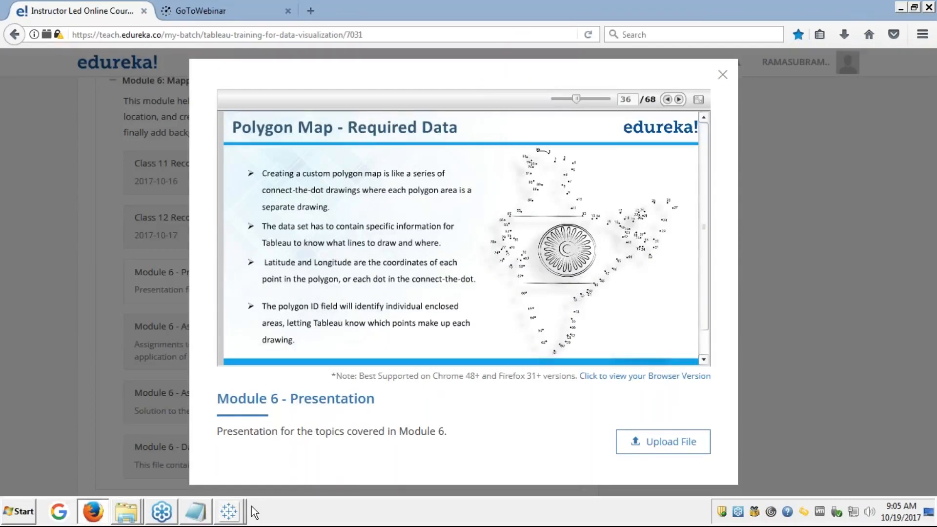
left_click(229, 512)
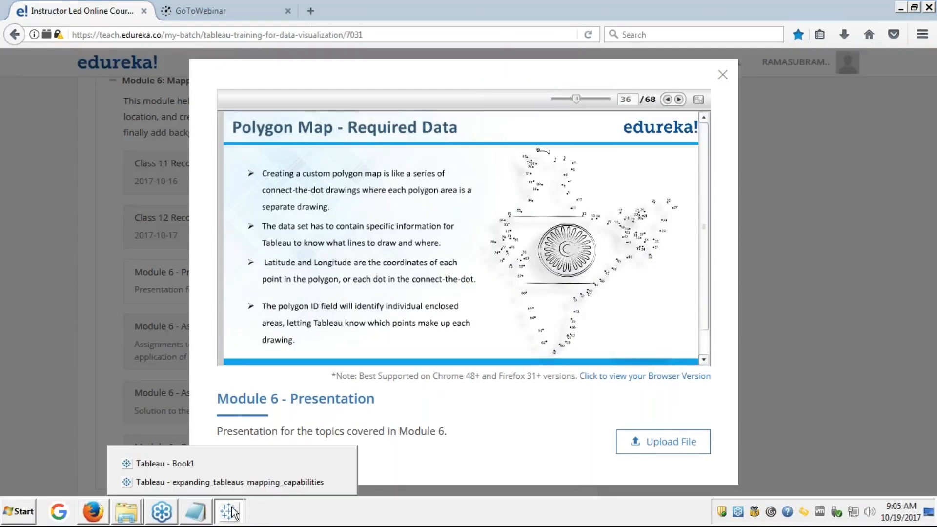
left_click(216, 484)
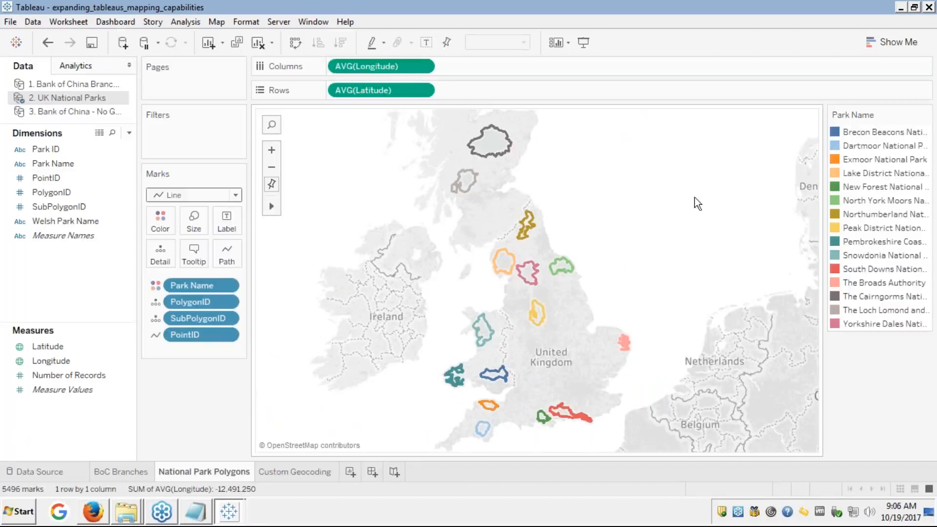
mouse_move(504, 274)
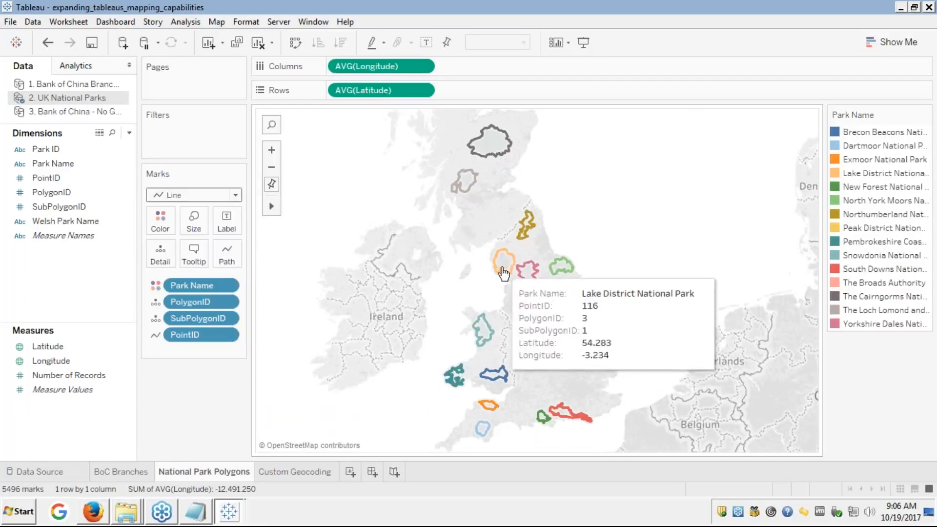
mouse_move(534, 285)
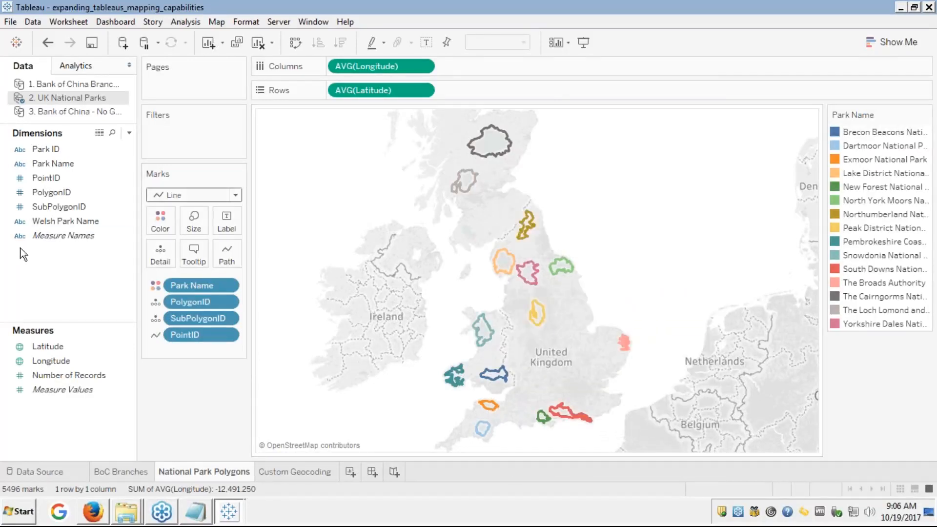
mouse_move(493, 127)
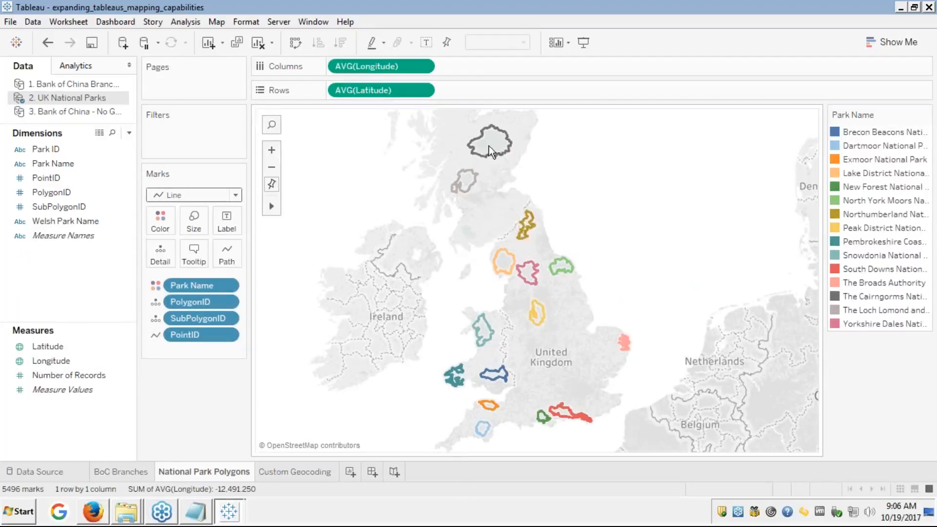
mouse_move(490, 147)
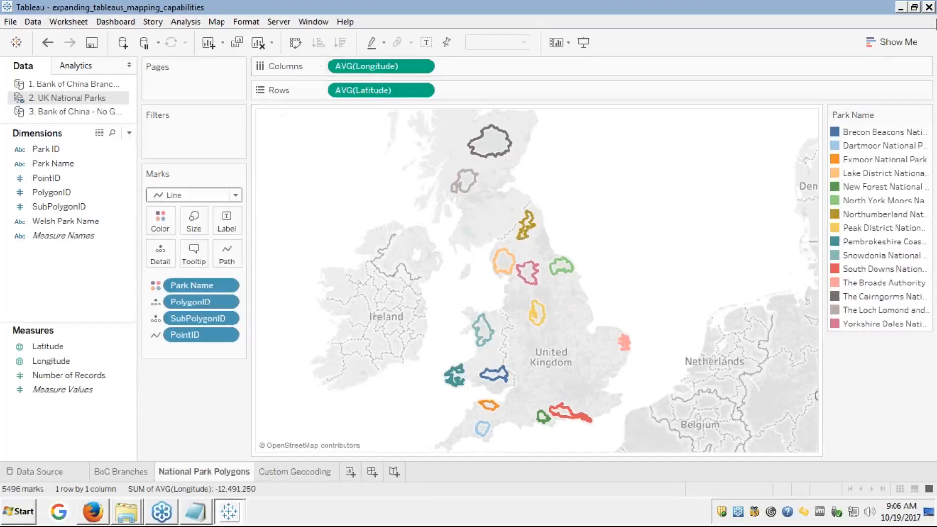
Step: Highlight New Forest National Park through the Park Name legend, then clear the highlight
left_click(923, 187)
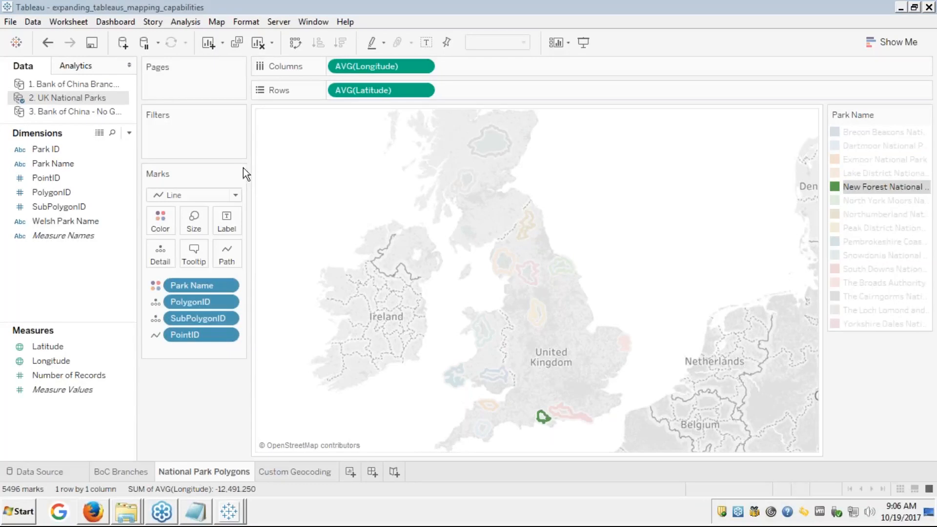
left_click(704, 116)
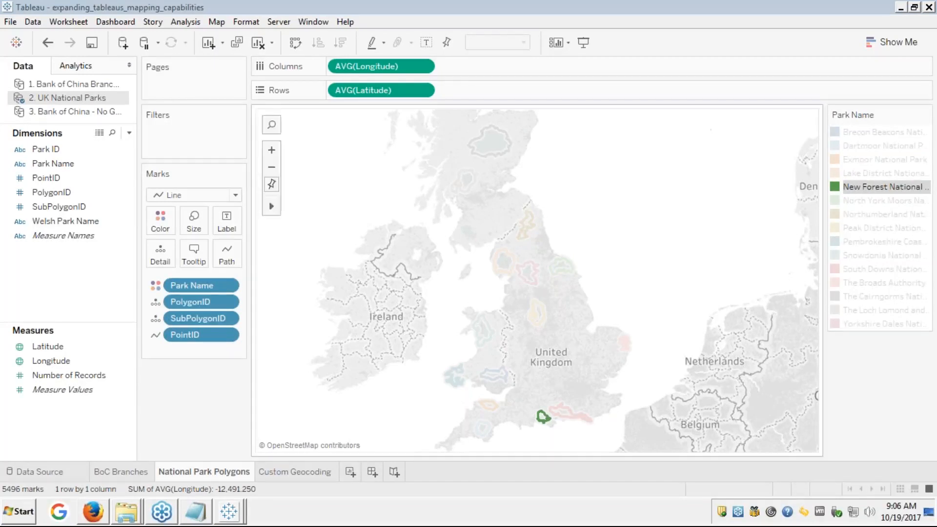
left_click(884, 189)
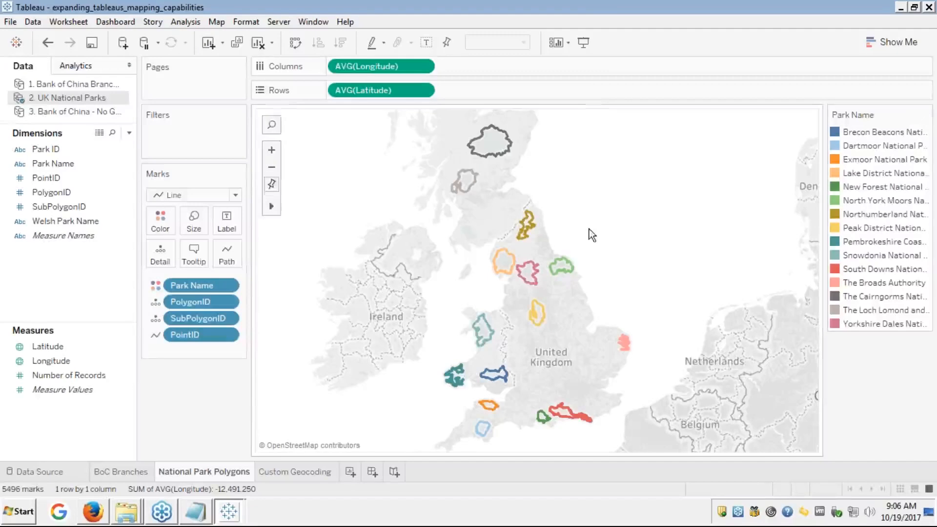
Step: Clear the National Park Polygons sheet and color its marks by Park Name
left_click(257, 44)
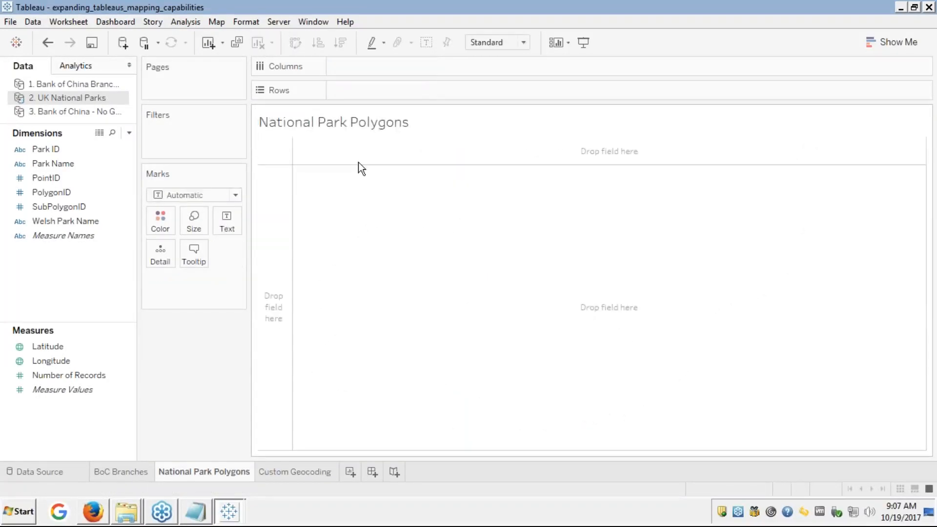
left_click(63, 197)
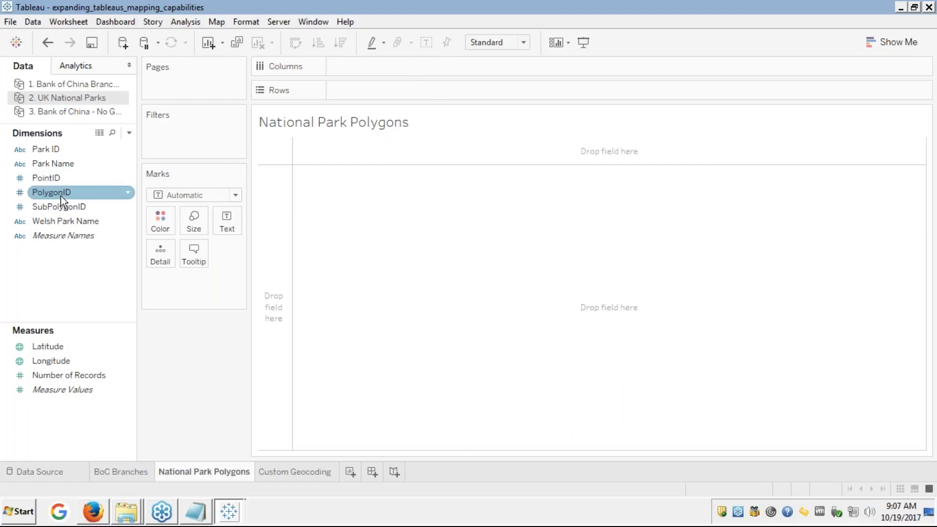
left_click(48, 163)
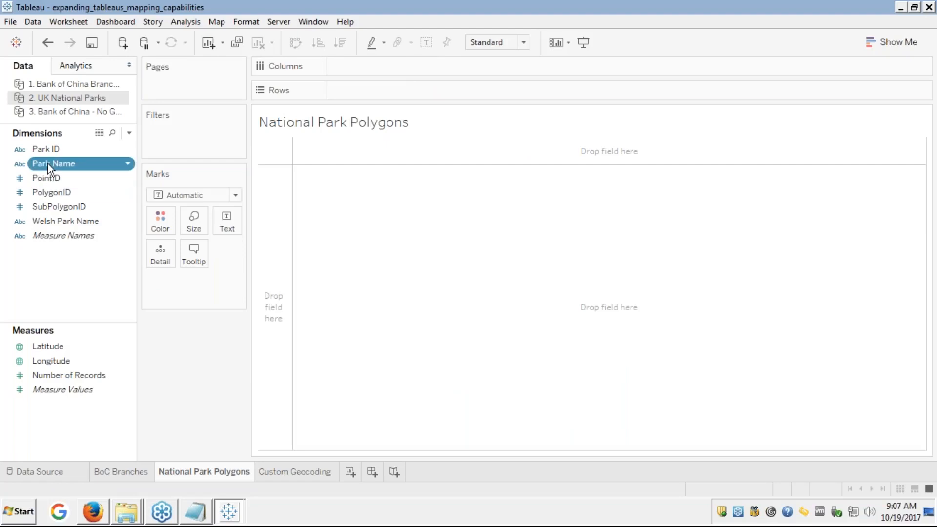
left_click_drag(48, 163, 161, 223)
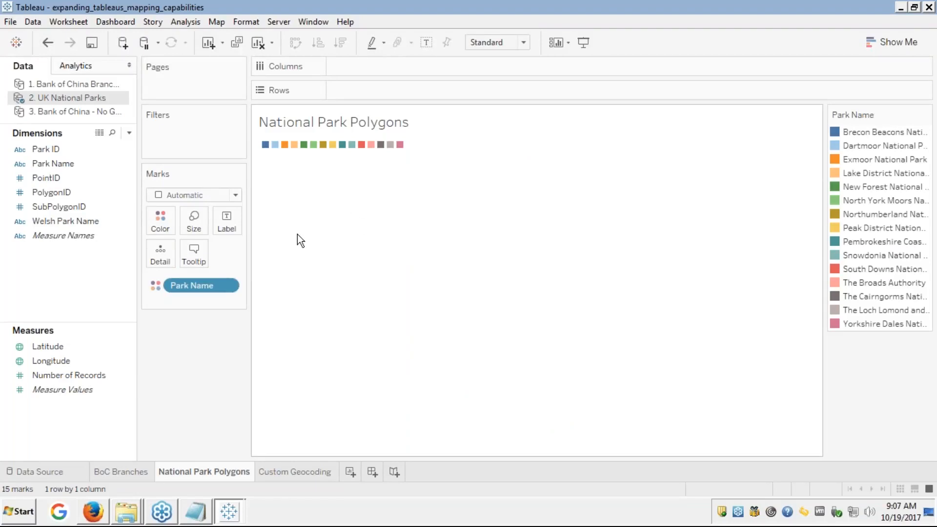
Step: Plot the parks as points on a map from Latitude and Longitude, and check the northernmost park's details
left_click(42, 347)
double_click(42, 346)
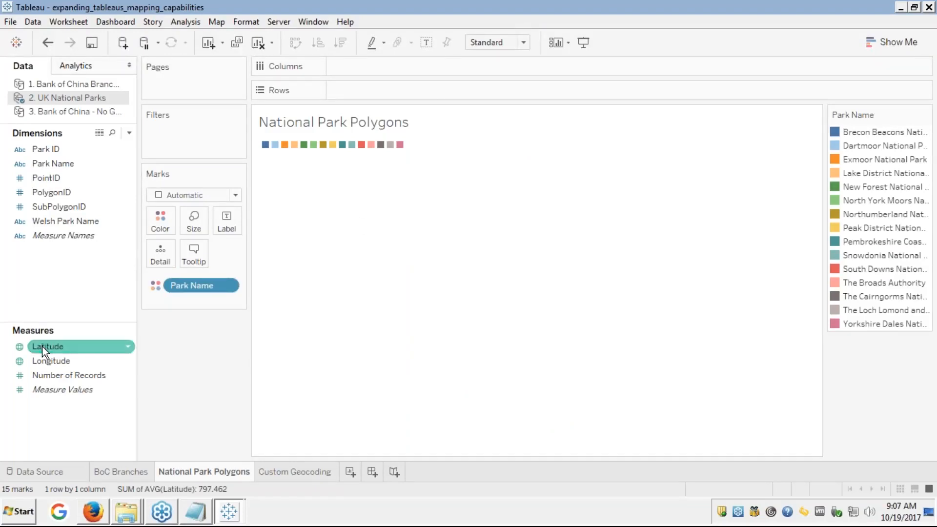
double_click(42, 361)
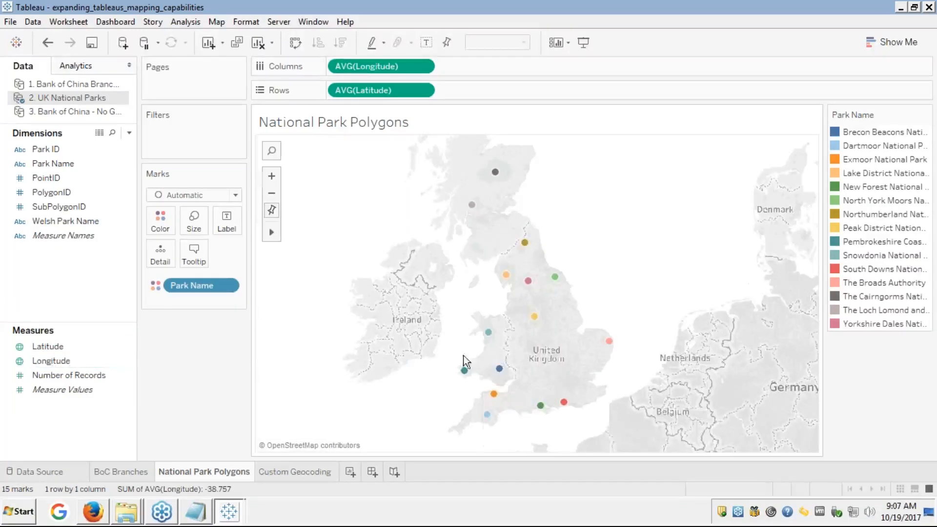
mouse_move(496, 173)
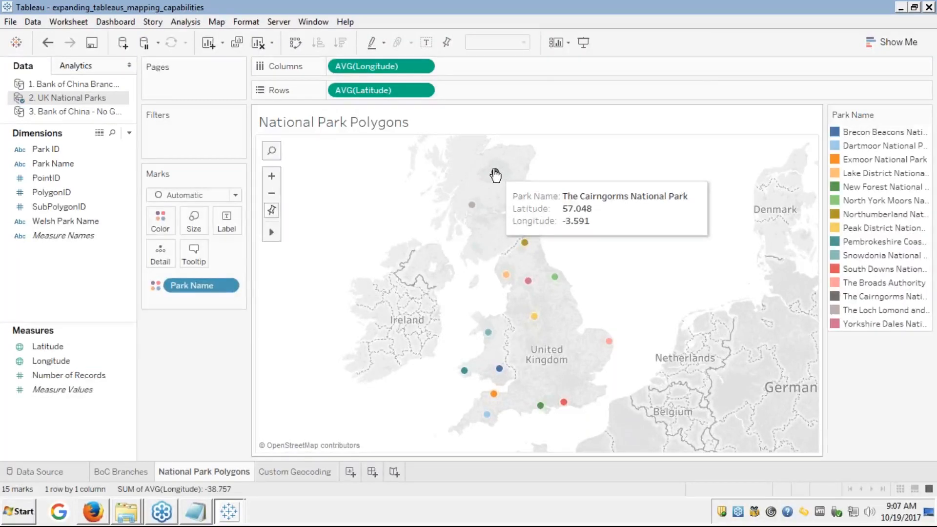
Step: Try PointID as a detail on the park marks, and remove it again
left_click(49, 178)
left_click_drag(49, 178, 160, 254)
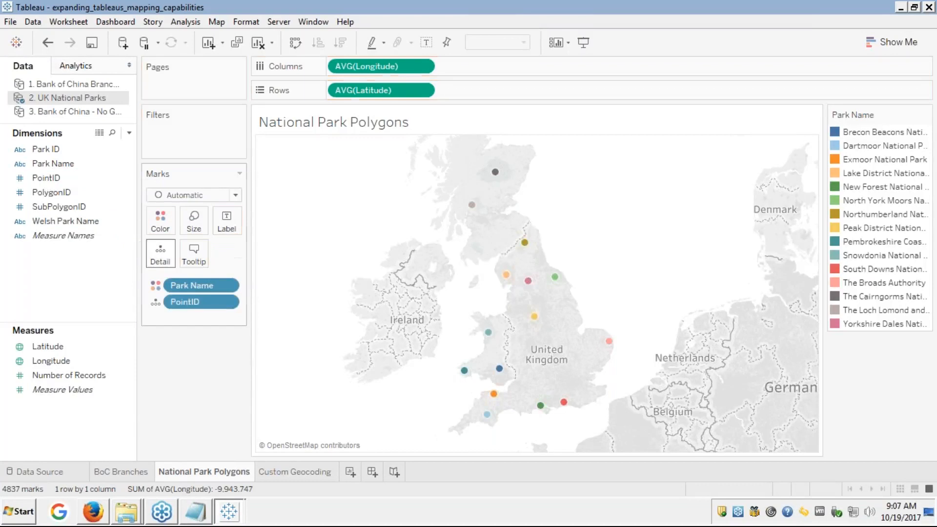
left_click(68, 188)
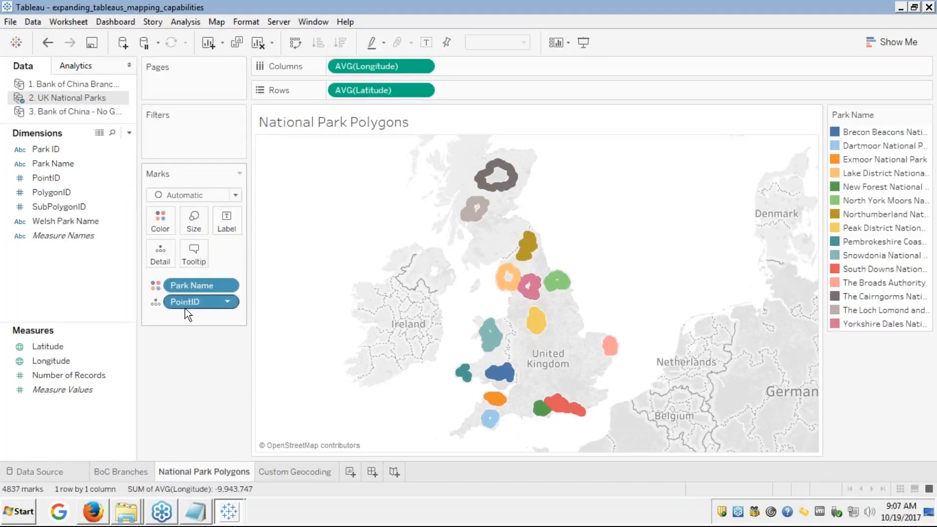
left_click_drag(186, 301, 72, 268)
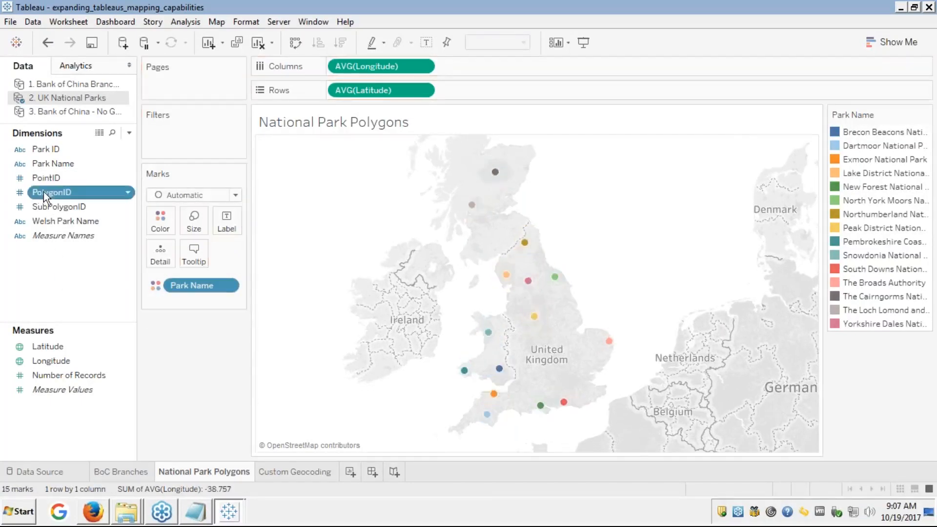
Step: Add PolygonID and SubPolygonID as details on the park marks
left_click_drag(43, 192, 151, 253)
left_click(42, 207)
left_click_drag(42, 207, 157, 259)
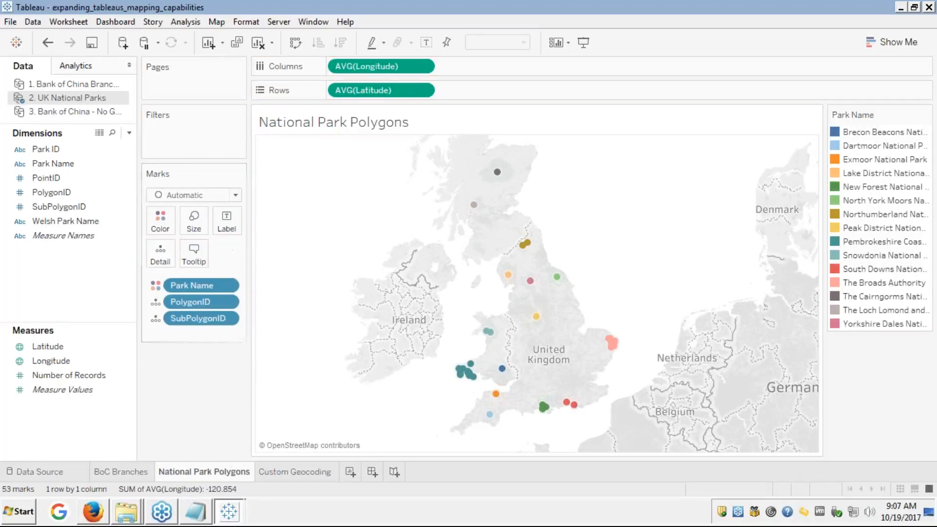
Step: Change the mark type to Line and use PointID as the path that connects the points
left_click(237, 196)
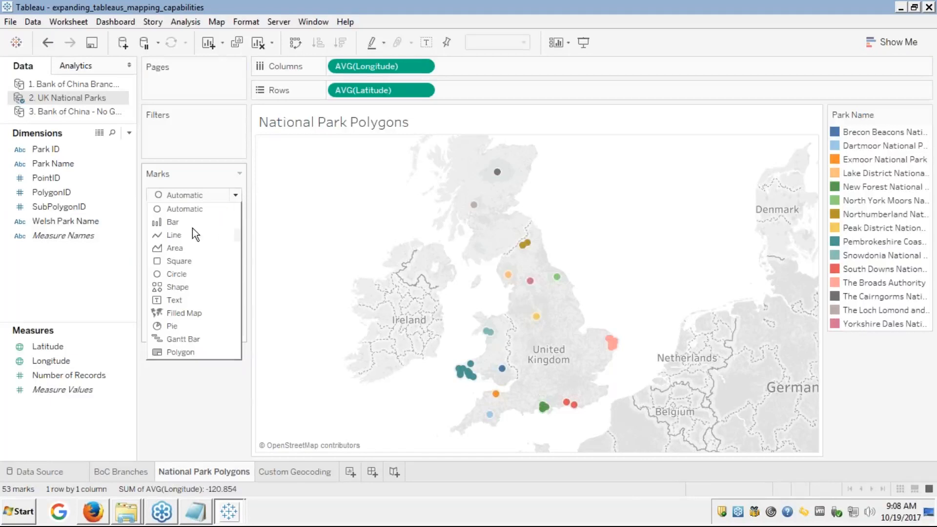
left_click(172, 236)
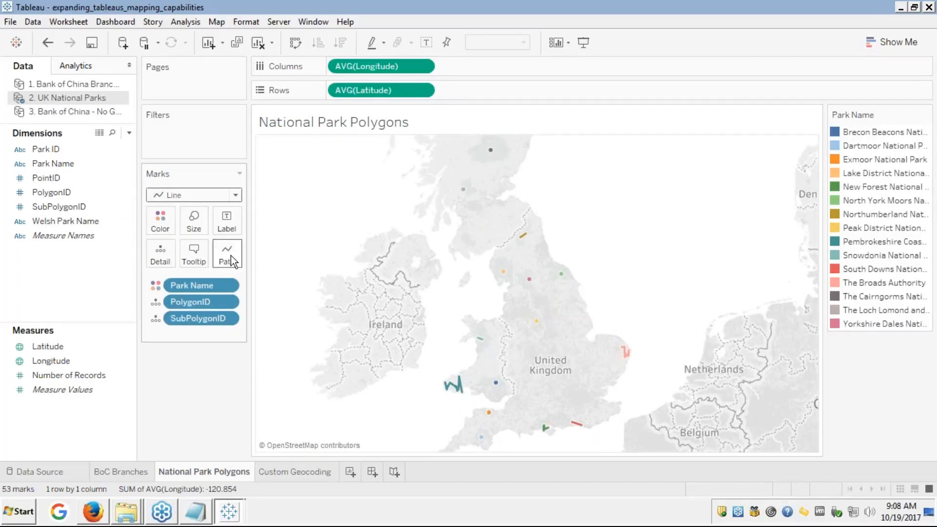
left_click(39, 178)
mouse_move(39, 179)
left_mouse_down()
mouse_move(81, 175)
mouse_move(226, 255)
left_mouse_up()
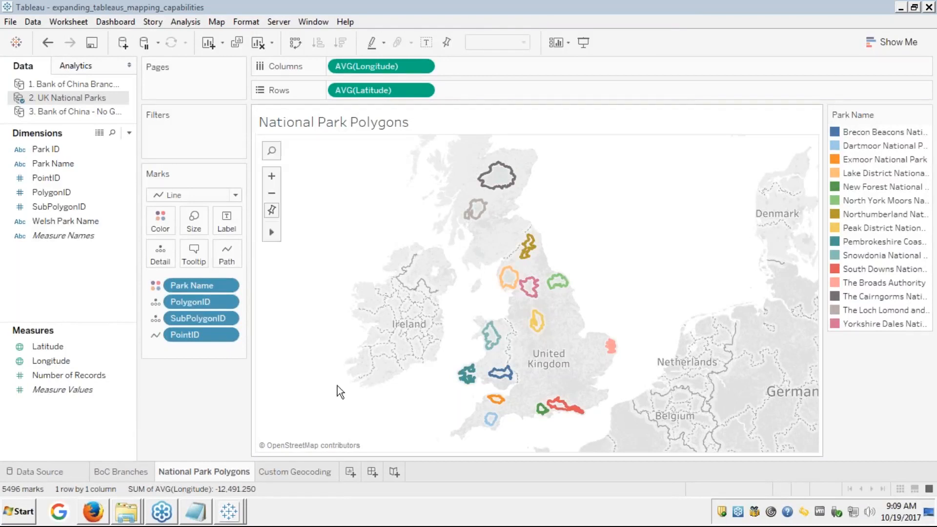
Step: Switch to the Module 6 presentation in Firefox and show the "Polygon Map - Required Data" slide full screen
left_click(105, 510)
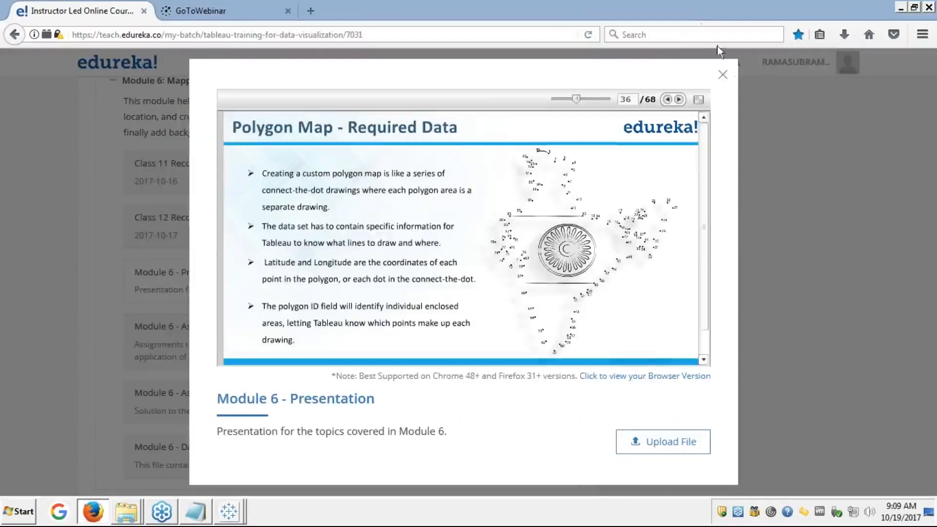
left_click(699, 99)
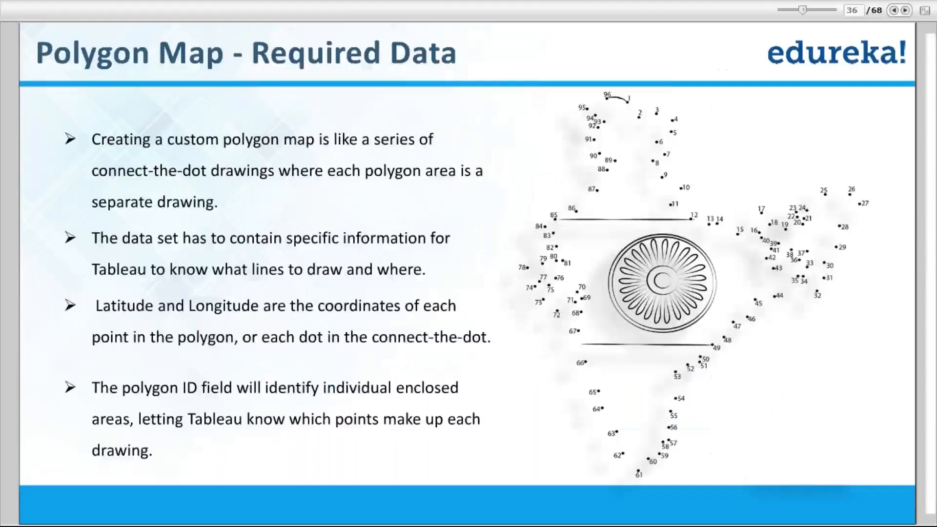
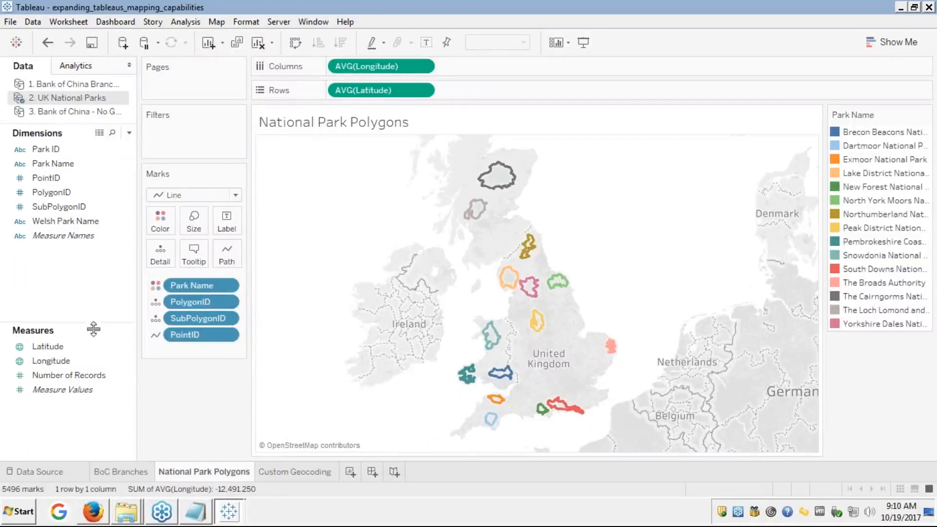
left_click(41, 472)
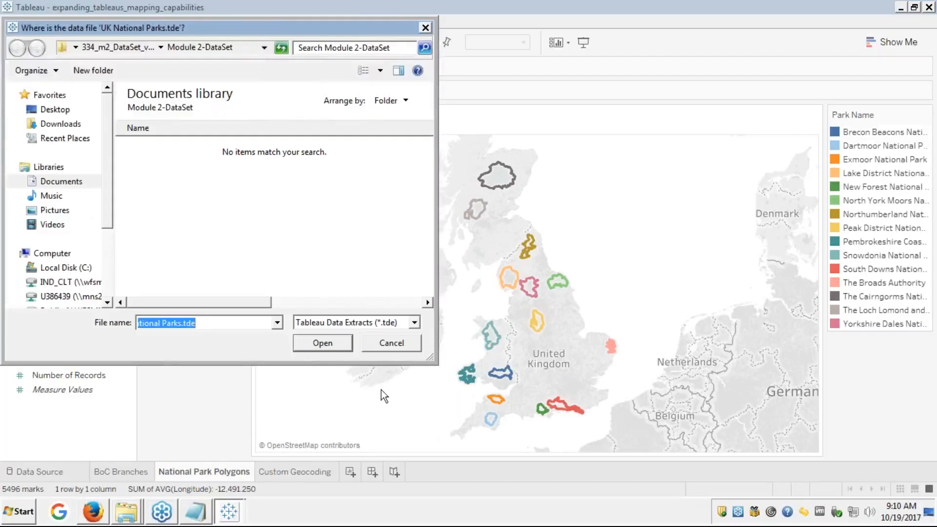
left_click(393, 342)
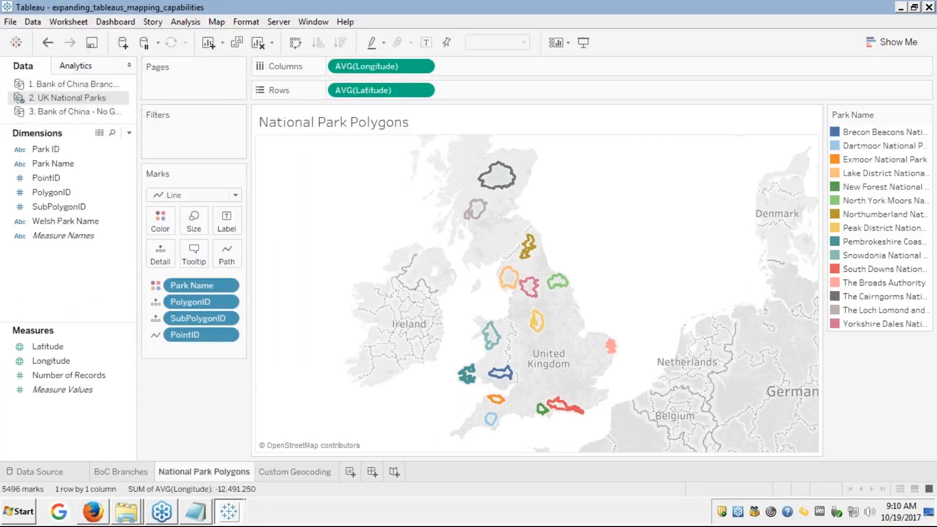
double_click(339, 121)
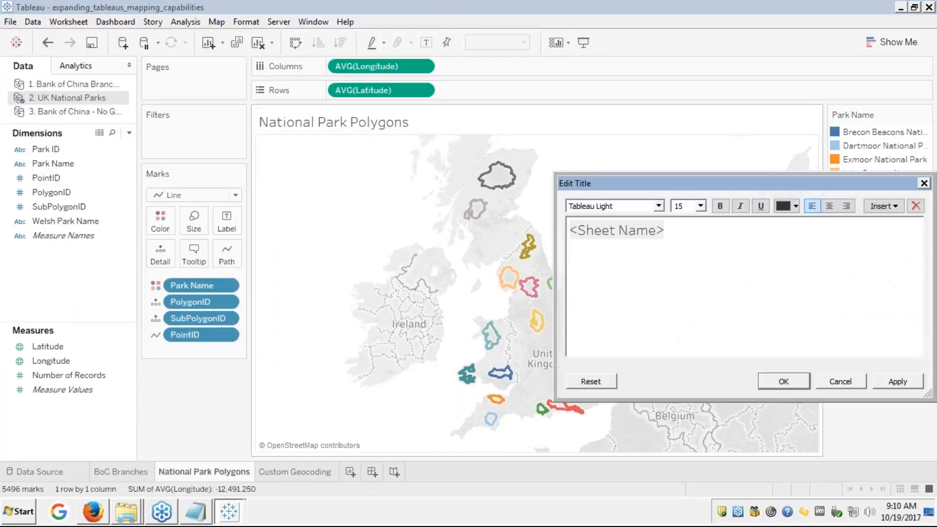
left_click(836, 381)
Step: Switch to the Google browser window and search for "national parks poligon tableau"
left_click(63, 508)
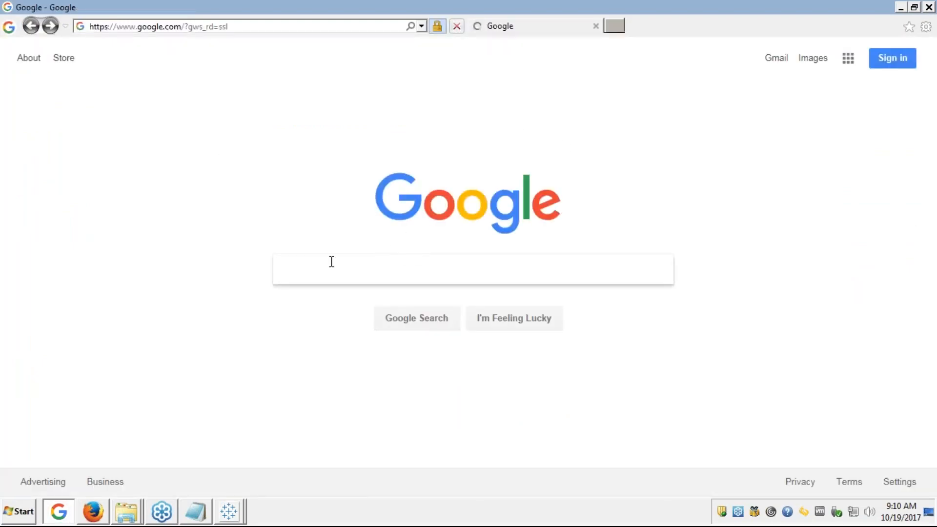
type("natio")
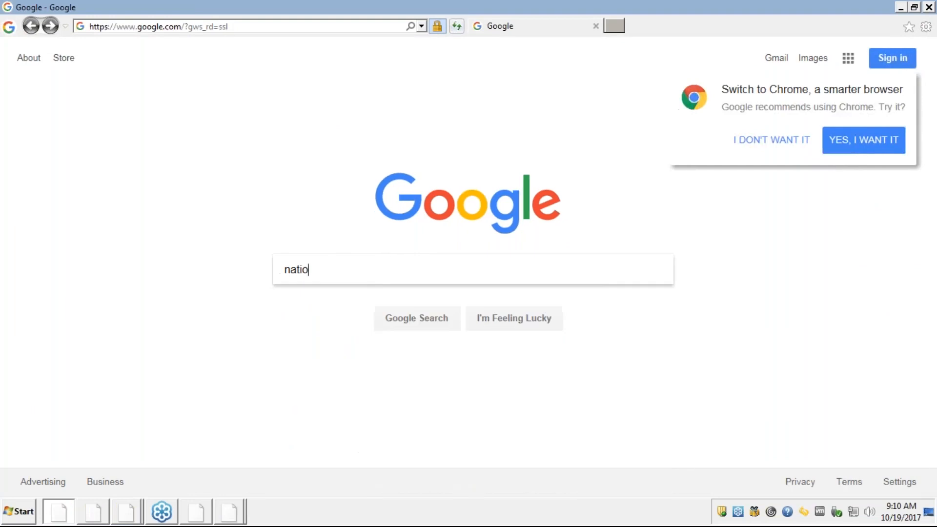
type("nal parks ")
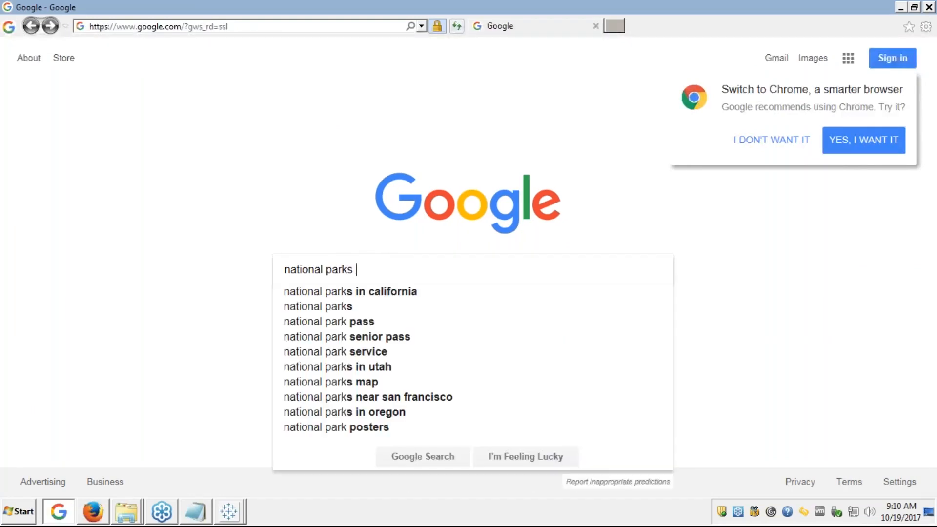
type("poligon")
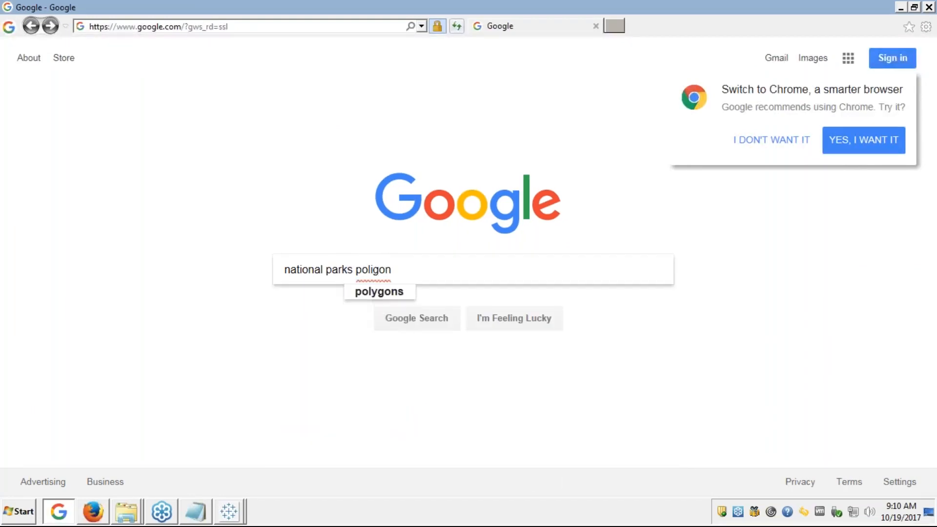
type(" tableau")
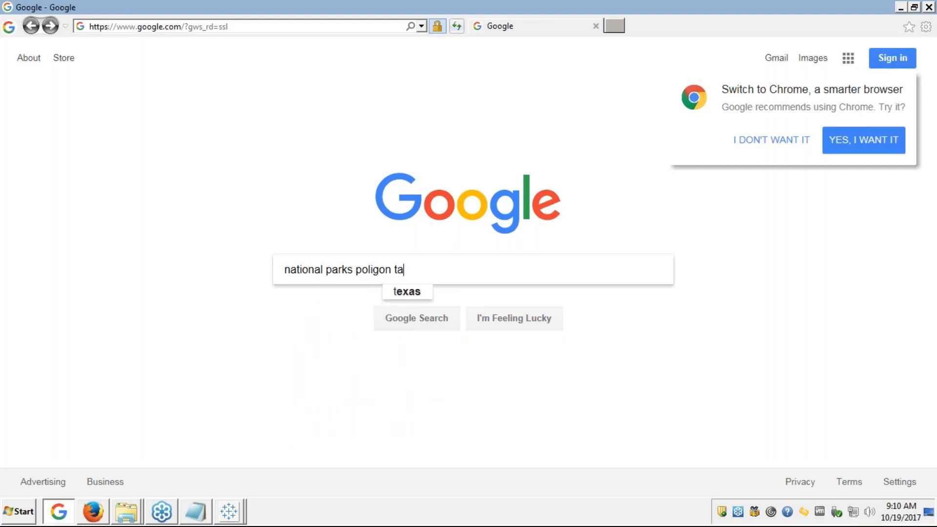
key("Return")
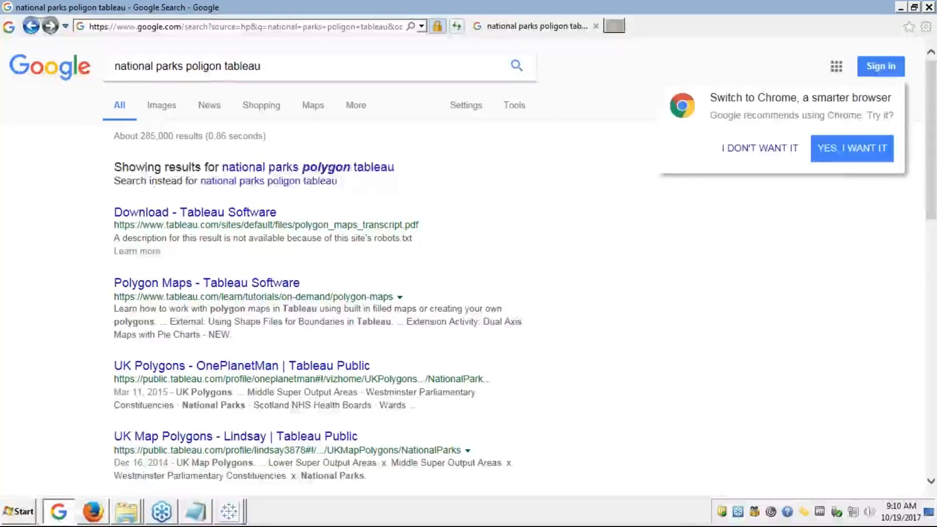
Step: Open the "Polygon Maps - Tableau Software" result, select its web address and close the page
left_click(215, 288)
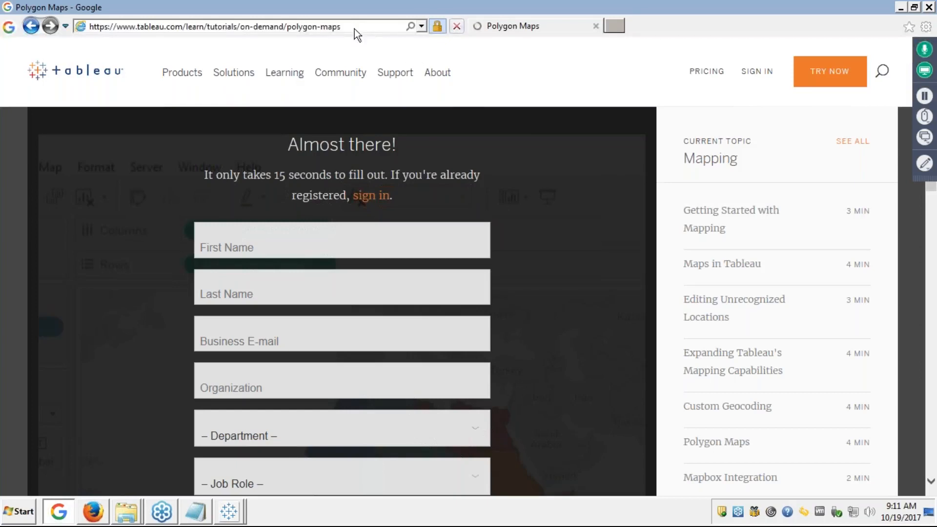
left_click(341, 31)
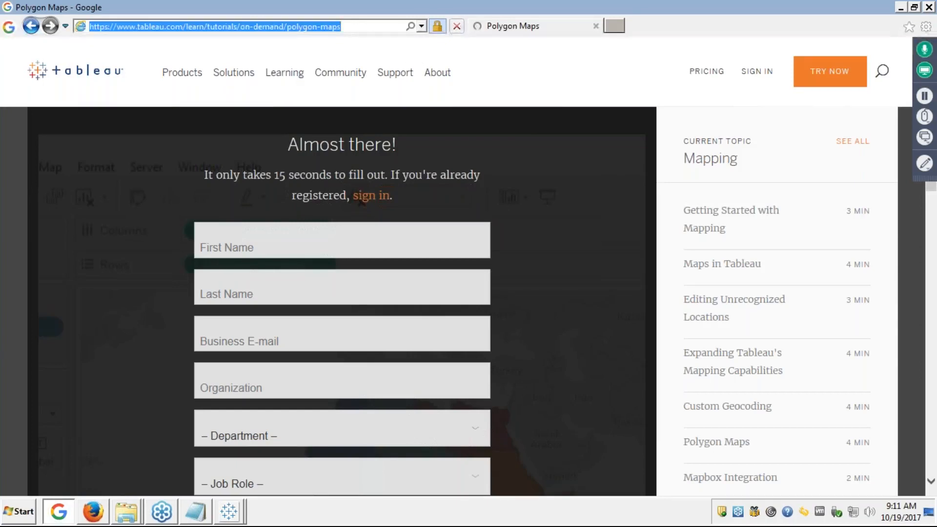
left_click(595, 26)
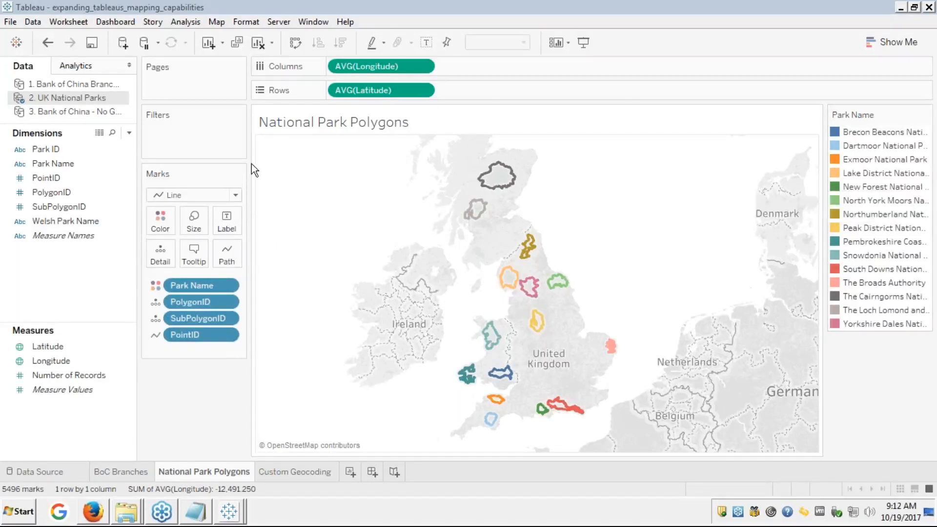
Step: Show the system calendar, pick October 23, 2017, close it and bring the calendar up again
left_click(701, 125)
left_click(902, 511)
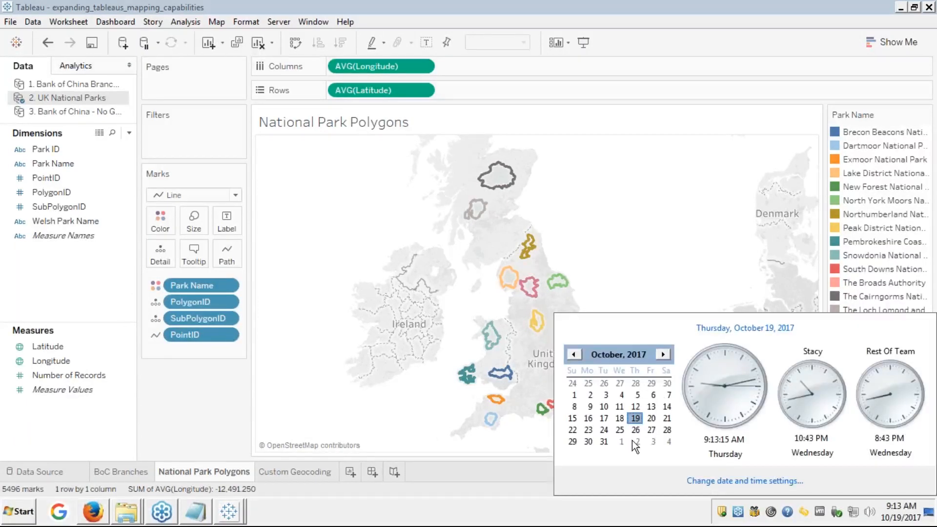
left_click(589, 429)
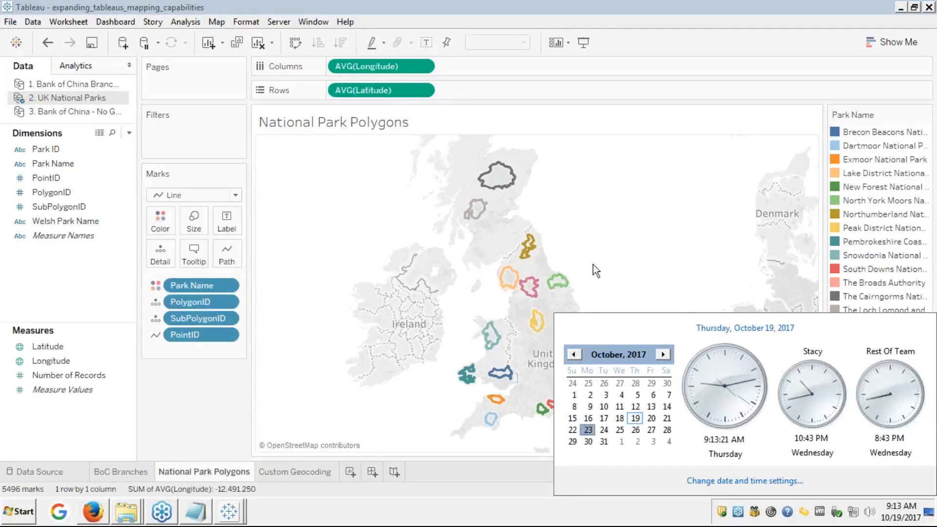
left_click(682, 246)
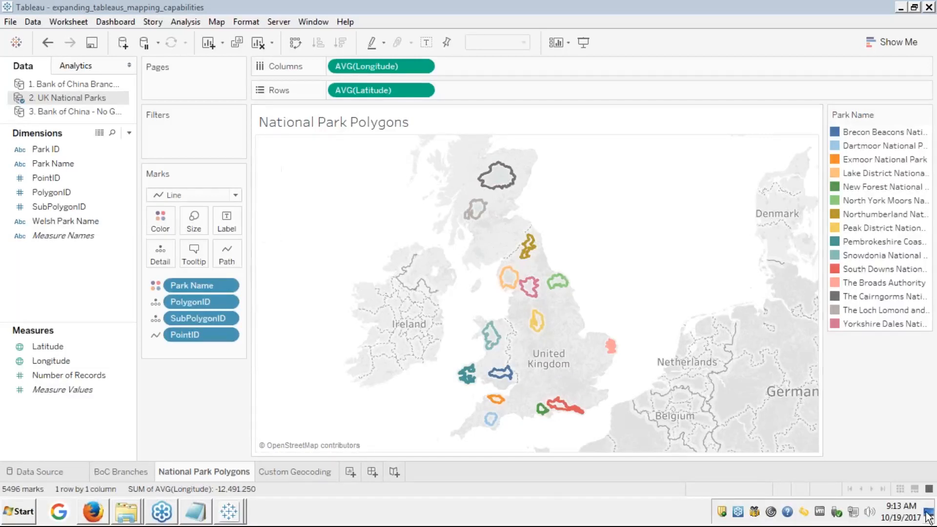
left_click(890, 518)
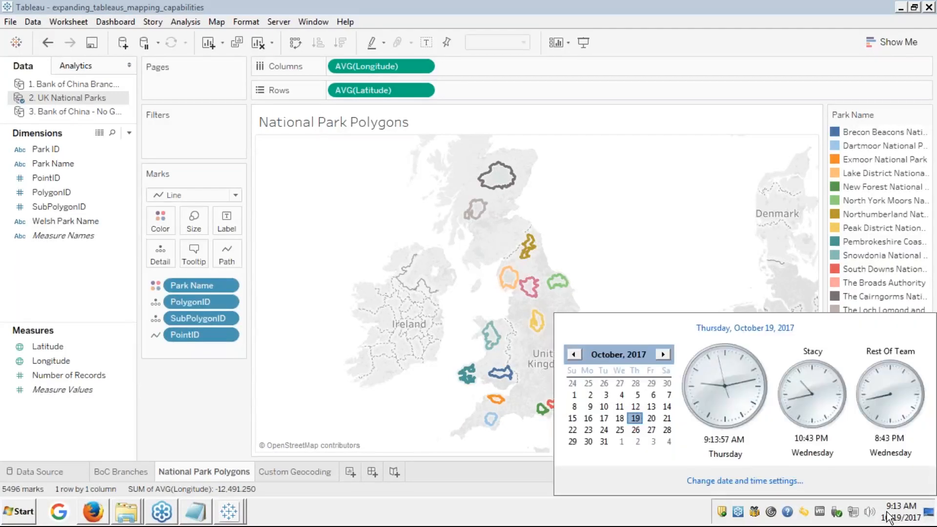